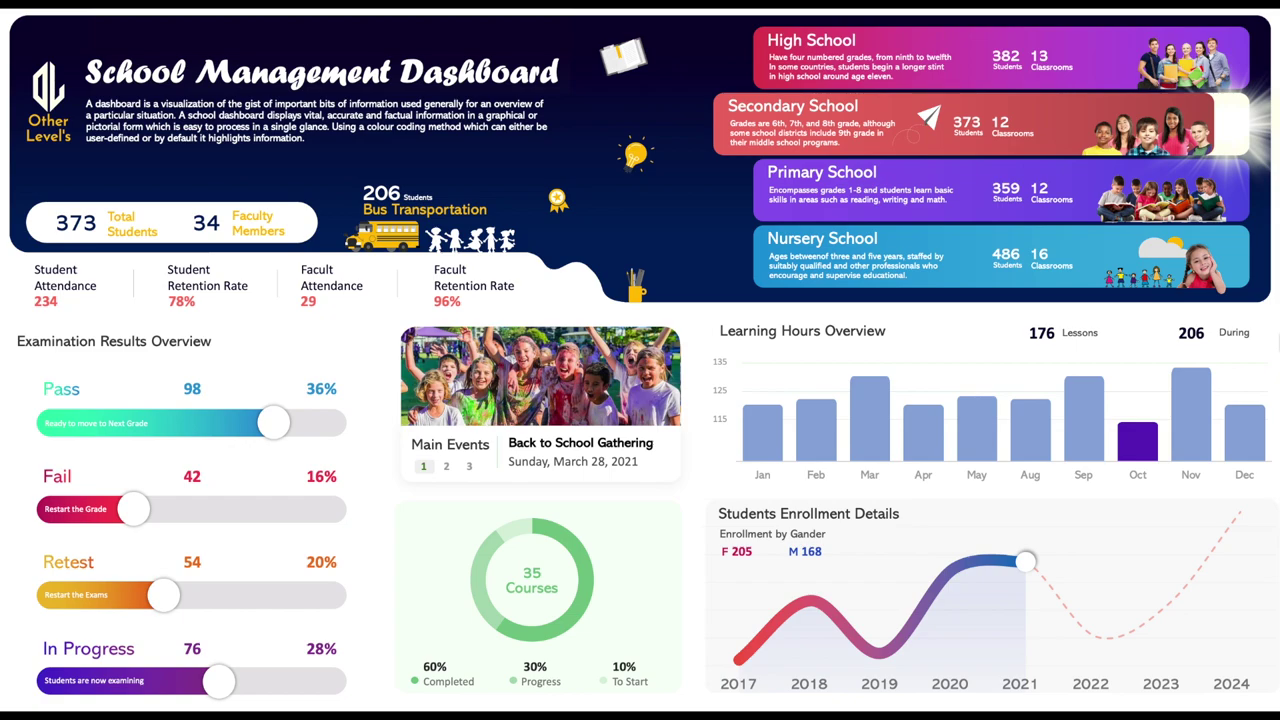
Cycle the school slicer through the Primary, Nursery, High and Secondary School figures
{"action": "left_click", "coordinate": [990, 172]}
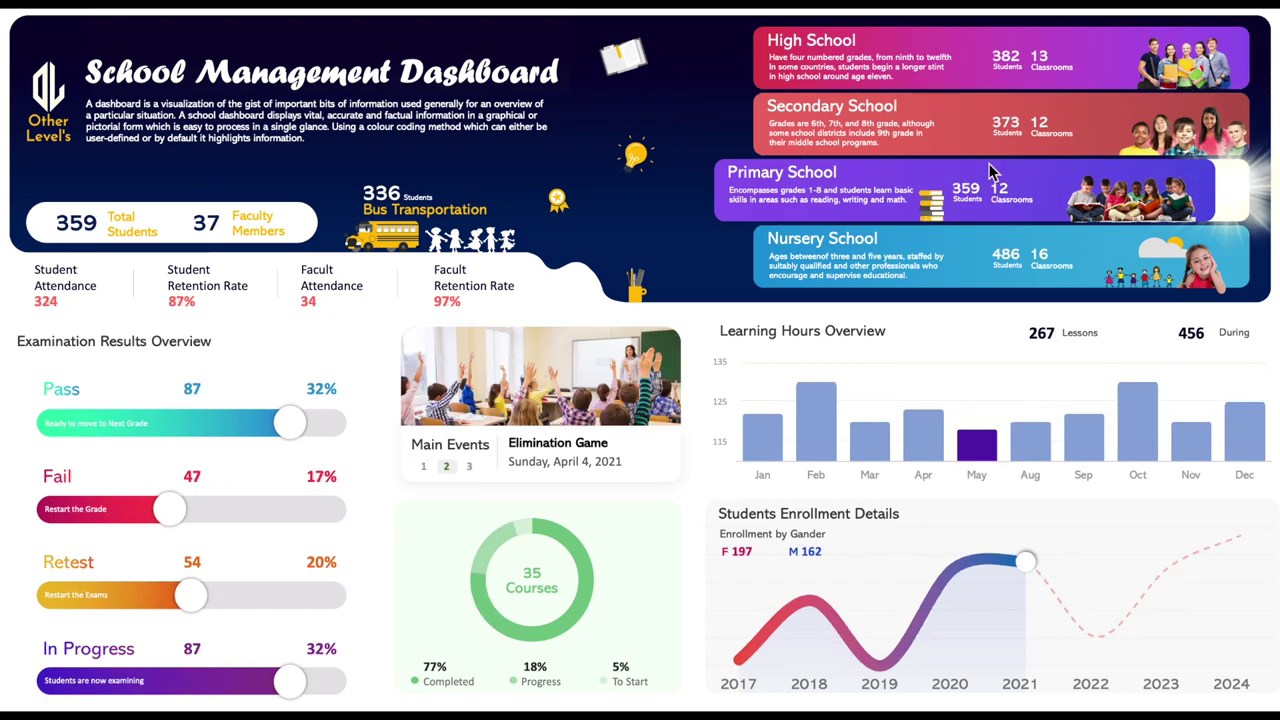
{"action": "left_click", "coordinate": [993, 242]}
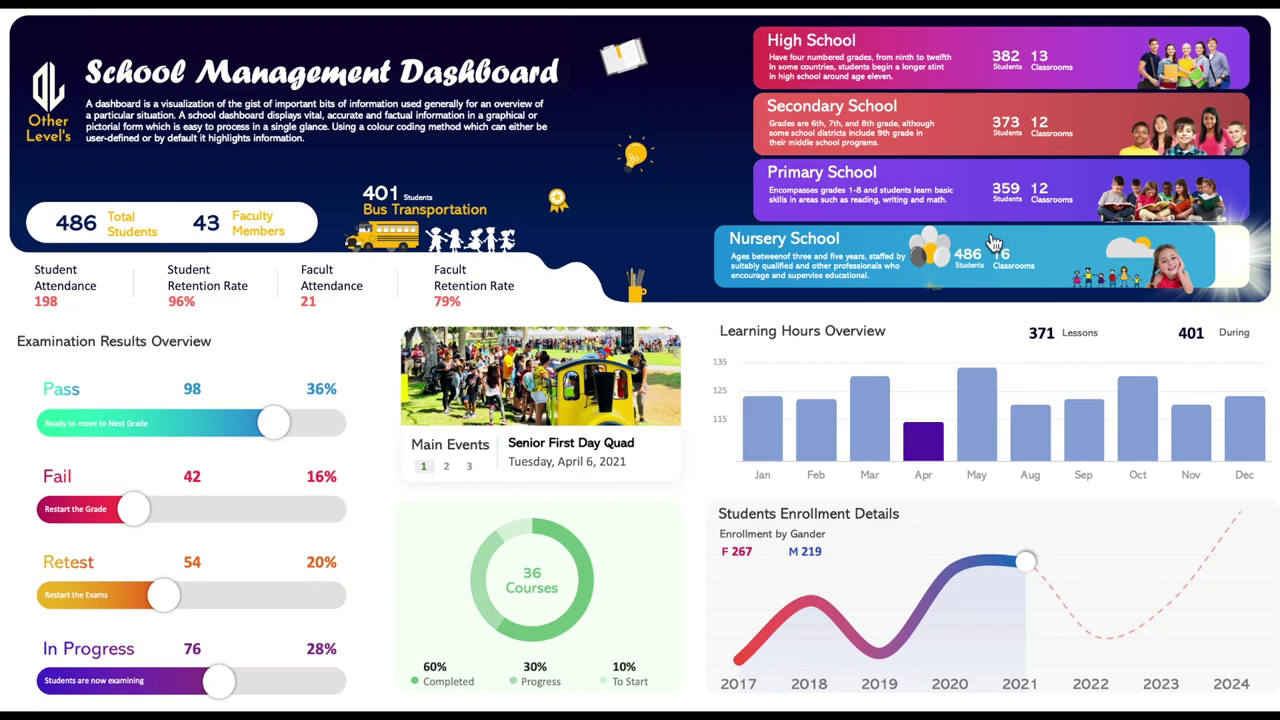
{"action": "left_click", "coordinate": [988, 174]}
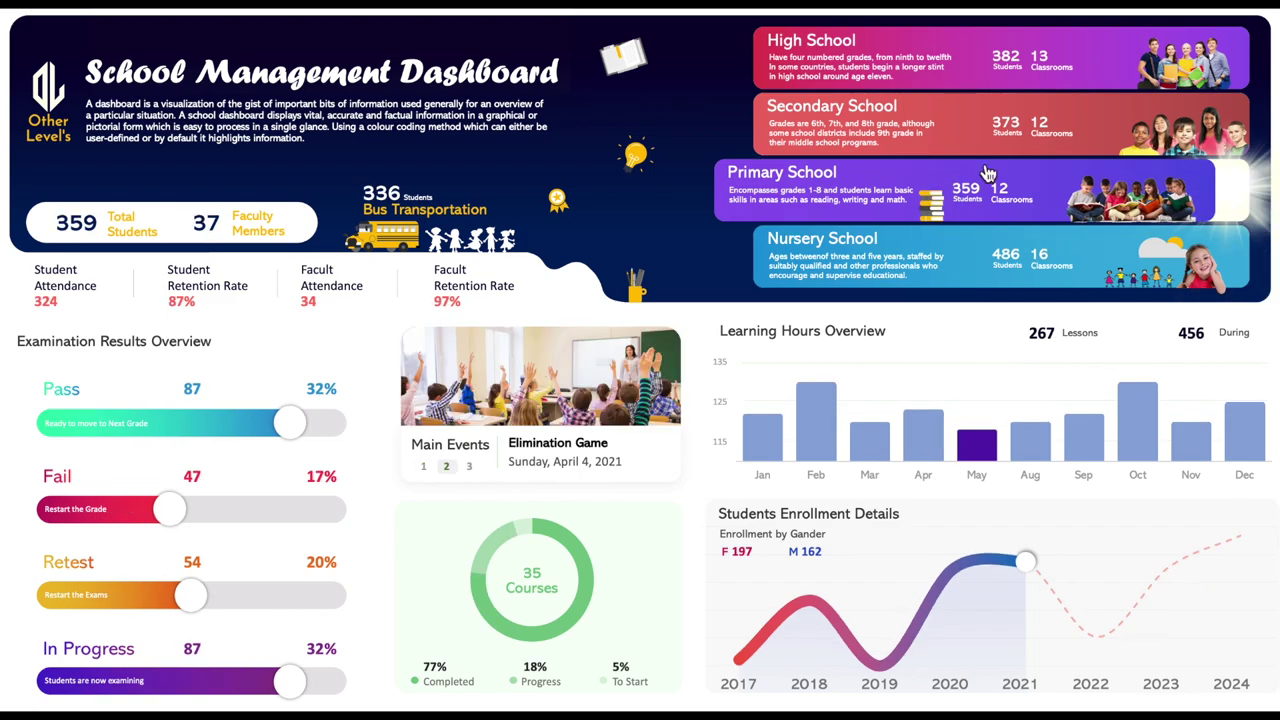
{"action": "left_click", "coordinate": [981, 44]}
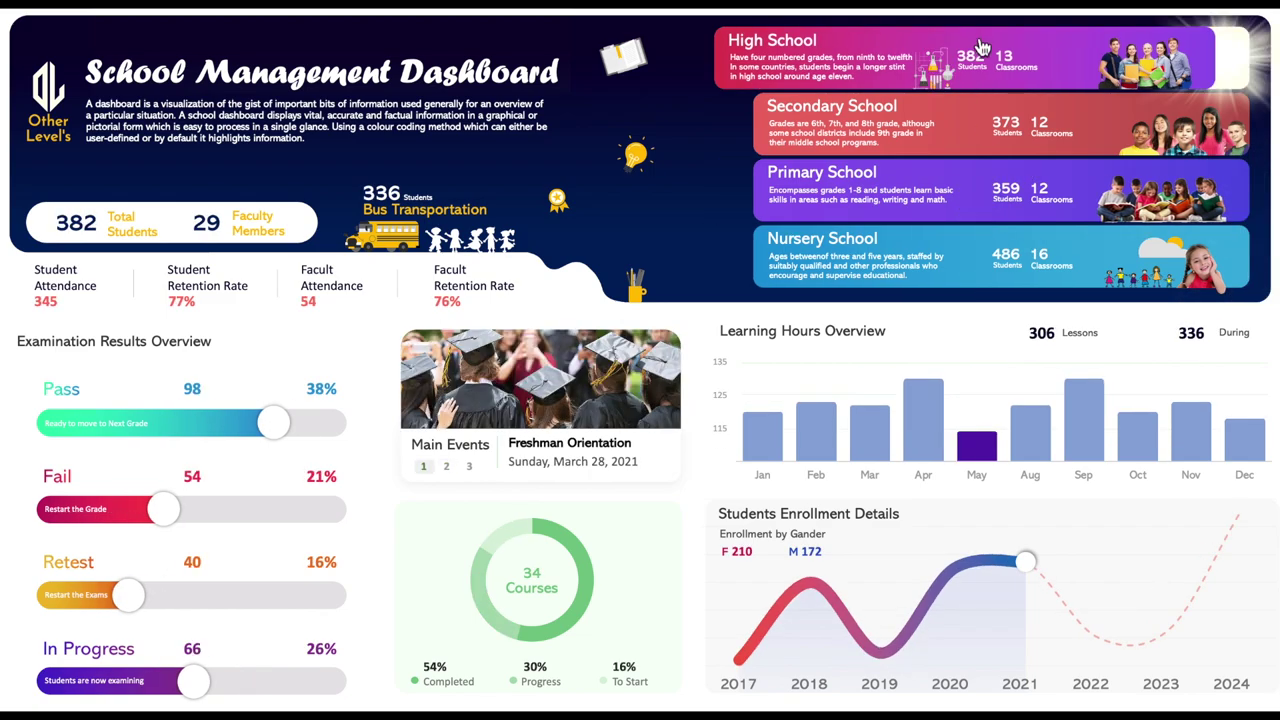
{"action": "left_click", "coordinate": [984, 111]}
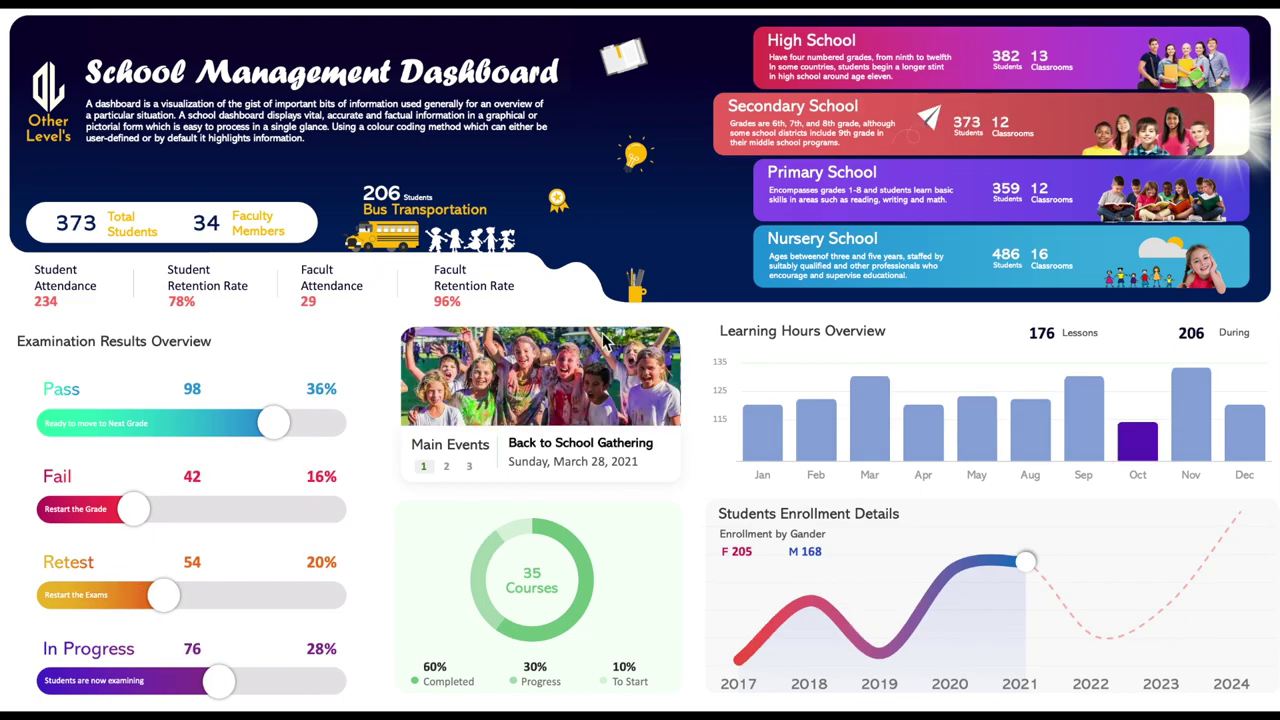
Page the main events to Golden vocal harmony and back to the first, then select Primary School
{"action": "left_click", "coordinate": [449, 471]}
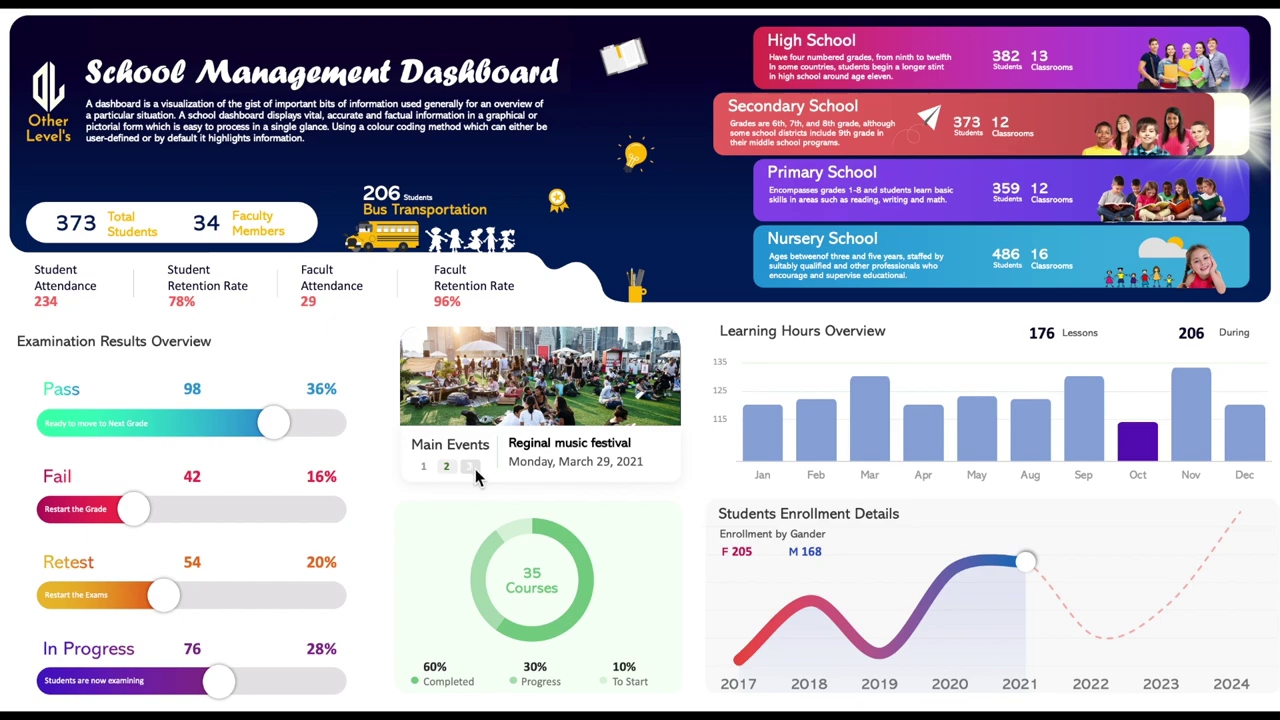
{"action": "left_click", "coordinate": [470, 468]}
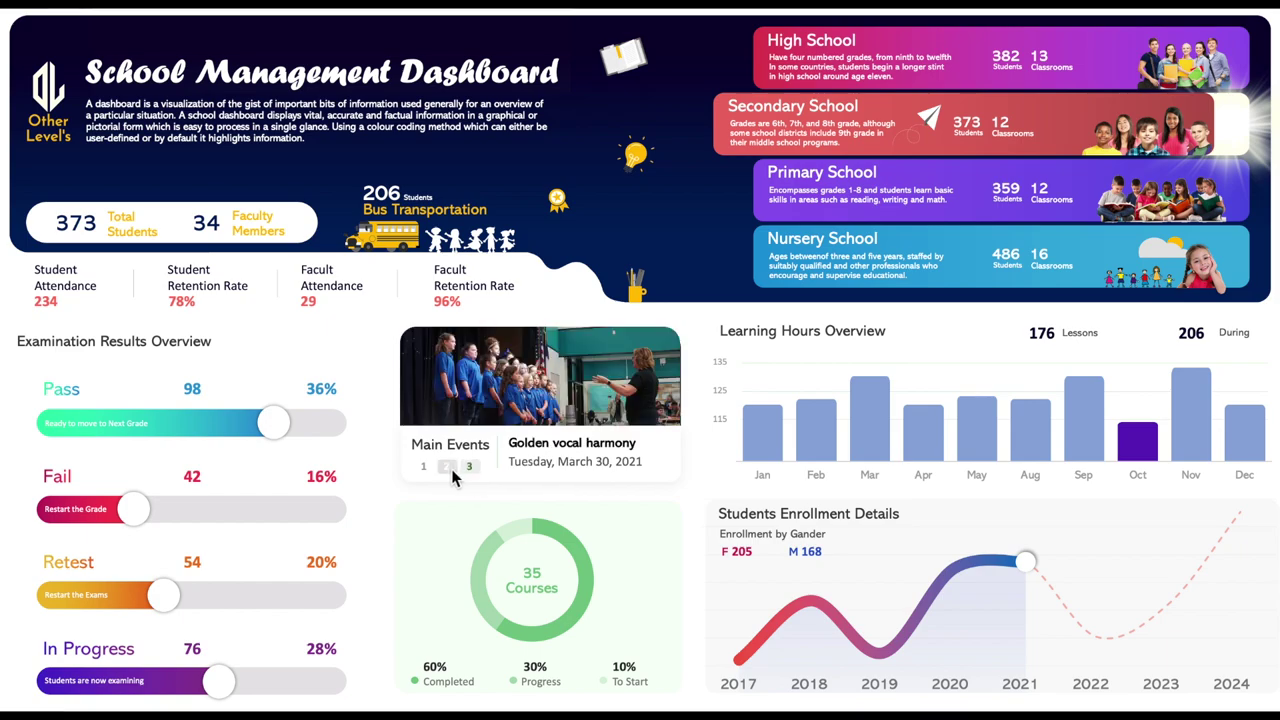
{"action": "left_click", "coordinate": [448, 469]}
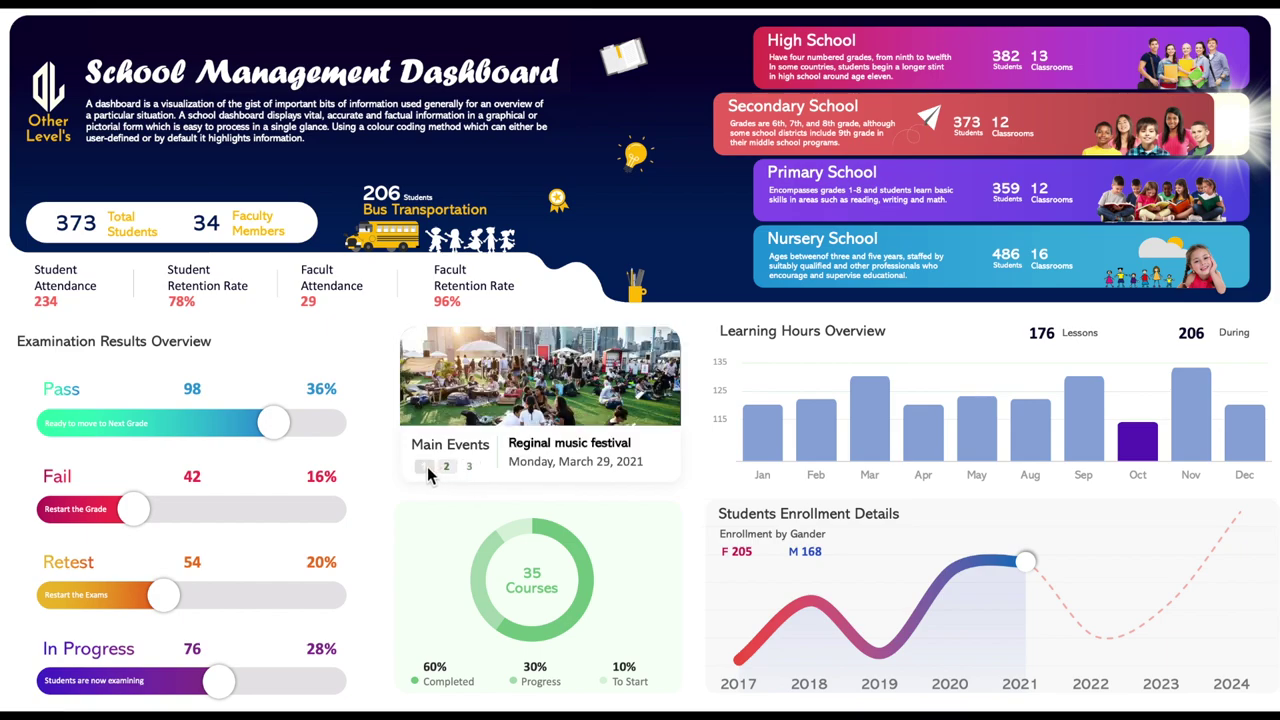
{"action": "left_click", "coordinate": [425, 466]}
{"action": "left_click", "coordinate": [762, 196]}
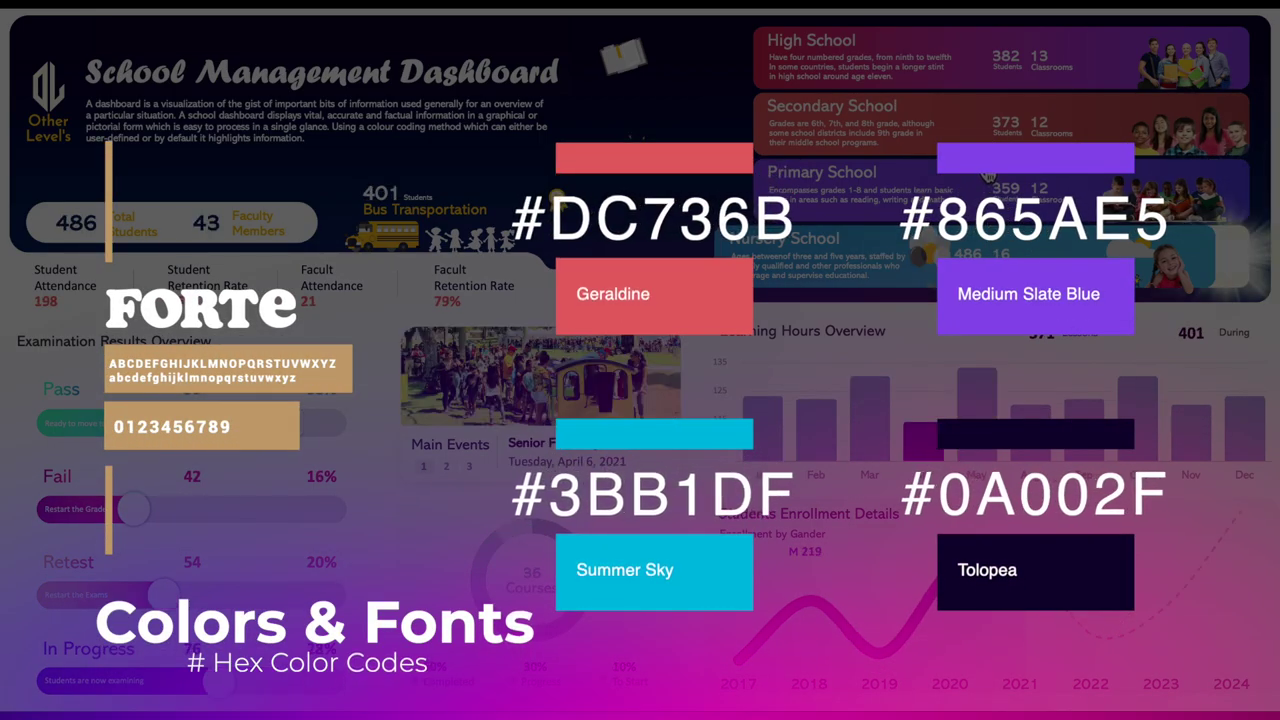
Switch through Primary, High and Secondary School, then page events back to Reginal music festival
{"action": "left_click", "coordinate": [986, 175]}
{"action": "left_click", "coordinate": [983, 50]}
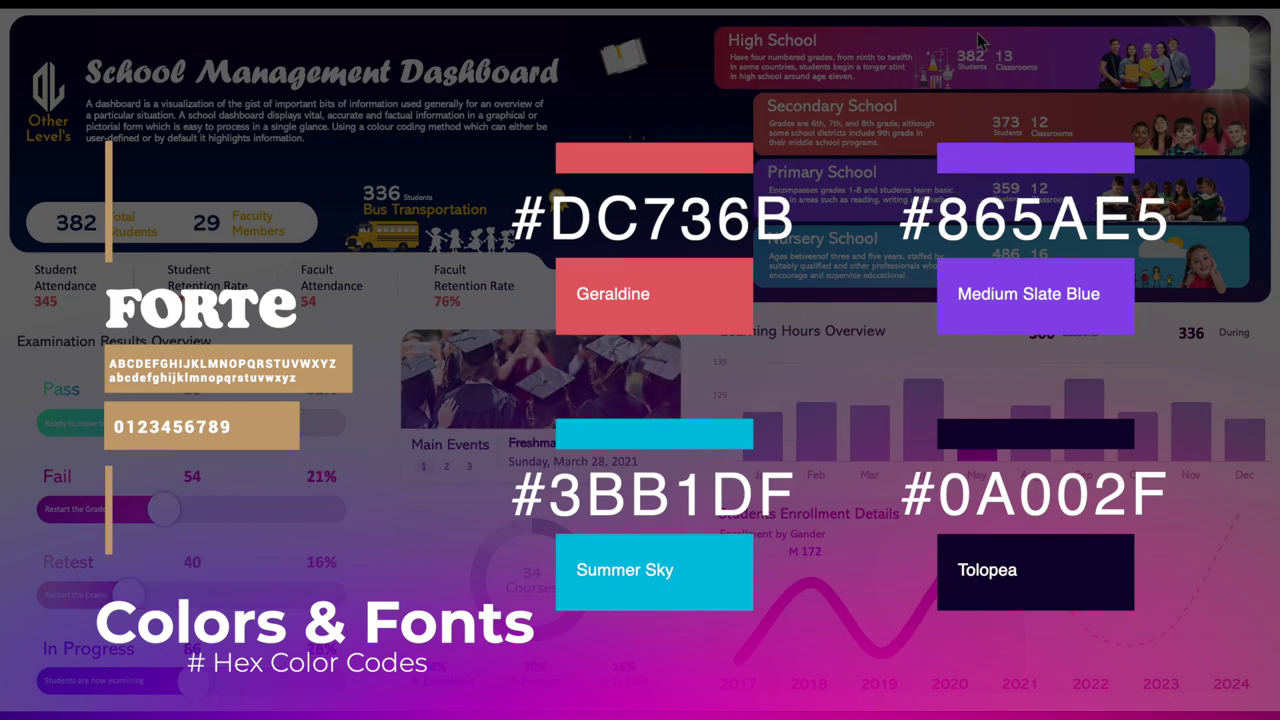
{"action": "left_click", "coordinate": [985, 108]}
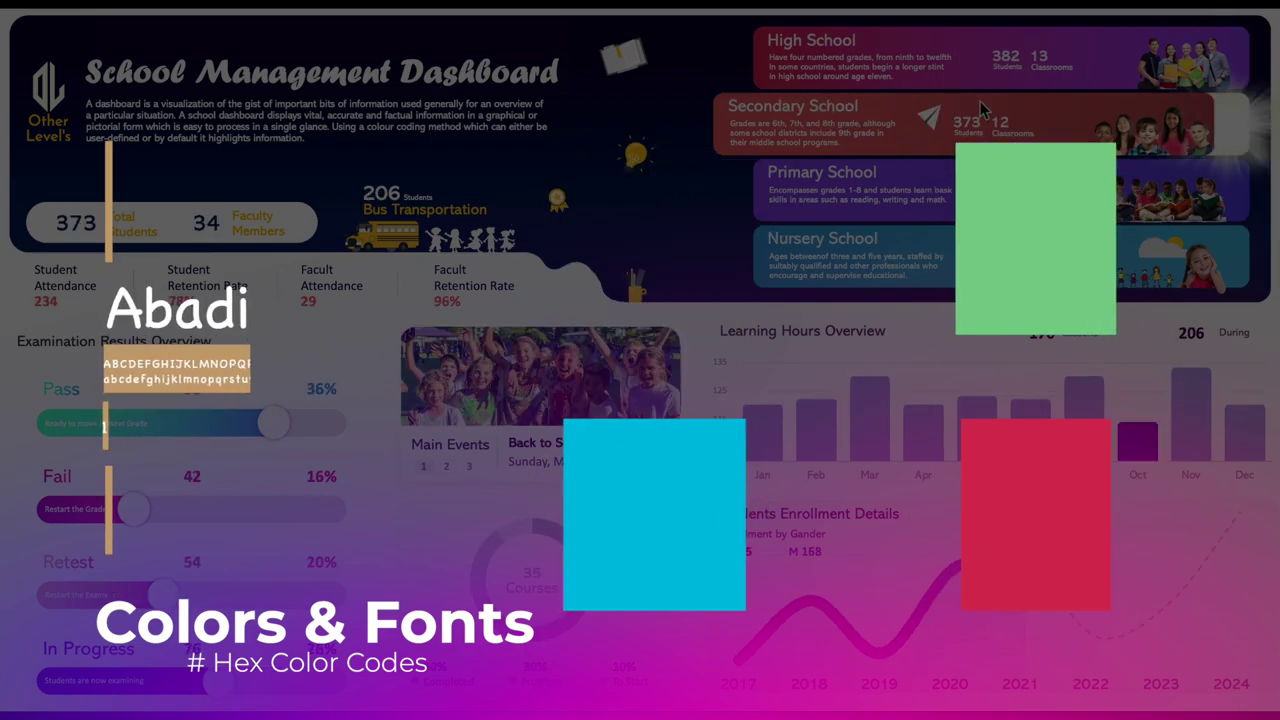
{"action": "left_click", "coordinate": [450, 465]}
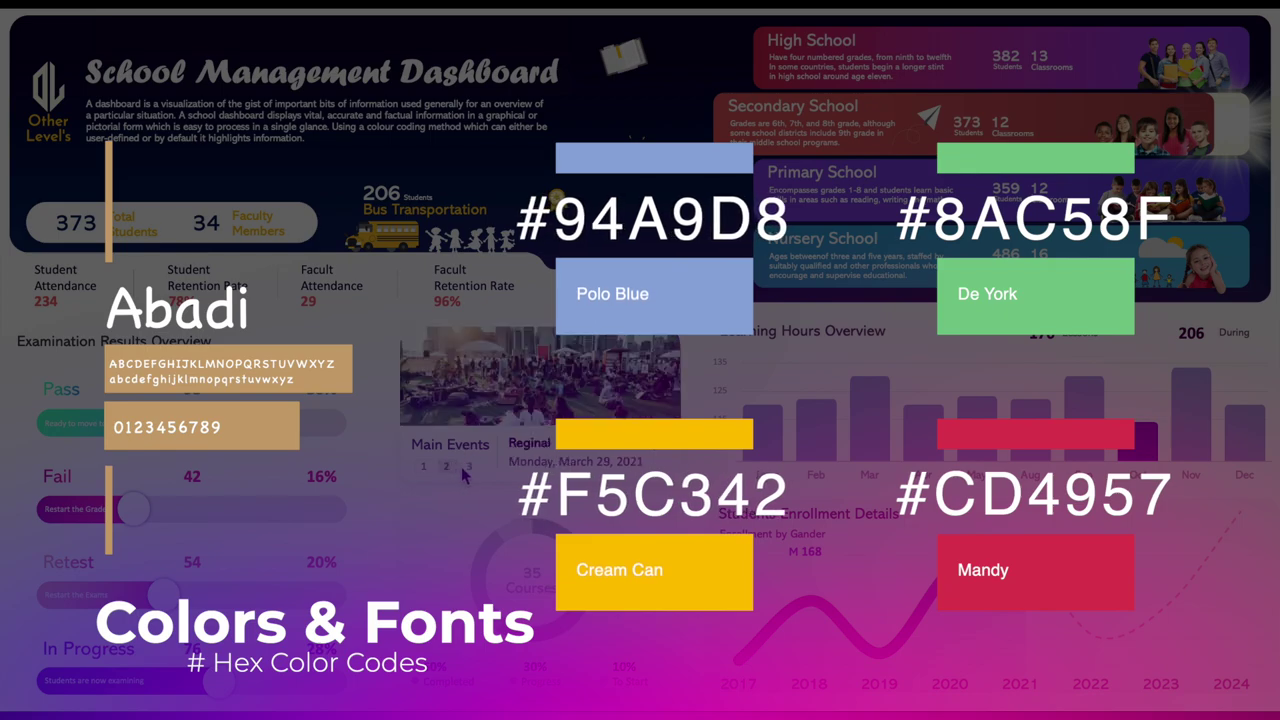
{"action": "left_click", "coordinate": [477, 474]}
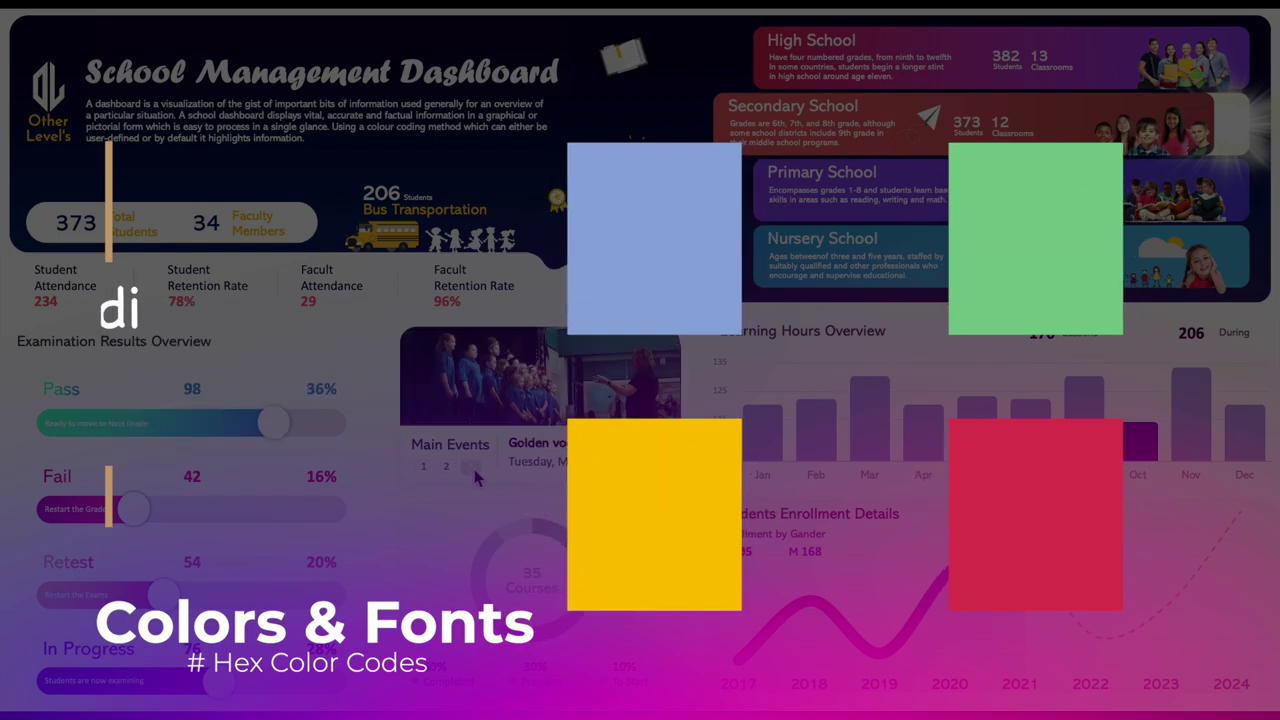
{"action": "left_click", "coordinate": [426, 467]}
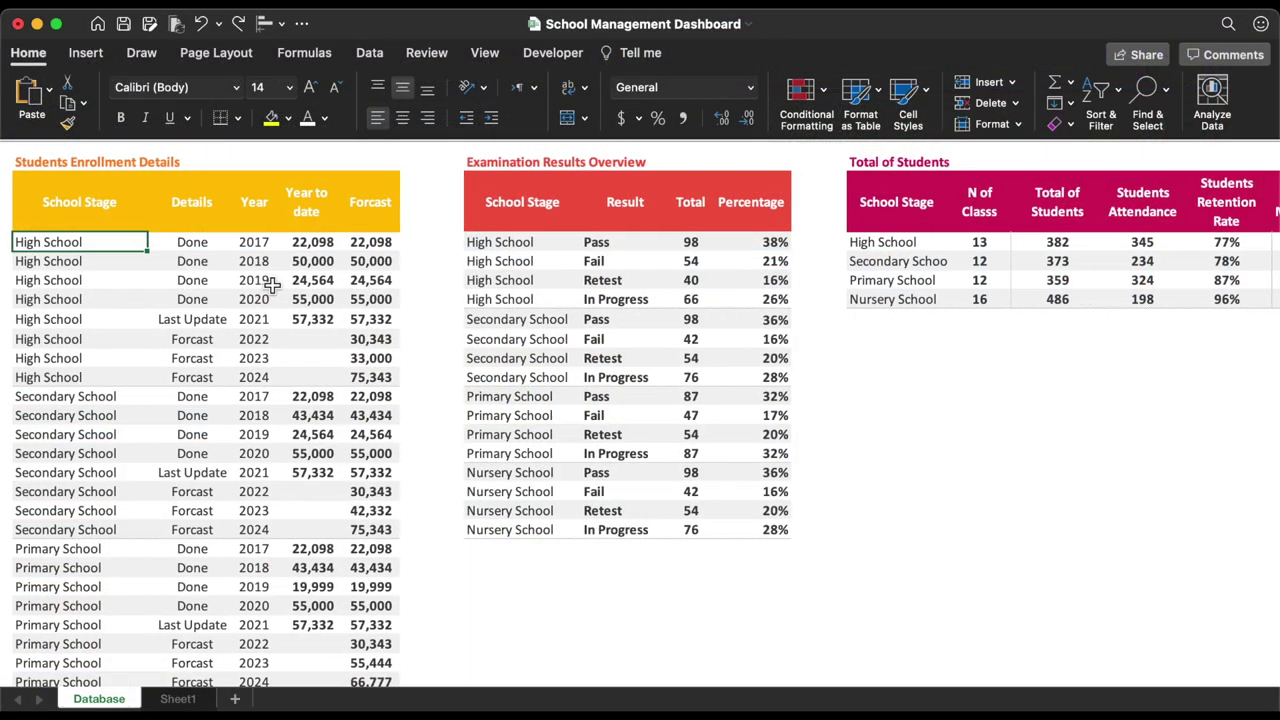
Scroll right across the Database sheet's source tables and back toward the start
{"action": "scroll", "coordinate": [272, 285], "scroll_direction": "right", "scroll_amount": 5}
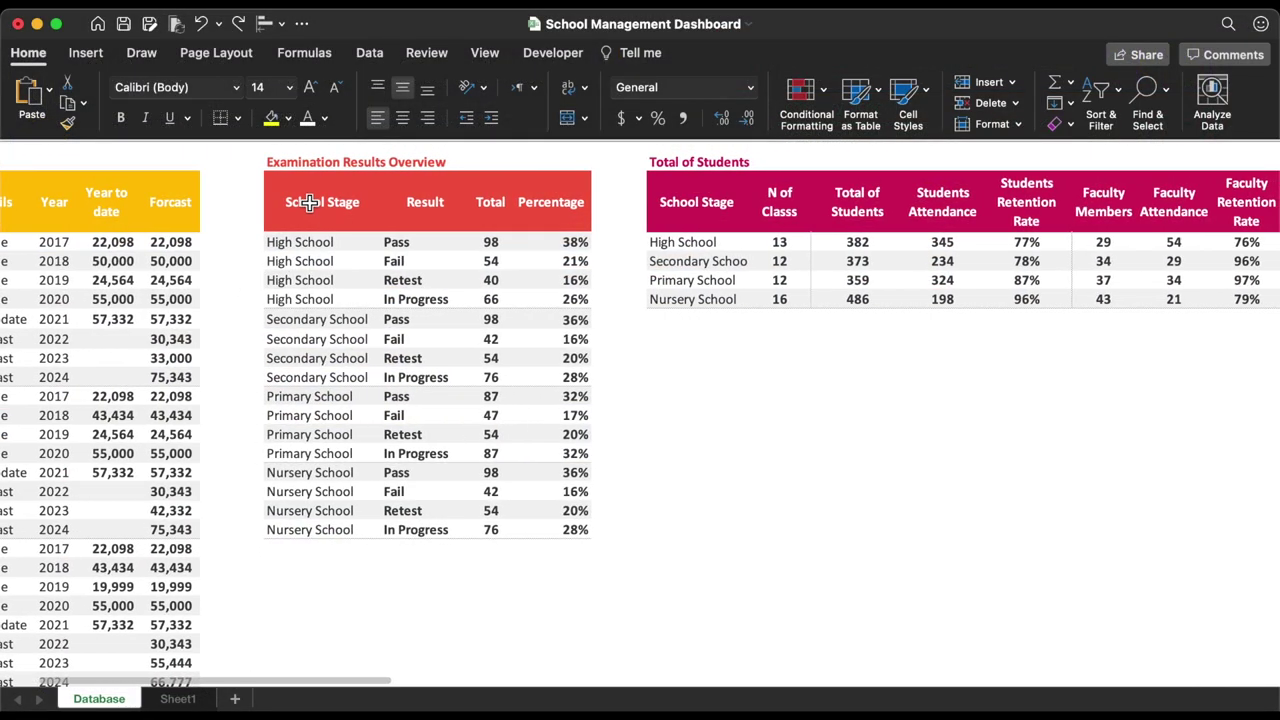
{"action": "scroll", "coordinate": [424, 294], "scroll_direction": "right", "scroll_amount": 9}
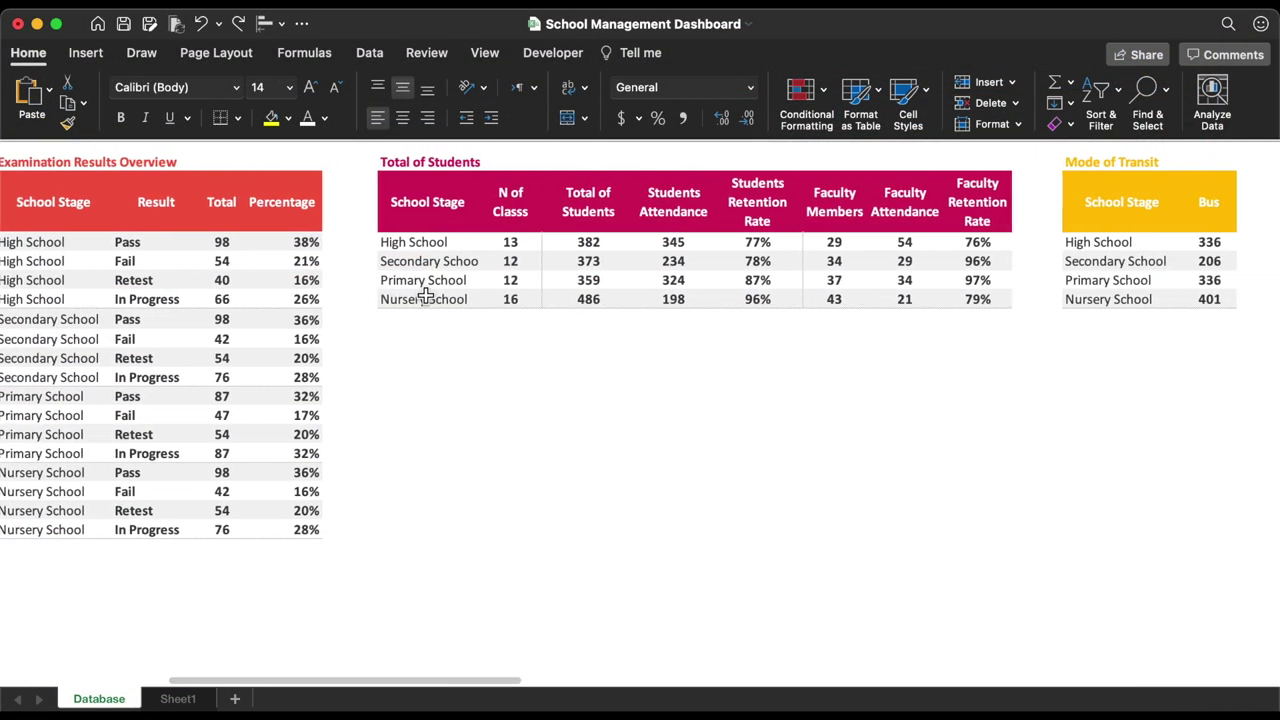
{"action": "scroll", "coordinate": [425, 296], "scroll_direction": "right", "scroll_amount": 1}
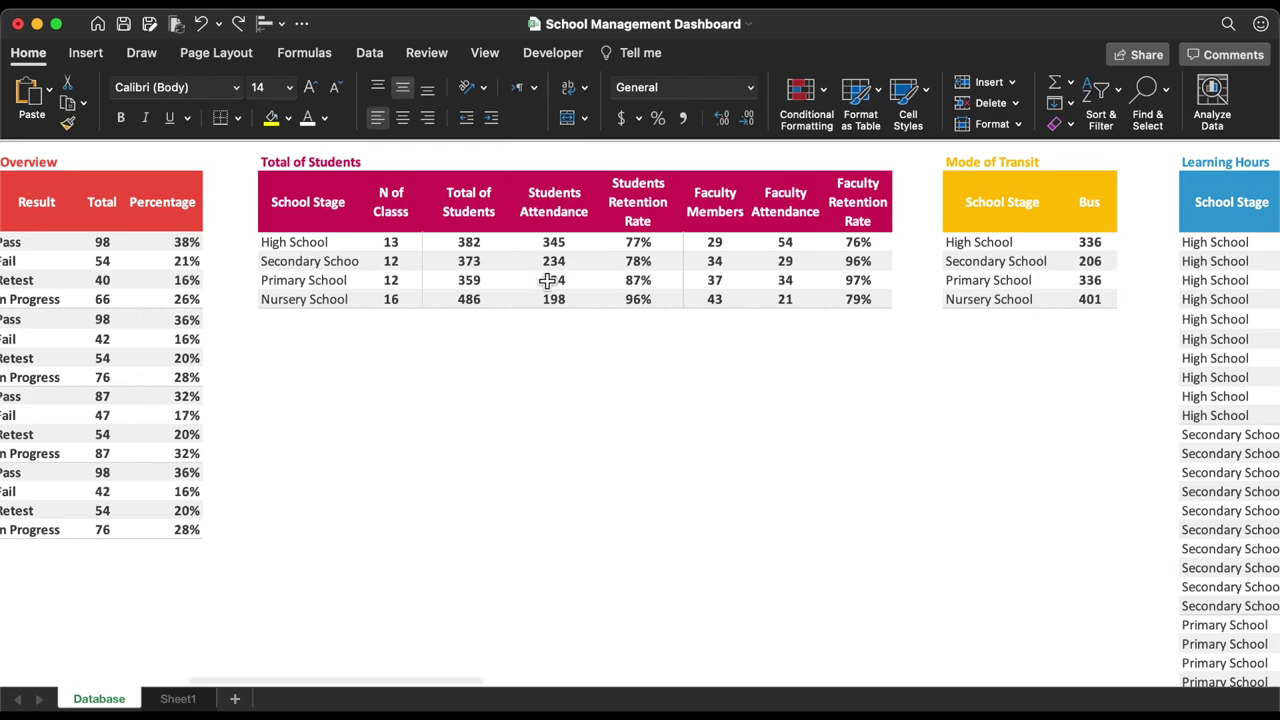
{"action": "scroll", "coordinate": [540, 281], "scroll_direction": "right", "scroll_amount": 12}
{"action": "scroll", "coordinate": [547, 281], "scroll_direction": "right", "scroll_amount": 8}
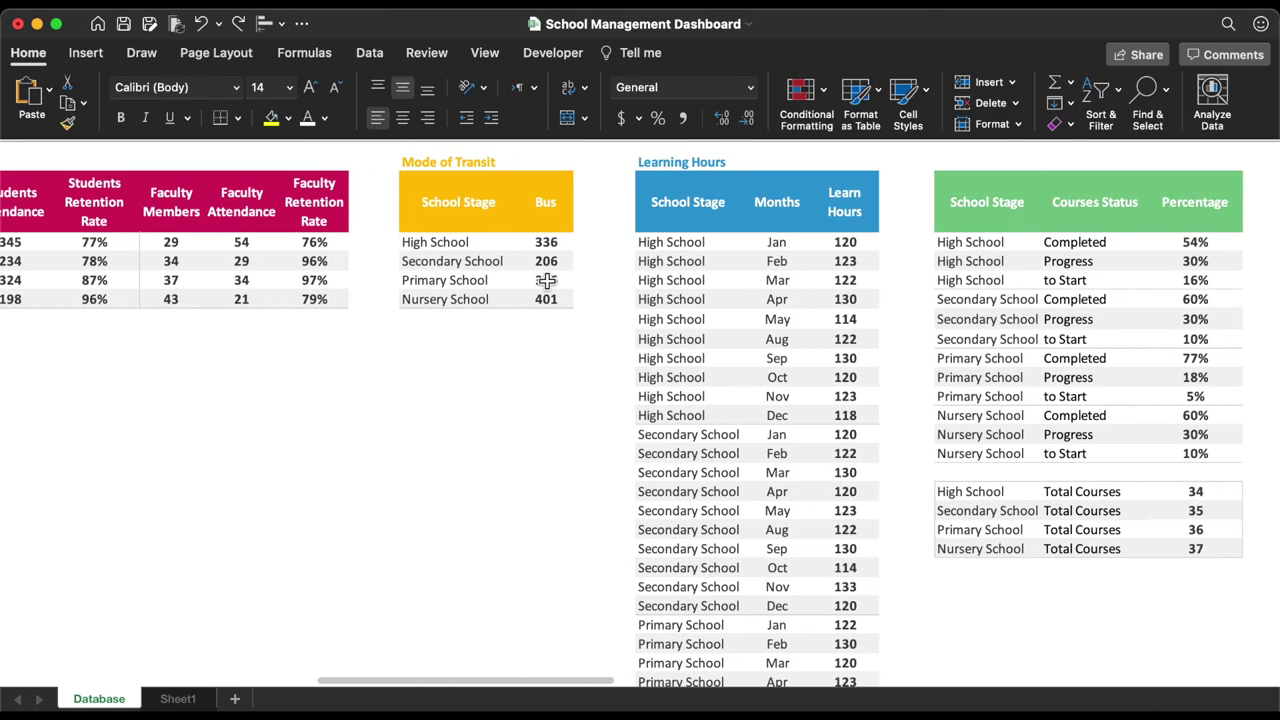
{"action": "scroll", "coordinate": [547, 281], "scroll_direction": "right", "scroll_amount": 8}
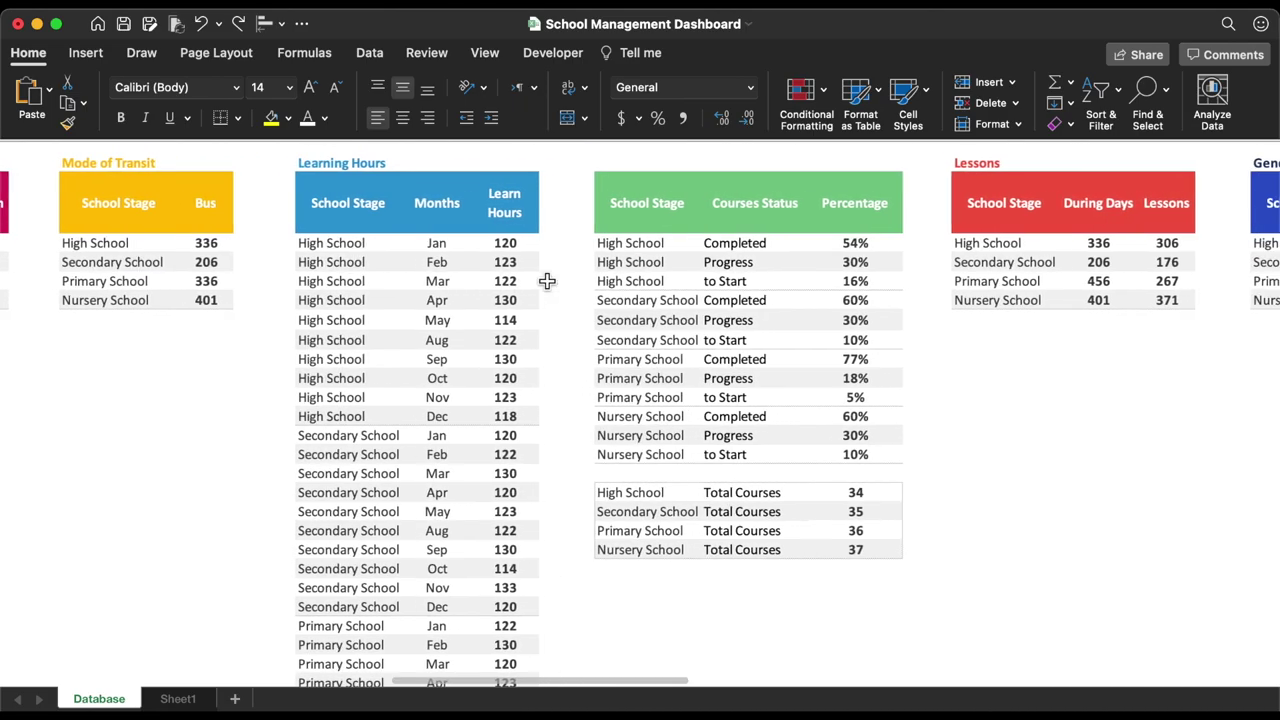
{"action": "scroll", "coordinate": [547, 281], "scroll_direction": "right", "scroll_amount": 9}
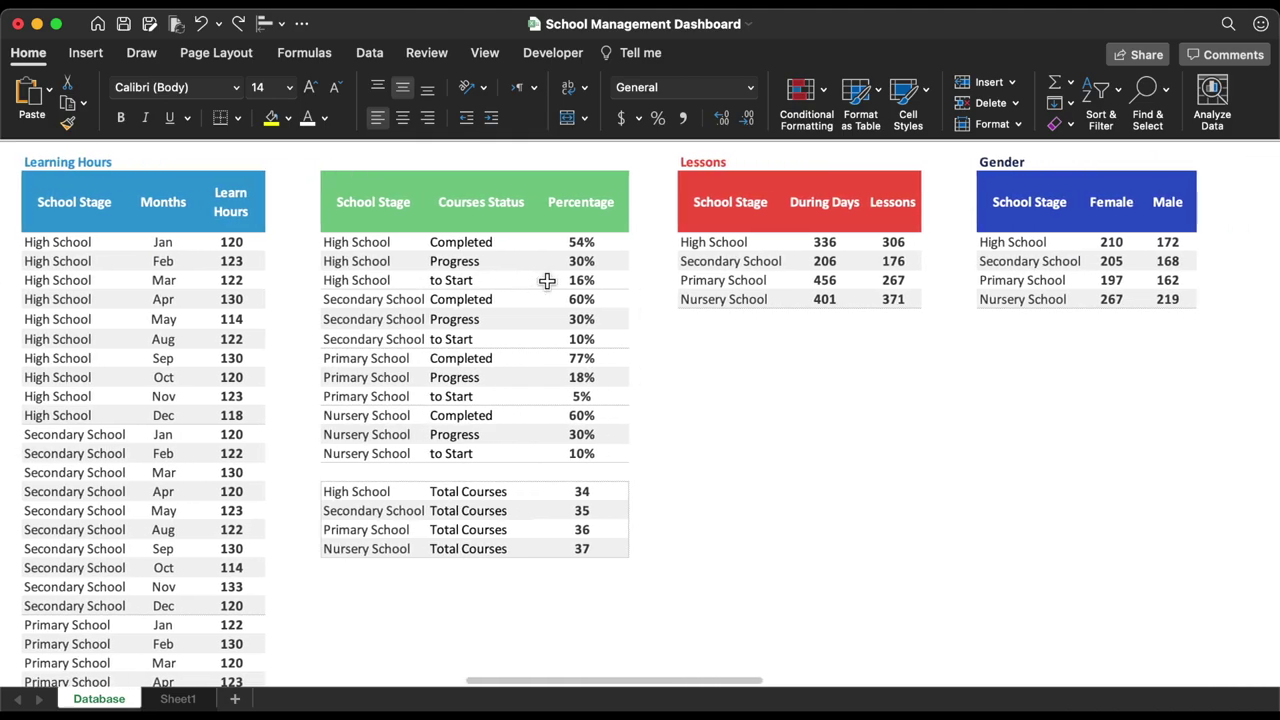
{"action": "scroll", "coordinate": [547, 281], "scroll_direction": "right", "scroll_amount": 12}
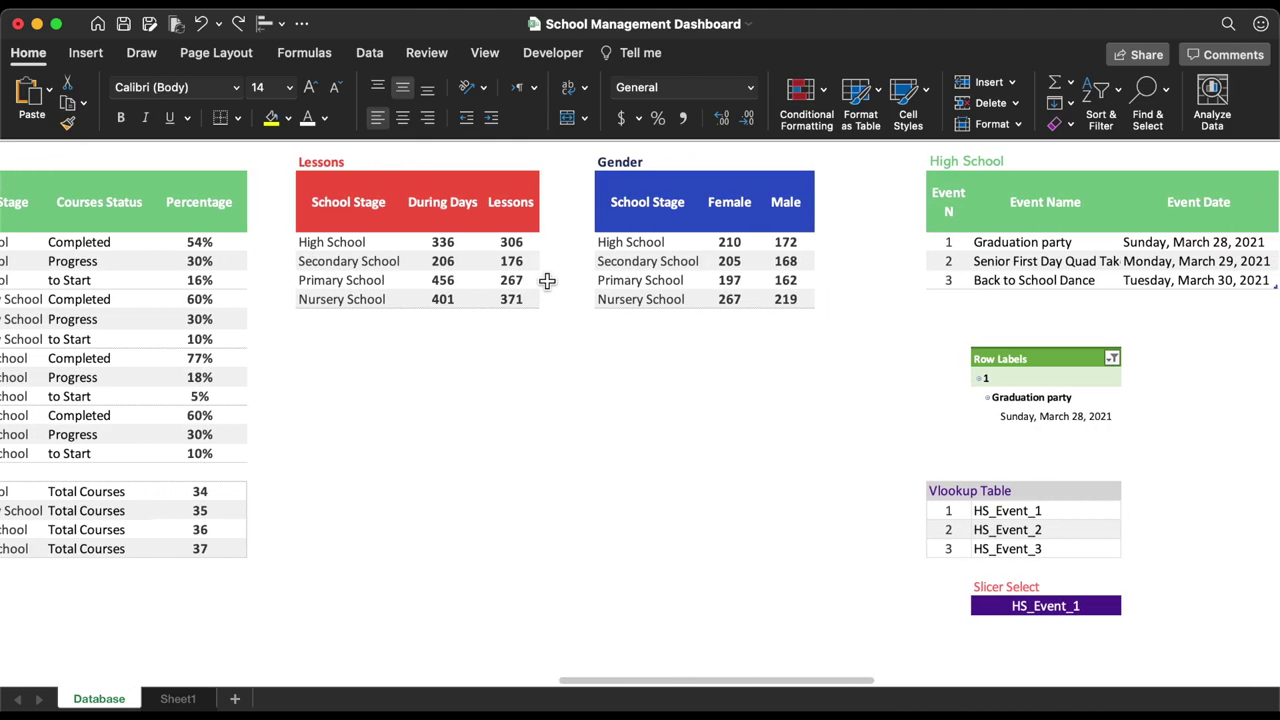
{"action": "scroll", "coordinate": [547, 281], "scroll_direction": "right", "scroll_amount": 16}
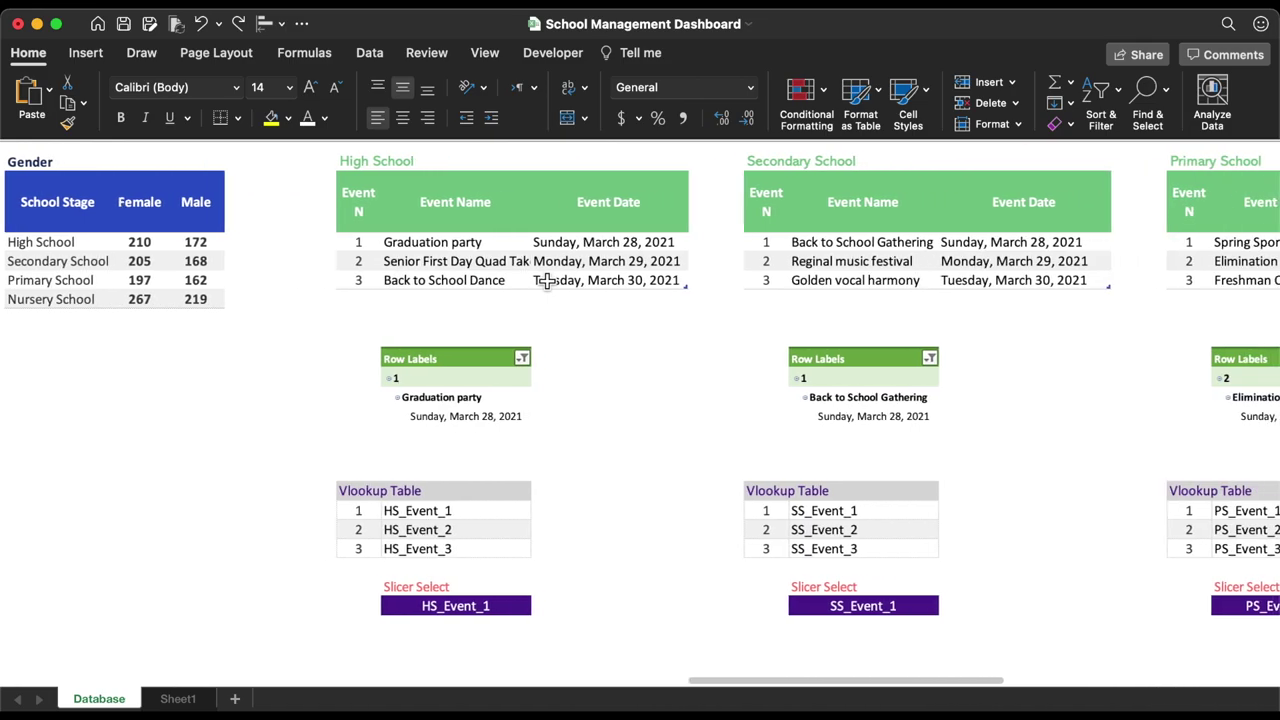
{"action": "scroll", "coordinate": [547, 281], "scroll_direction": "right", "scroll_amount": 8}
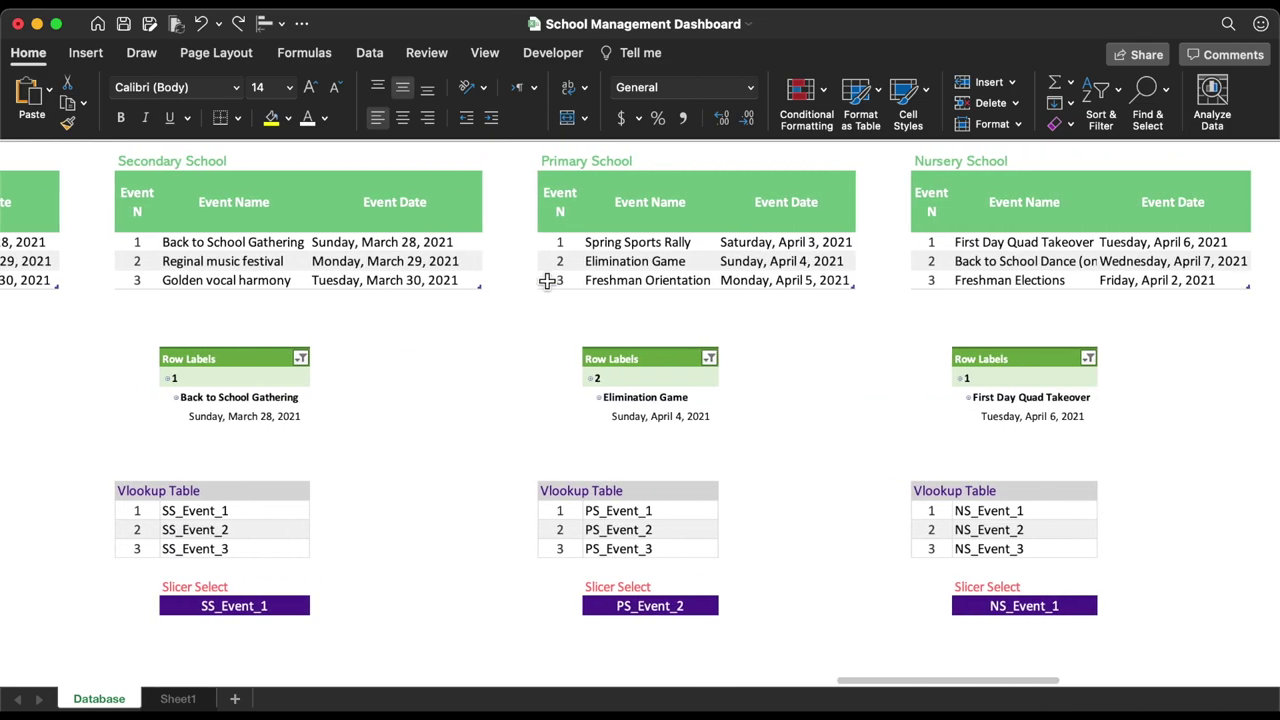
{"action": "scroll", "coordinate": [547, 281], "scroll_direction": "left", "scroll_amount": 20}
{"action": "scroll", "coordinate": [547, 281], "scroll_direction": "left", "scroll_amount": 20}
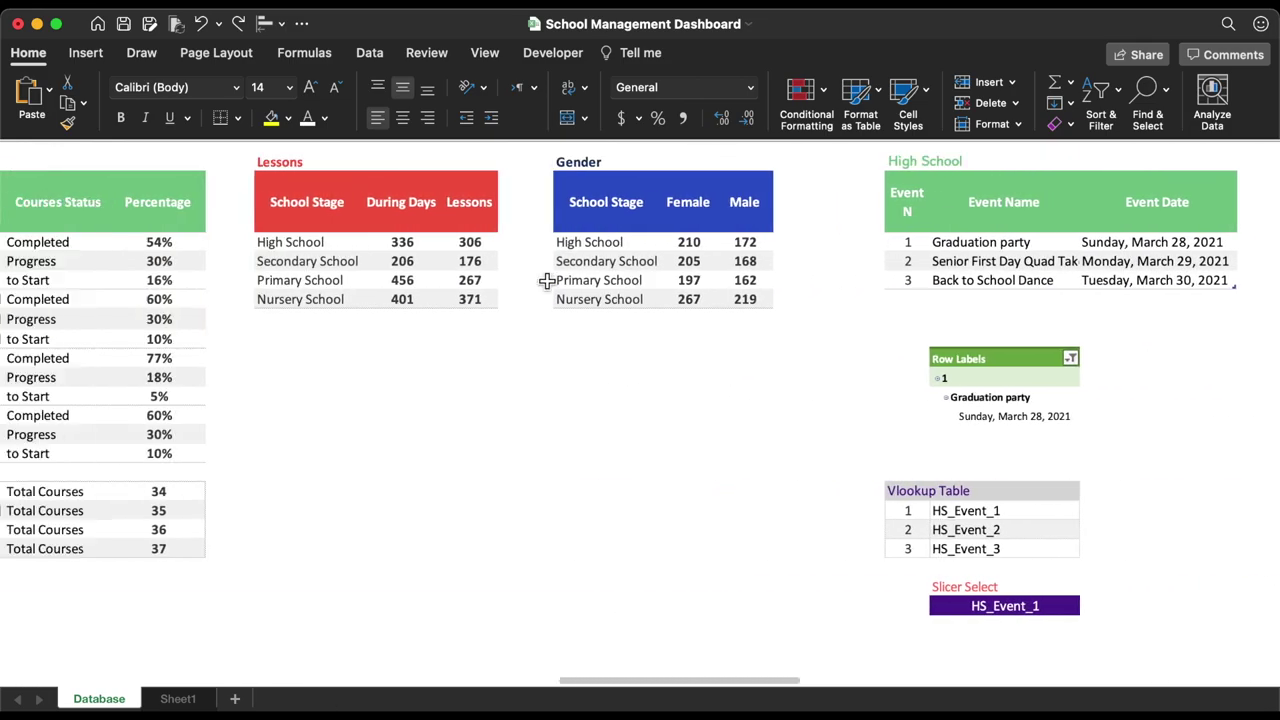
{"action": "scroll", "coordinate": [547, 281], "scroll_direction": "left", "scroll_amount": 15}
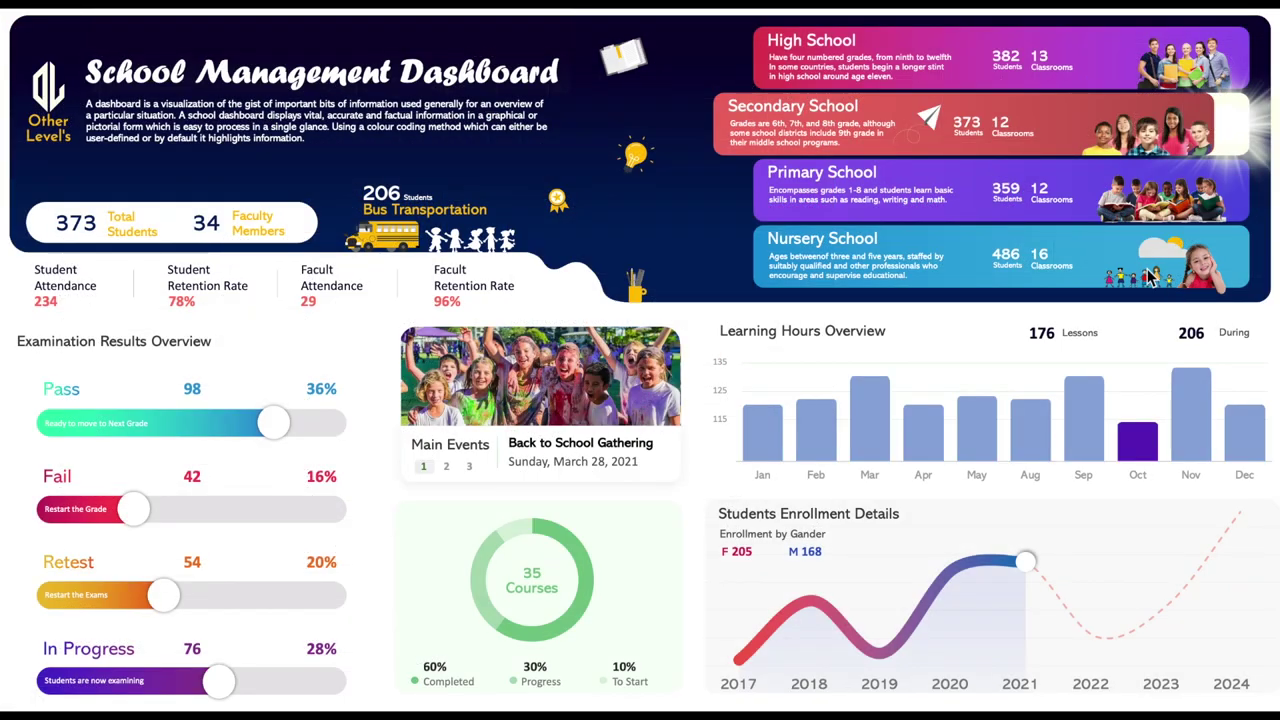
Cycle the school slicer through the Primary, Nursery, High and Secondary School figures
{"action": "left_click", "coordinate": [991, 173]}
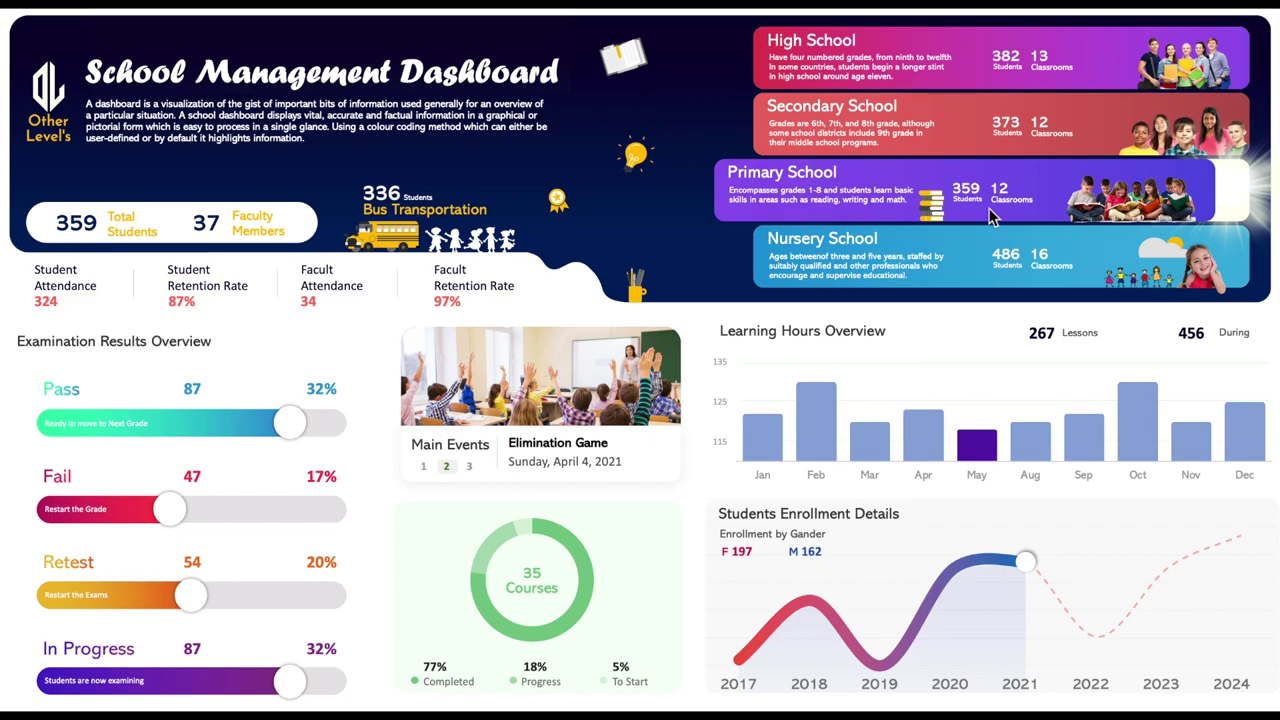
{"action": "left_click", "coordinate": [991, 242]}
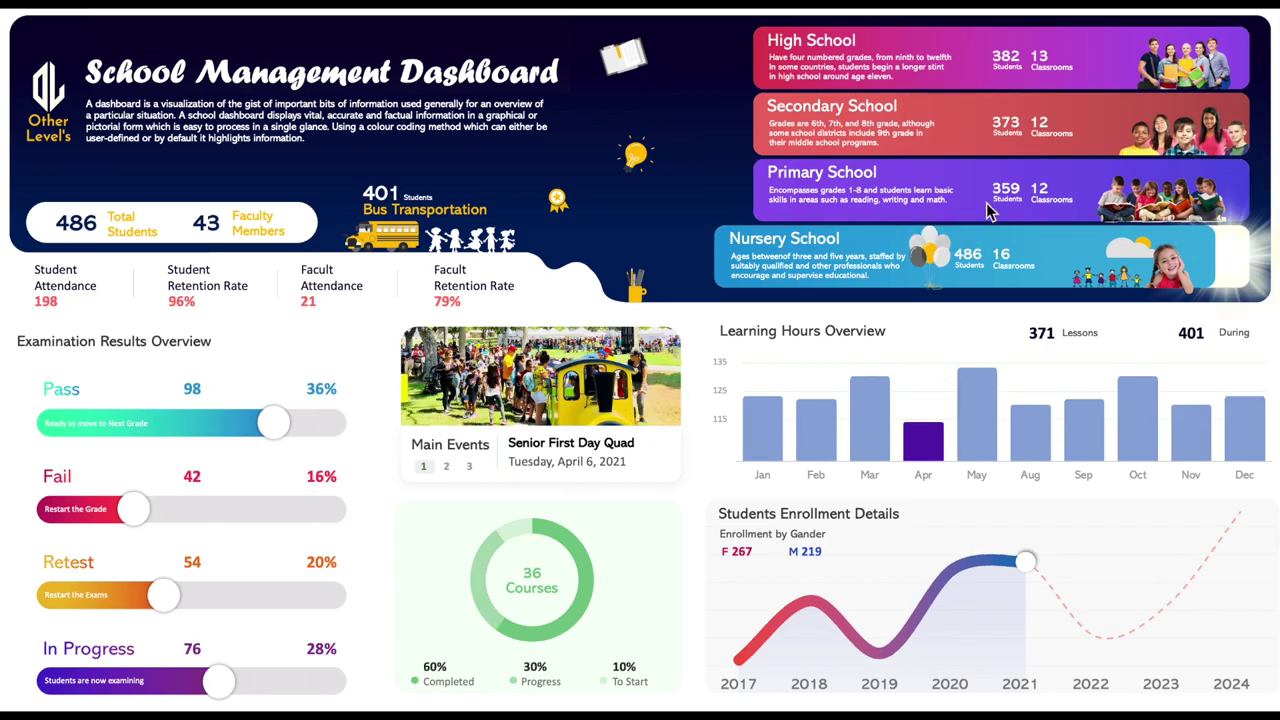
{"action": "left_click", "coordinate": [985, 170]}
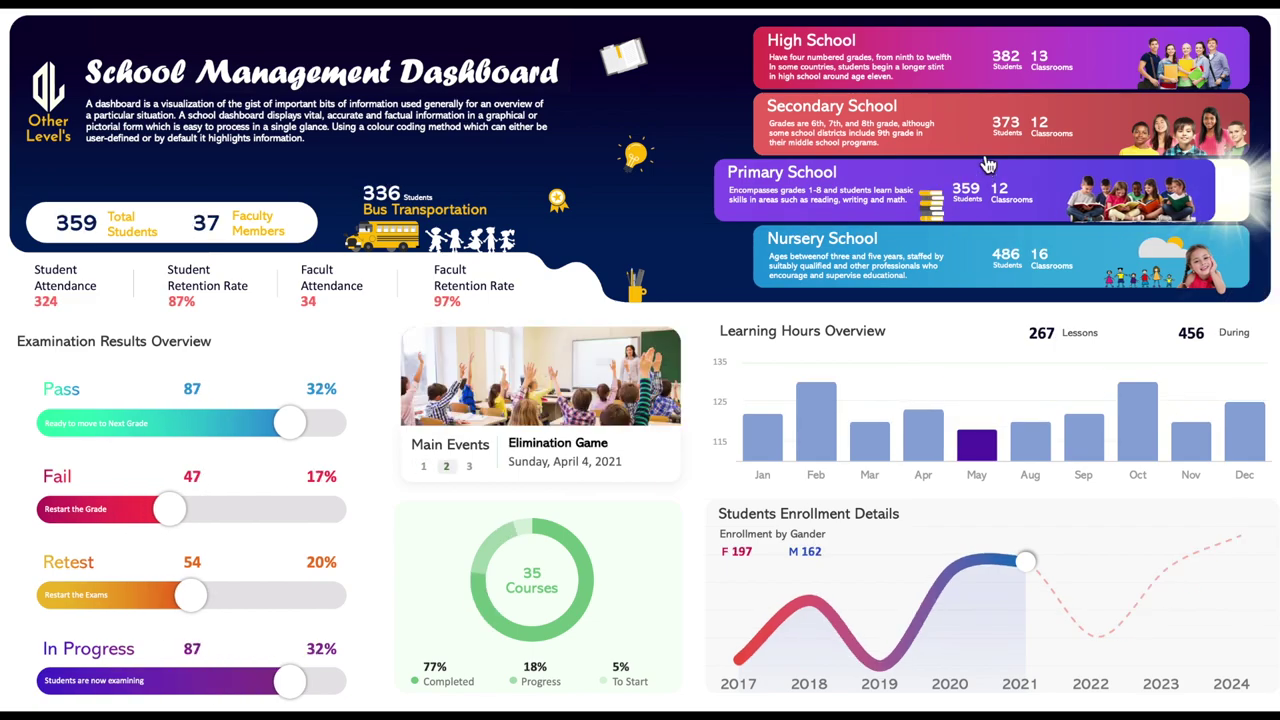
{"action": "left_click", "coordinate": [981, 42]}
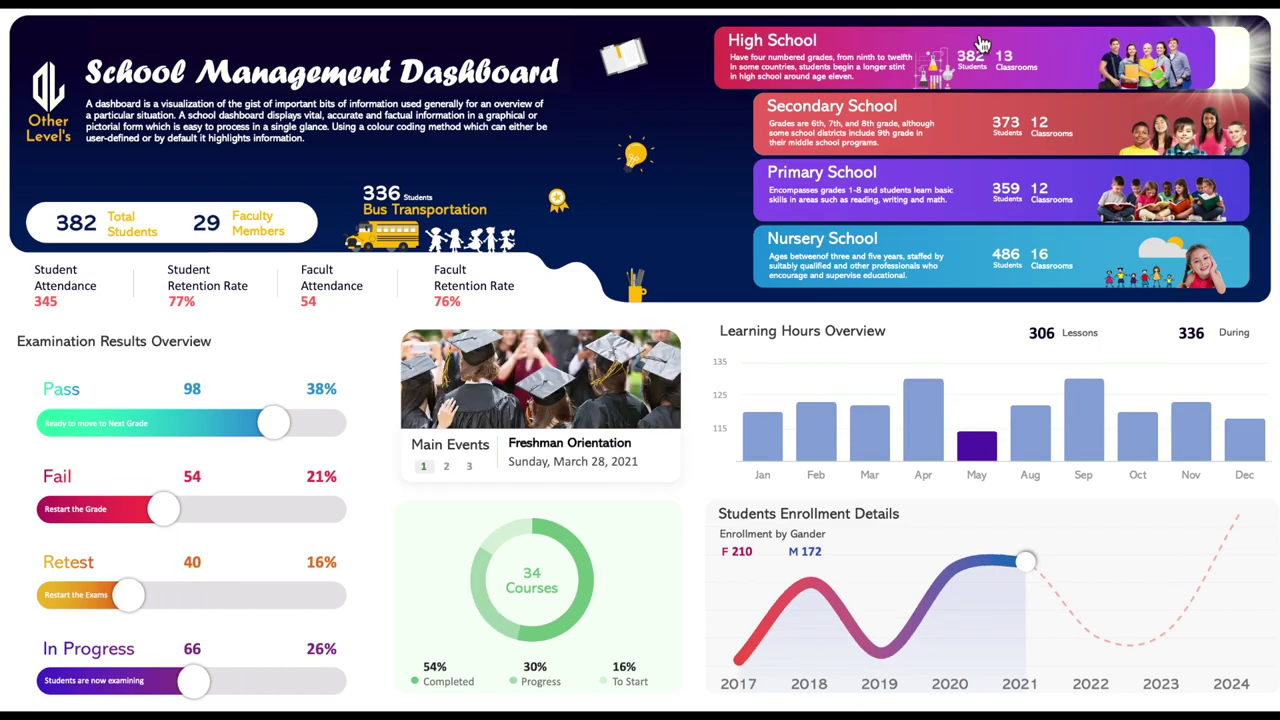
{"action": "left_click", "coordinate": [981, 110]}
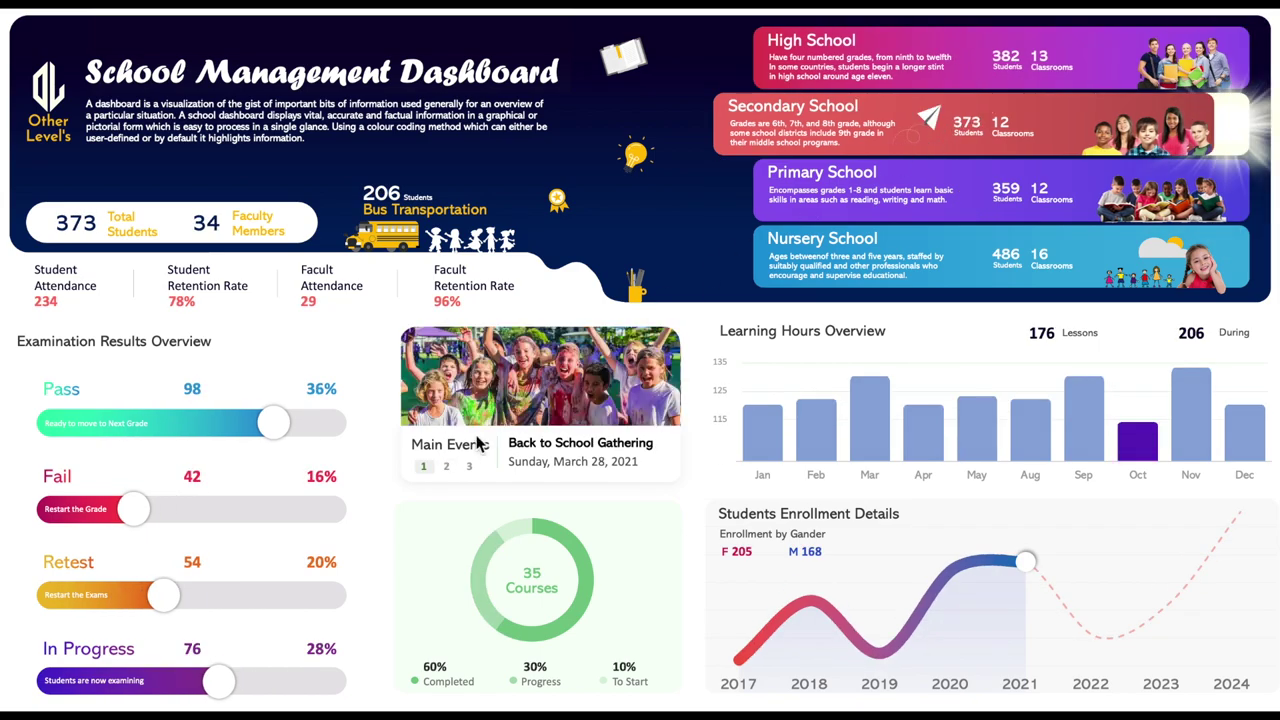
Page through the three main events and back to the first, then pick Primary School
{"action": "left_click", "coordinate": [448, 467]}
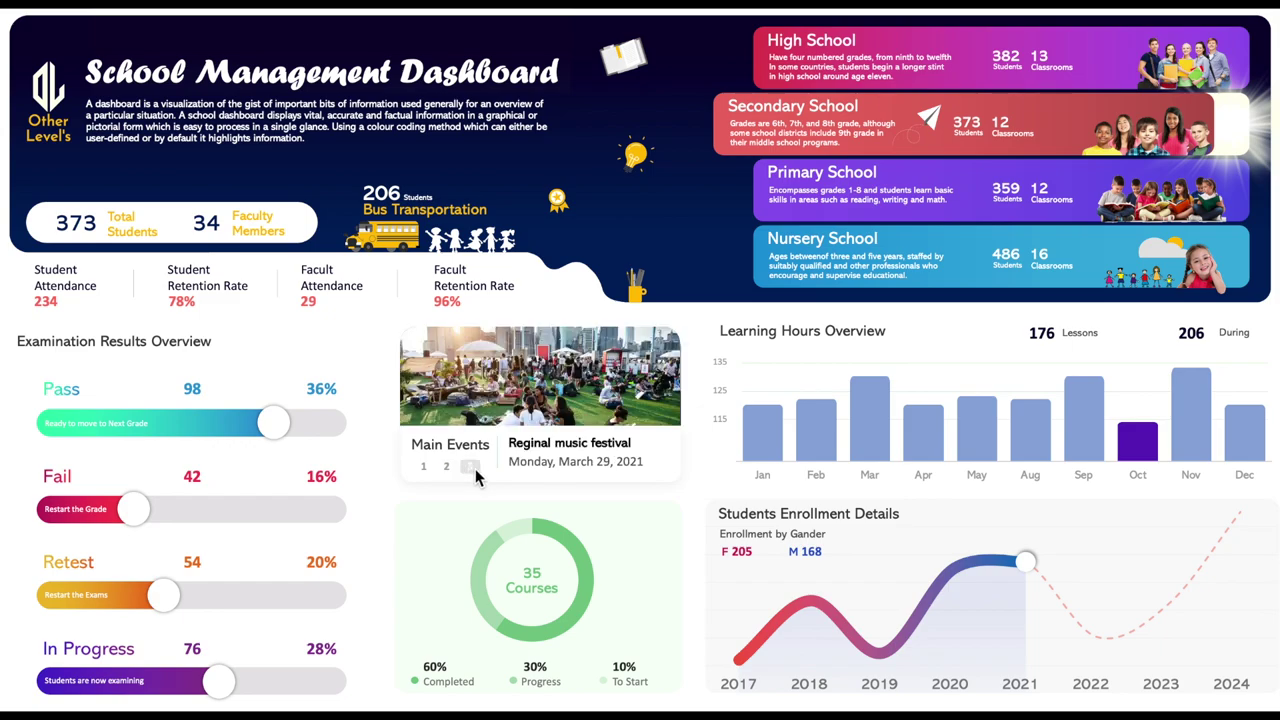
{"action": "left_click", "coordinate": [472, 467]}
{"action": "left_click", "coordinate": [448, 467]}
{"action": "left_click", "coordinate": [425, 466]}
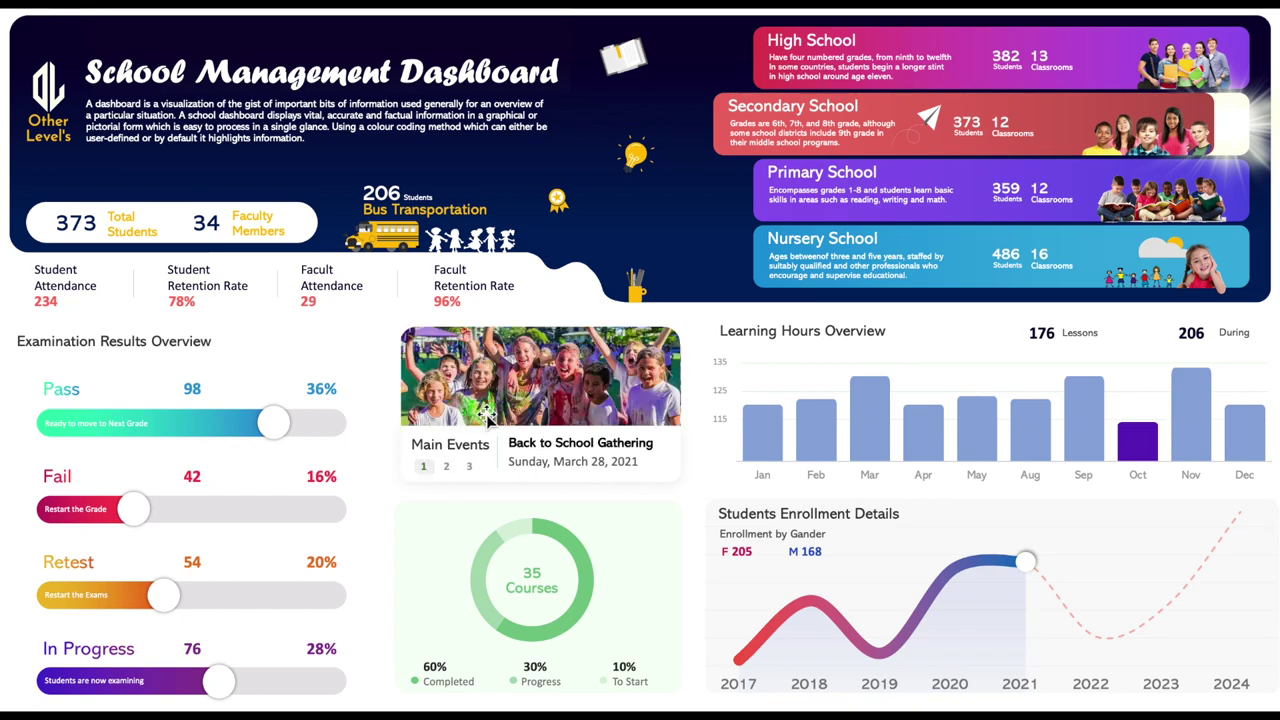
{"action": "left_click", "coordinate": [762, 198]}
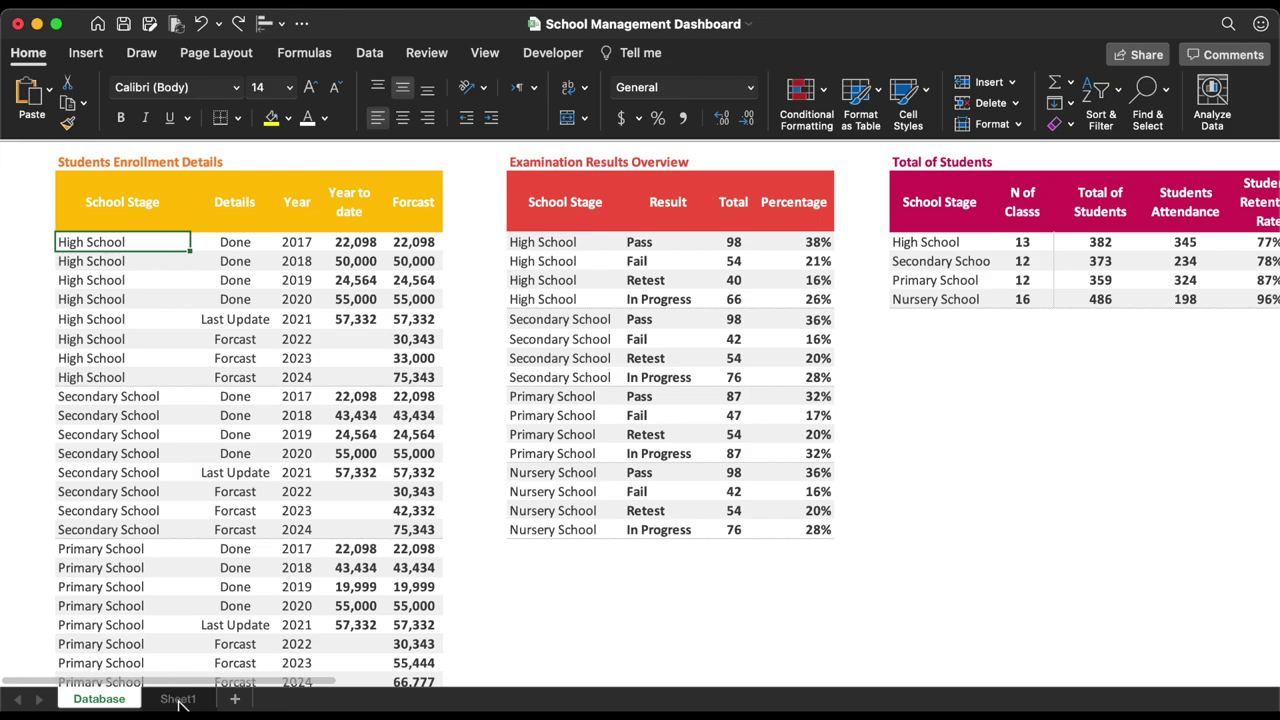
Draw a rounded rectangle near the top-left of the blank Sheet1
{"action": "left_click", "coordinate": [178, 699]}
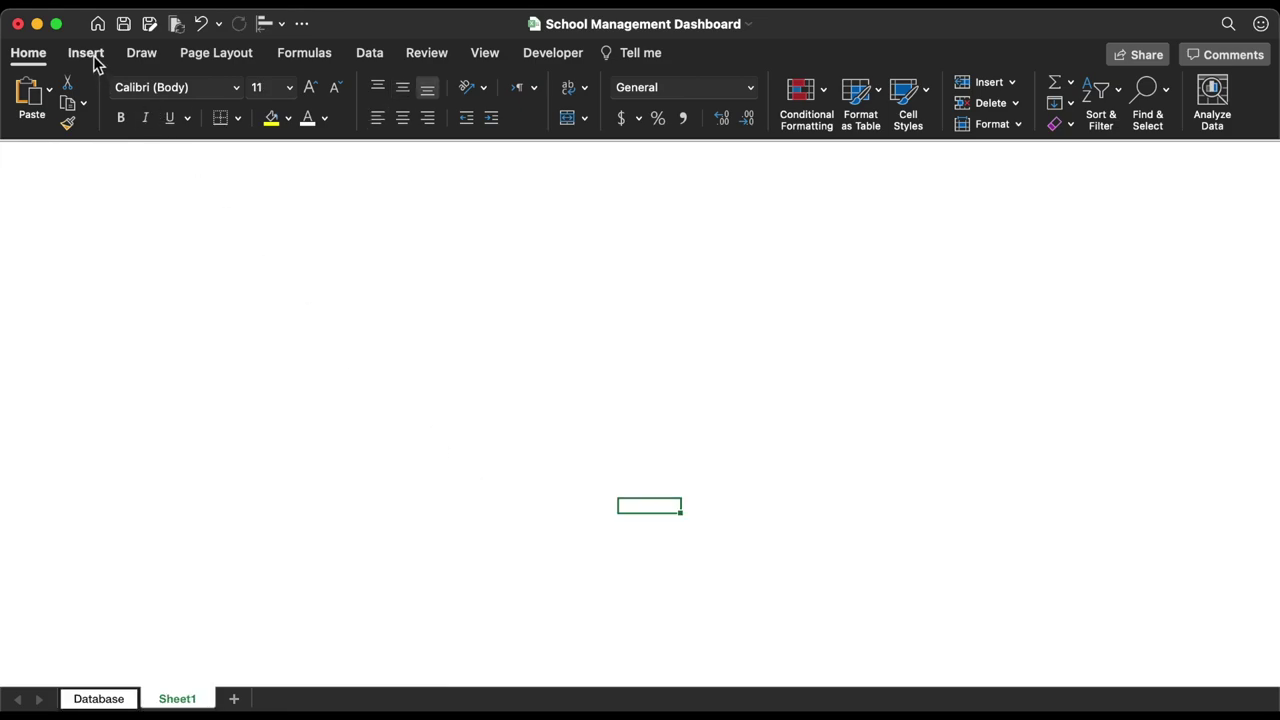
{"action": "left_click", "coordinate": [93, 57]}
{"action": "left_click", "coordinate": [292, 92]}
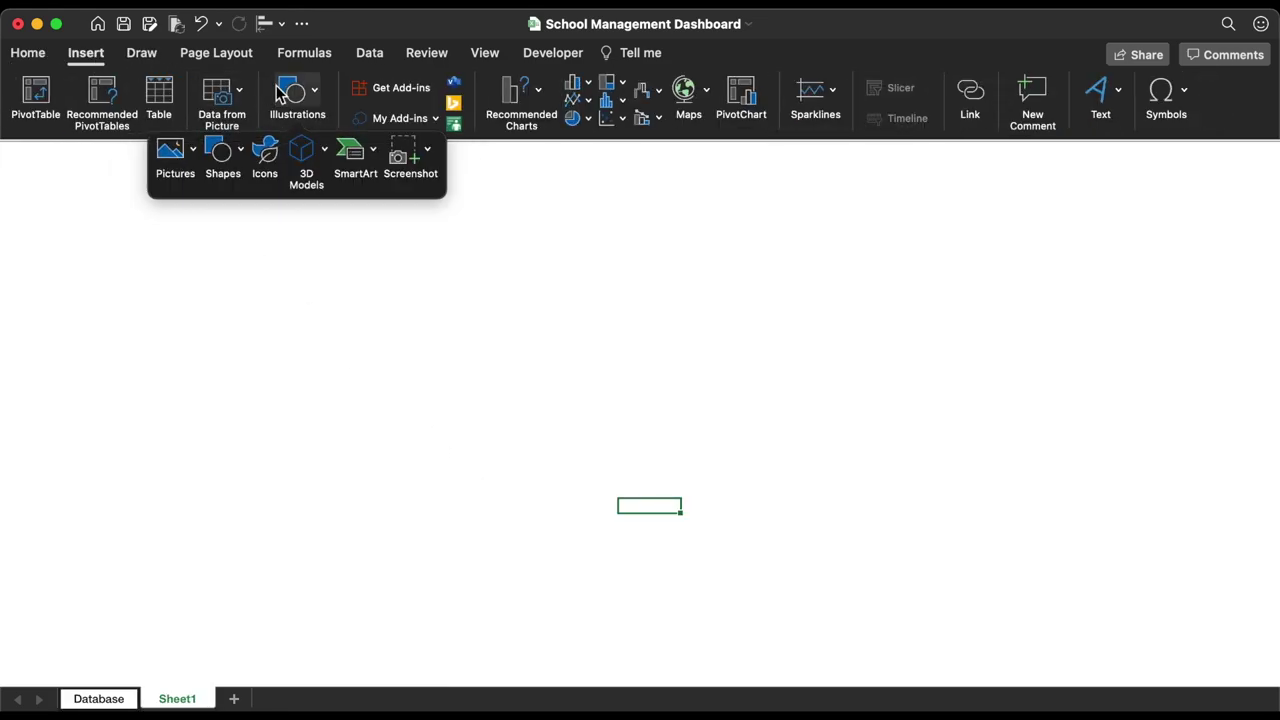
{"action": "left_click", "coordinate": [221, 153]}
{"action": "left_click", "coordinate": [380, 209]}
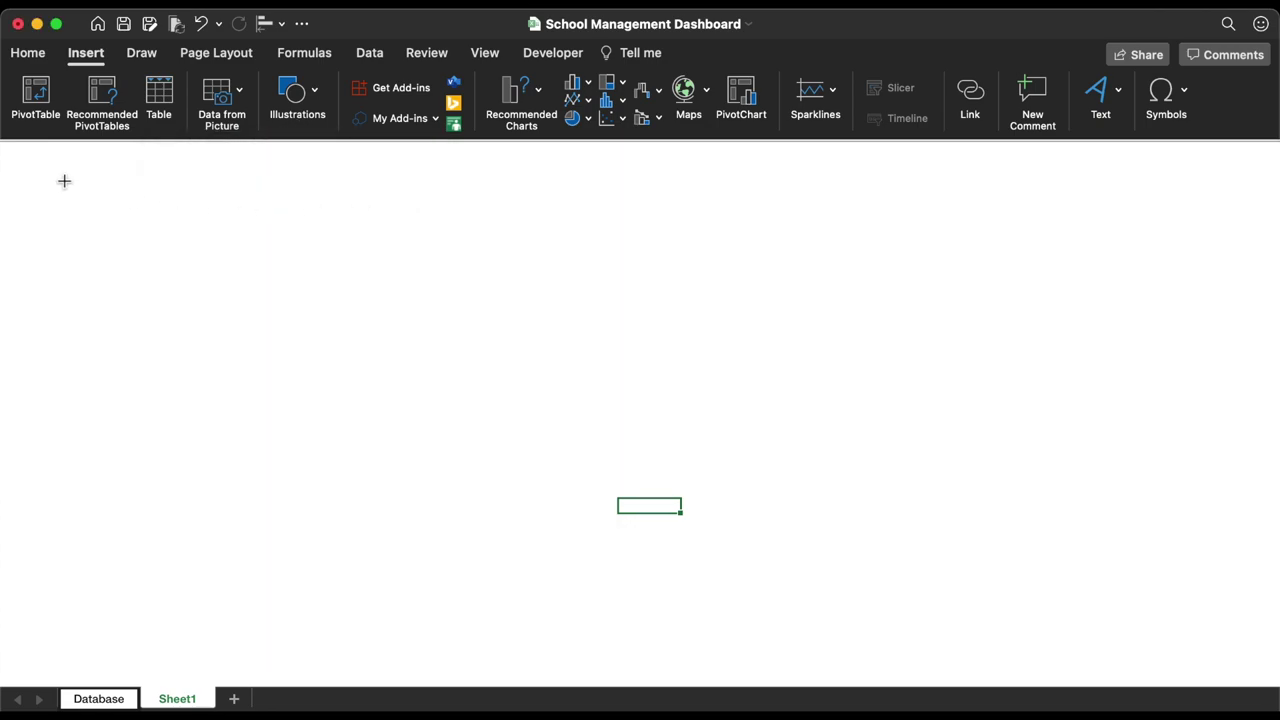
{"action": "left_click_drag", "start_coordinate": [48, 175], "coordinate": [670, 345]}
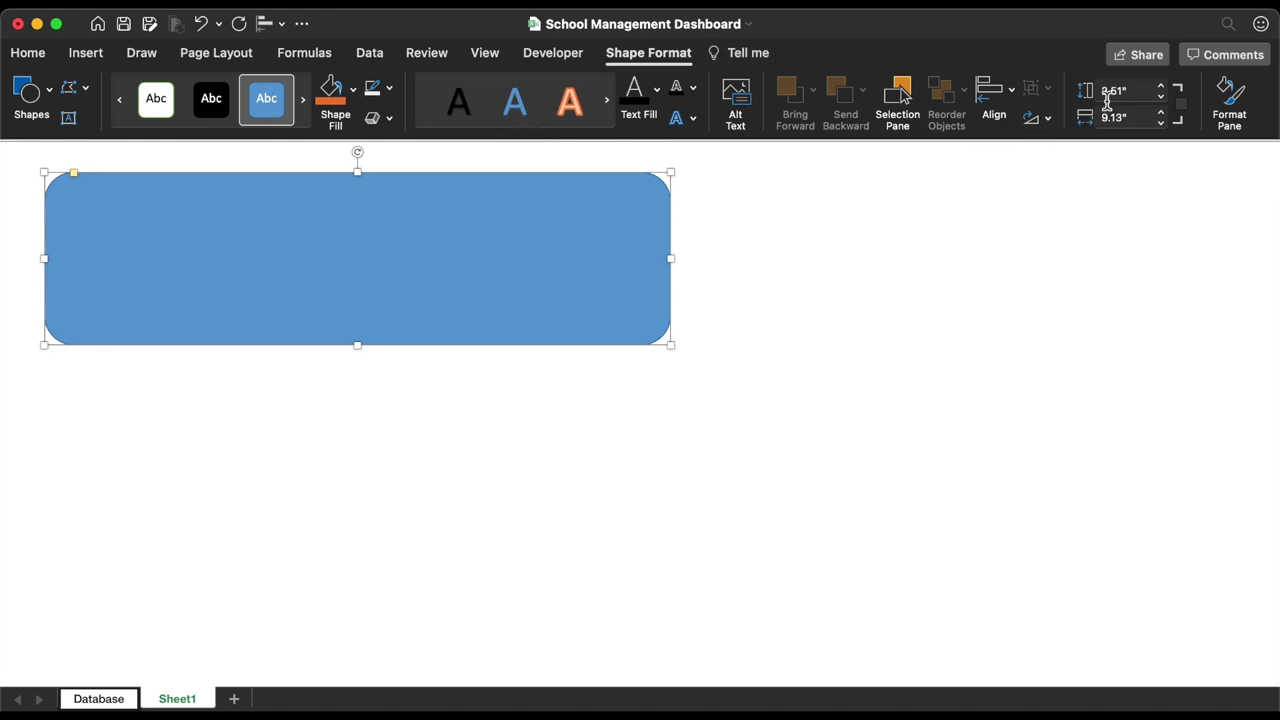
Size the rectangle to 3.44" by 18.36", align it to the top-left corner, and remove its outline
{"action": "left_click", "coordinate": [1138, 94]}
{"action": "type", "text": "3.44"}
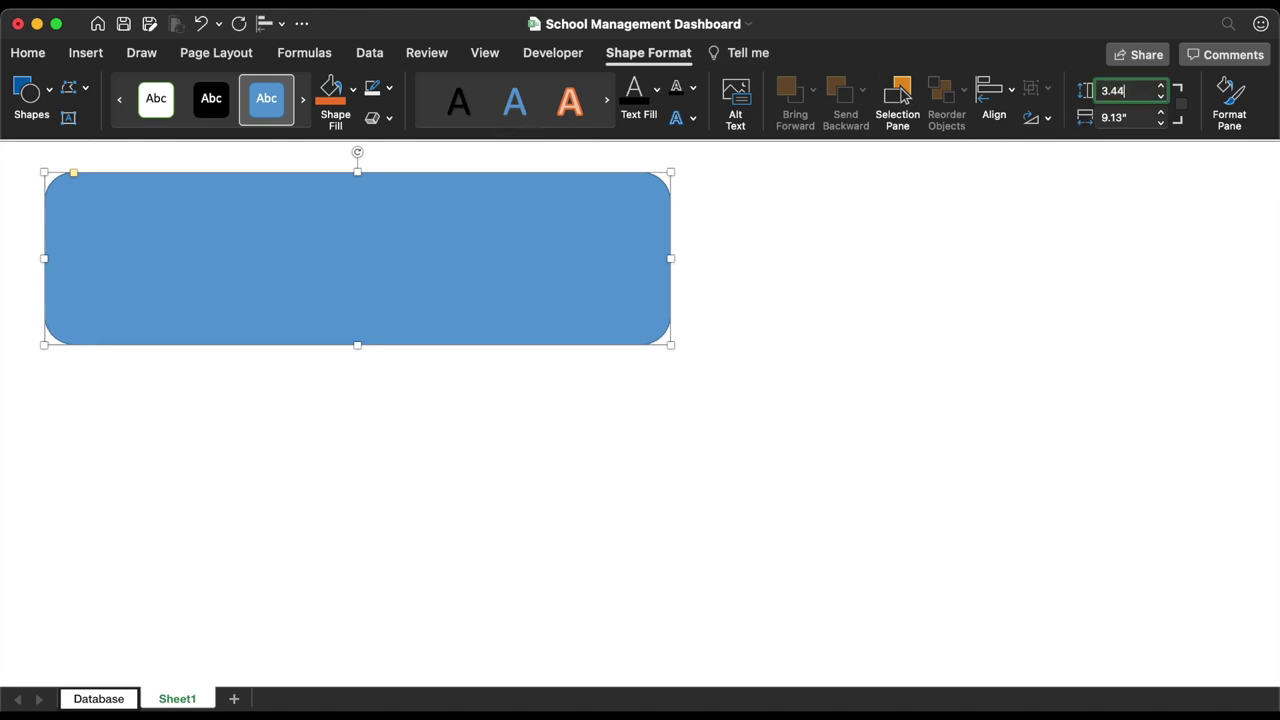
{"action": "key", "text": "Return"}
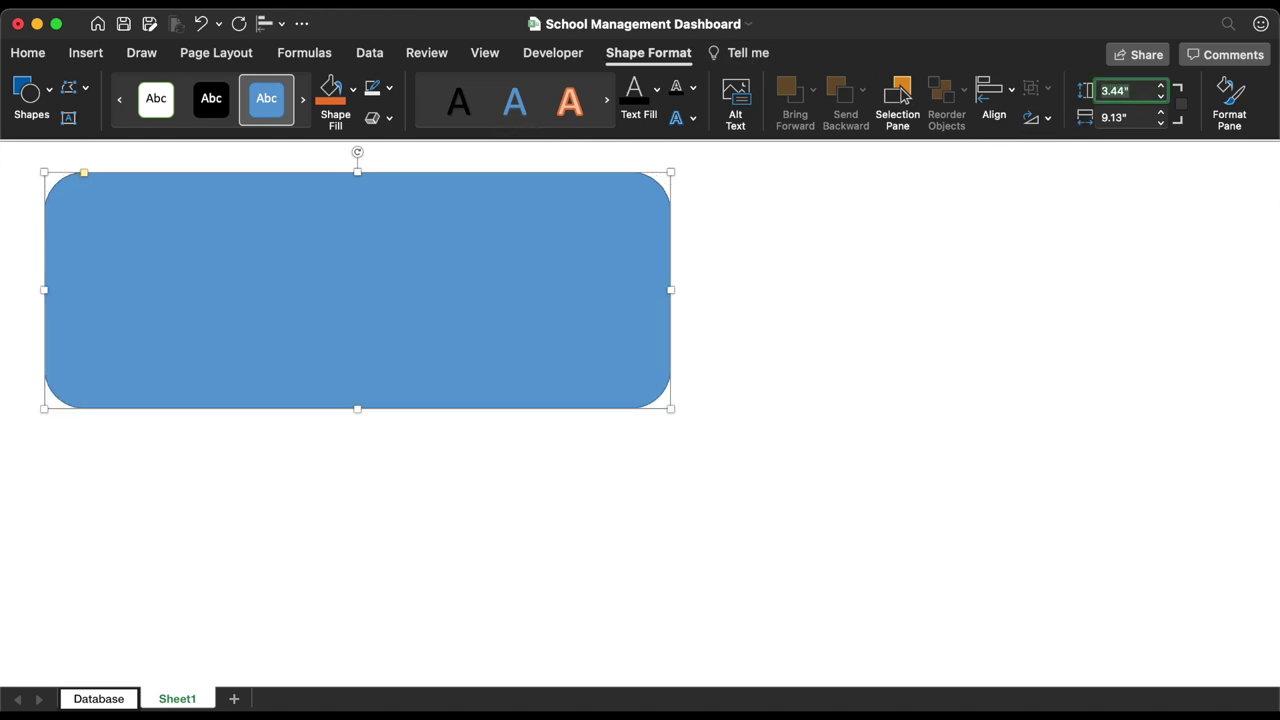
{"action": "left_click", "coordinate": [1137, 118]}
{"action": "type", "text": "18.36"}
{"action": "key", "text": "Return"}
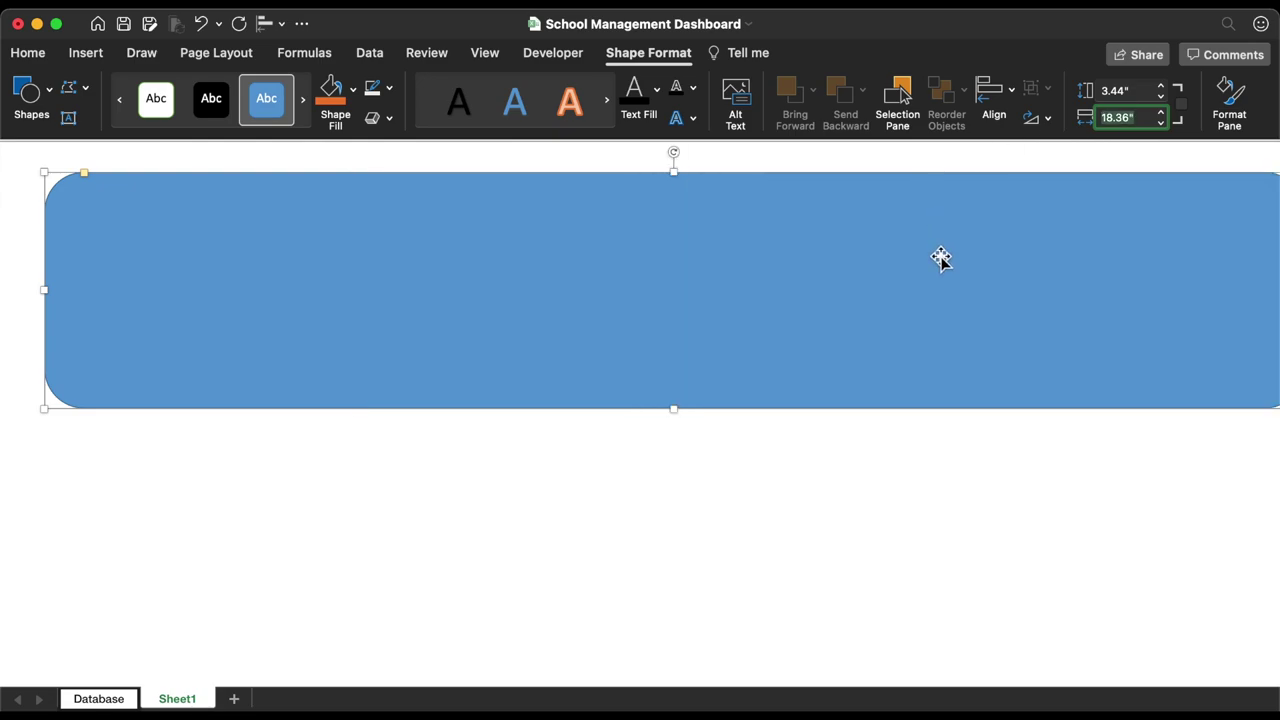
{"action": "left_click_drag", "start_coordinate": [941, 258], "coordinate": [909, 234]}
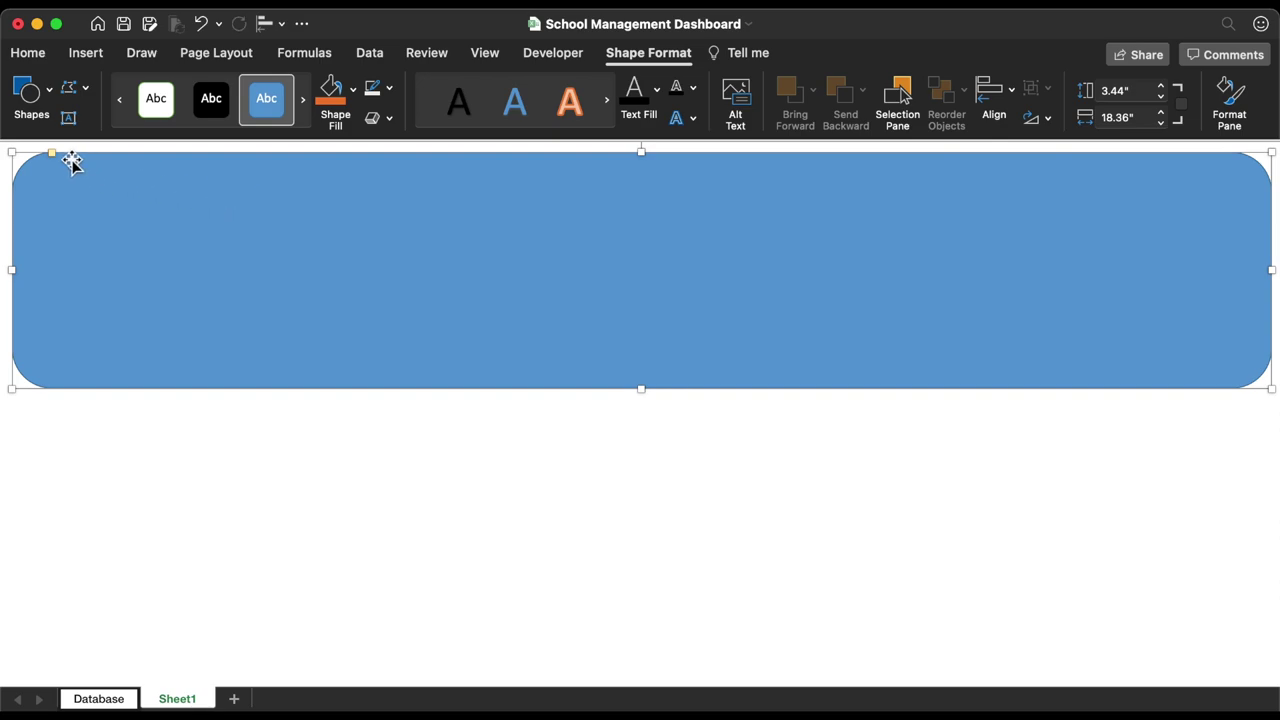
{"action": "left_click_drag", "start_coordinate": [55, 160], "coordinate": [35, 162]}
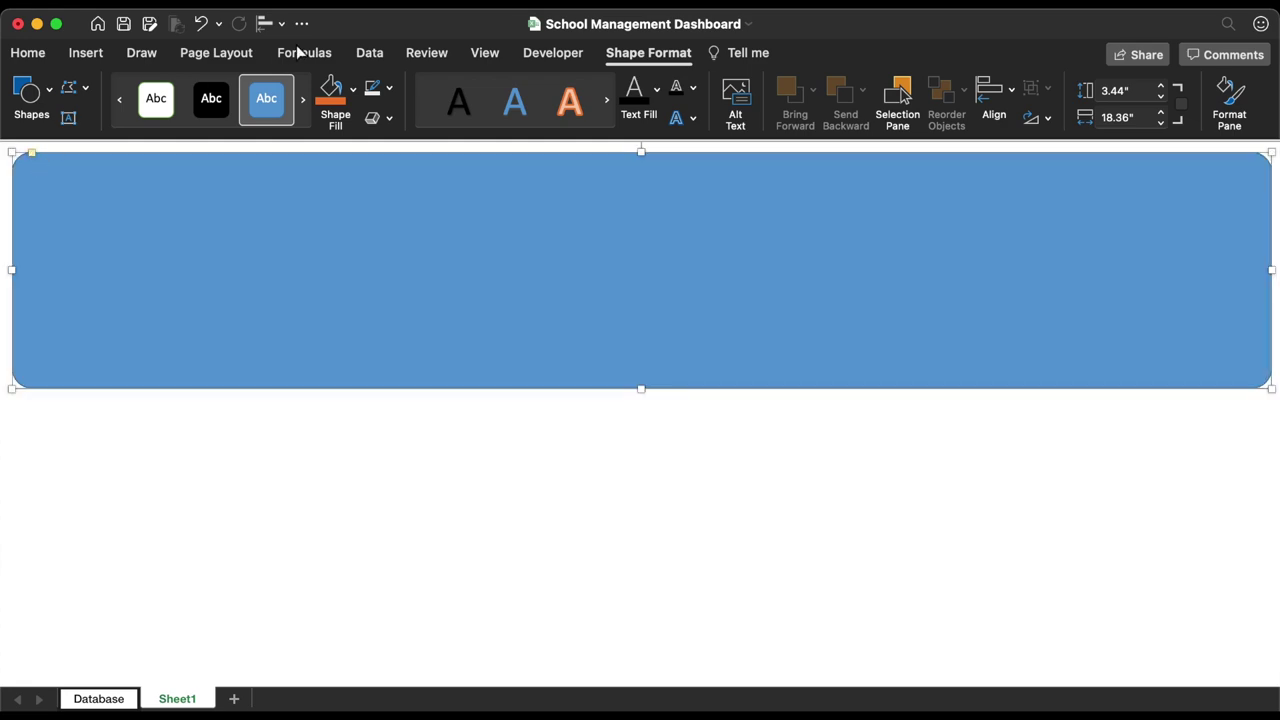
{"action": "left_click", "coordinate": [389, 88]}
{"action": "left_click", "coordinate": [397, 150]}
Add a narrower copy overlapping the banner's lower right, then select both rectangles
{"action": "left_click_drag", "start_coordinate": [395, 224], "coordinate": [409, 308]}
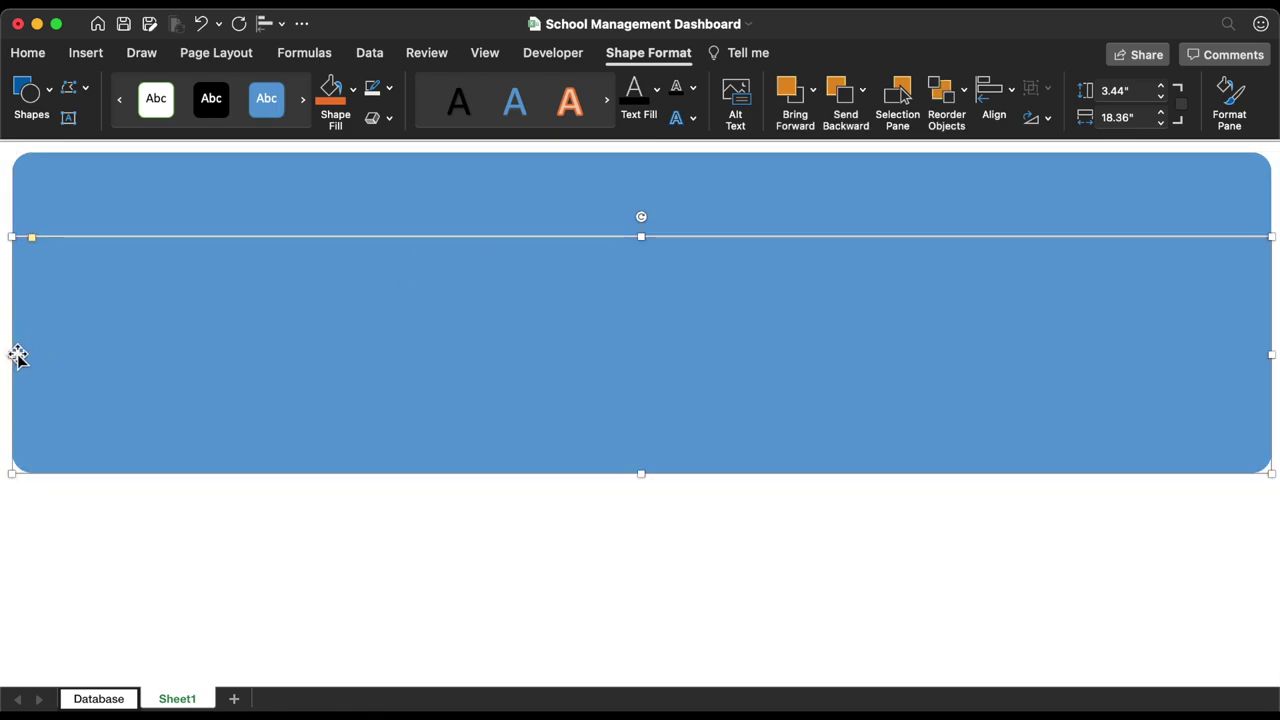
{"action": "left_click_drag", "start_coordinate": [11, 354], "coordinate": [532, 371]}
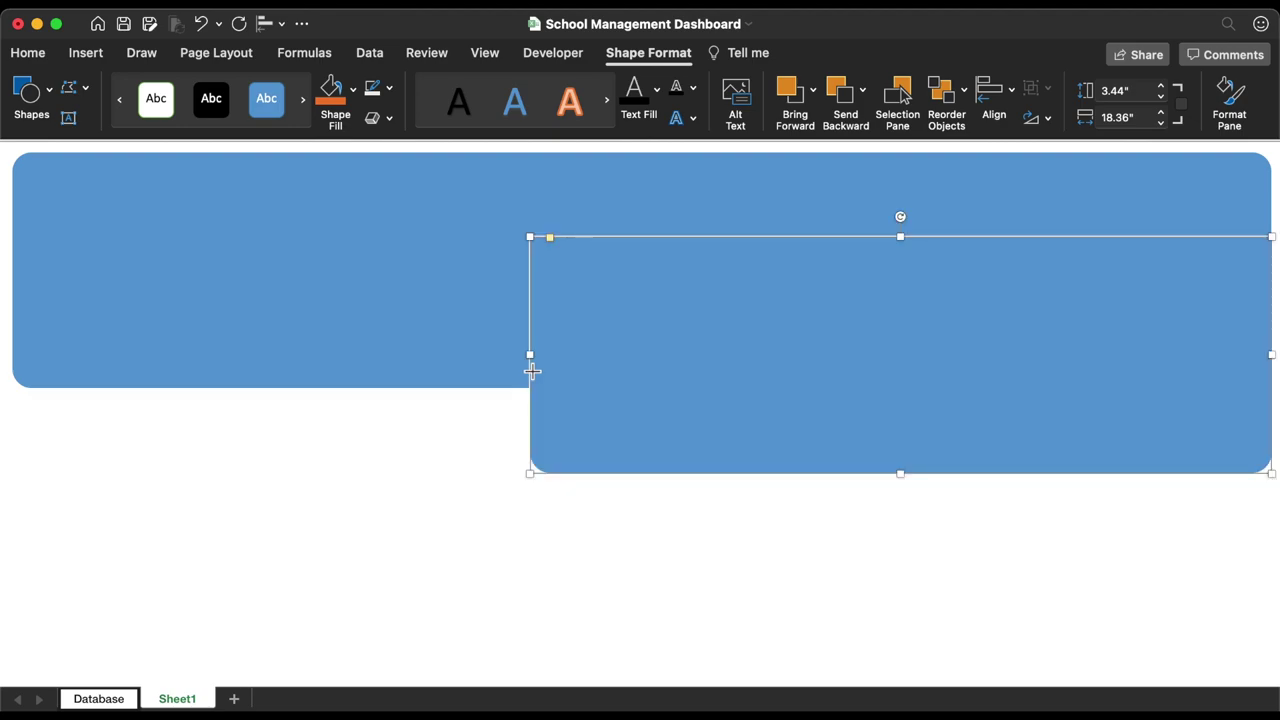
{"action": "left_click_drag", "start_coordinate": [766, 408], "coordinate": [770, 368]}
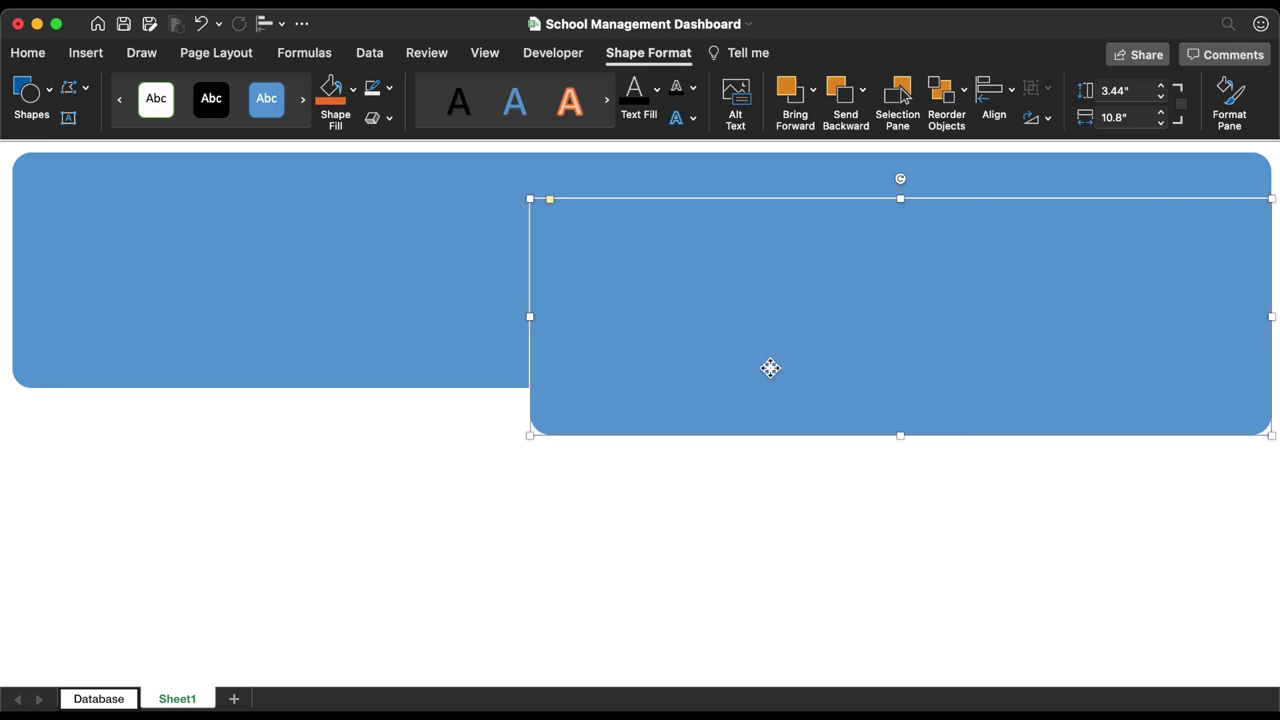
{"action": "left_click", "coordinate": [467, 317], "text": "shift"}
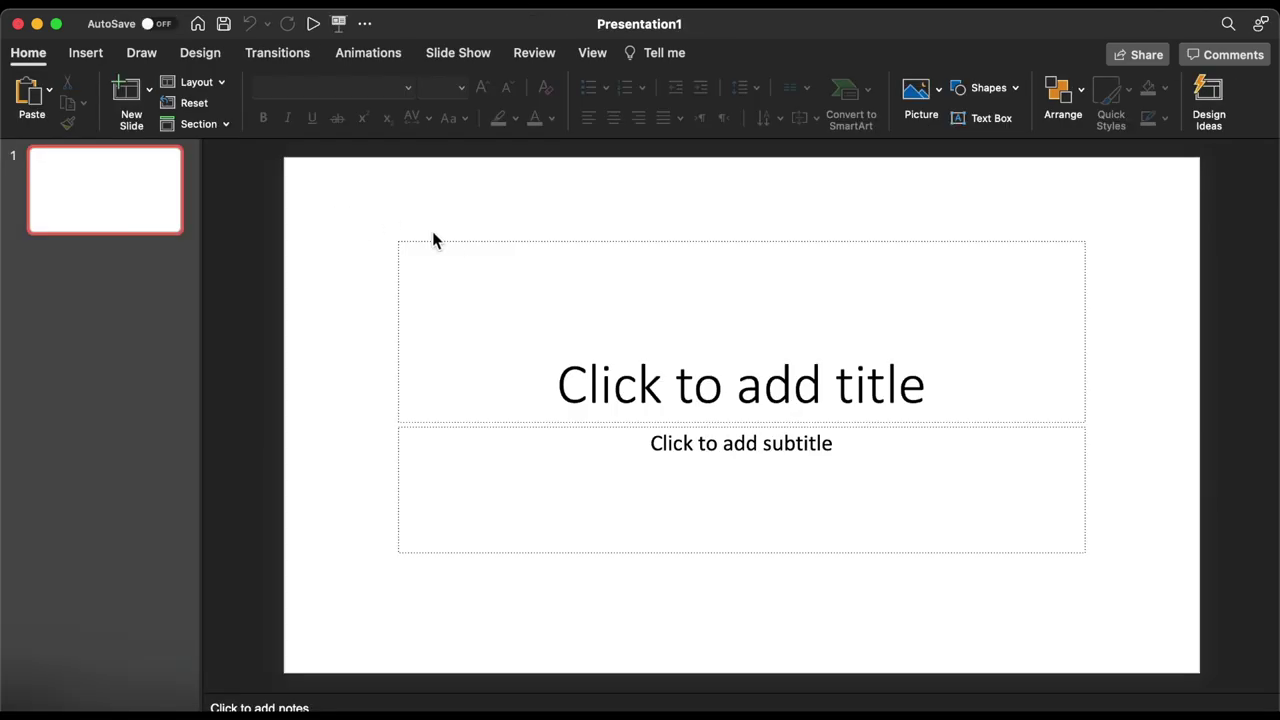
{"action": "left_click", "coordinate": [457, 243]}
Paste the two rectangles onto a cleared slide and merge them with Union
{"action": "left_click", "coordinate": [460, 242]}
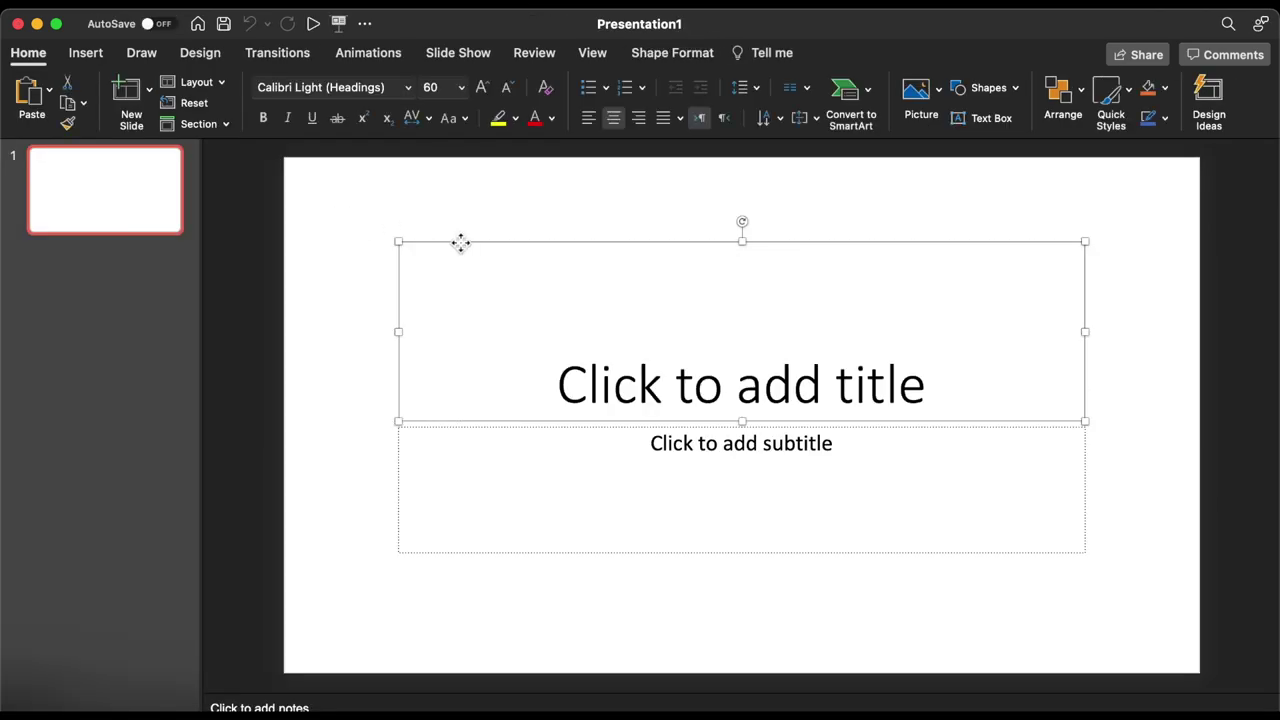
{"action": "key", "text": "BackSpace"}
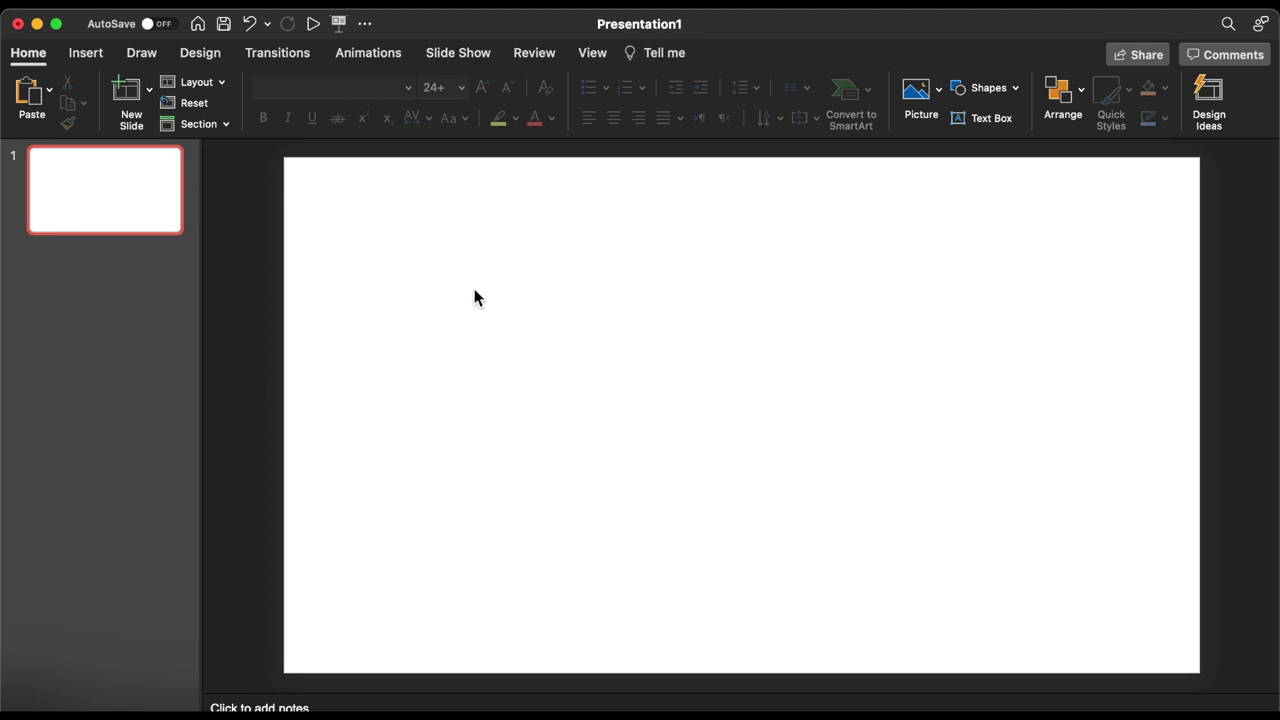
{"action": "key", "text": "super+v"}
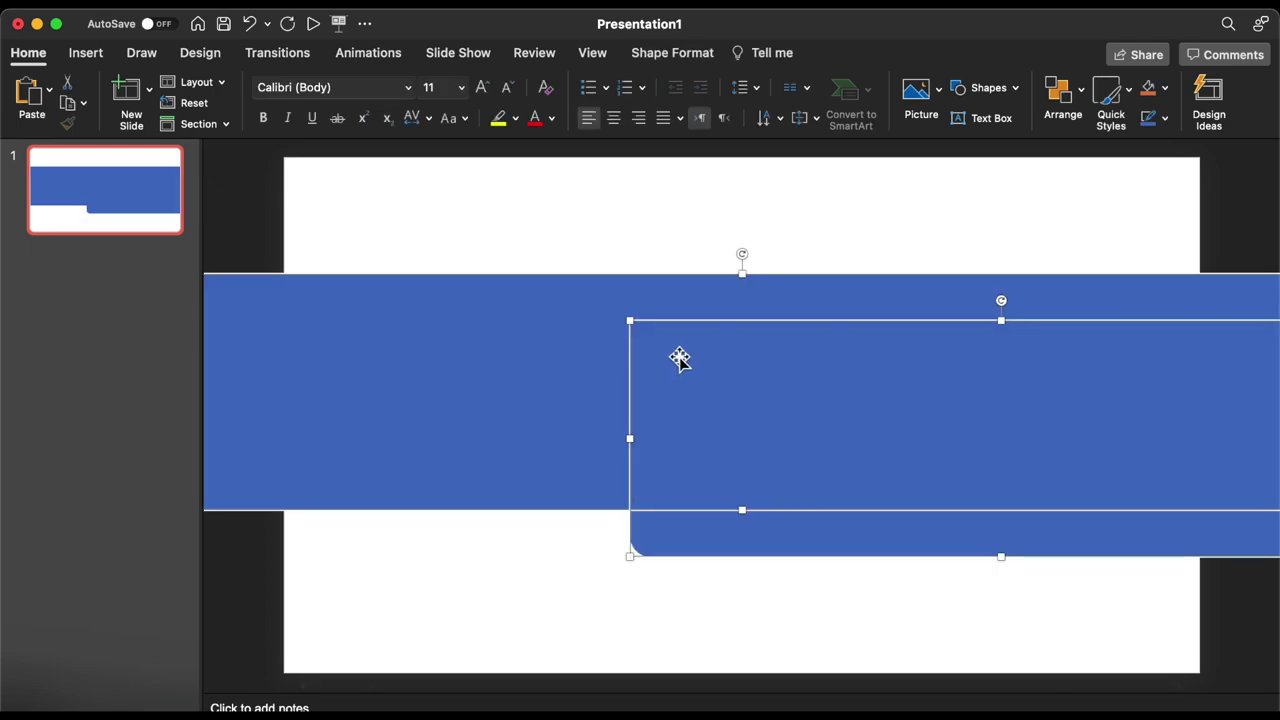
{"action": "left_click", "coordinate": [648, 62]}
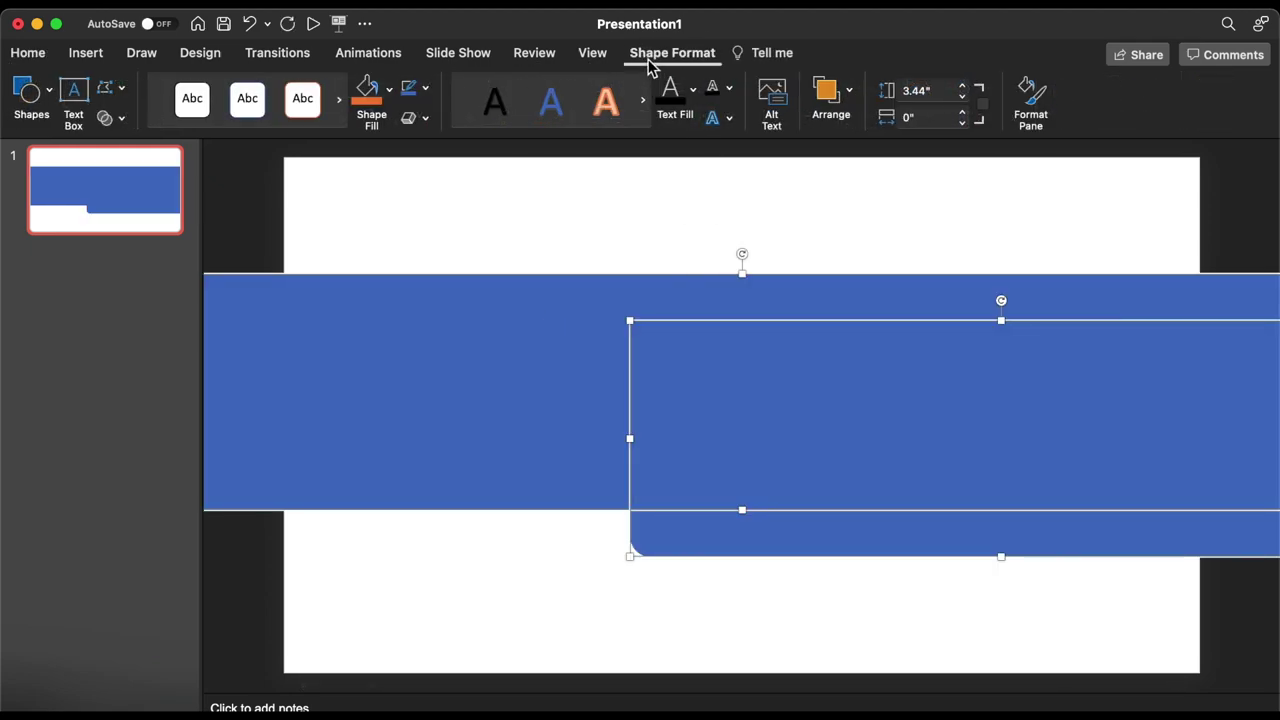
{"action": "left_click", "coordinate": [122, 120]}
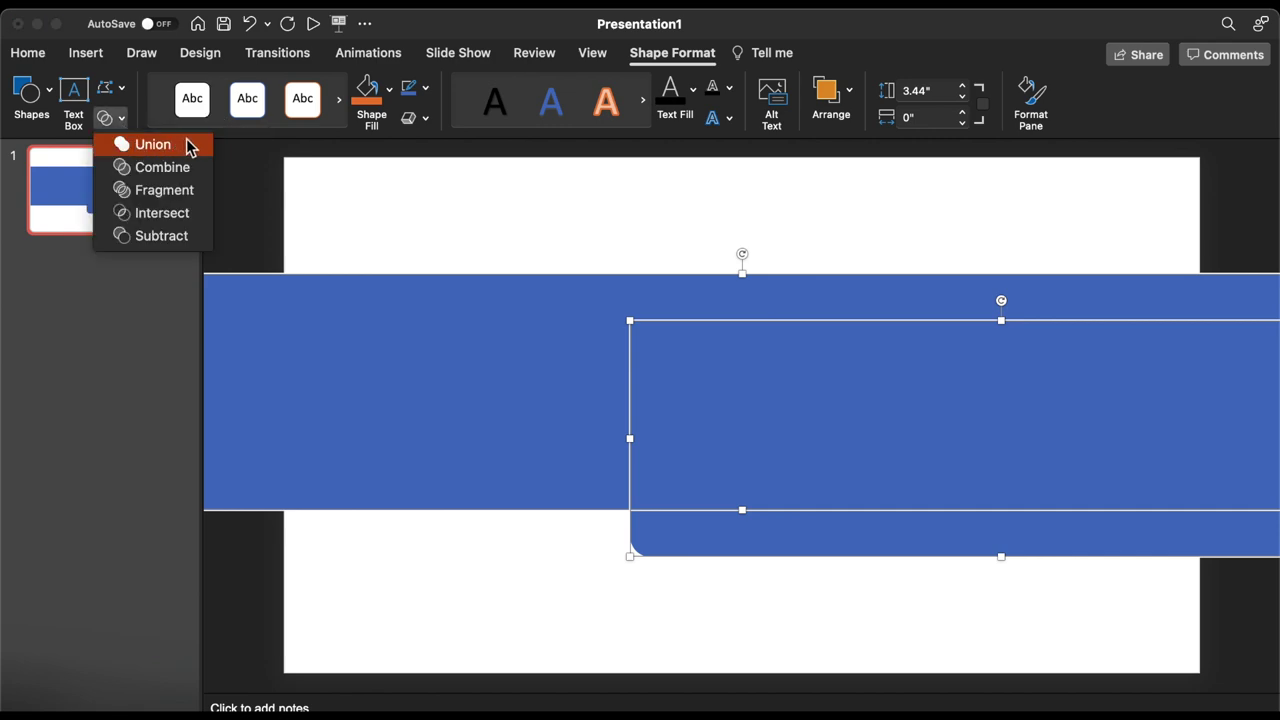
{"action": "left_click", "coordinate": [153, 145]}
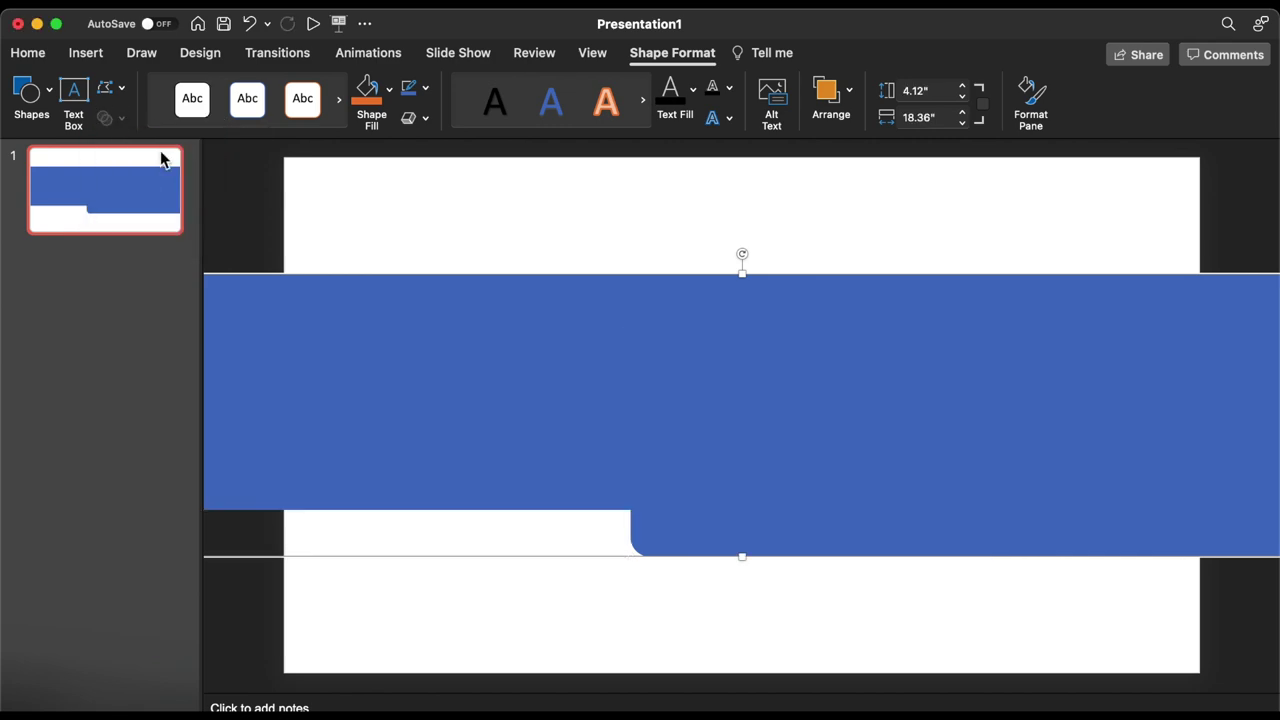
Position the merged stepped banner at the sheet's top-left
{"action": "left_click_drag", "start_coordinate": [615, 355], "coordinate": [839, 452]}
{"action": "left_click_drag", "start_coordinate": [930, 435], "coordinate": [766, 357]}
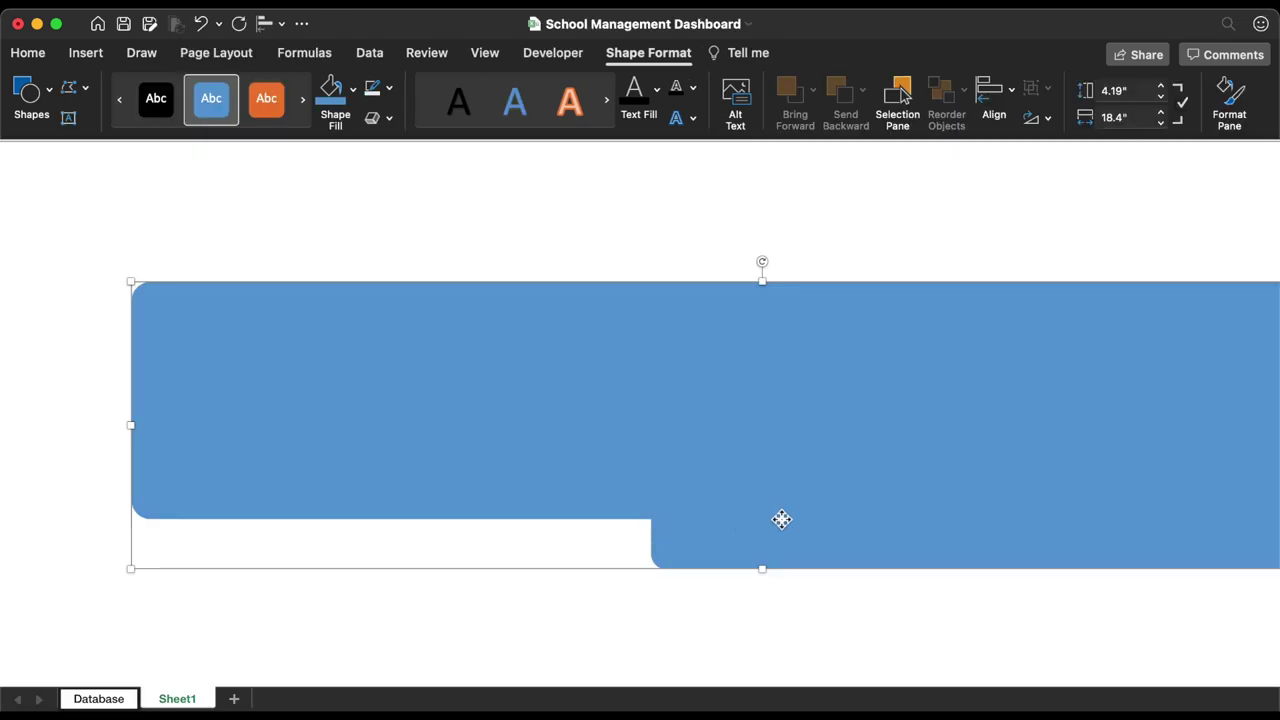
{"action": "left_click_drag", "start_coordinate": [781, 519], "coordinate": [658, 387]}
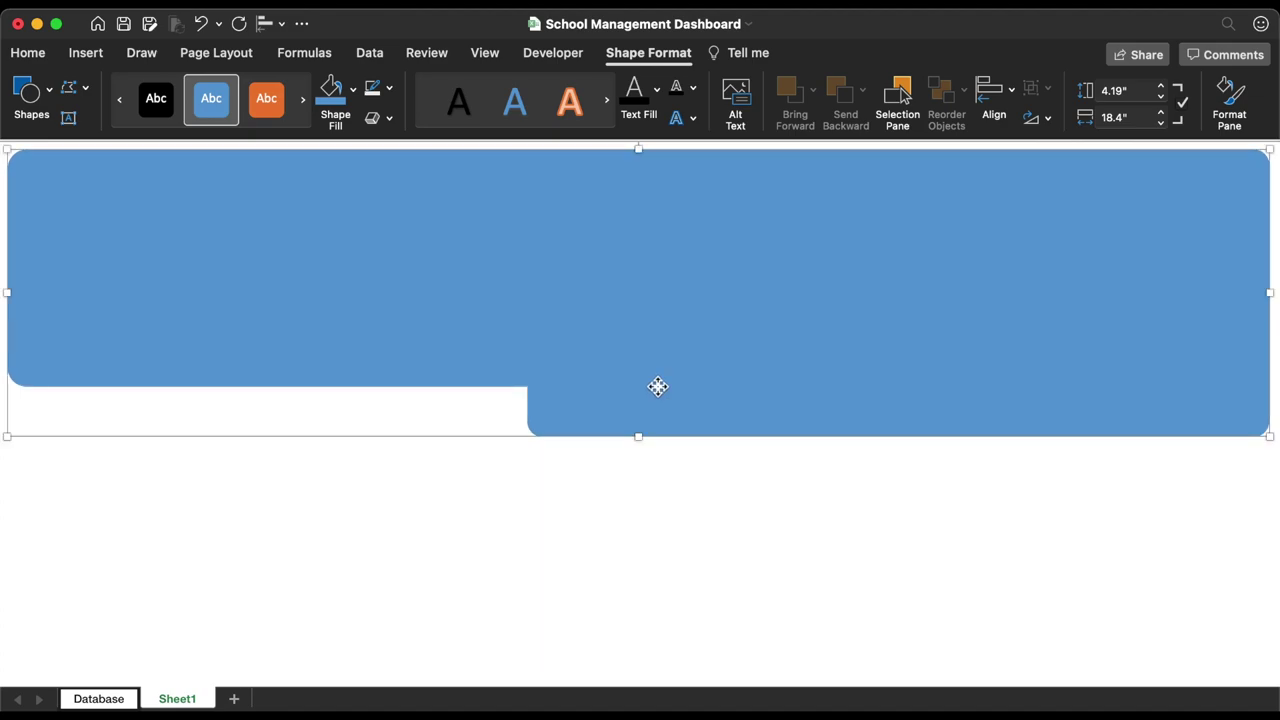
Give the banner a linear gradient fill running vertically
{"action": "double_click", "coordinate": [609, 211]}
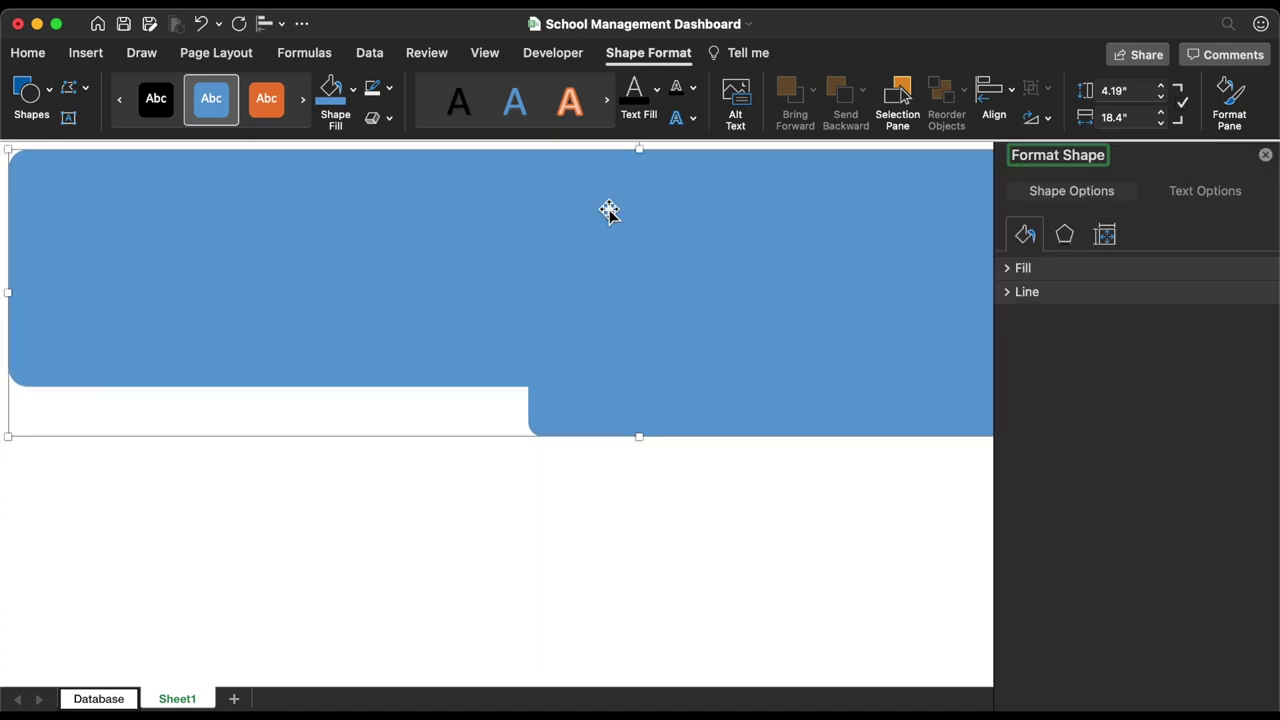
{"action": "left_click", "coordinate": [1016, 269]}
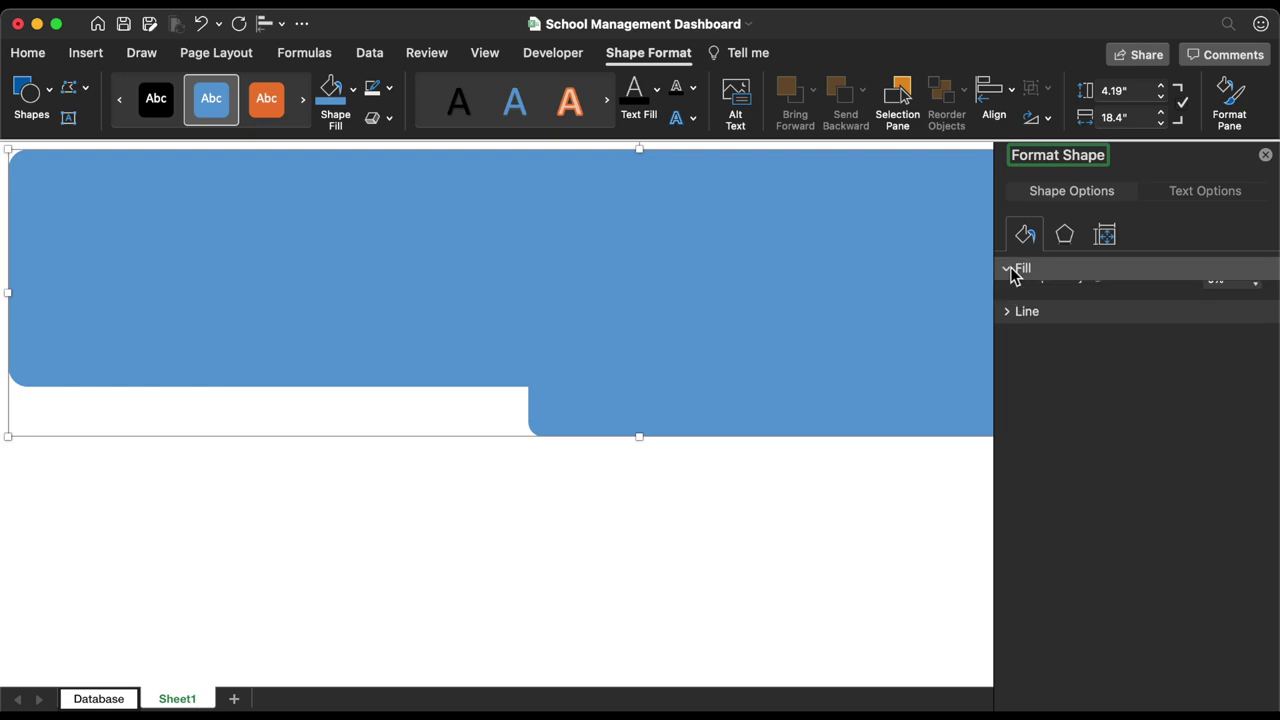
{"action": "left_click", "coordinate": [1040, 332]}
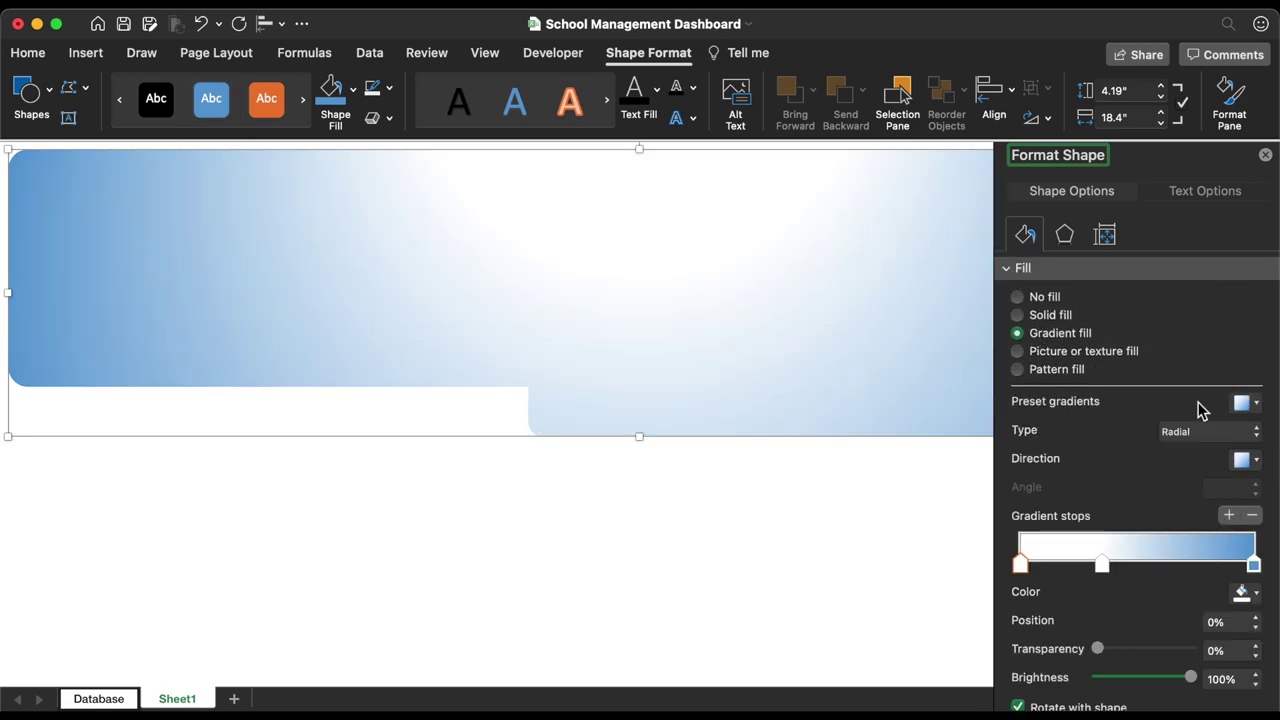
{"action": "left_click", "coordinate": [1251, 431]}
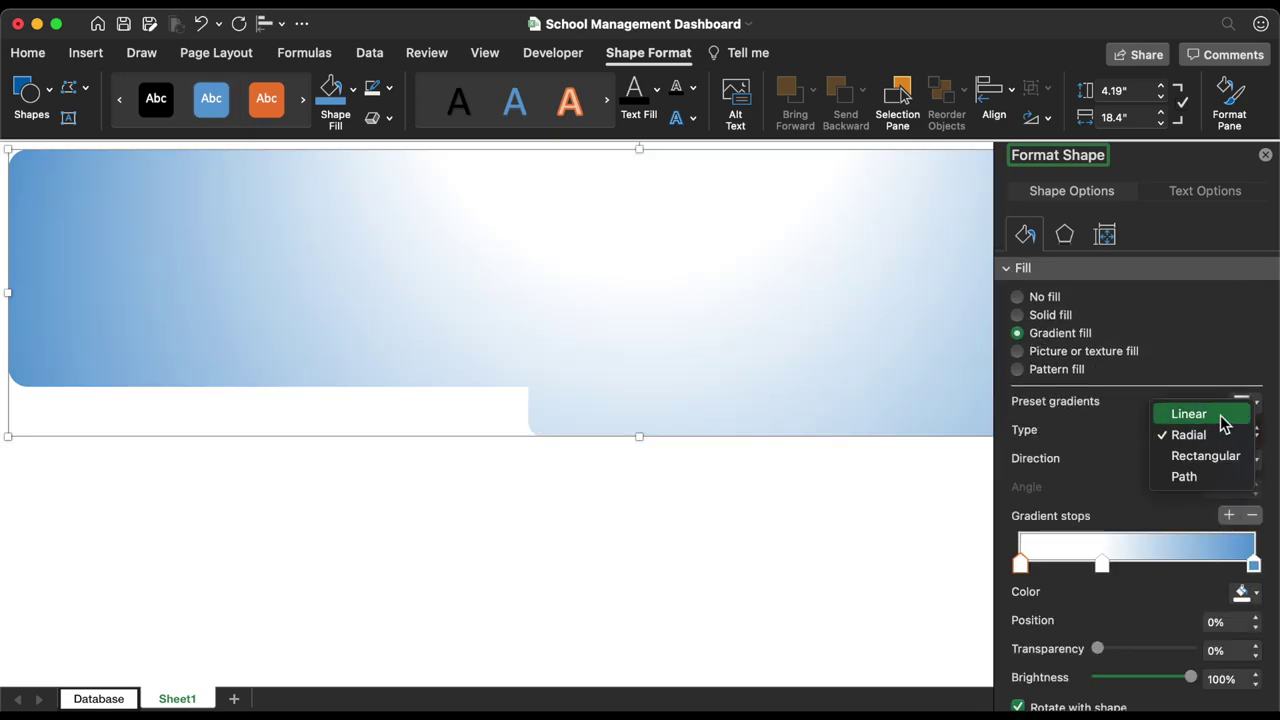
{"action": "left_click", "coordinate": [1222, 418]}
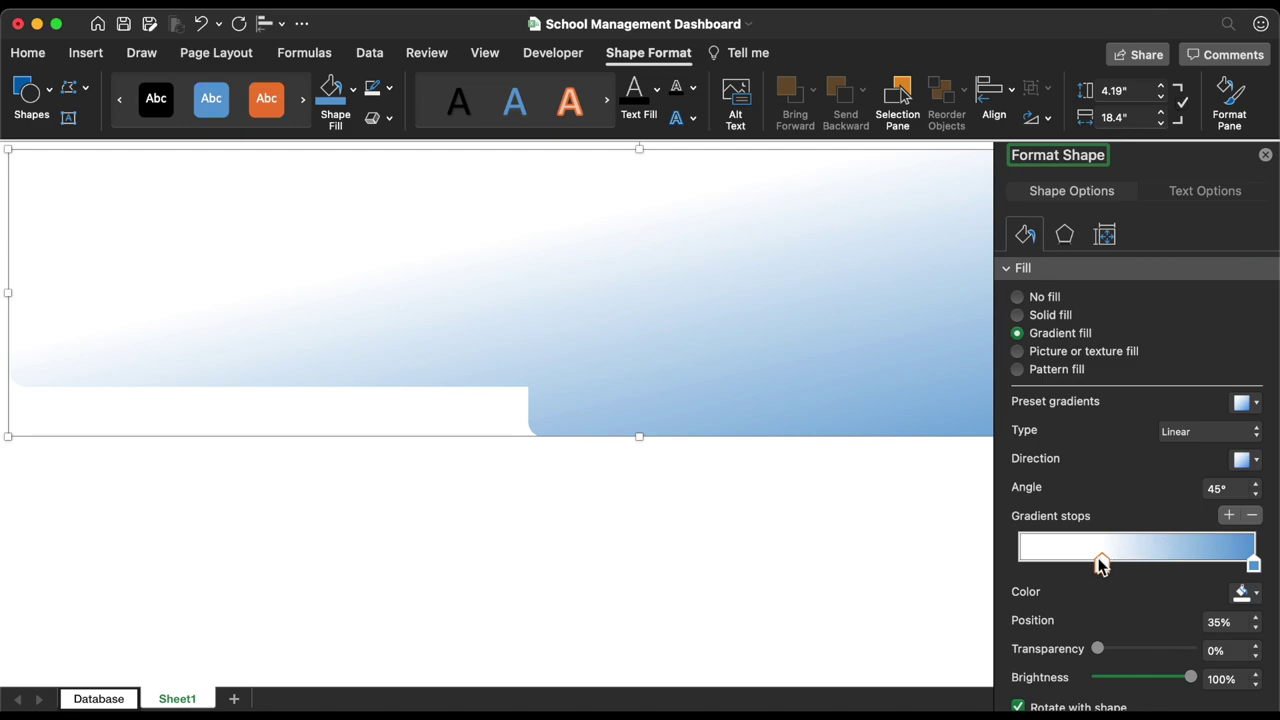
{"action": "left_click_drag", "start_coordinate": [1102, 565], "coordinate": [1021, 567]}
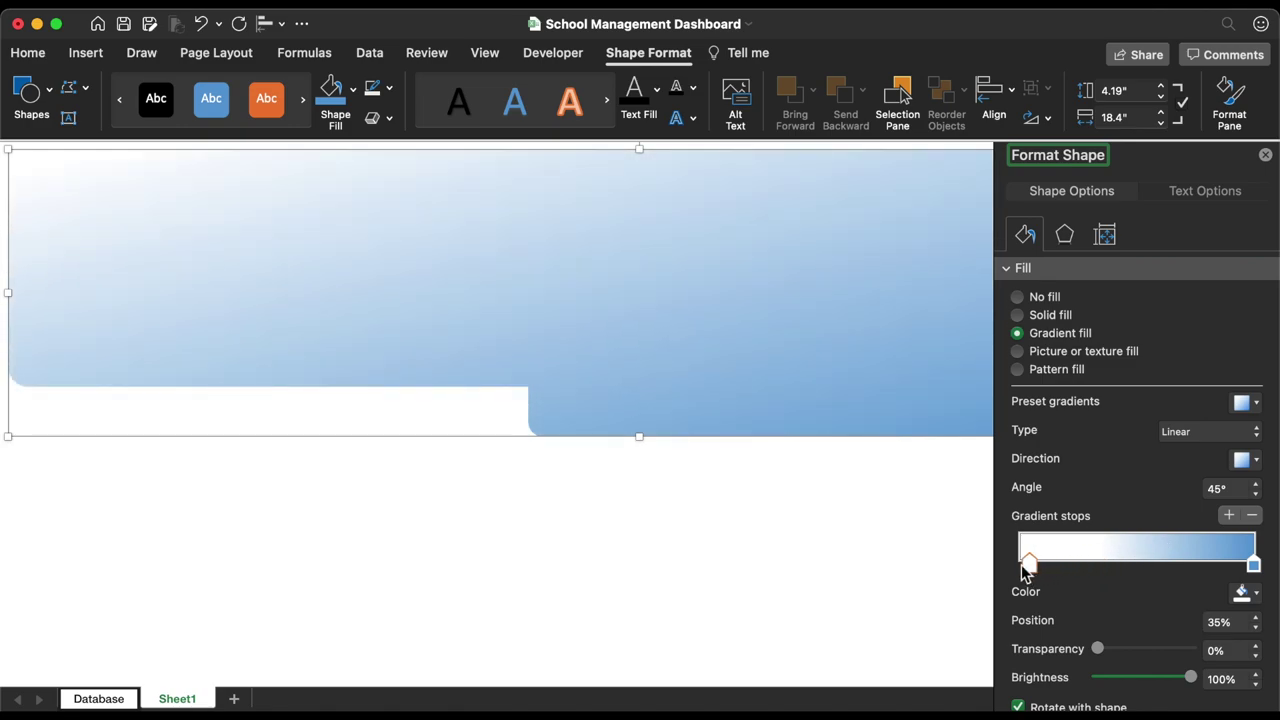
{"action": "left_click", "coordinate": [1255, 462]}
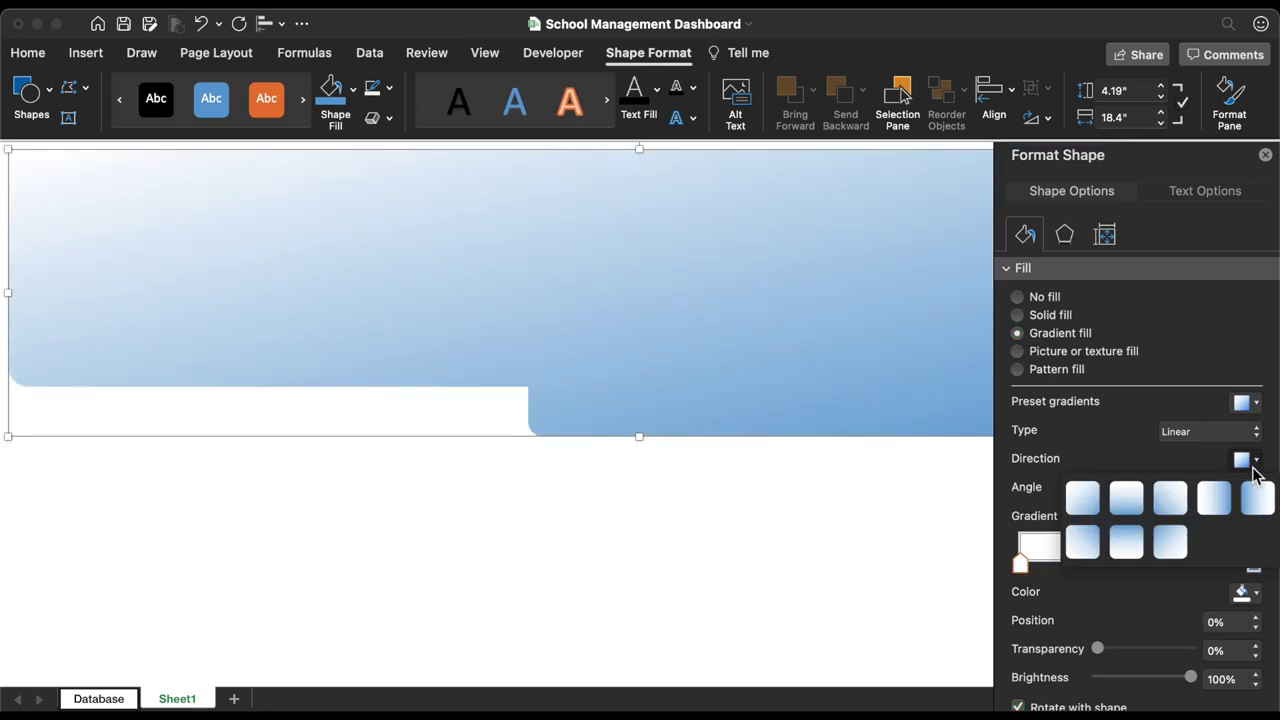
{"action": "left_click", "coordinate": [1127, 539]}
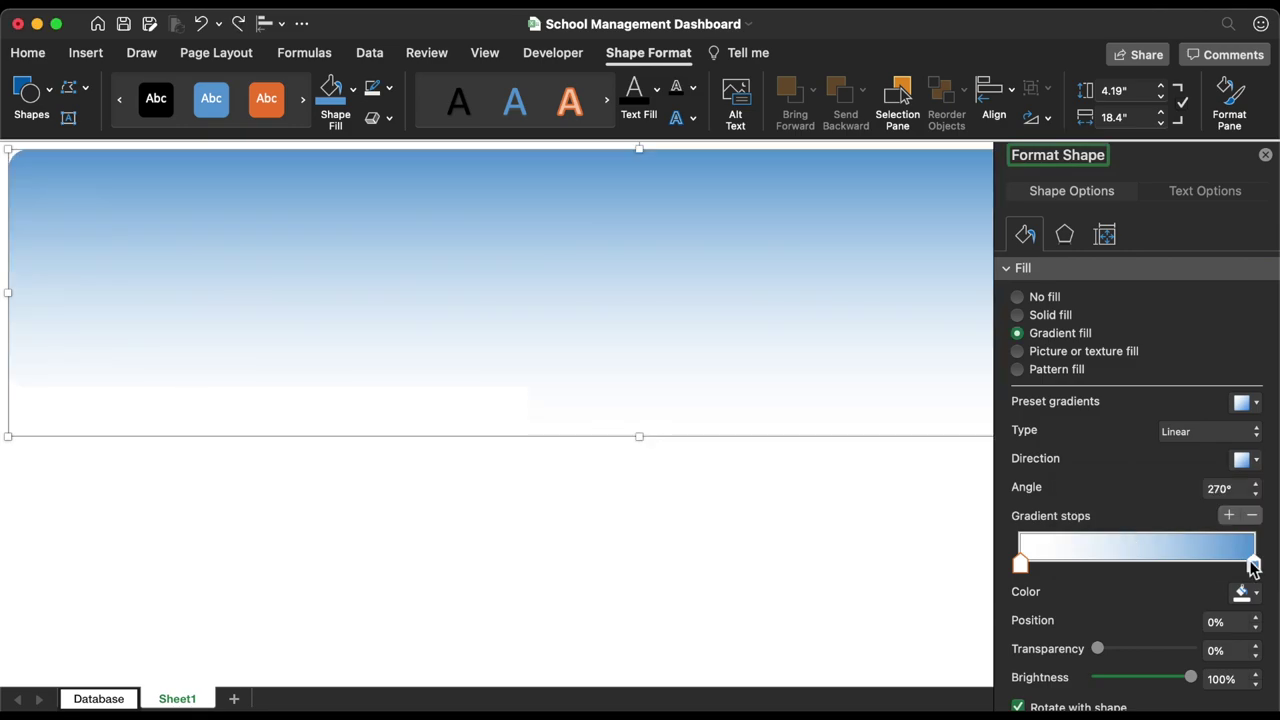
Colour the gradient stops 0A002F and dark navy blue, positioned at 10% and 75%
{"action": "left_click", "coordinate": [1253, 567]}
{"action": "left_click", "coordinate": [1243, 592]}
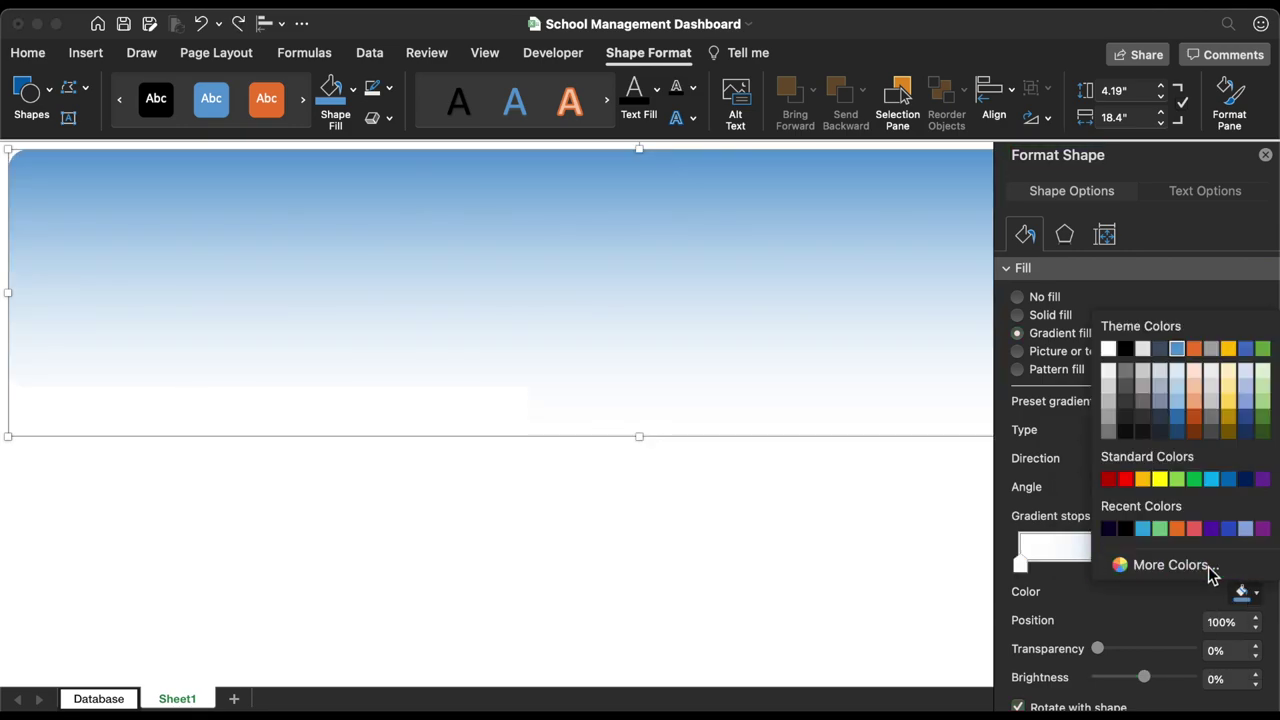
{"action": "left_click", "coordinate": [1170, 565]}
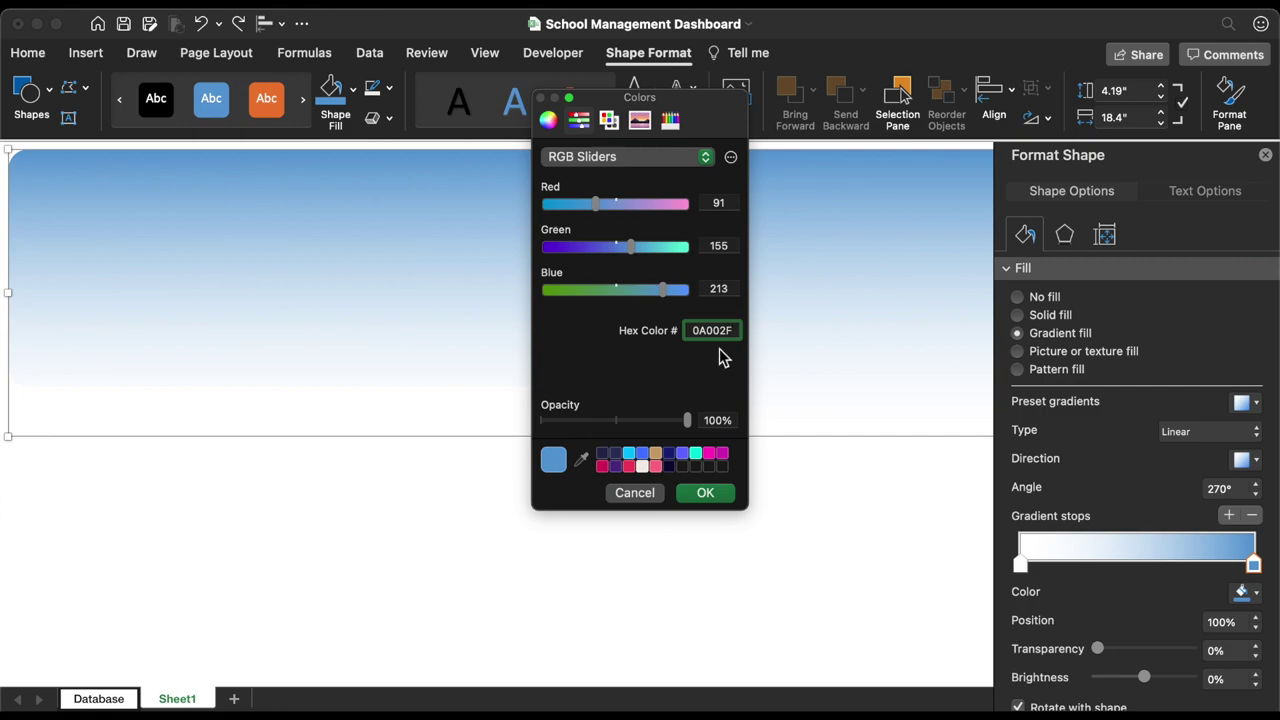
{"action": "left_click", "coordinate": [706, 493]}
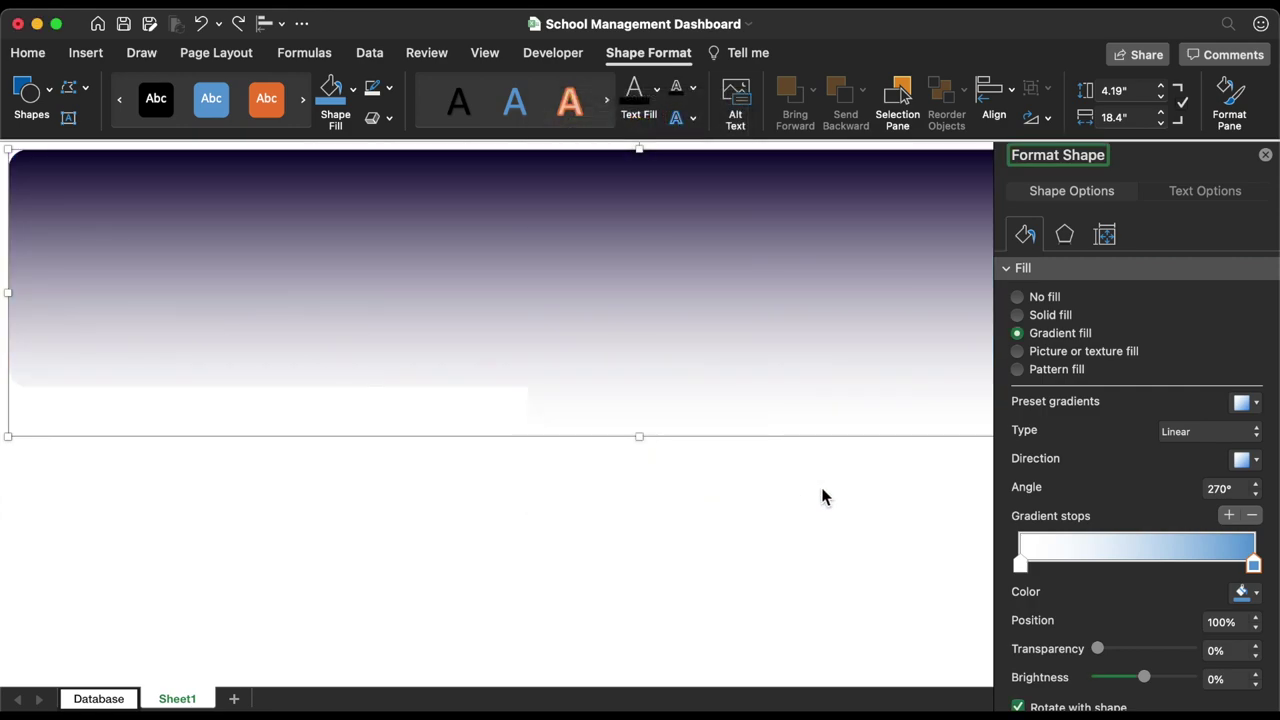
{"action": "left_click", "coordinate": [1021, 565]}
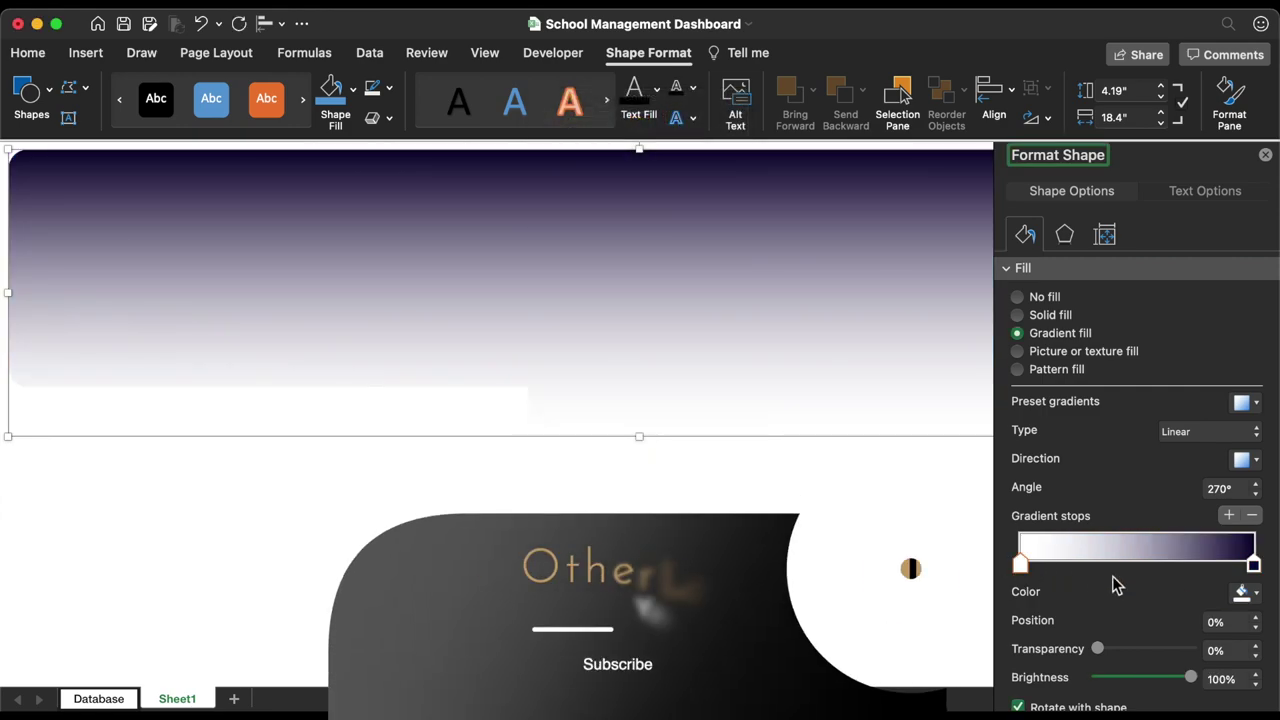
{"action": "left_click", "coordinate": [1241, 593]}
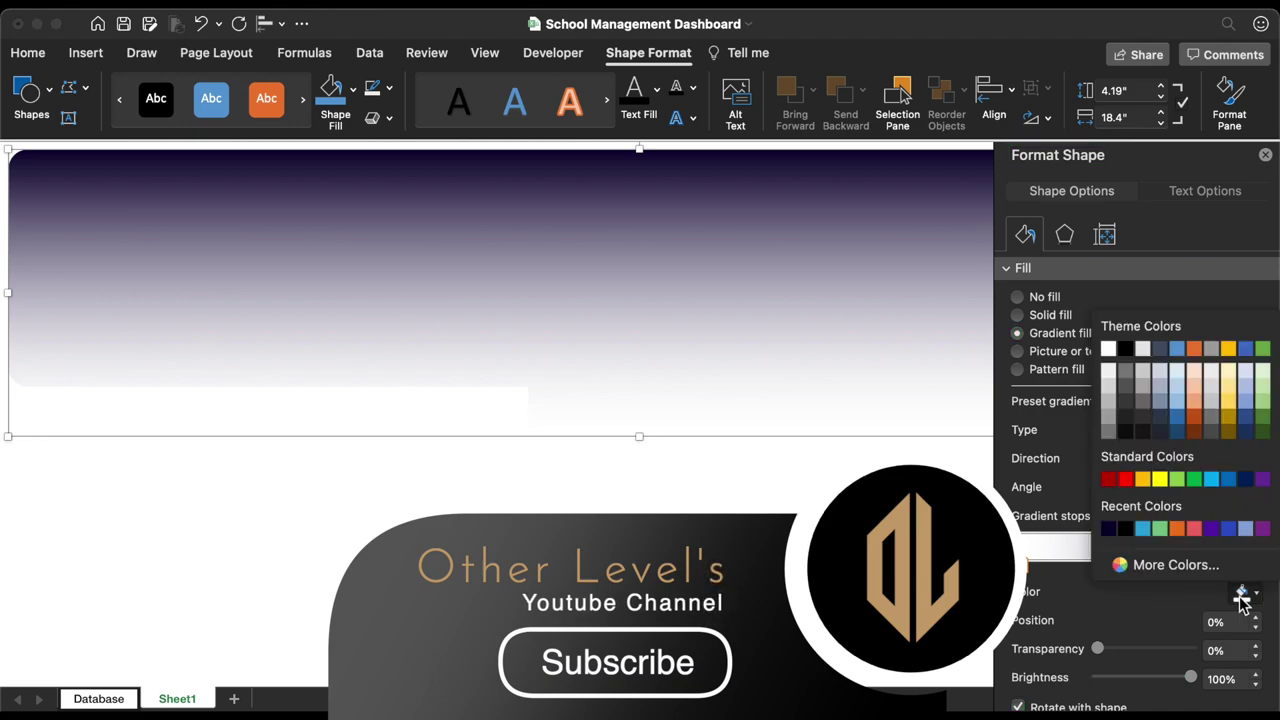
{"action": "left_click", "coordinate": [1245, 480]}
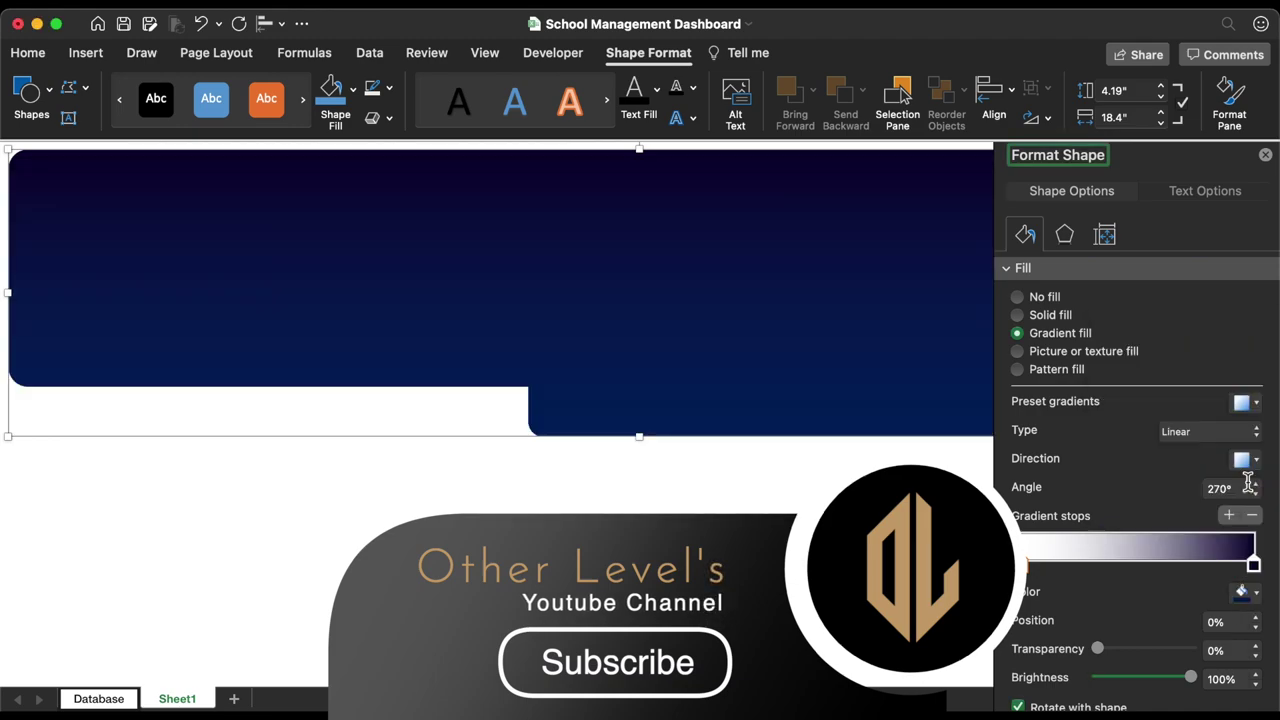
{"action": "left_click", "coordinate": [1256, 617]}
{"action": "left_click", "coordinate": [1256, 617]}
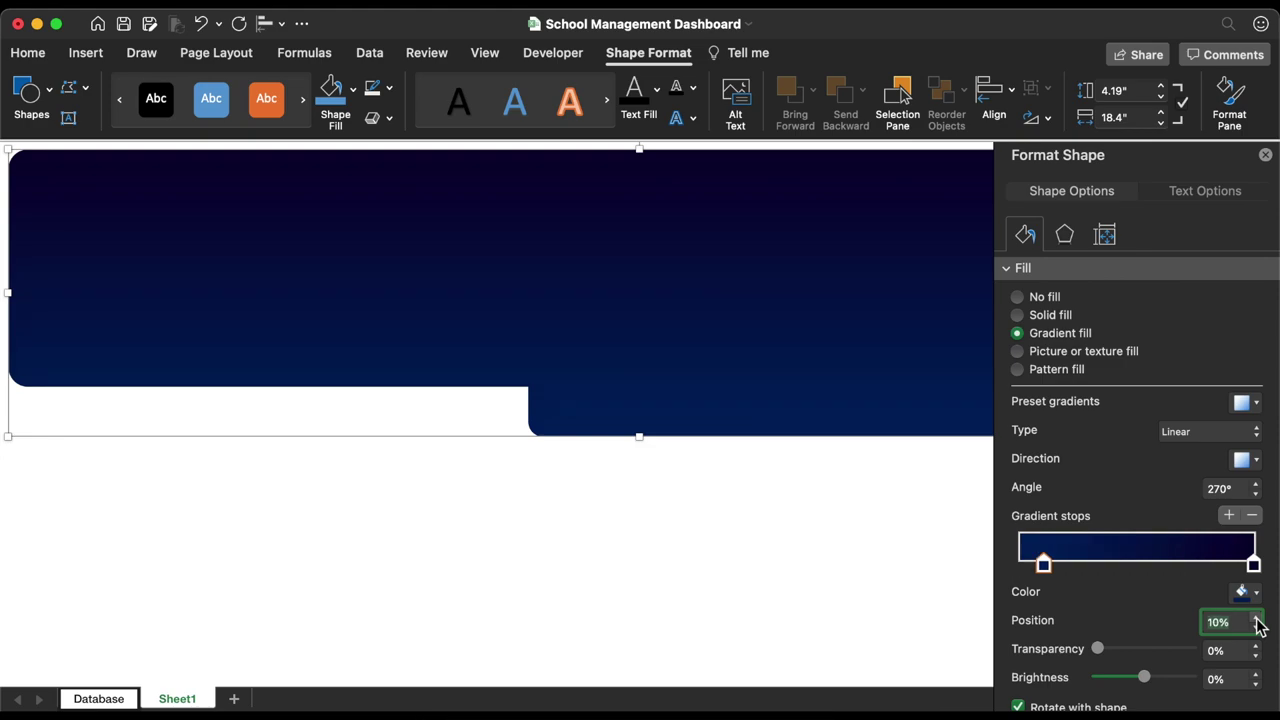
{"action": "left_click", "coordinate": [1254, 566]}
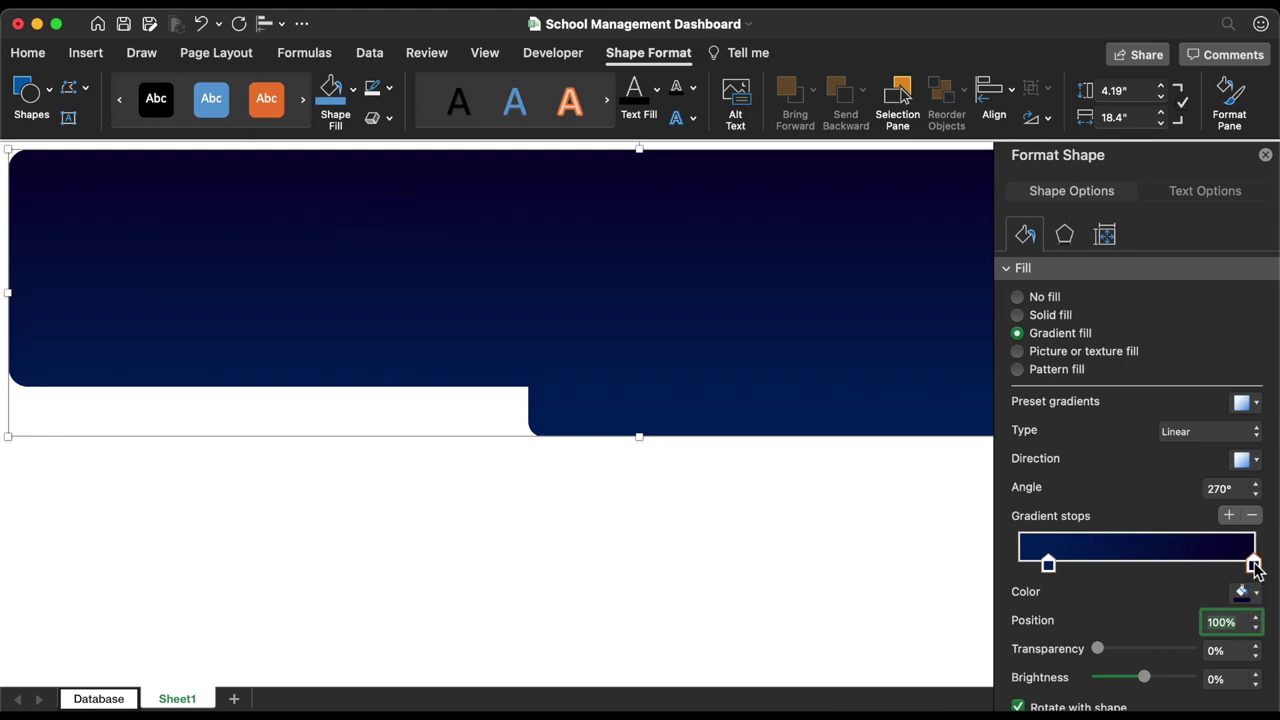
{"action": "left_click", "coordinate": [1255, 629]}
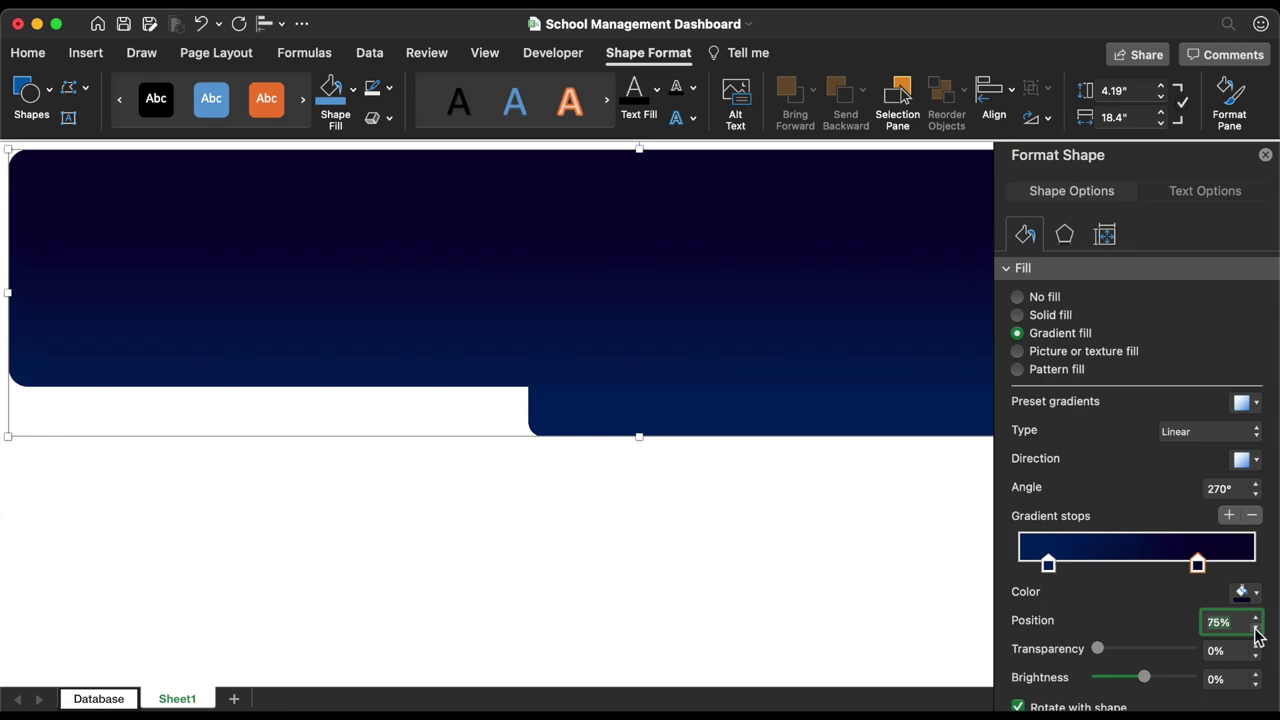
{"action": "left_click", "coordinate": [1265, 156]}
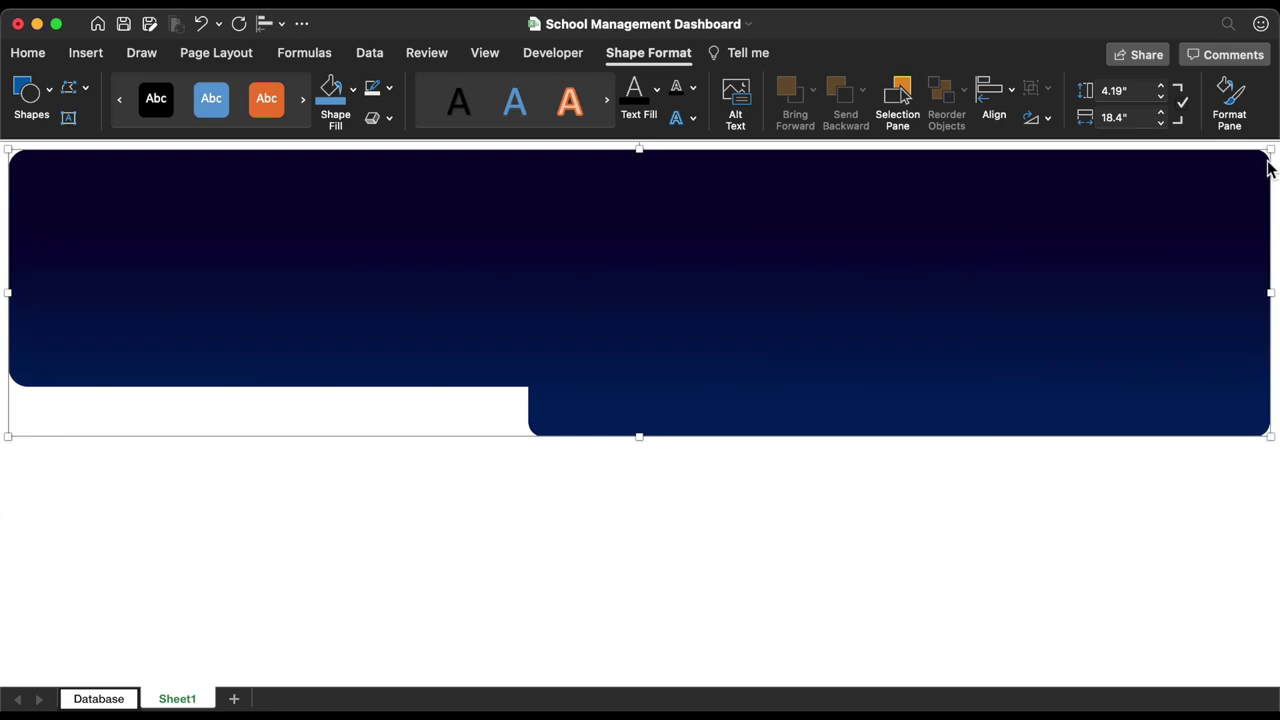
Draw a parallelogram with a steeper slant onto the banner's lower edge
{"action": "left_click", "coordinate": [84, 55]}
{"action": "left_click", "coordinate": [310, 93]}
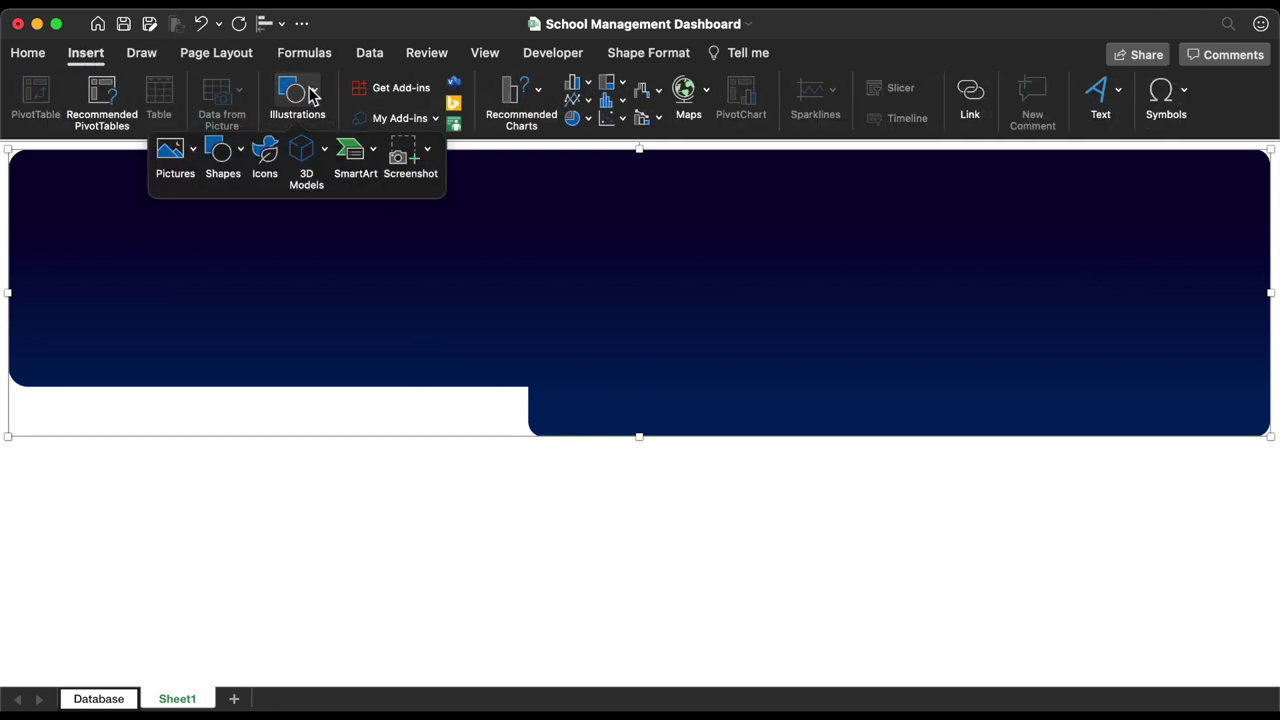
{"action": "left_click", "coordinate": [238, 153]}
{"action": "left_click", "coordinate": [341, 409]}
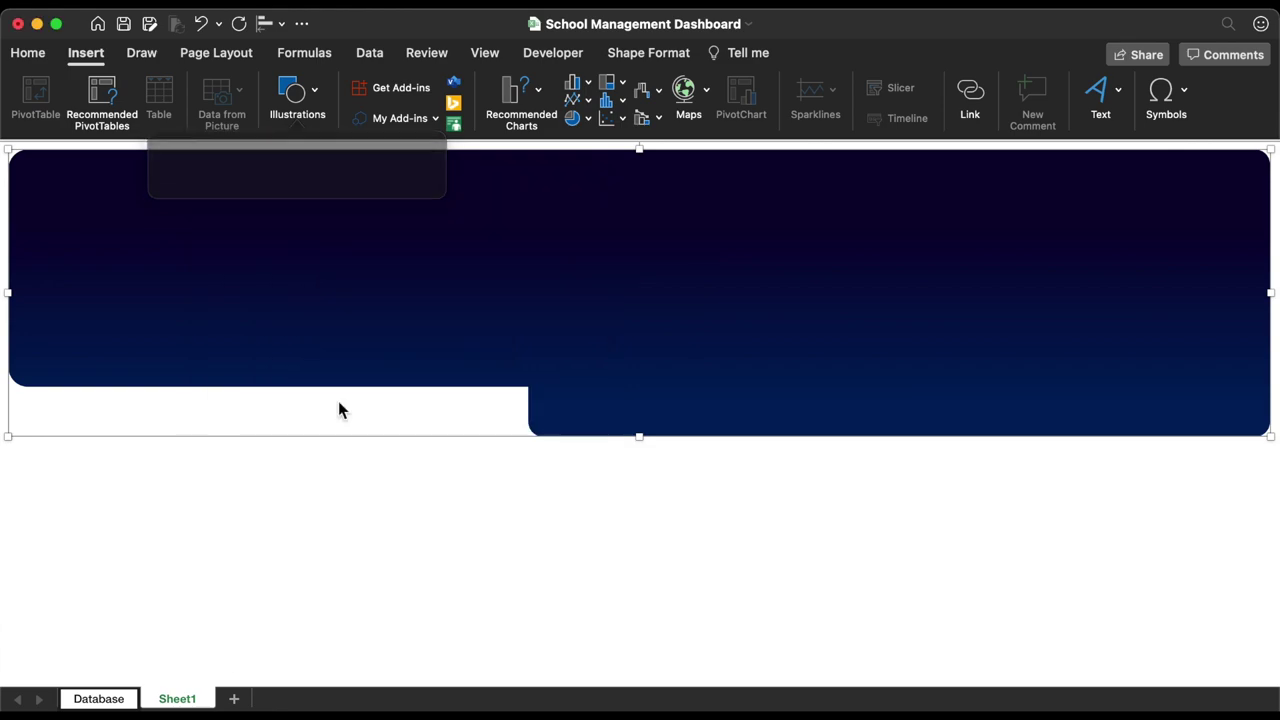
{"action": "left_click_drag", "start_coordinate": [424, 491], "coordinate": [702, 565]}
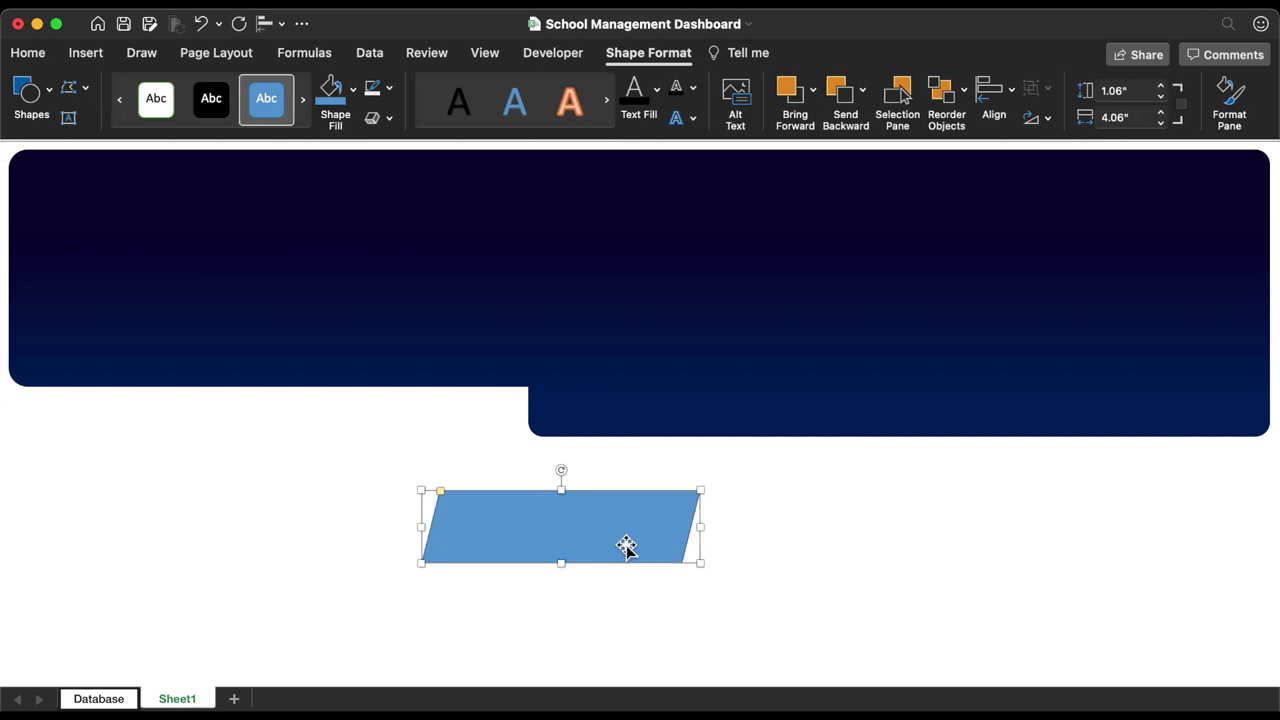
{"action": "left_click_drag", "start_coordinate": [443, 493], "coordinate": [472, 495]}
{"action": "left_click_drag", "start_coordinate": [581, 536], "coordinate": [449, 434]}
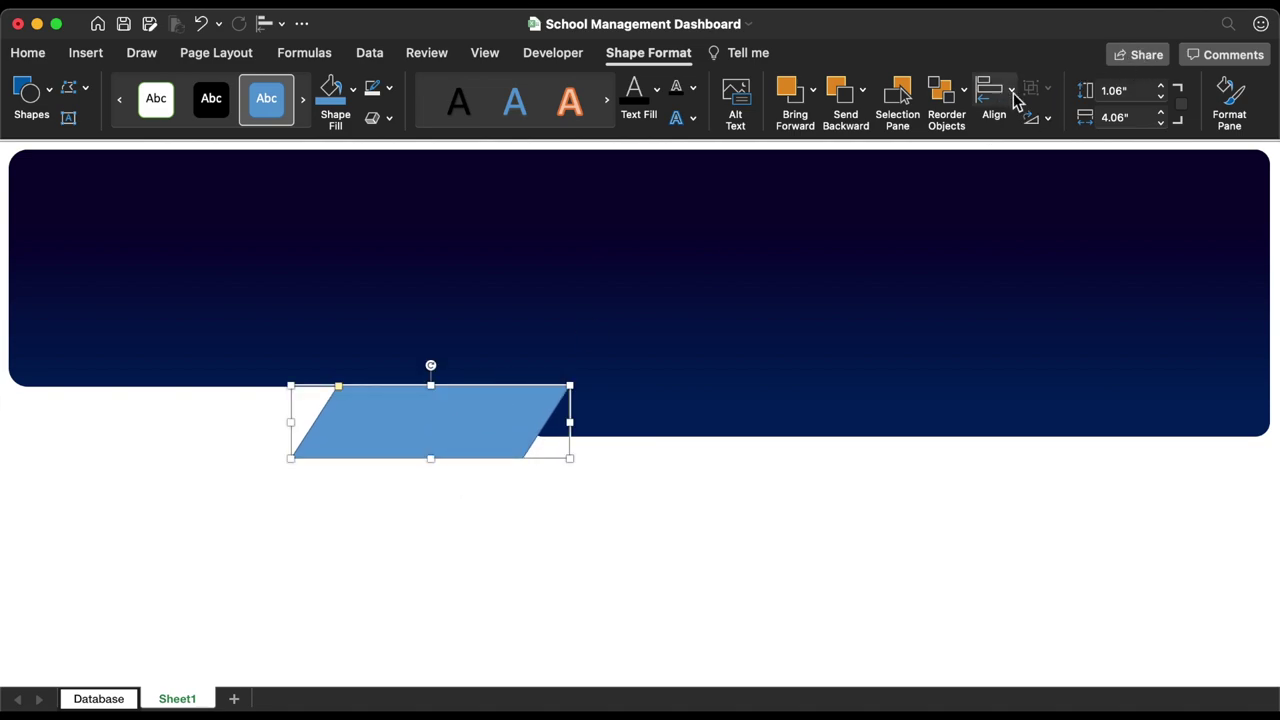
Flip the parallelogram vertically, remove its outline and fit it to the banner step
{"action": "left_click", "coordinate": [1040, 119]}
{"action": "left_click", "coordinate": [1055, 192]}
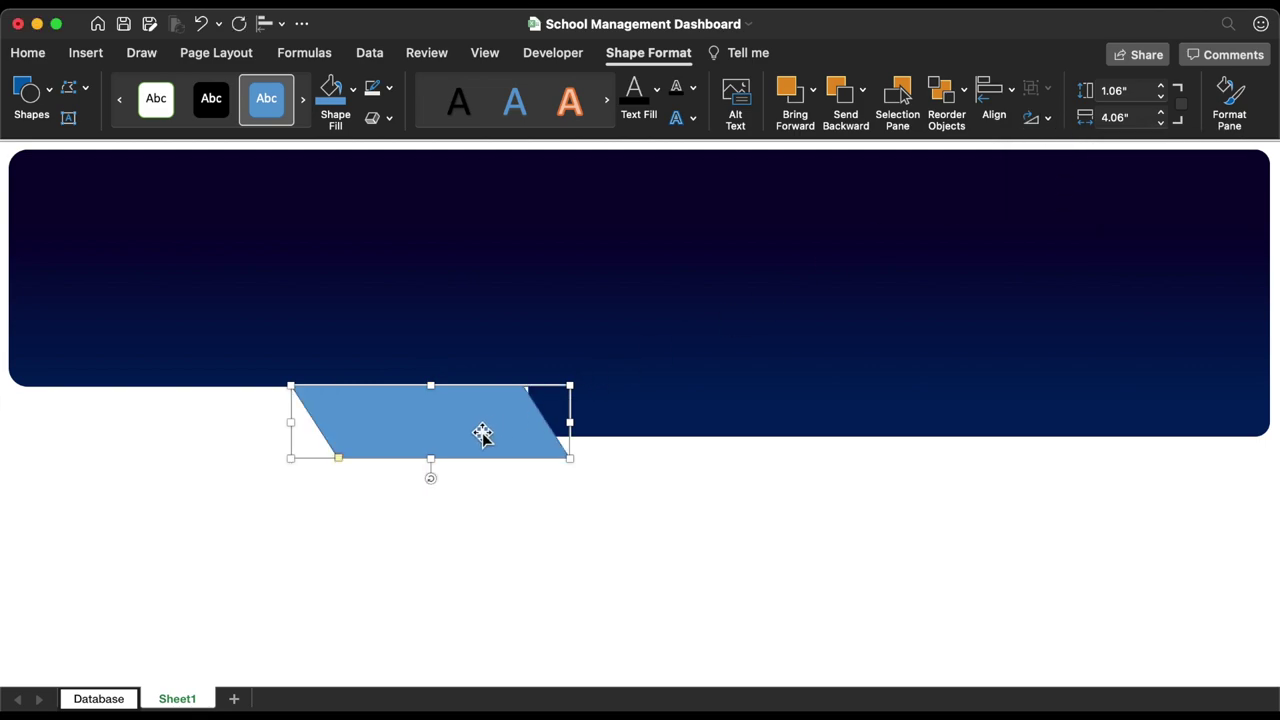
{"action": "left_click_drag", "start_coordinate": [430, 458], "coordinate": [434, 438]}
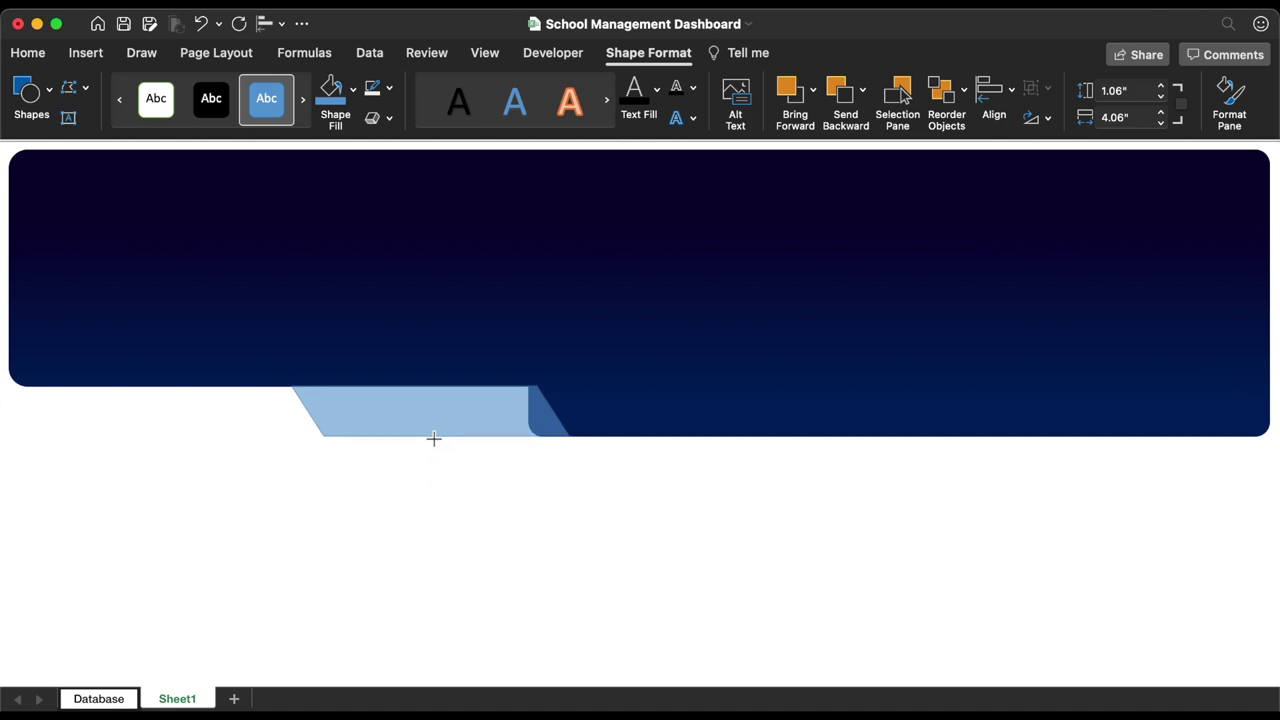
{"action": "left_click", "coordinate": [390, 88]}
{"action": "left_click", "coordinate": [395, 151]}
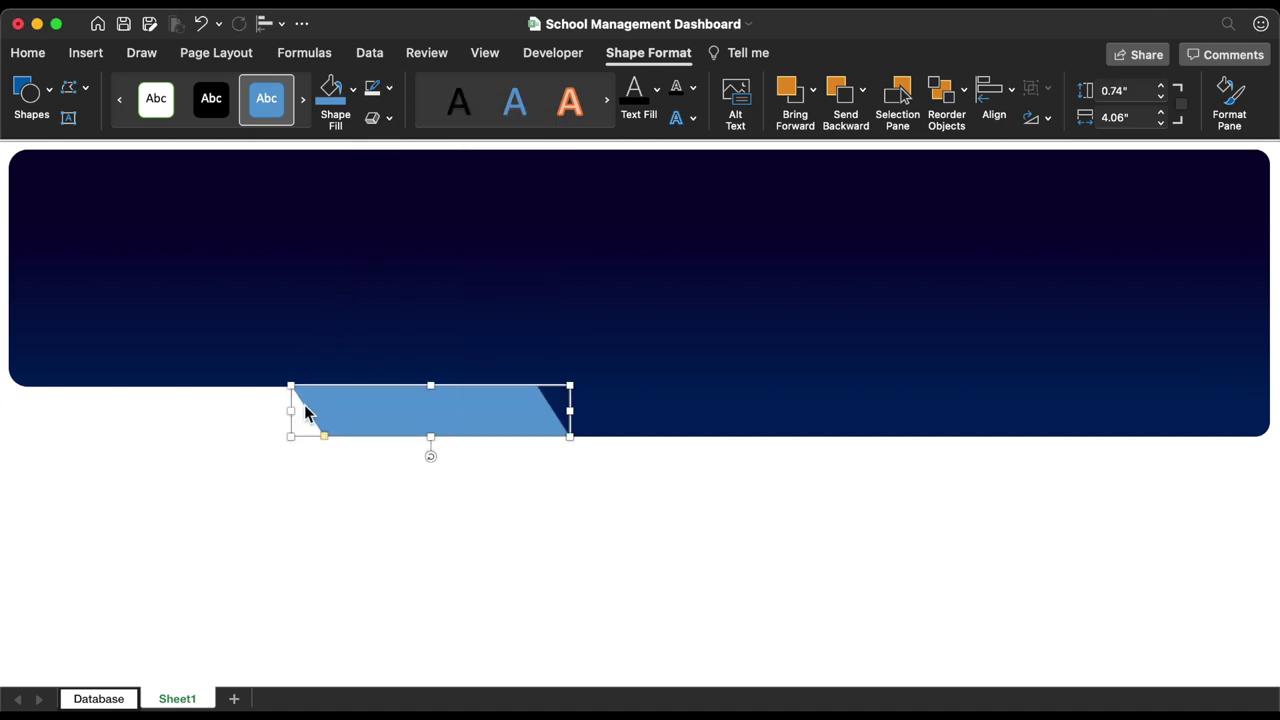
{"action": "left_click_drag", "start_coordinate": [290, 412], "coordinate": [480, 443]}
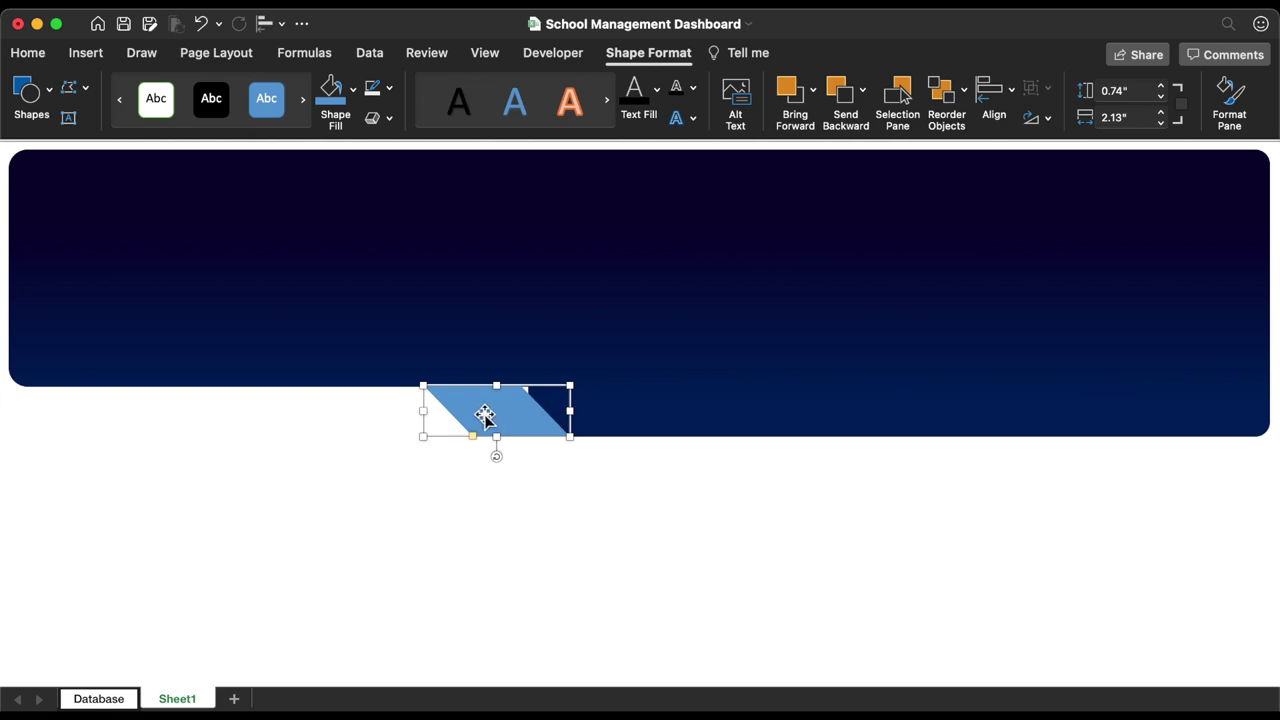
{"action": "key", "text": "Right"}
{"action": "key", "text": "Right"}
{"action": "key", "text": "Right"}
{"action": "key", "text": "Right"}
{"action": "key", "text": "Right"}
{"action": "key", "text": "Right"}
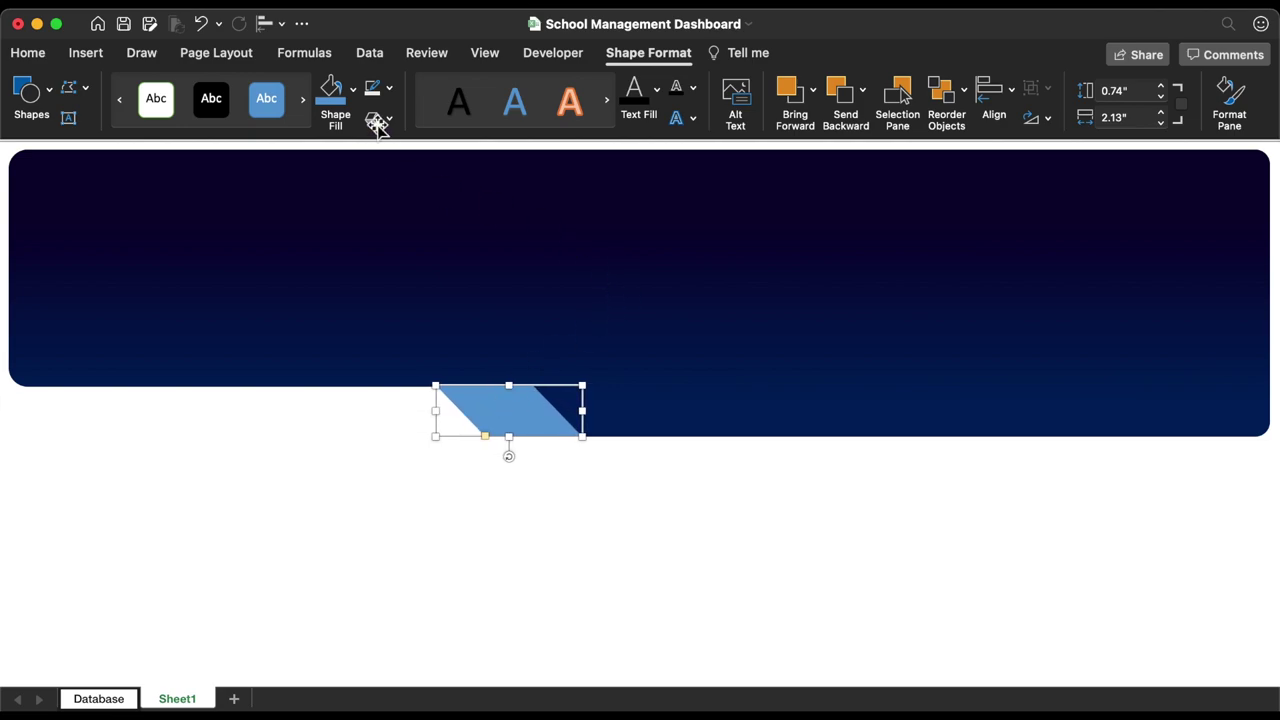
Fill the parallelogram white without outline and group it with the navy banner
{"action": "left_click", "coordinate": [389, 89]}
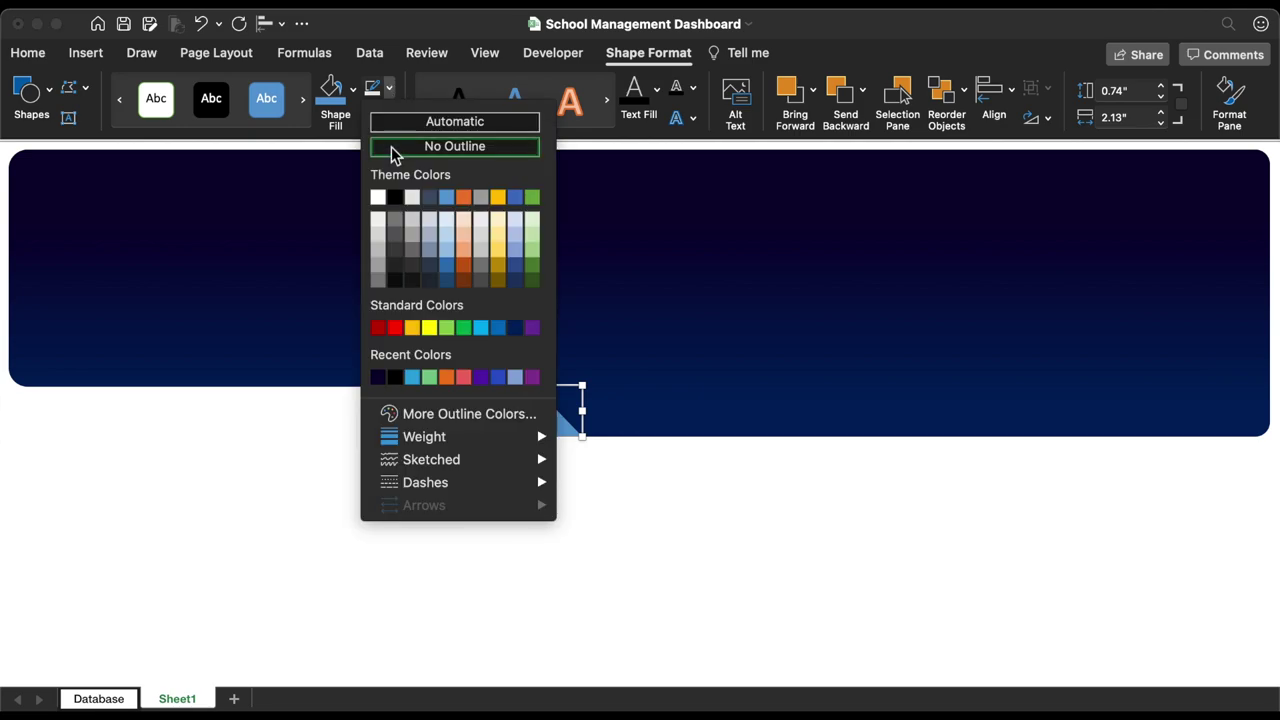
{"action": "left_click", "coordinate": [391, 149]}
{"action": "left_click", "coordinate": [352, 89]}
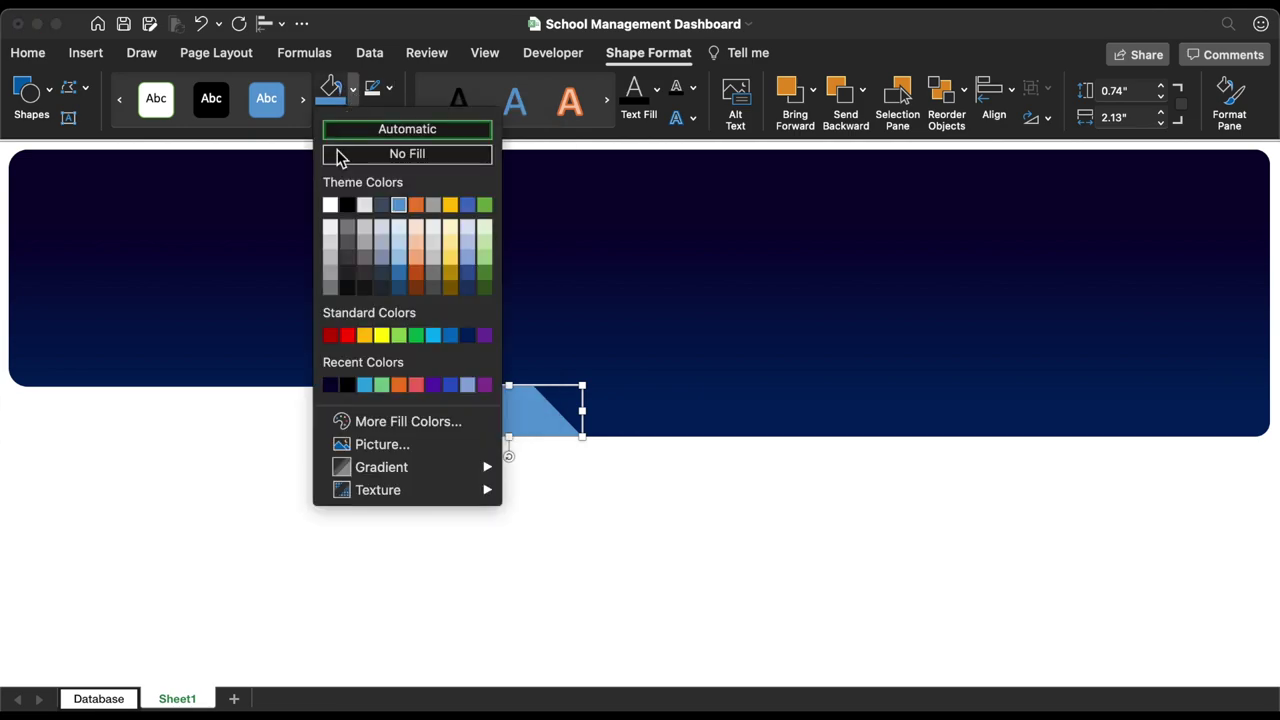
{"action": "left_click", "coordinate": [330, 205]}
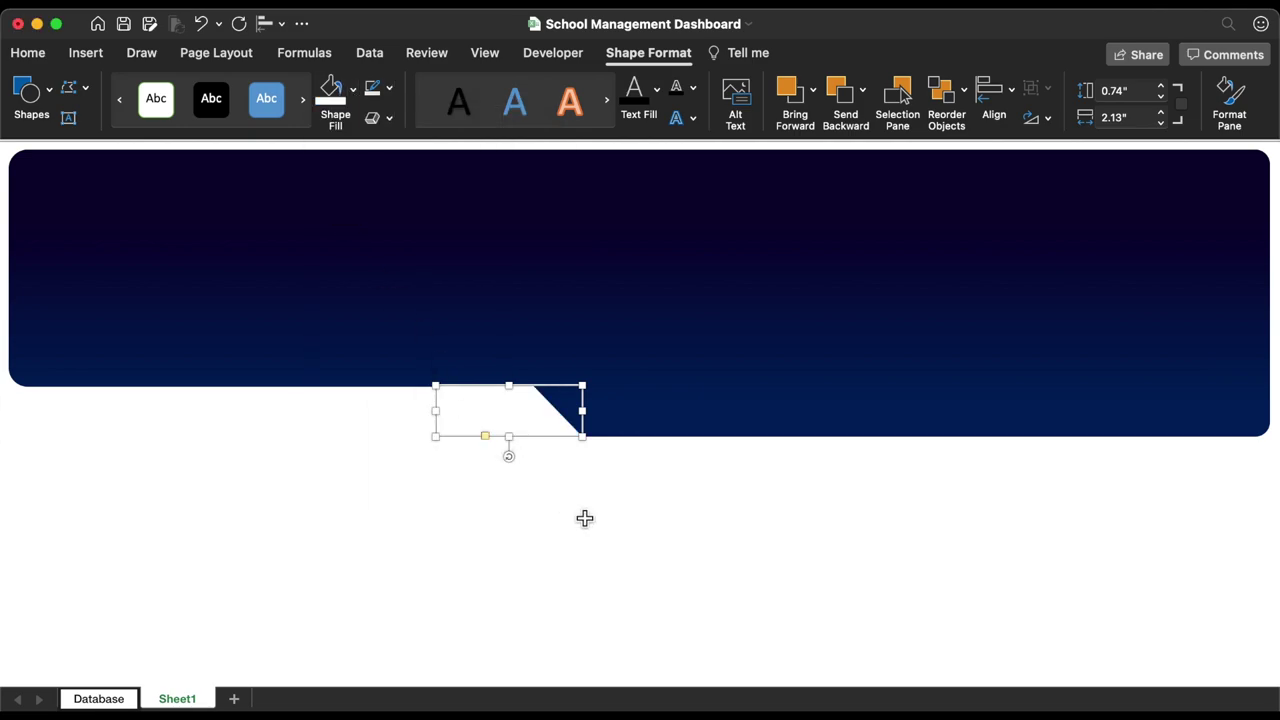
{"action": "left_click", "coordinate": [654, 337], "text": "shift"}
{"action": "right_click", "coordinate": [652, 337]}
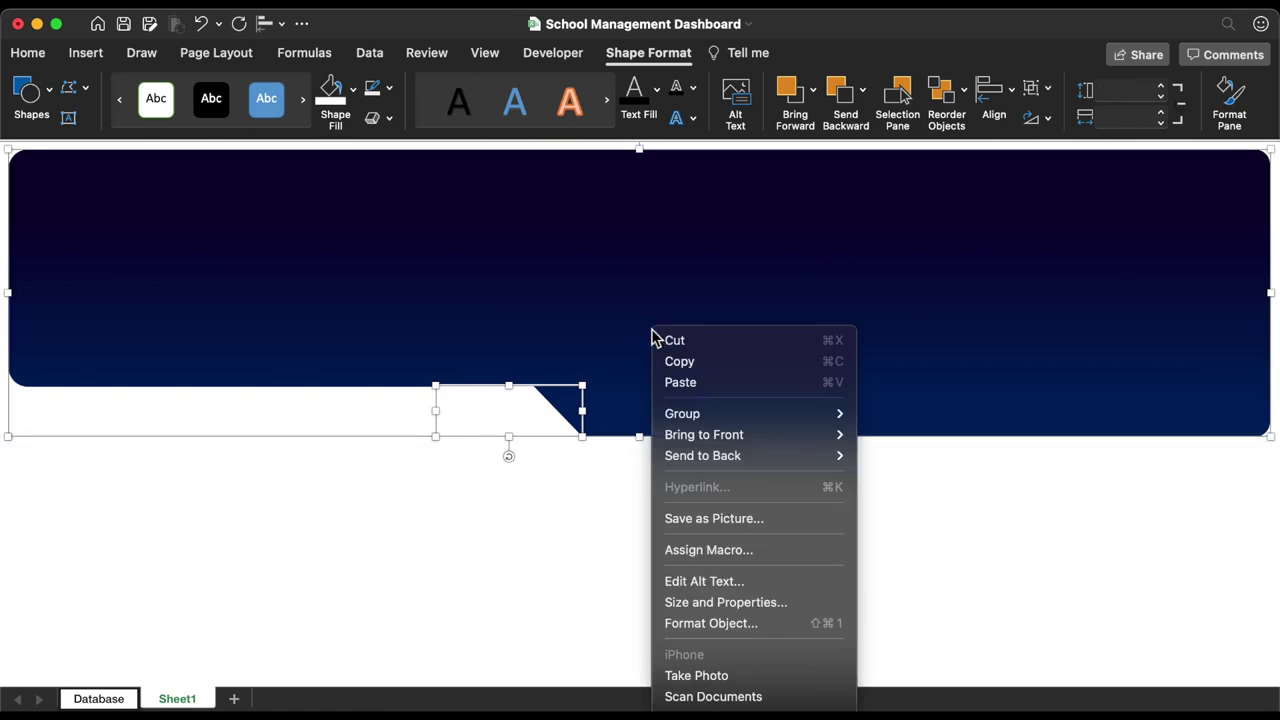
{"action": "mouse_move", "coordinate": [809, 417]}
{"action": "left_click", "coordinate": [870, 422]}
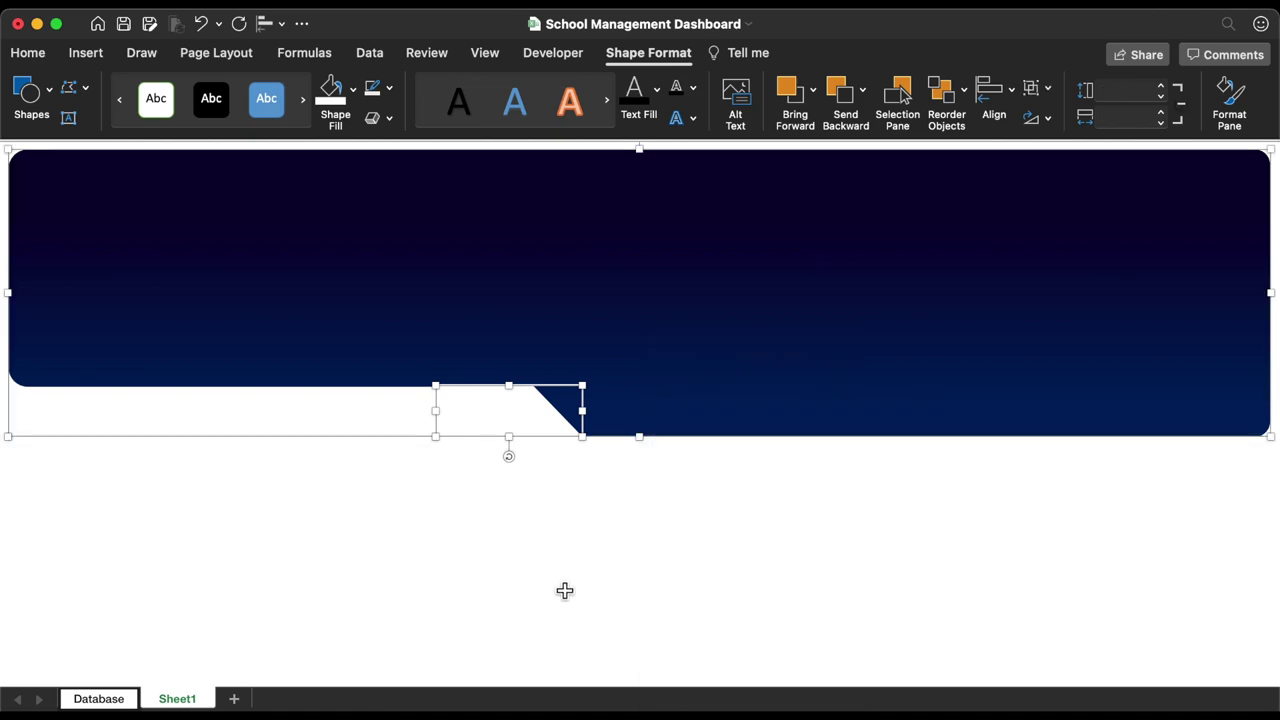
{"action": "key", "text": "Escape"}
Insert the wavy corner illustration found by searching 'corner' in Stock Images illustrations
{"action": "left_click", "coordinate": [82, 53]}
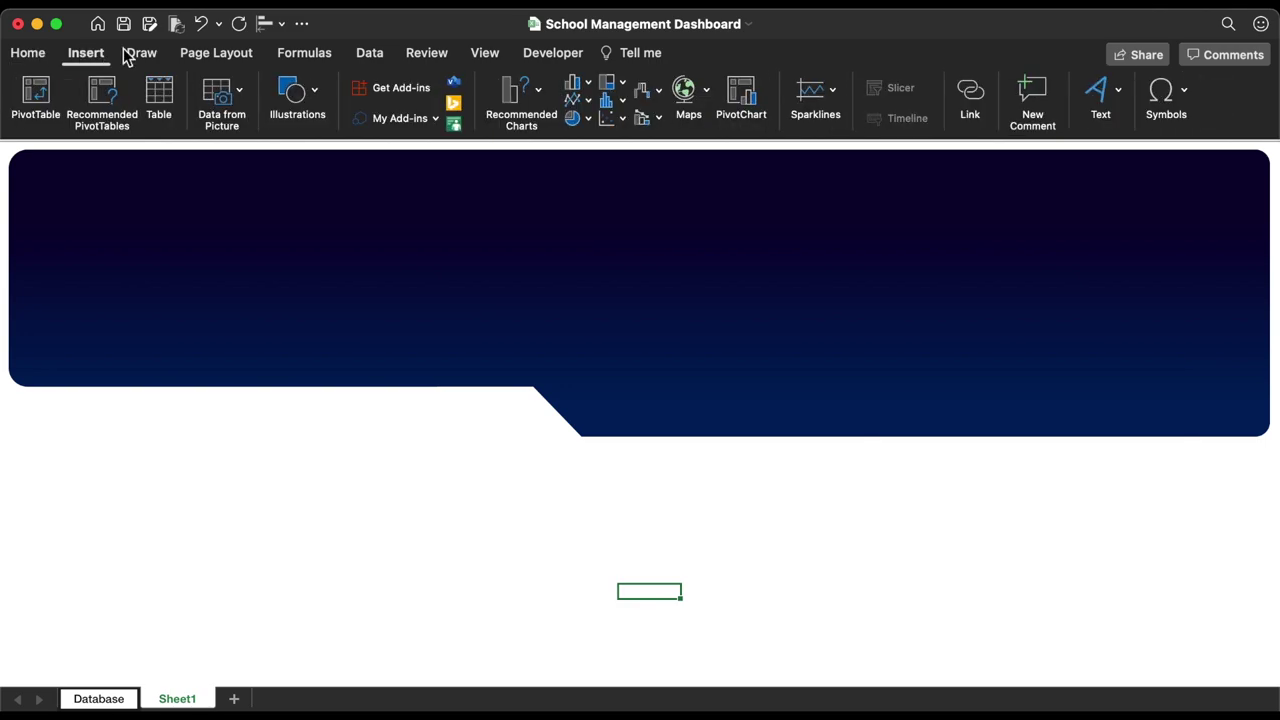
{"action": "left_click", "coordinate": [291, 100]}
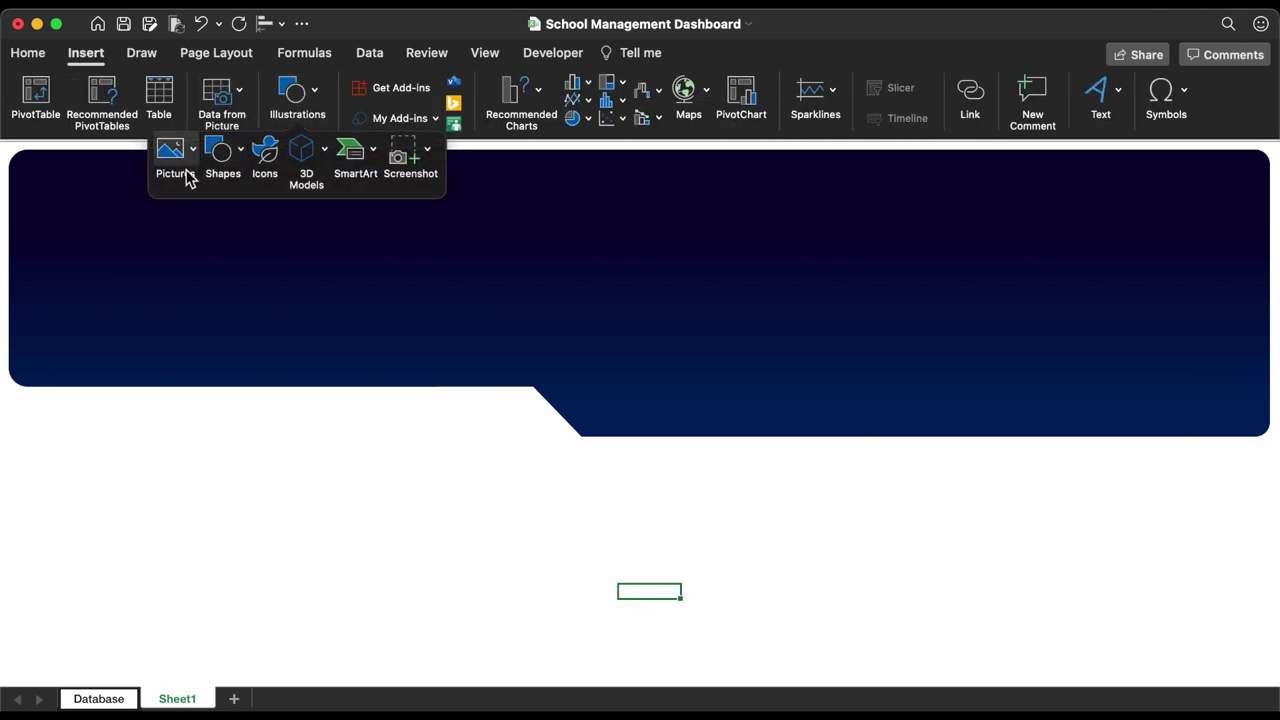
{"action": "left_click", "coordinate": [187, 177]}
{"action": "left_click", "coordinate": [244, 228]}
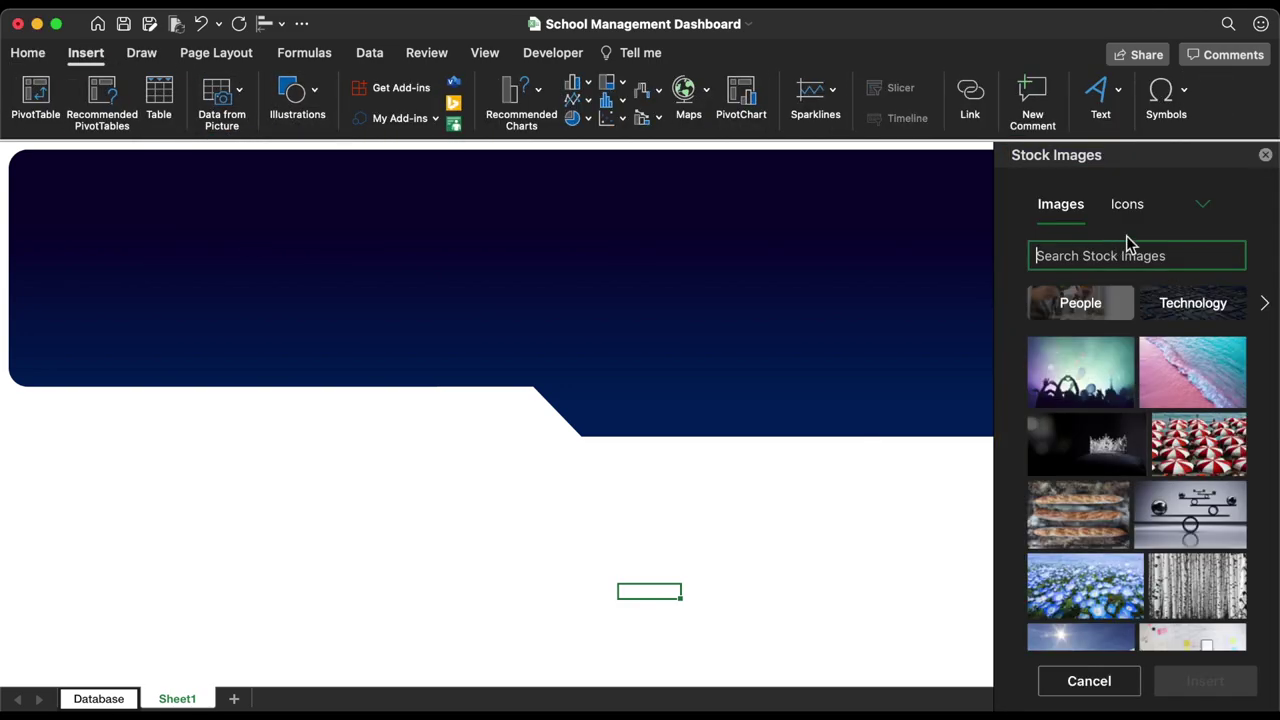
{"action": "left_click", "coordinate": [1203, 204]}
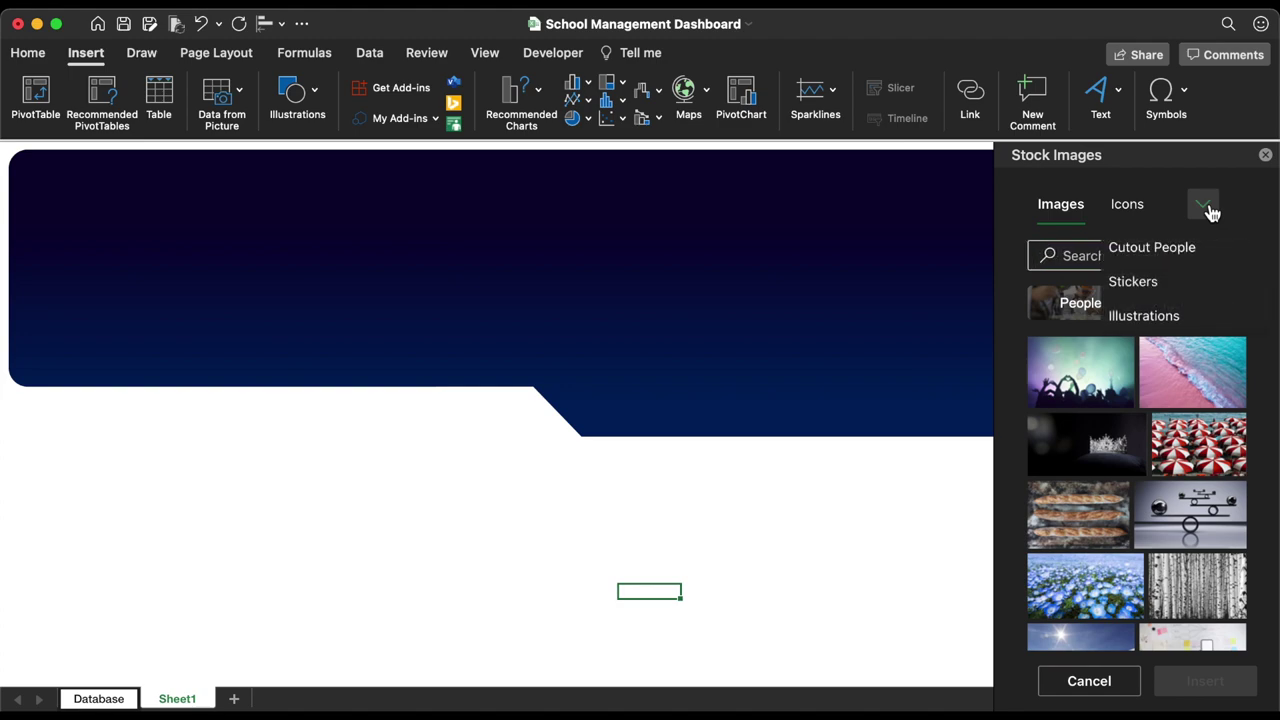
{"action": "left_click", "coordinate": [1203, 316]}
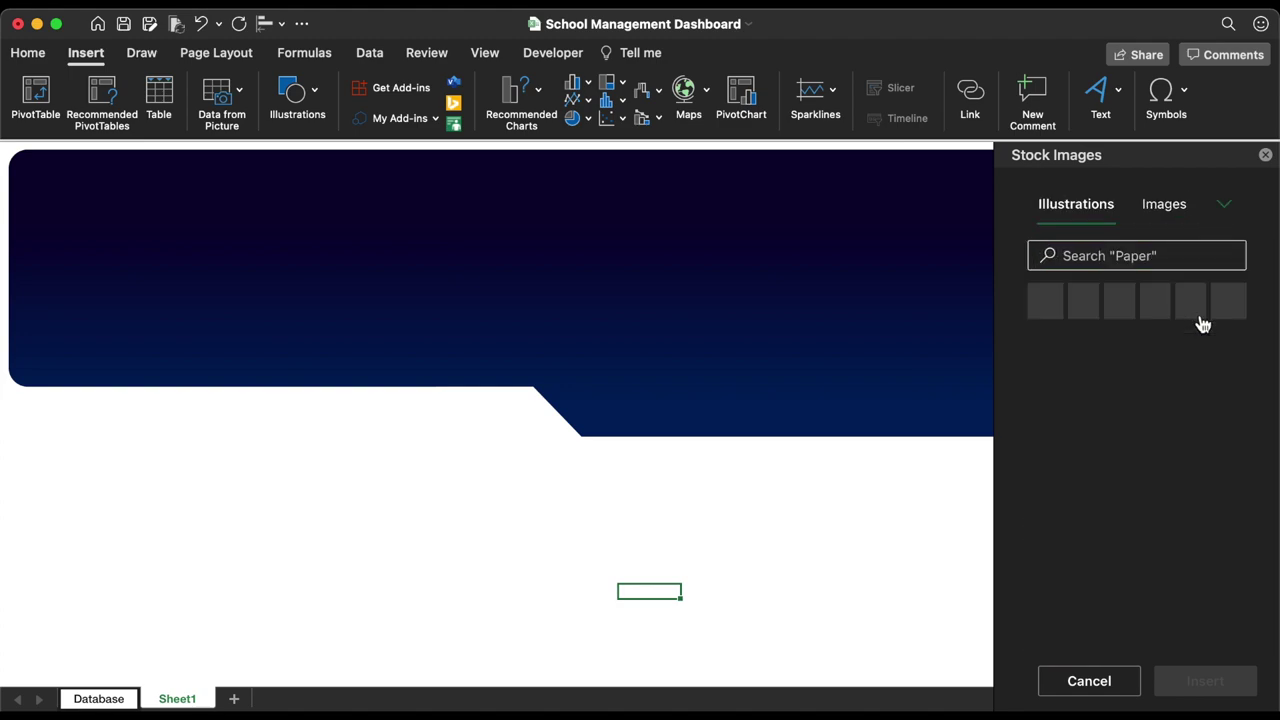
{"action": "left_click", "coordinate": [1123, 258]}
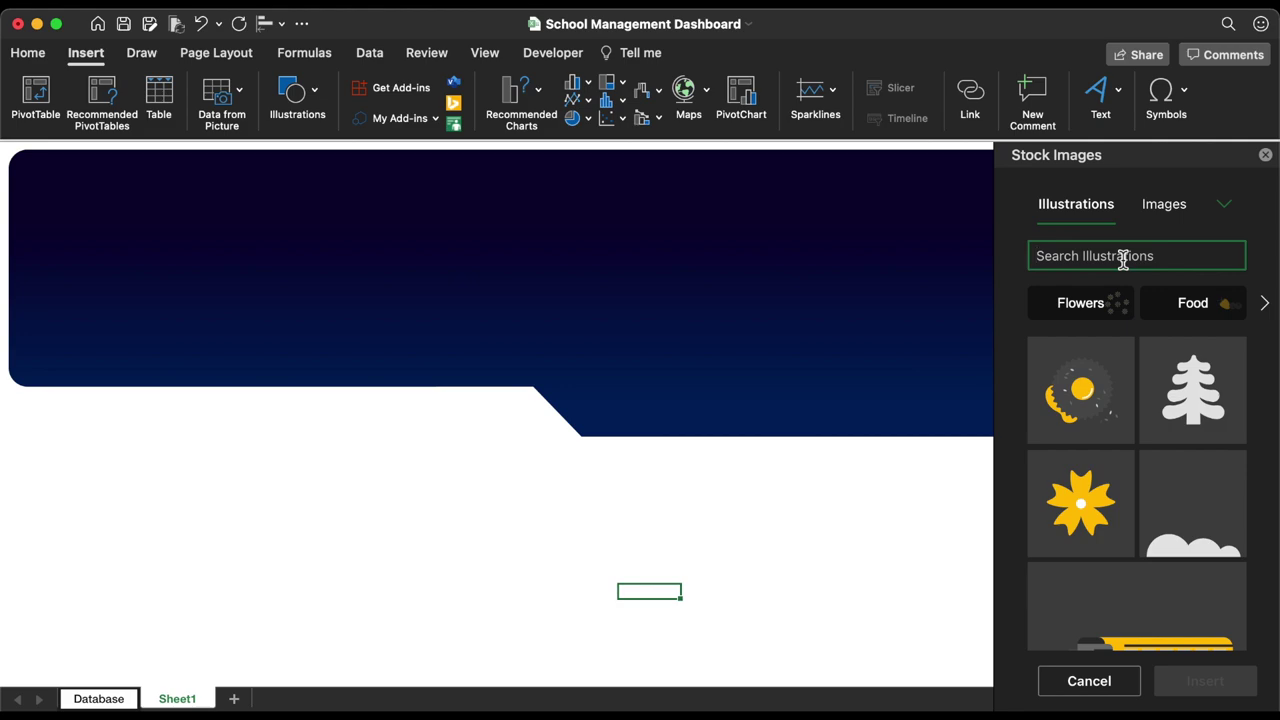
{"action": "type", "text": "corner"}
{"action": "key", "text": "Return"}
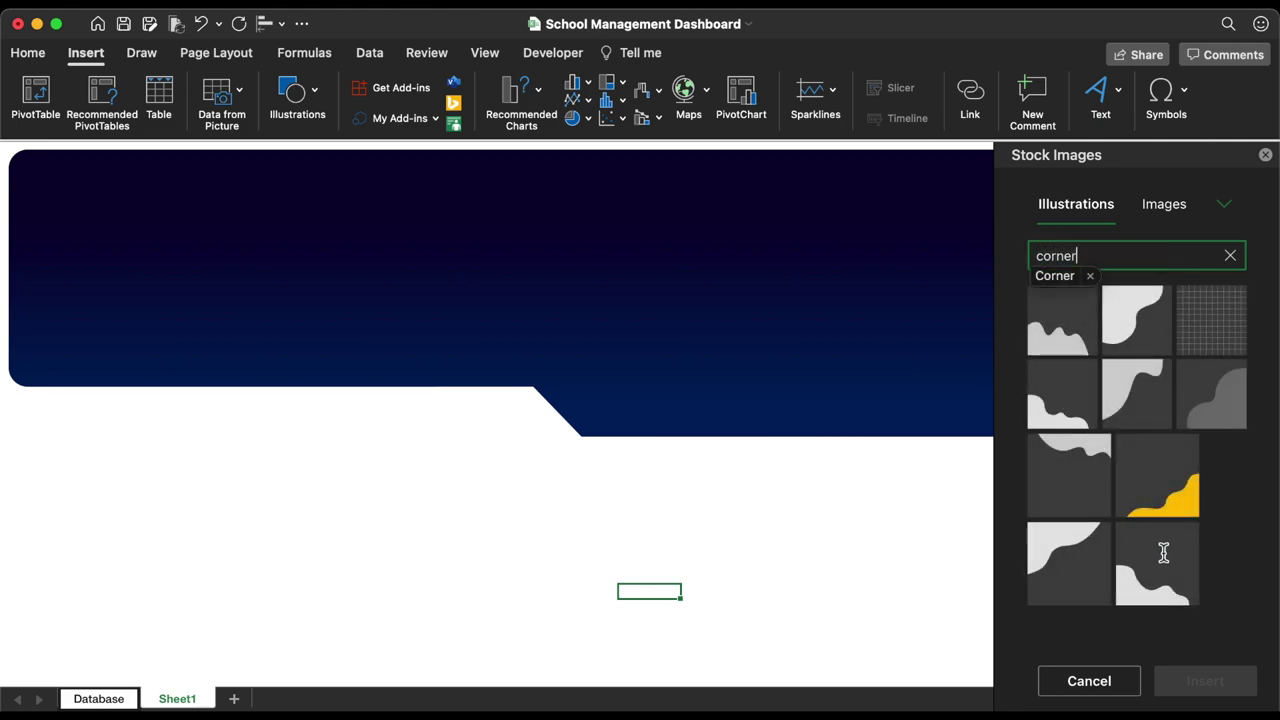
{"action": "left_click", "coordinate": [1168, 588]}
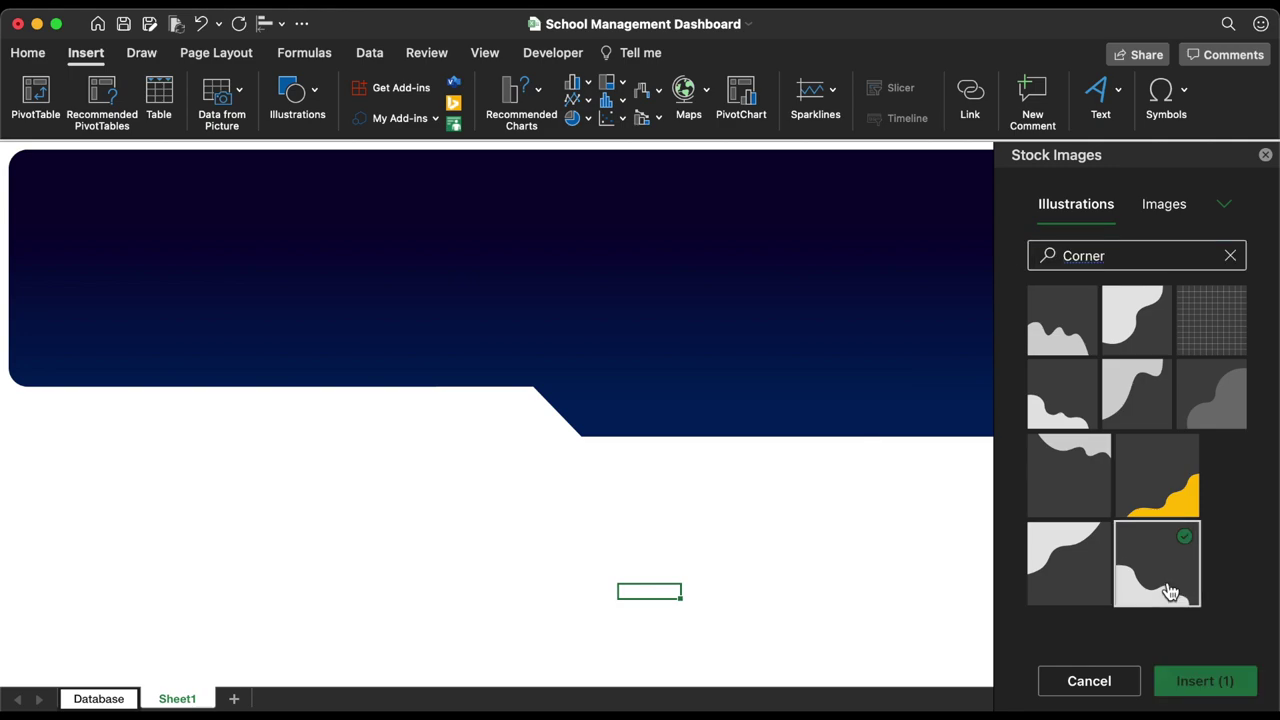
{"action": "left_click", "coordinate": [1186, 681]}
Rotate the corner illustration 180°, place it at the banner's step, and colour it navy
{"action": "left_click_drag", "start_coordinate": [409, 417], "coordinate": [518, 431]}
{"action": "left_click_drag", "start_coordinate": [531, 288], "coordinate": [538, 517]}
{"action": "left_click_drag", "start_coordinate": [551, 336], "coordinate": [571, 413]}
{"action": "left_click", "coordinate": [288, 117]}
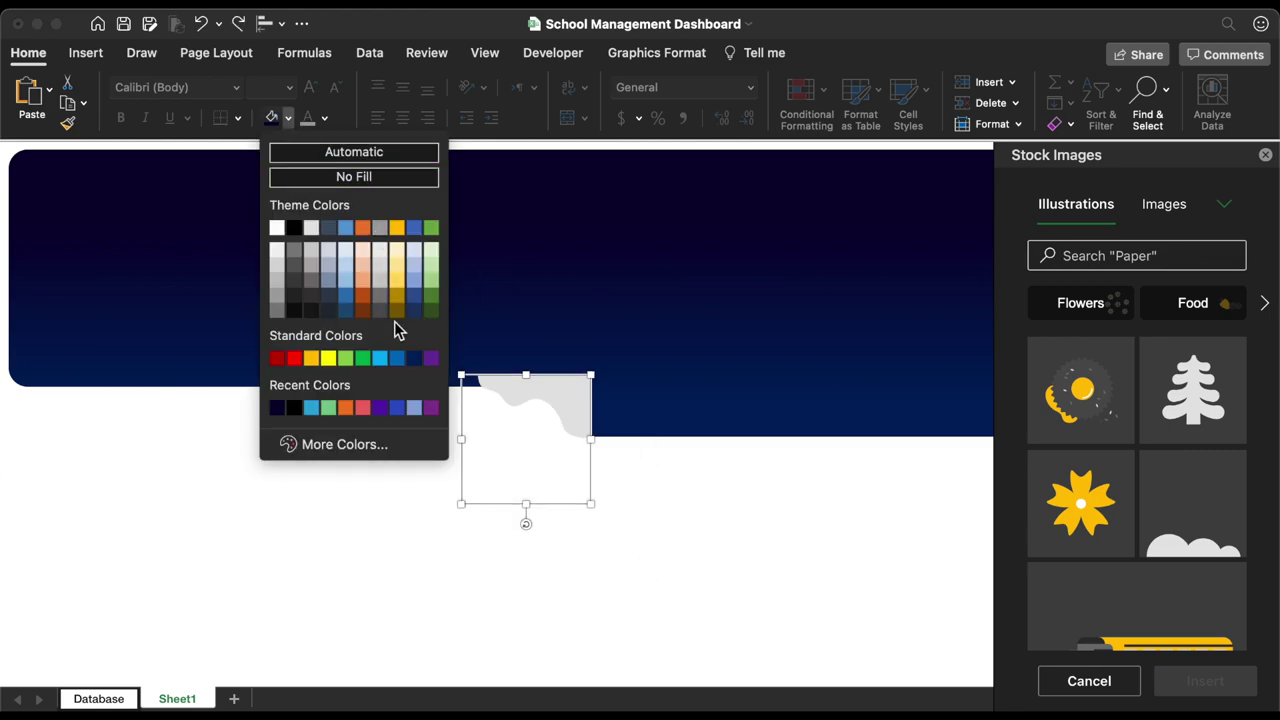
{"action": "left_click", "coordinate": [414, 358]}
{"action": "left_click", "coordinate": [648, 563]}
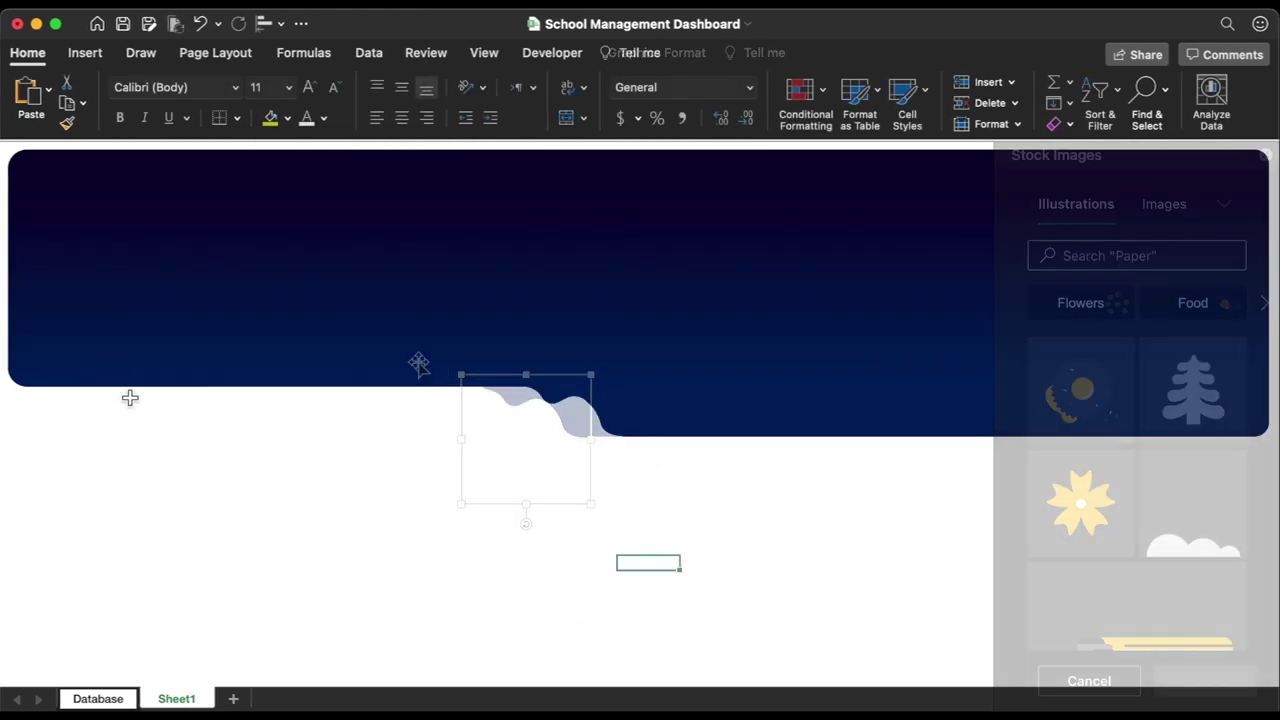
{"action": "left_click", "coordinate": [84, 55]}
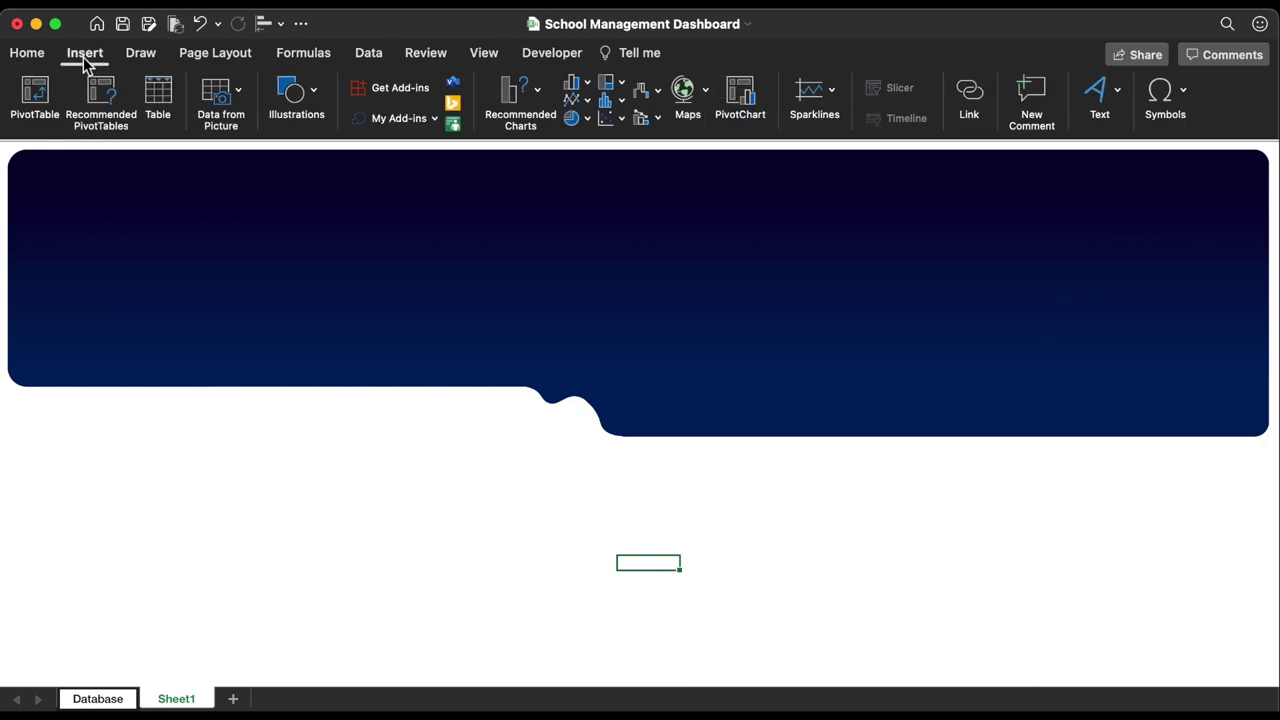
Draw a text box at the banner's top-left and paste in the title 'Student Management Dashboard'
{"action": "left_click", "coordinate": [288, 93]}
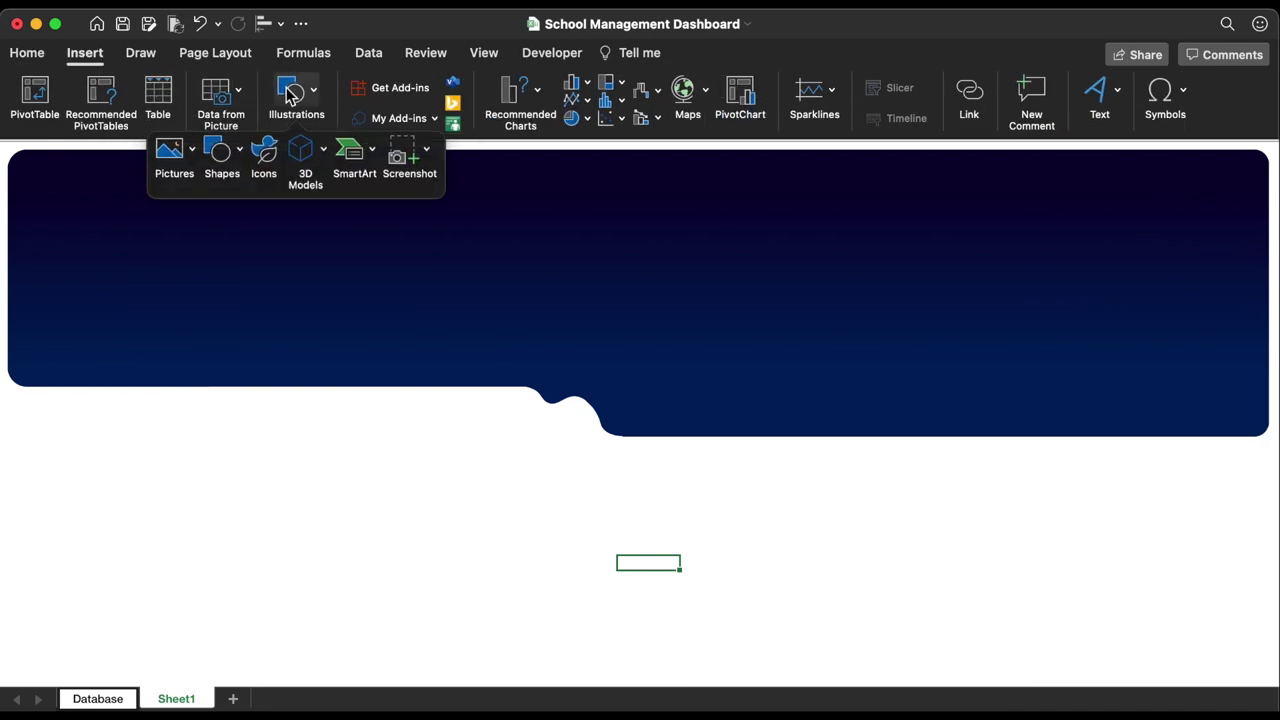
{"action": "left_click", "coordinate": [222, 152]}
{"action": "left_click", "coordinate": [249, 208]}
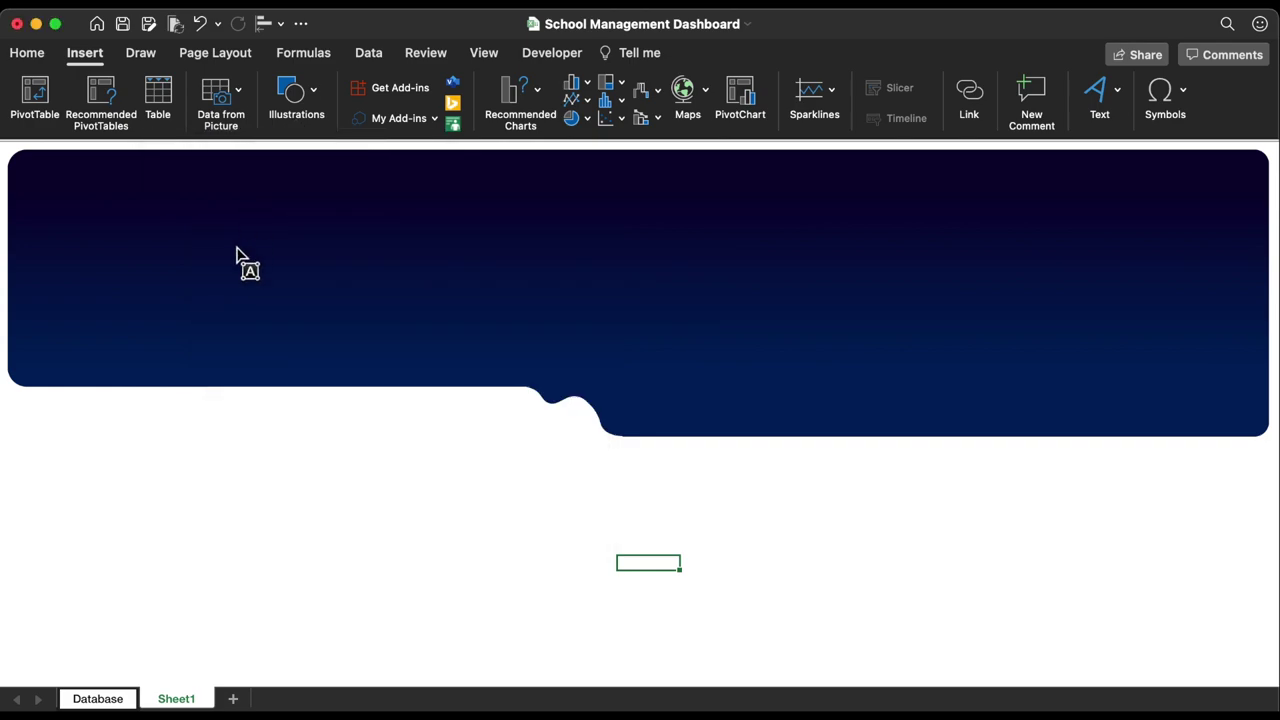
{"action": "mouse_move", "coordinate": [222, 417]}
{"action": "left_mouse_down"}
{"action": "mouse_move", "coordinate": [449, 474]}
{"action": "mouse_move", "coordinate": [280, 249]}
{"action": "left_mouse_up"}
{"action": "left_click", "coordinate": [283, 220]}
{"action": "type", "text": "Student Management Dashboard"}
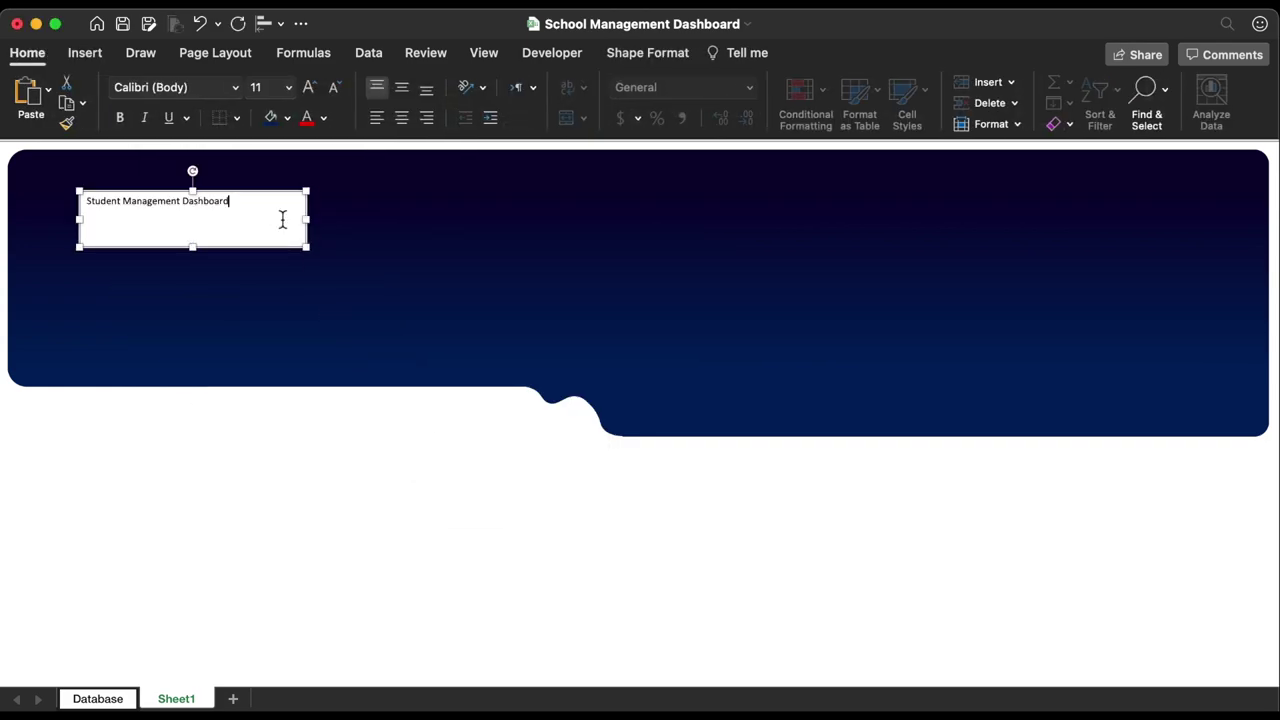
Set the title to 36 pt Forte and widen its box to fit
{"action": "left_click", "coordinate": [289, 88]}
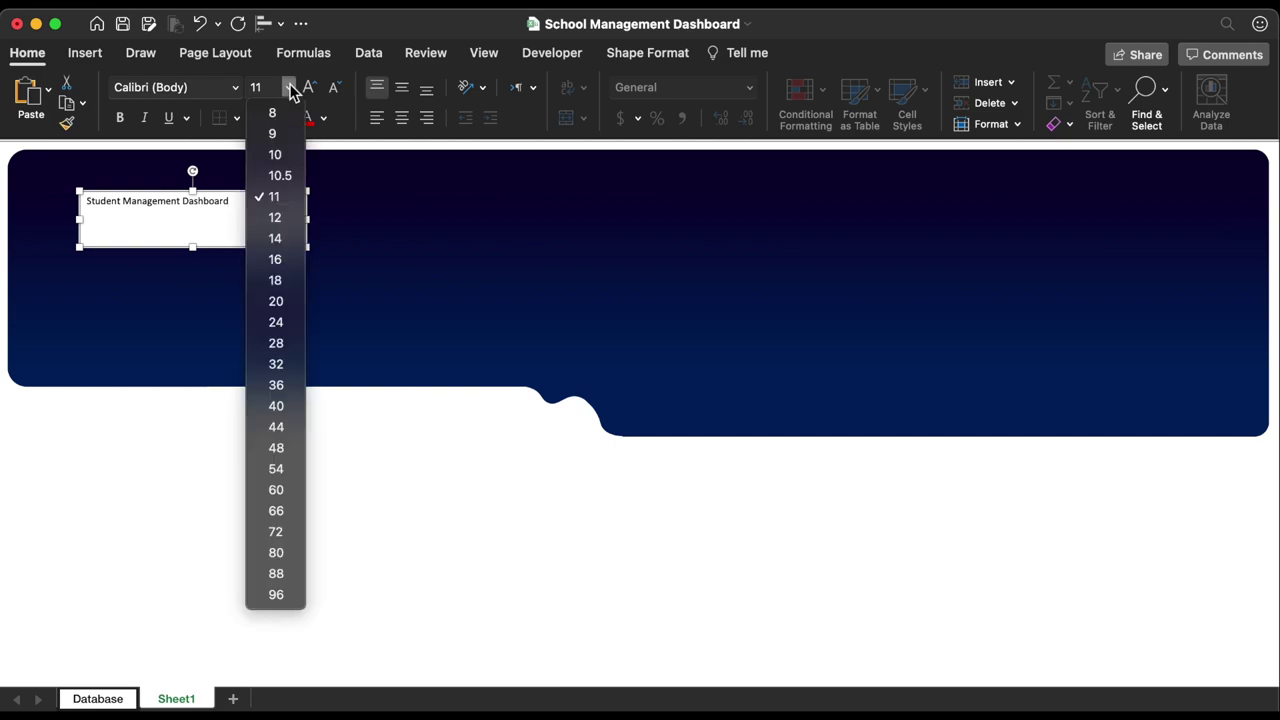
{"action": "left_click", "coordinate": [276, 386]}
{"action": "left_click_drag", "start_coordinate": [307, 224], "coordinate": [580, 208]}
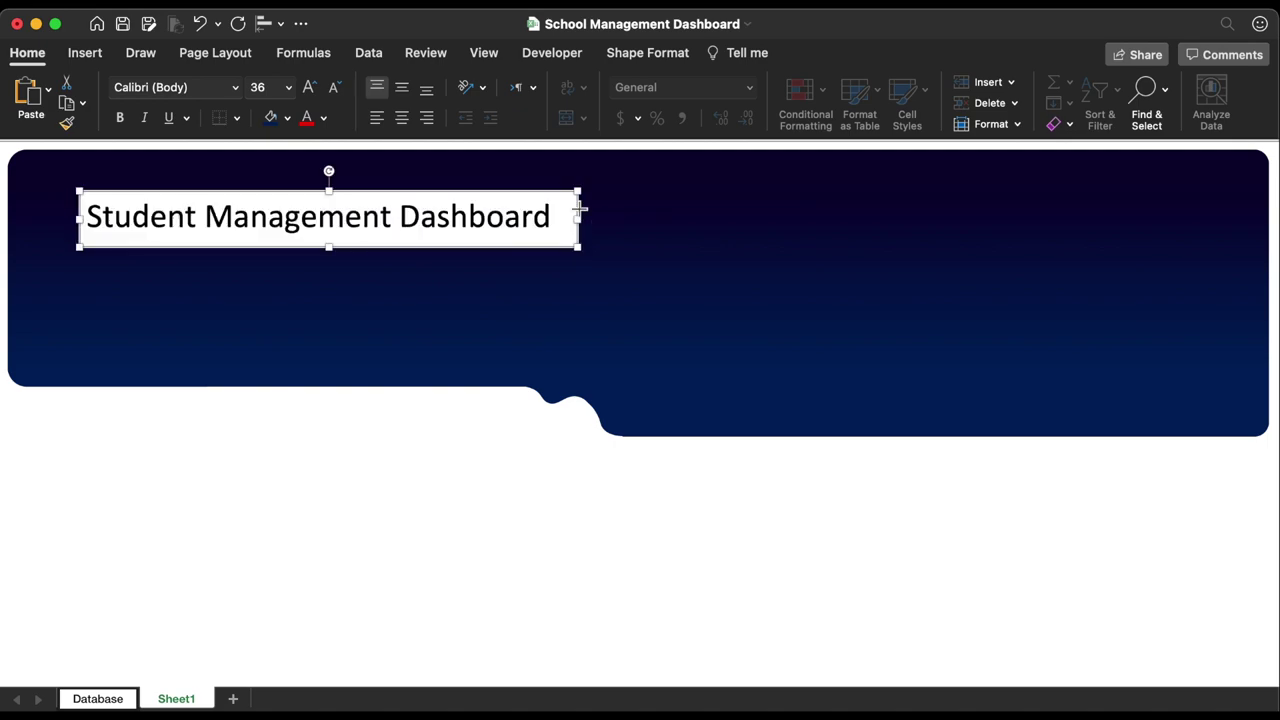
{"action": "left_click", "coordinate": [222, 88]}
{"action": "scroll", "coordinate": [221, 428], "scroll_direction": "down", "scroll_amount": 15}
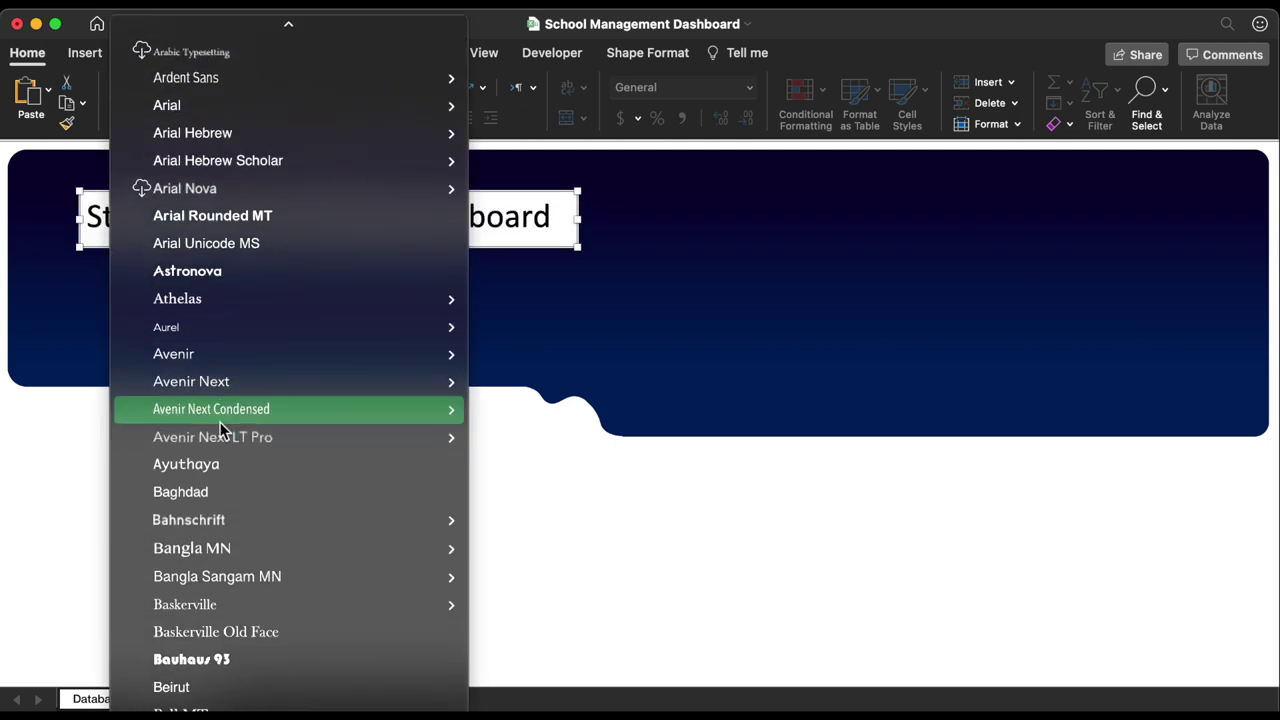
{"action": "scroll", "coordinate": [221, 428], "scroll_direction": "down", "scroll_amount": 10}
{"action": "key", "text": "Escape"}
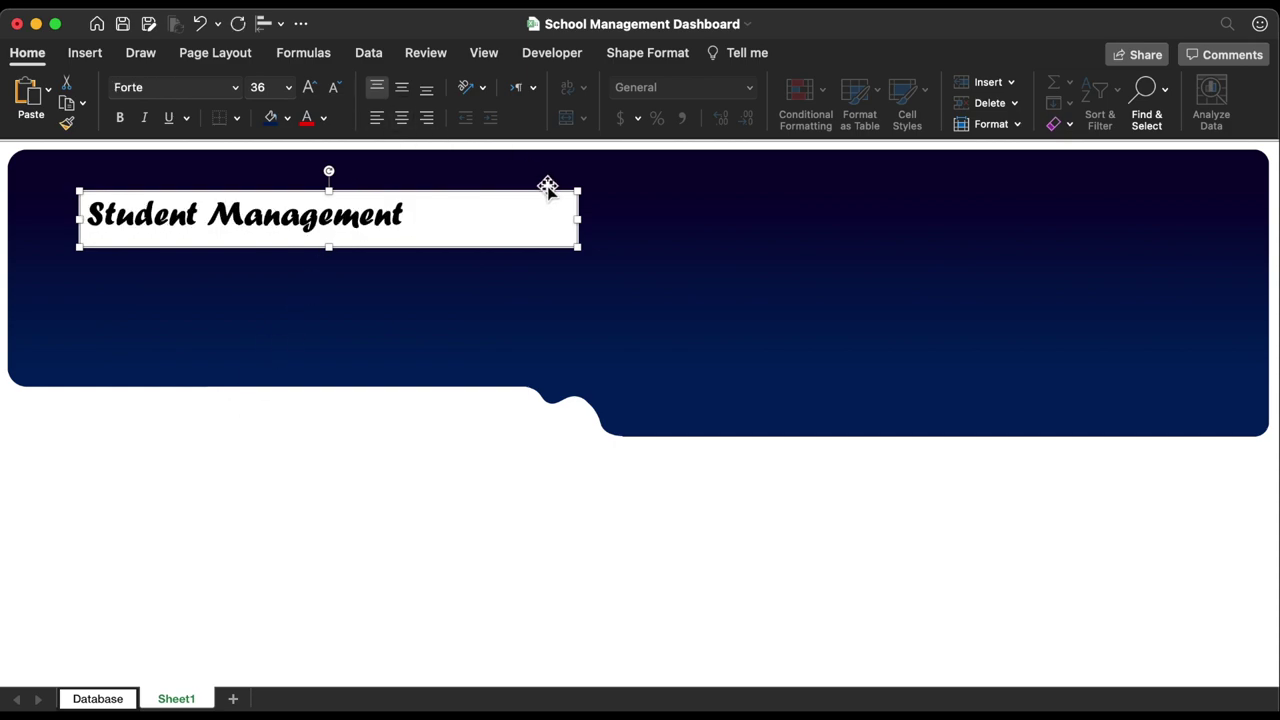
{"action": "left_click_drag", "start_coordinate": [580, 224], "coordinate": [665, 222]}
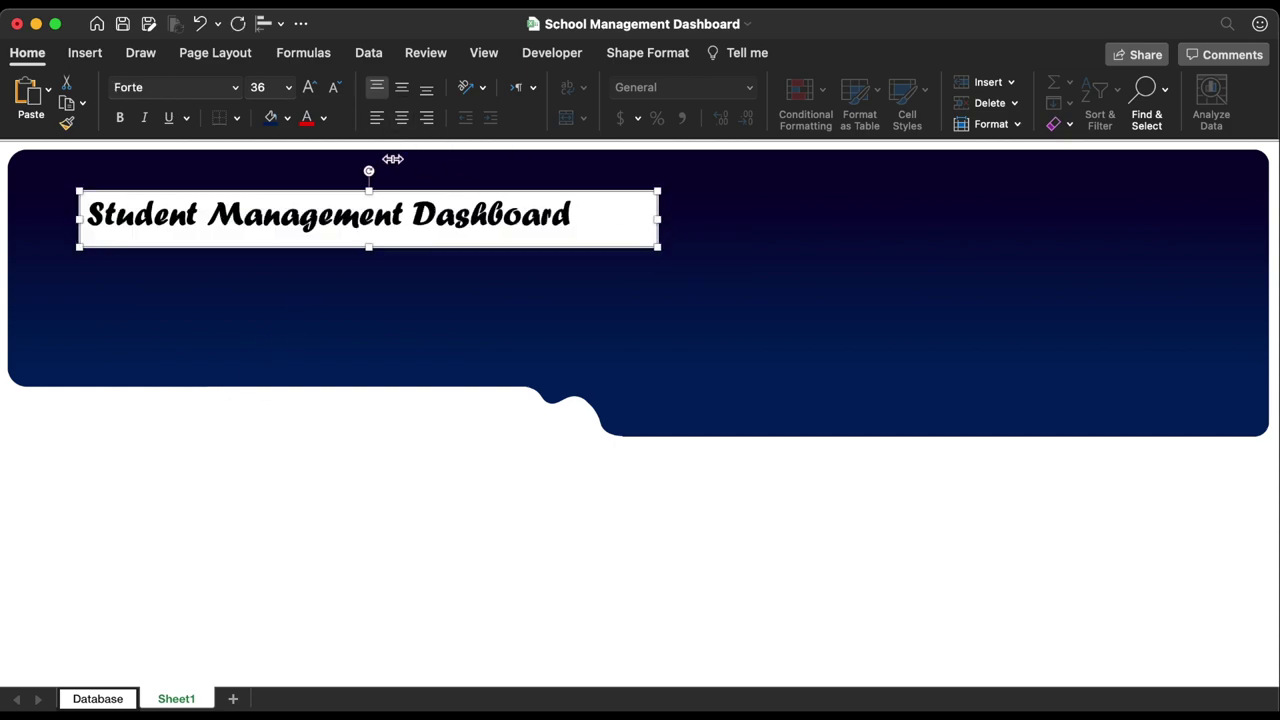
Give the title box No Fill and make the title text white
{"action": "left_click", "coordinate": [288, 118]}
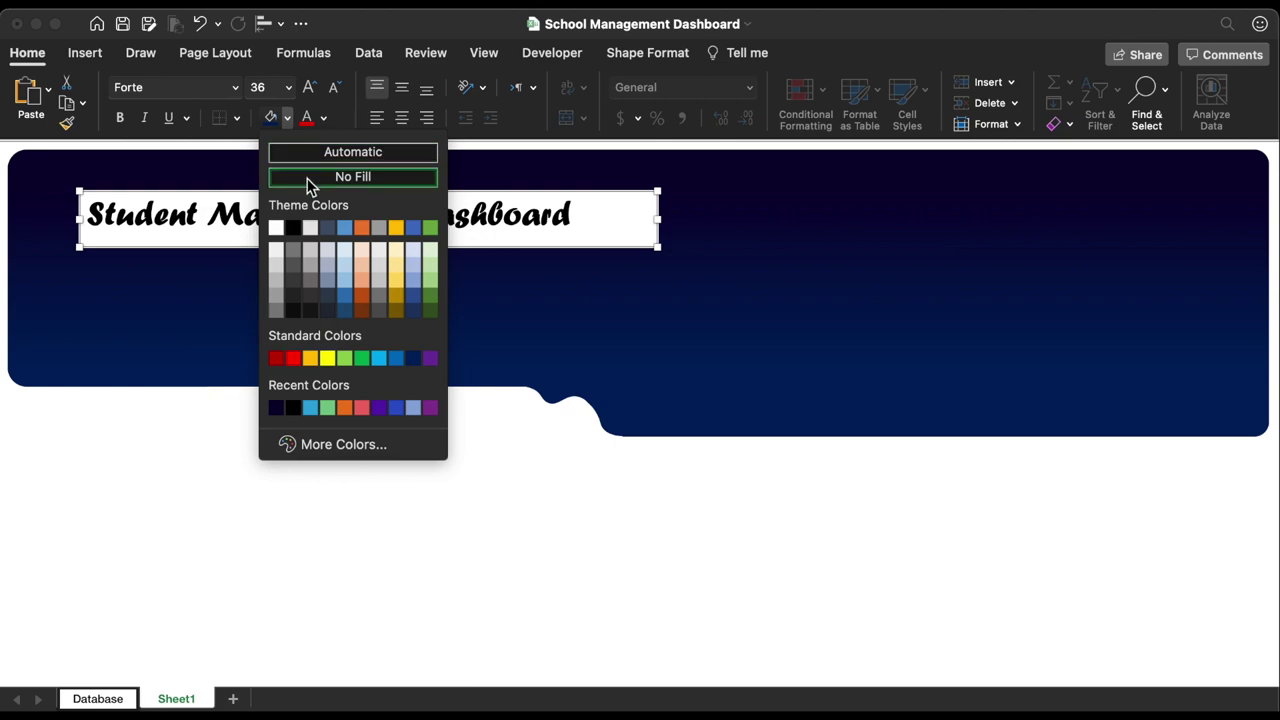
{"action": "left_click", "coordinate": [307, 176]}
{"action": "left_click", "coordinate": [325, 118]}
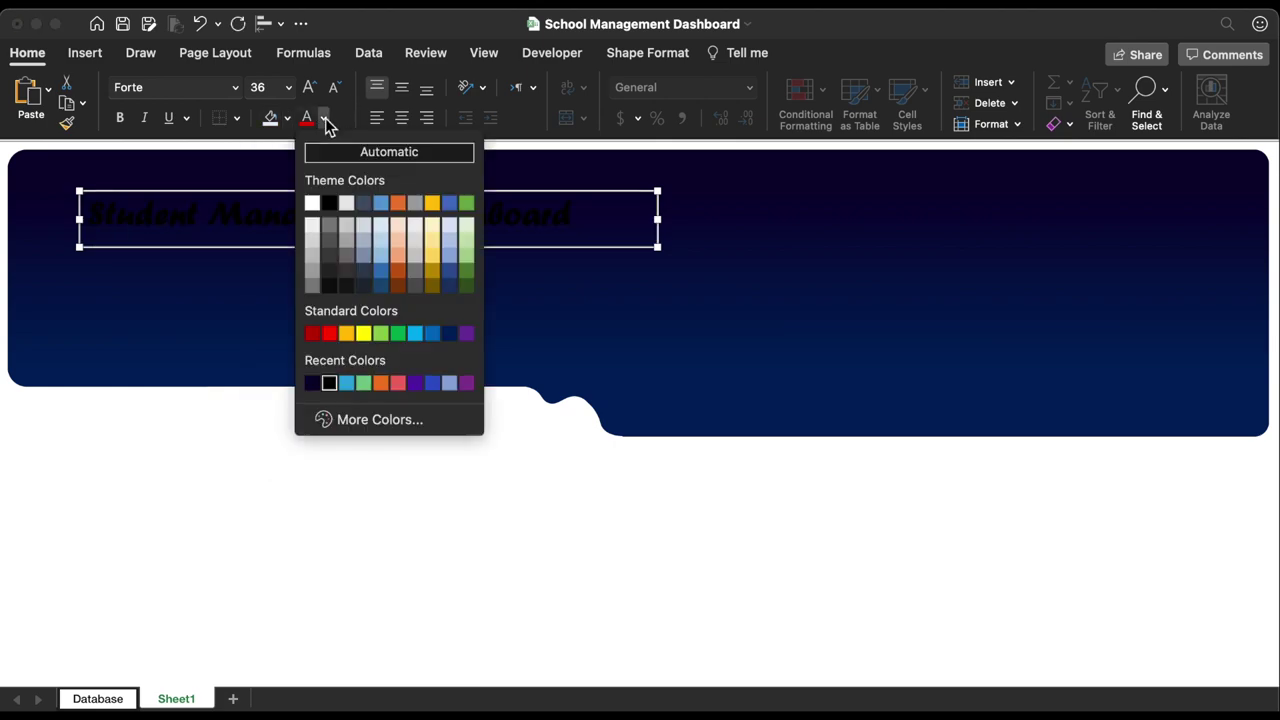
{"action": "left_click", "coordinate": [313, 203]}
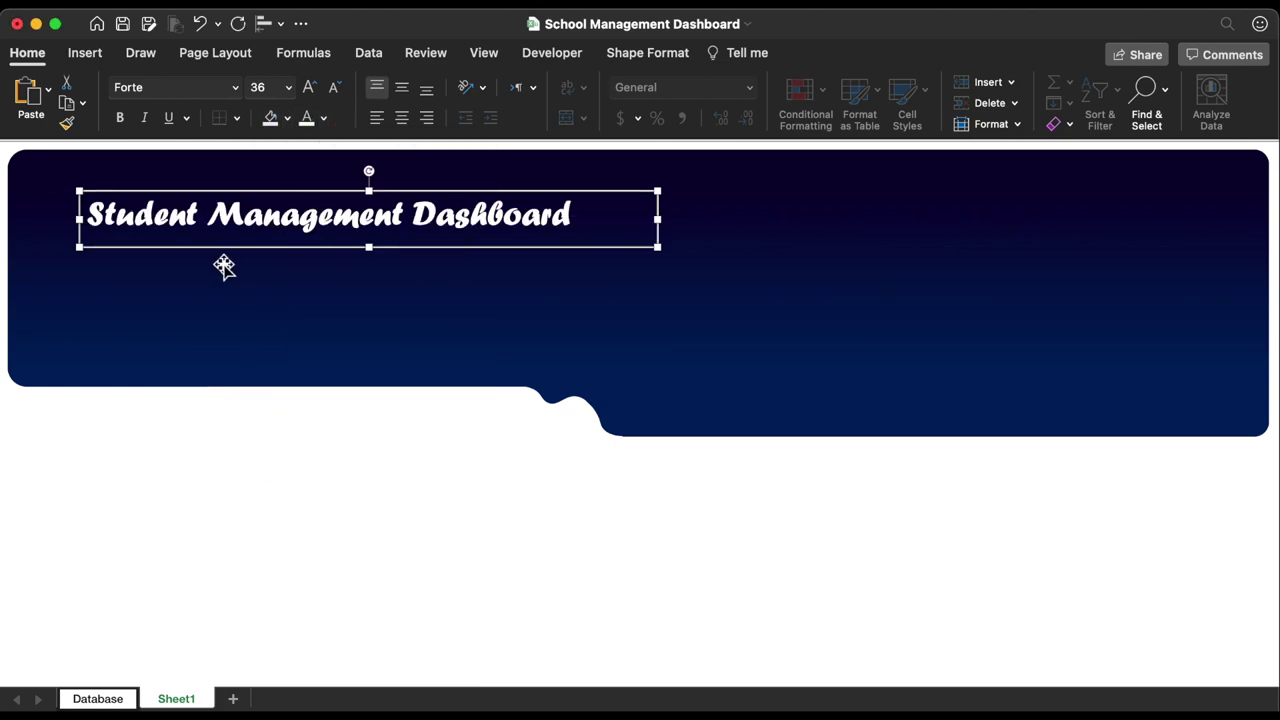
Duplicate the title box just below the original and make the copy taller
{"action": "left_click", "coordinate": [269, 191]}
{"action": "left_click_drag", "start_coordinate": [269, 191], "coordinate": [272, 247]}
{"action": "left_click_drag", "start_coordinate": [371, 300], "coordinate": [371, 347]}
Format the copied text as Abadi 10.5 pt and replace it with the description paragraph
{"action": "triple_click", "coordinate": [368, 280]}
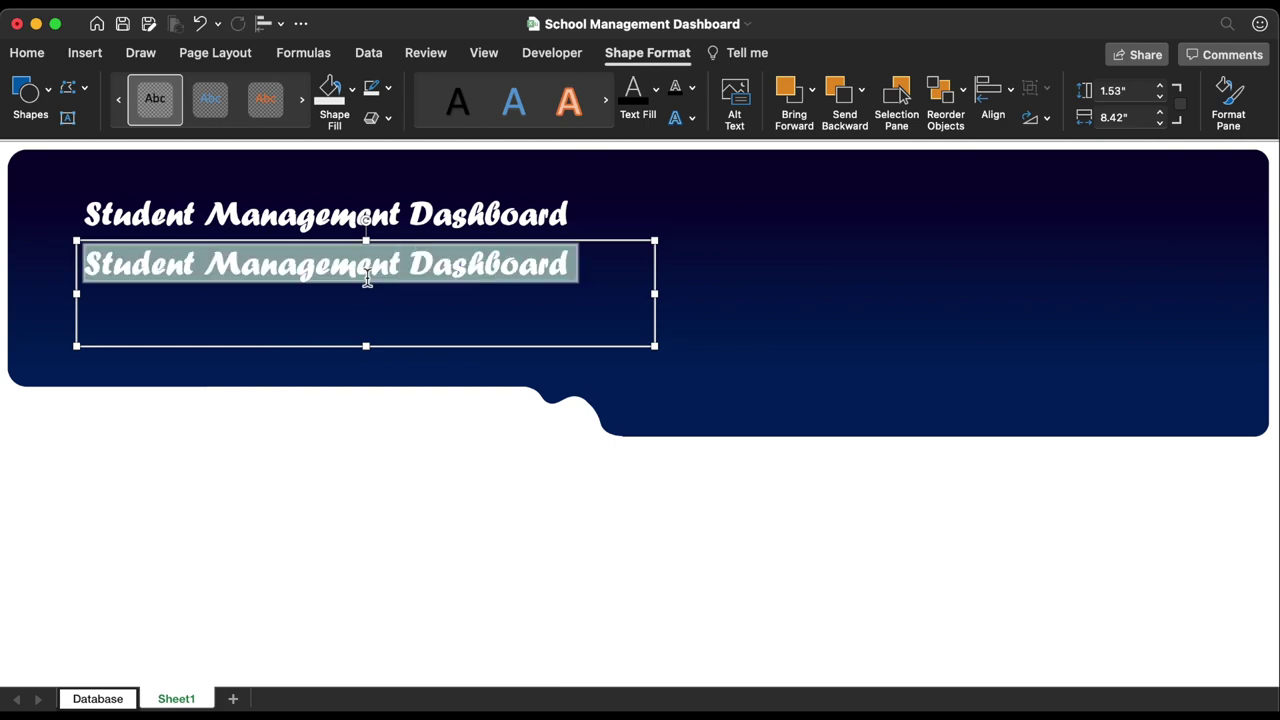
{"action": "left_click", "coordinate": [27, 53]}
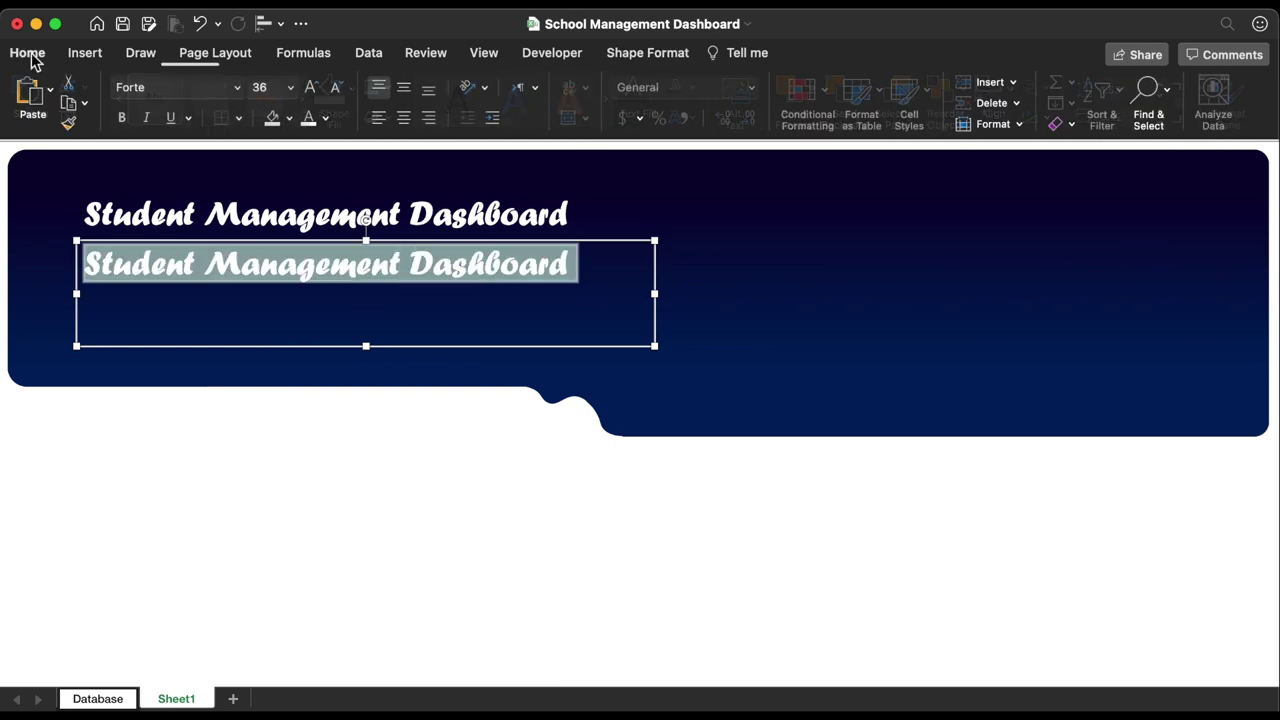
{"action": "left_click", "coordinate": [236, 88]}
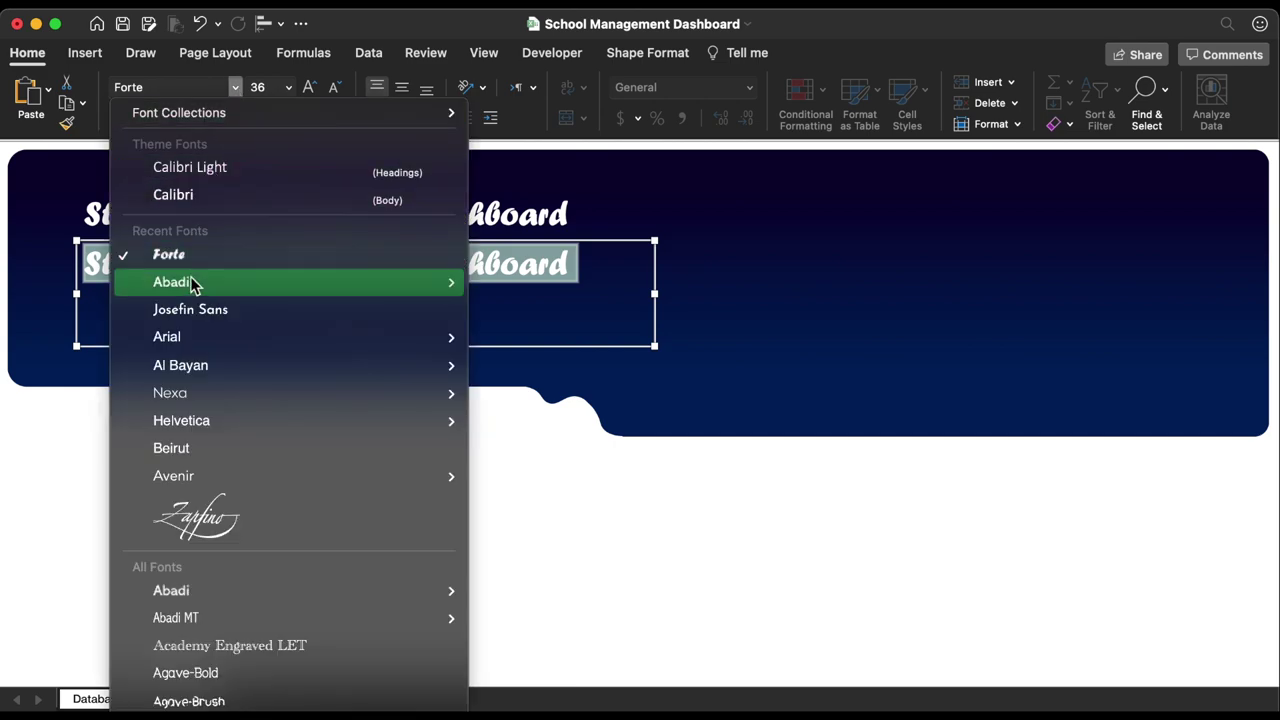
{"action": "left_click", "coordinate": [191, 283]}
{"action": "left_click", "coordinate": [288, 88]}
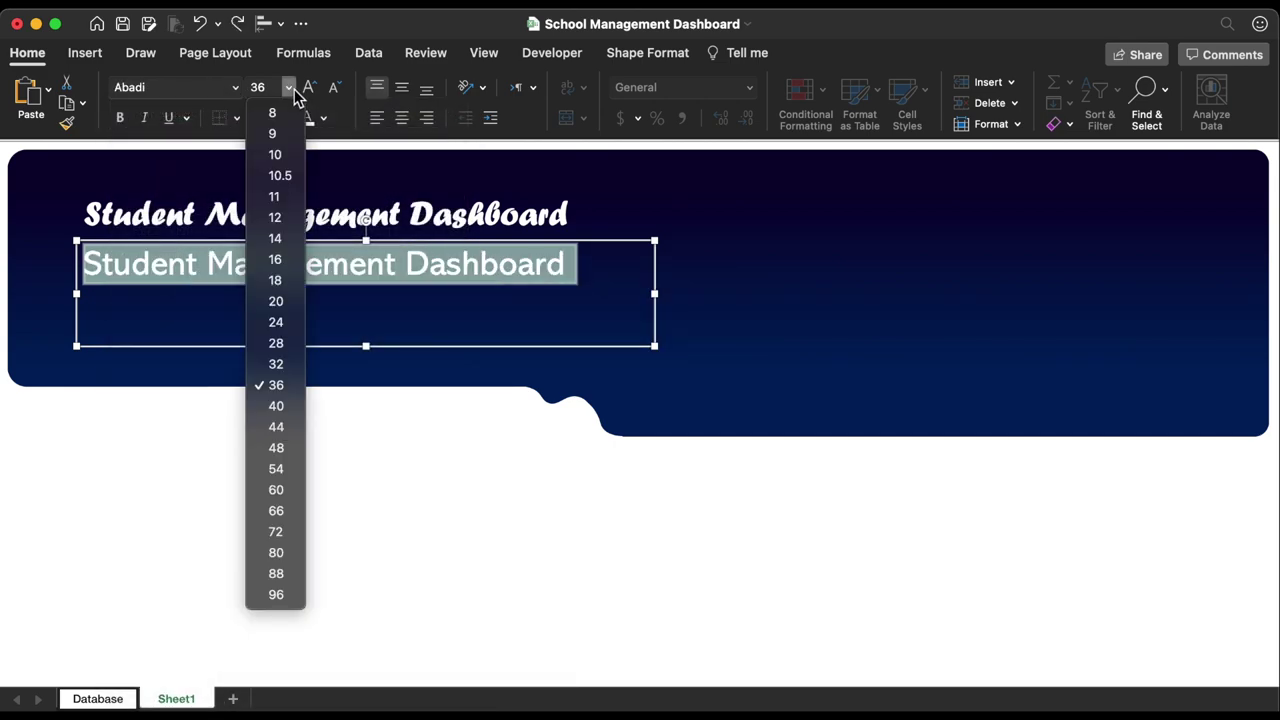
{"action": "left_click", "coordinate": [286, 176]}
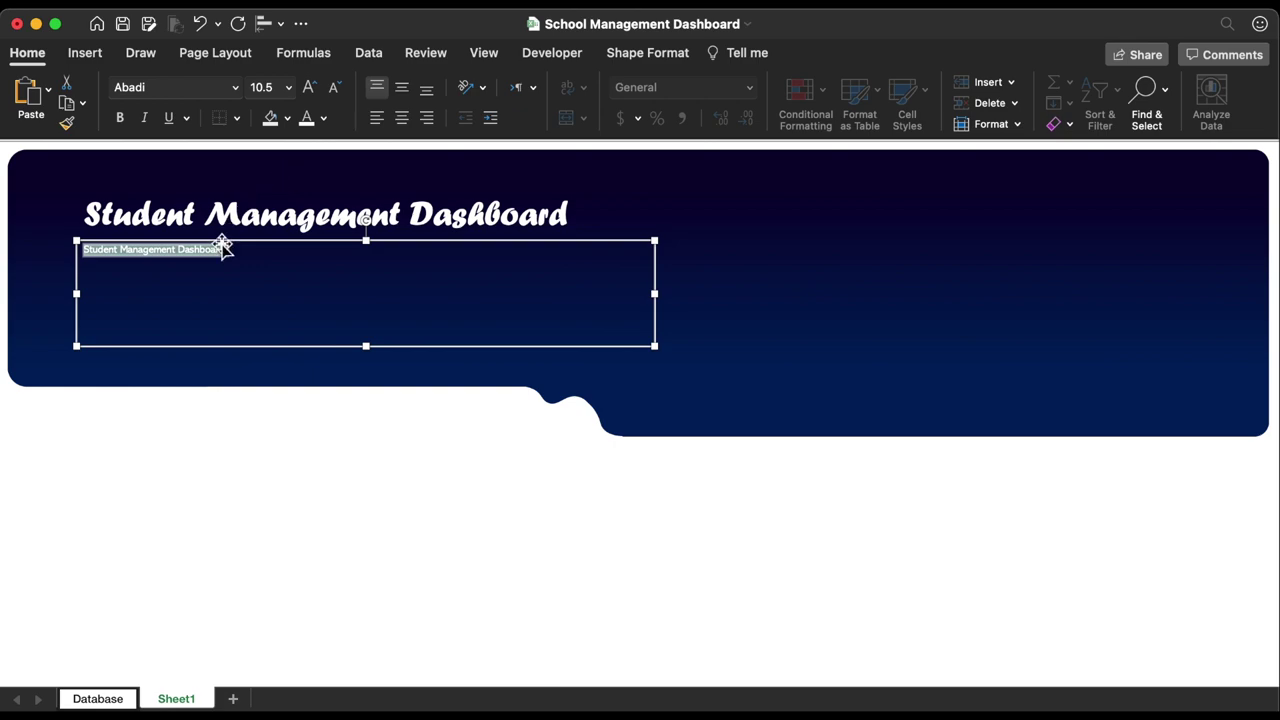
{"action": "type", "text": "A dashboard is a visualization of the gist of important bits of information used generally for an overview of a particular situation. A school dashboard displays vital, accurate and factual information in a graphical or pictorial form which is easy to process in a single glance. Using a colour coding method which can either be user-defined or by default it highlights information."}
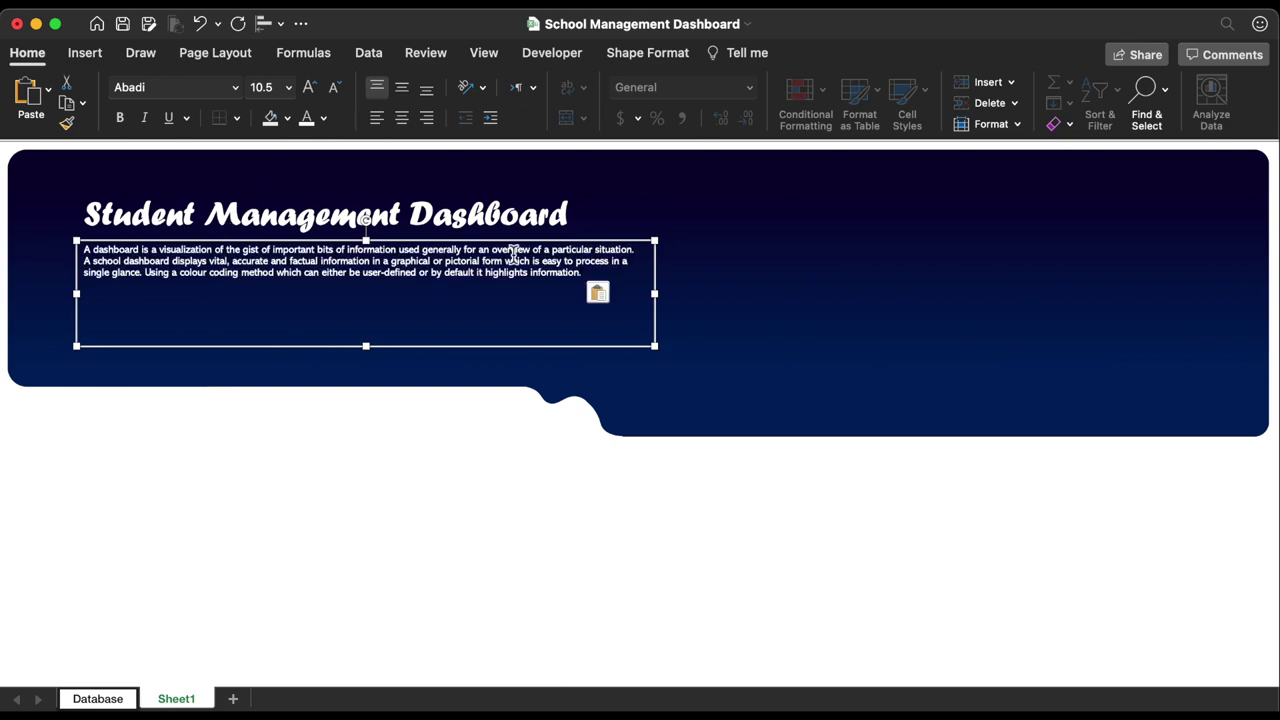
{"action": "left_click", "coordinate": [637, 521]}
Insert the Other Level's logo at left, nudge it down, and select the title and description
{"action": "left_click", "coordinate": [85, 52]}
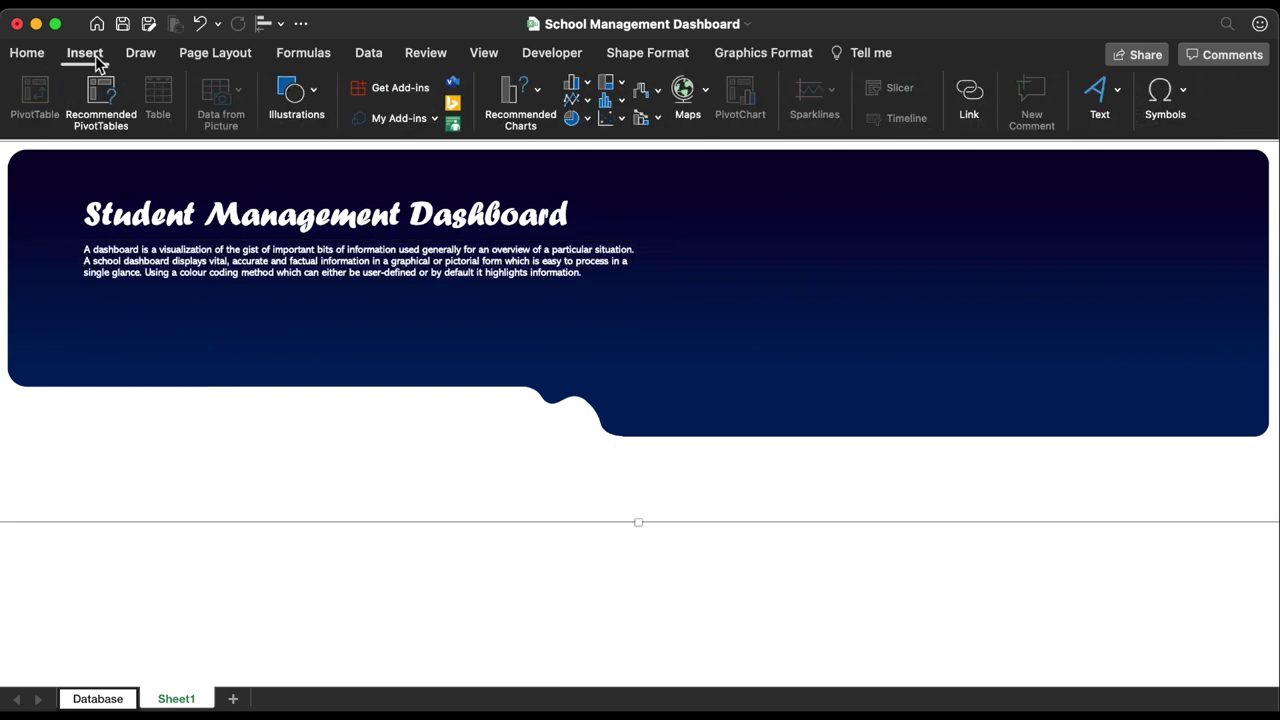
{"action": "left_click", "coordinate": [271, 90]}
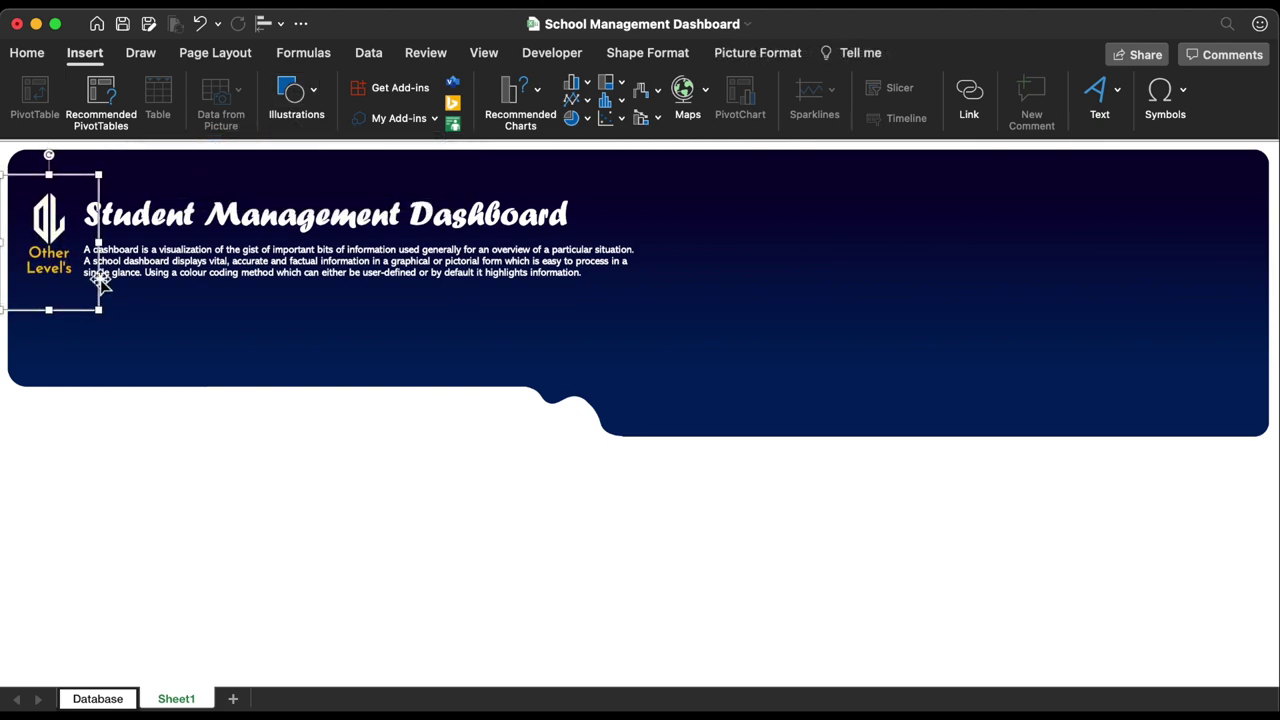
{"action": "key", "text": "Down"}
{"action": "left_click", "coordinate": [308, 250]}
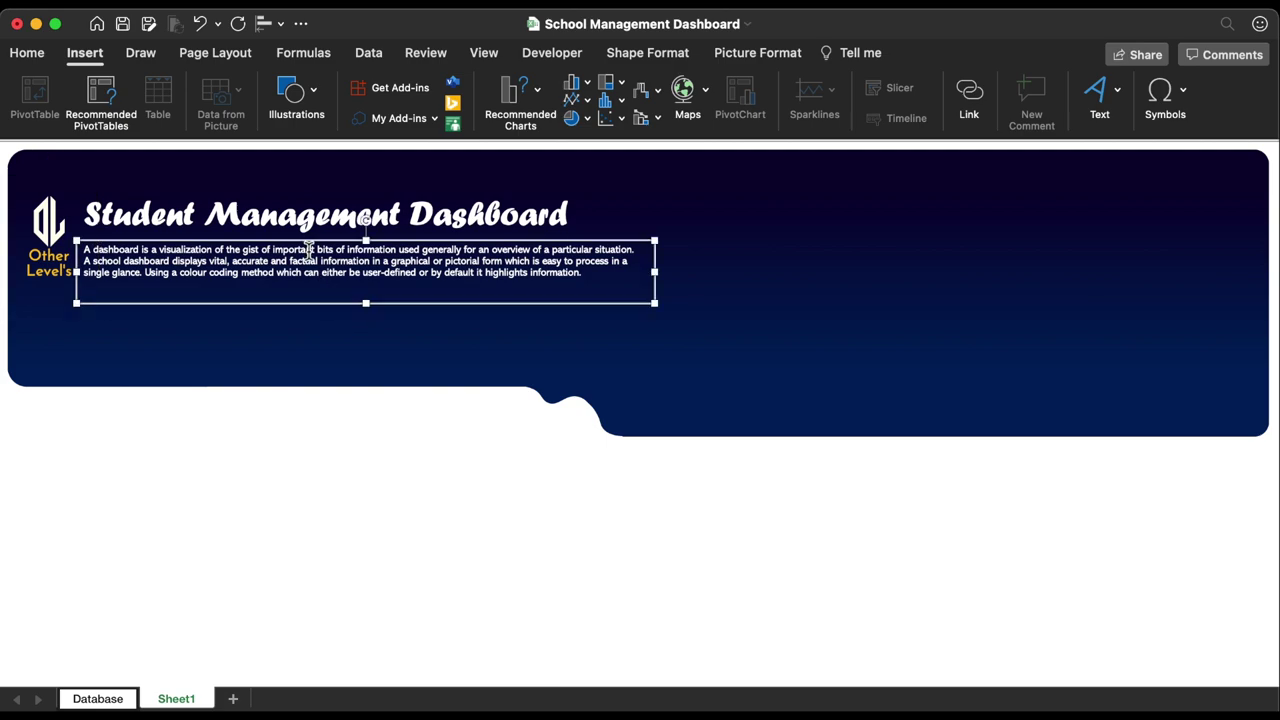
{"action": "left_click", "coordinate": [305, 212], "text": "shift"}
Nudge the title and description right and narrow the description box so it rewraps
{"action": "key", "text": "Right"}
{"action": "left_click", "coordinate": [237, 508]}
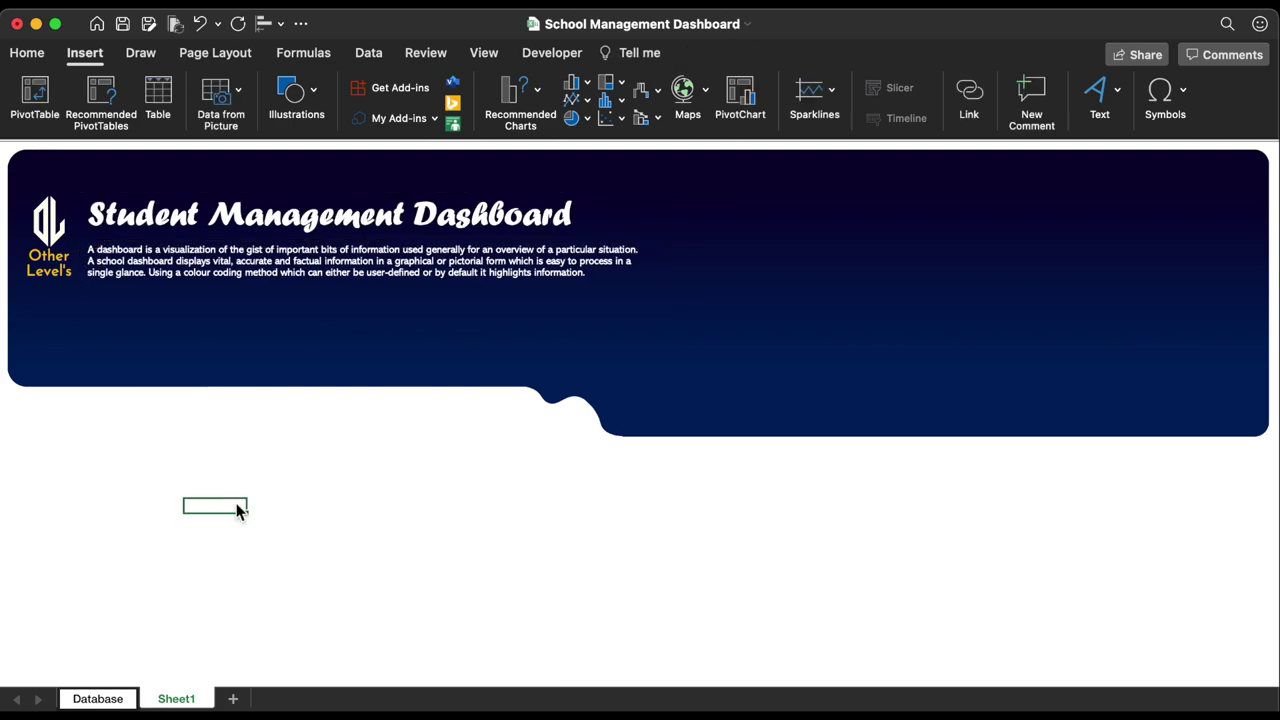
{"action": "left_click", "coordinate": [586, 263]}
{"action": "left_click_drag", "start_coordinate": [659, 276], "coordinate": [588, 274]}
{"action": "key", "text": "Escape"}
Draw a white 0.6" x 4.25" rounded rectangle at the banner's left, below the description
{"action": "left_click", "coordinate": [296, 95]}
{"action": "left_click", "coordinate": [226, 158]}
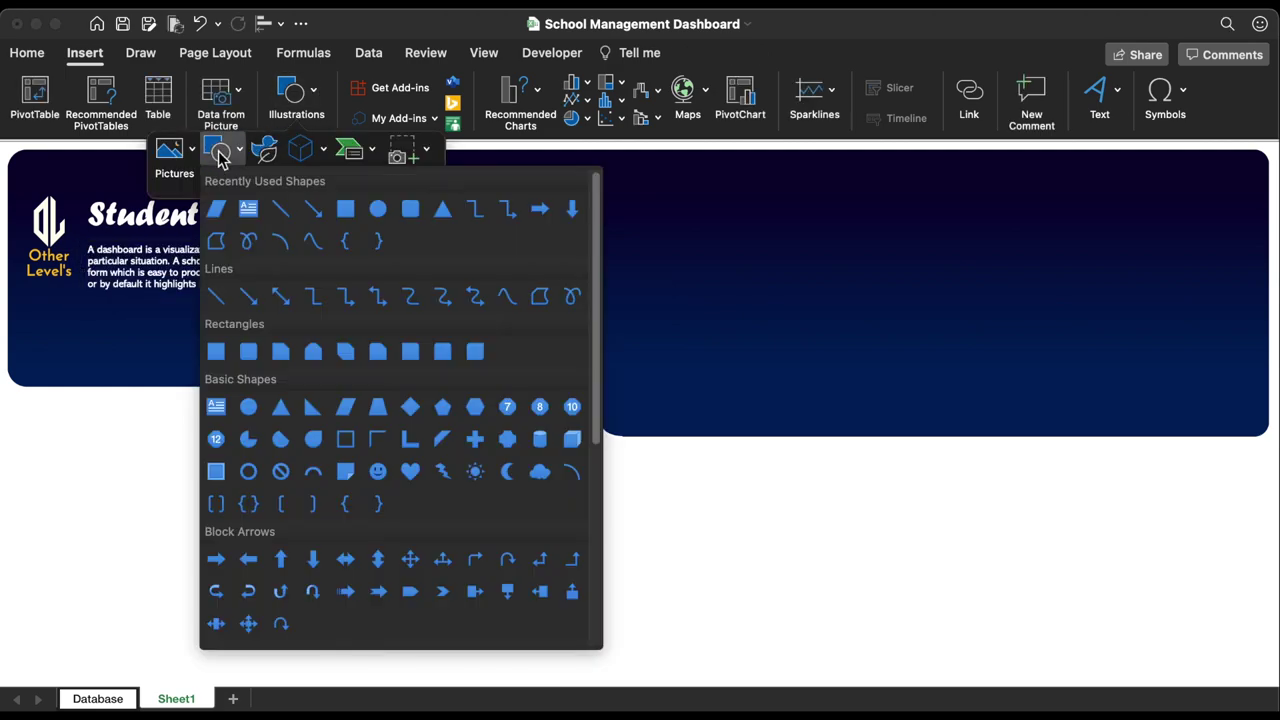
{"action": "left_click", "coordinate": [414, 209]}
{"action": "left_click_drag", "start_coordinate": [77, 328], "coordinate": [398, 368]}
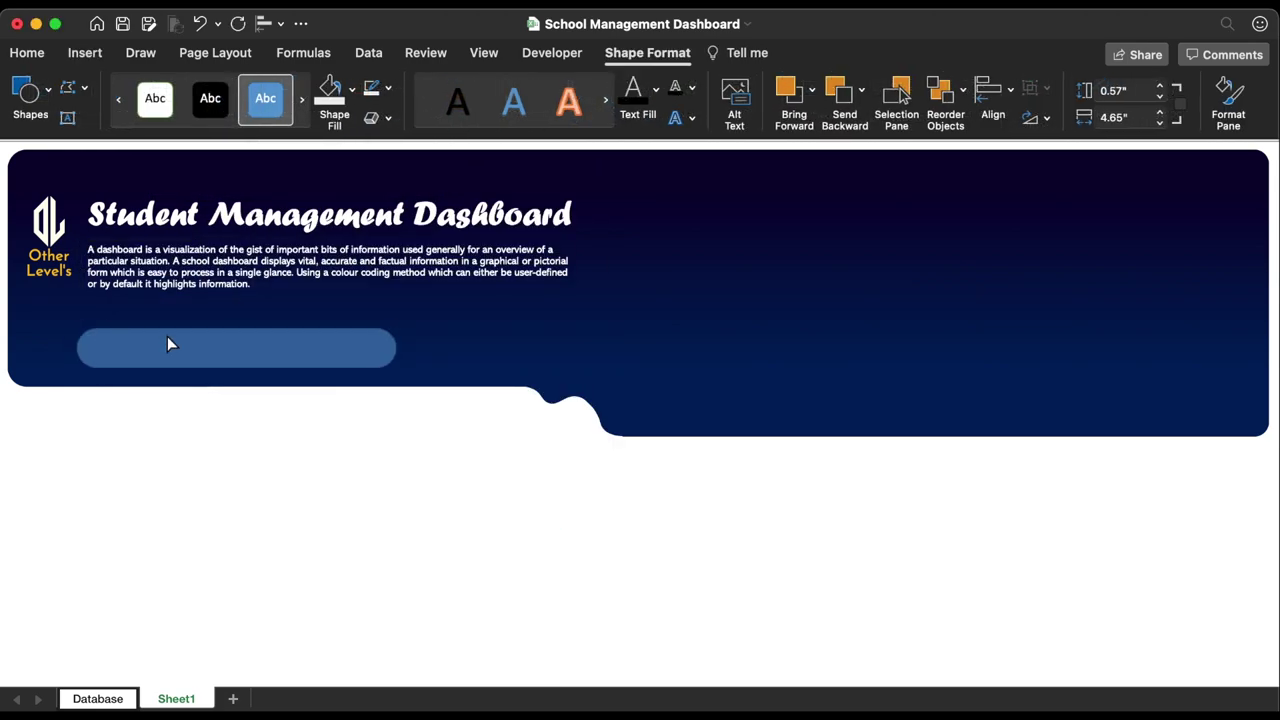
{"action": "left_click", "coordinate": [1160, 86]}
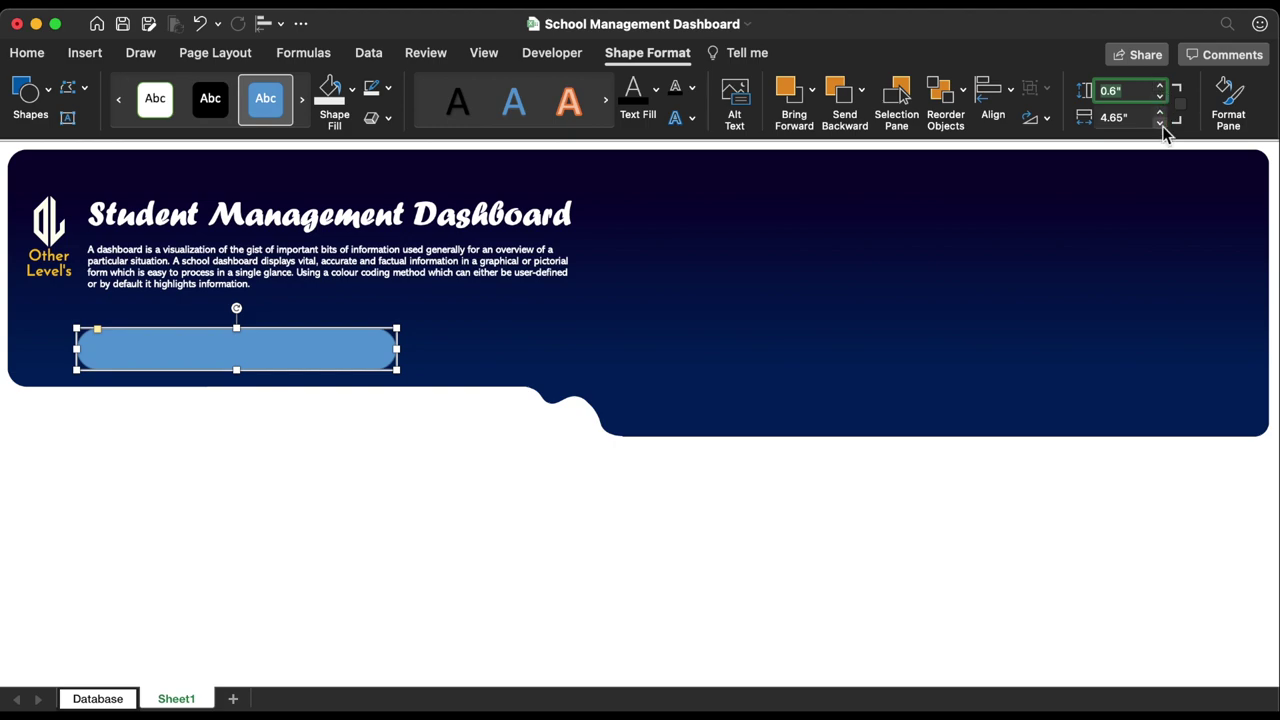
{"action": "left_click", "coordinate": [1160, 122]}
{"action": "left_click", "coordinate": [1160, 122]}
{"action": "left_click_drag", "start_coordinate": [365, 340], "coordinate": [312, 345]}
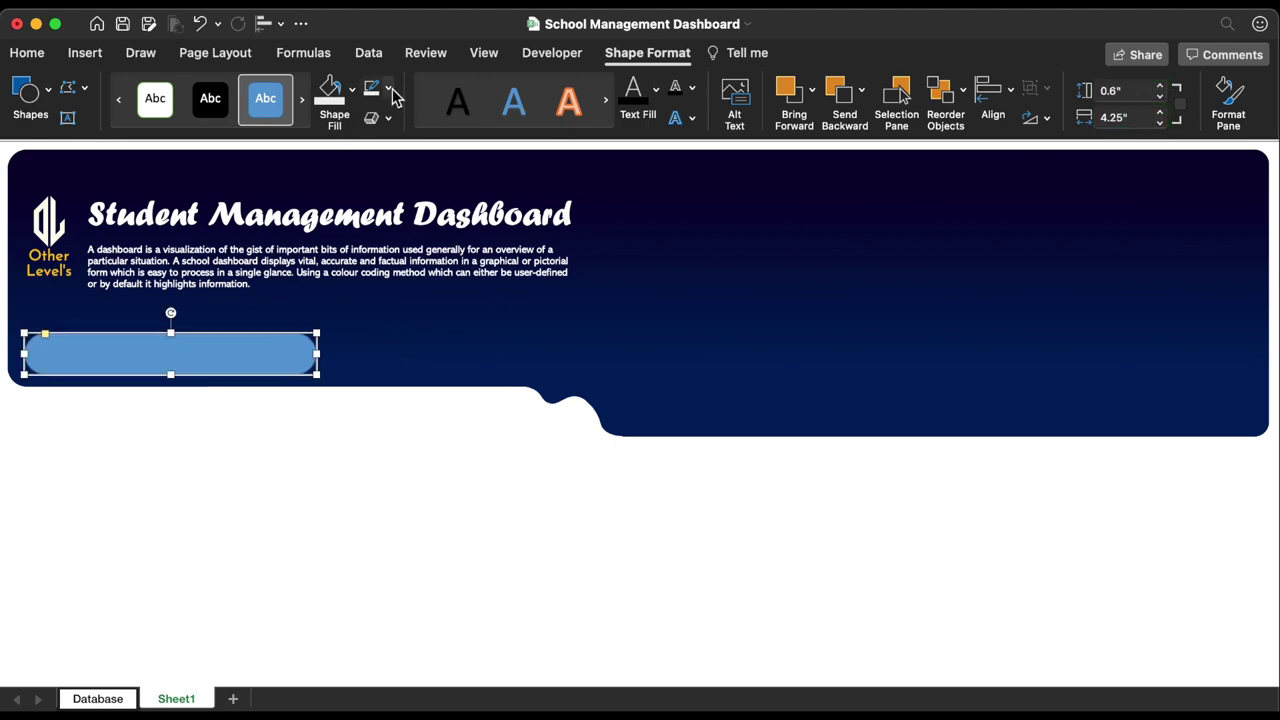
{"action": "left_click", "coordinate": [354, 92]}
{"action": "left_click", "coordinate": [330, 203]}
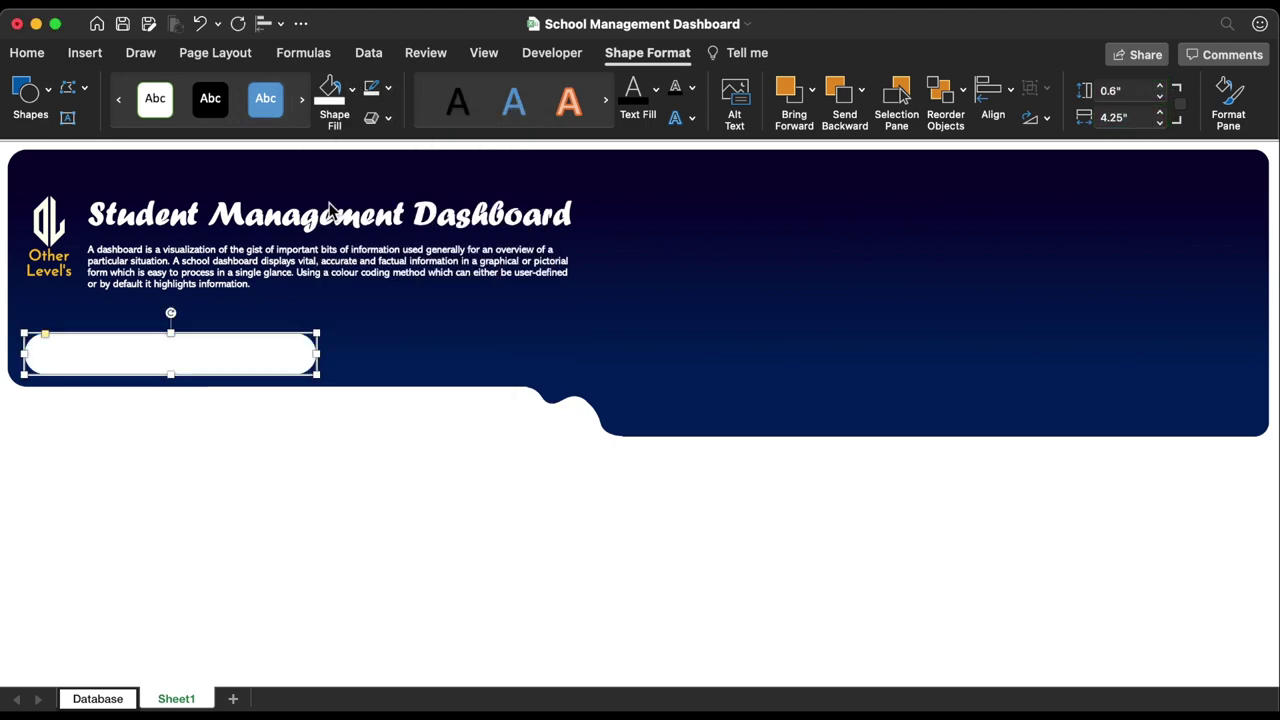
Copy the description box as a 14 pt 'Total Students' label and fit it onto the pill
{"action": "left_click_drag", "start_coordinate": [258, 304], "coordinate": [423, 331]}
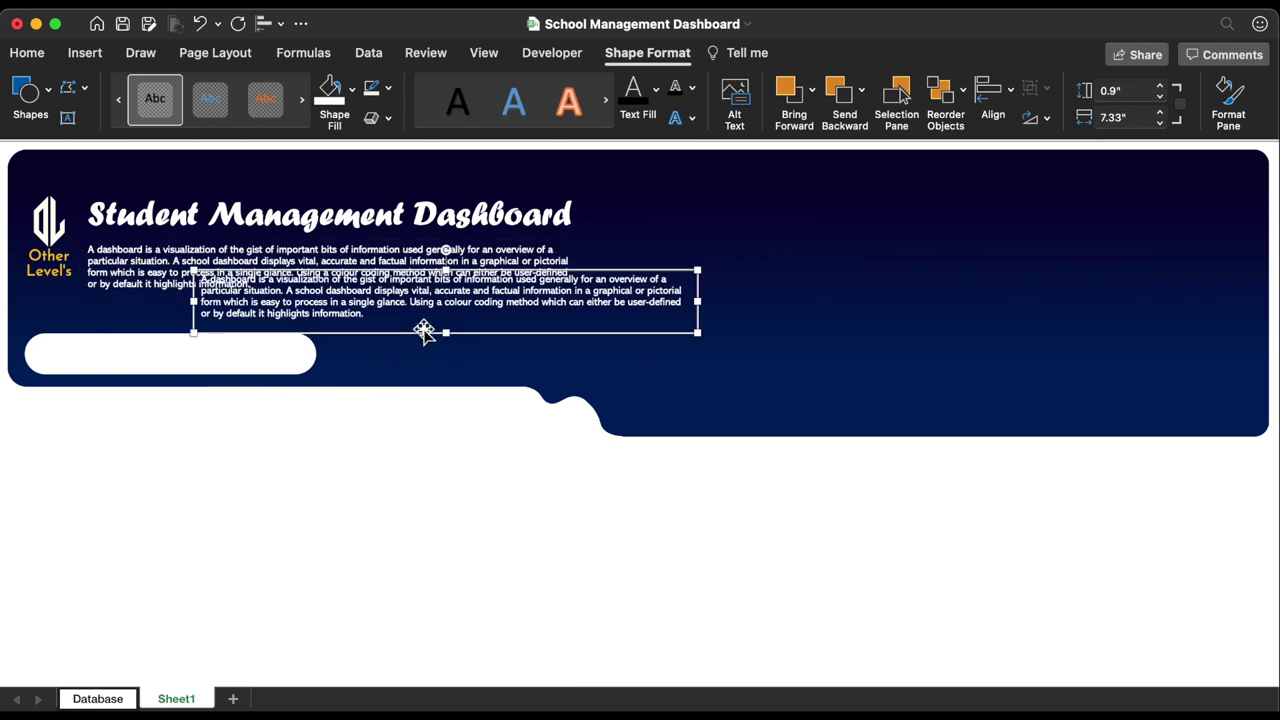
{"action": "left_click", "coordinate": [27, 52]}
{"action": "left_click", "coordinate": [289, 88]}
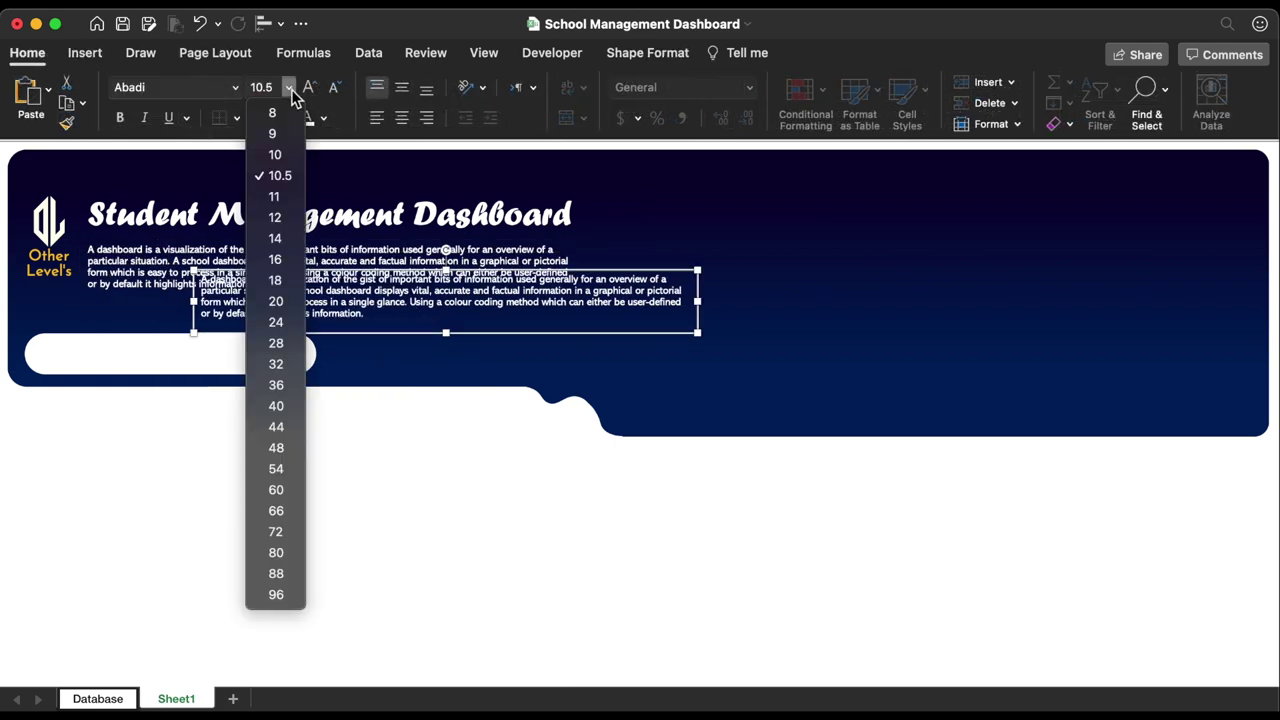
{"action": "left_click", "coordinate": [275, 238]}
{"action": "type", "text": "Total Students"}
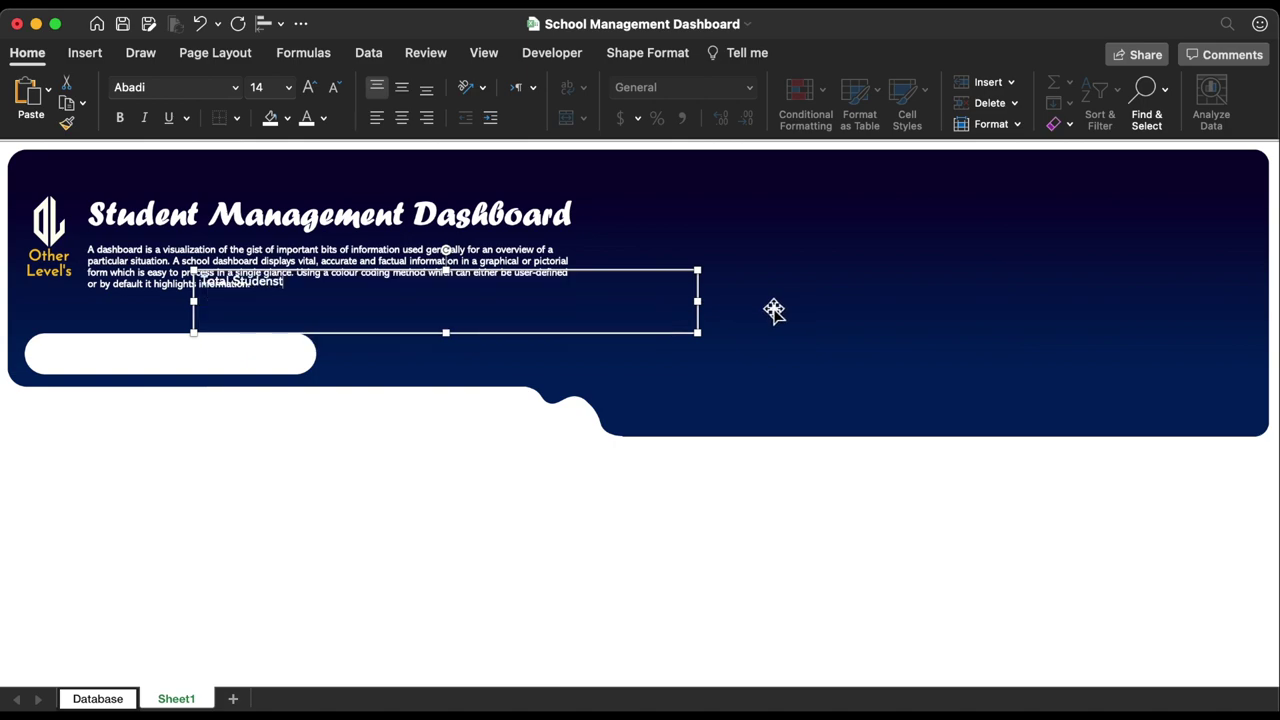
{"action": "left_click_drag", "start_coordinate": [347, 333], "coordinate": [317, 383]}
{"action": "left_click_drag", "start_coordinate": [669, 336], "coordinate": [156, 340]}
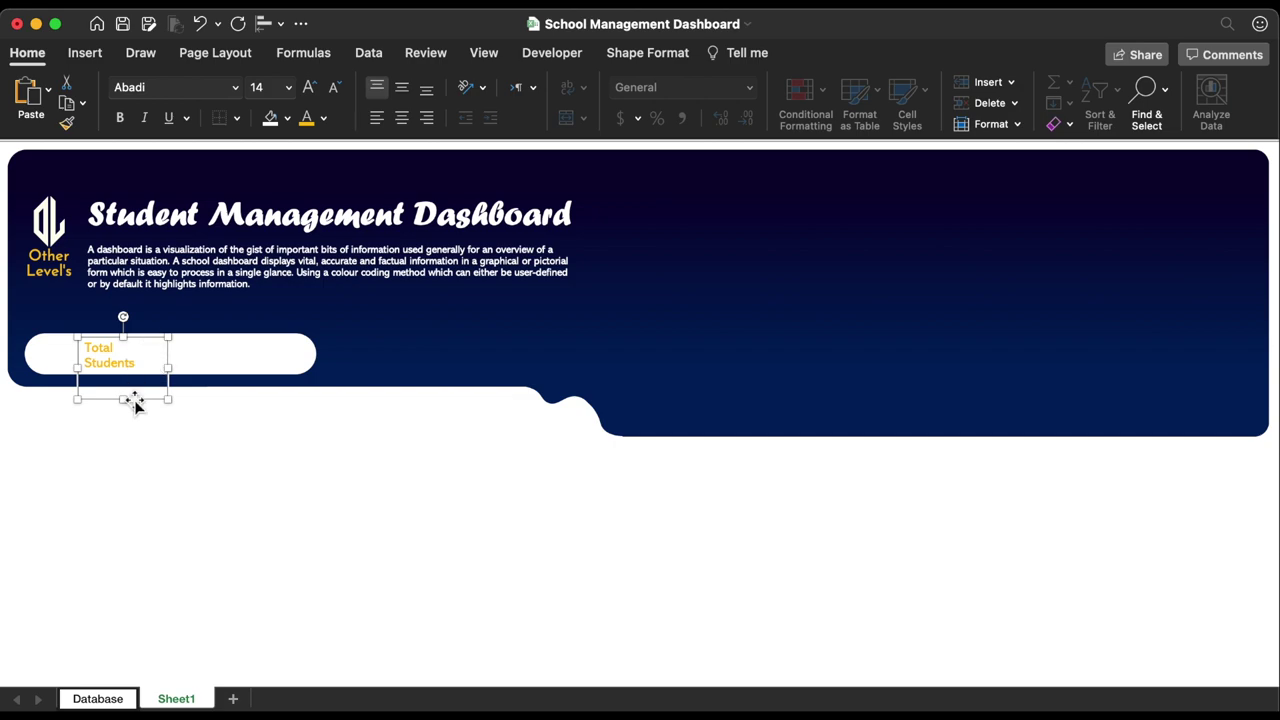
{"action": "left_click_drag", "start_coordinate": [123, 399], "coordinate": [158, 350]}
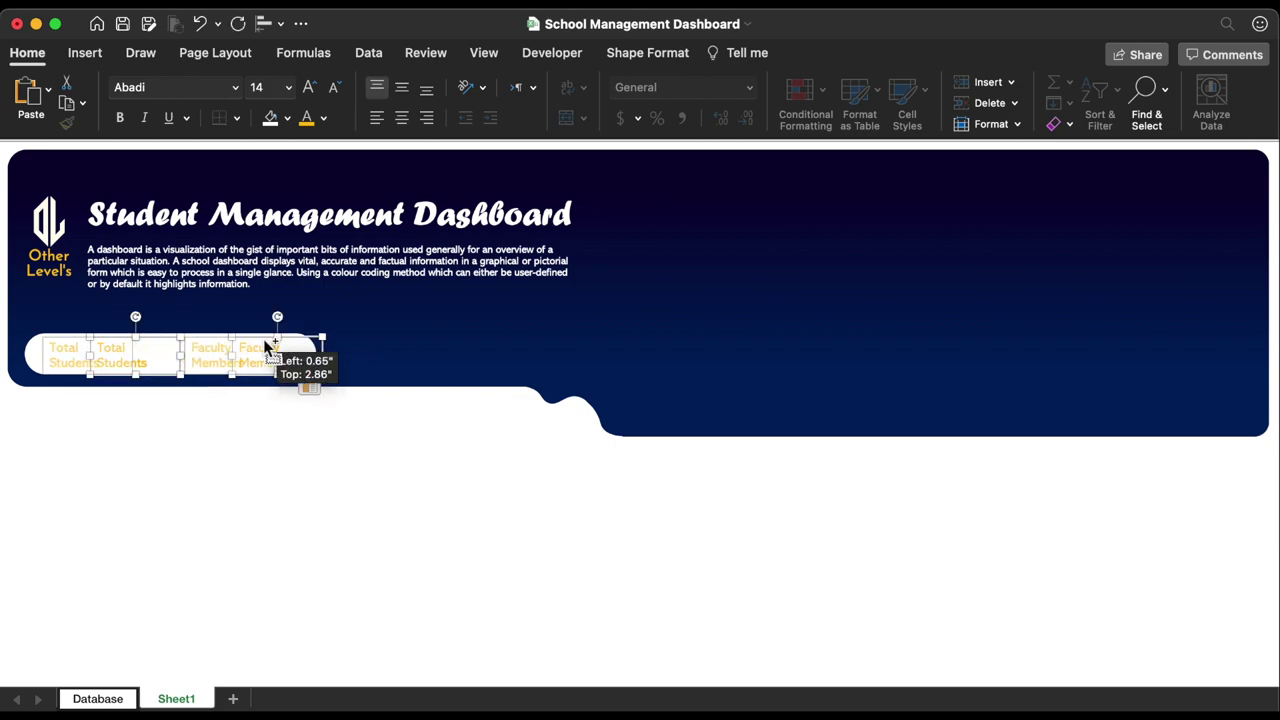
Show the Formula Bar and link the Total Students number box to =Database!Q4
{"action": "left_click", "coordinate": [484, 52]}
{"action": "left_click", "coordinate": [479, 100]}
{"action": "left_click", "coordinate": [494, 151]}
{"action": "left_click", "coordinate": [124, 382]}
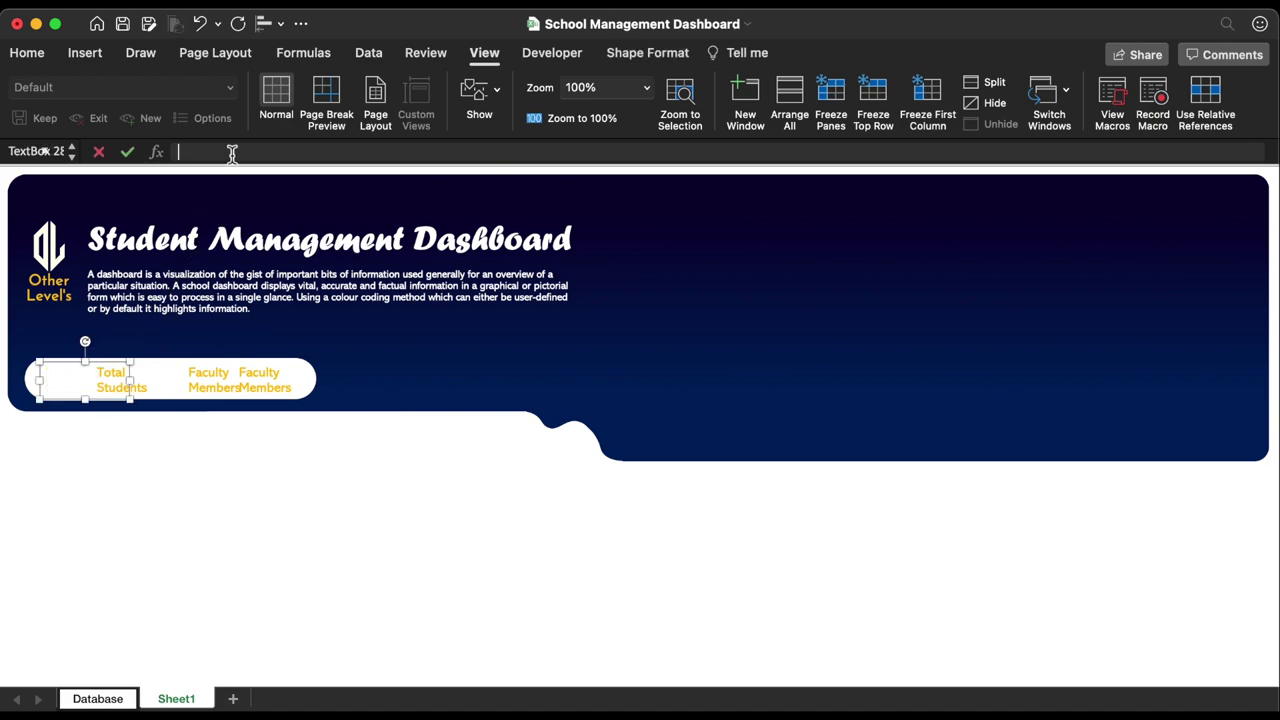
{"action": "type", "text": "="}
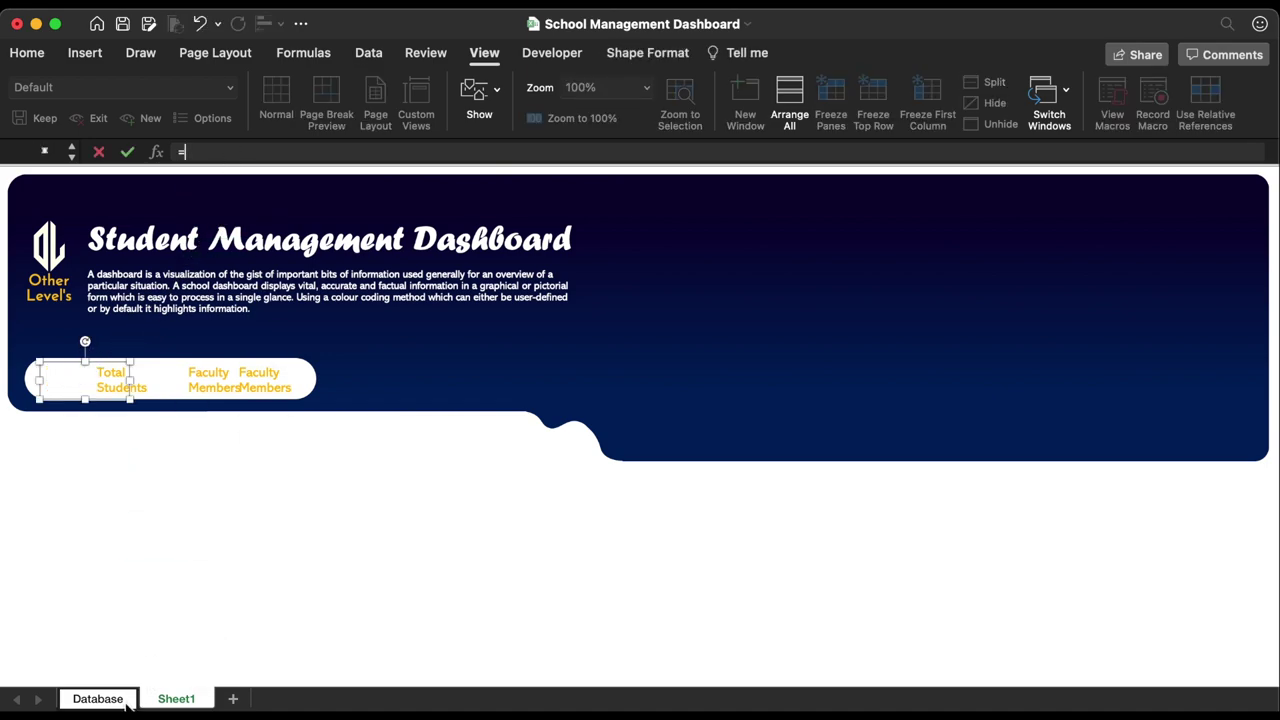
{"action": "left_click", "coordinate": [120, 698]}
{"action": "left_click", "coordinate": [527, 268]}
{"action": "key", "text": "Return"}
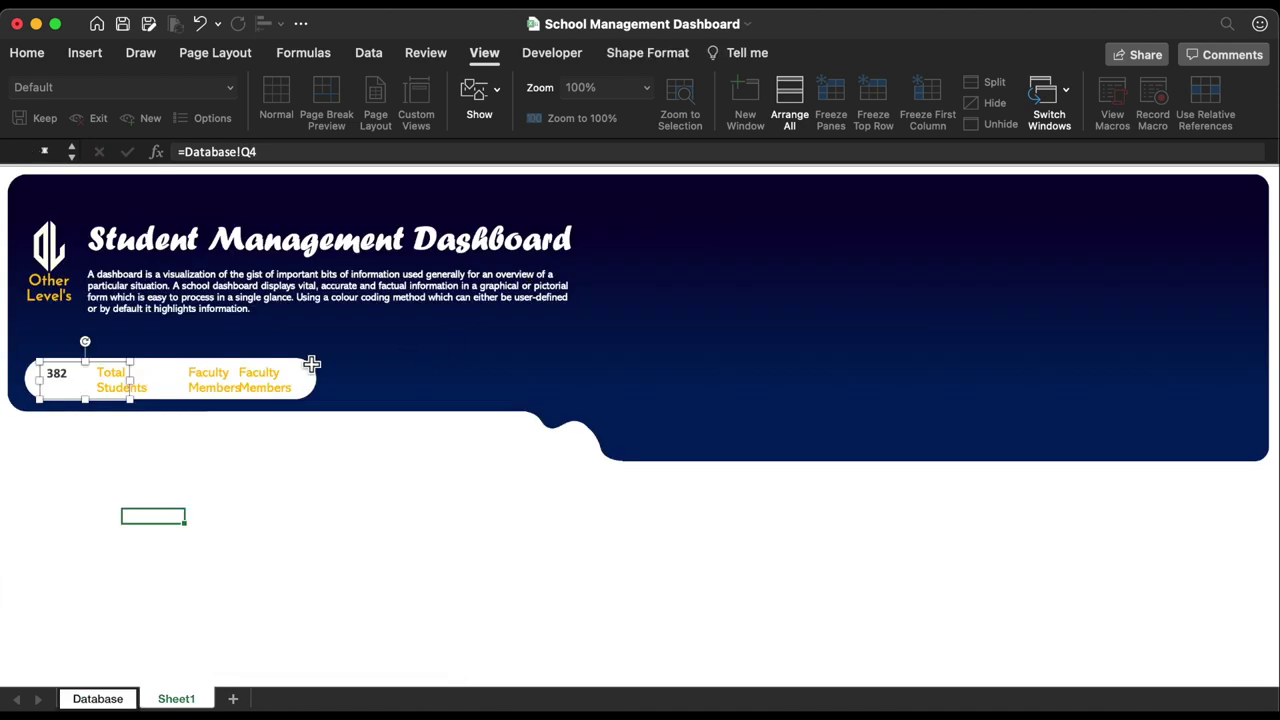
Link the Faculty Members number box to =Database!T4, showing 29
{"action": "left_click", "coordinate": [214, 373]}
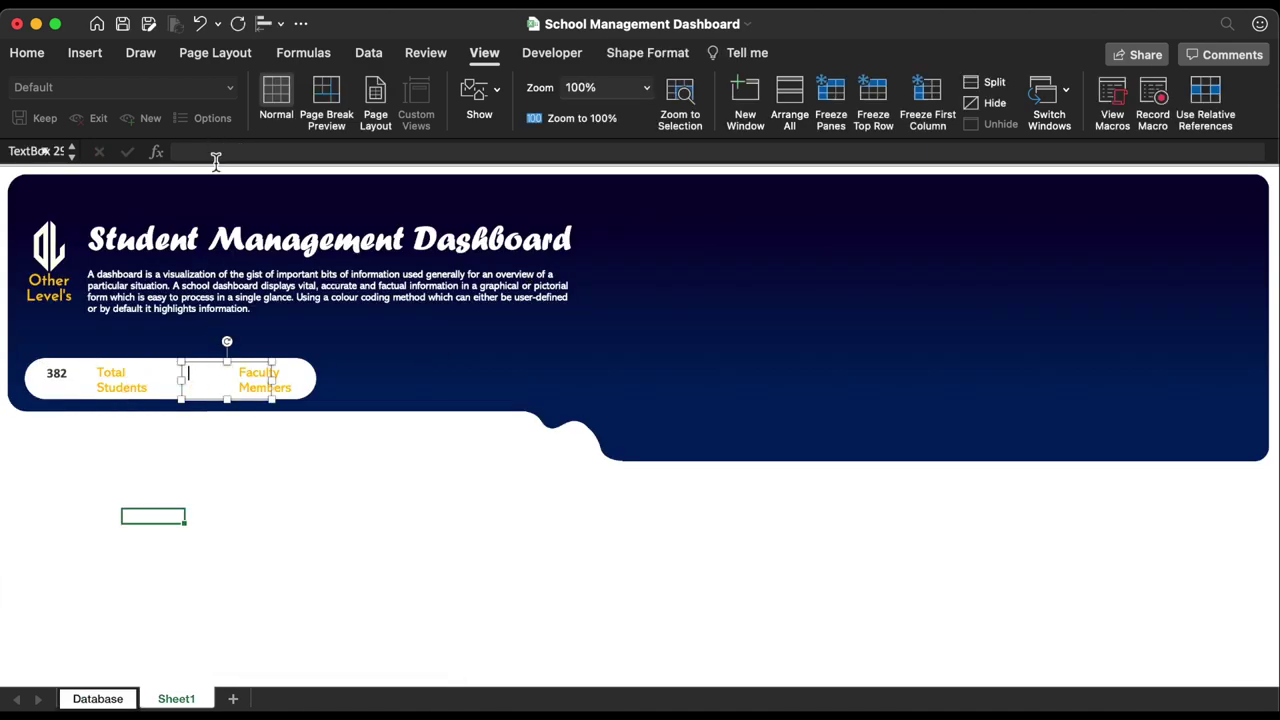
{"action": "type", "text": "="}
{"action": "left_click", "coordinate": [112, 697]}
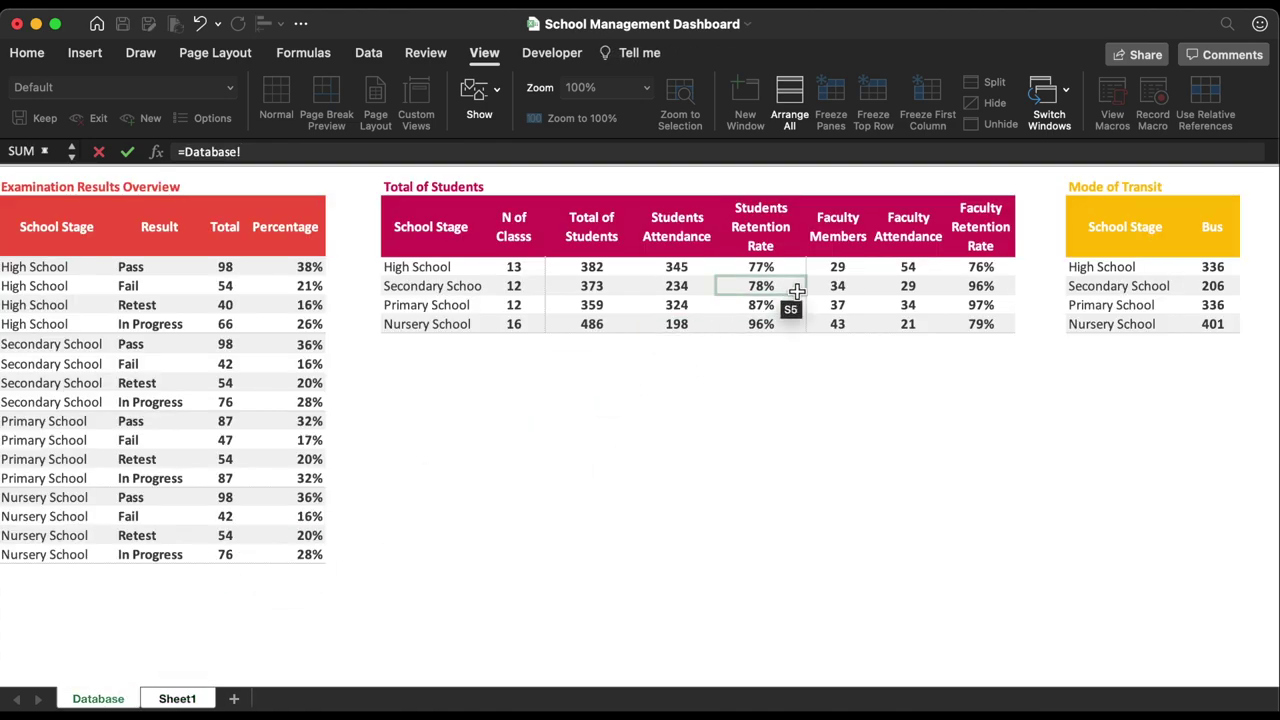
{"action": "left_click", "coordinate": [849, 268]}
{"action": "key", "text": "Return"}
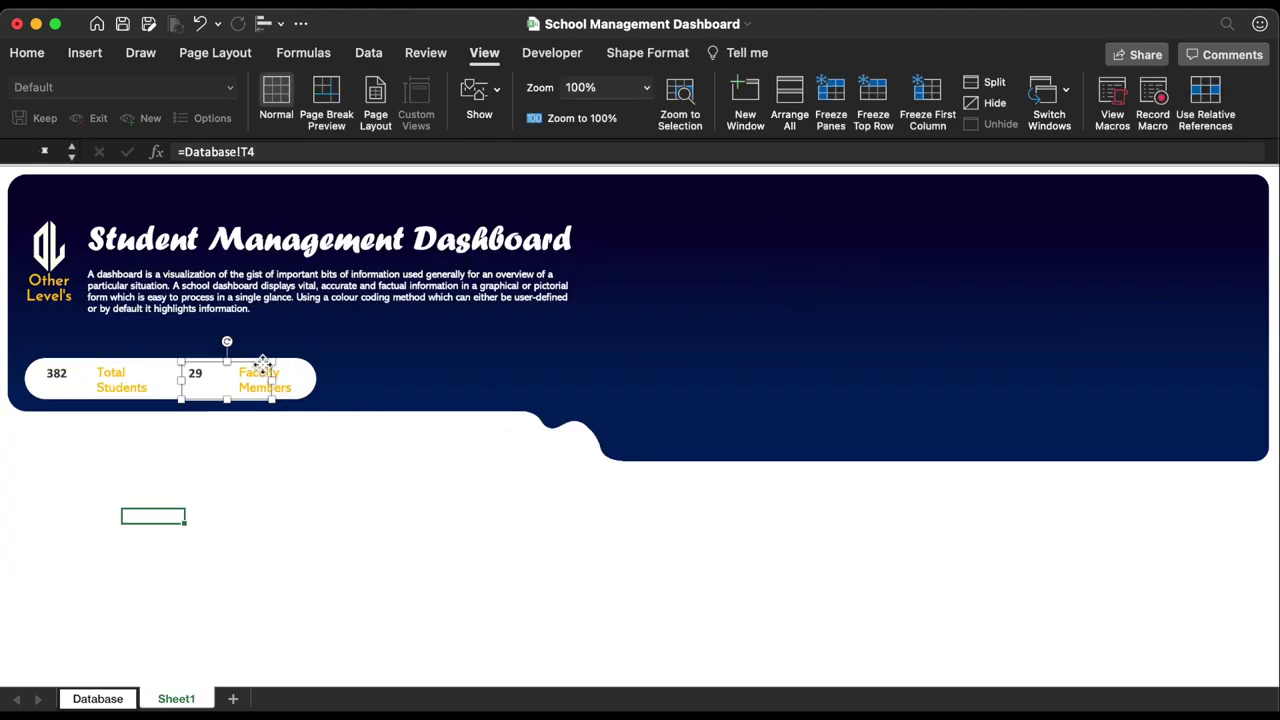
Make both numbers vertically centred, right-aligned, 24 pt Abadi
{"action": "left_click", "coordinate": [62, 373], "text": "shift"}
{"action": "left_click", "coordinate": [40, 56]}
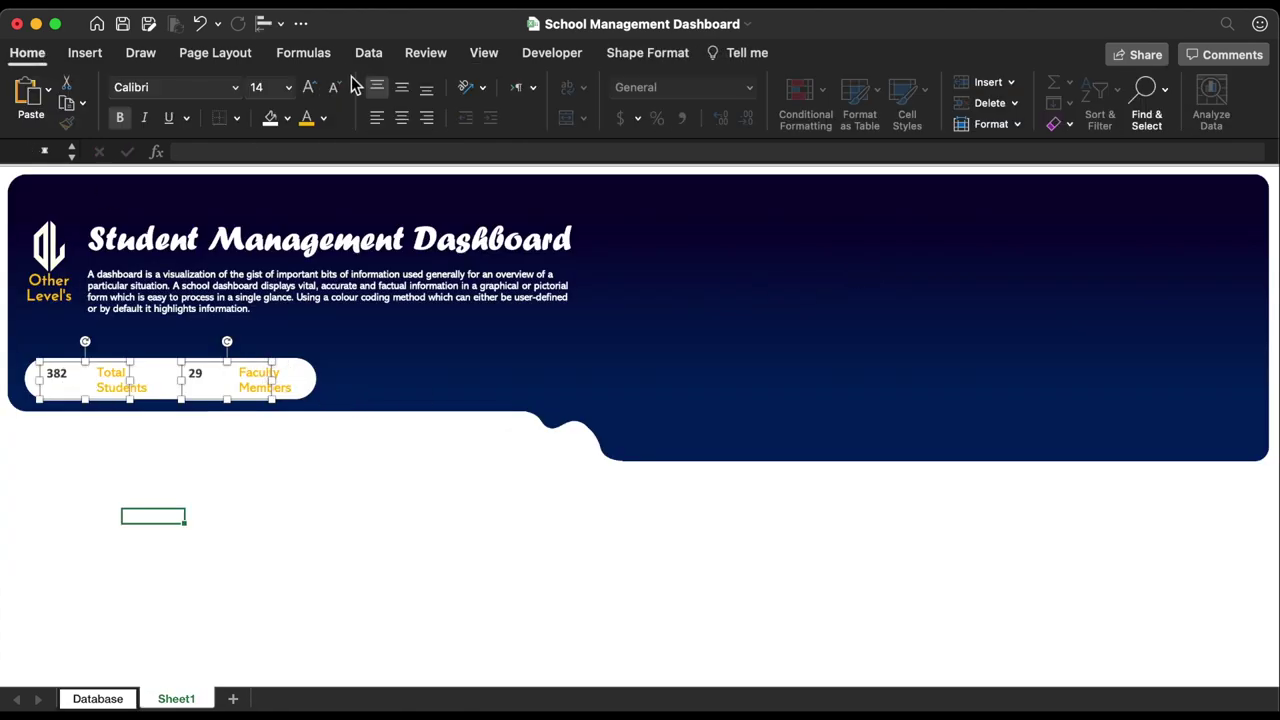
{"action": "left_click", "coordinate": [401, 88]}
{"action": "left_click", "coordinate": [426, 118]}
{"action": "left_click", "coordinate": [288, 88]}
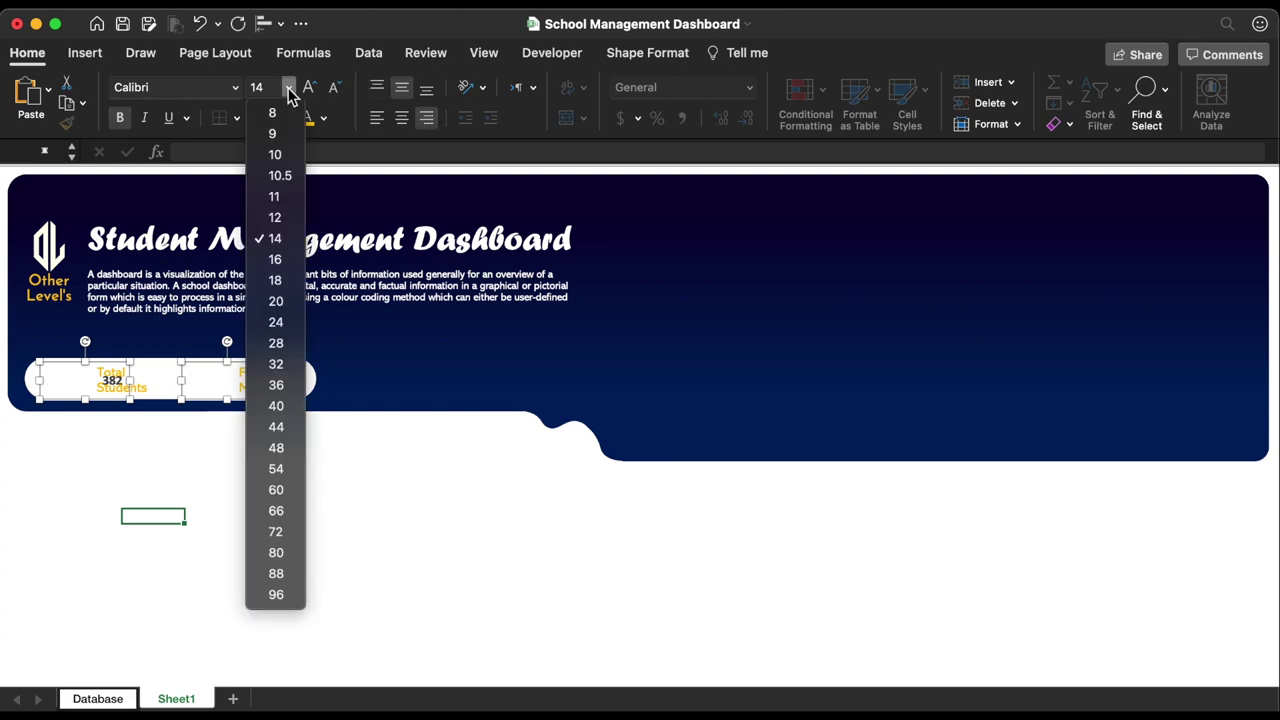
{"action": "left_click", "coordinate": [274, 297]}
{"action": "left_click", "coordinate": [236, 88]}
{"action": "mouse_move", "coordinate": [222, 258]}
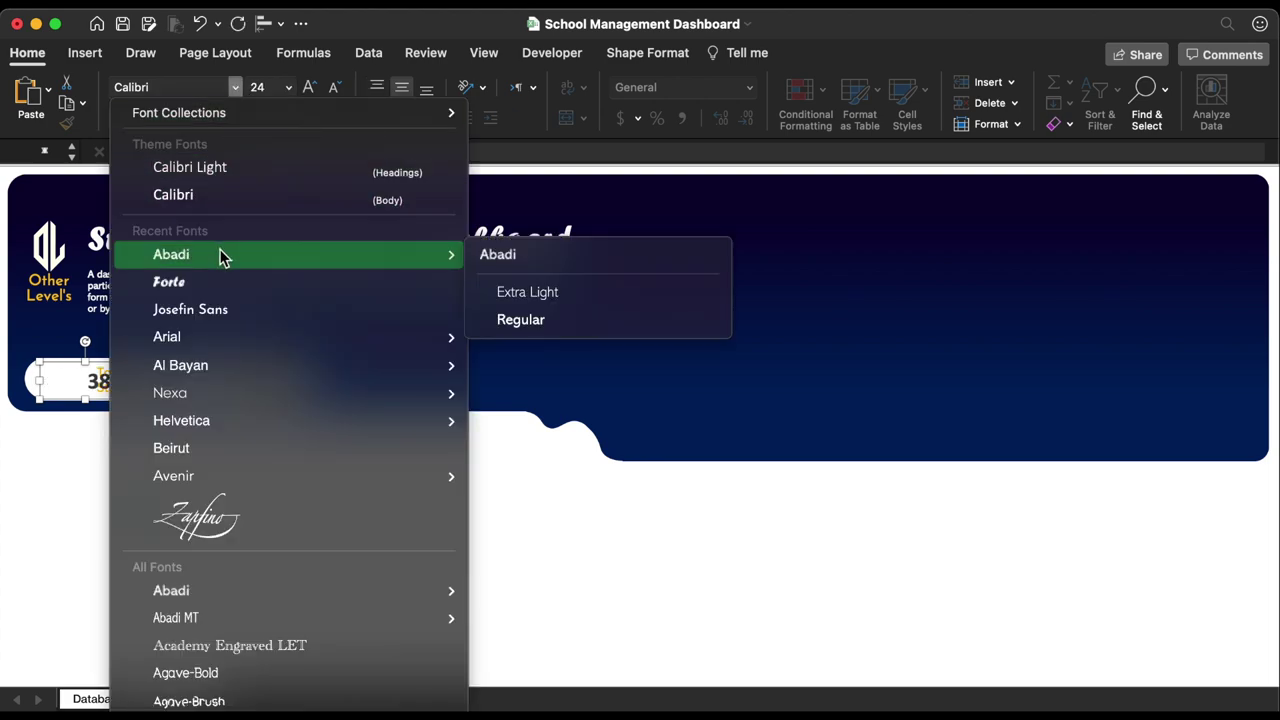
{"action": "left_click", "coordinate": [528, 253]}
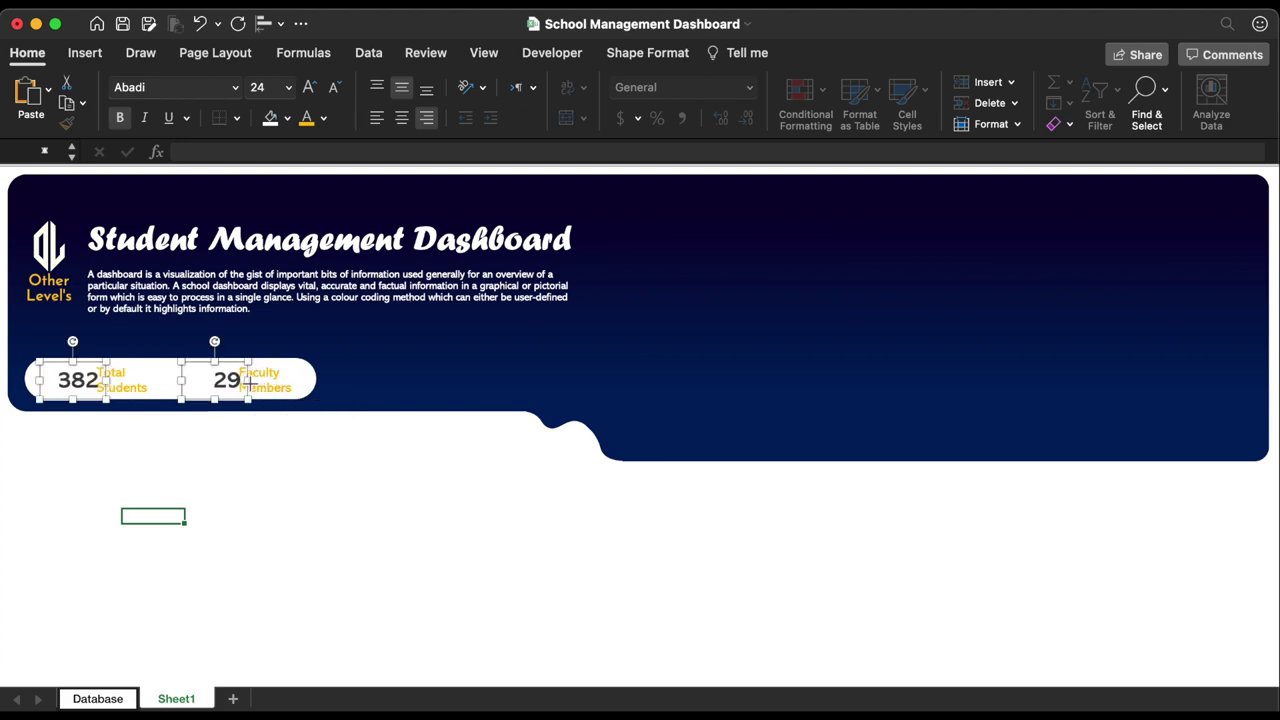
{"action": "left_click", "coordinate": [277, 516]}
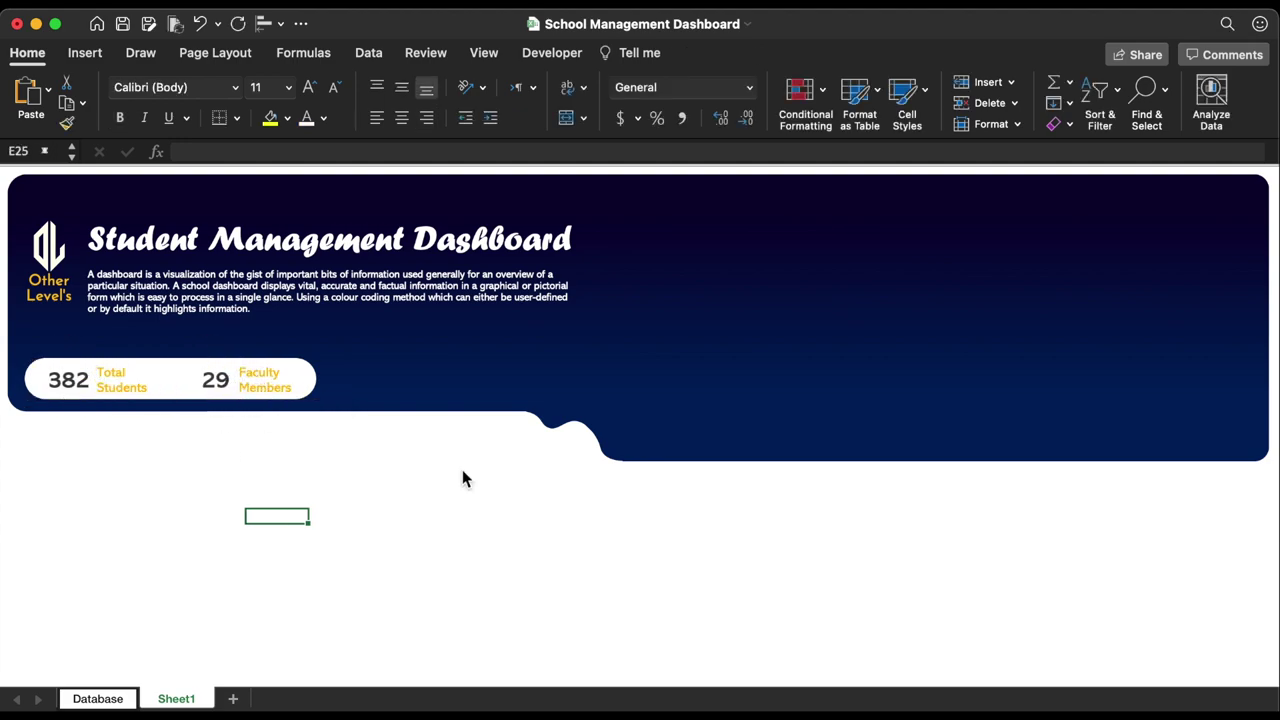
Rename the Sheet1 tab to 'High School dshboard' and reopen its tab menu
{"action": "right_click", "coordinate": [181, 705]}
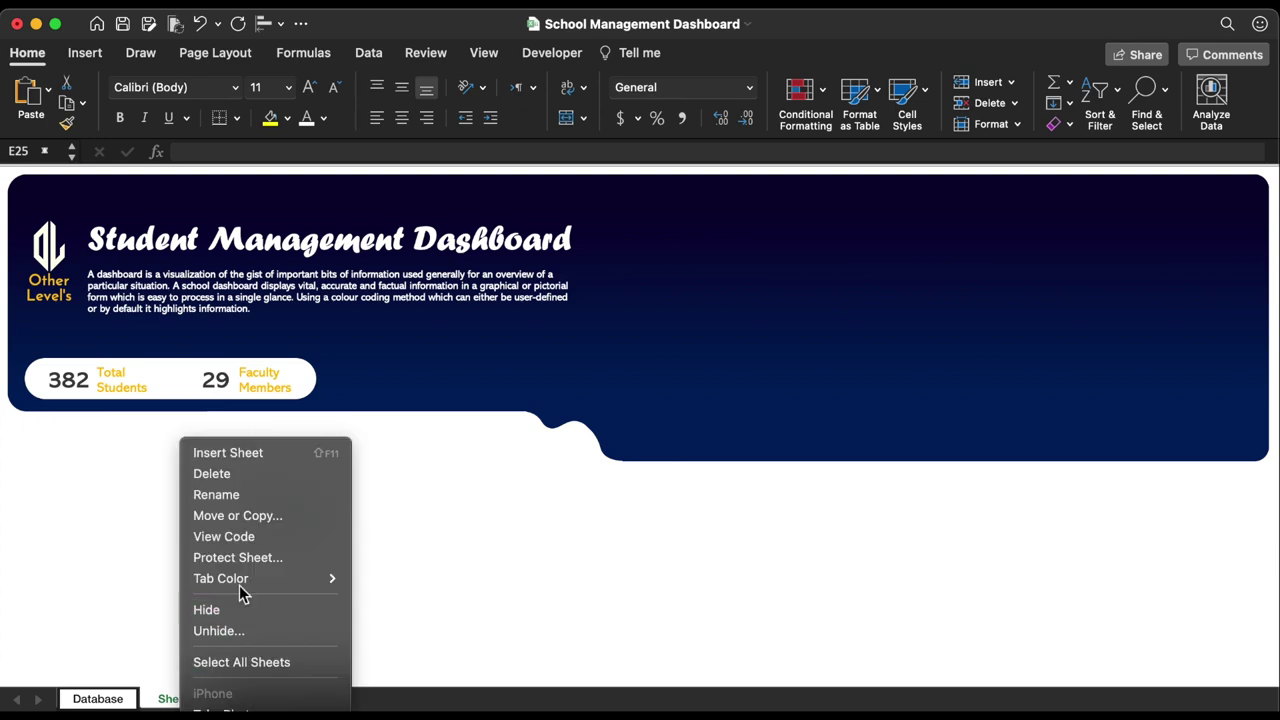
{"action": "left_click", "coordinate": [245, 499]}
{"action": "type", "text": "High"}
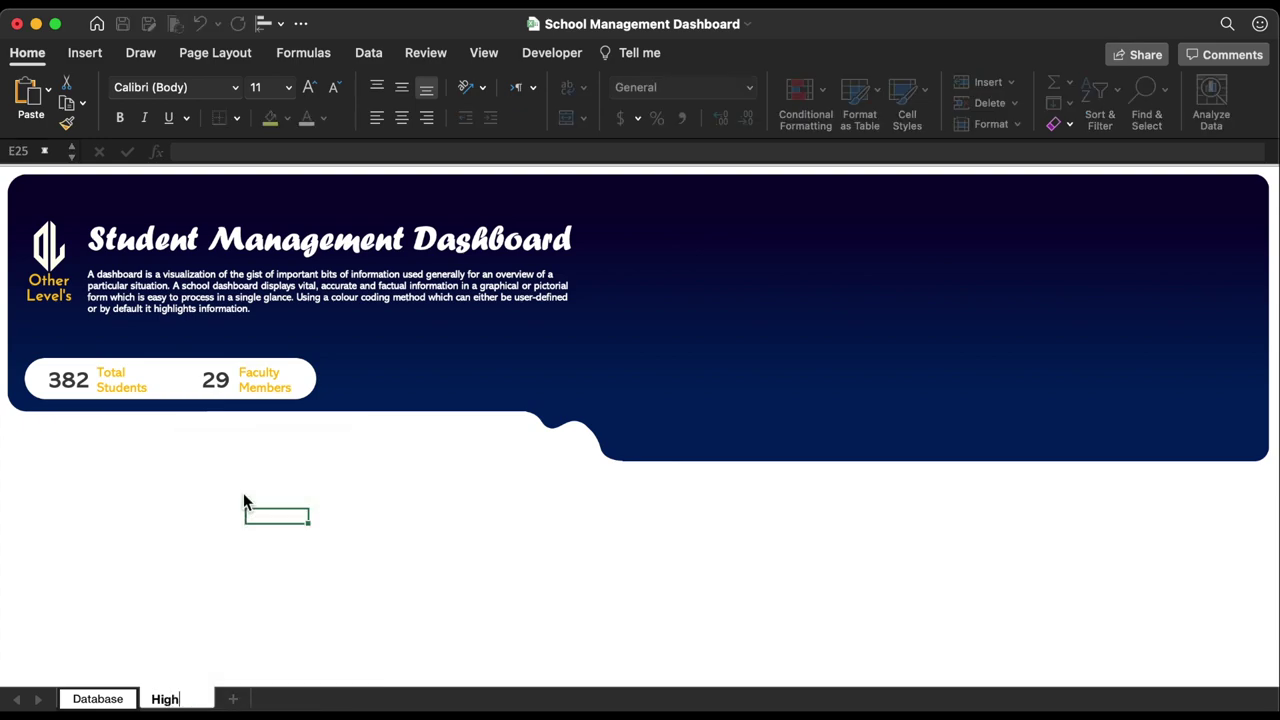
{"action": "type", "text": " School Dashboard"}
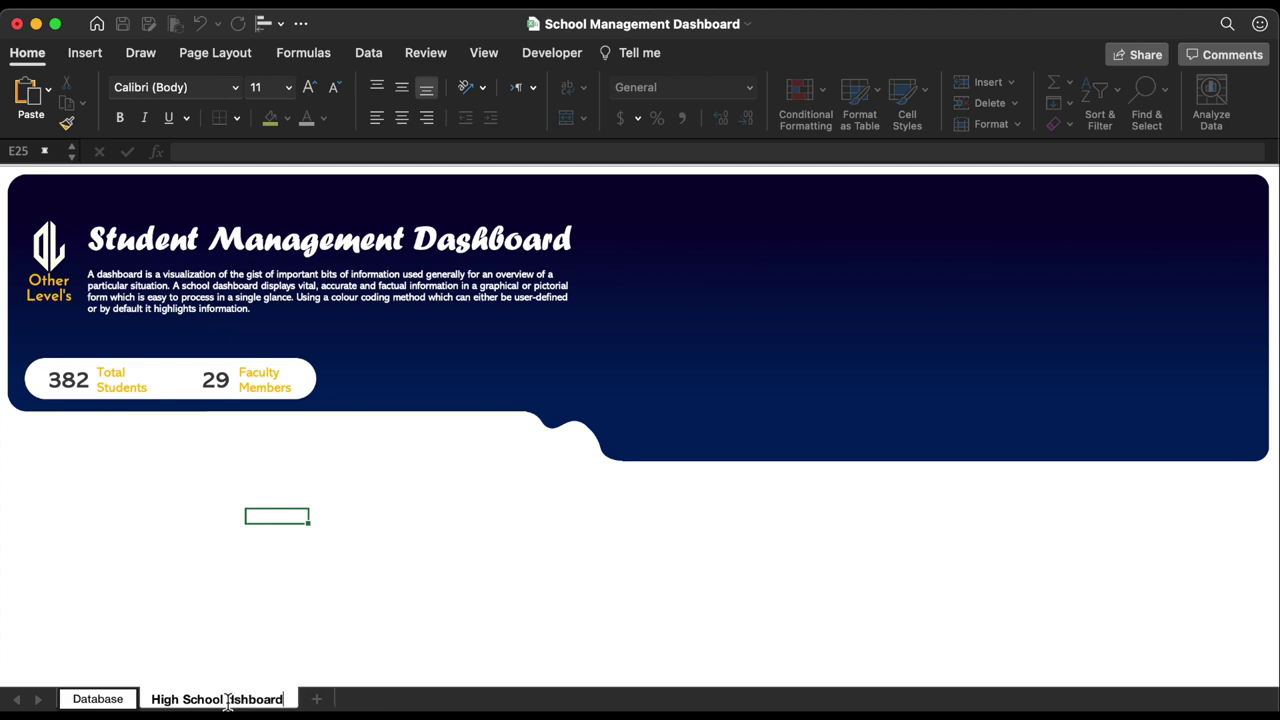
{"action": "key", "text": "Return"}
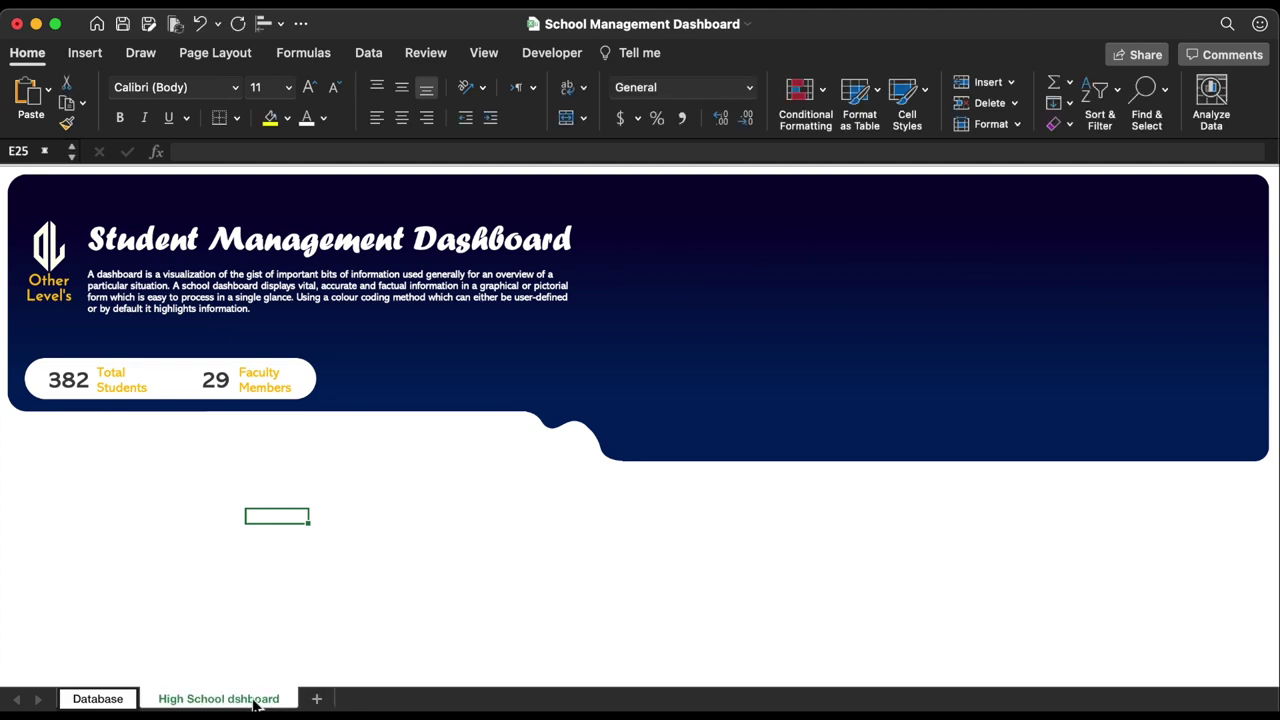
{"action": "right_click", "coordinate": [254, 705]}
Colour the sheet tab purple and duplicate the 29 Faculty Members card to the right
{"action": "mouse_move", "coordinate": [343, 580]}
{"action": "left_click", "coordinate": [587, 694]}
{"action": "left_click", "coordinate": [220, 385]}
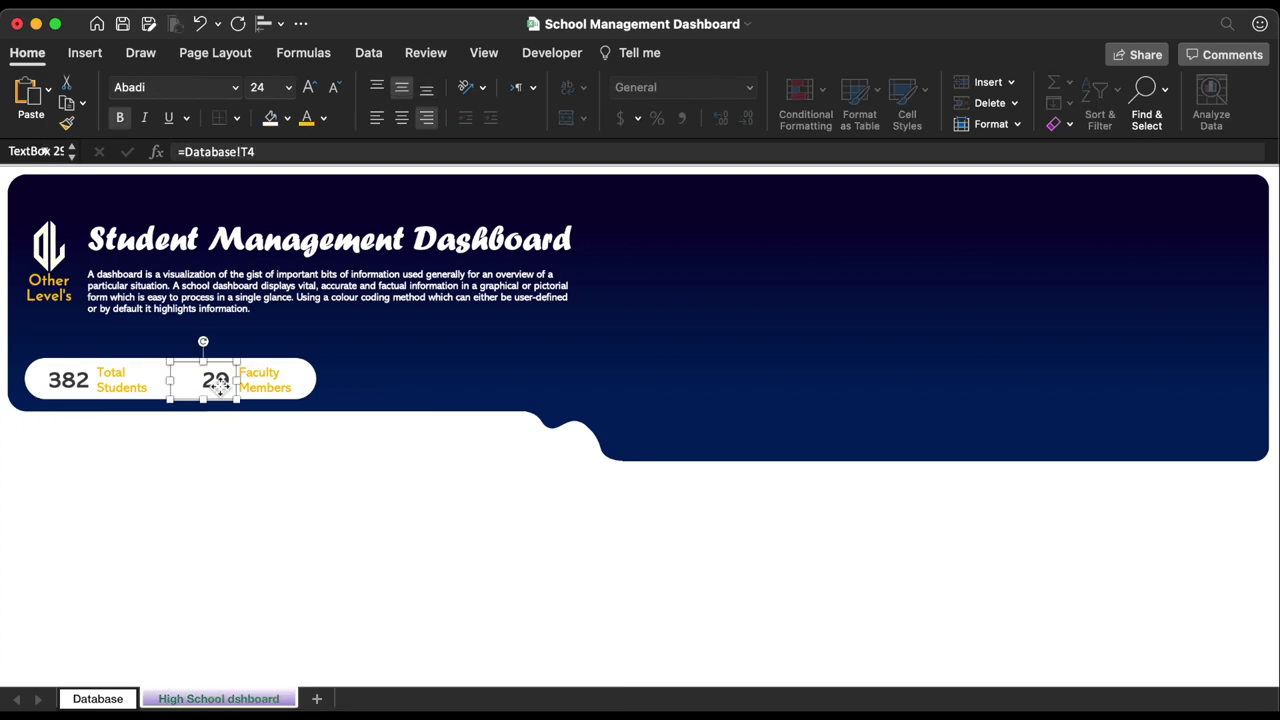
{"action": "left_click", "coordinate": [253, 387], "text": "shift"}
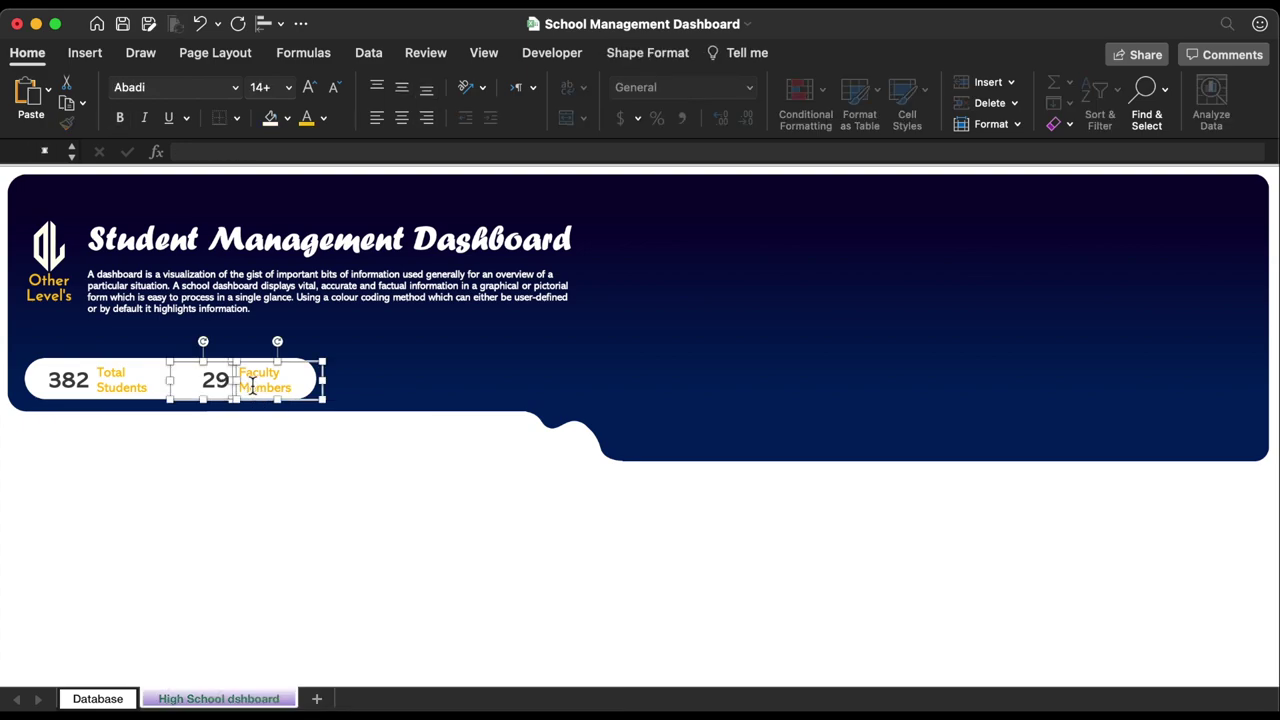
{"action": "left_click_drag", "start_coordinate": [253, 387], "coordinate": [483, 349]}
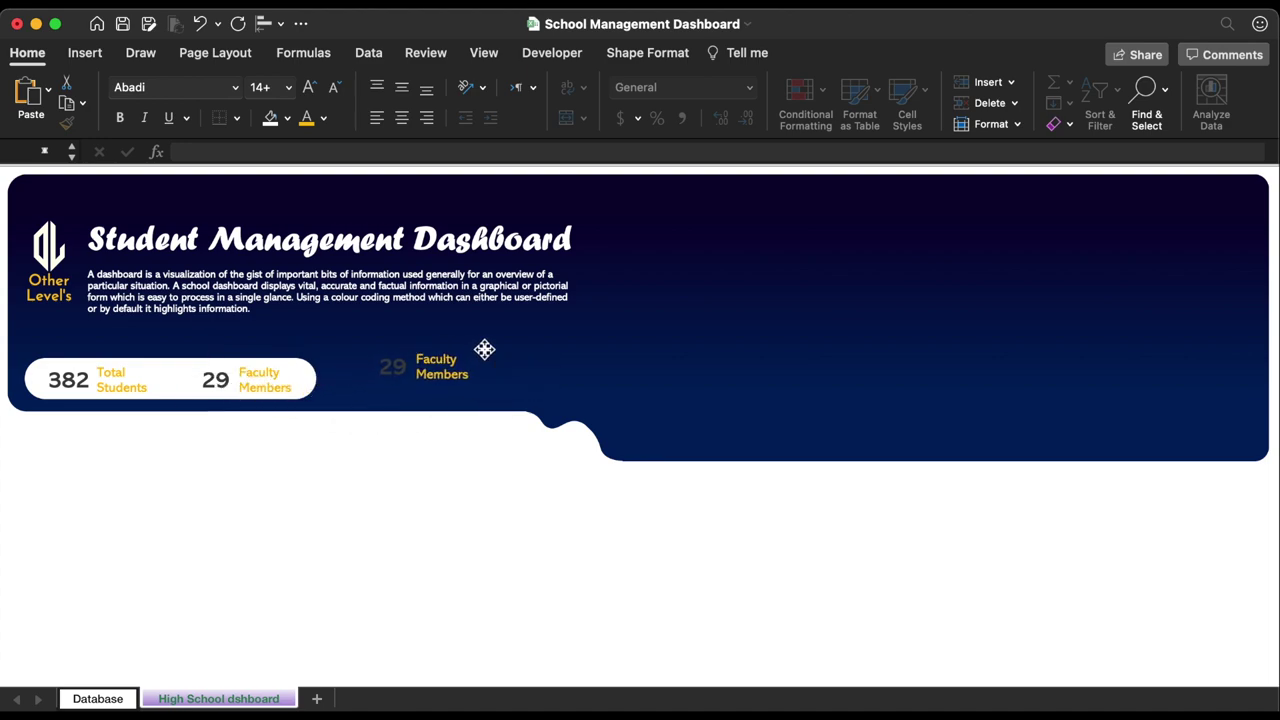
Relabel the copied card 'Bus Transportation' and move the label below the number
{"action": "triple_click", "coordinate": [492, 367]}
{"action": "type", "text": "Bus Transportation"}
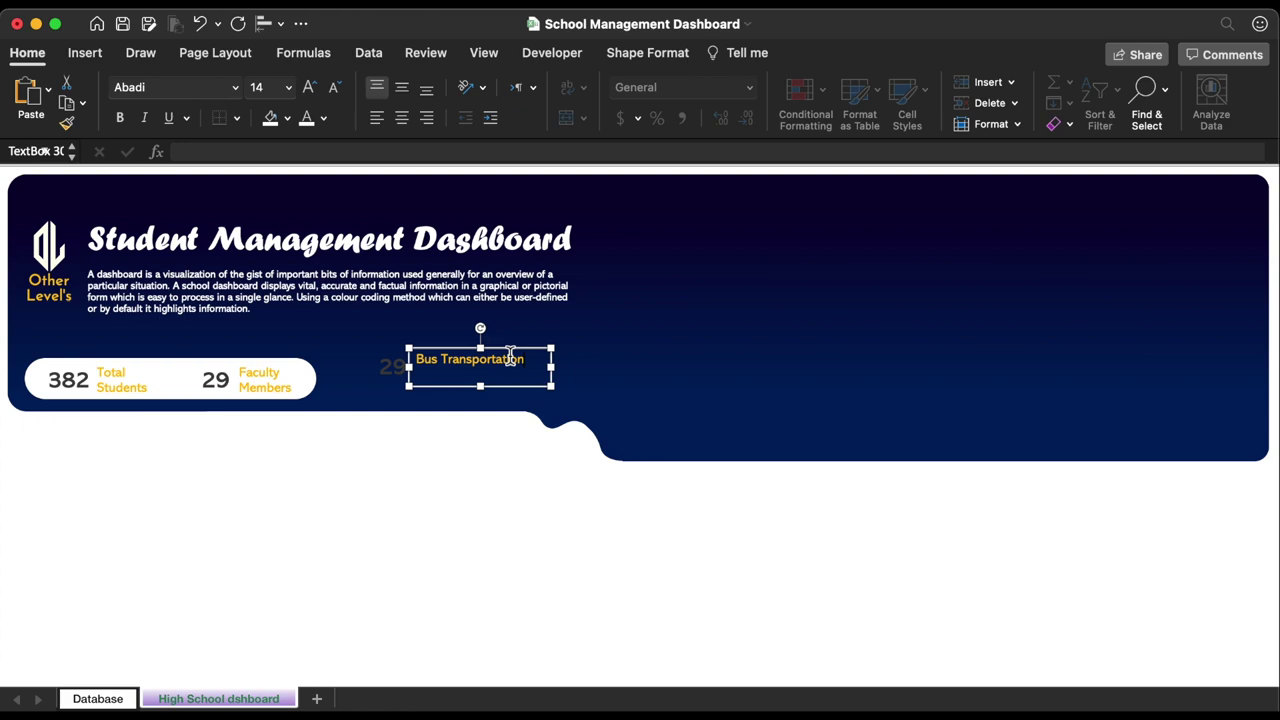
{"action": "mouse_move", "coordinate": [511, 358]}
{"action": "left_mouse_down"}
{"action": "mouse_move", "coordinate": [523, 366]}
{"action": "mouse_move", "coordinate": [497, 377]}
{"action": "left_mouse_up"}
Link the copied number box to =Database!Y4, the High School bus count of 336
{"action": "left_click", "coordinate": [410, 358]}
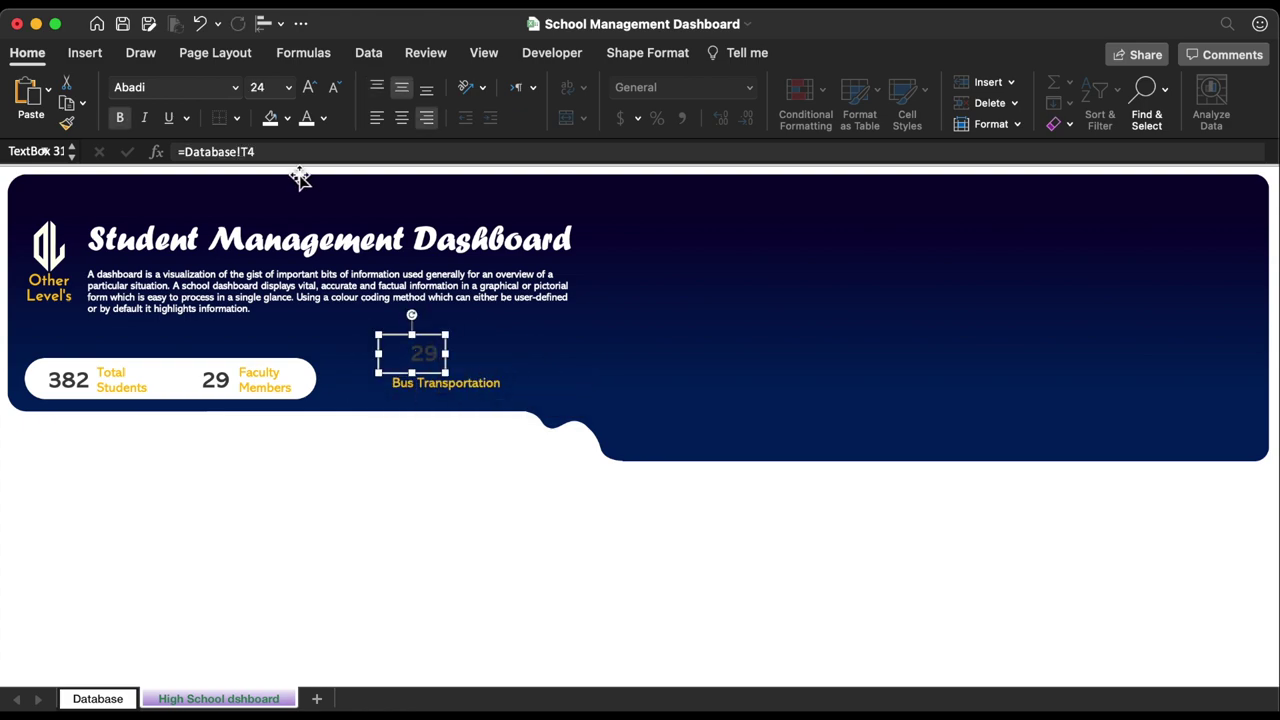
{"action": "left_click", "coordinate": [273, 152]}
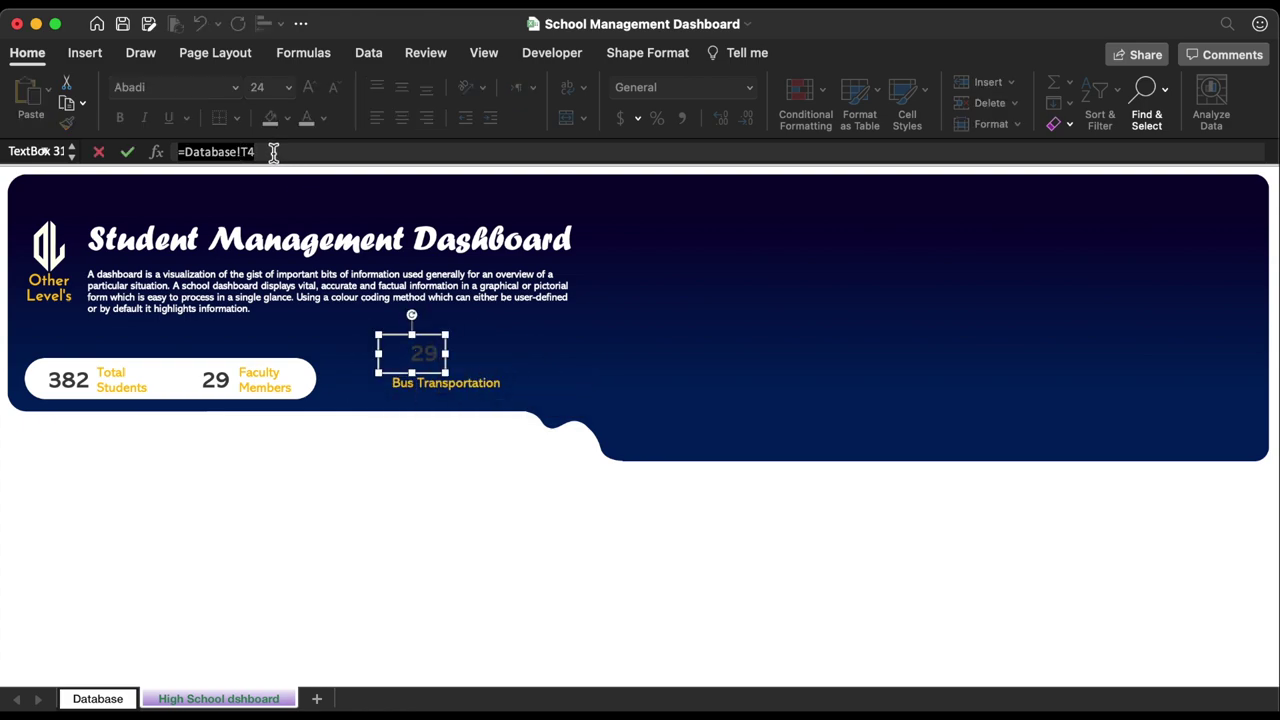
{"action": "type", "text": "="}
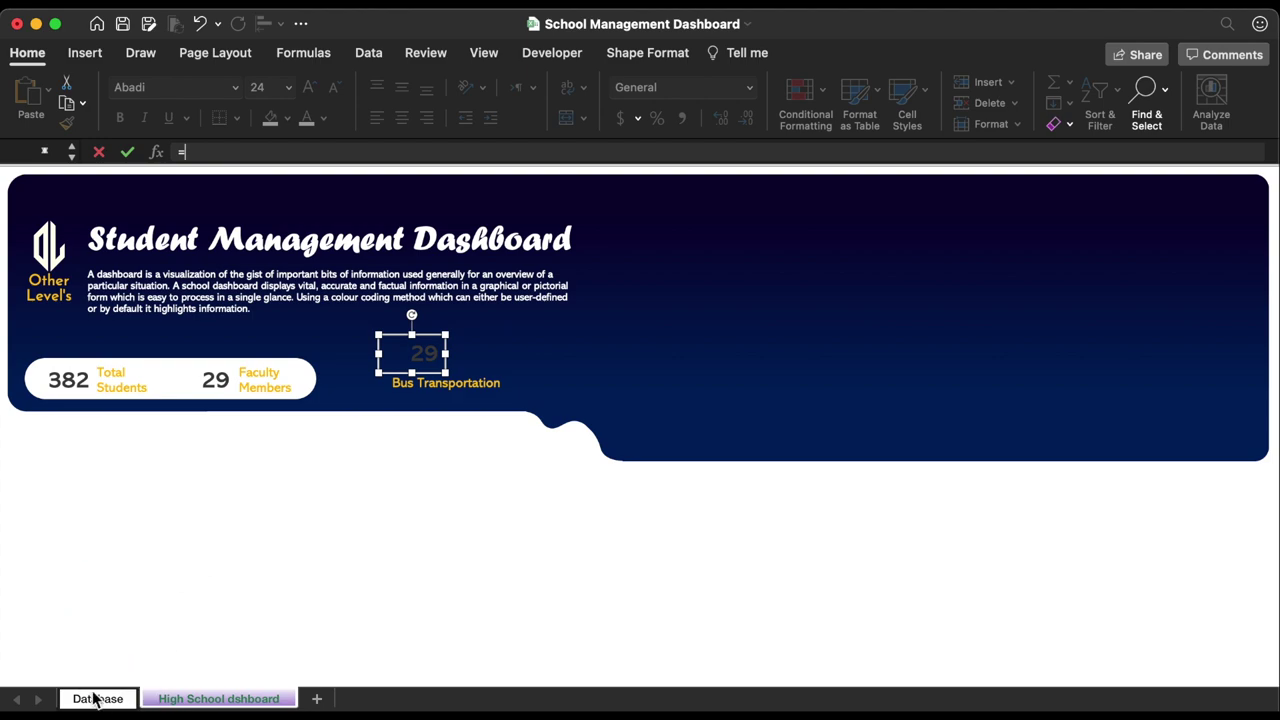
{"action": "left_click", "coordinate": [99, 699]}
{"action": "scroll", "coordinate": [551, 486], "scroll_direction": "right", "scroll_amount": 5}
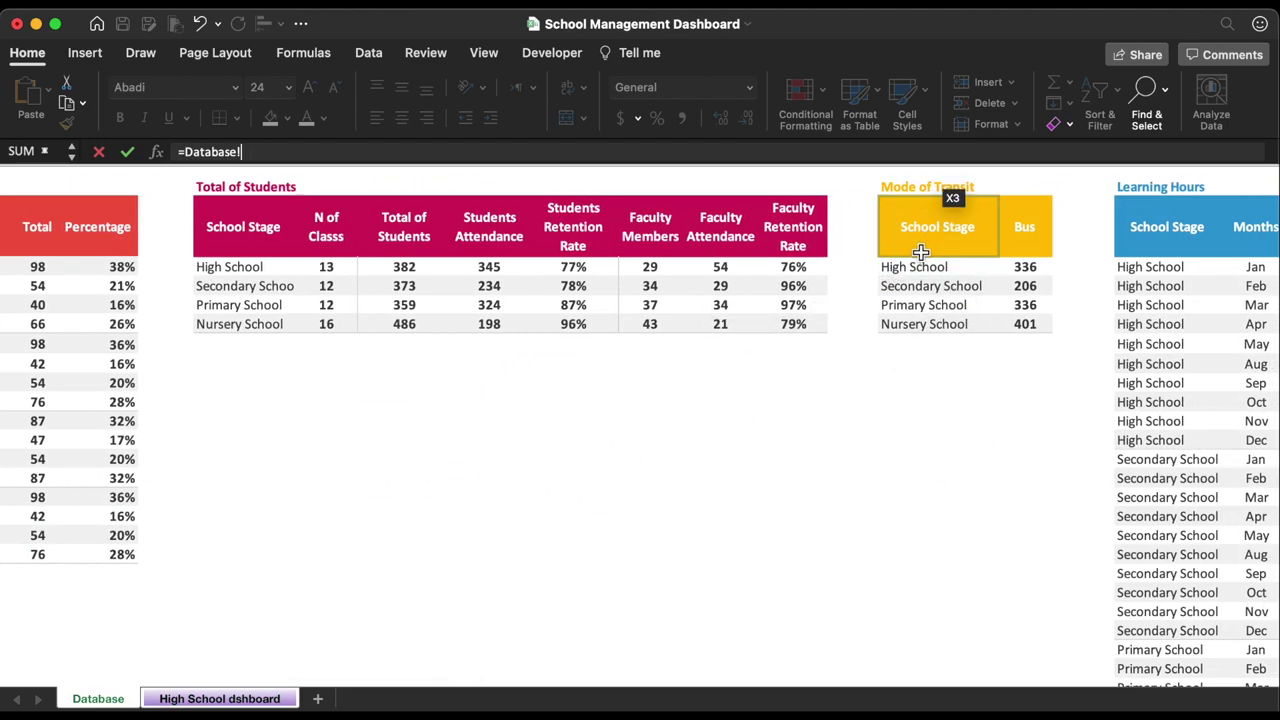
{"action": "left_click", "coordinate": [1024, 268]}
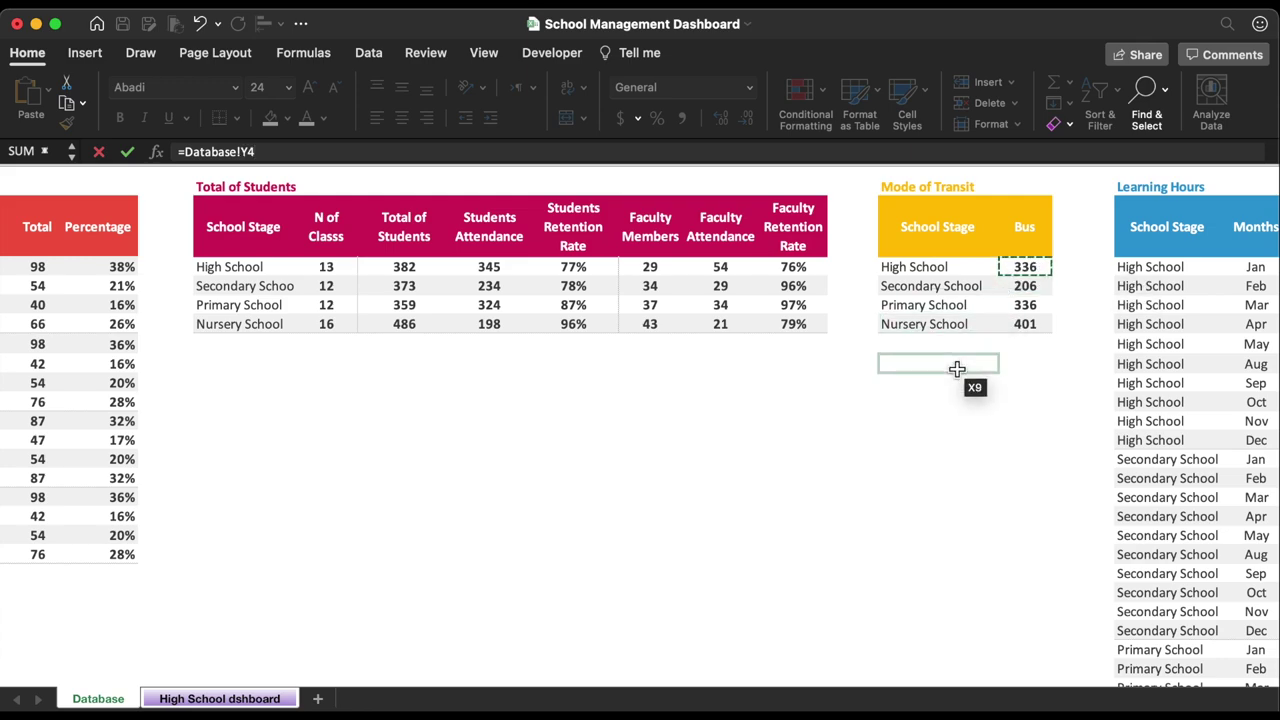
{"action": "key", "text": "Return"}
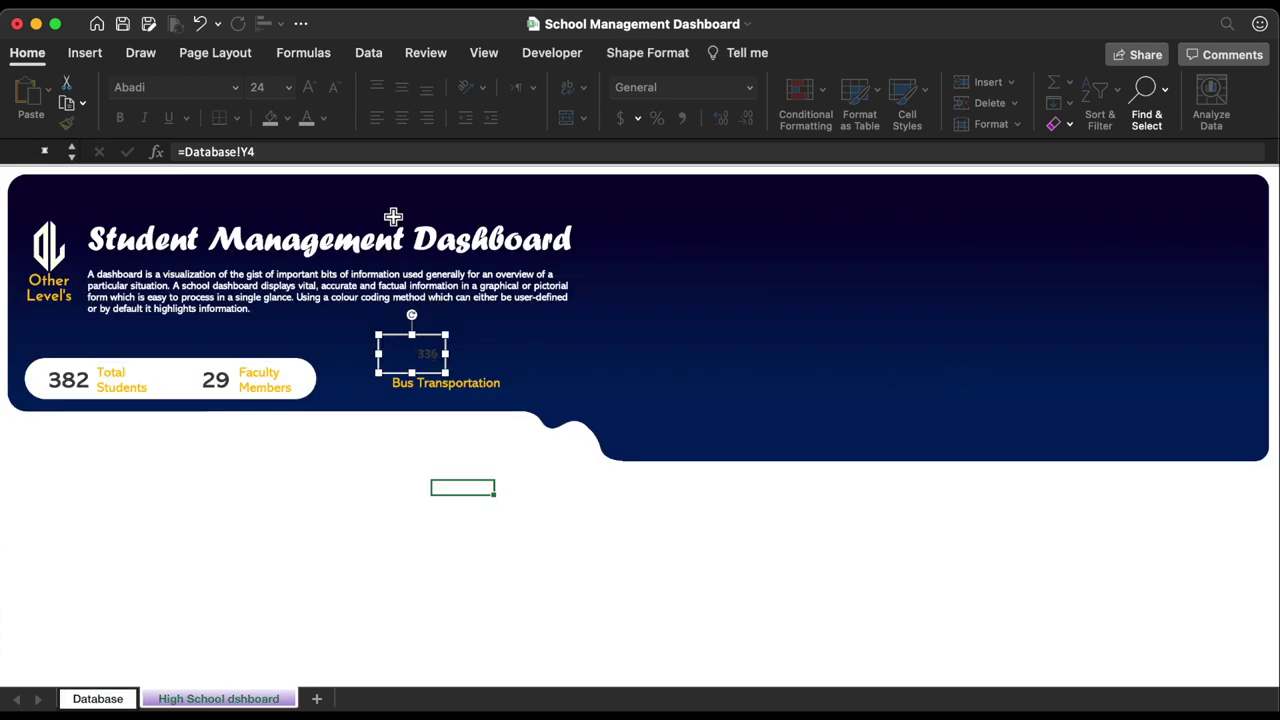
Make the 336 figure 24 pt, not bold, Abadi, and nudge it slightly
{"action": "left_click", "coordinate": [288, 87]}
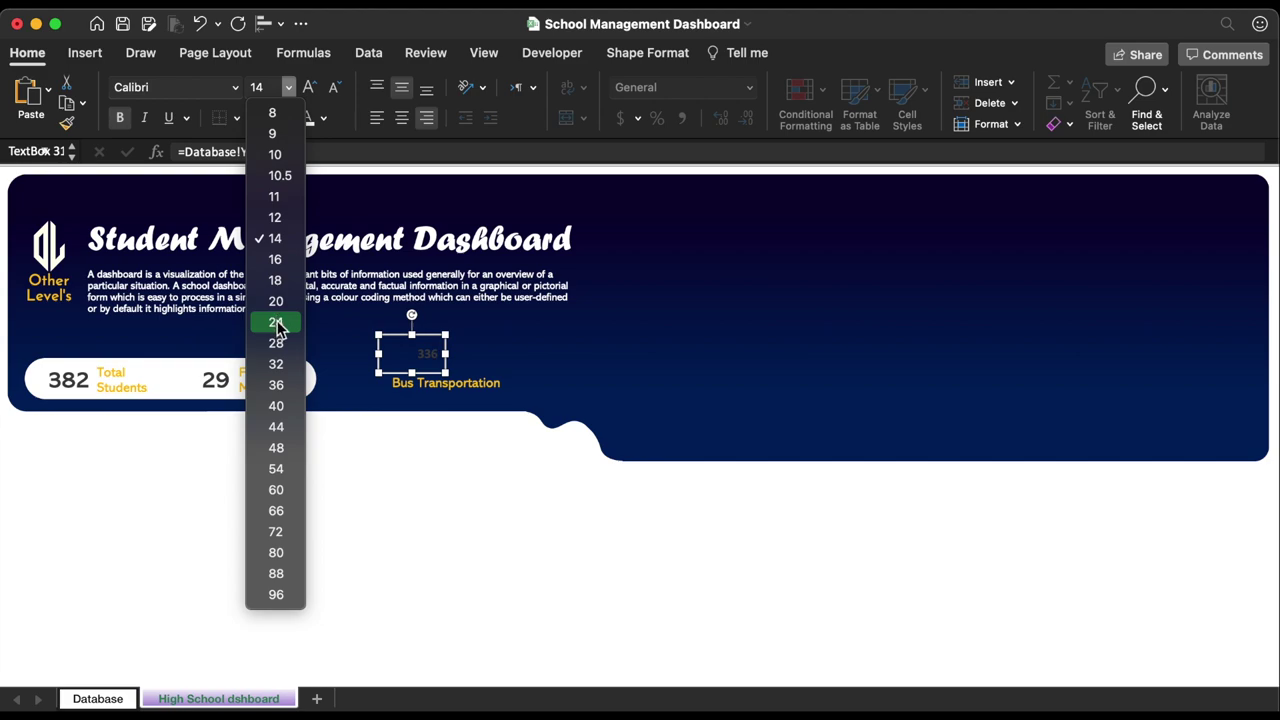
{"action": "left_click", "coordinate": [276, 322]}
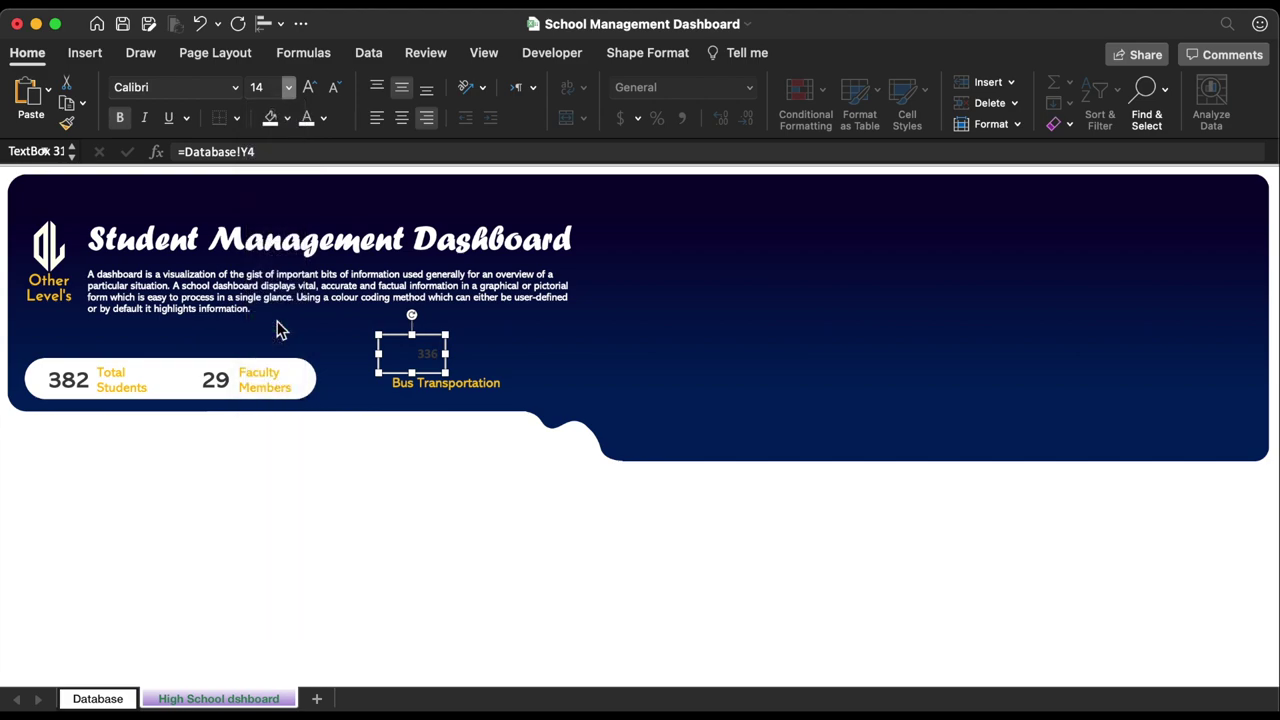
{"action": "left_click", "coordinate": [121, 118]}
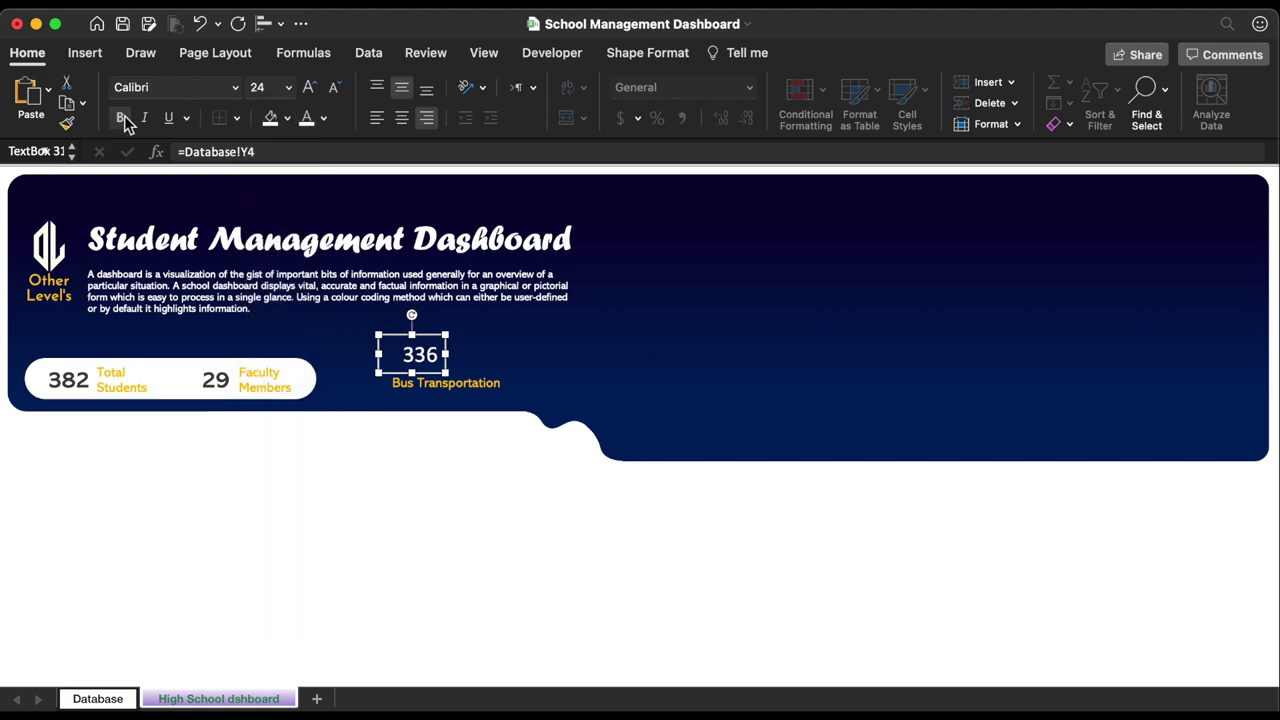
{"action": "left_click", "coordinate": [235, 87]}
{"action": "mouse_move", "coordinate": [192, 258]}
{"action": "key", "text": "Escape"}
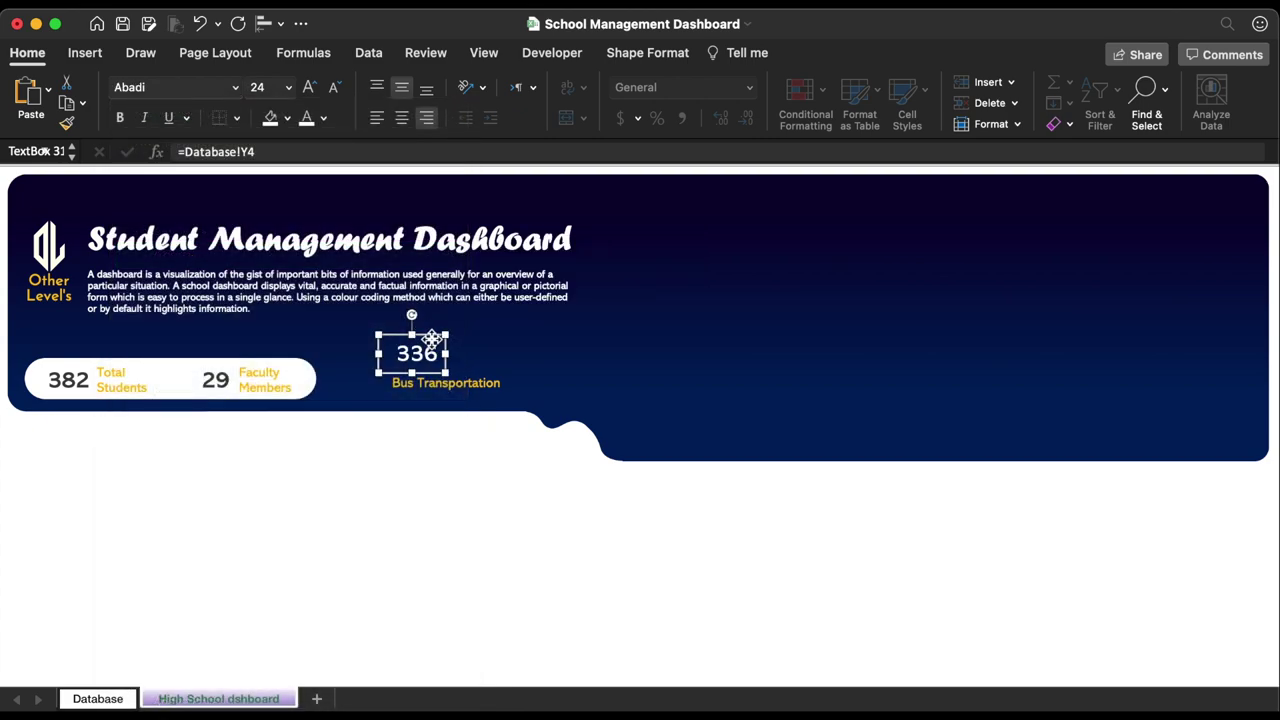
{"action": "left_click_drag", "start_coordinate": [431, 340], "coordinate": [426, 344]}
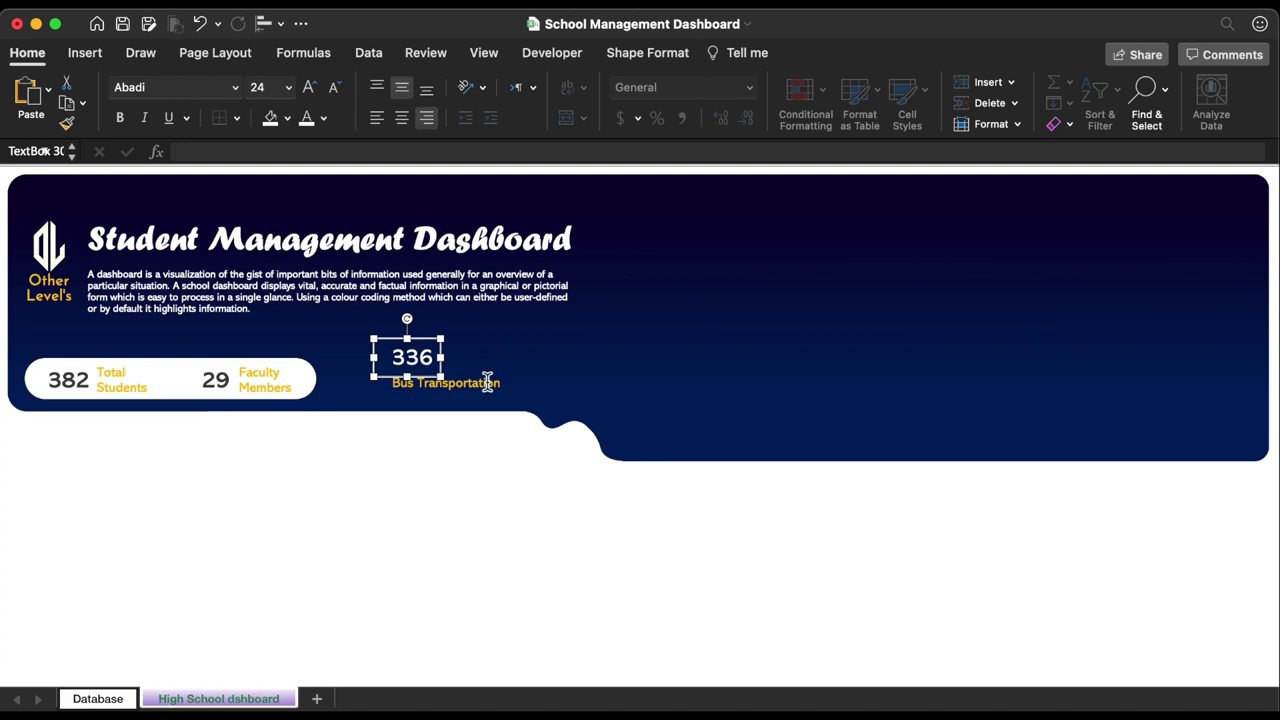
Set Bus Transportation to 16 pt and copy it beside 336 as an 8 pt 'Studens' caption
{"action": "left_click", "coordinate": [487, 384]}
{"action": "left_click", "coordinate": [309, 87]}
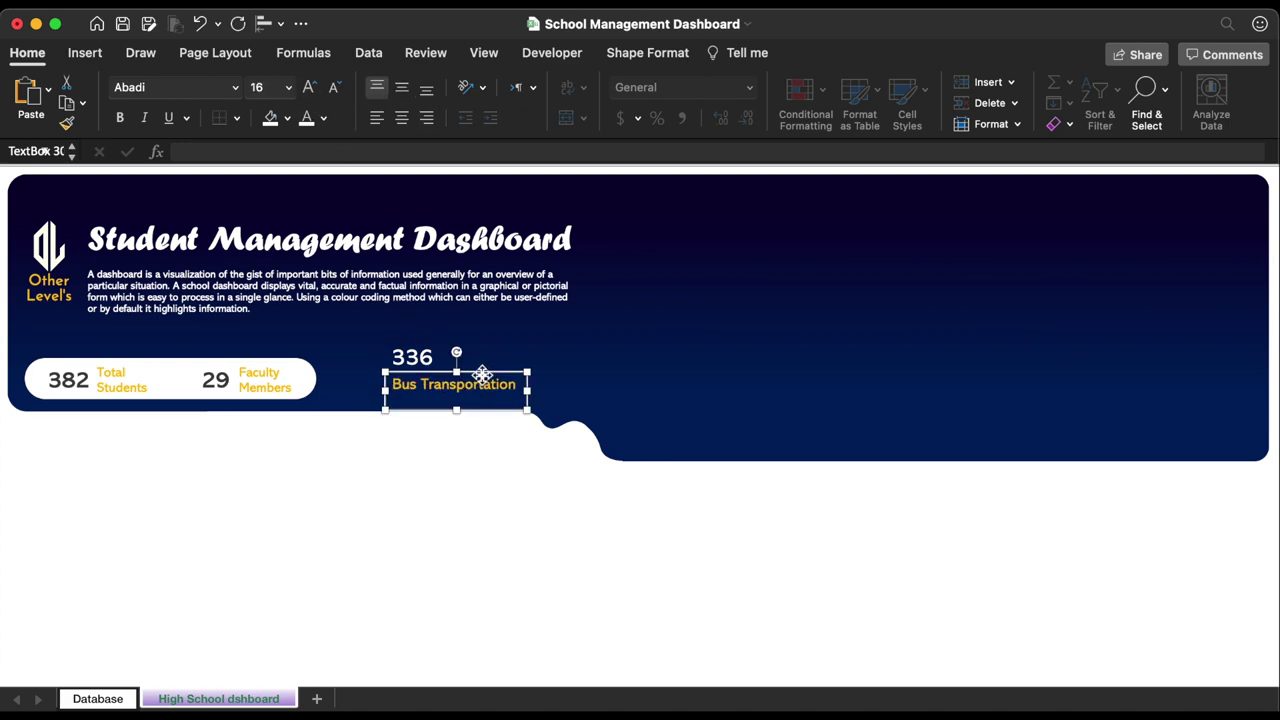
{"action": "left_click_drag", "start_coordinate": [480, 374], "coordinate": [545, 353]}
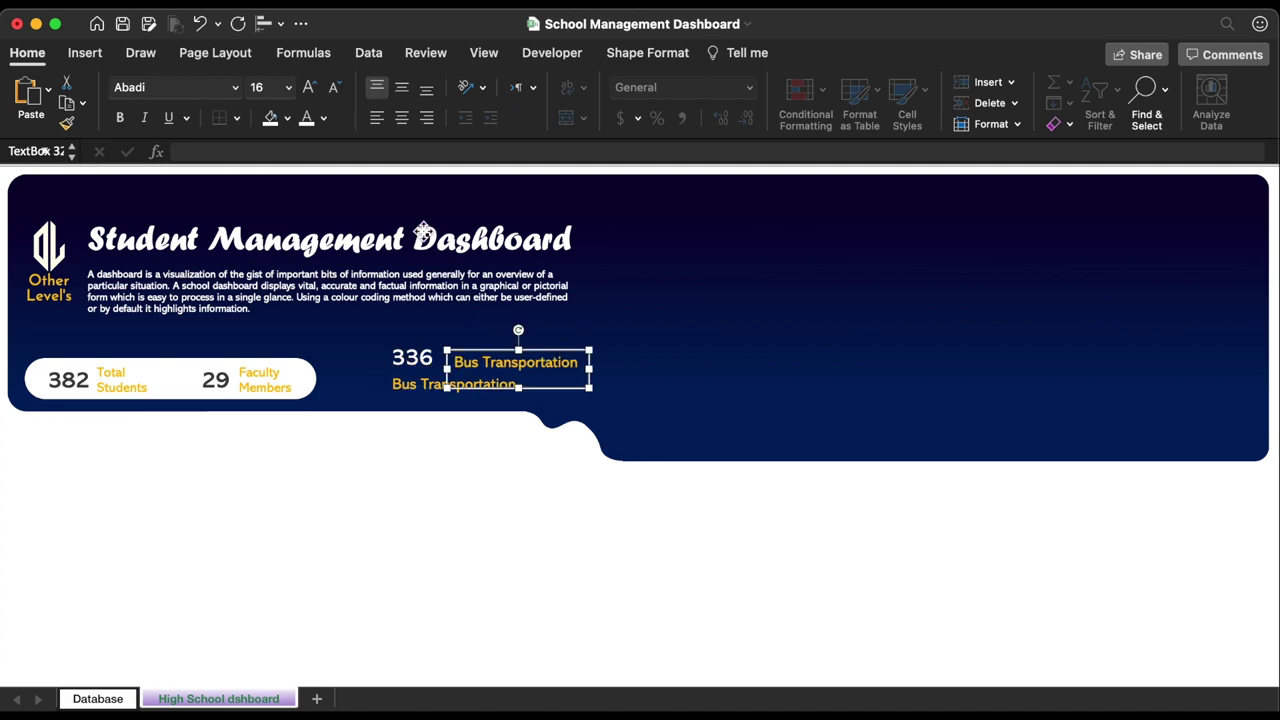
{"action": "left_click", "coordinate": [289, 88]}
{"action": "left_click", "coordinate": [292, 112]}
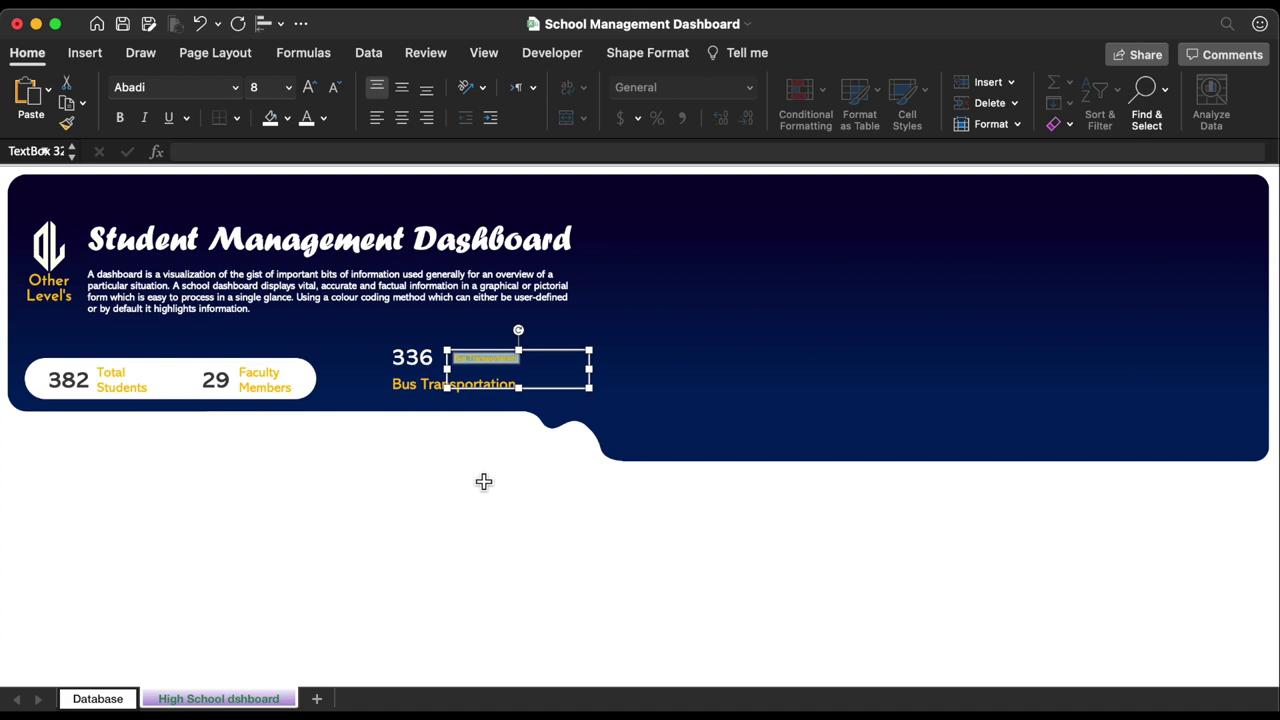
{"action": "type", "text": "Studens"}
{"action": "left_click_drag", "start_coordinate": [589, 387], "coordinate": [521, 369]}
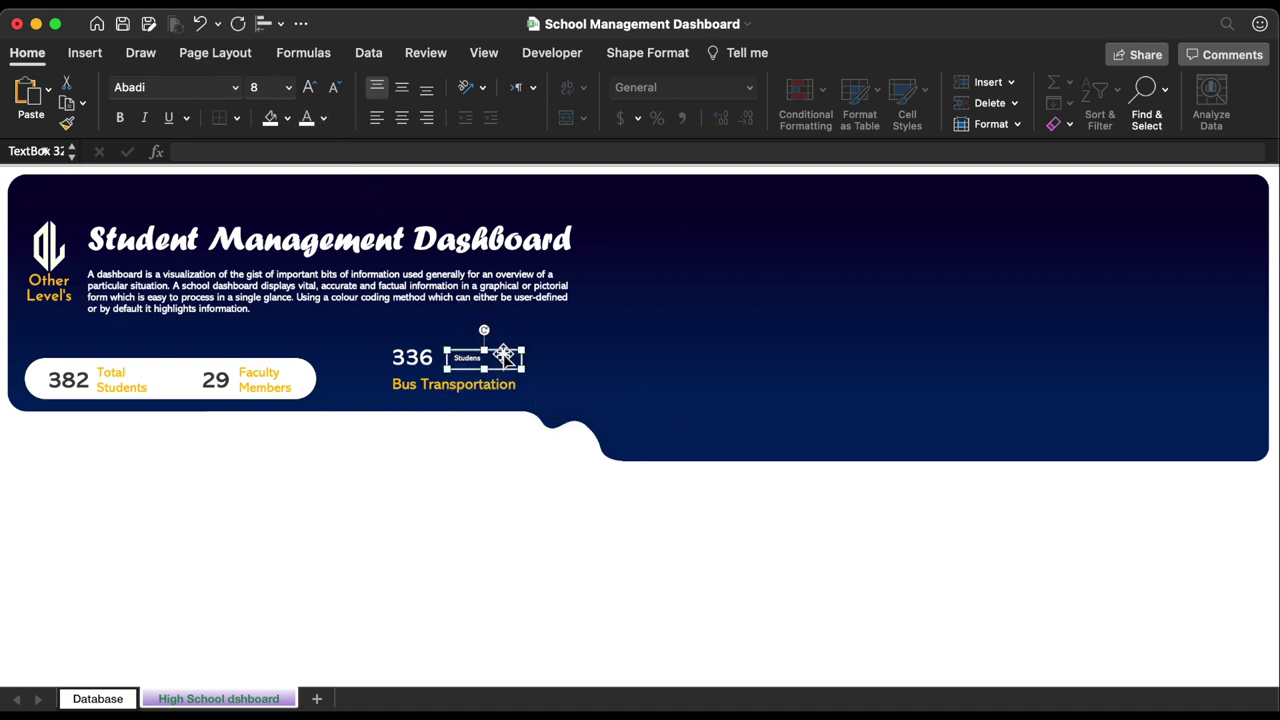
{"action": "left_click_drag", "start_coordinate": [504, 354], "coordinate": [489, 357]}
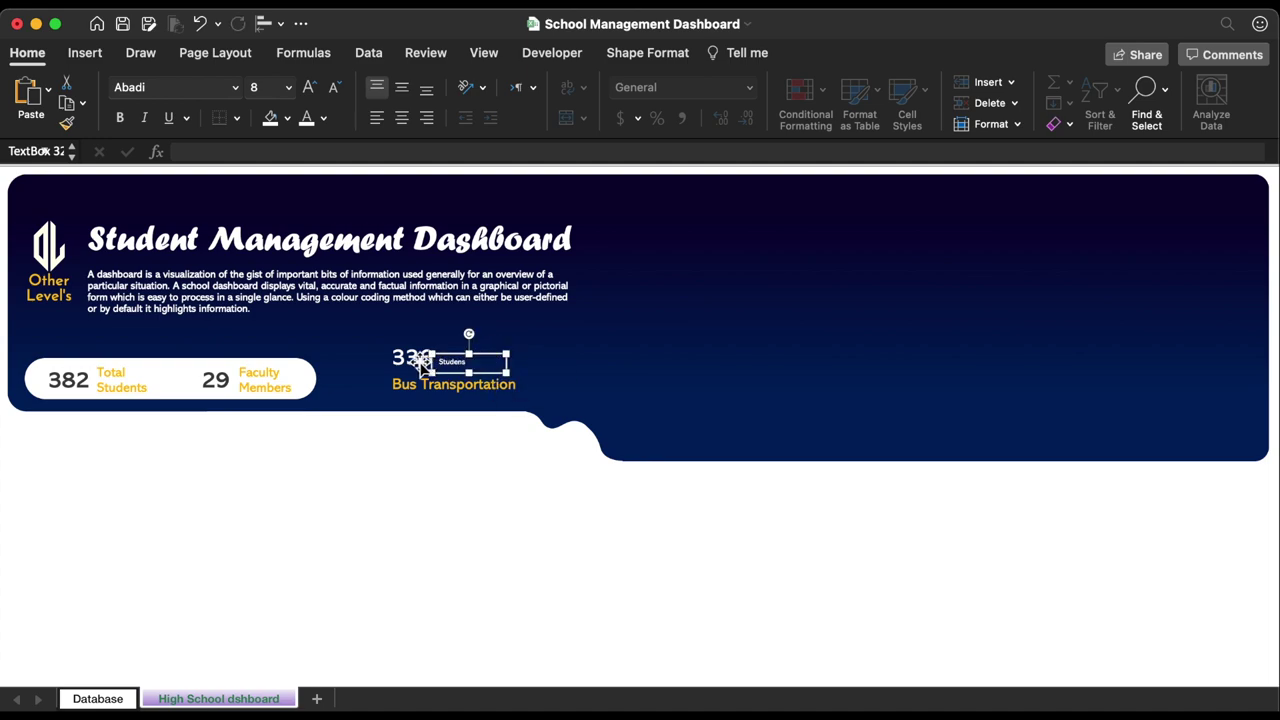
Group 336 with the Studens caption, then group them with the Bus Transportation label
{"action": "left_click", "coordinate": [420, 362], "text": "shift"}
{"action": "right_click", "coordinate": [412, 356]}
{"action": "mouse_move", "coordinate": [490, 447]}
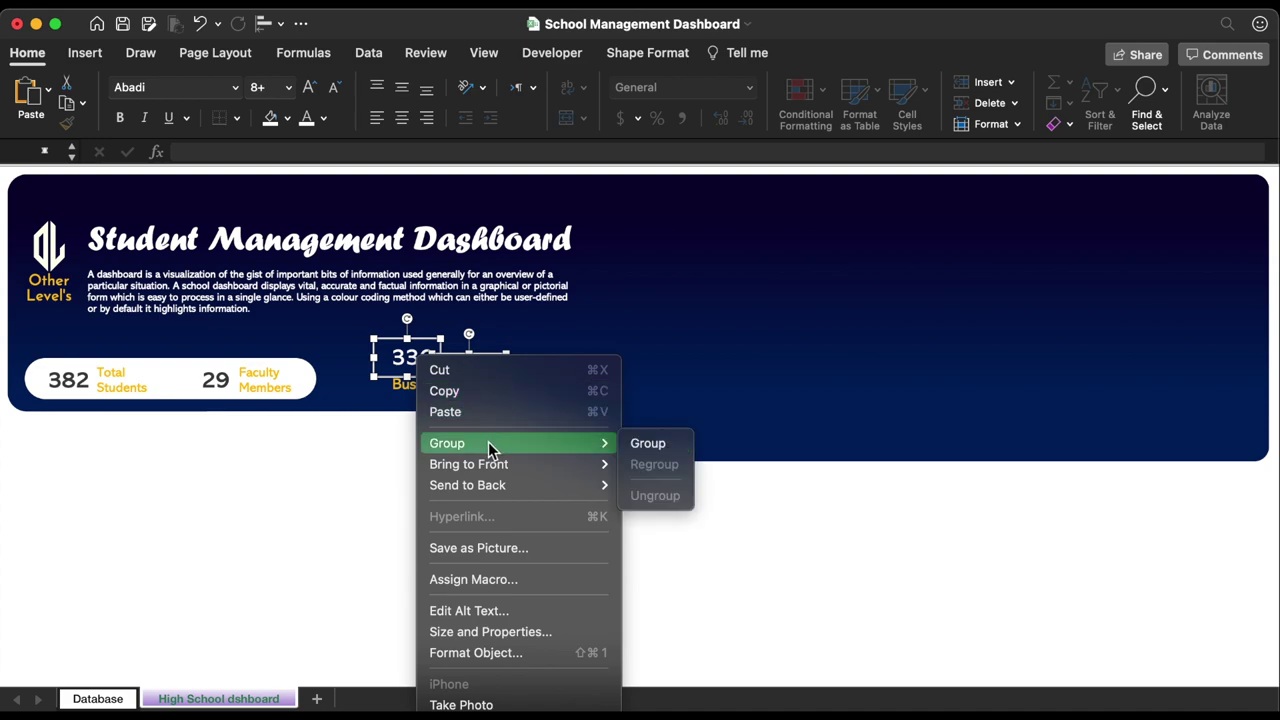
{"action": "left_click", "coordinate": [646, 445]}
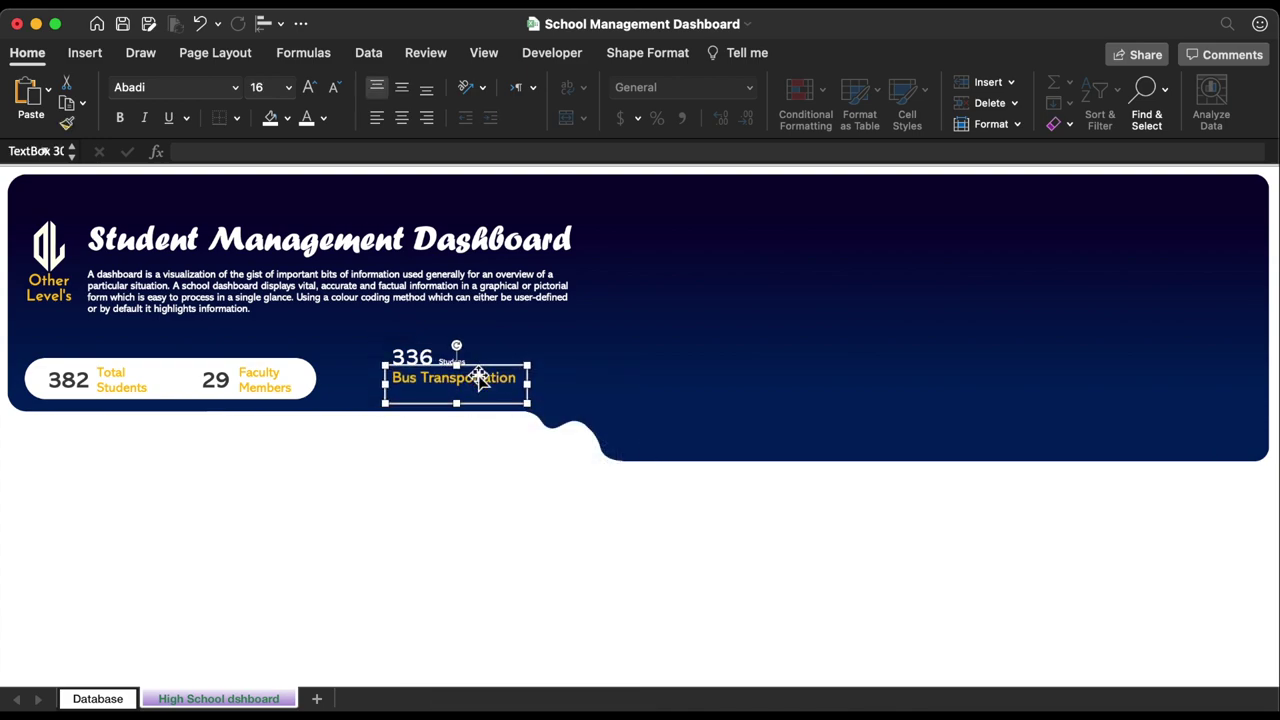
{"action": "left_click", "coordinate": [414, 352], "text": "shift"}
{"action": "right_click", "coordinate": [416, 361]}
{"action": "mouse_move", "coordinate": [470, 434]}
{"action": "left_click", "coordinate": [648, 450]}
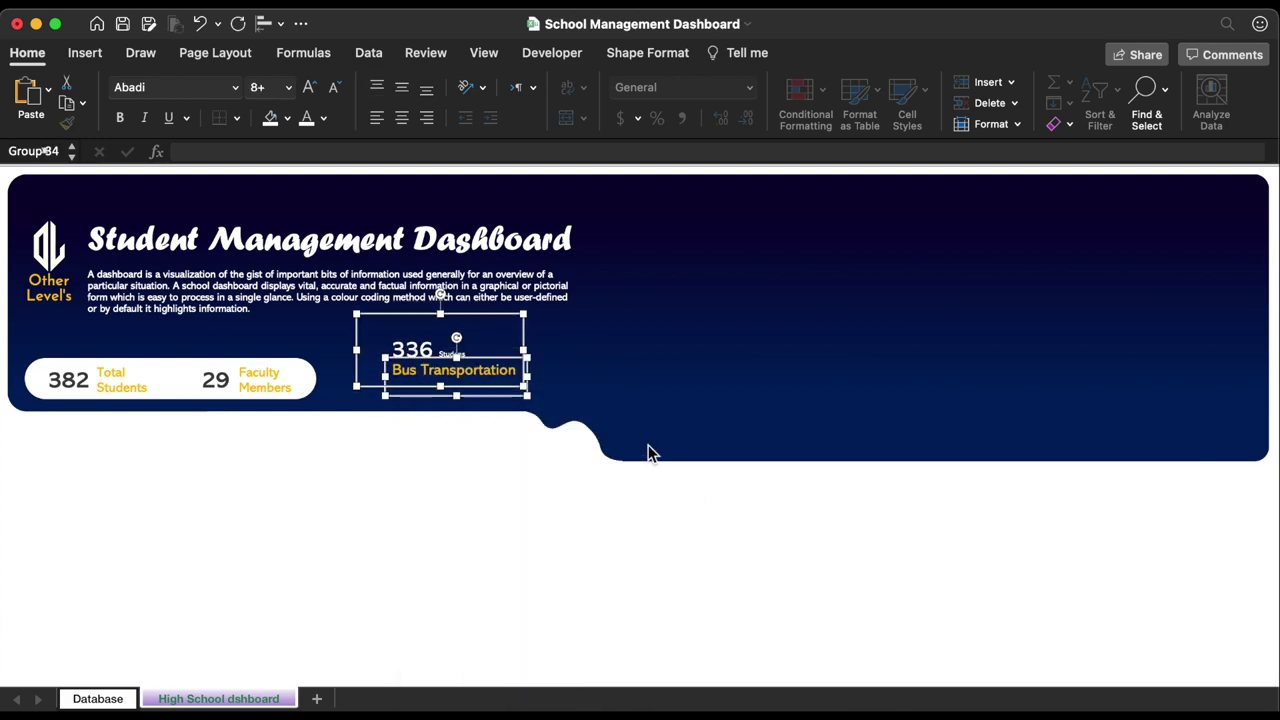
Insert the yellow school bus stock illustration found by searching 'bus' under Illustrations
{"action": "left_click", "coordinate": [531, 511]}
{"action": "left_click", "coordinate": [85, 52]}
{"action": "left_click", "coordinate": [293, 92]}
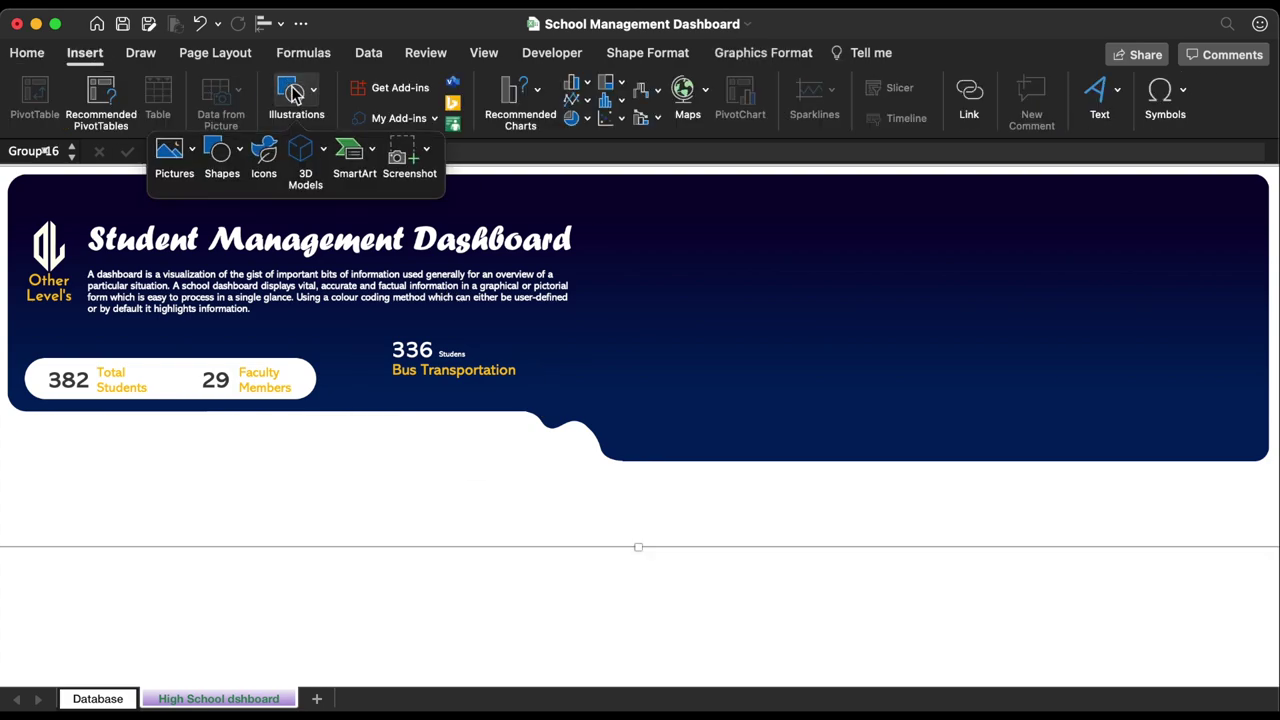
{"action": "left_click", "coordinate": [163, 180]}
{"action": "left_click", "coordinate": [240, 225]}
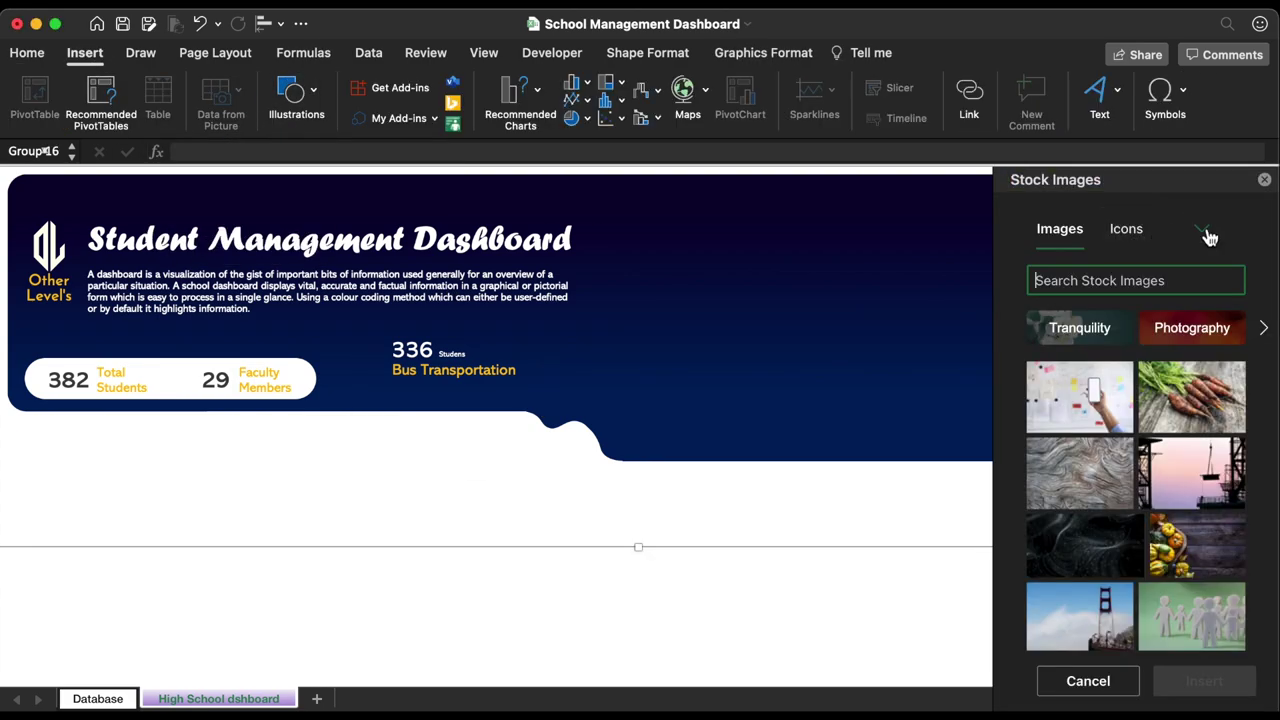
{"action": "left_click", "coordinate": [1207, 234]}
{"action": "left_click", "coordinate": [1198, 350]}
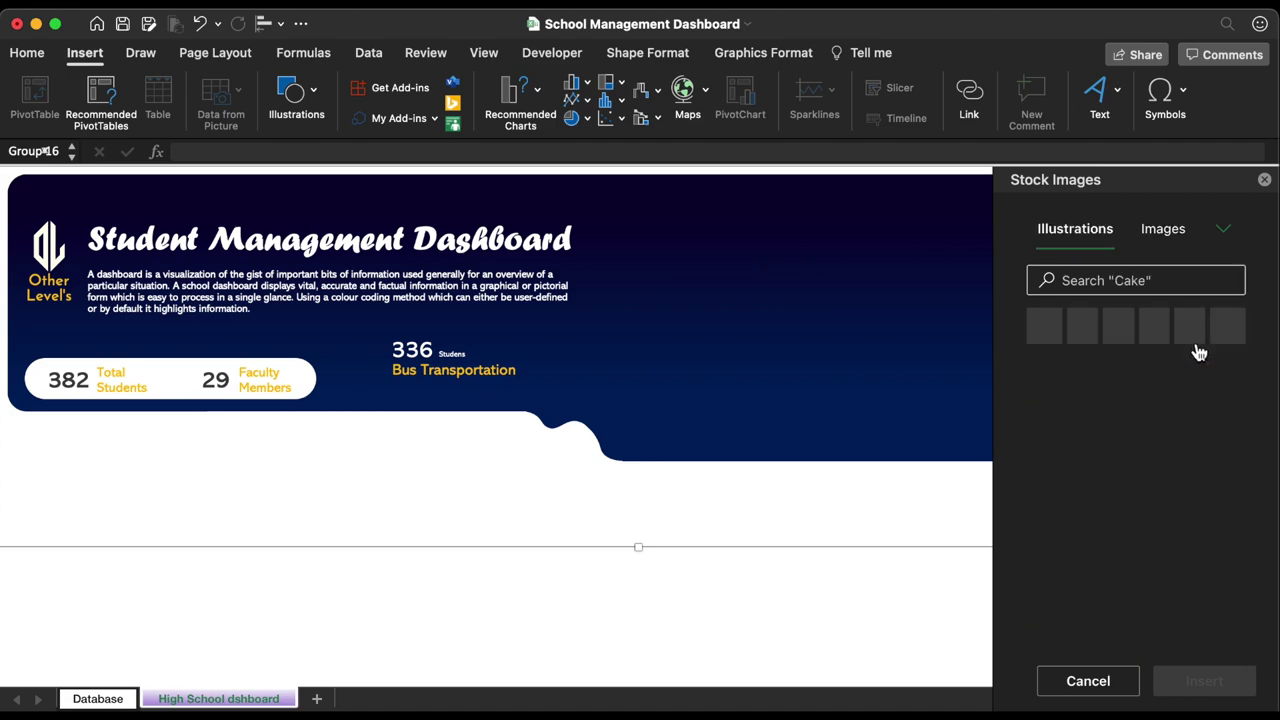
{"action": "left_click", "coordinate": [1103, 282]}
{"action": "type", "text": "bus"}
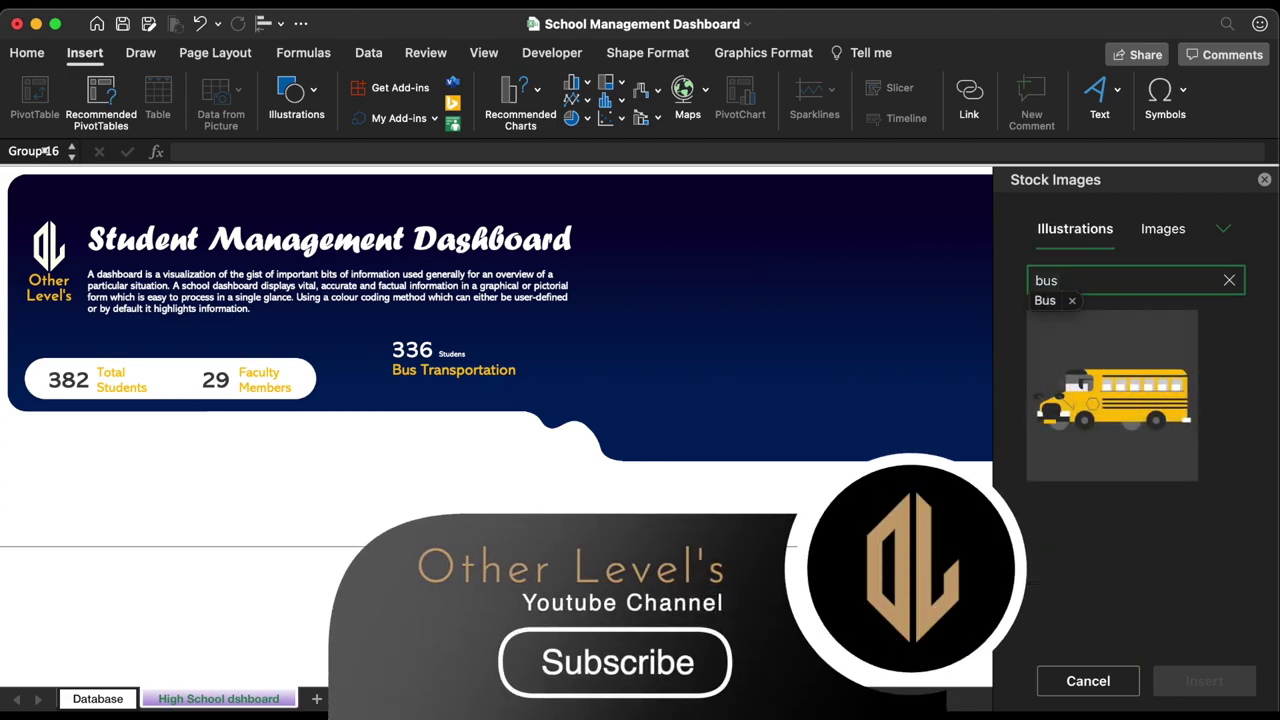
{"action": "left_click", "coordinate": [1094, 428]}
{"action": "left_click", "coordinate": [1190, 681]}
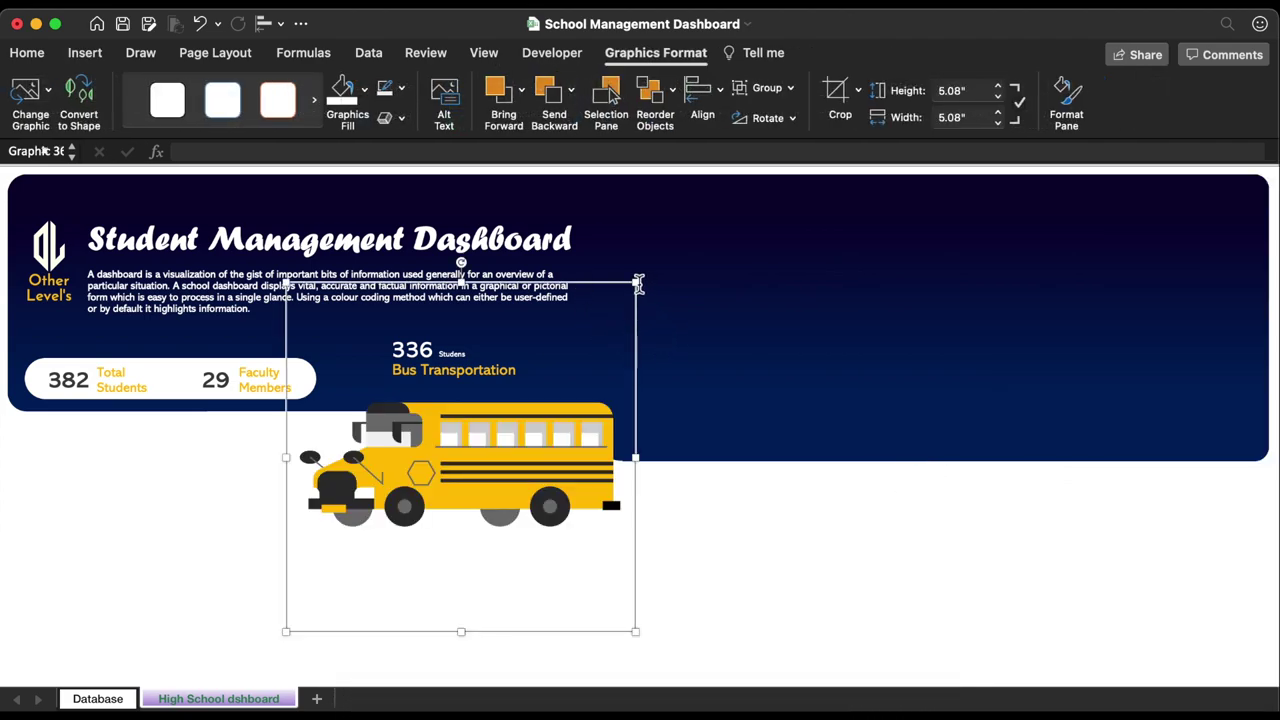
Shrink the bus to about 1.24" wide and set it just below the 336 Bus Transportation figure
{"action": "left_click_drag", "start_coordinate": [636, 285], "coordinate": [421, 499]}
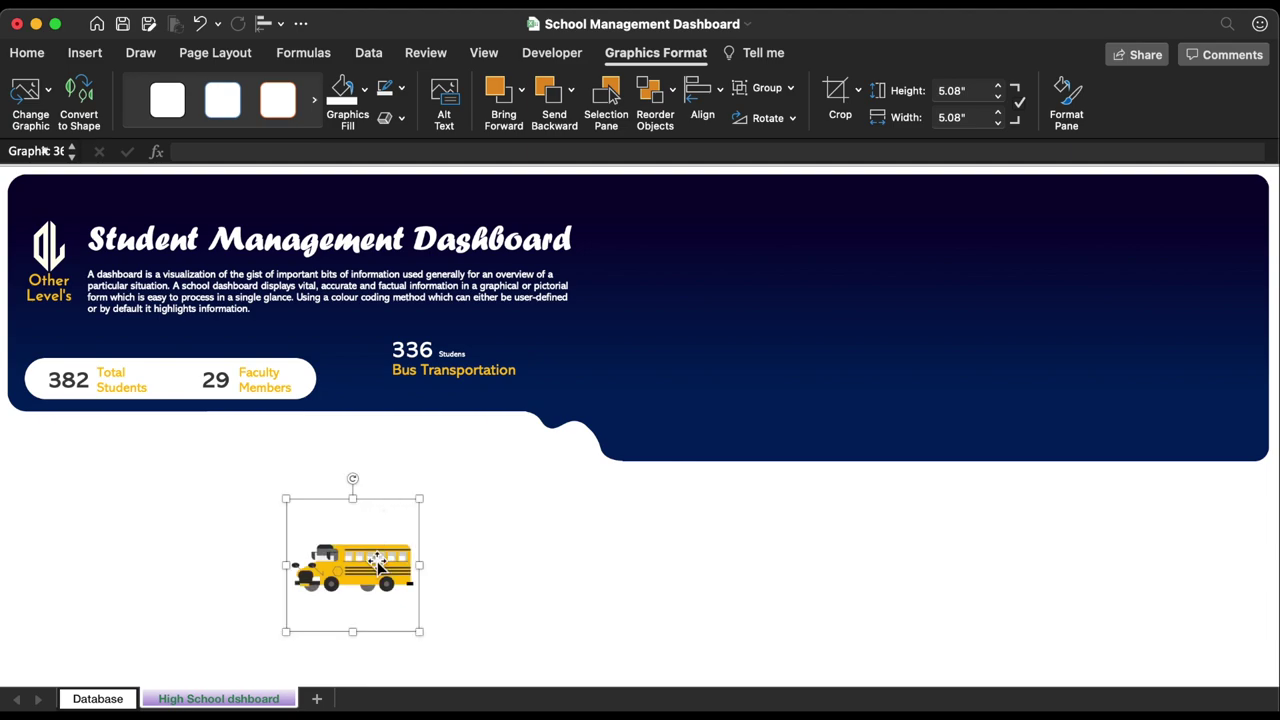
{"action": "left_click_drag", "start_coordinate": [440, 398], "coordinate": [445, 380]}
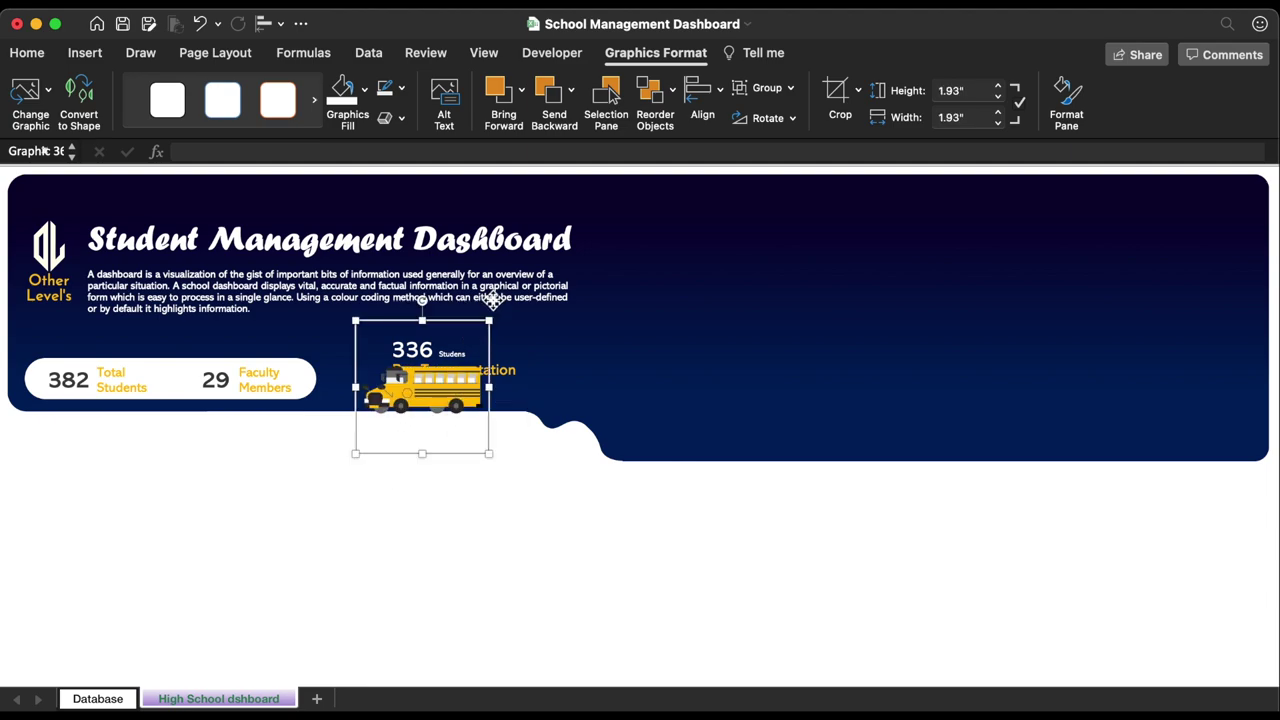
{"action": "left_click_drag", "start_coordinate": [493, 324], "coordinate": [443, 367]}
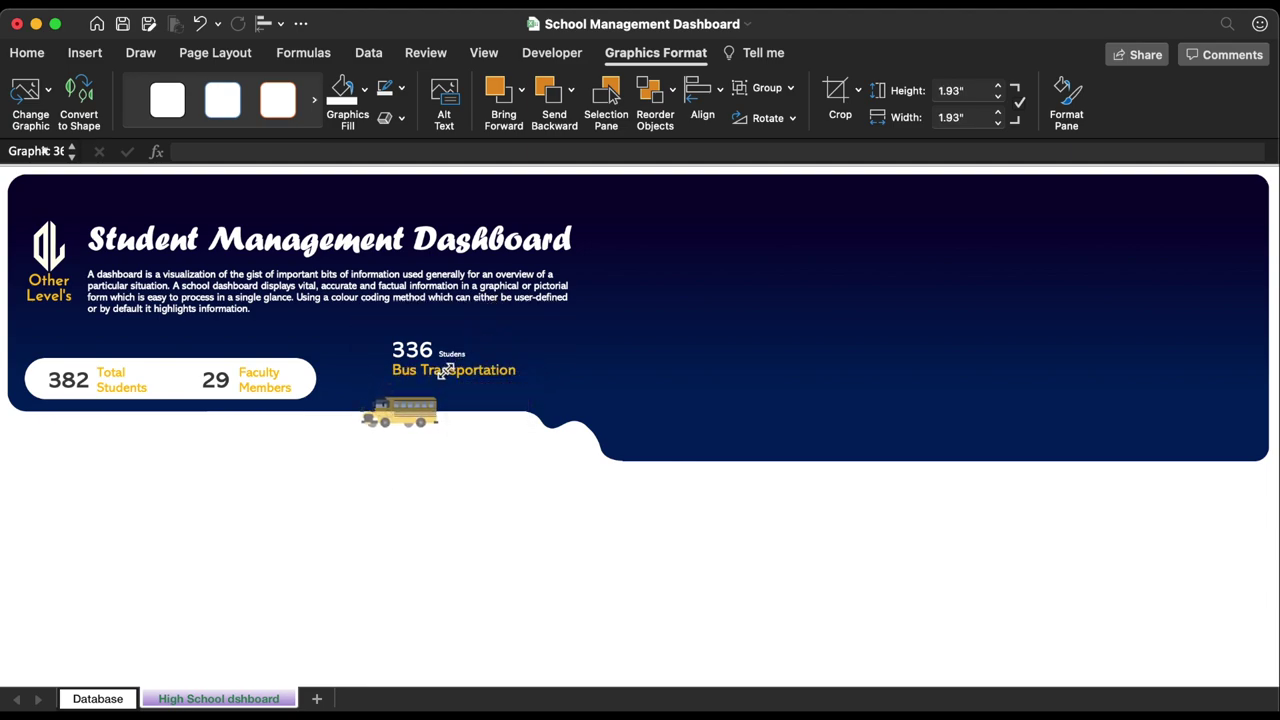
{"action": "left_click_drag", "start_coordinate": [425, 410], "coordinate": [423, 391]}
{"action": "left_click", "coordinate": [449, 354], "text": "shift"}
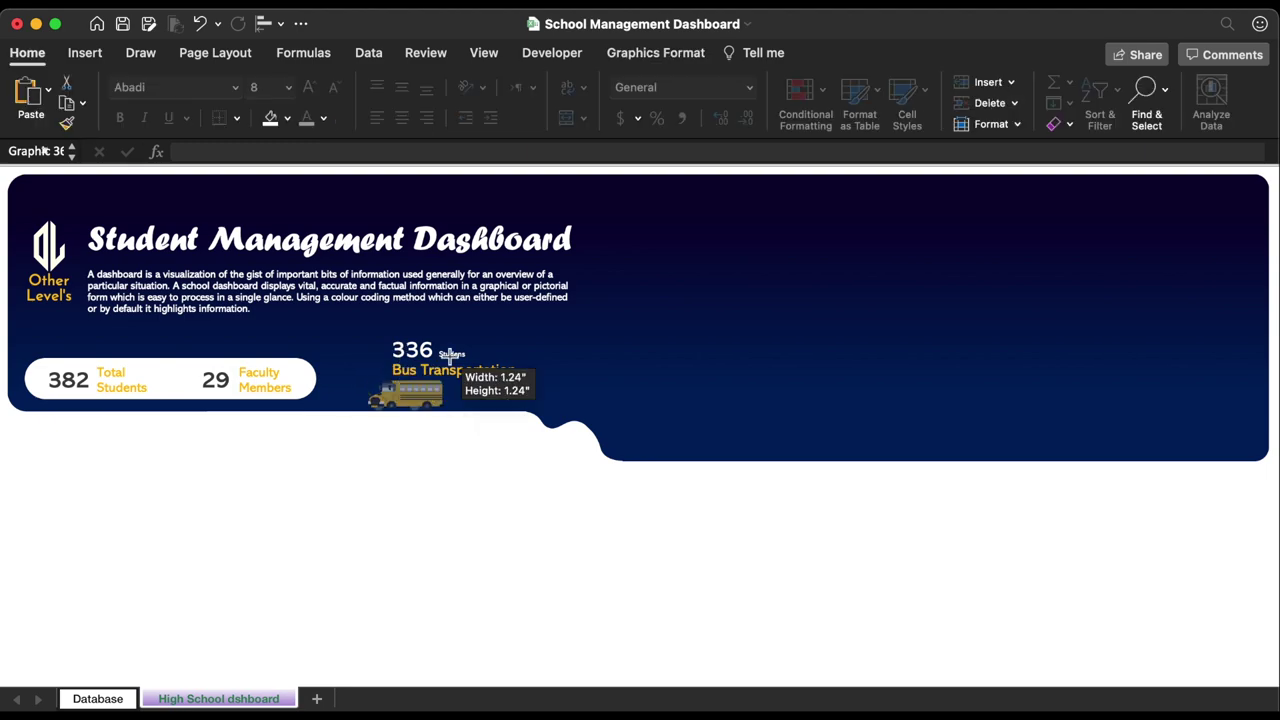
{"action": "key", "text": "Left"}
{"action": "key", "text": "Left"}
{"action": "key", "text": "Left"}
{"action": "key", "text": "Left"}
{"action": "key", "text": "Left"}
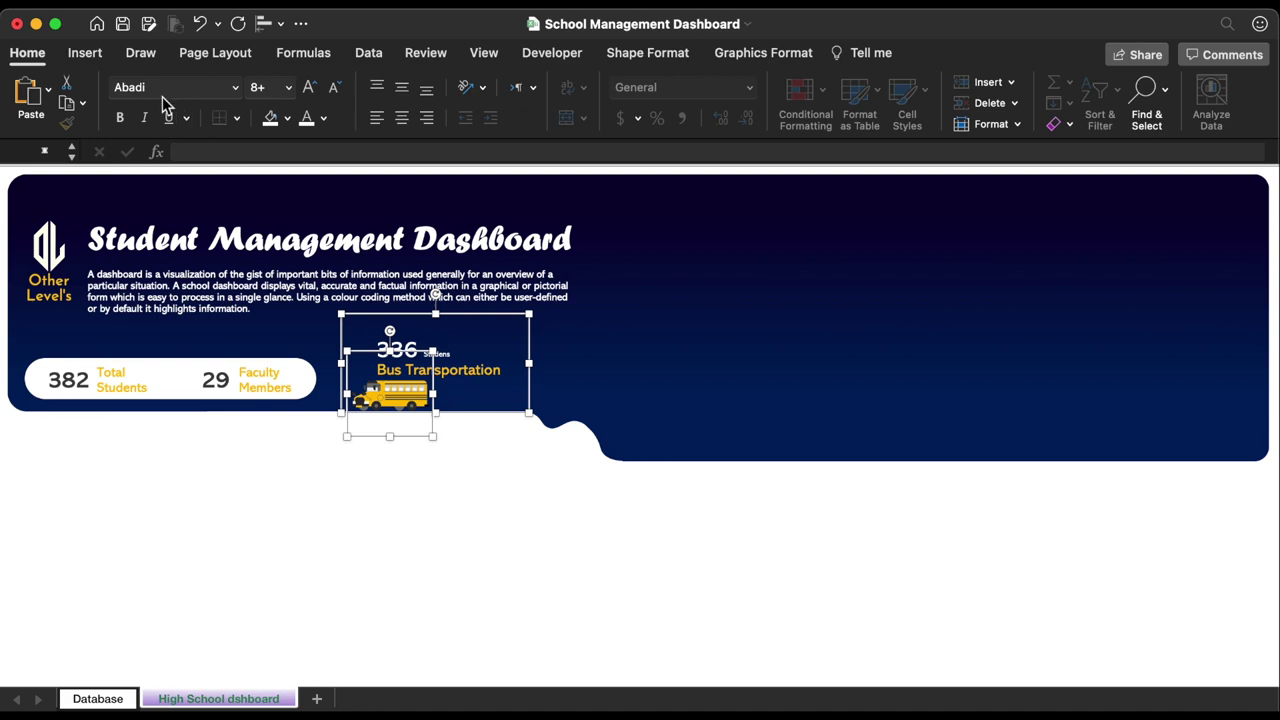
{"action": "key", "text": "Escape"}
{"action": "left_click", "coordinate": [86, 53]}
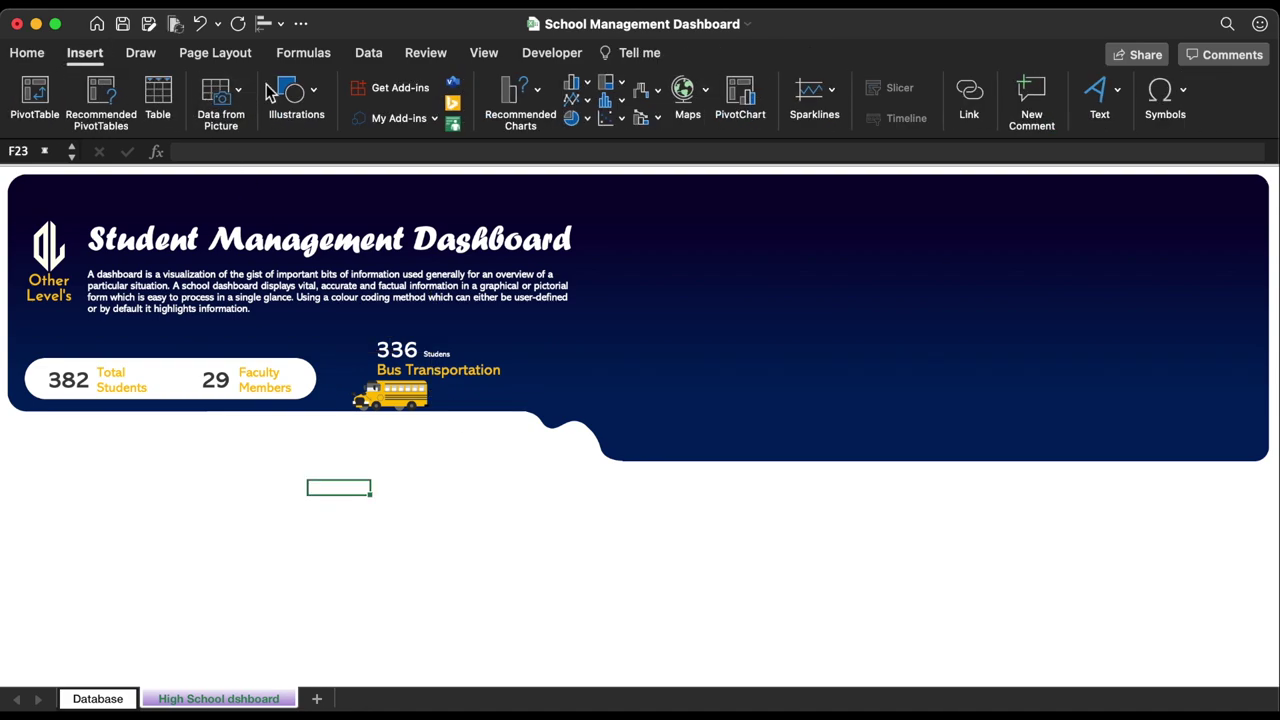
Search Online Pictures for 'kids png' and scroll through the Creative Commons results
{"action": "left_click", "coordinate": [296, 96]}
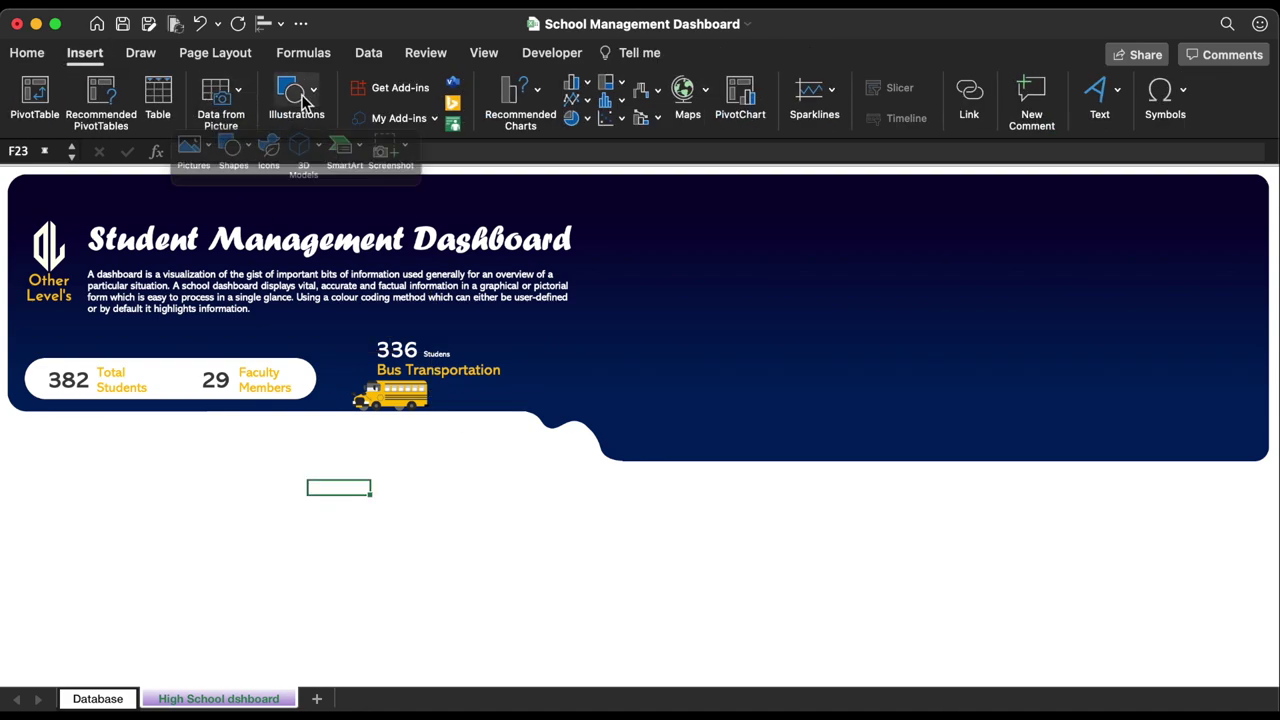
{"action": "left_click", "coordinate": [174, 155]}
{"action": "left_click", "coordinate": [240, 249]}
{"action": "type", "text": "kids png"}
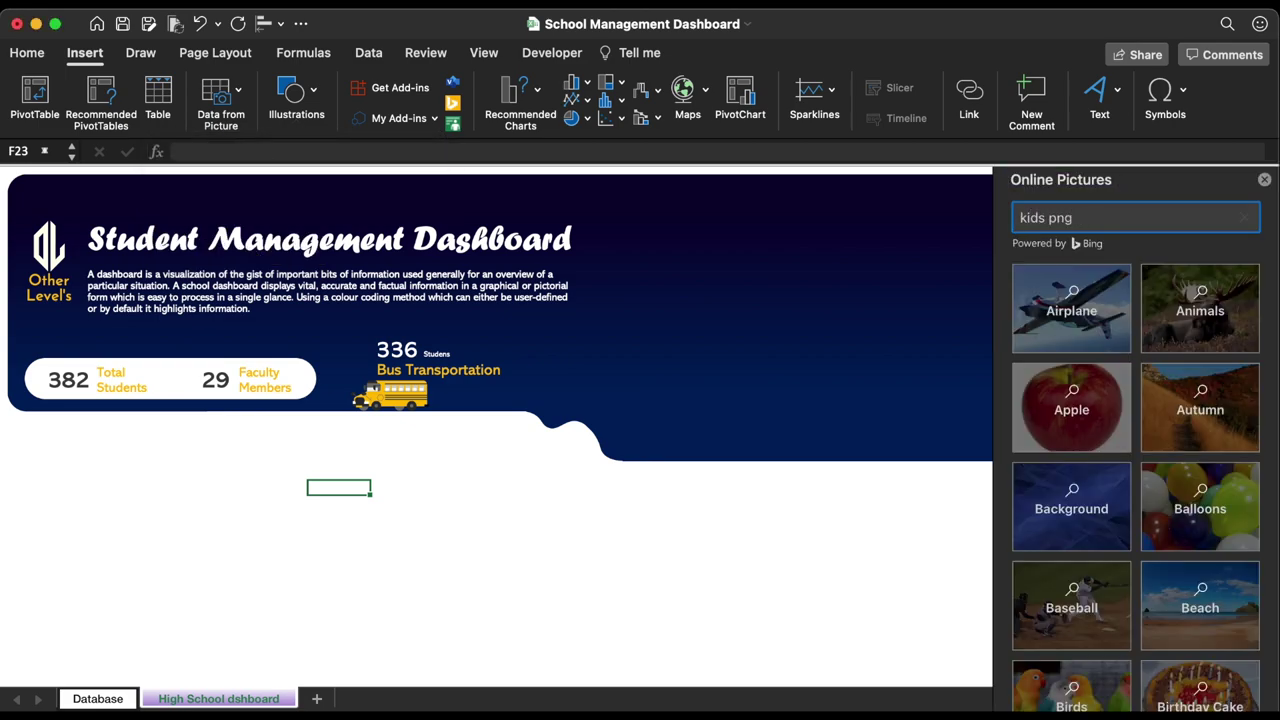
{"action": "key", "text": "Return"}
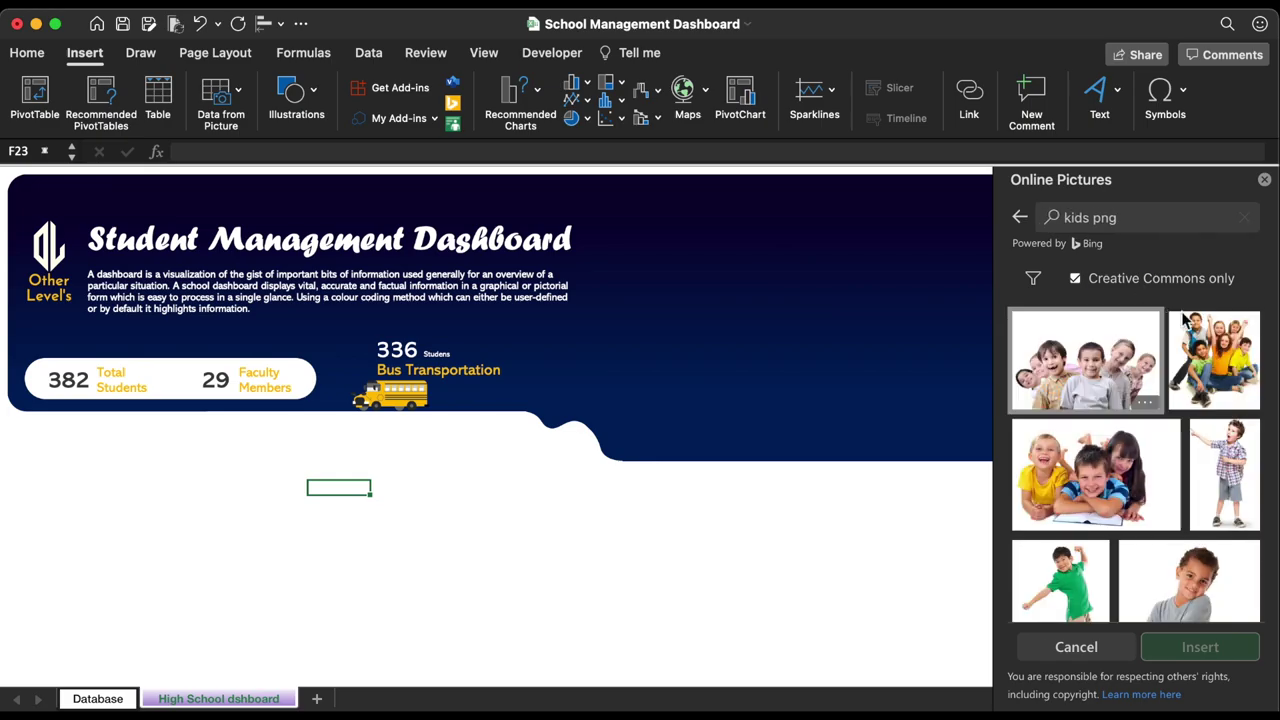
{"action": "scroll", "coordinate": [1138, 441], "scroll_direction": "down", "scroll_amount": 5}
{"action": "scroll", "coordinate": [1138, 441], "scroll_direction": "down", "scroll_amount": 10}
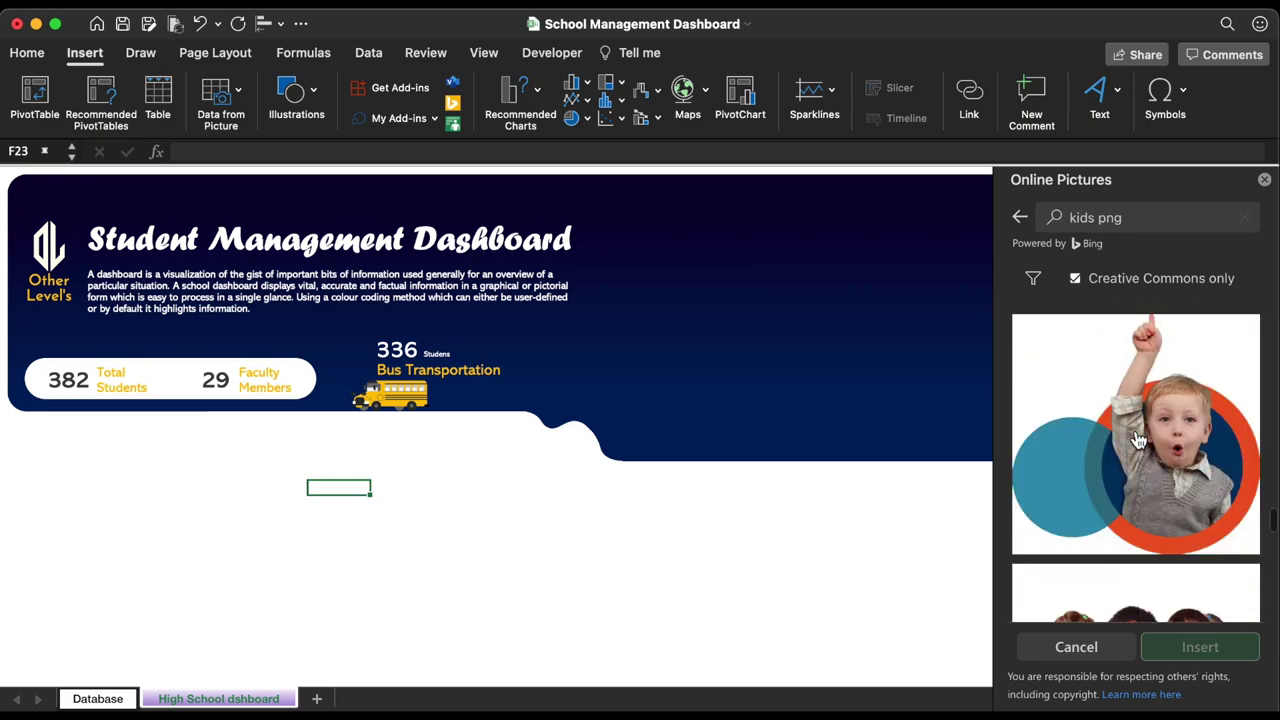
Insert the blue kids silhouette picture, shrink it, and set it on the banner's lower edge
{"action": "left_click", "coordinate": [1168, 433]}
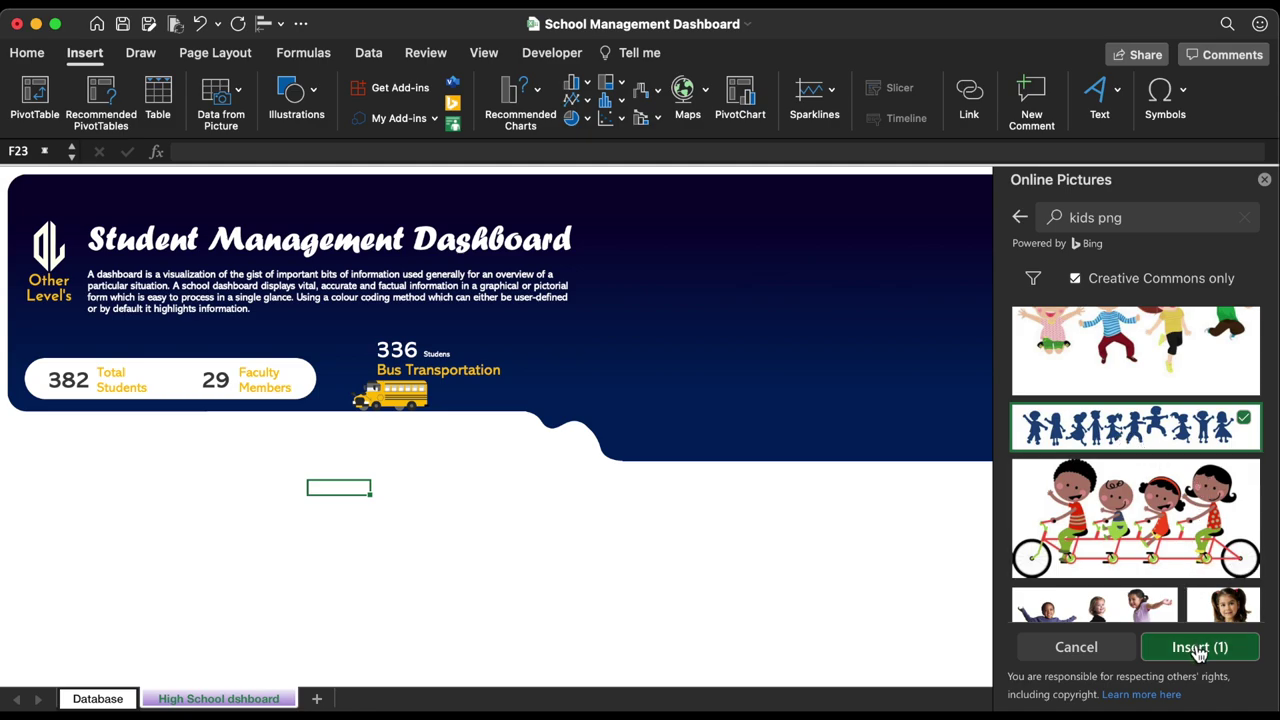
{"action": "left_click", "coordinate": [1230, 647]}
{"action": "left_click_drag", "start_coordinate": [783, 480], "coordinate": [681, 476]}
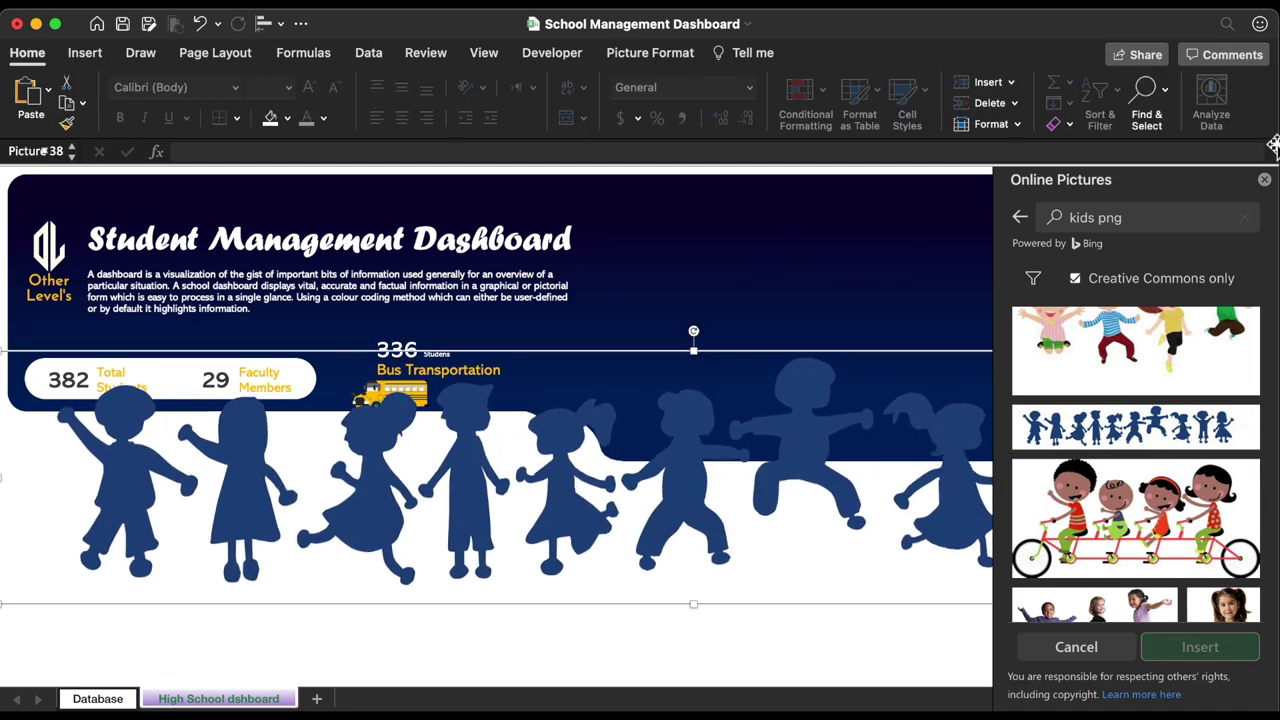
{"action": "left_click", "coordinate": [1264, 180]}
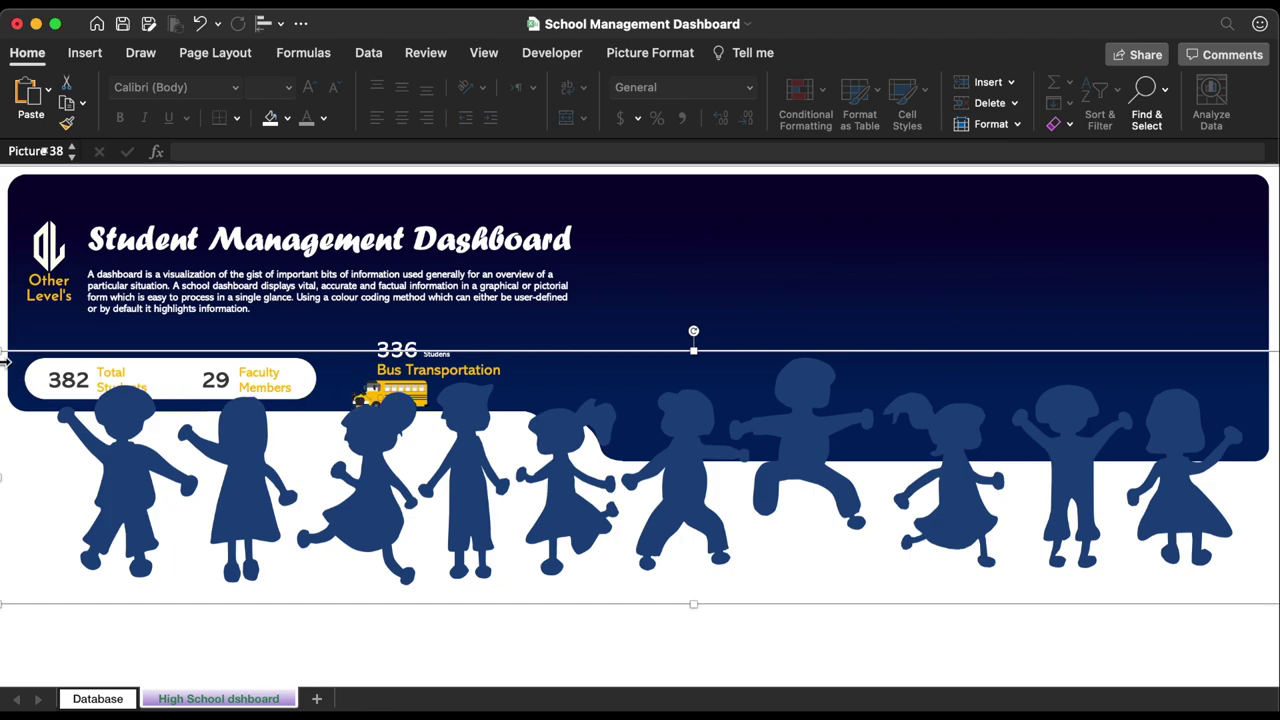
{"action": "left_click_drag", "start_coordinate": [28, 352], "coordinate": [882, 505]}
{"action": "left_click_drag", "start_coordinate": [1064, 552], "coordinate": [660, 410]}
{"action": "left_click", "coordinate": [650, 52]}
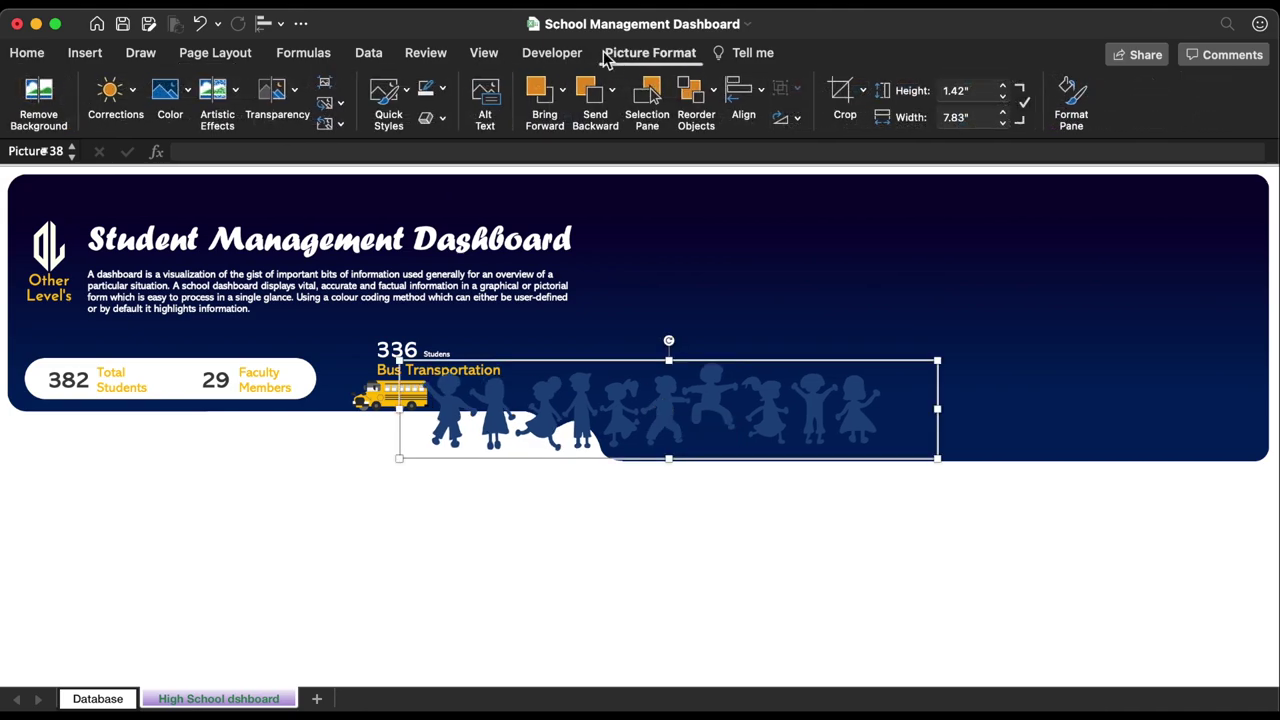
Recolour the kids silhouettes white, shrink them, and move them just right of the bus
{"action": "left_click", "coordinate": [193, 94]}
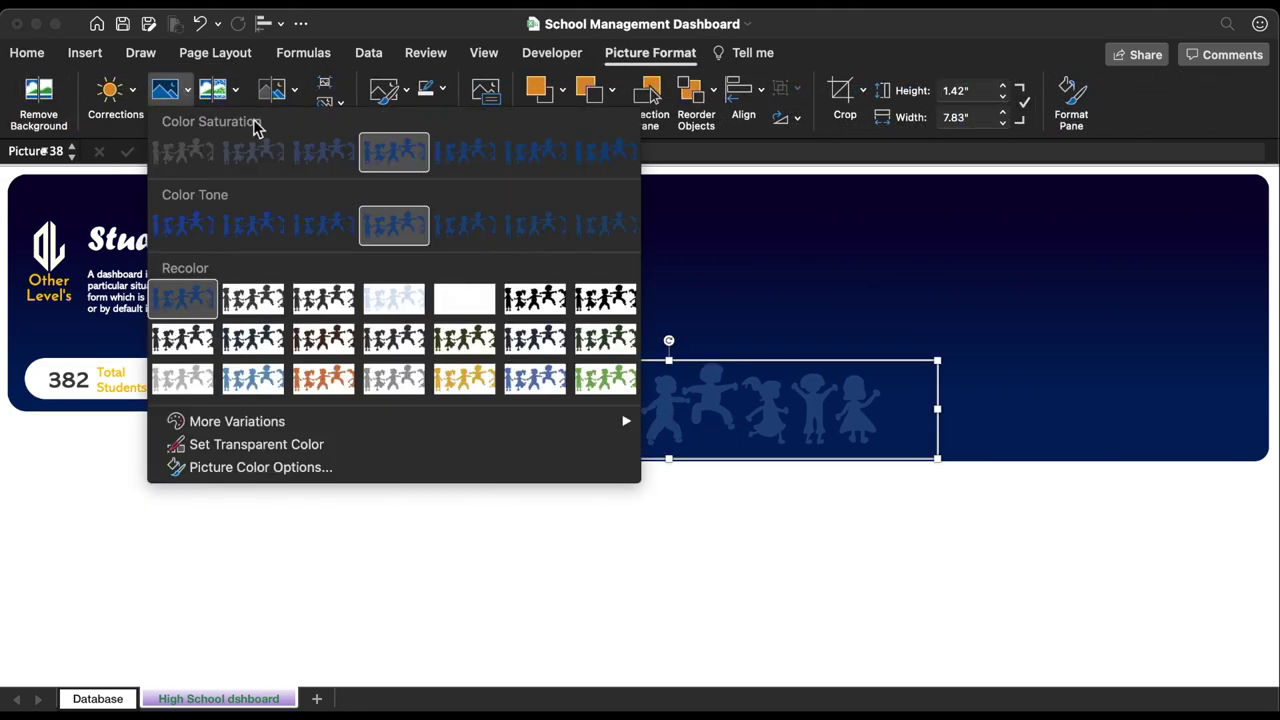
{"action": "left_click", "coordinate": [465, 310]}
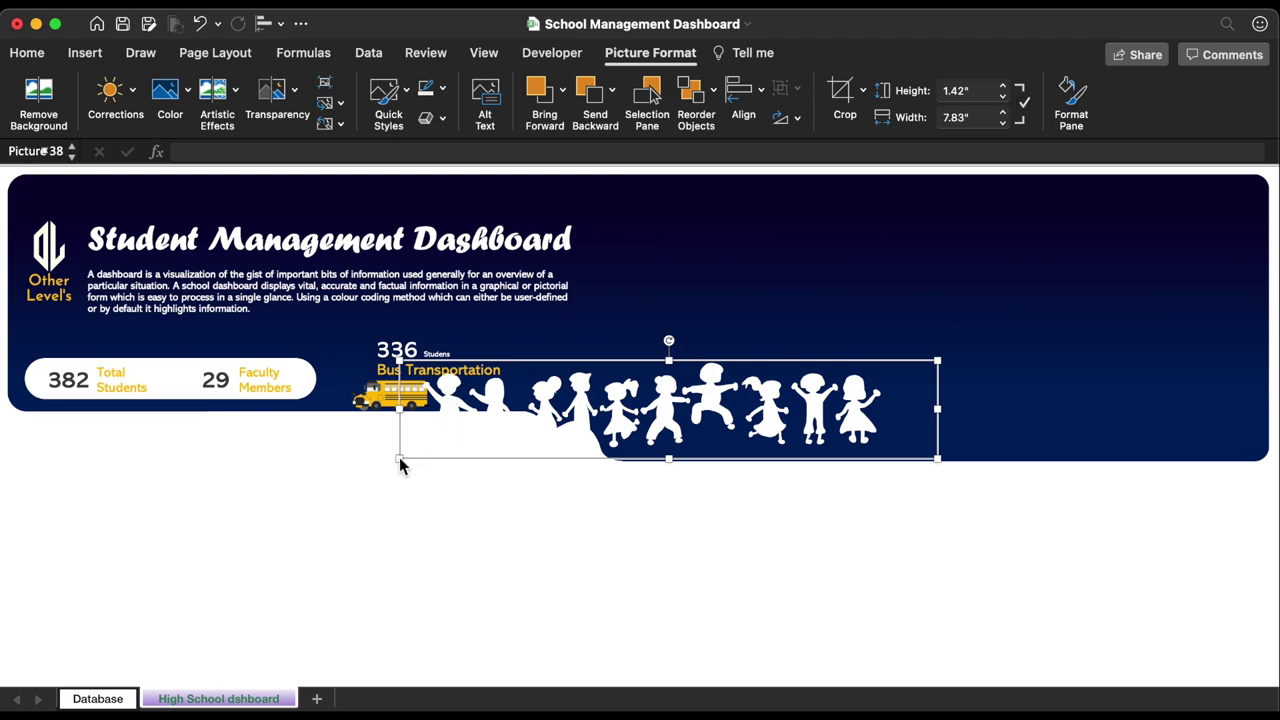
{"action": "left_click_drag", "start_coordinate": [400, 462], "coordinate": [713, 400]}
{"action": "left_click_drag", "start_coordinate": [858, 385], "coordinate": [567, 390]}
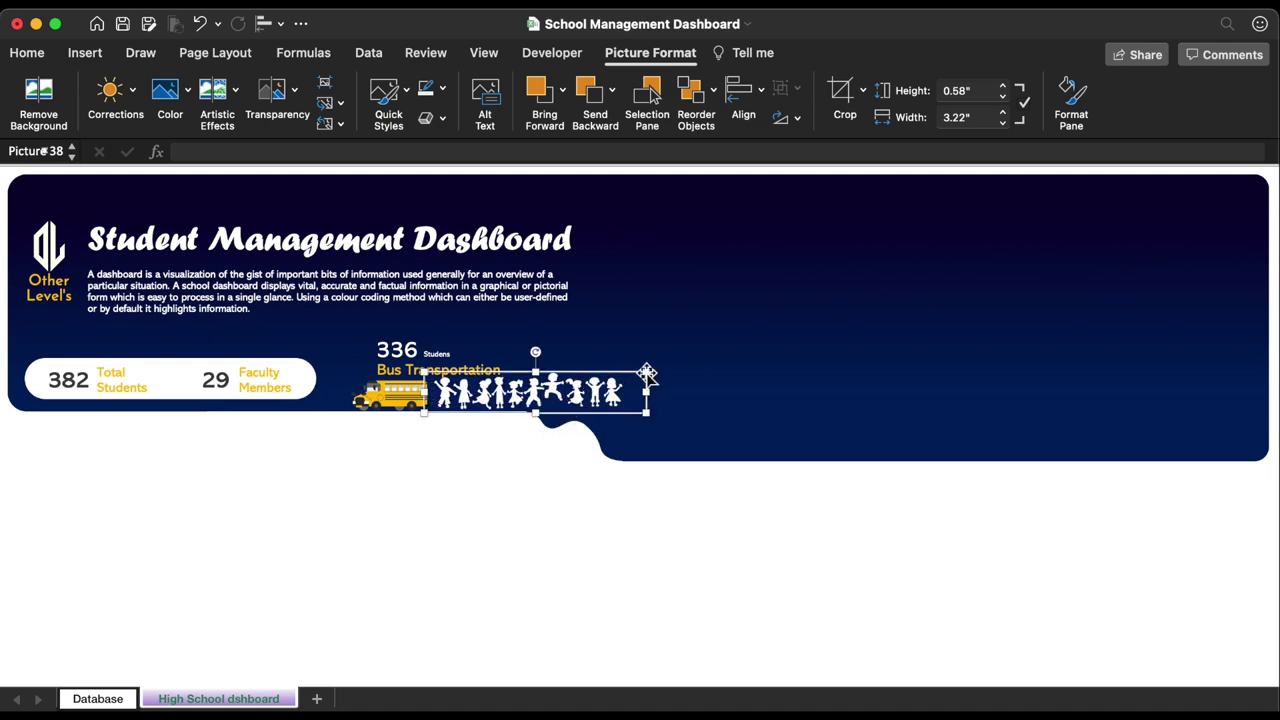
{"action": "left_click_drag", "start_coordinate": [650, 372], "coordinate": [595, 389]}
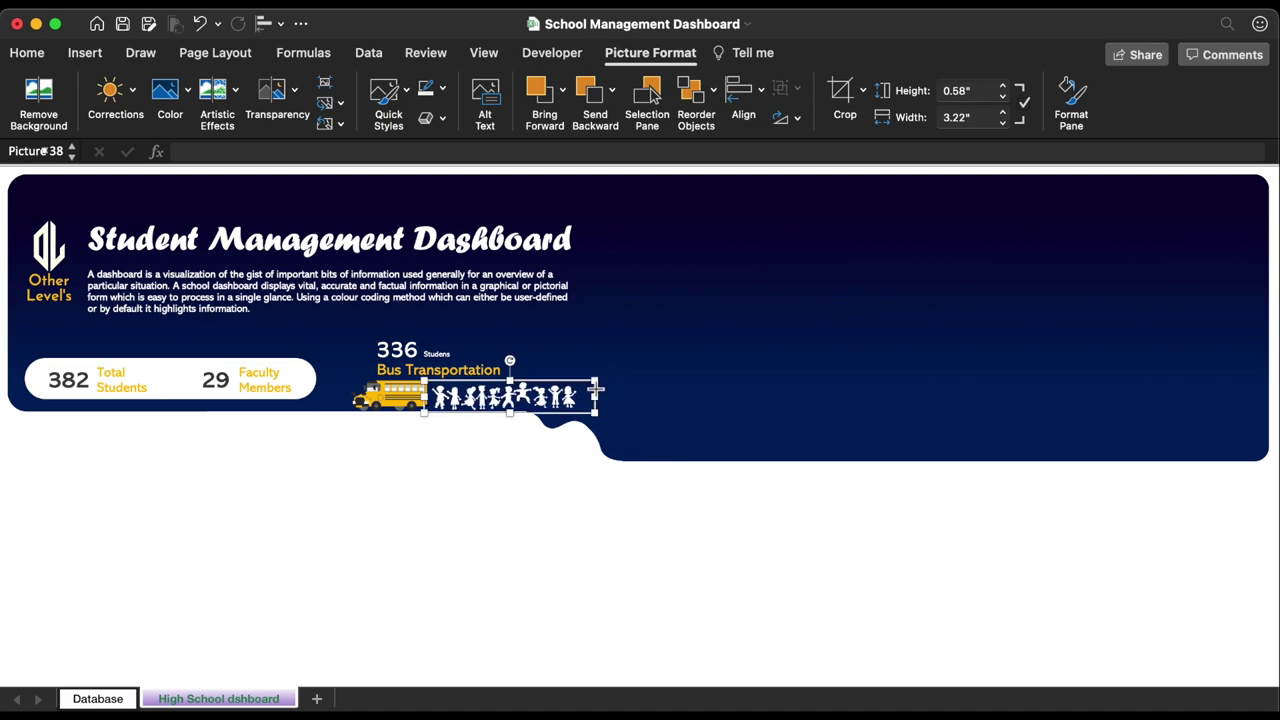
Crop the right side off the kids picture, leaving a short row of figures
{"action": "left_click", "coordinate": [840, 92]}
{"action": "left_click_drag", "start_coordinate": [588, 387], "coordinate": [506, 386]}
{"action": "left_click", "coordinate": [580, 411]}
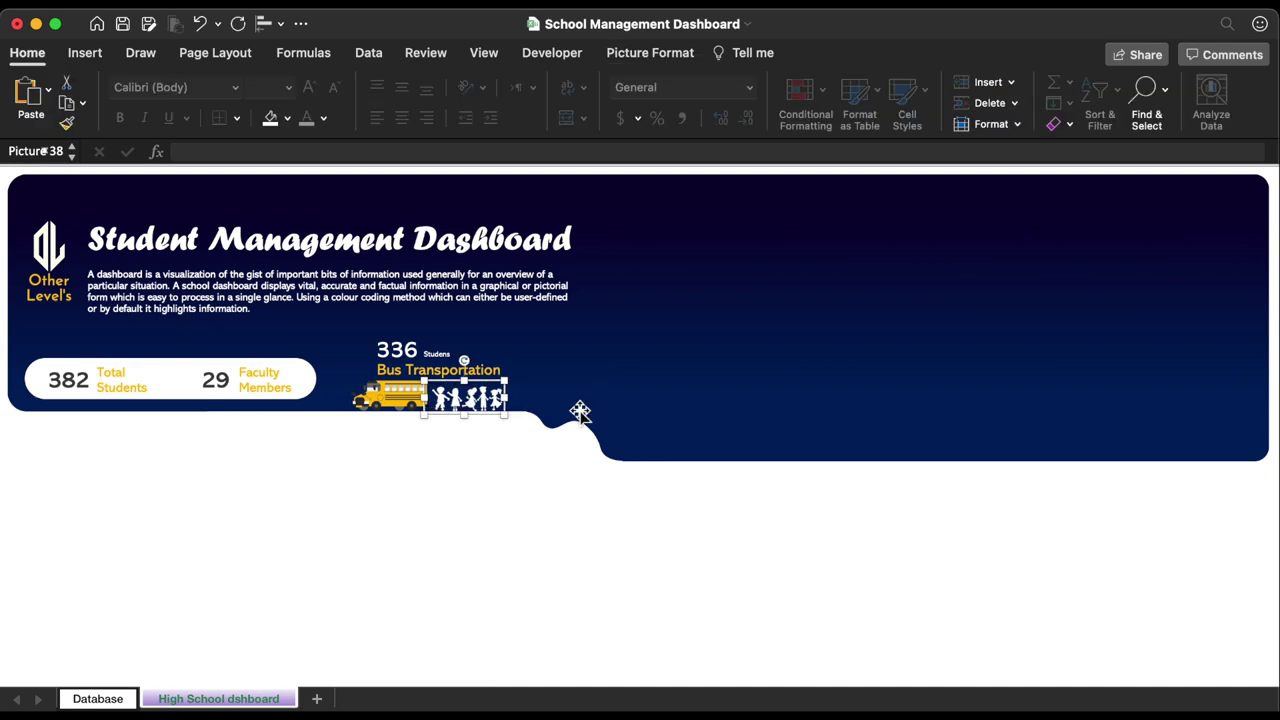
{"action": "left_click", "coordinate": [422, 477]}
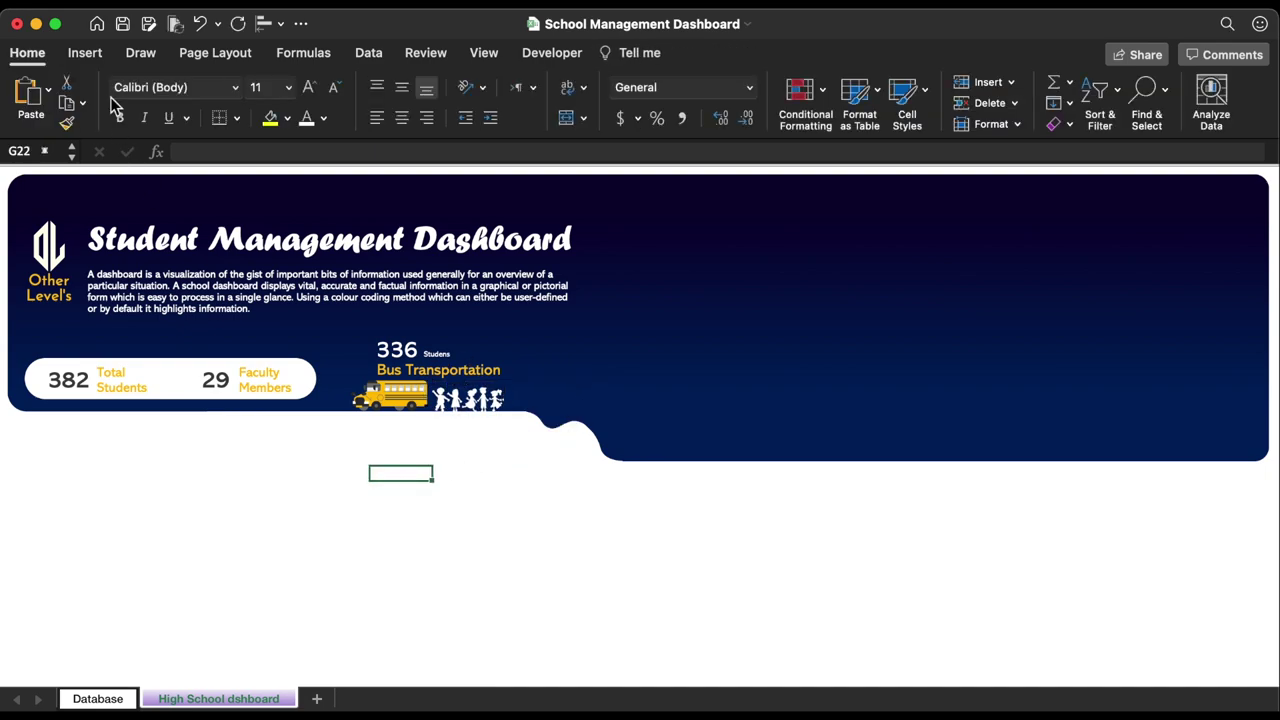
In Stock Images > Illustrations, select the lightbulb from a 'light' search
{"action": "left_click", "coordinate": [86, 54]}
{"action": "left_click", "coordinate": [293, 98]}
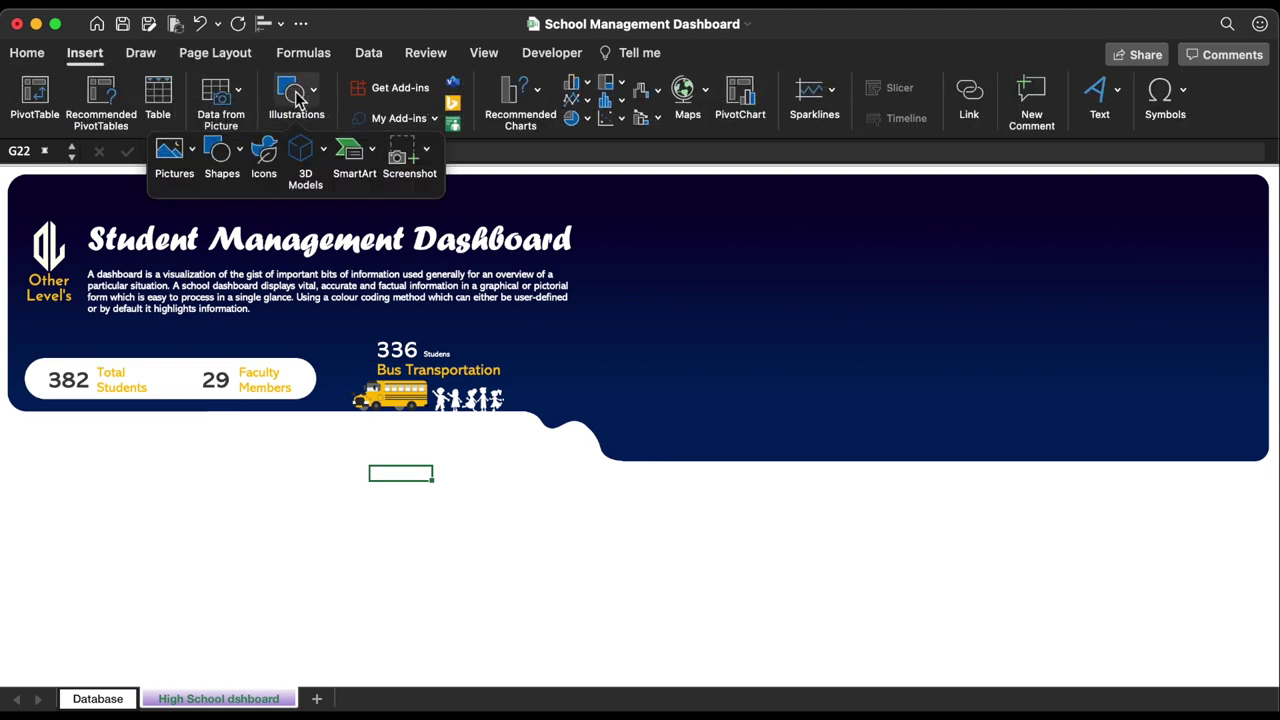
{"action": "left_click", "coordinate": [166, 172]}
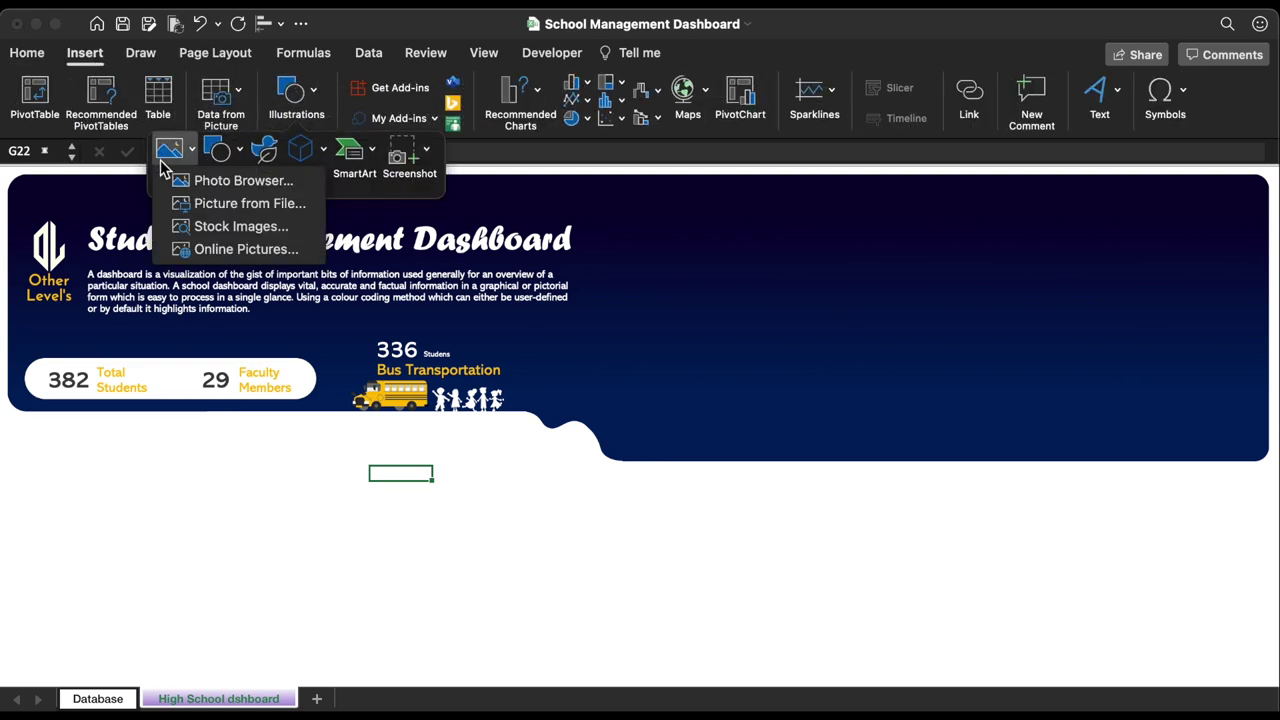
{"action": "left_click", "coordinate": [232, 226]}
{"action": "left_click", "coordinate": [1204, 232]}
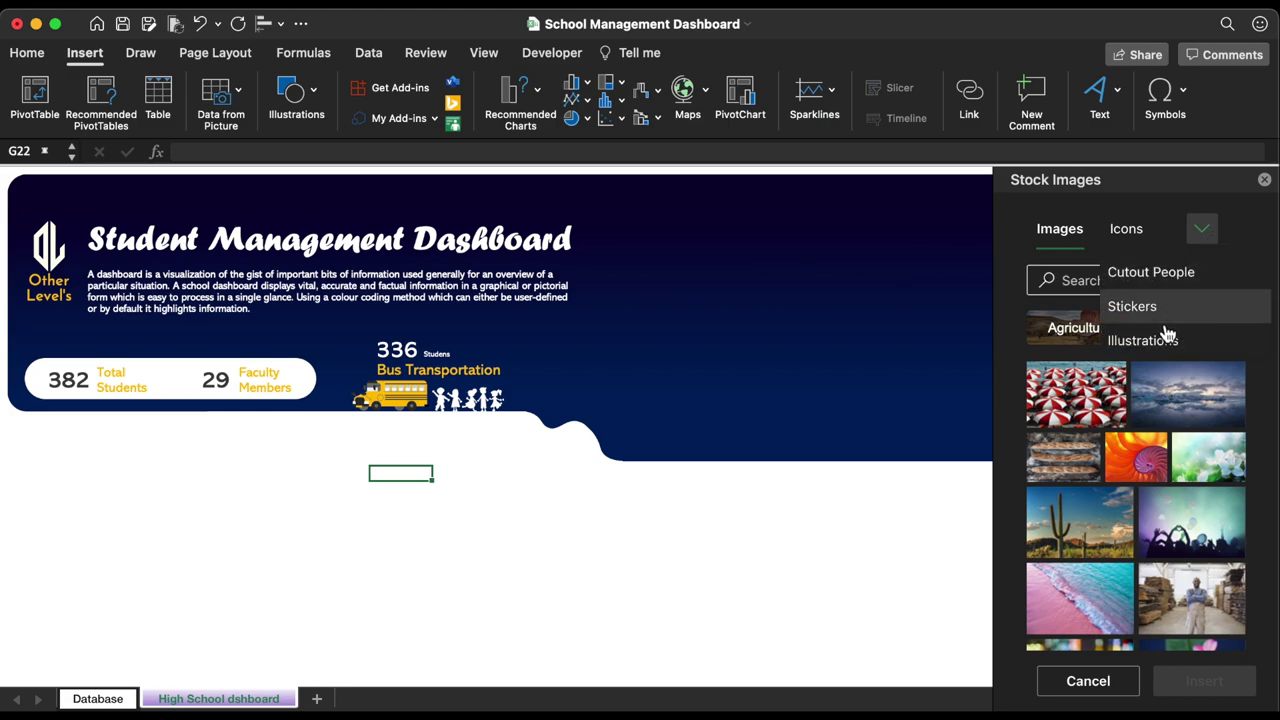
{"action": "left_click", "coordinate": [1168, 342]}
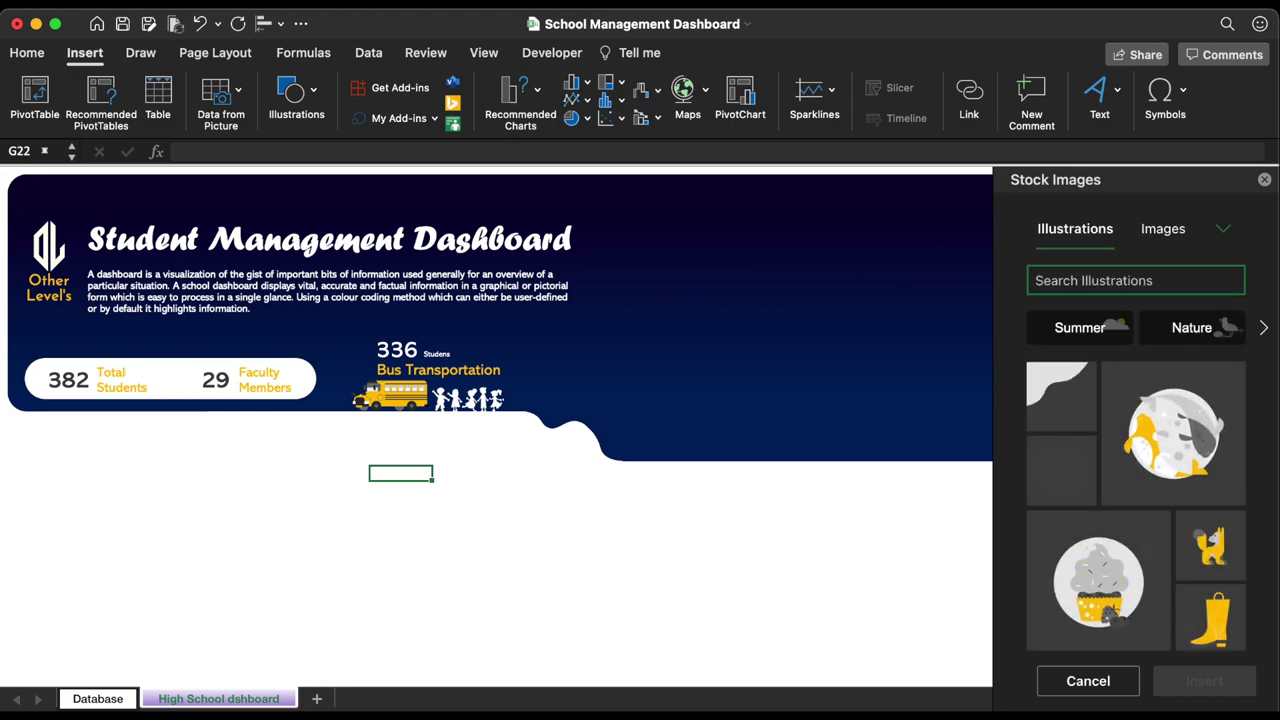
{"action": "type", "text": "lig"}
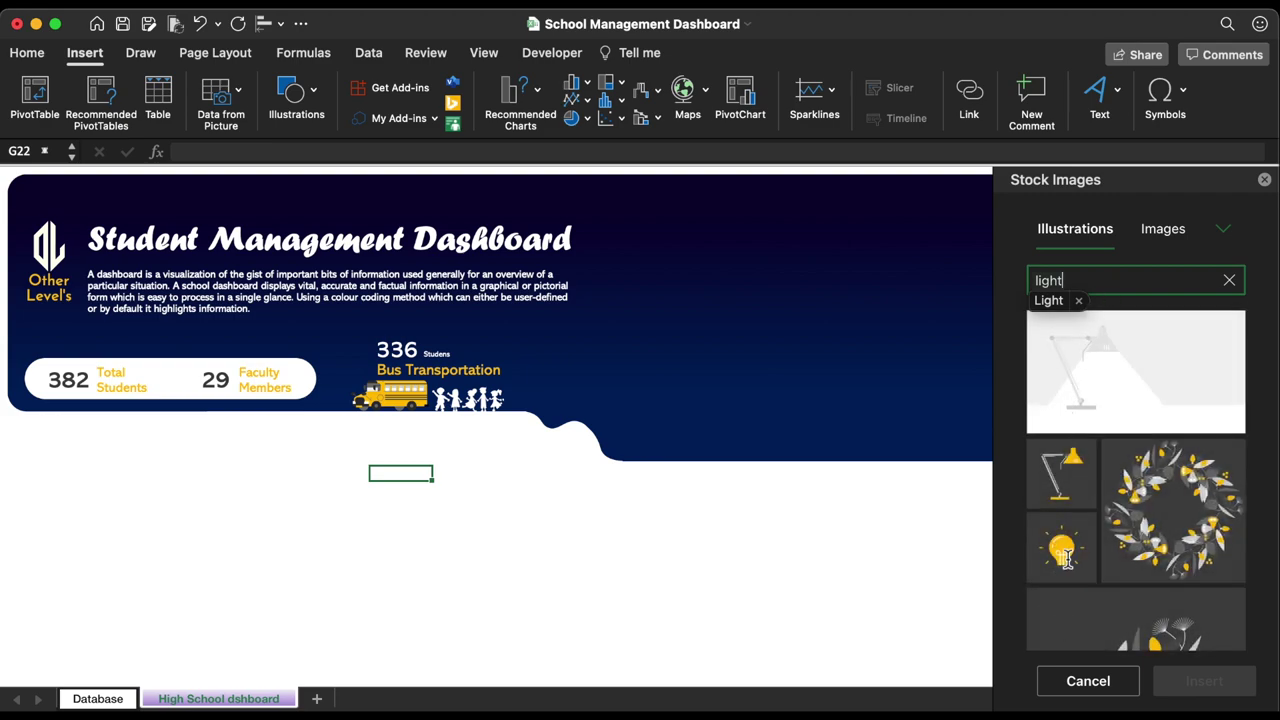
{"action": "type", "text": "ht"}
{"action": "left_click", "coordinate": [1066, 558]}
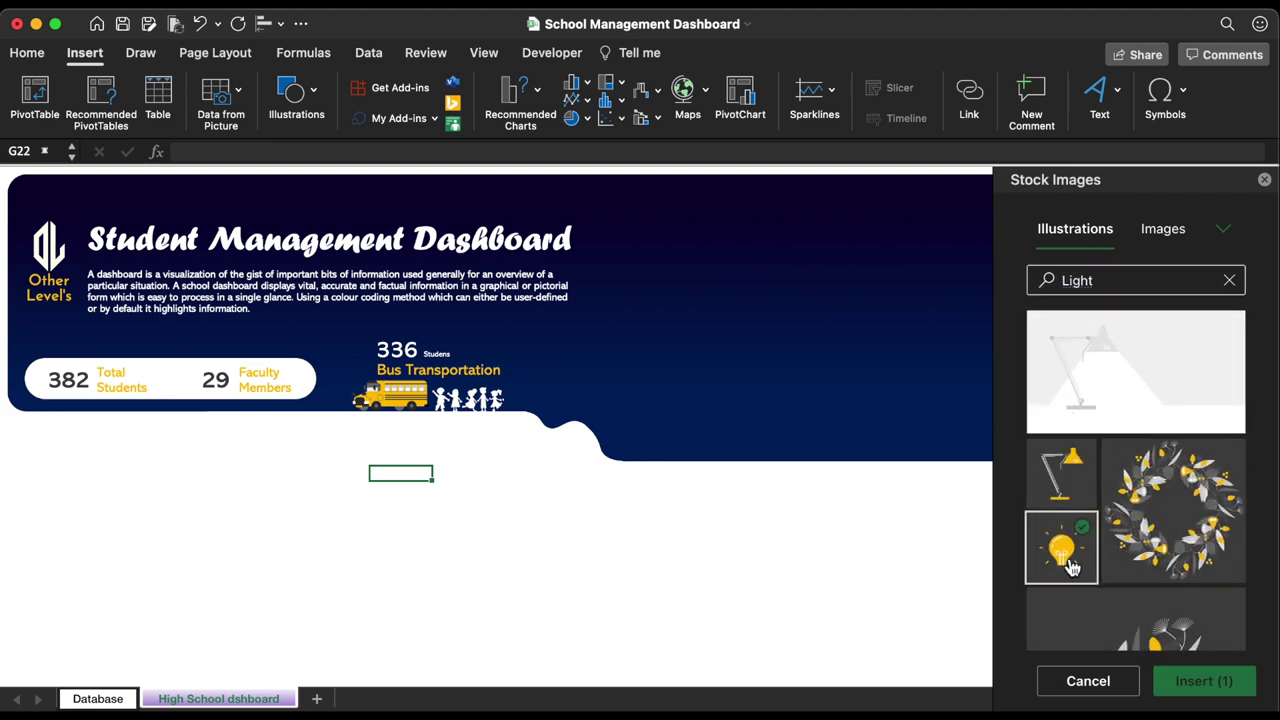
Add the open book, pencil cup and award ribbon from new searches, then insert all four
{"action": "left_click", "coordinate": [1097, 284]}
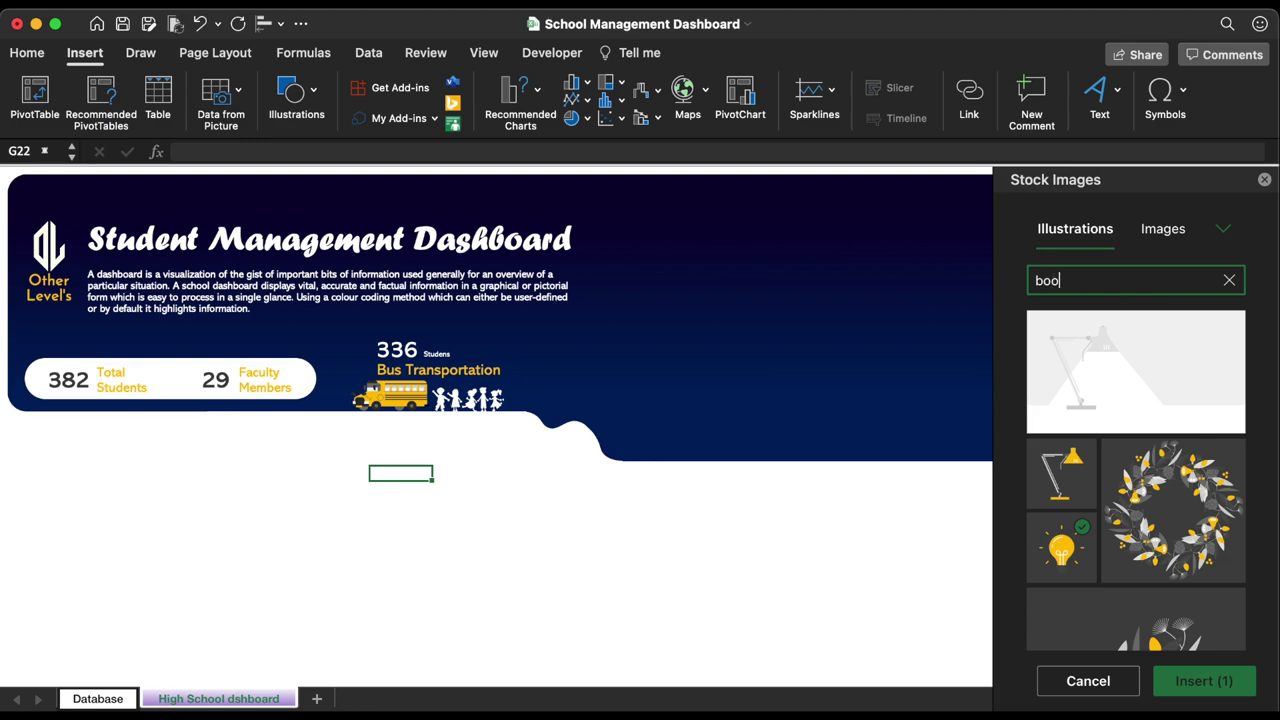
{"action": "type", "text": "k"}
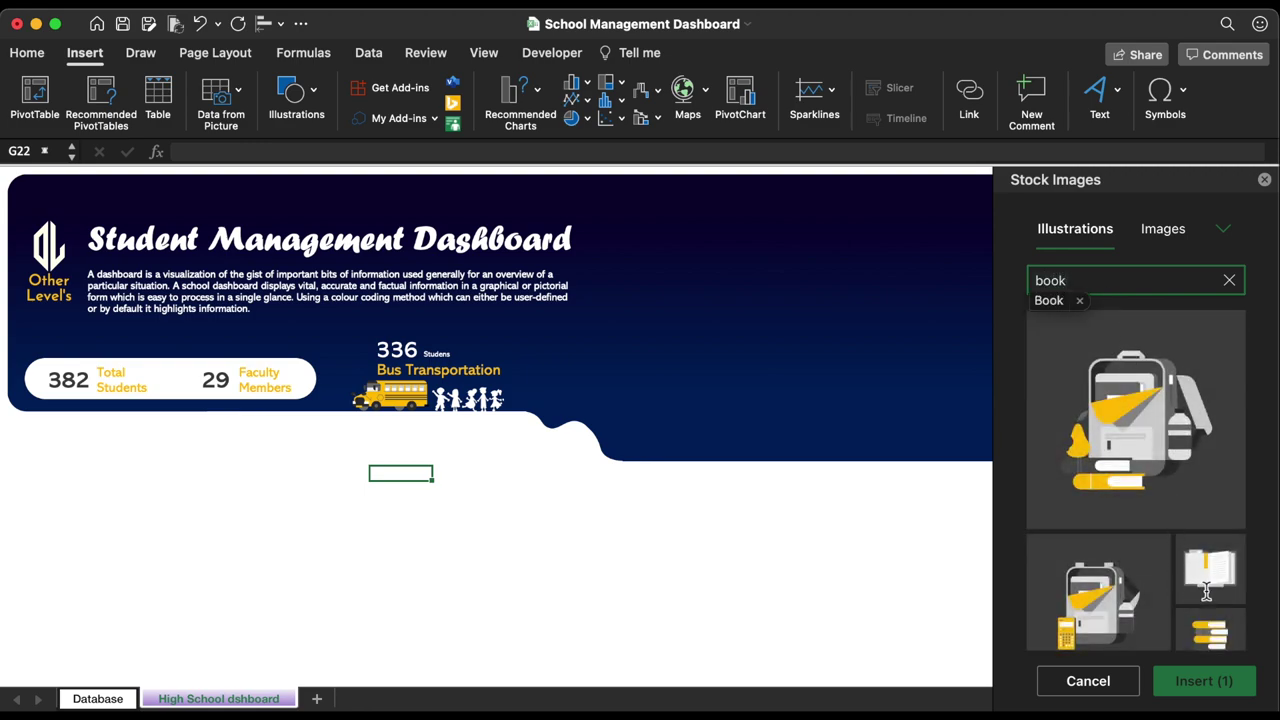
{"action": "left_click", "coordinate": [1206, 591]}
{"action": "left_click", "coordinate": [1119, 284]}
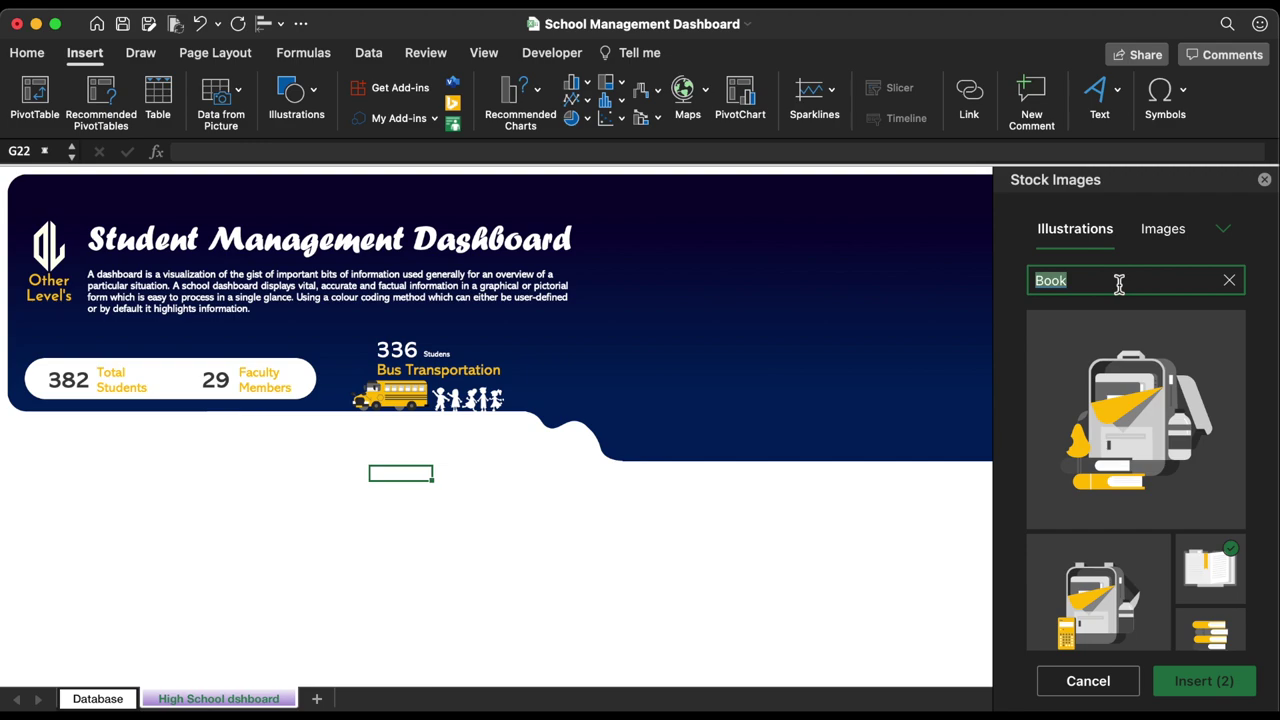
{"action": "type", "text": "pen"}
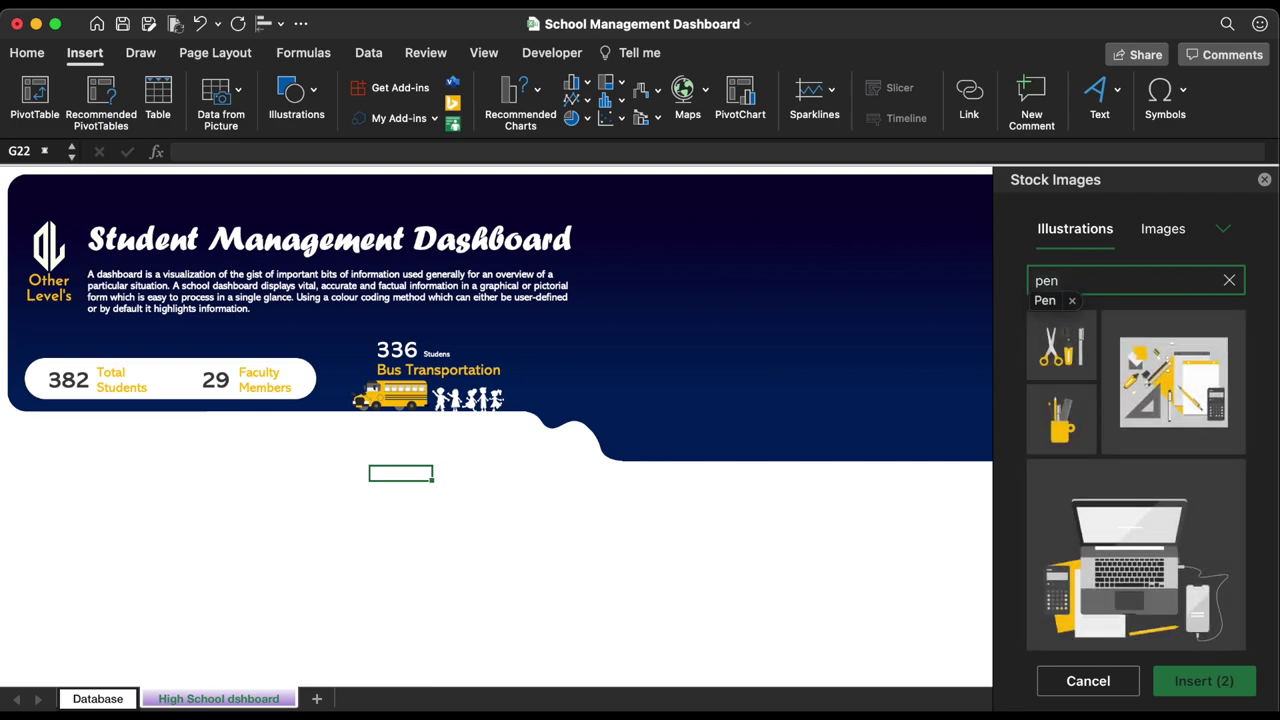
{"action": "left_click", "coordinate": [1078, 400]}
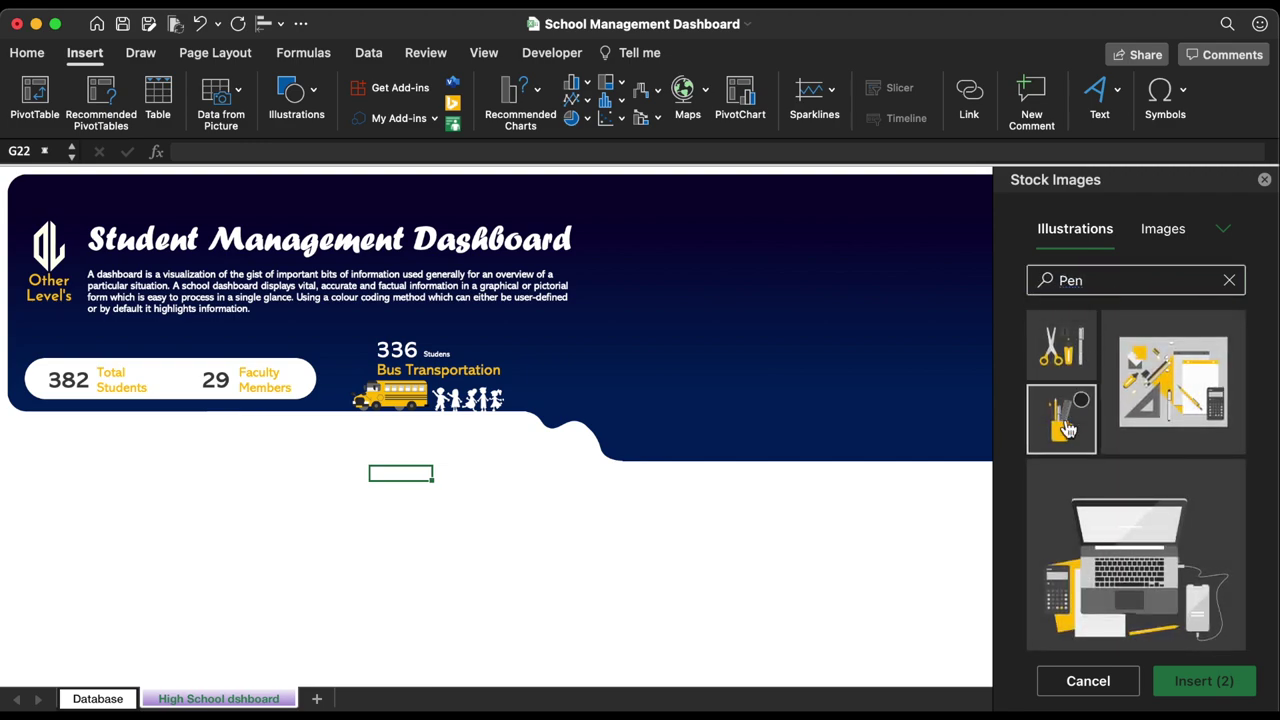
{"action": "left_click", "coordinate": [1116, 280]}
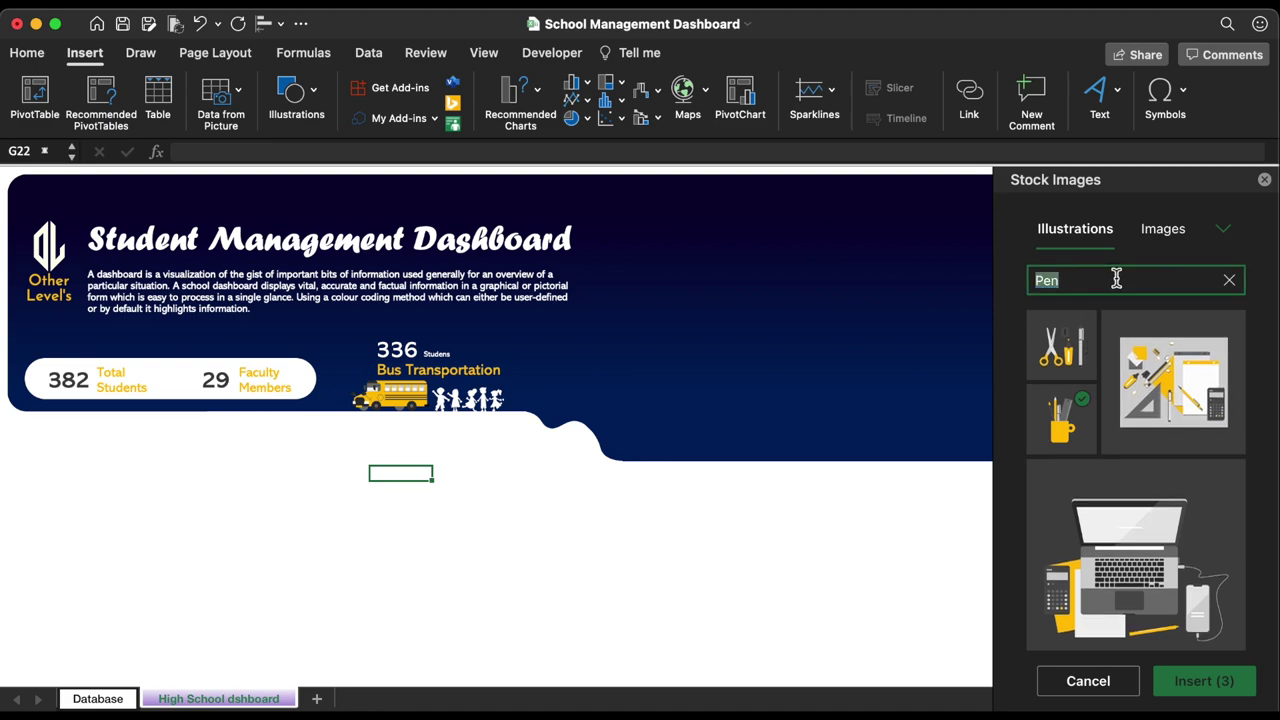
{"action": "key", "text": "BackSpace"}
{"action": "type", "text": "awa"}
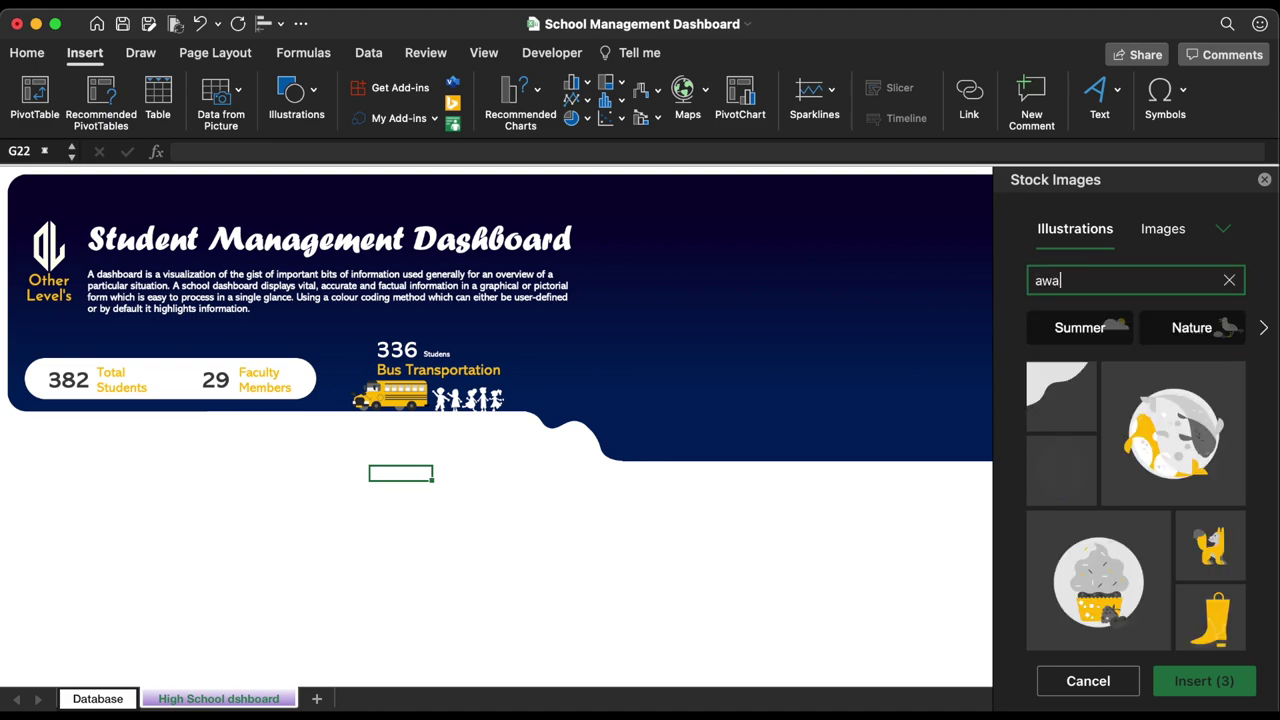
{"action": "type", "text": "rd"}
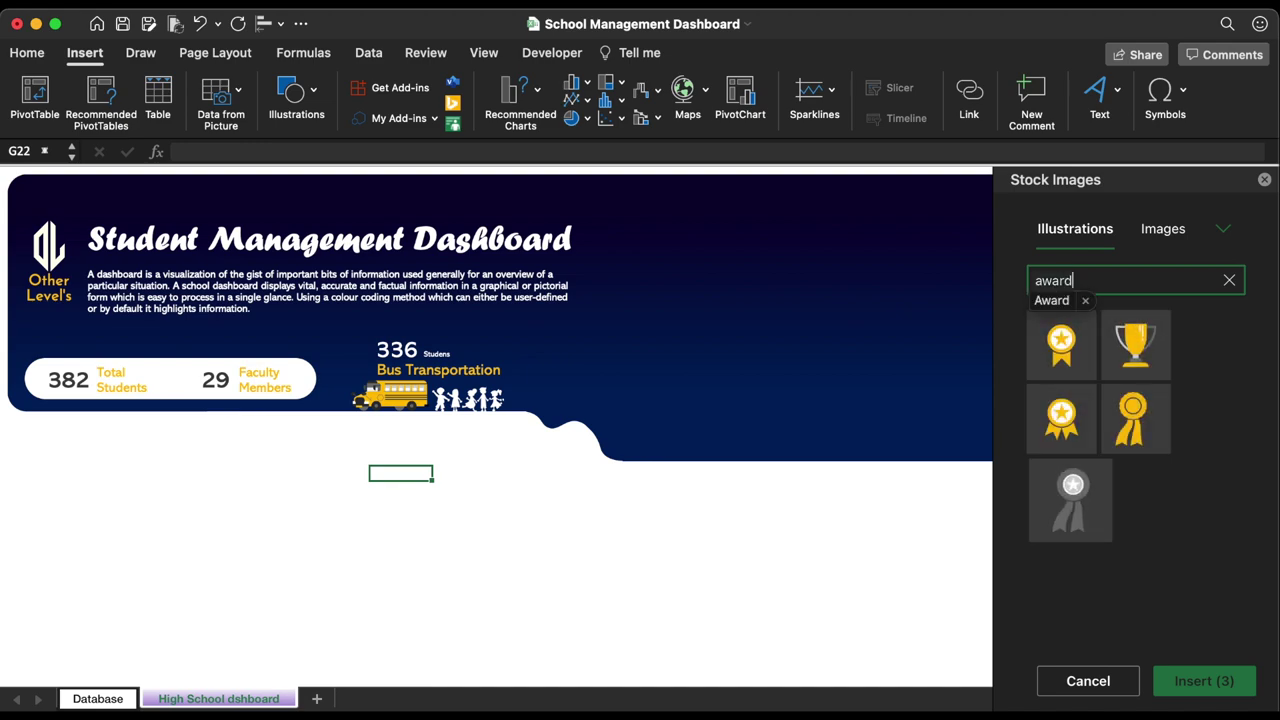
{"action": "left_click", "coordinate": [1059, 416]}
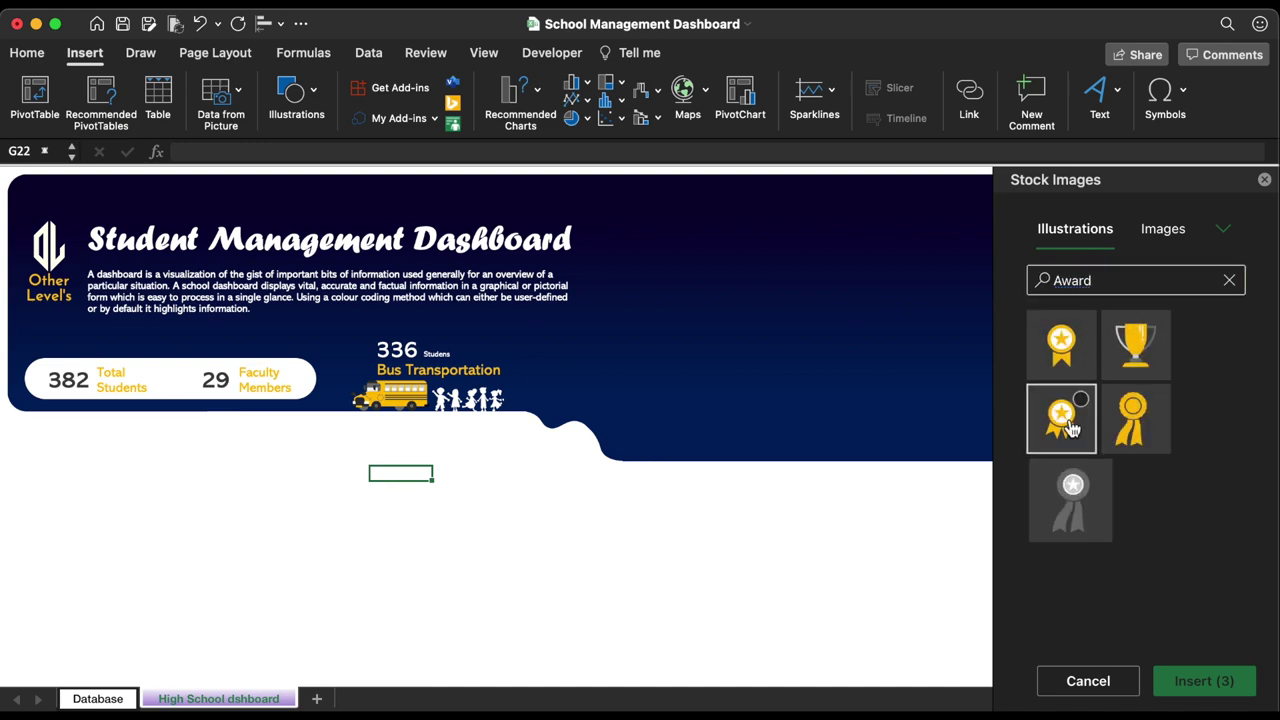
{"action": "left_click", "coordinate": [1180, 690]}
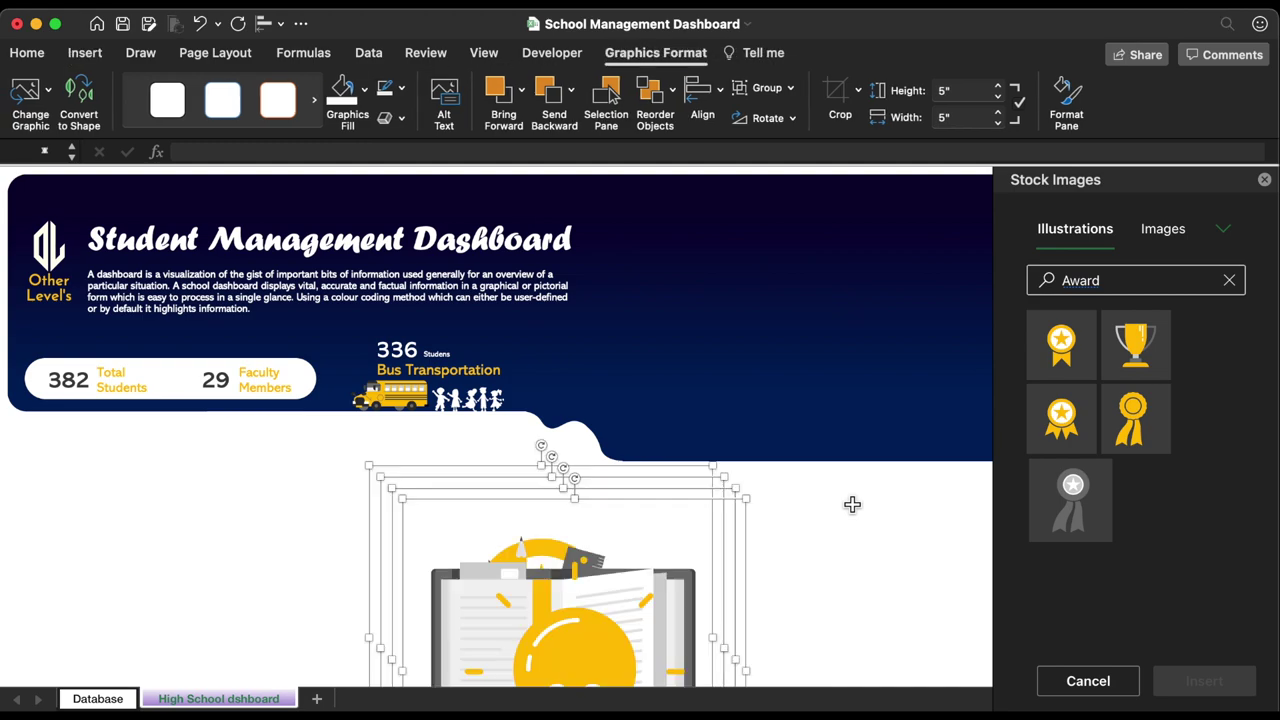
Move the four stacked illustrations onto the banner's right side and shrink them
{"action": "left_click", "coordinate": [1265, 181]}
{"action": "left_click_drag", "start_coordinate": [632, 632], "coordinate": [897, 320]}
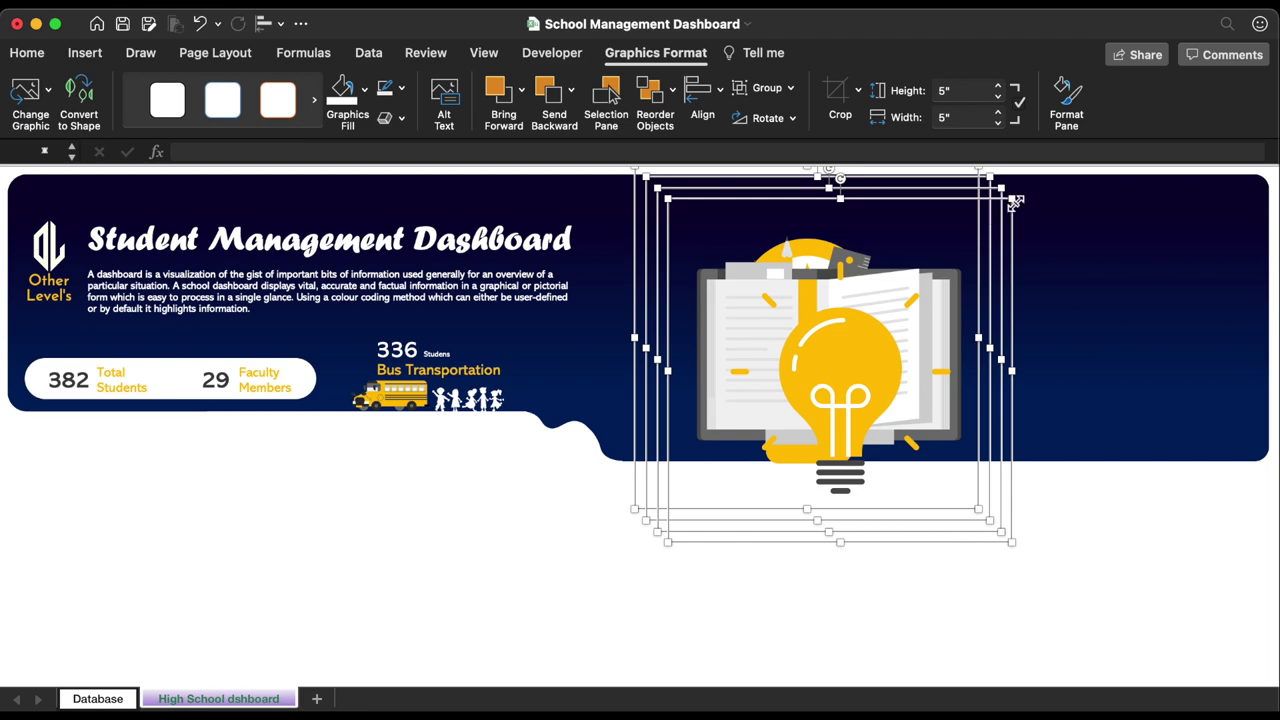
{"action": "left_click_drag", "start_coordinate": [1010, 205], "coordinate": [836, 344]}
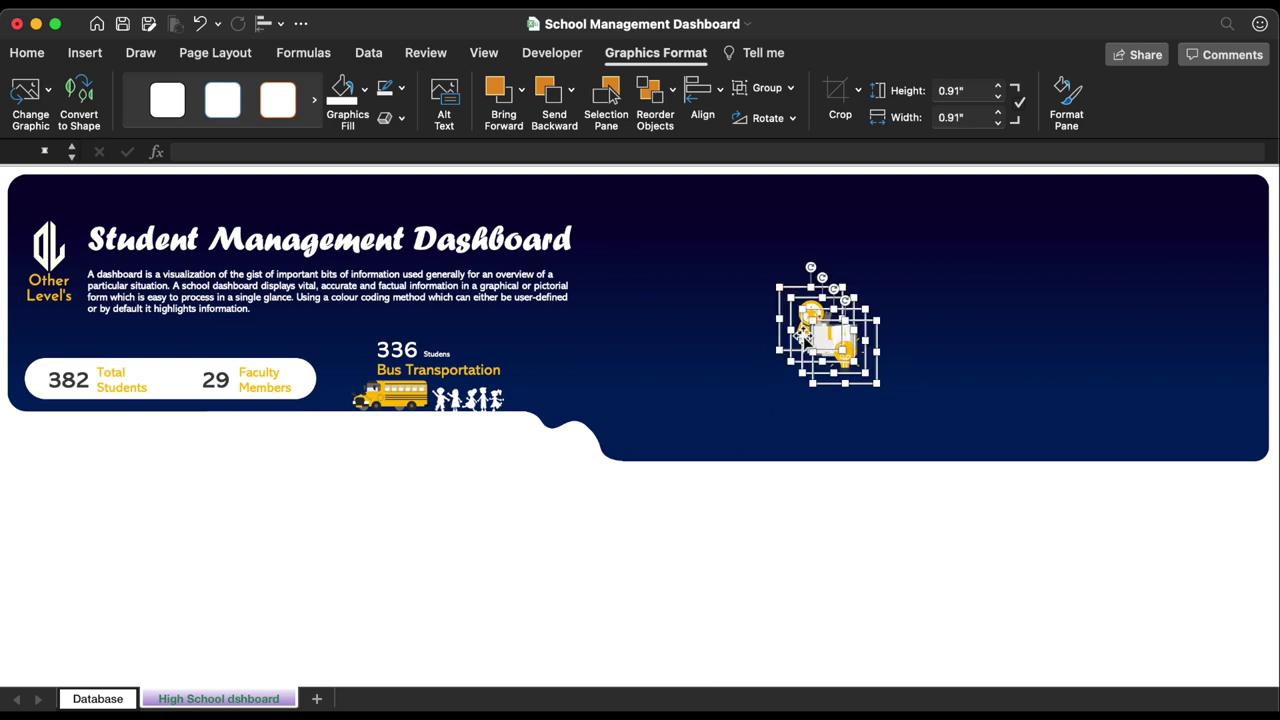
{"action": "left_click", "coordinate": [878, 489]}
Spread the book and lightbulb across the banner, size both to 0.8", and tilt them
{"action": "left_click_drag", "start_coordinate": [848, 356], "coordinate": [670, 327]}
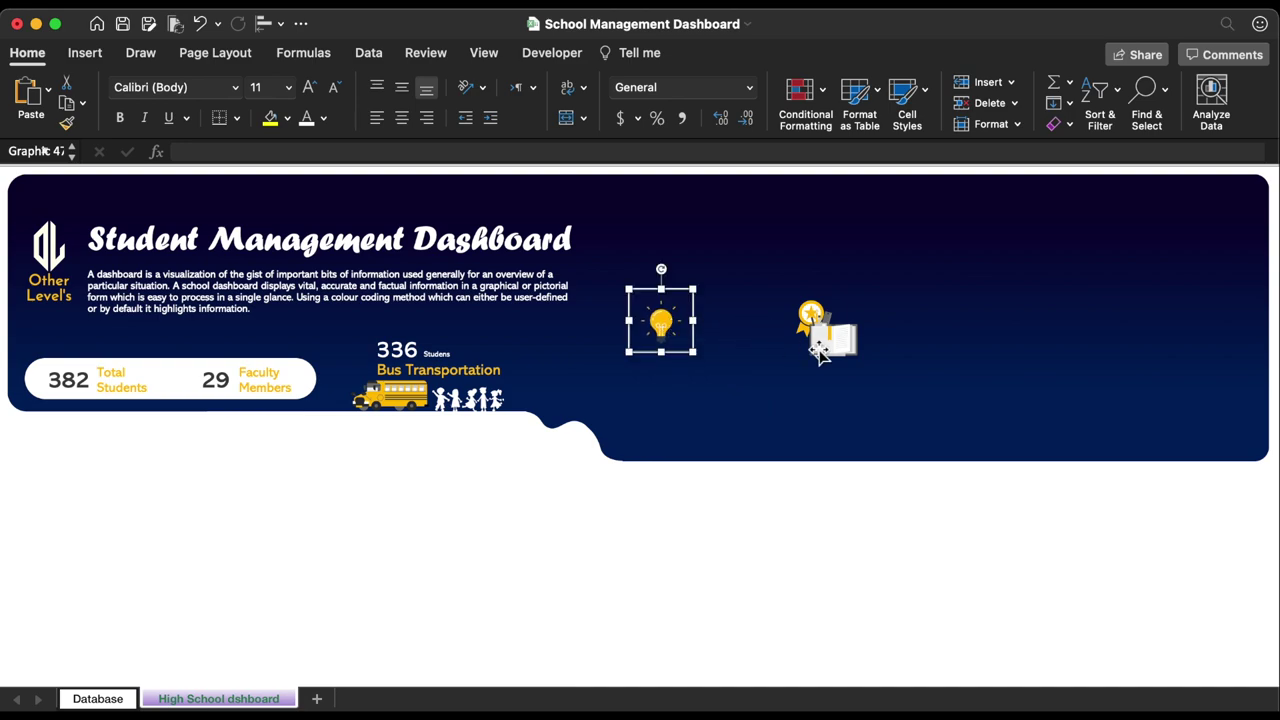
{"action": "left_click_drag", "start_coordinate": [838, 352], "coordinate": [683, 215]}
{"action": "left_click", "coordinate": [997, 122]}
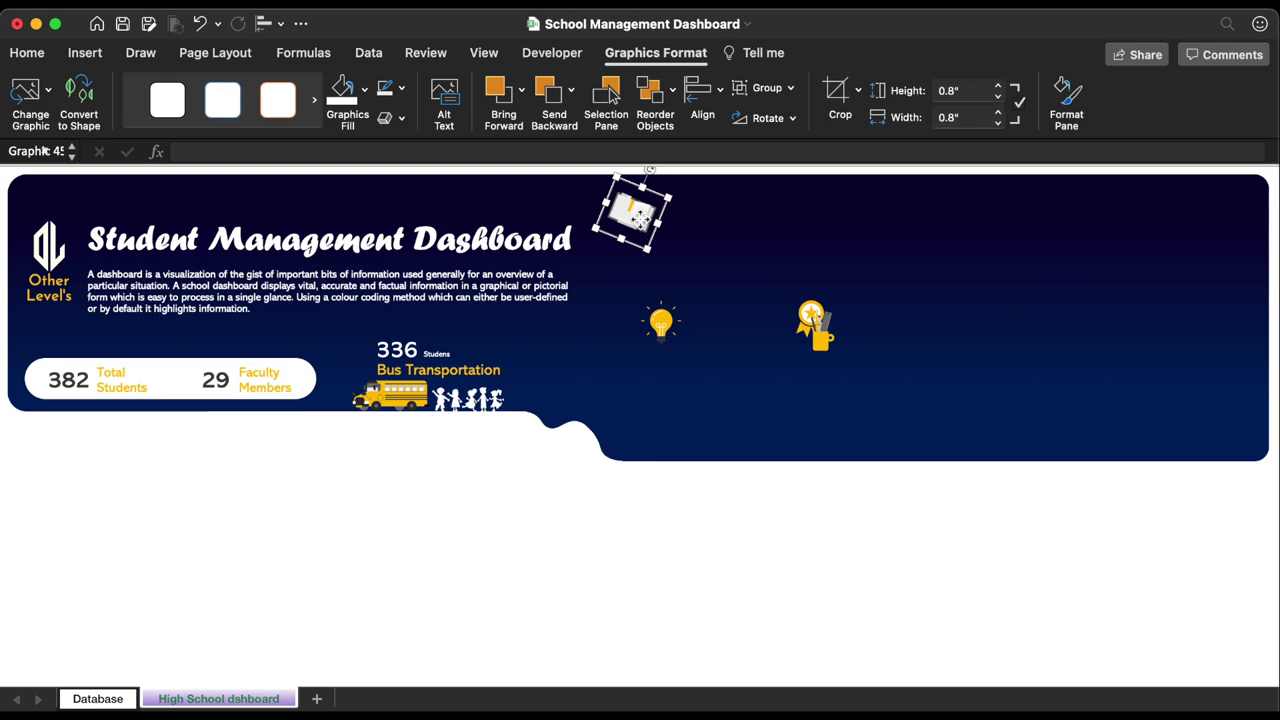
{"action": "left_click_drag", "start_coordinate": [632, 220], "coordinate": [636, 226]}
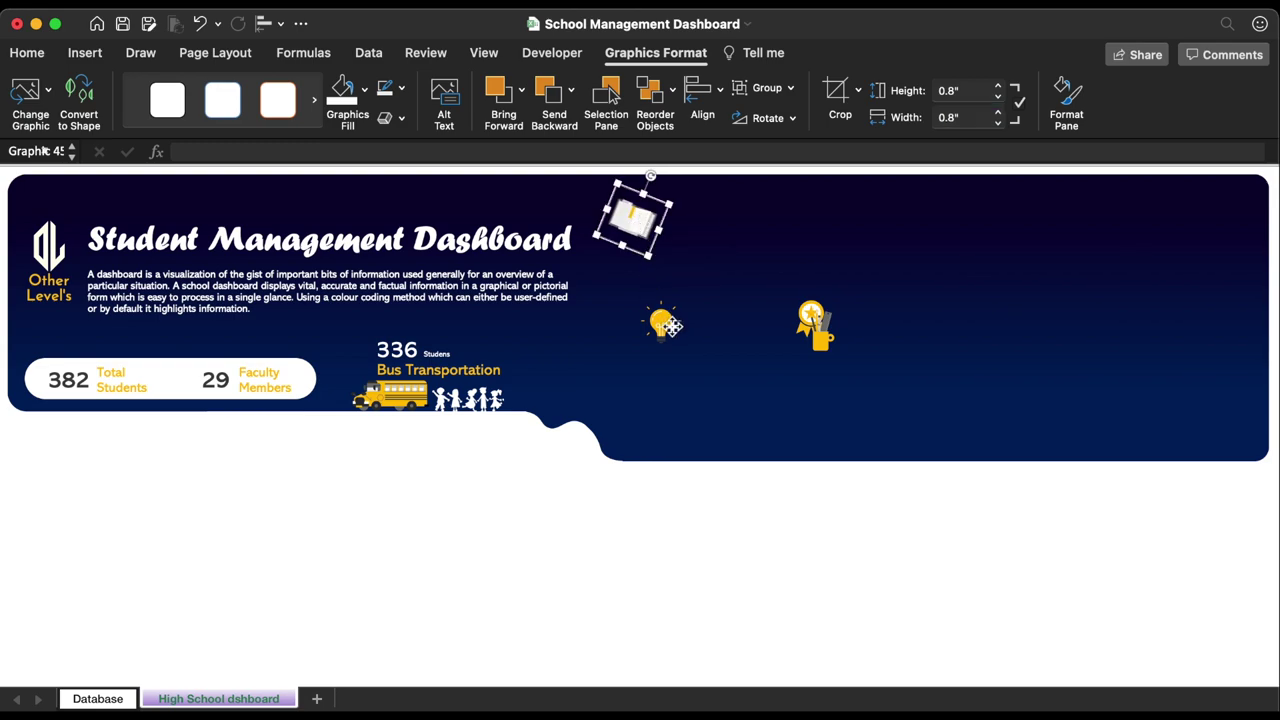
{"action": "left_click", "coordinate": [666, 324]}
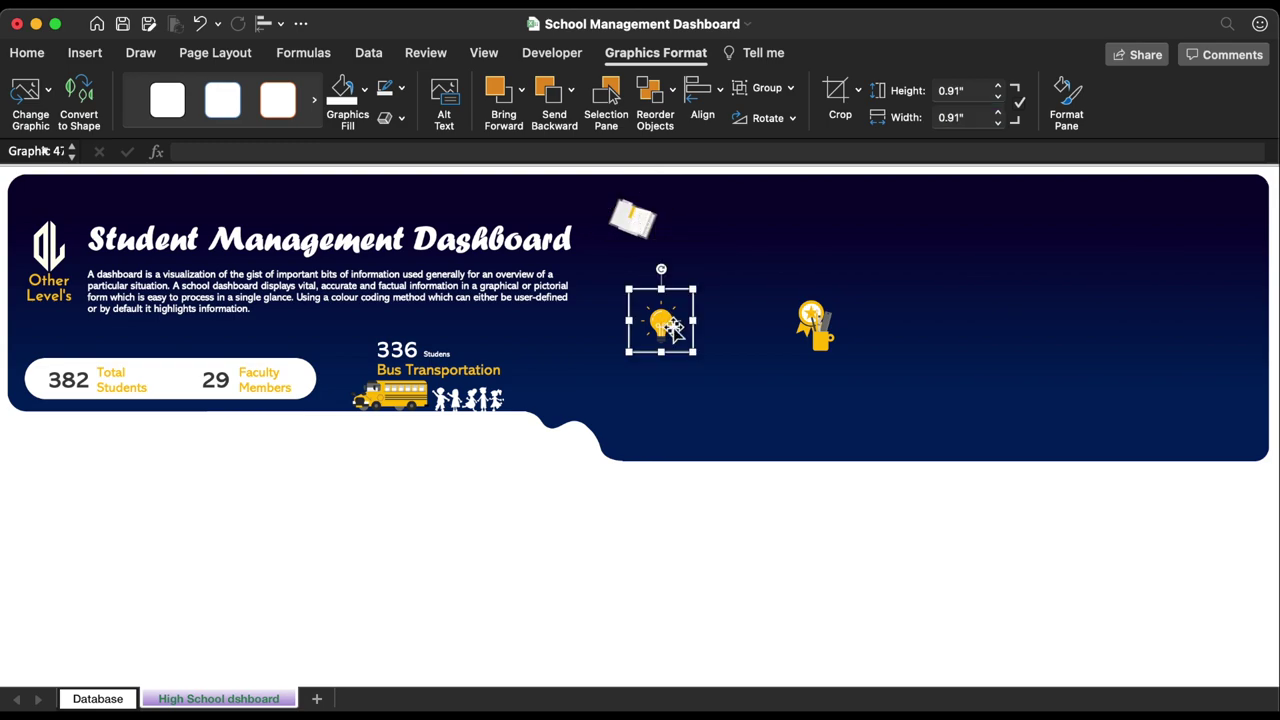
{"action": "left_click", "coordinate": [998, 97]}
{"action": "left_click", "coordinate": [999, 97]}
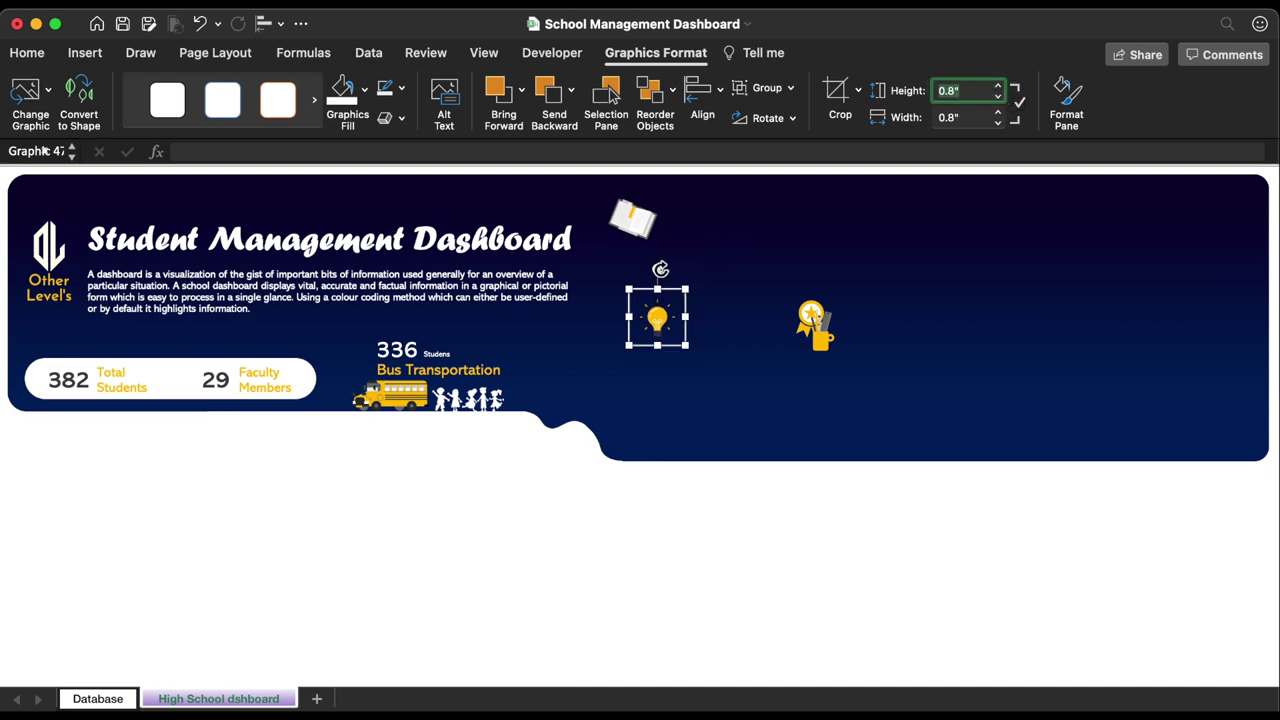
{"action": "mouse_move", "coordinate": [657, 270]}
{"action": "left_mouse_down"}
{"action": "mouse_move", "coordinate": [657, 245]}
{"action": "mouse_move", "coordinate": [655, 290]}
{"action": "left_mouse_up"}
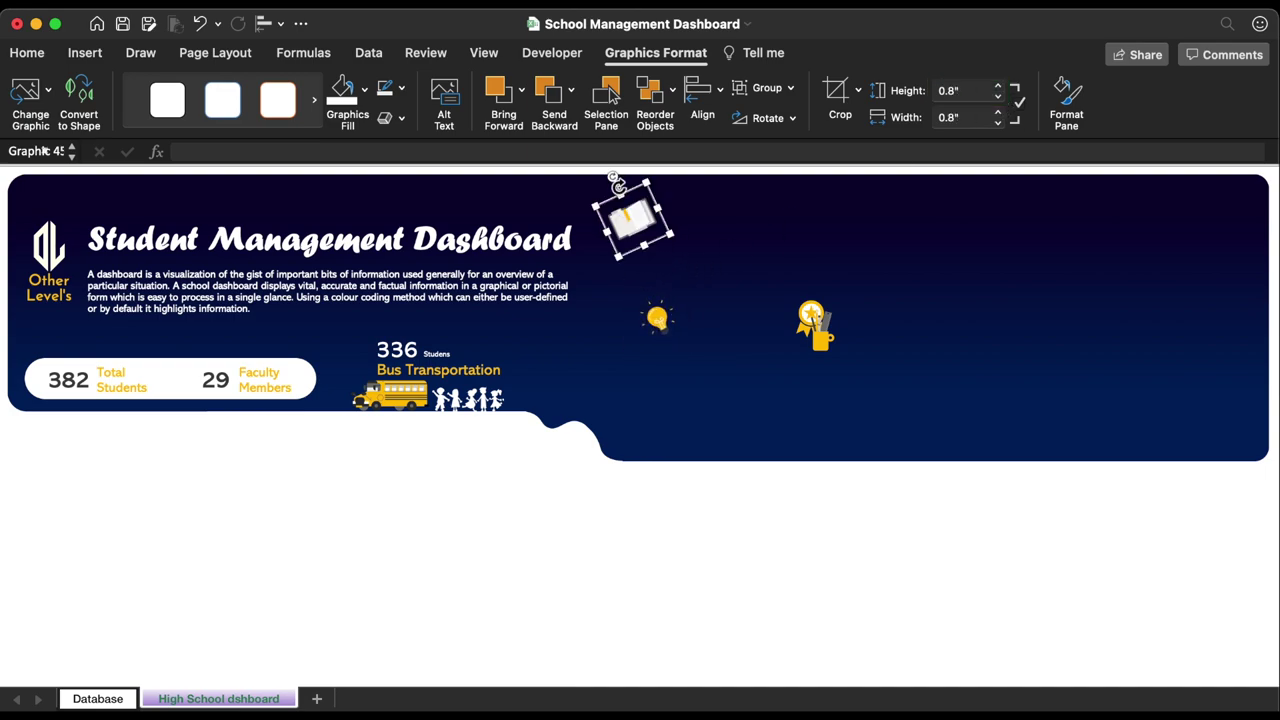
{"action": "left_click", "coordinate": [652, 300]}
{"action": "left_click_drag", "start_coordinate": [639, 278], "coordinate": [689, 278]}
Move the pencil cup to the banner's curved edge; shrink the award badge to 0.6" and tilt it left
{"action": "left_click", "coordinate": [815, 320]}
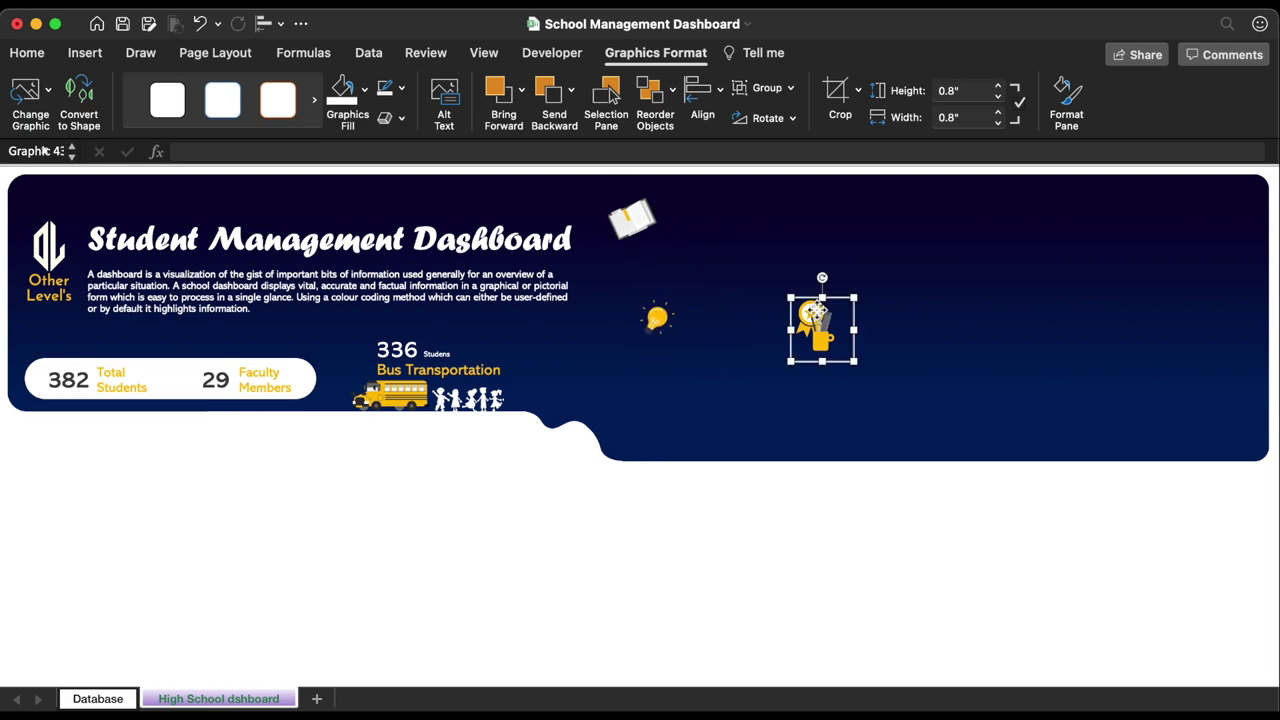
{"action": "mouse_move", "coordinate": [815, 320]}
{"action": "left_mouse_down"}
{"action": "mouse_move", "coordinate": [643, 445]}
{"action": "mouse_move", "coordinate": [648, 423]}
{"action": "mouse_move", "coordinate": [632, 447]}
{"action": "left_mouse_up"}
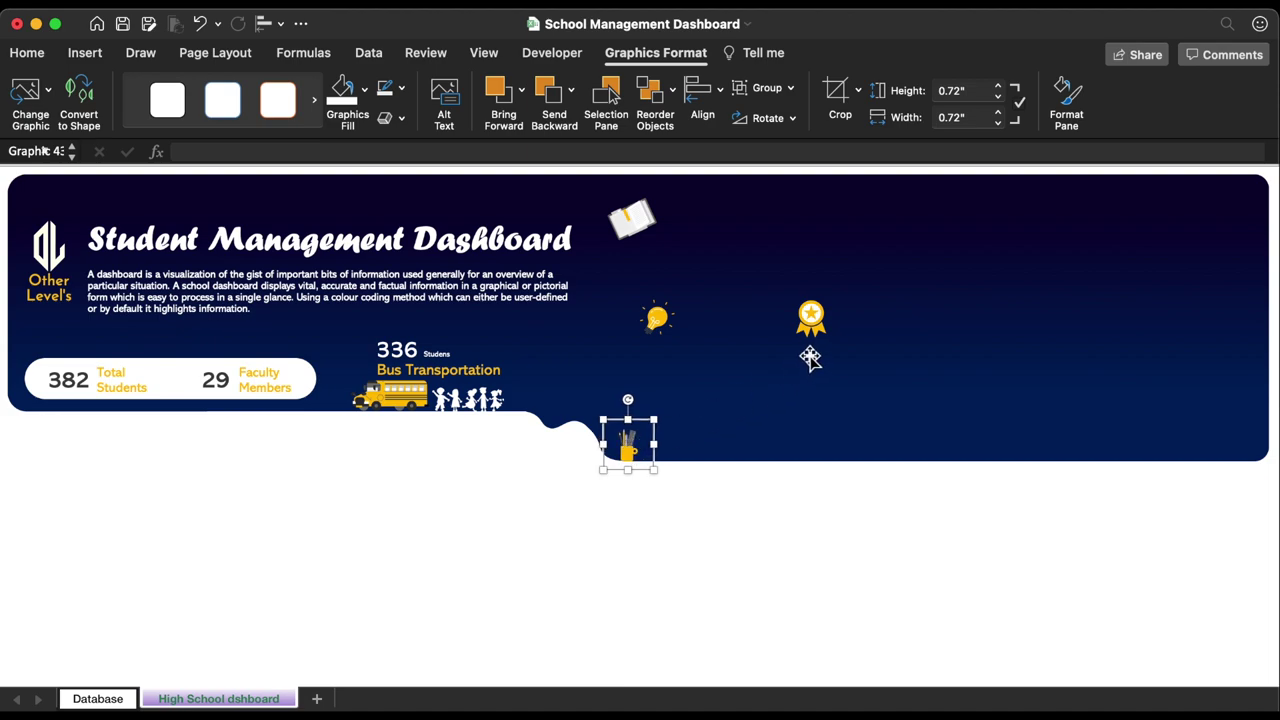
{"action": "left_click", "coordinate": [815, 322]}
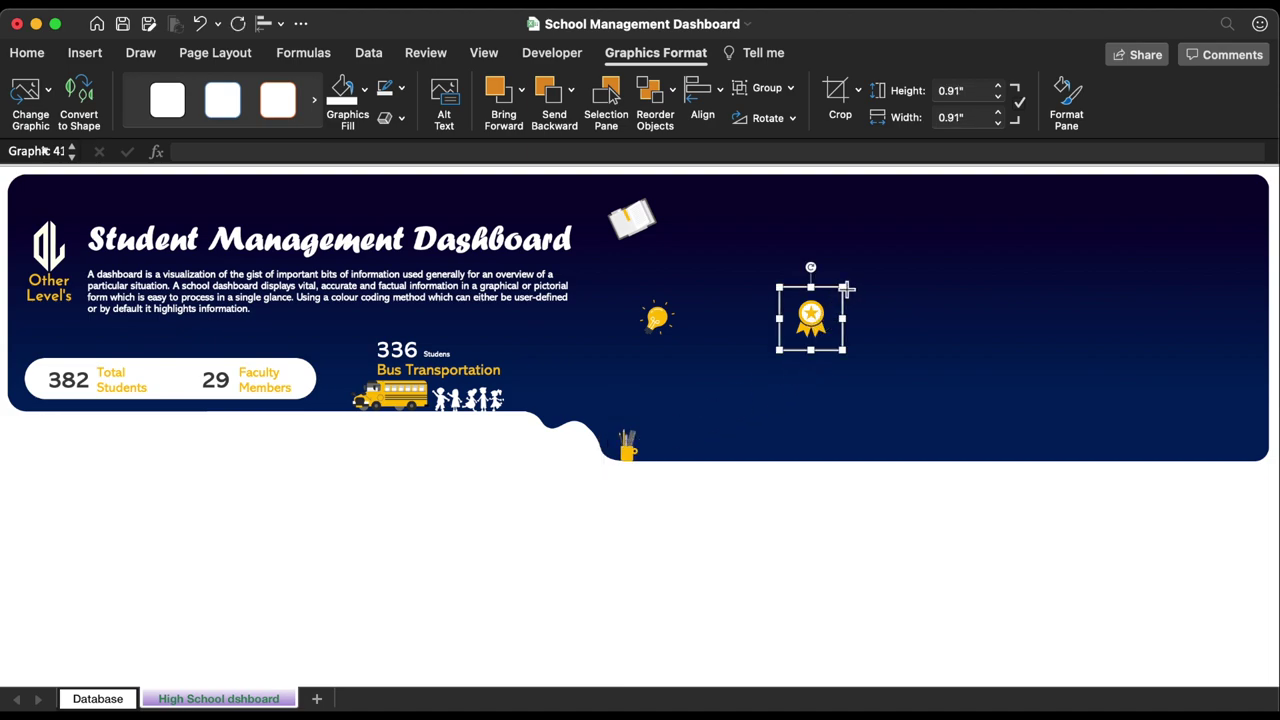
{"action": "left_click_drag", "start_coordinate": [846, 289], "coordinate": [594, 373]}
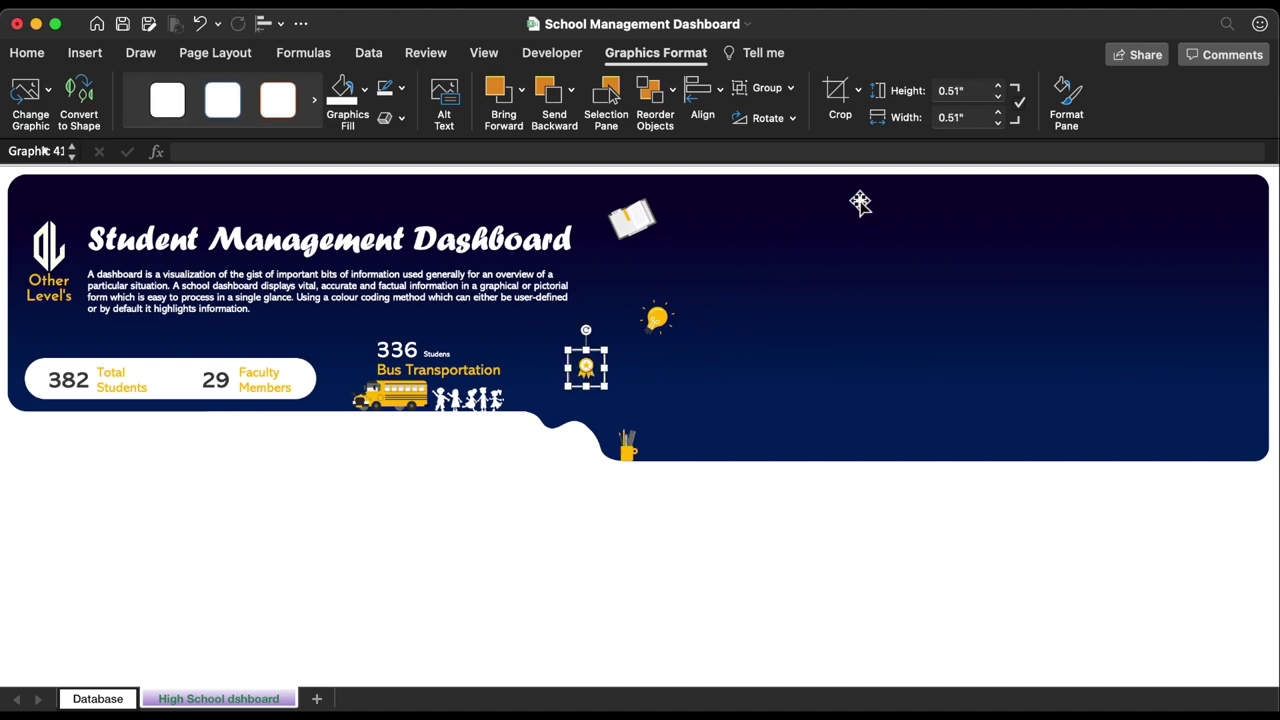
{"action": "left_click", "coordinate": [997, 86]}
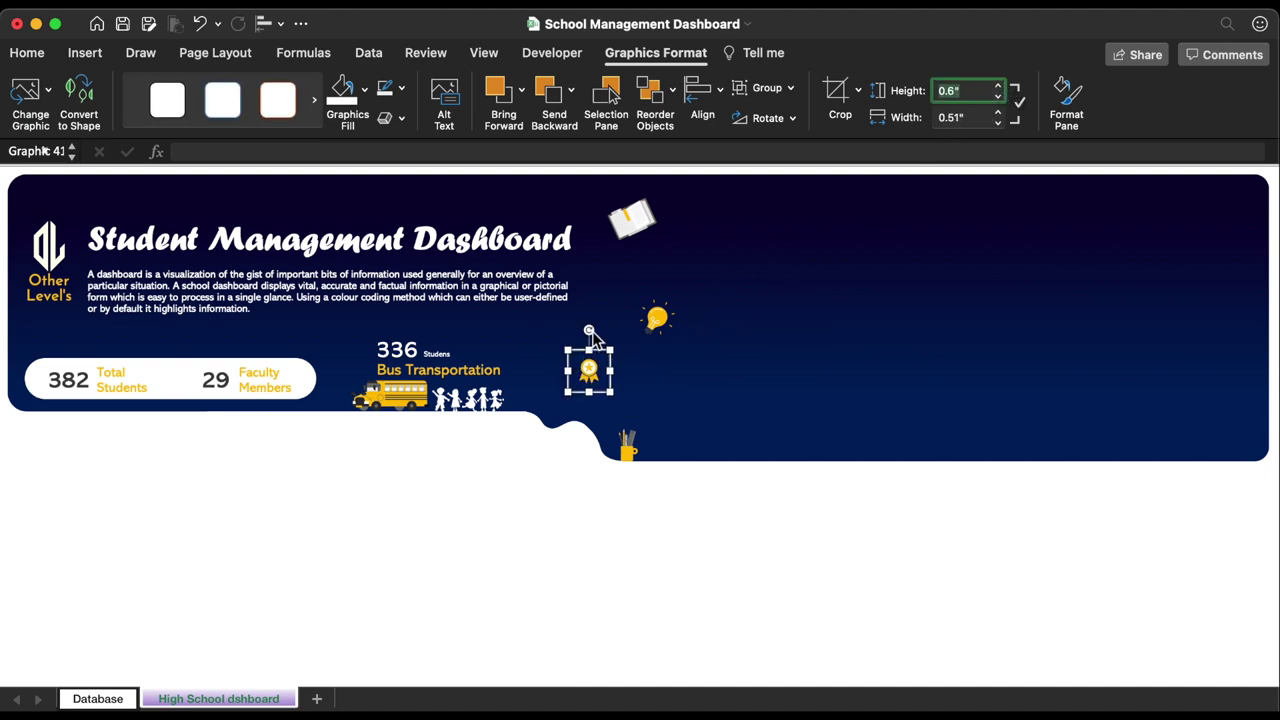
{"action": "left_click_drag", "start_coordinate": [589, 330], "coordinate": [582, 362]}
{"action": "left_click", "coordinate": [678, 520]}
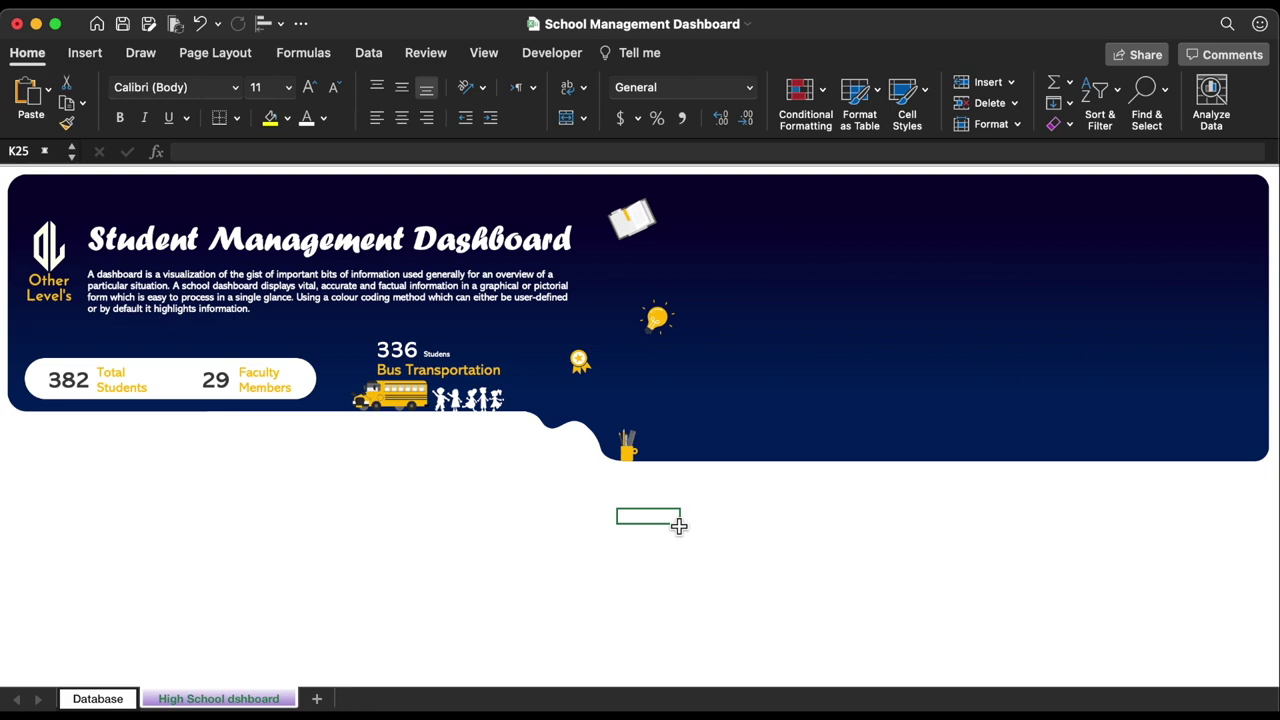
Draw a rounded rectangle near the banner's top right
{"action": "left_click", "coordinate": [87, 60]}
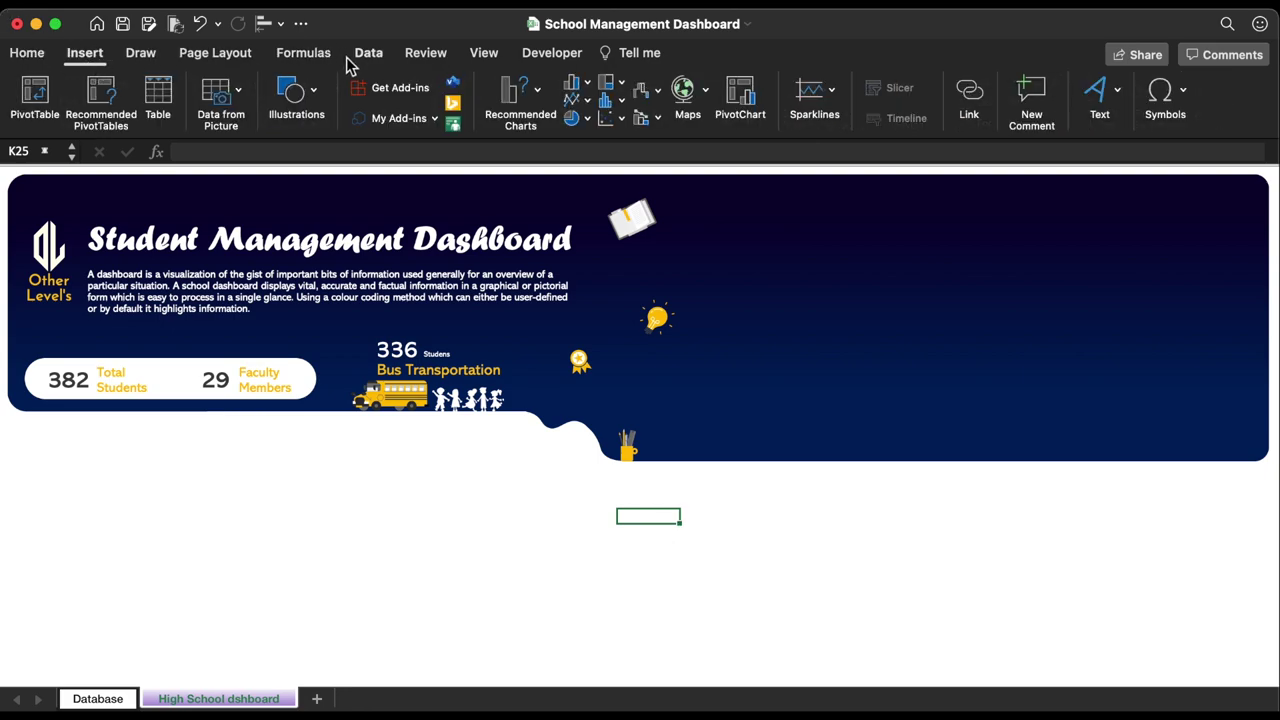
{"action": "left_click", "coordinate": [294, 95]}
{"action": "left_click", "coordinate": [222, 163]}
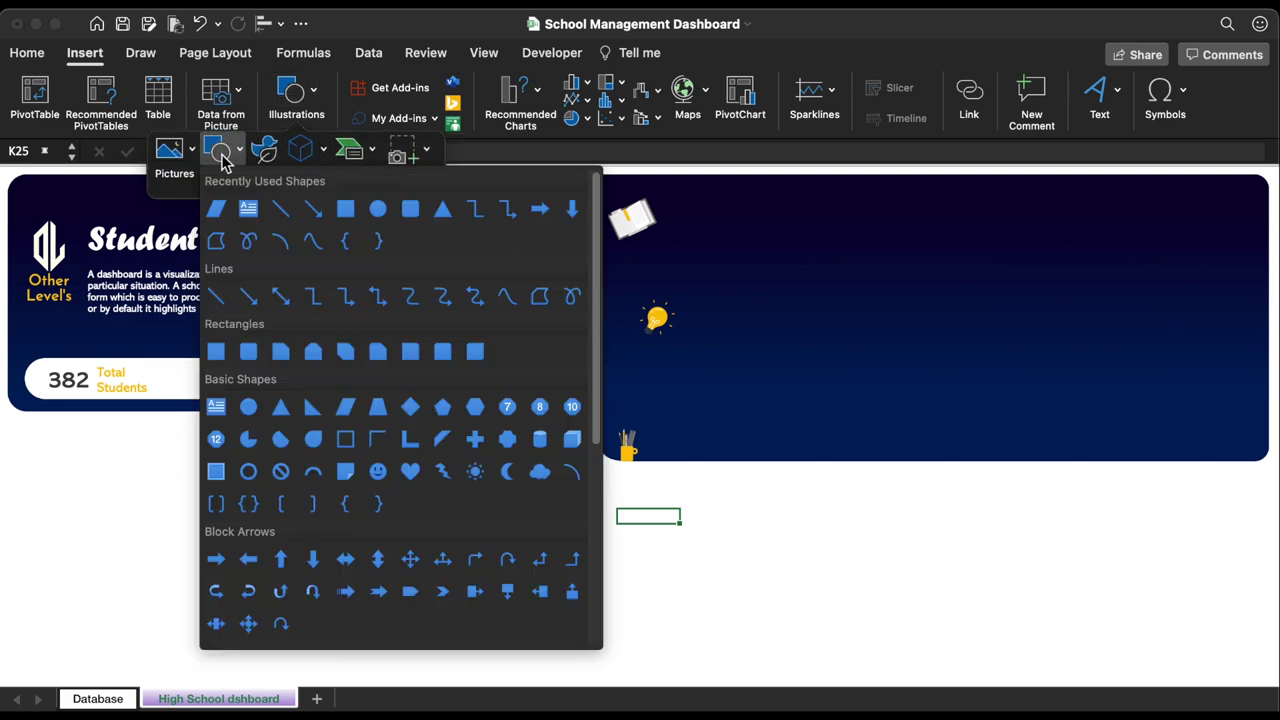
{"action": "left_click", "coordinate": [408, 218]}
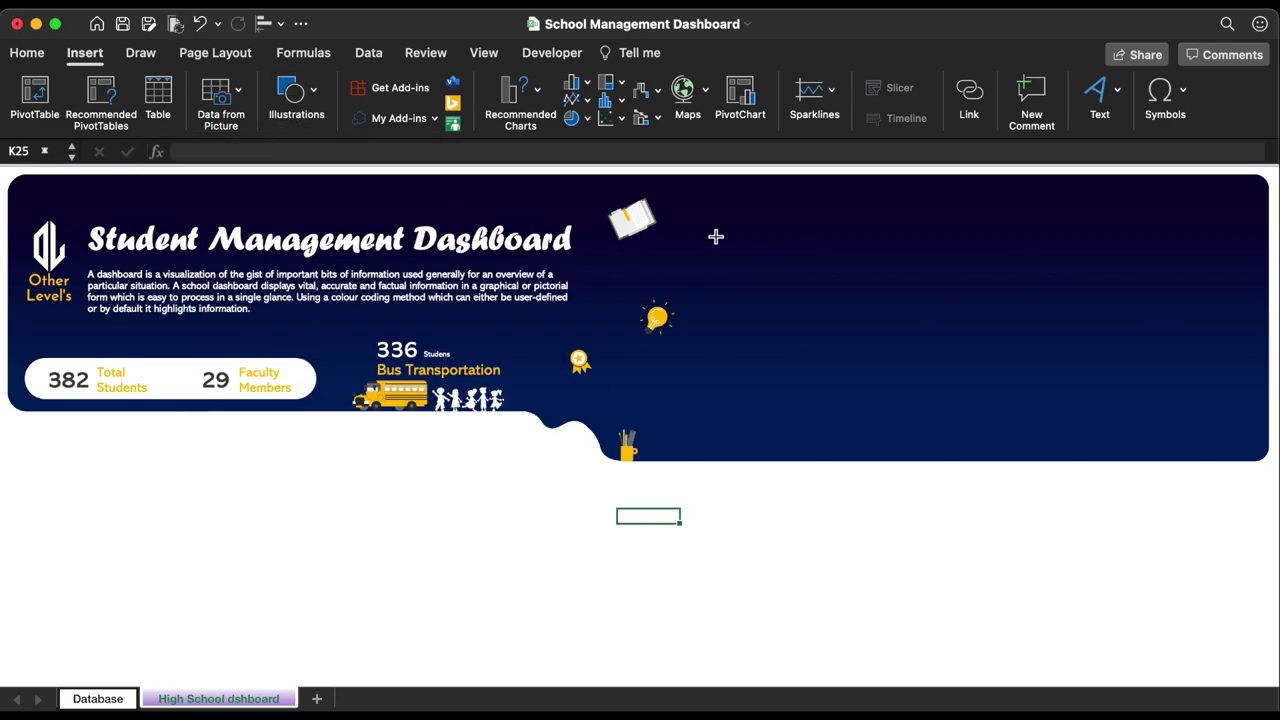
{"action": "mouse_move", "coordinate": [712, 231]}
{"action": "left_mouse_down"}
{"action": "mouse_move", "coordinate": [857, 286]}
{"action": "mouse_move", "coordinate": [1082, 302]}
{"action": "left_mouse_up"}
{"action": "left_click_drag", "start_coordinate": [903, 287], "coordinate": [975, 236]}
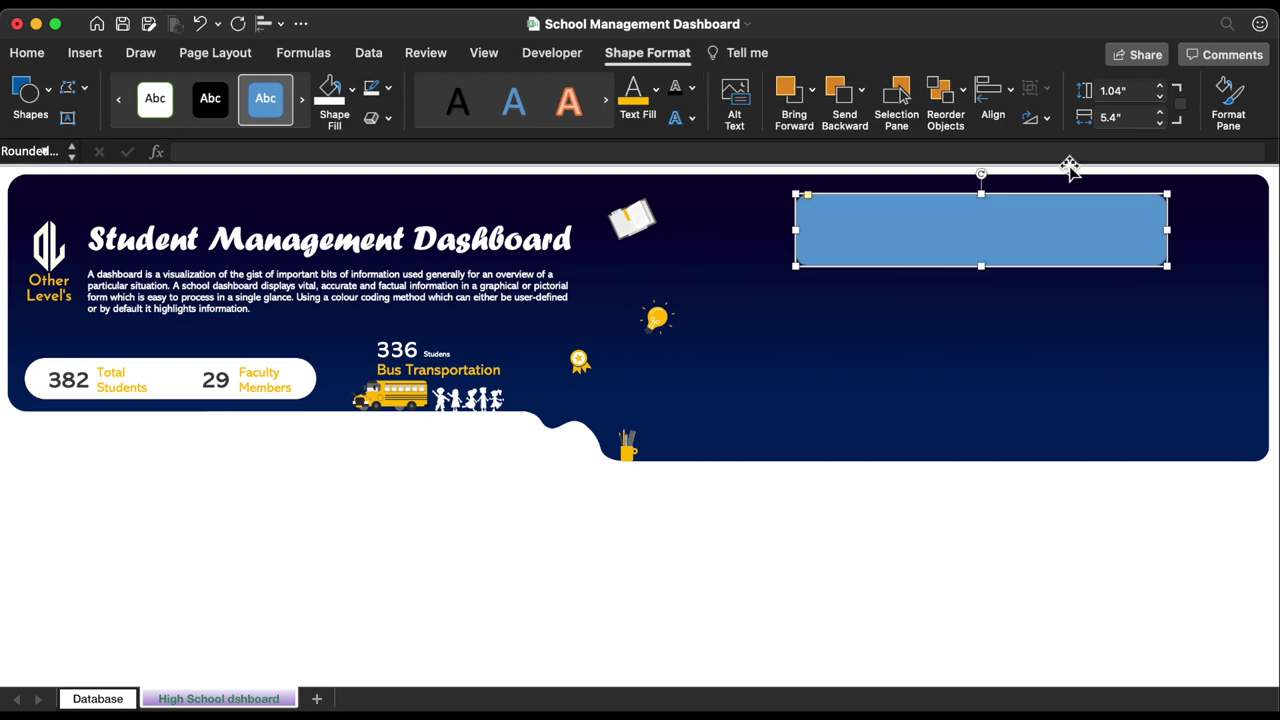
Size the rounded bar to 7.33" wide by 0.91" high and place it on the banner's right side
{"action": "left_click", "coordinate": [1131, 117]}
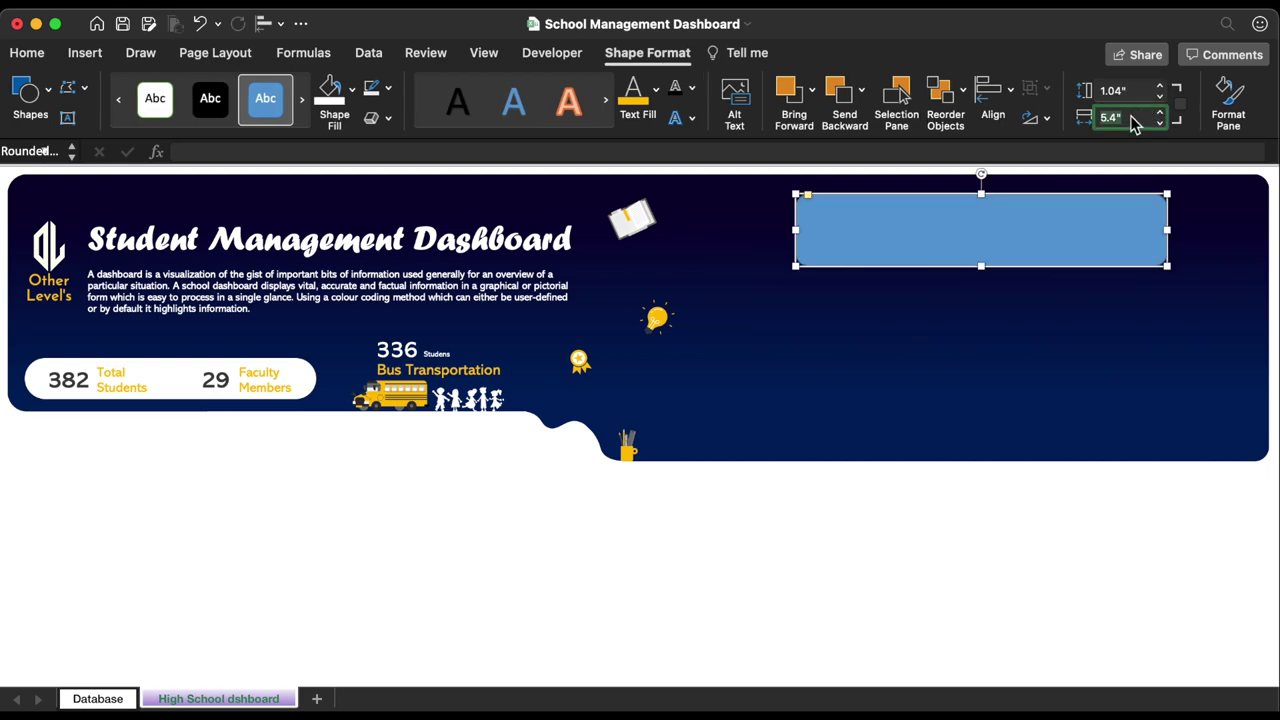
{"action": "type", "text": "7.33"}
{"action": "key", "text": "Return"}
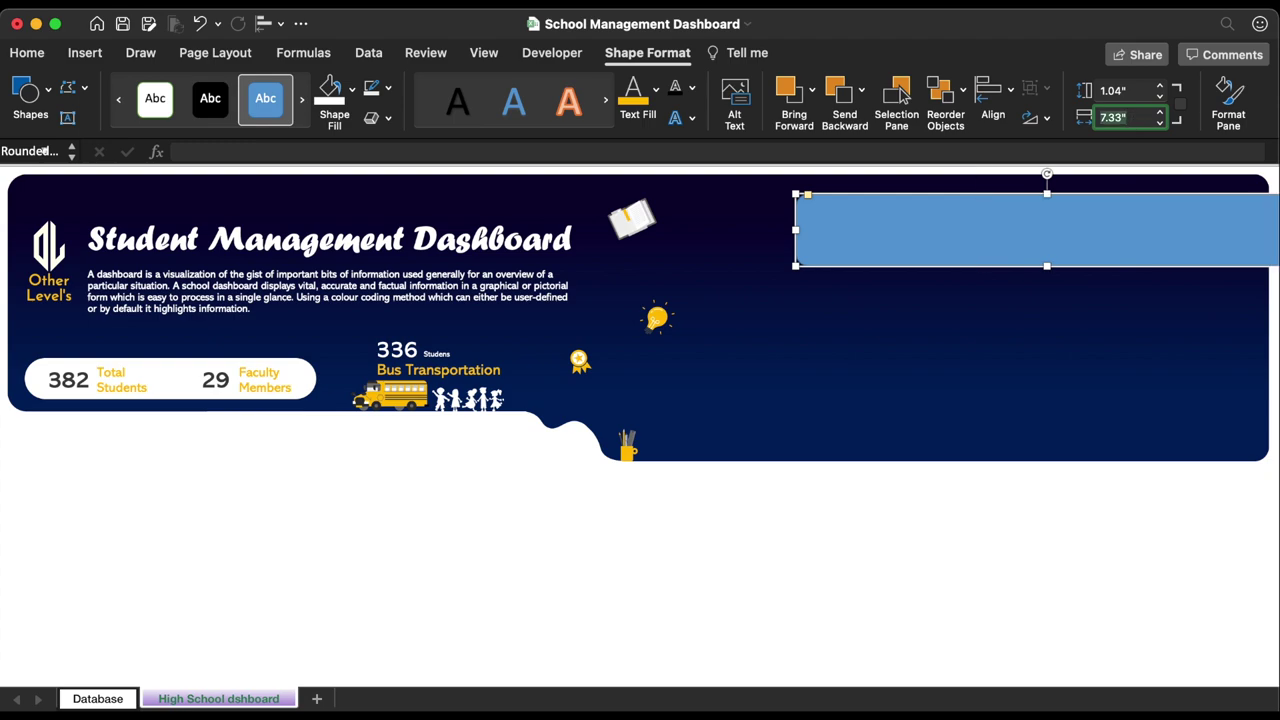
{"action": "left_click", "coordinate": [1141, 93]}
{"action": "type", "text": "0"}
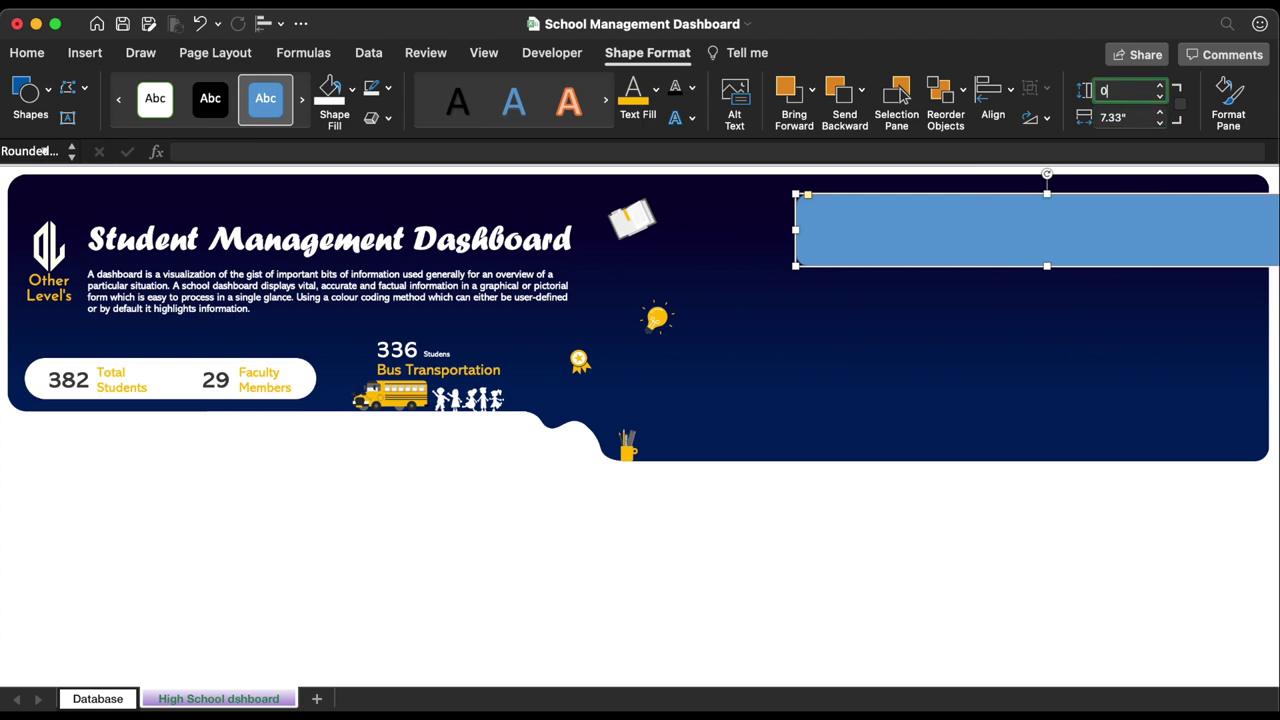
{"action": "type", "text": ".91"}
{"action": "key", "text": "Return"}
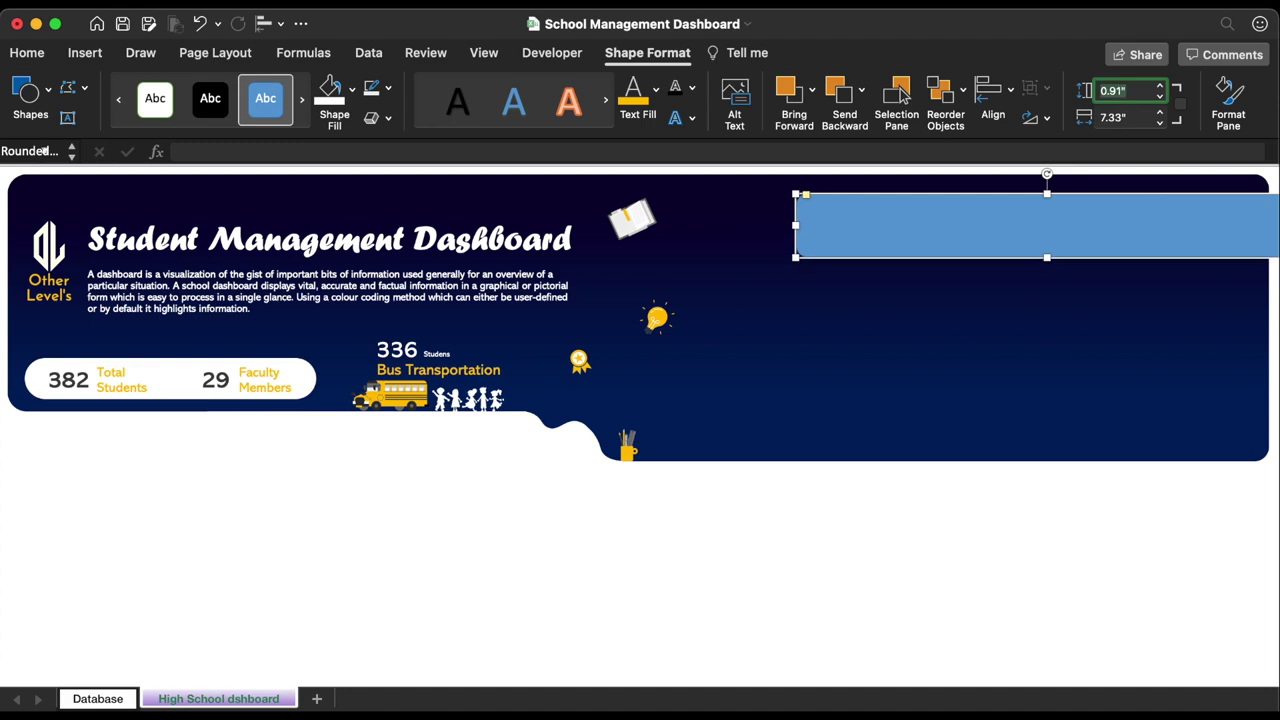
{"action": "left_click_drag", "start_coordinate": [1167, 229], "coordinate": [1083, 431]}
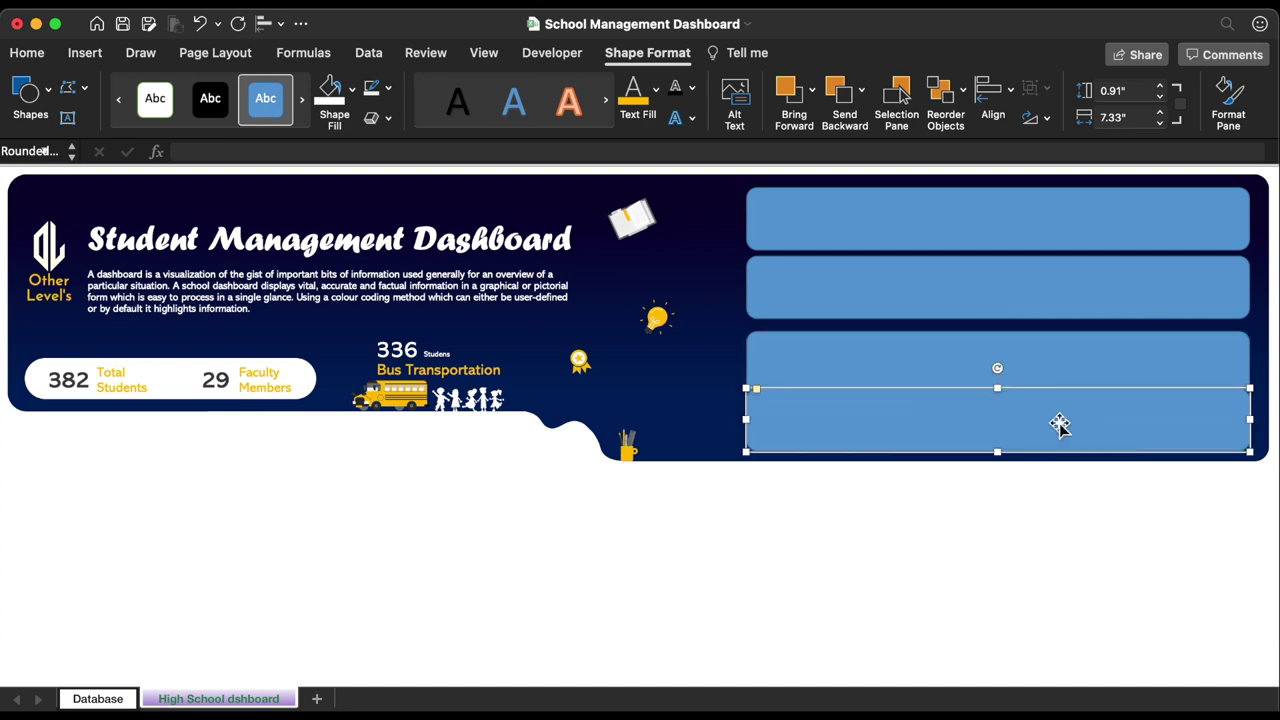
Select all four bars and distribute them evenly top to bottom
{"action": "left_click", "coordinate": [932, 364], "text": "shift"}
{"action": "left_click", "coordinate": [903, 305], "text": "shift"}
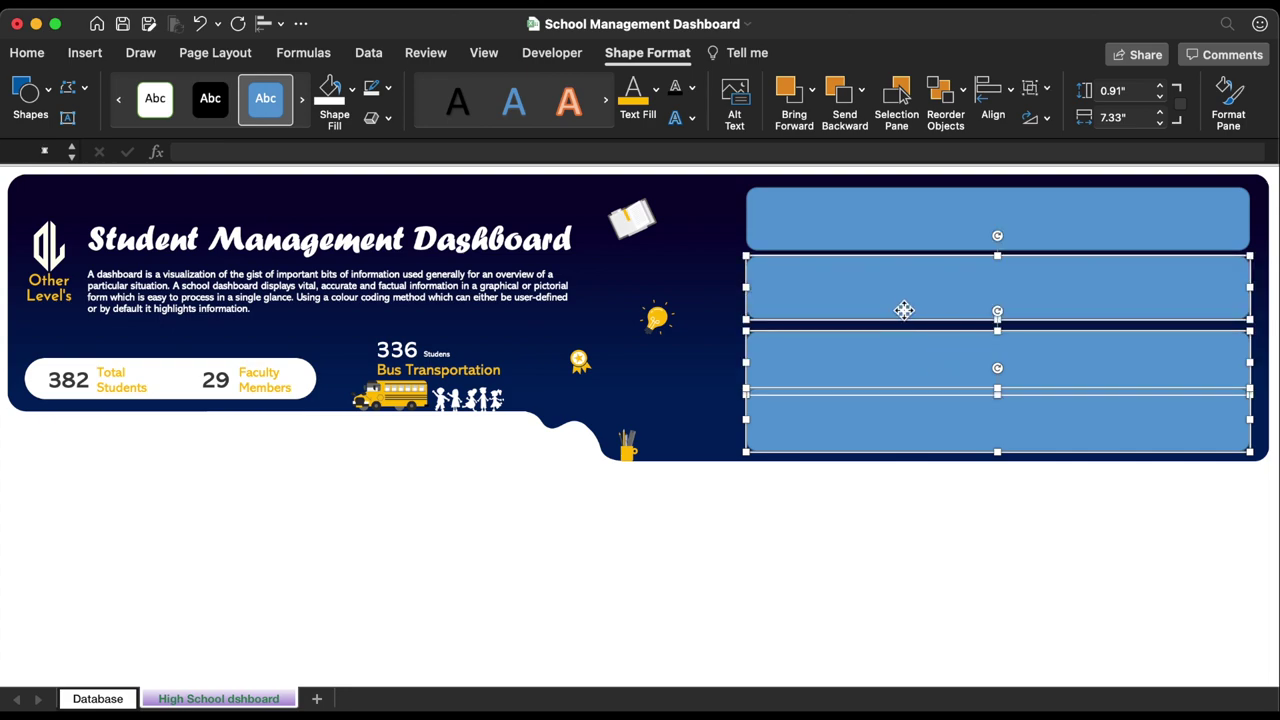
{"action": "left_click", "coordinate": [874, 243], "text": "shift"}
{"action": "left_click", "coordinate": [990, 98]}
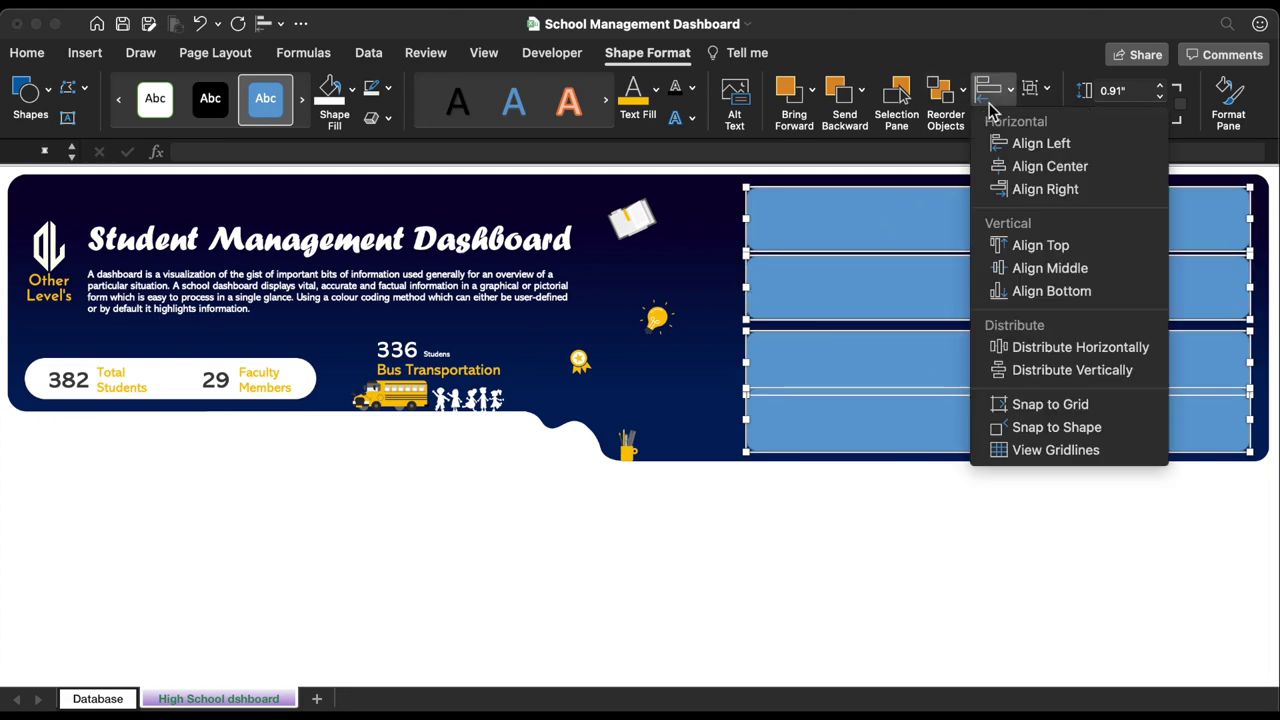
{"action": "left_click", "coordinate": [1027, 372]}
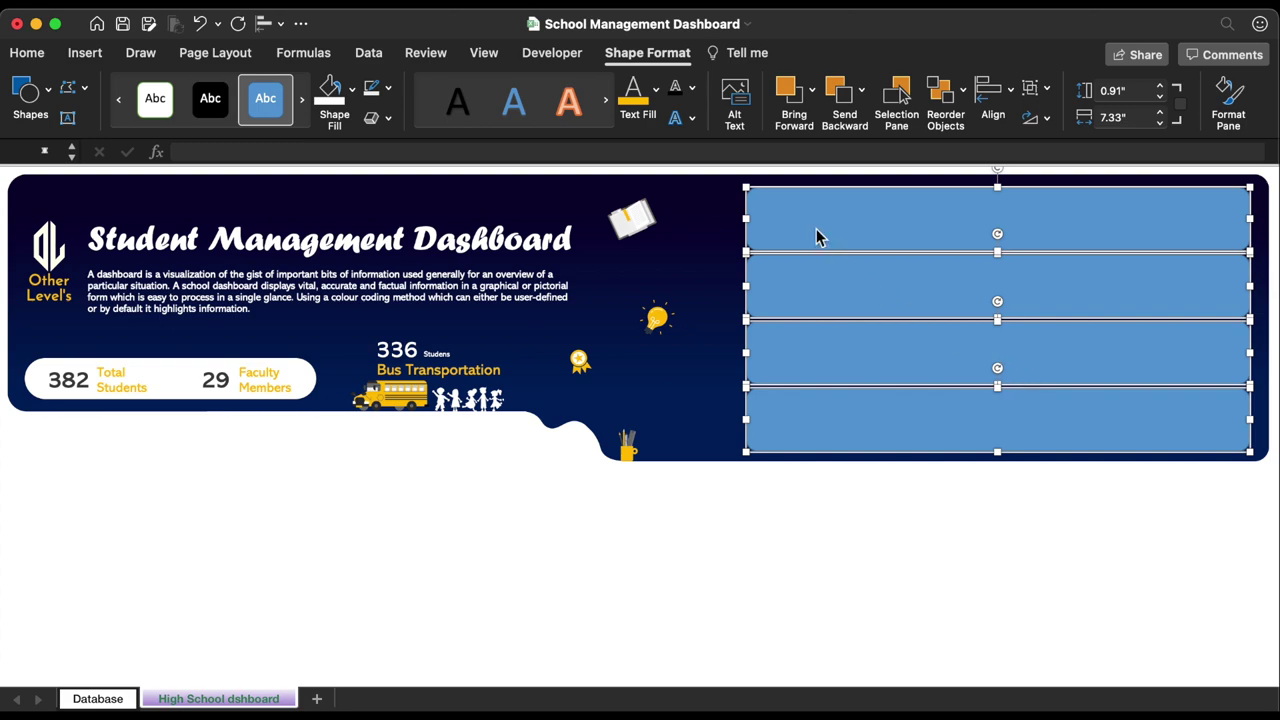
Give the four bars no outline and a white fill, then group them
{"action": "left_click", "coordinate": [388, 90]}
{"action": "left_click", "coordinate": [396, 146]}
{"action": "left_click", "coordinate": [355, 92]}
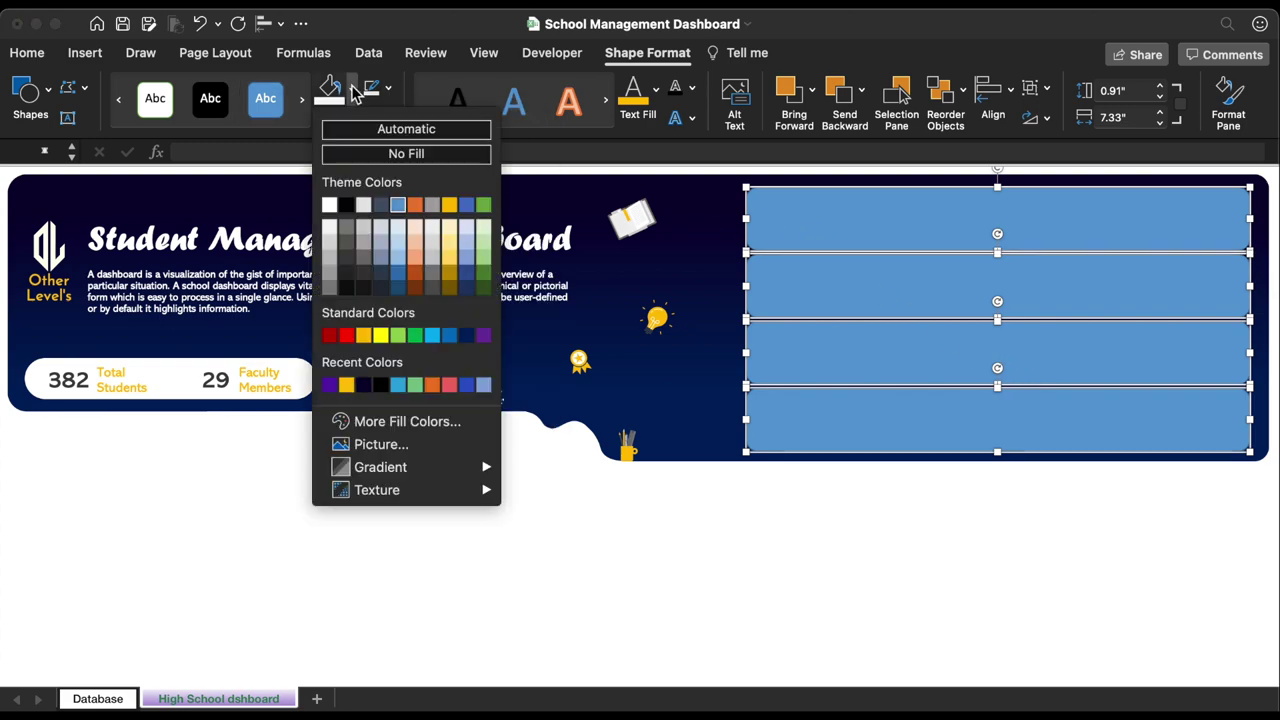
{"action": "left_click", "coordinate": [331, 206]}
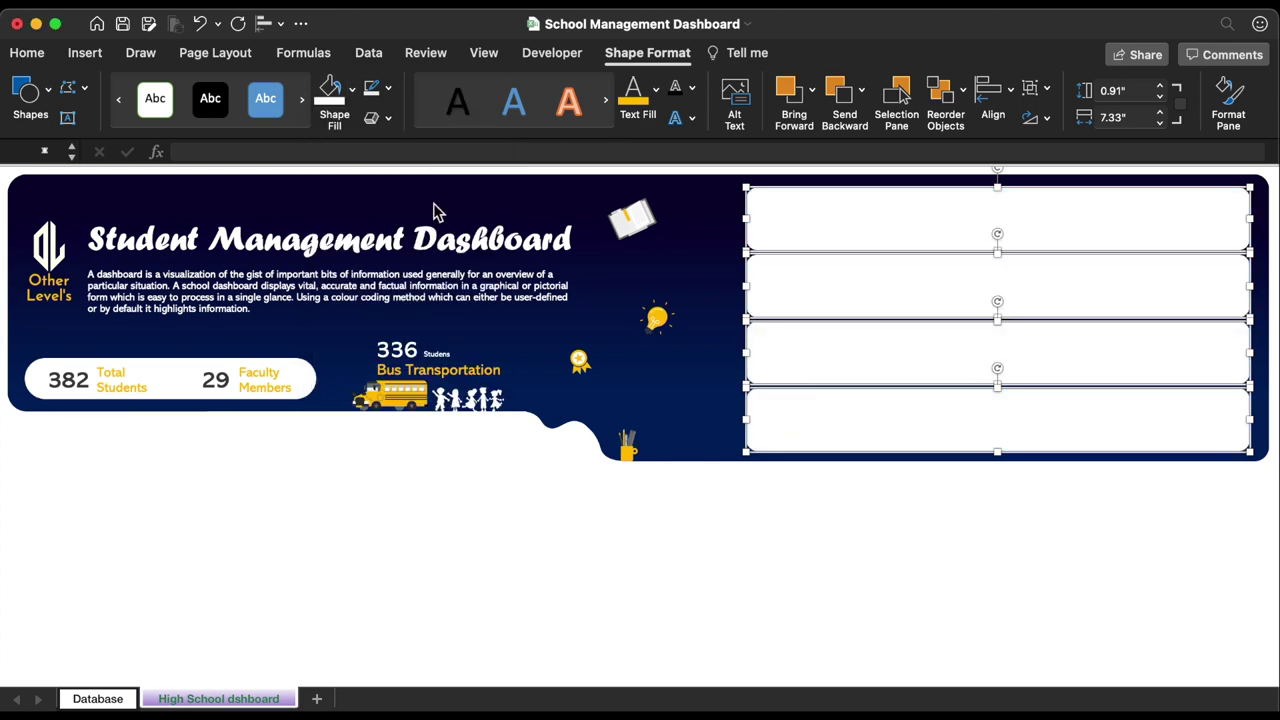
{"action": "right_click", "coordinate": [897, 220]}
{"action": "mouse_move", "coordinate": [951, 302]}
{"action": "left_click", "coordinate": [1130, 304]}
Copy the white bar group, fill the copy purple, and lay it over the white bars
{"action": "left_click", "coordinate": [1135, 312]}
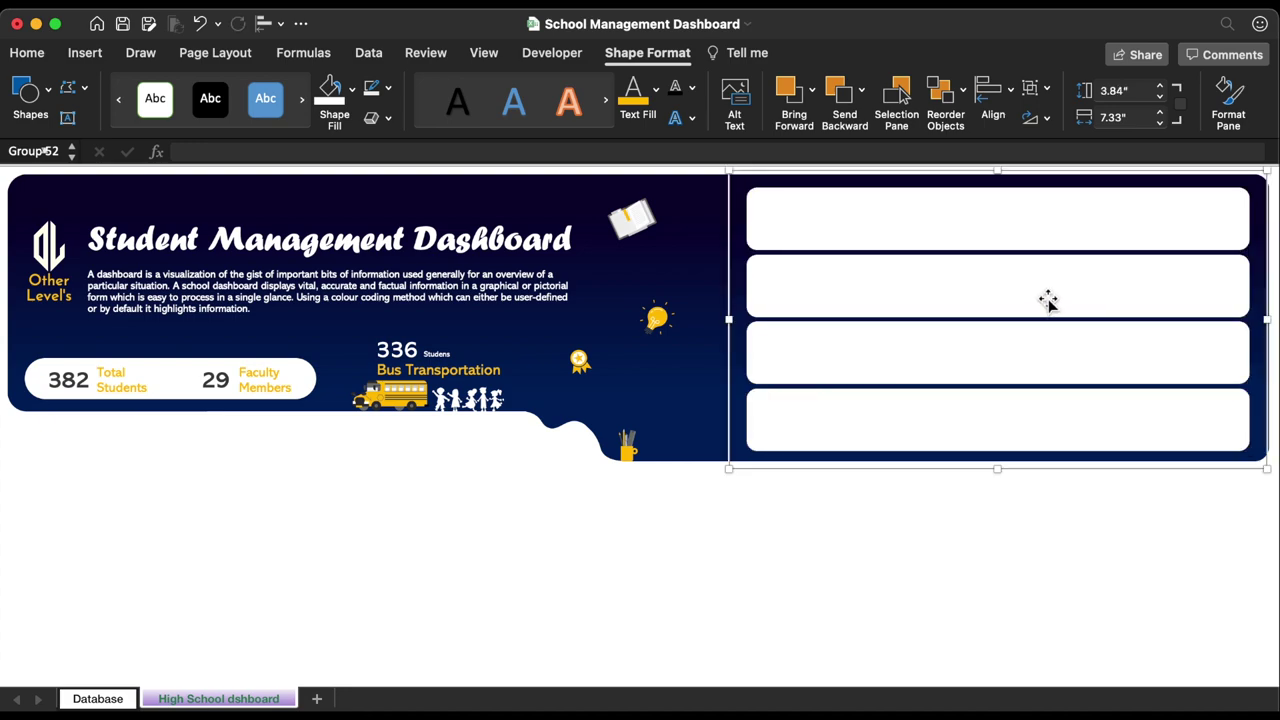
{"action": "left_click_drag", "start_coordinate": [1054, 290], "coordinate": [866, 457]}
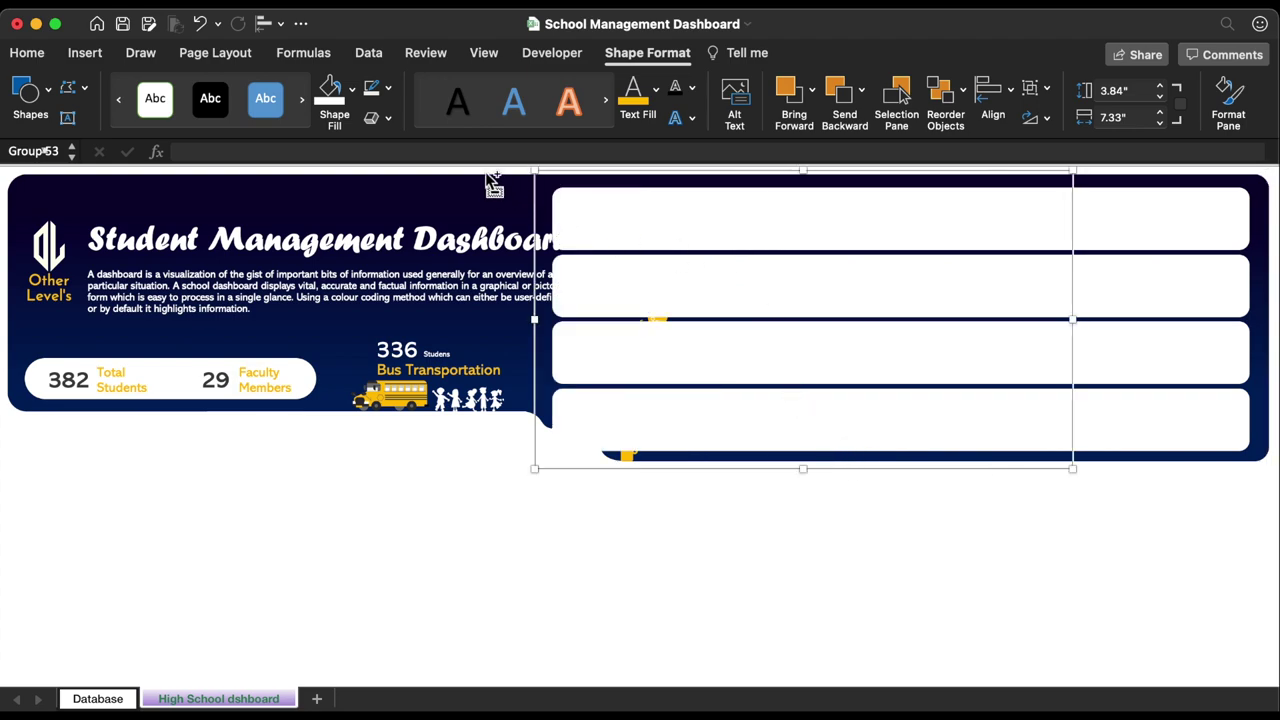
{"action": "left_click", "coordinate": [352, 89]}
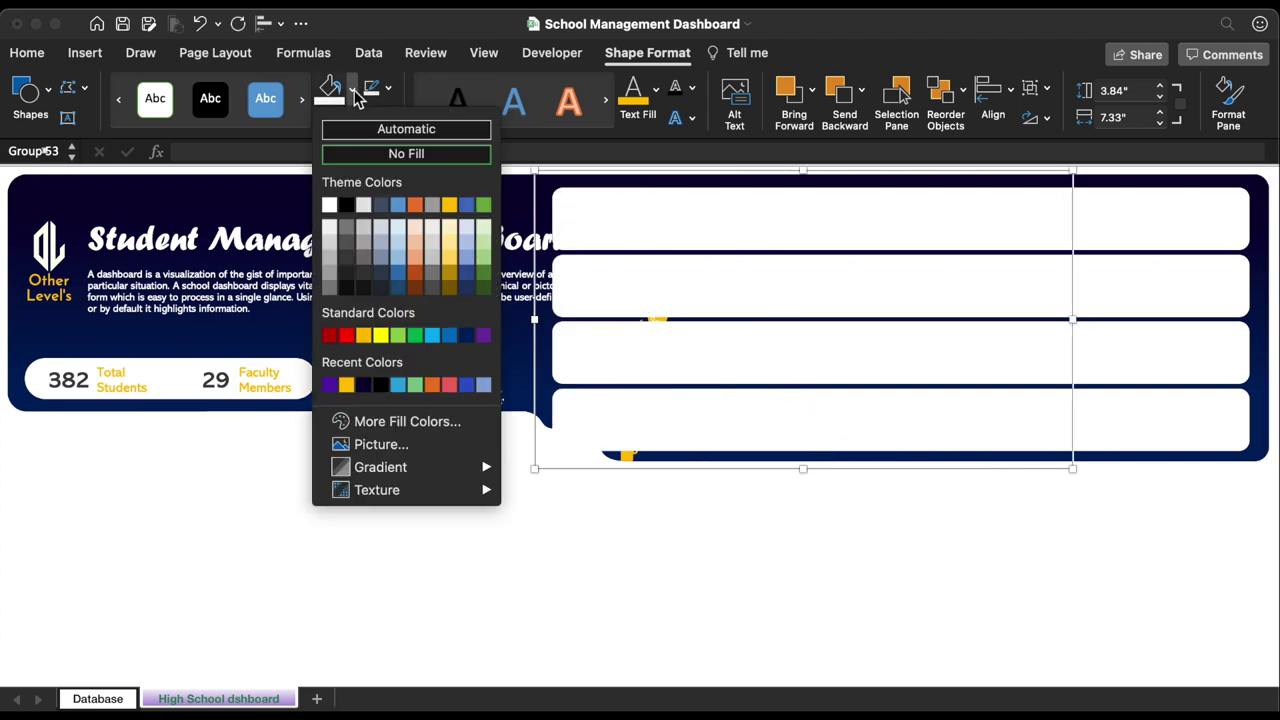
{"action": "left_click", "coordinate": [335, 386]}
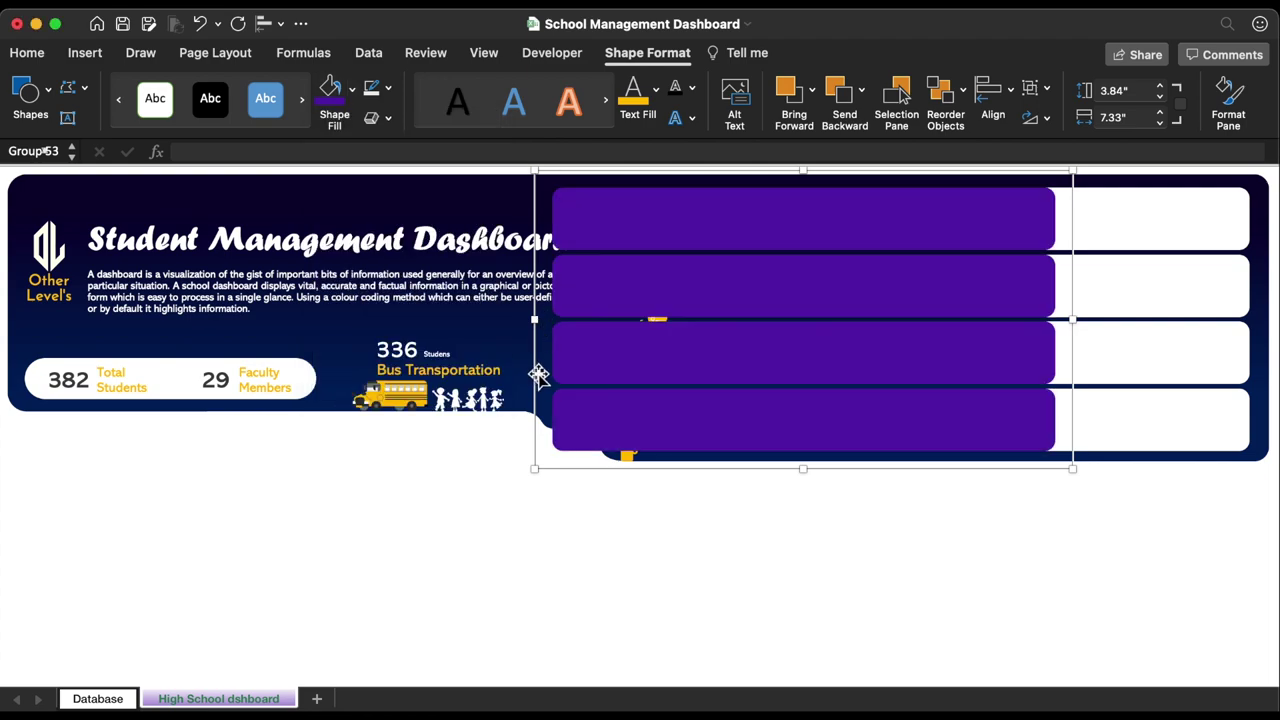
{"action": "left_click_drag", "start_coordinate": [538, 372], "coordinate": [686, 361]}
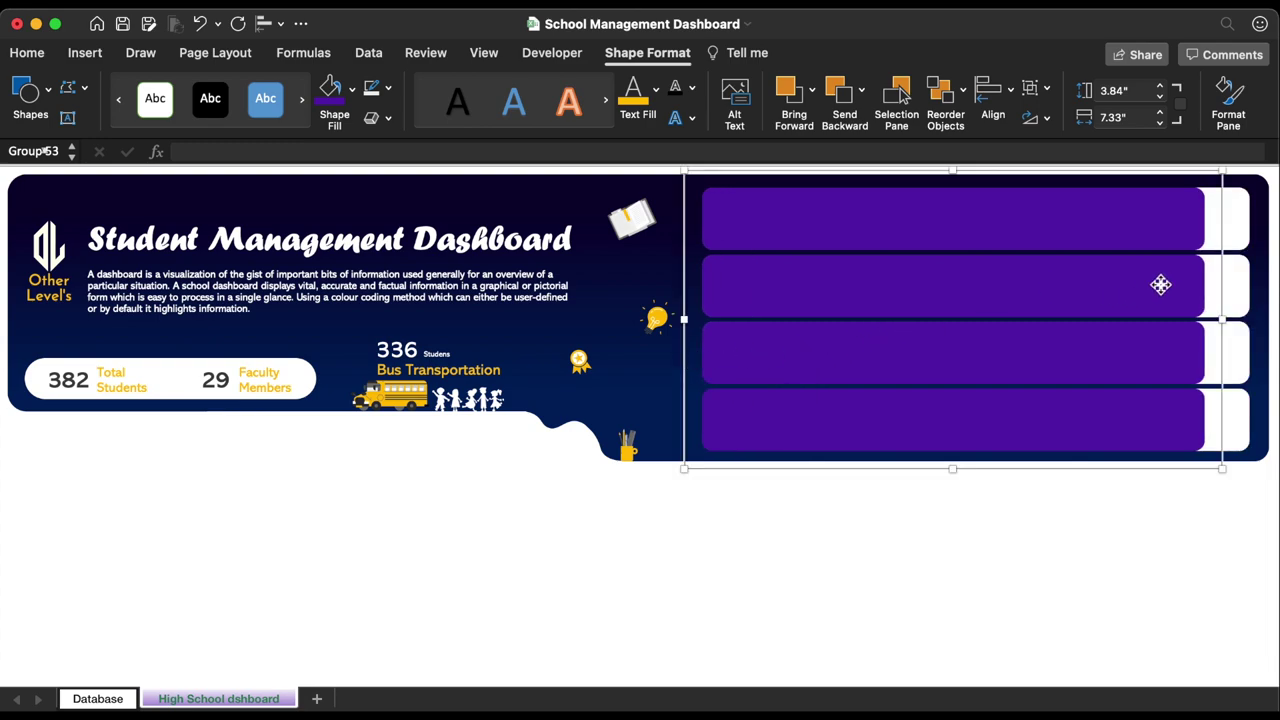
Align the purple bars right with the navy banner, then nudge the top bar left
{"action": "left_click", "coordinate": [1245, 271], "text": "shift"}
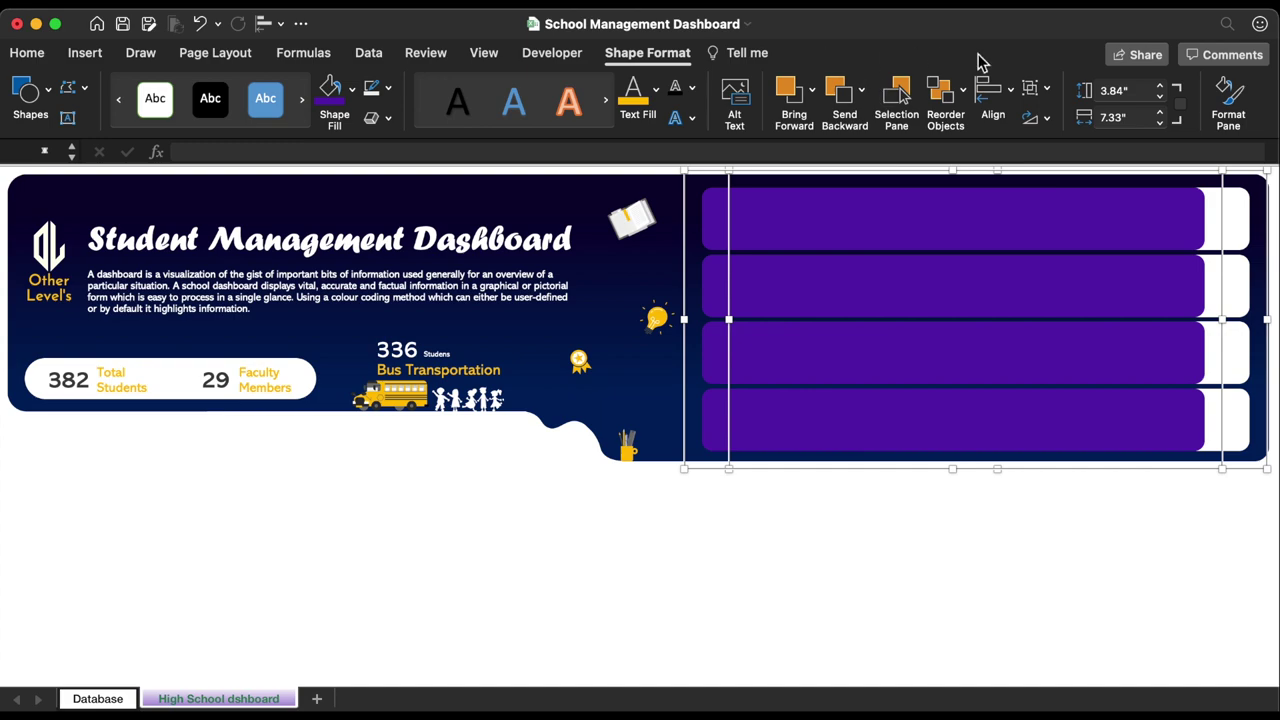
{"action": "left_click", "coordinate": [991, 96]}
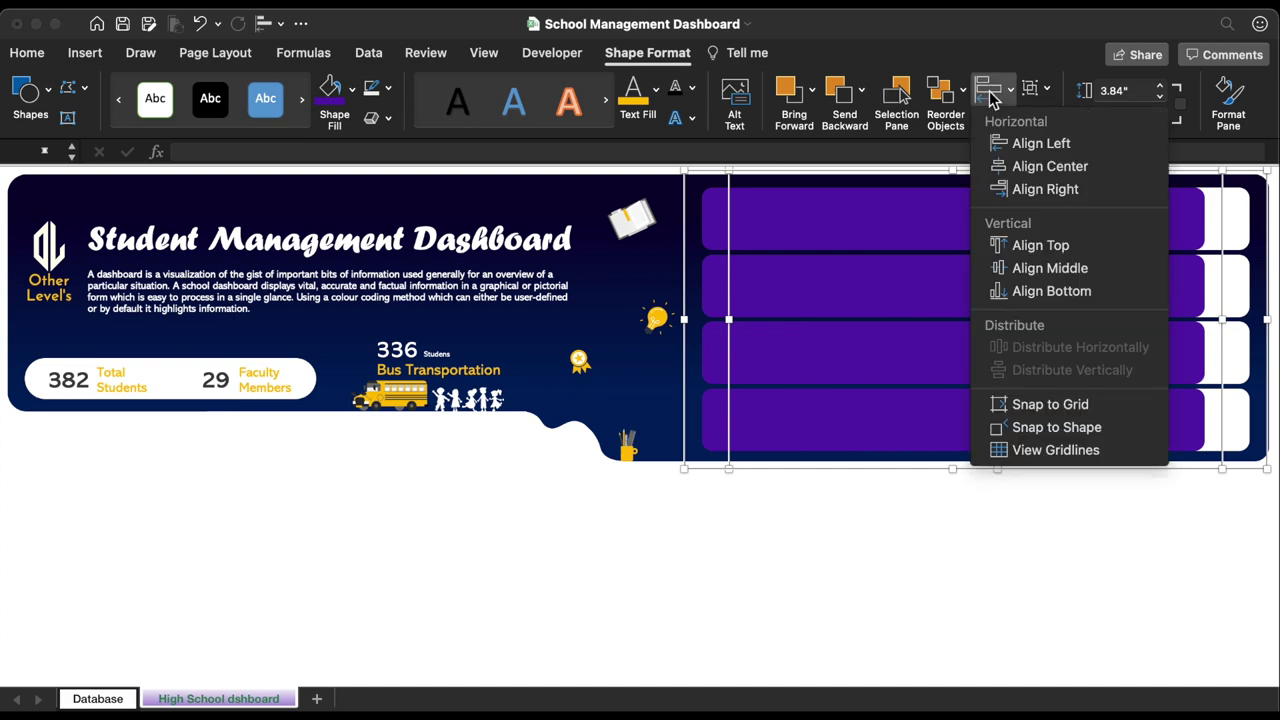
{"action": "left_click", "coordinate": [1060, 190]}
{"action": "left_click", "coordinate": [977, 229]}
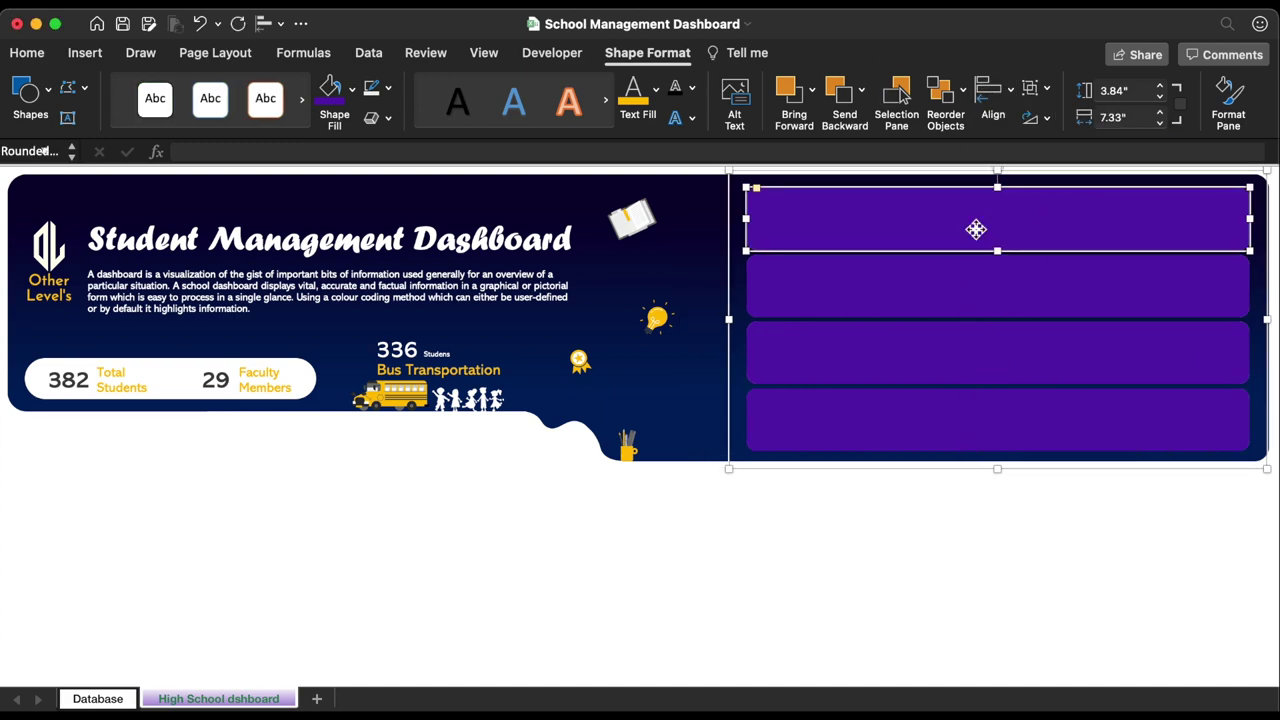
{"action": "key", "text": "Left"}
{"action": "key", "text": "Left"}
{"action": "key", "text": "Left"}
{"action": "key", "text": "Left"}
{"action": "key", "text": "Left"}
{"action": "key", "text": "Left"}
{"action": "key", "text": "Left"}
{"action": "key", "text": "Left"}
{"action": "key", "text": "Left"}
{"action": "key", "text": "Left"}
{"action": "key", "text": "Left"}
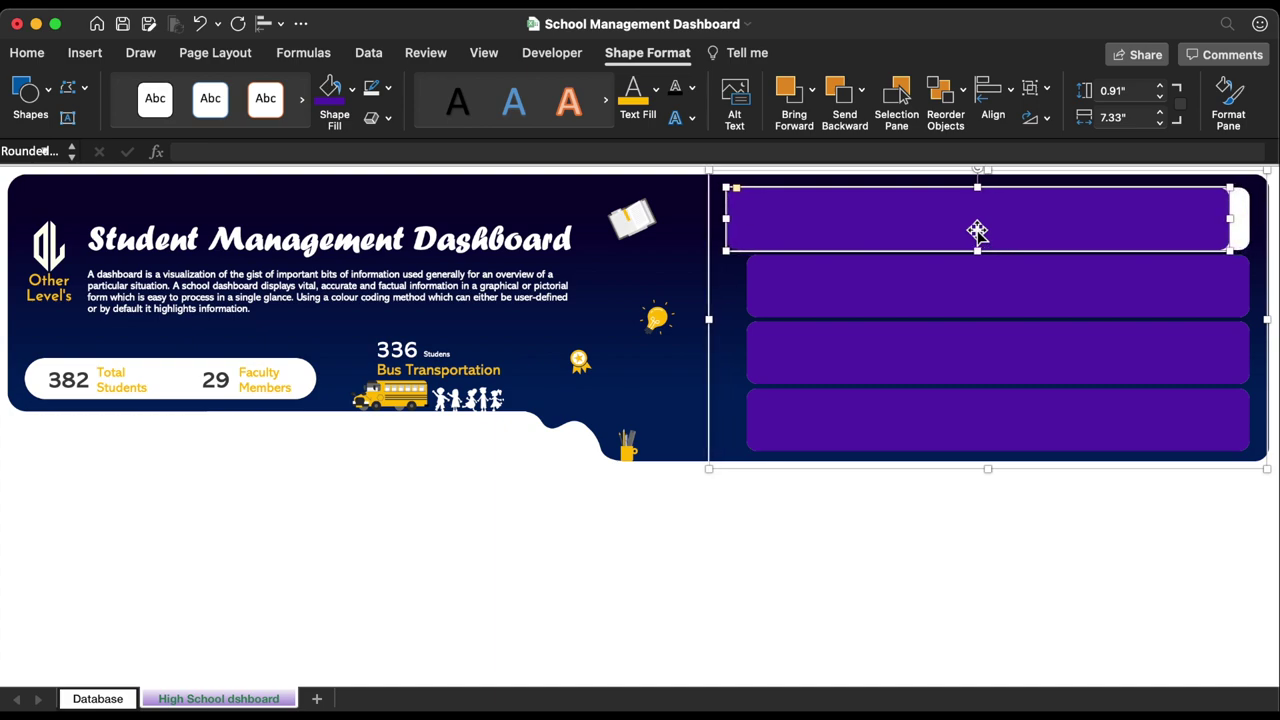
{"action": "key", "text": "Left"}
{"action": "key", "text": "Left"}
{"action": "key", "text": "Left"}
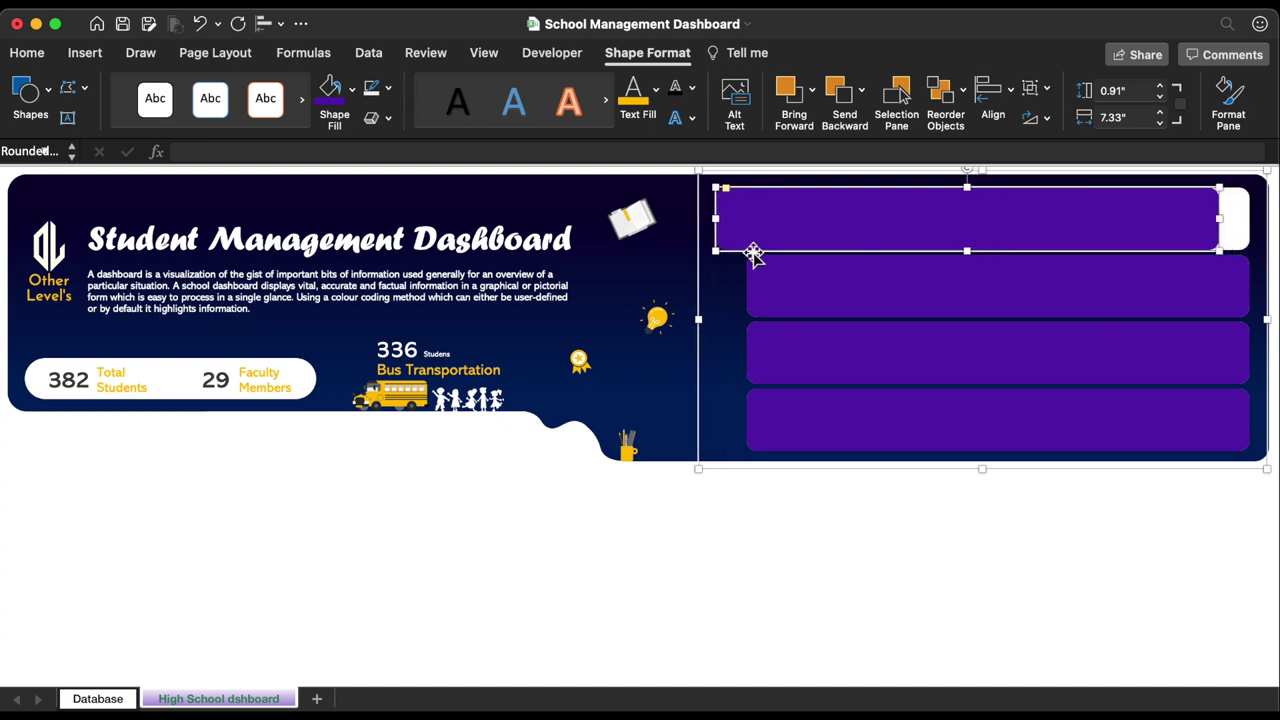
{"action": "left_click", "coordinate": [273, 367]}
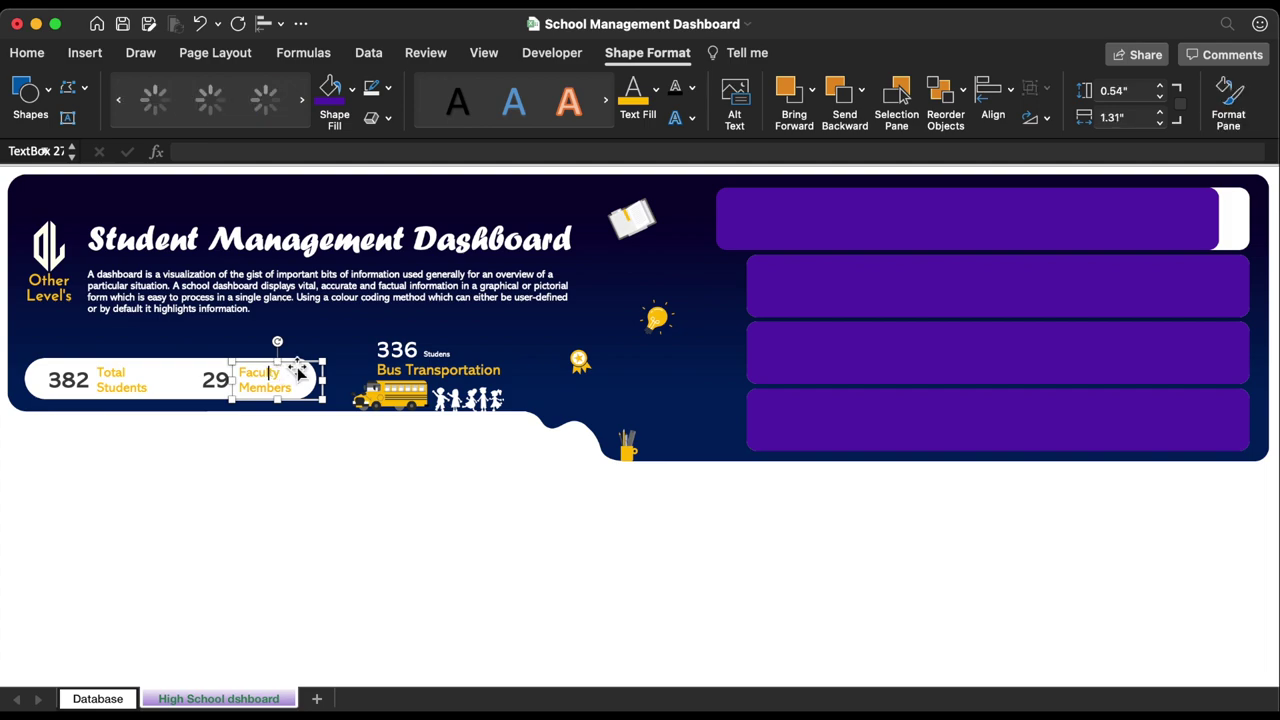
Duplicate the Faculty Members label onto the top purple bar, make it 18 pt white, and copy it below
{"action": "key", "text": "super+d"}
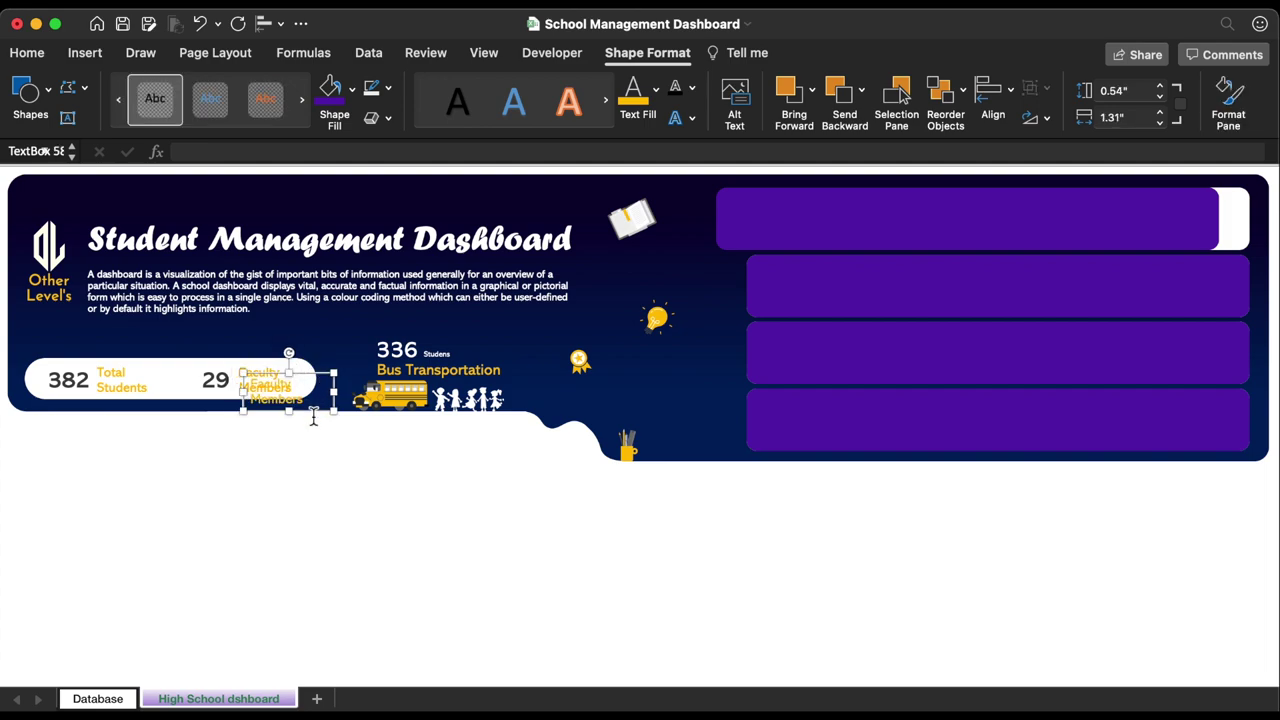
{"action": "left_click_drag", "start_coordinate": [318, 375], "coordinate": [914, 214]}
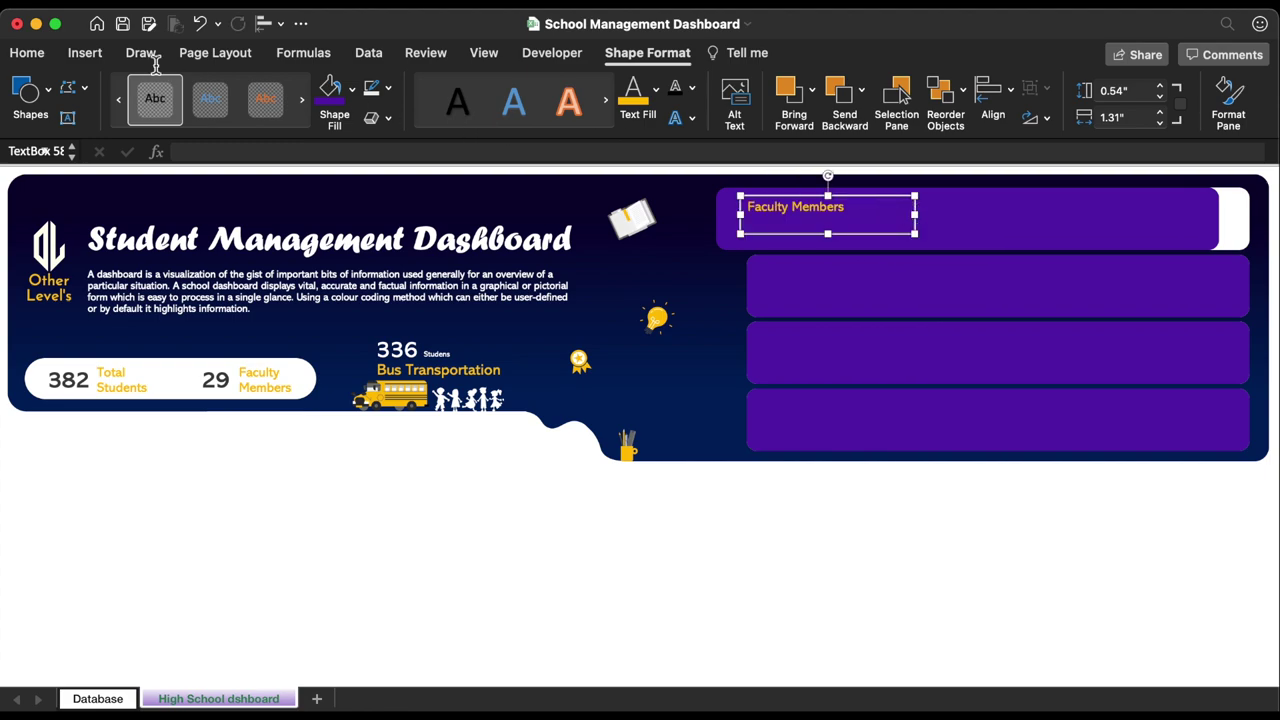
{"action": "left_click", "coordinate": [30, 55]}
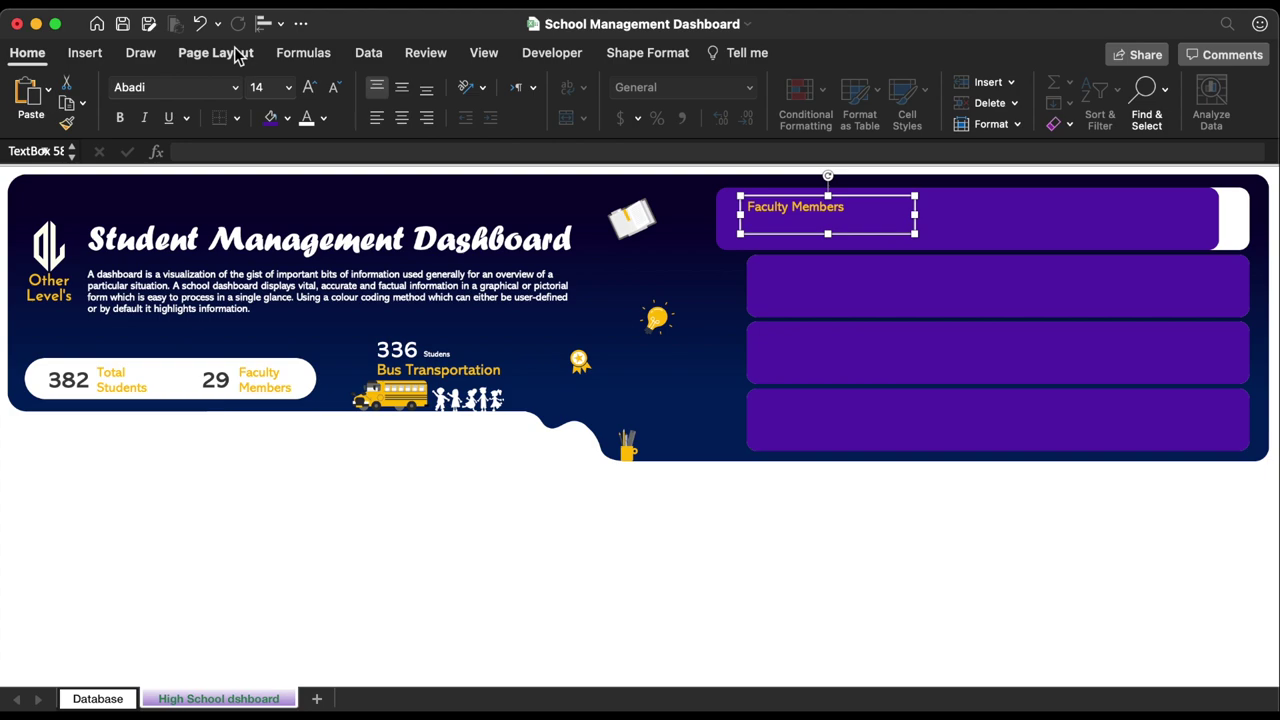
{"action": "left_click", "coordinate": [312, 89]}
{"action": "left_click", "coordinate": [312, 89]}
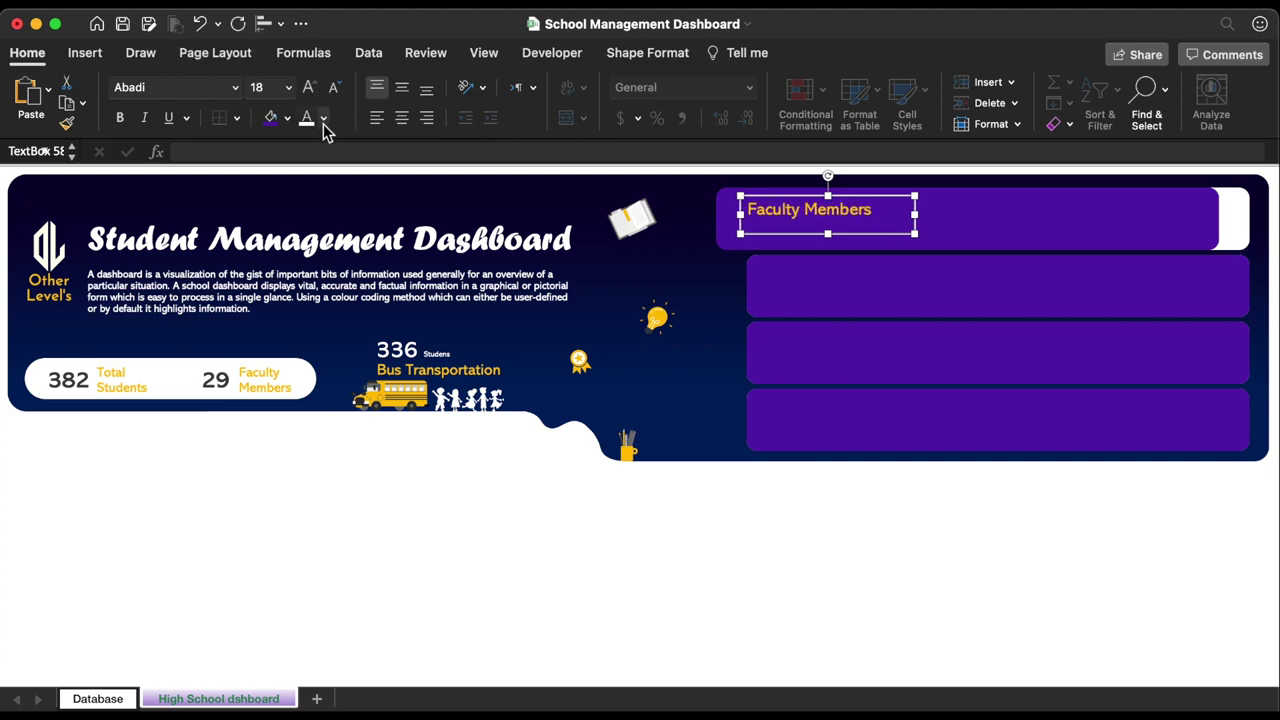
{"action": "left_click", "coordinate": [323, 119]}
{"action": "left_click", "coordinate": [312, 204]}
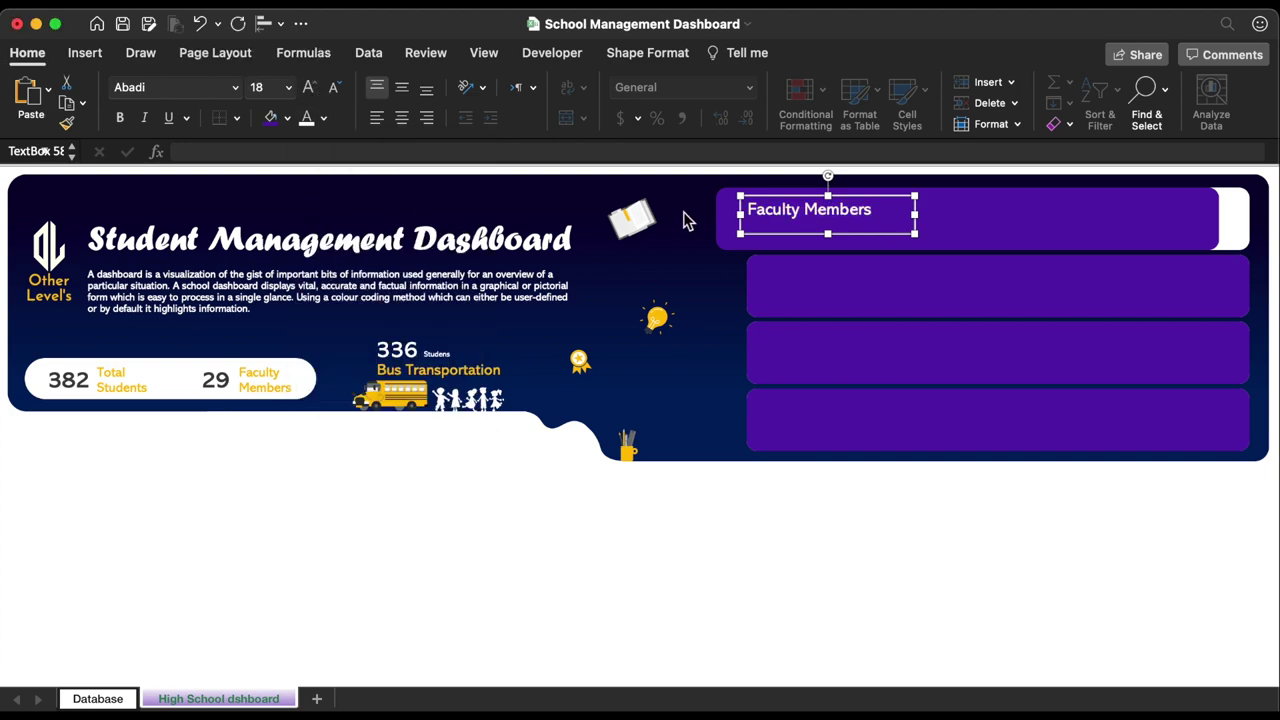
{"action": "left_click_drag", "start_coordinate": [872, 237], "coordinate": [959, 211]}
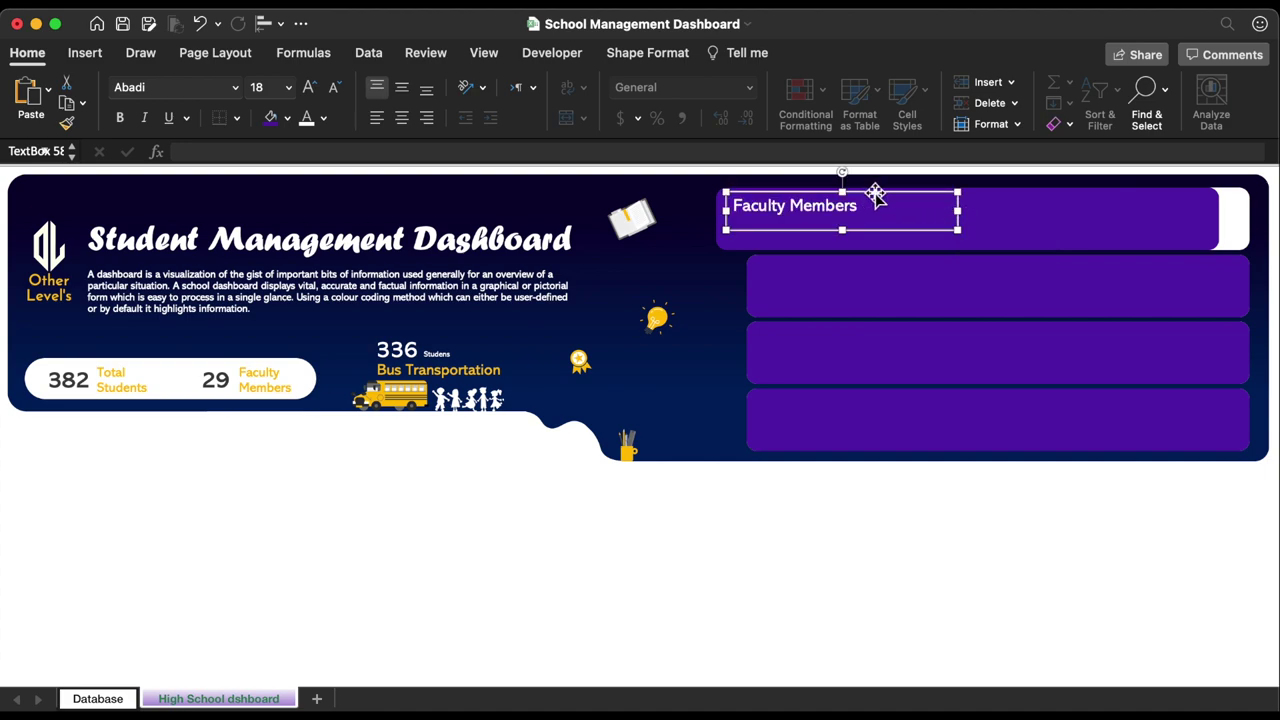
{"action": "left_click_drag", "start_coordinate": [876, 197], "coordinate": [883, 229]}
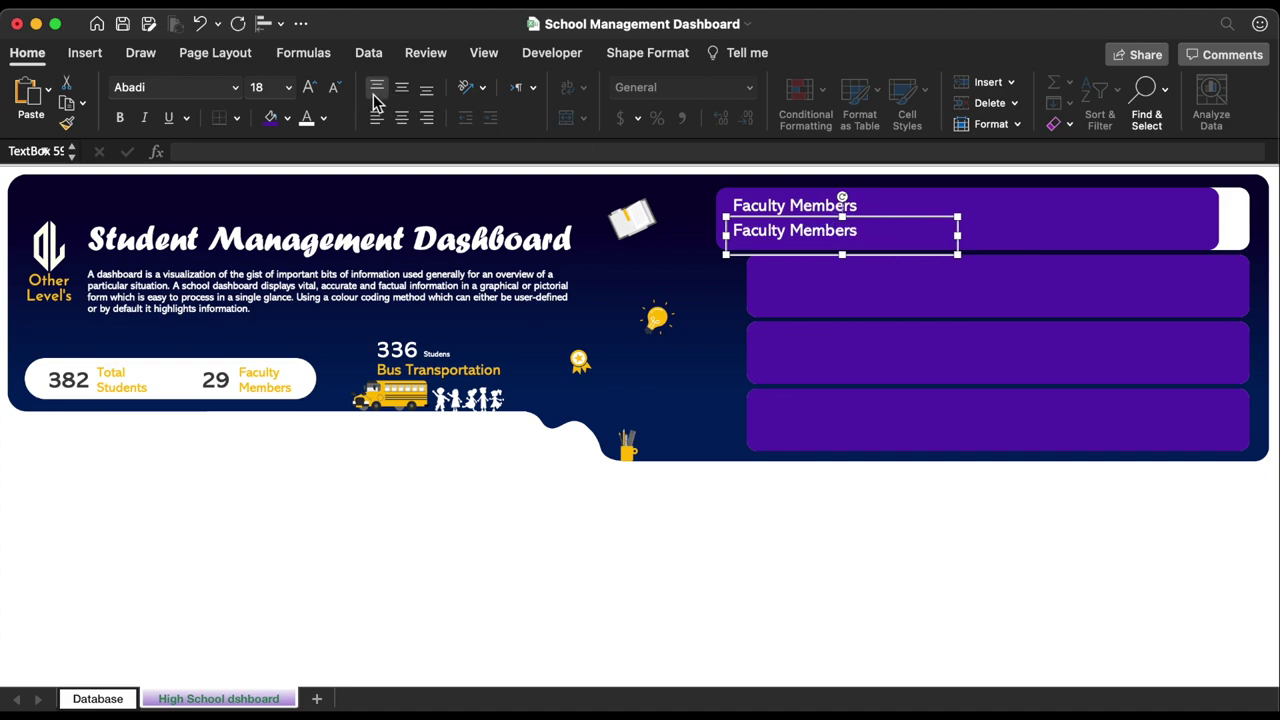
Set the lower label to 9 pt and retype the upper label as 'High School'
{"action": "left_click", "coordinate": [289, 88]}
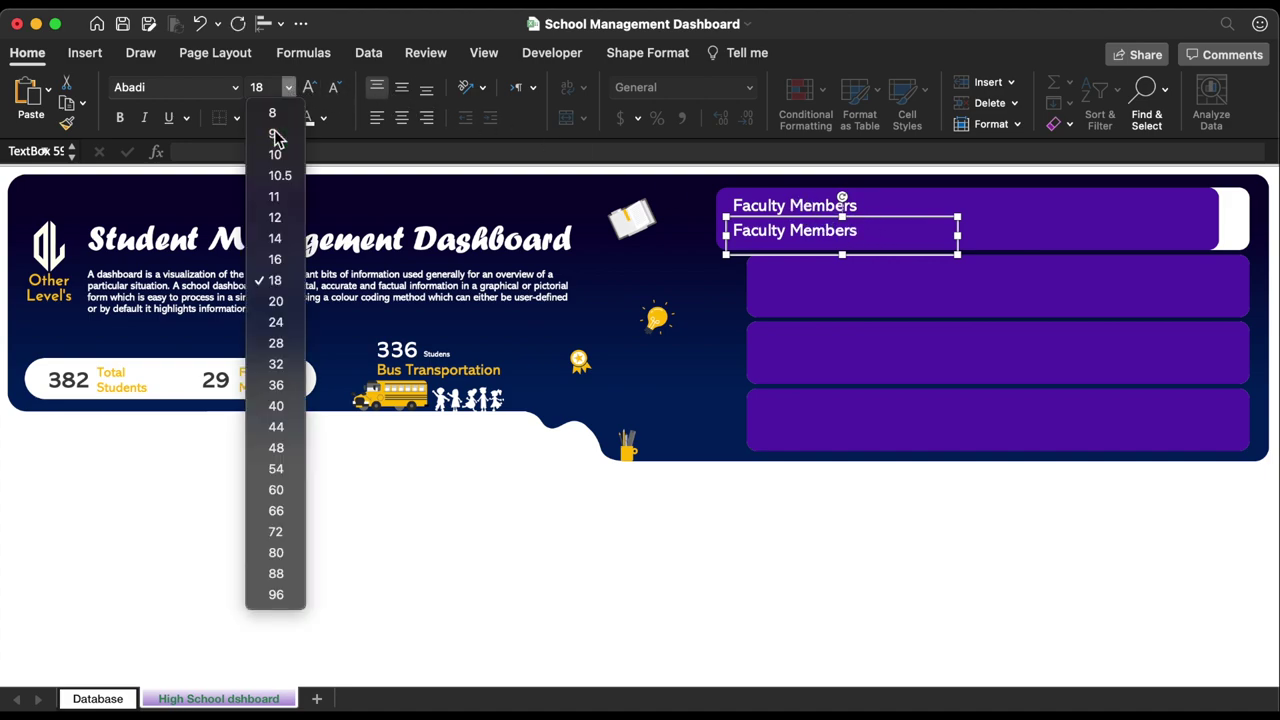
{"action": "left_click", "coordinate": [274, 134]}
{"action": "triple_click", "coordinate": [800, 210]}
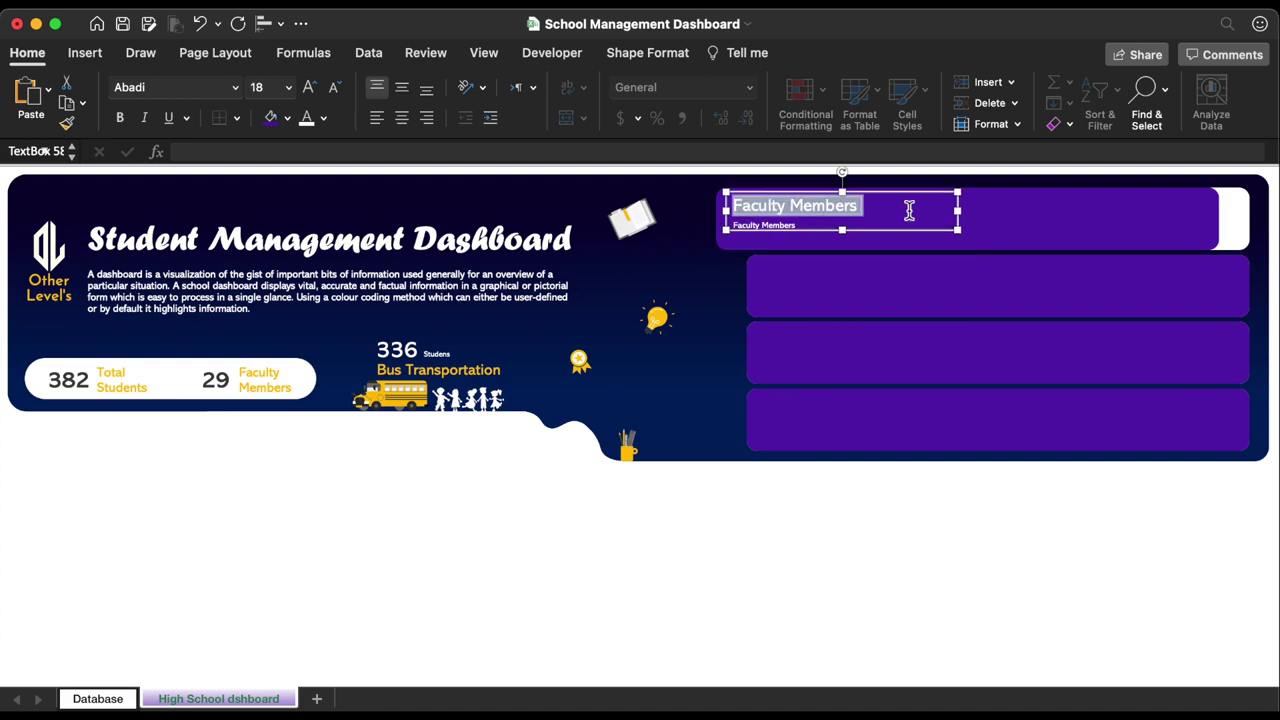
{"action": "type", "text": "High School"}
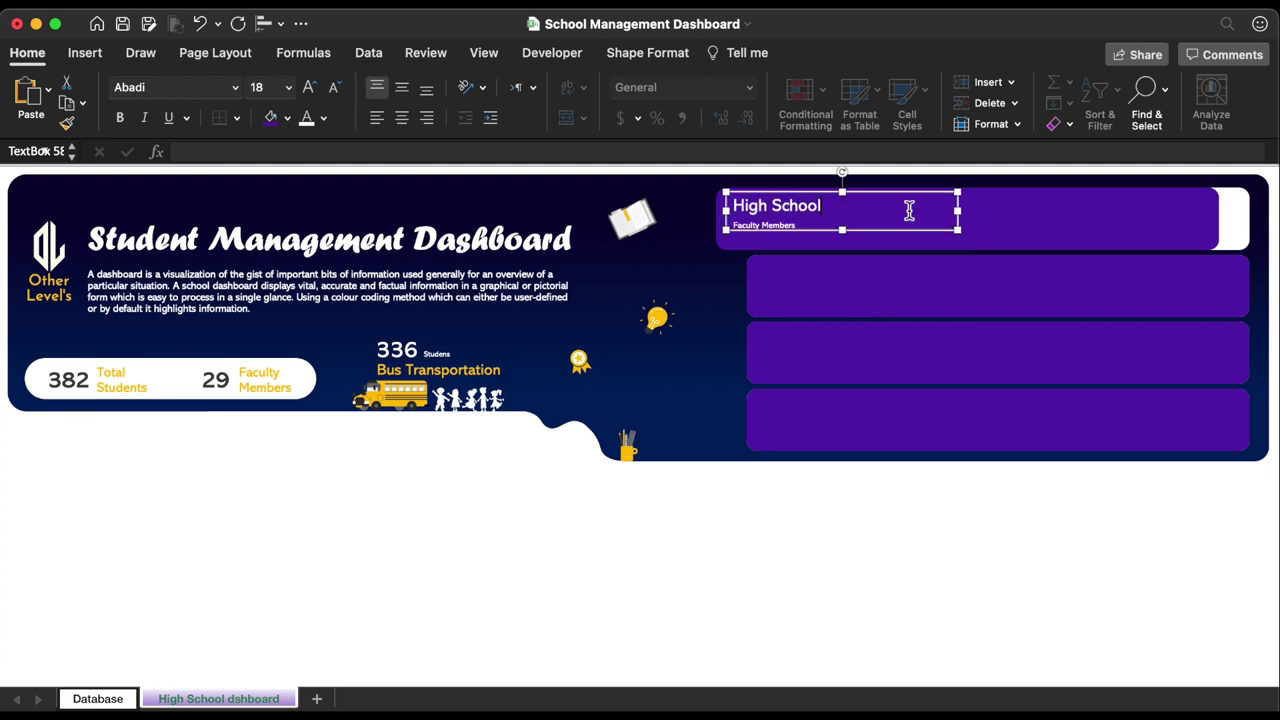
Paste the high school grades description into the lower box, narrow it, and align both labels
{"action": "triple_click", "coordinate": [790, 225]}
{"action": "type", "text": "Have four numbered grades, from ninth to twelfth in some countries, students begin a longer stint in high school around age eleven."}
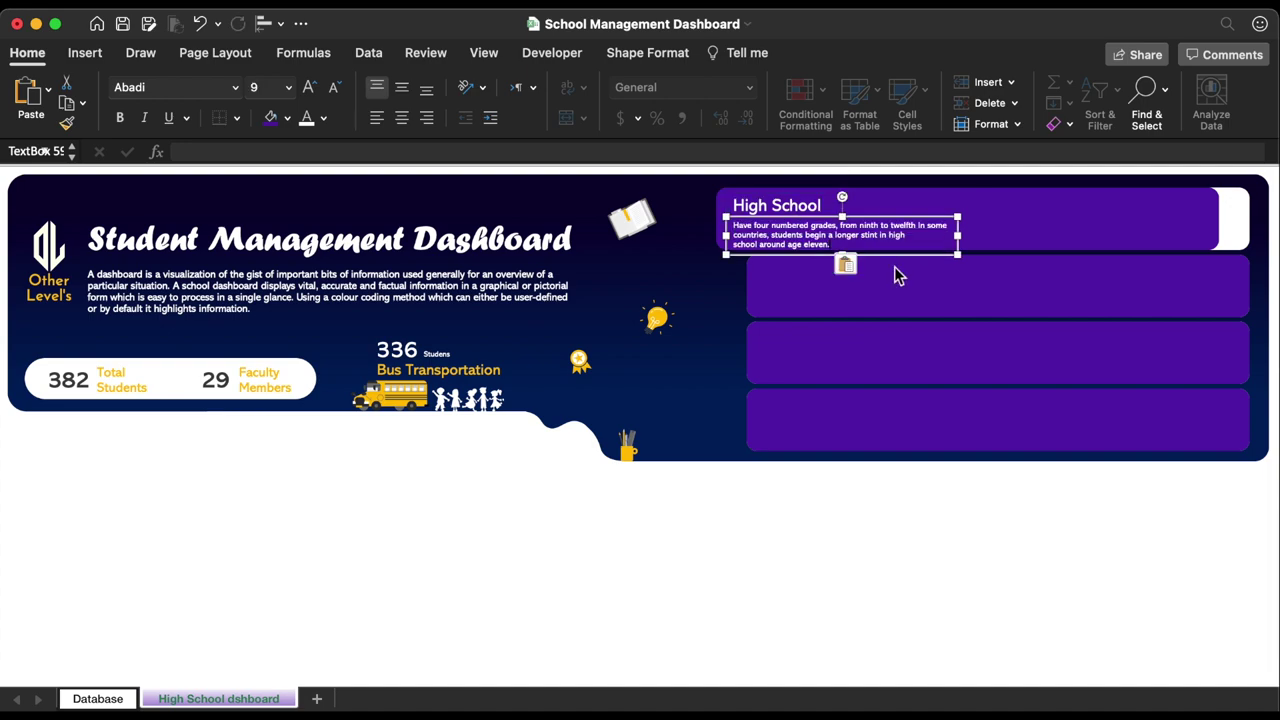
{"action": "left_click_drag", "start_coordinate": [958, 238], "coordinate": [937, 239]}
{"action": "left_click_drag", "start_coordinate": [932, 239], "coordinate": [931, 239]}
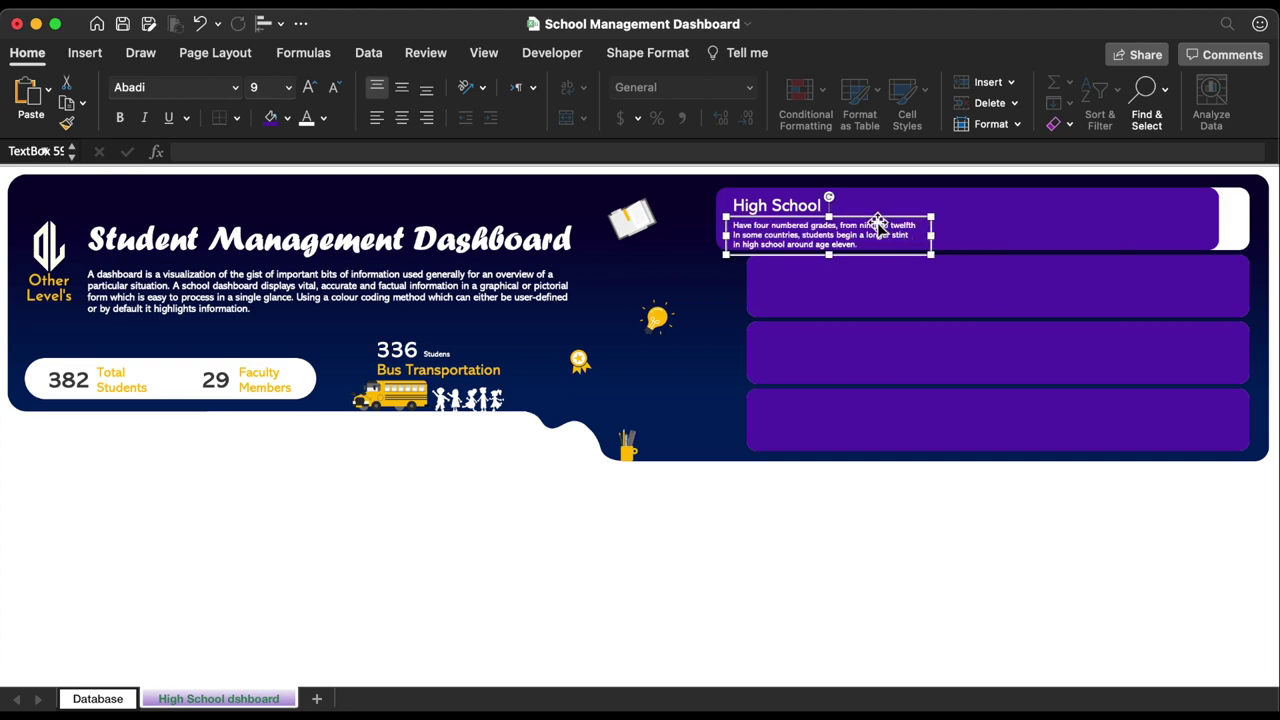
{"action": "left_click_drag", "start_coordinate": [877, 225], "coordinate": [877, 221]}
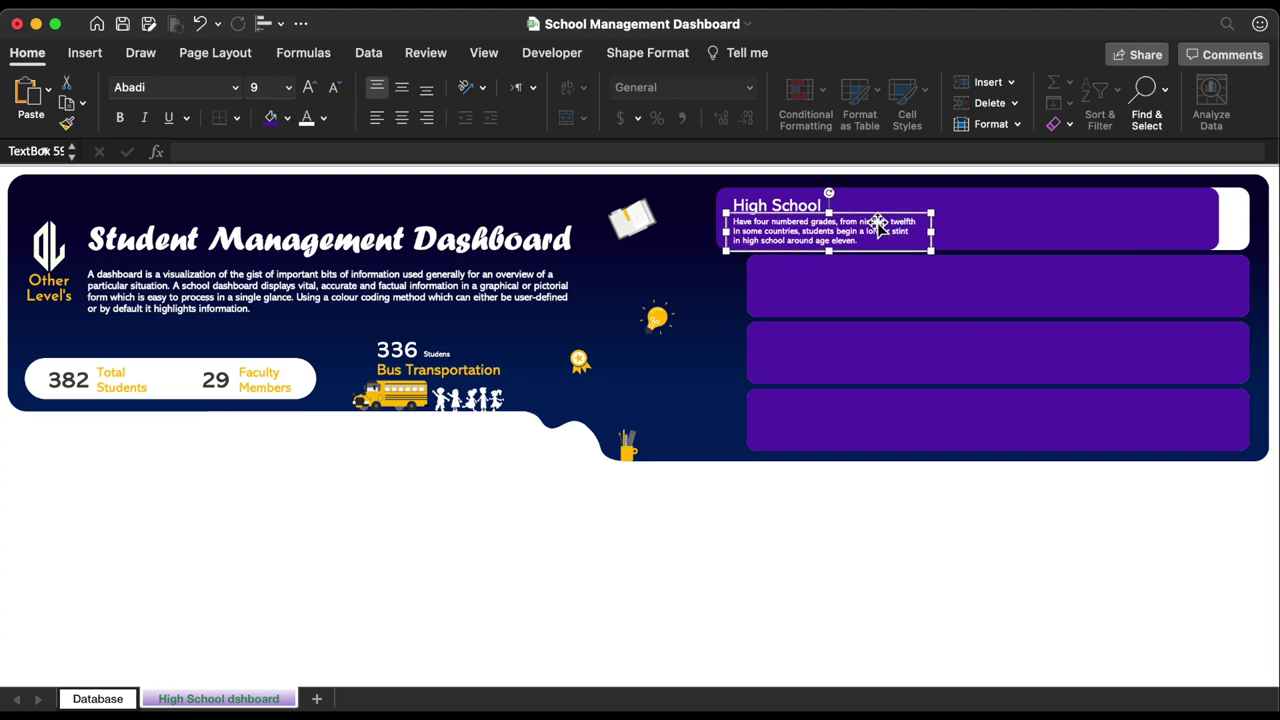
{"action": "left_click", "coordinate": [797, 208], "text": "shift"}
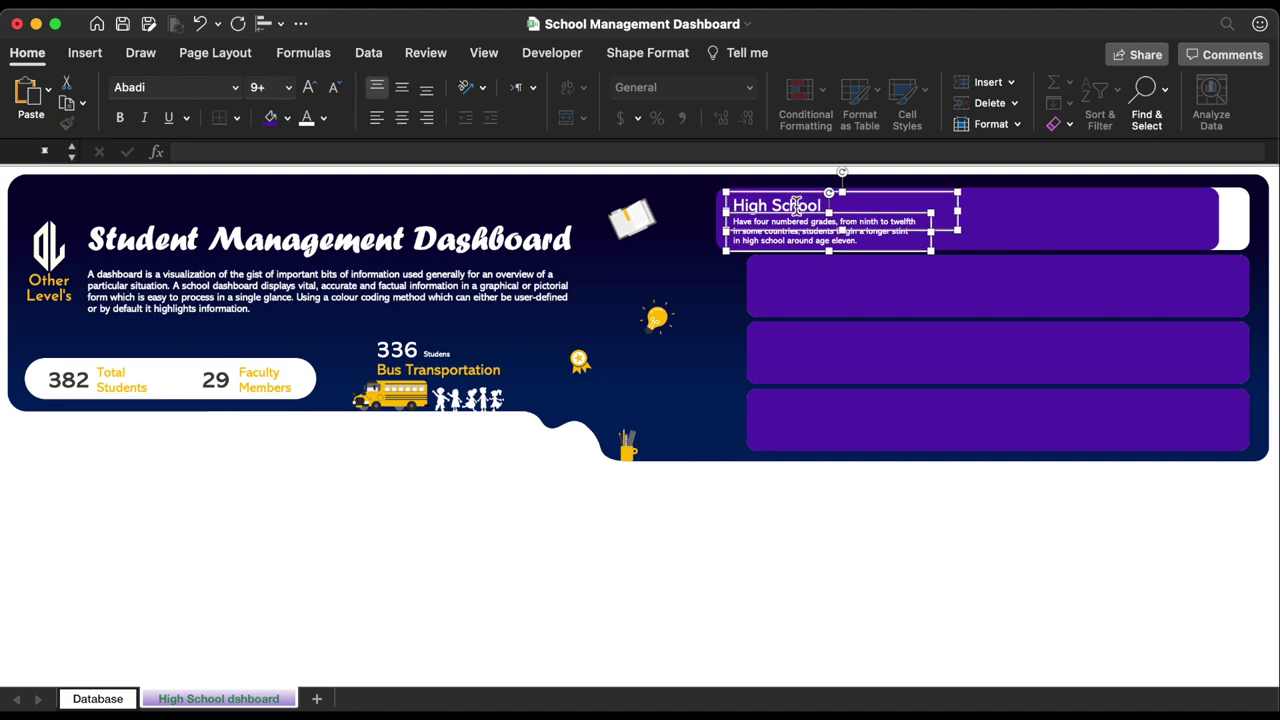
{"action": "left_click_drag", "start_coordinate": [797, 208], "coordinate": [797, 205]}
{"action": "right_click", "coordinate": [858, 214]}
Group the 'High School' title with its description and drag a copy down onto the lower bars
{"action": "mouse_move", "coordinate": [920, 296]}
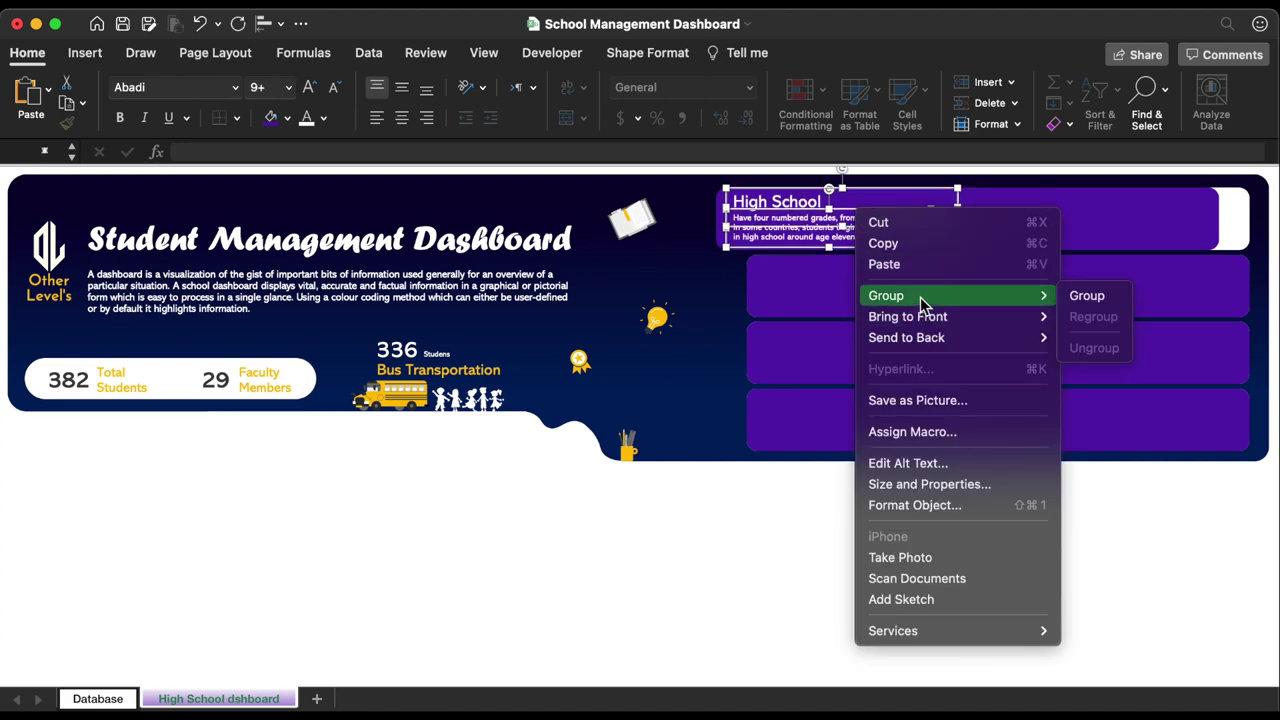
{"action": "left_click", "coordinate": [1101, 300]}
{"action": "left_click_drag", "start_coordinate": [900, 262], "coordinate": [898, 478]}
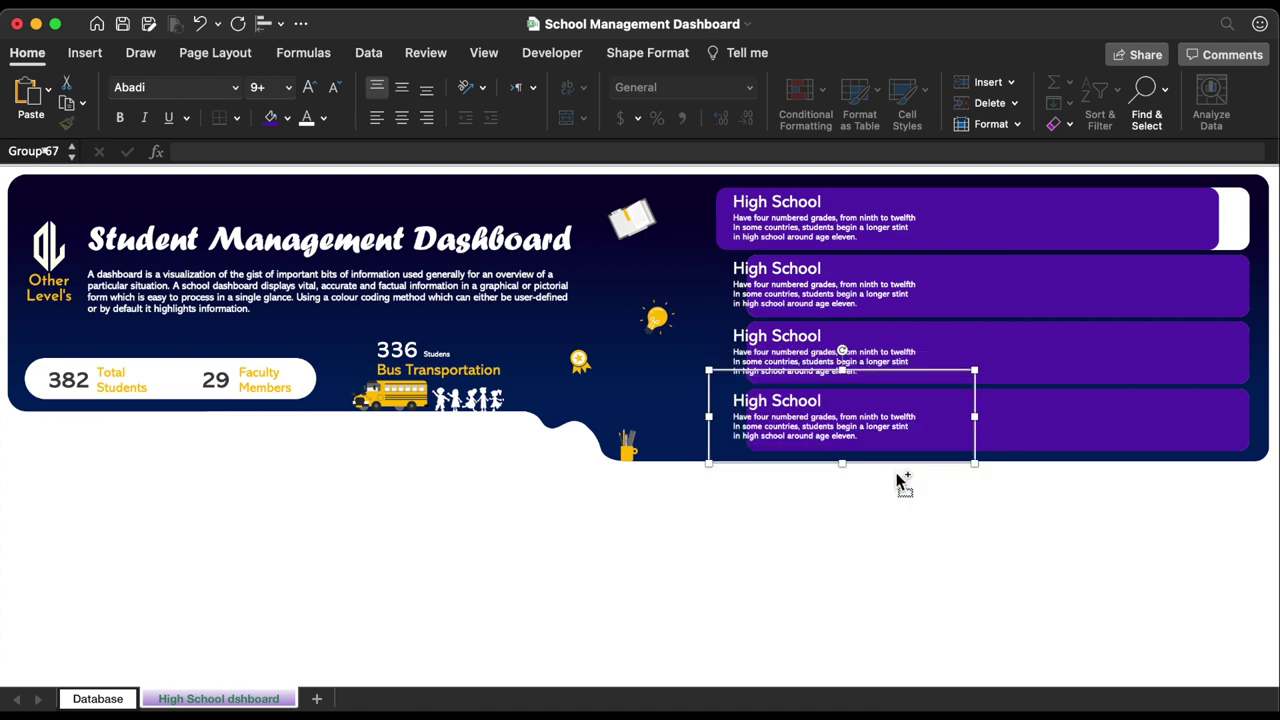
Distribute the four 'High School' text groups vertically so they sit evenly on the bars
{"action": "left_click", "coordinate": [800, 280], "text": "shift"}
{"action": "left_click", "coordinate": [789, 215], "text": "shift"}
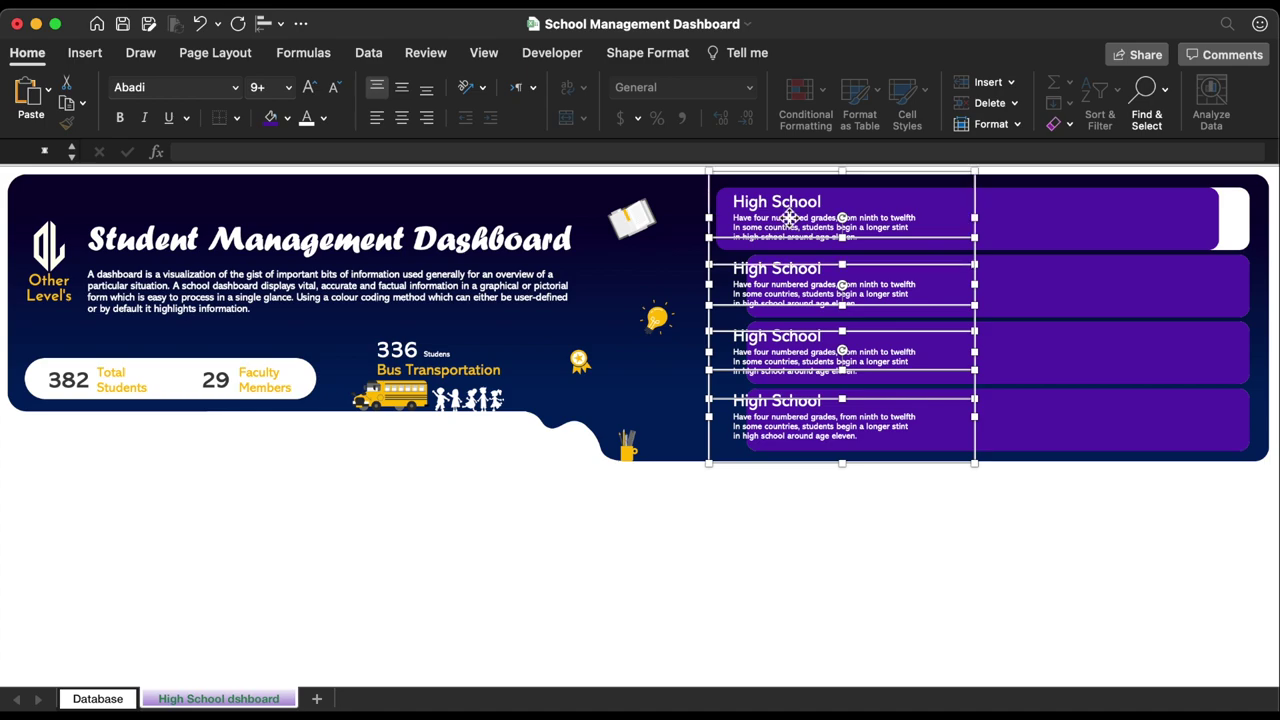
{"action": "left_click", "coordinate": [650, 53]}
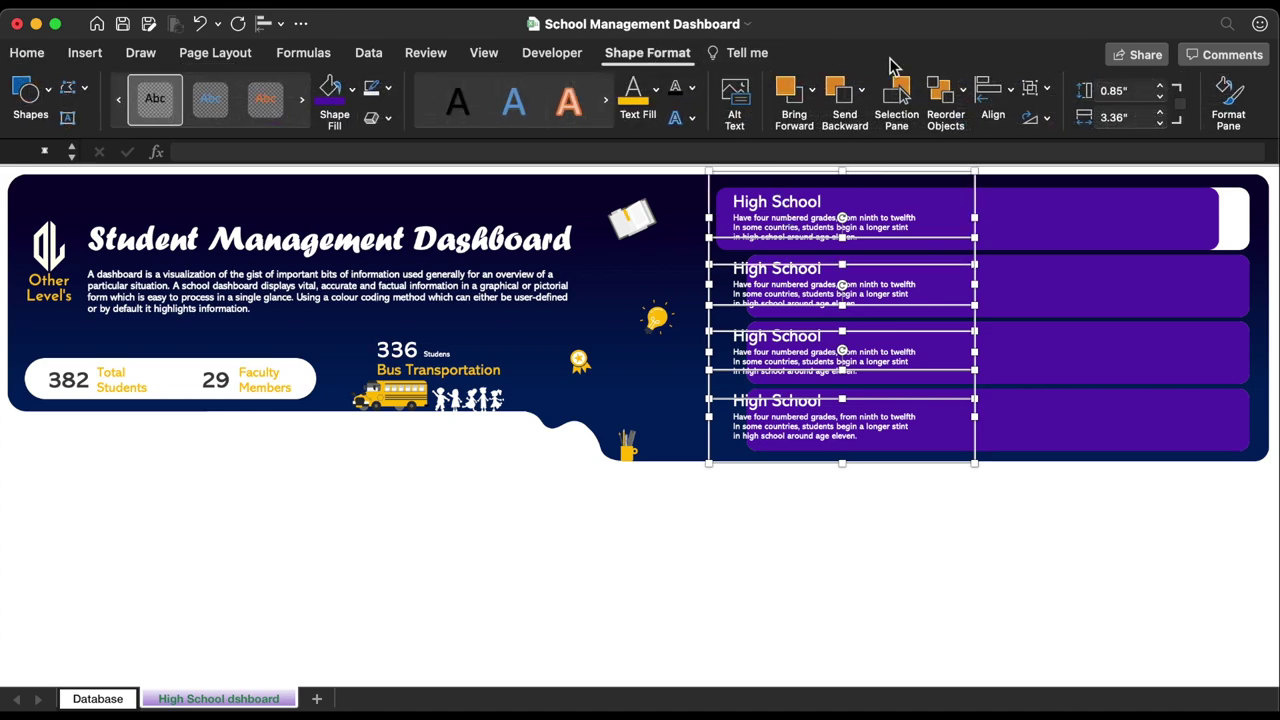
{"action": "left_click", "coordinate": [988, 98]}
{"action": "left_click", "coordinate": [1003, 366]}
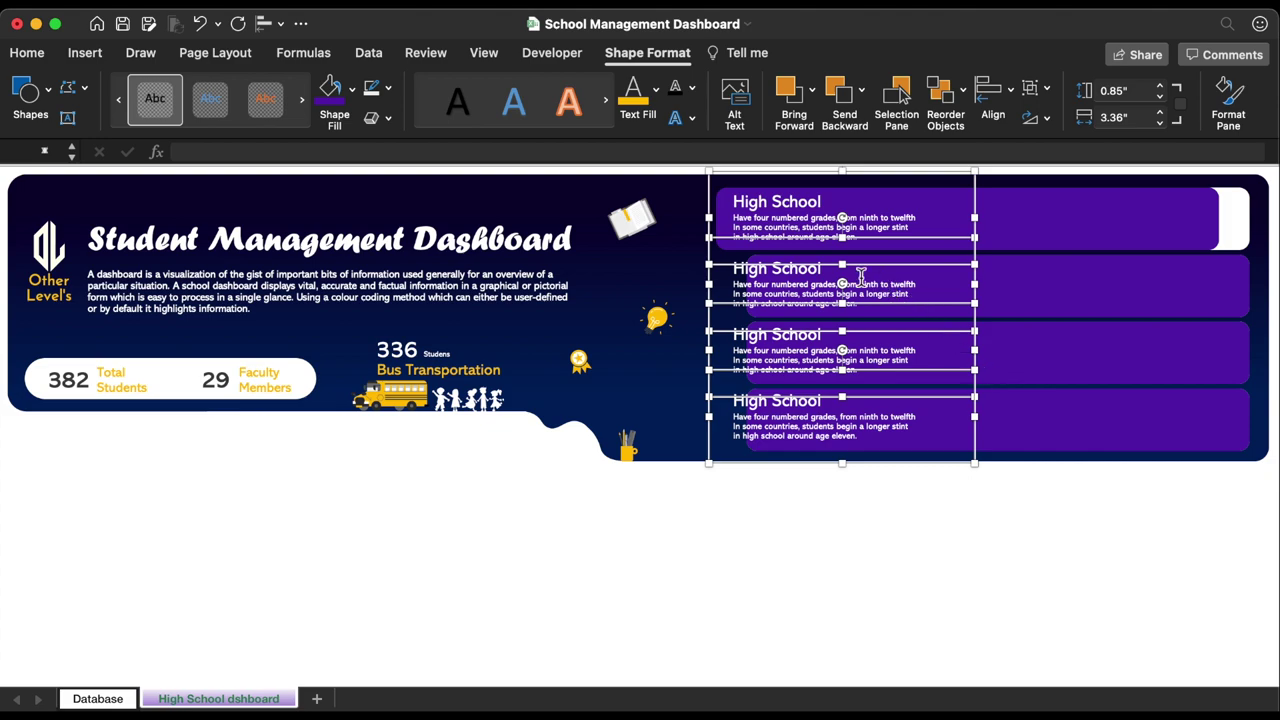
{"action": "left_click", "coordinate": [714, 196], "text": "shift"}
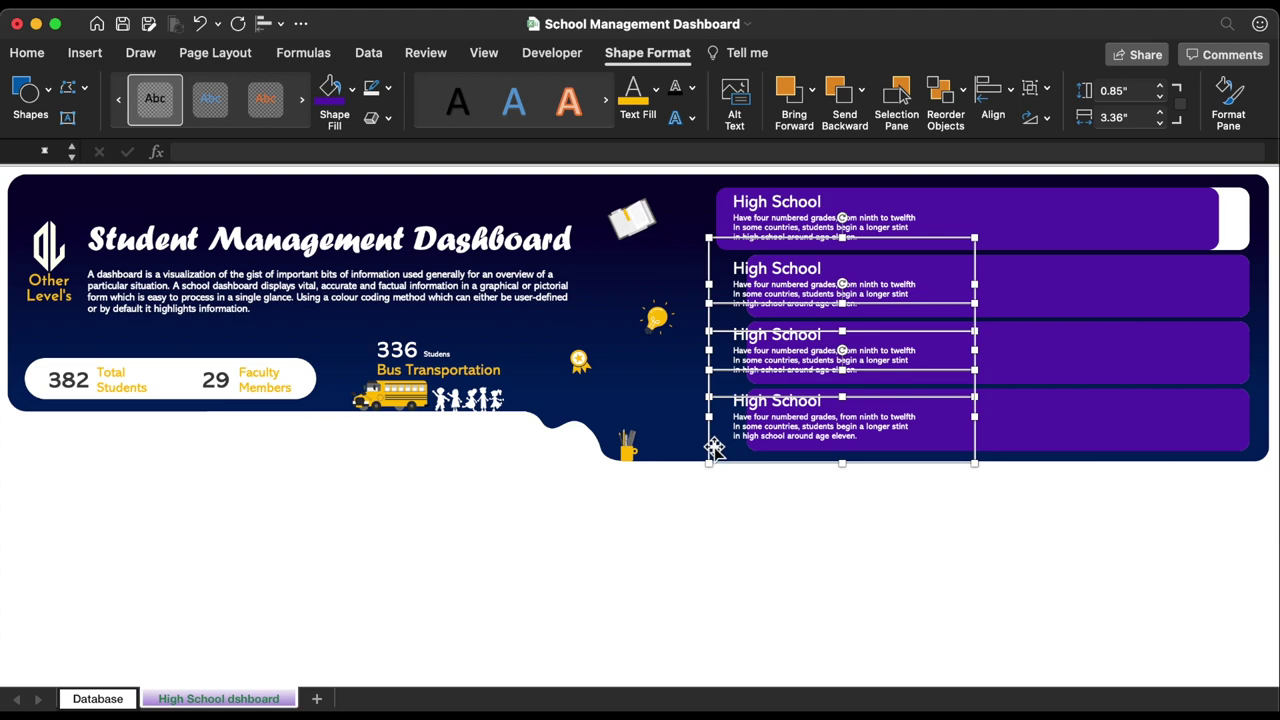
Shift the lower cards right and retitle them Secondary, Primary and Nursery School
{"action": "left_click_drag", "start_coordinate": [712, 446], "coordinate": [742, 444]}
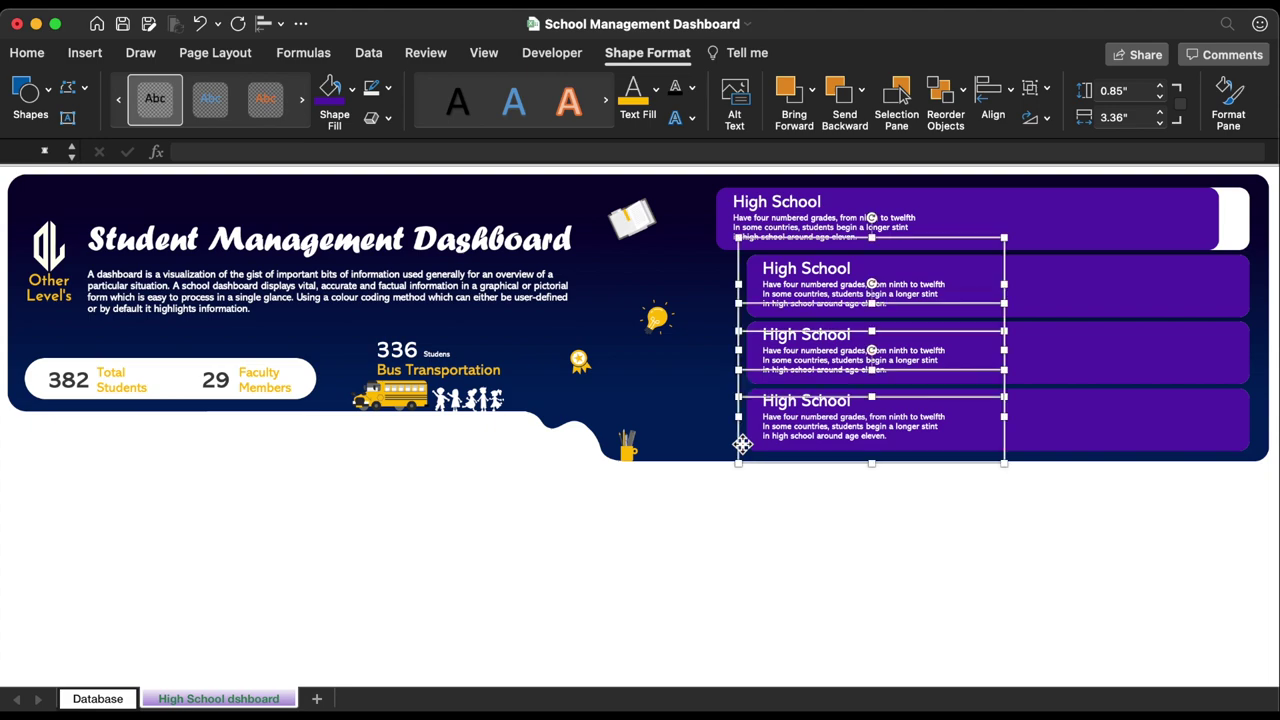
{"action": "left_click", "coordinate": [754, 506]}
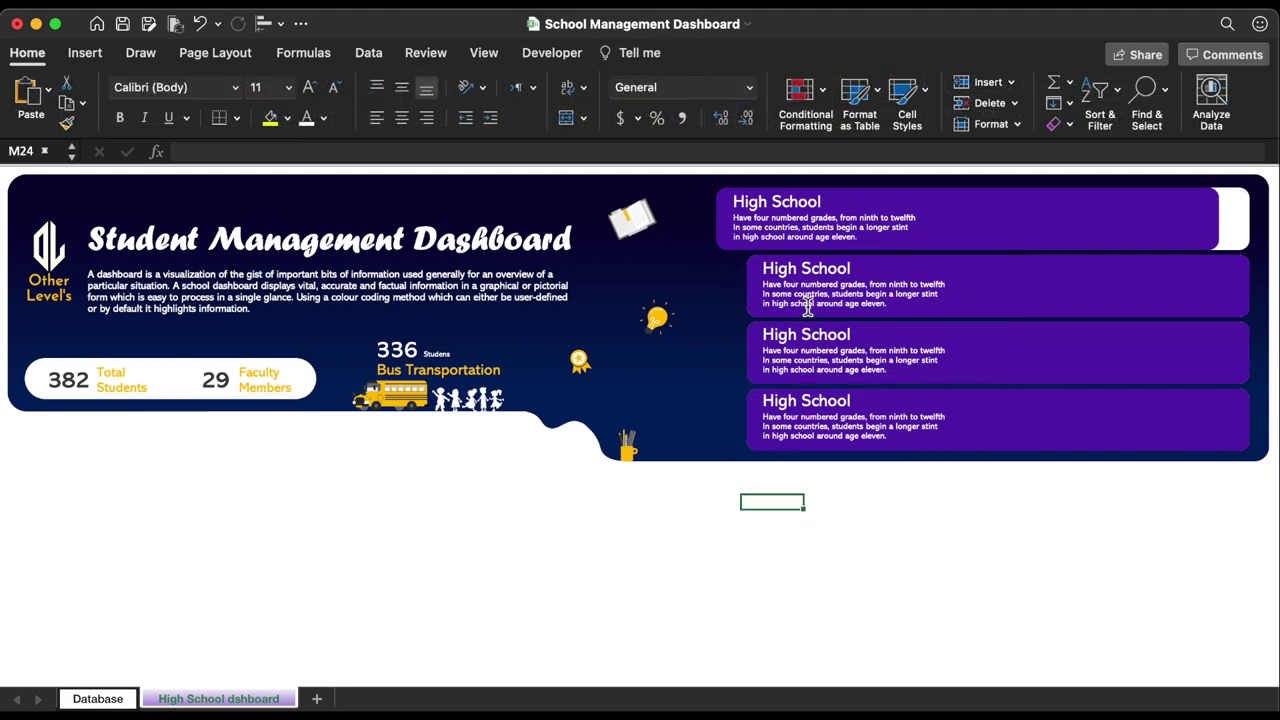
{"action": "double_click", "coordinate": [781, 268]}
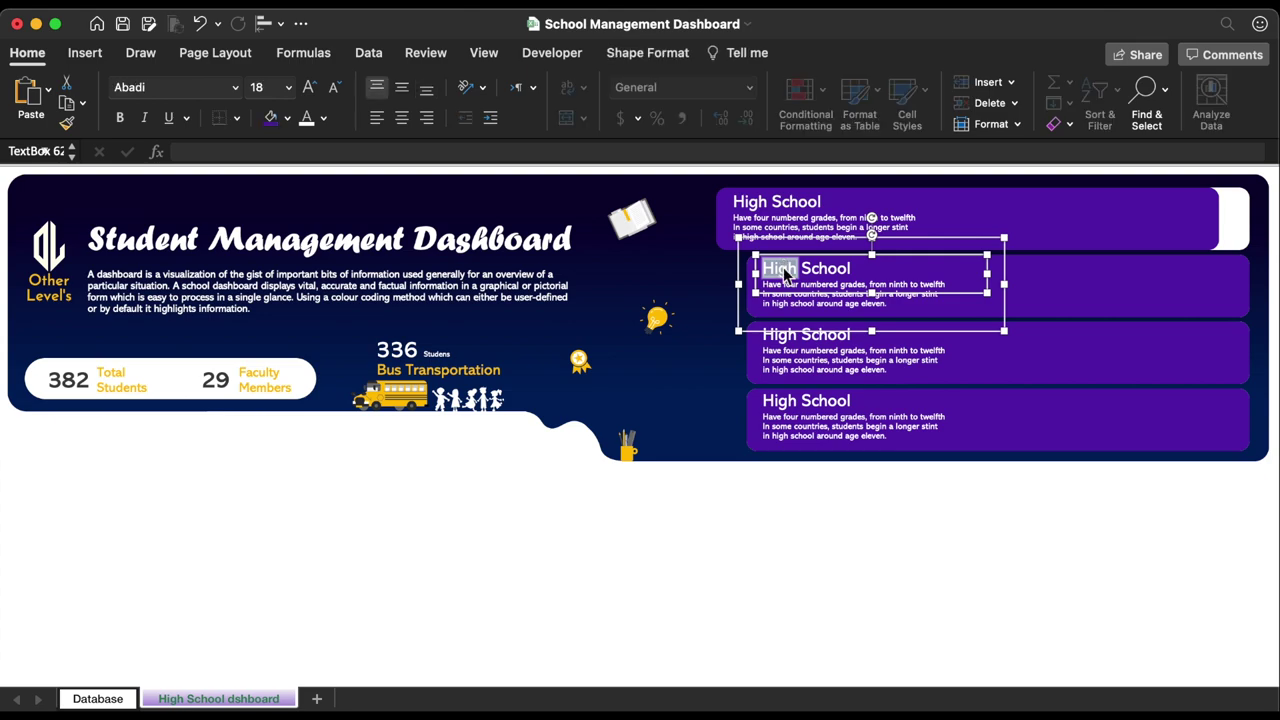
{"action": "type", "text": "Secondary"}
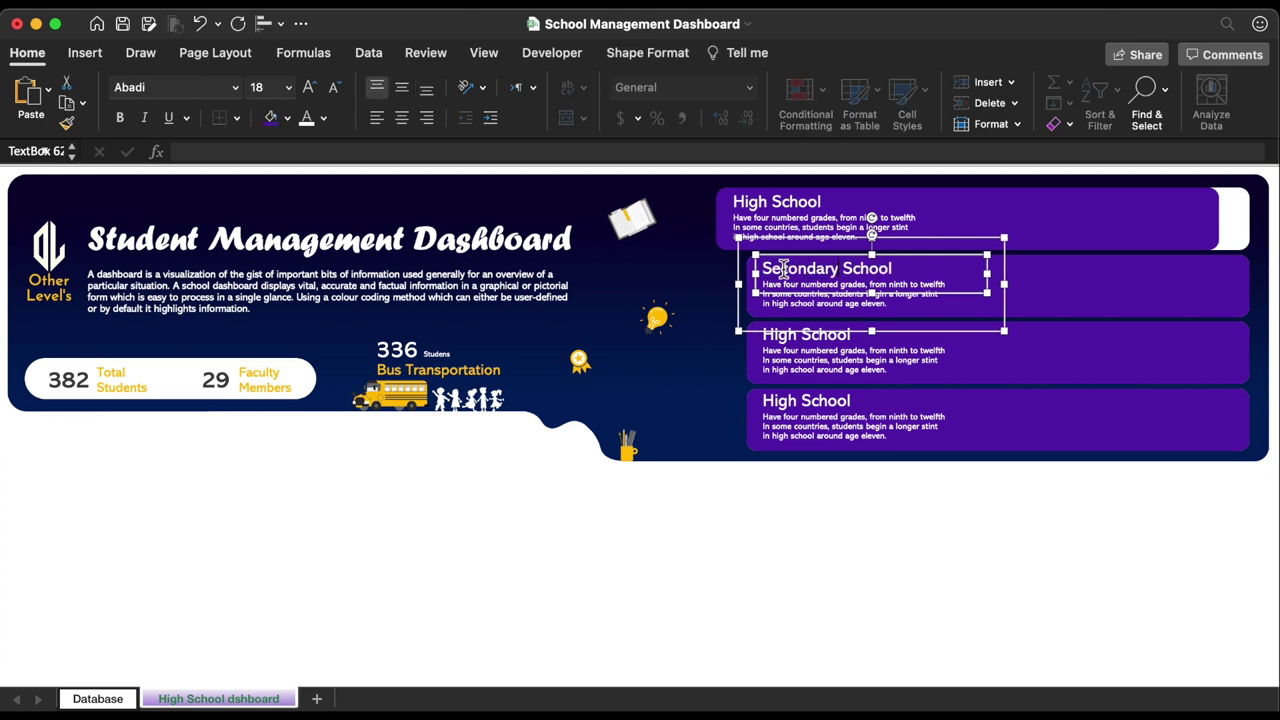
{"action": "double_click", "coordinate": [790, 336]}
{"action": "type", "text": "Primary"}
{"action": "double_click", "coordinate": [780, 401]}
{"action": "type", "text": "Nursery"}
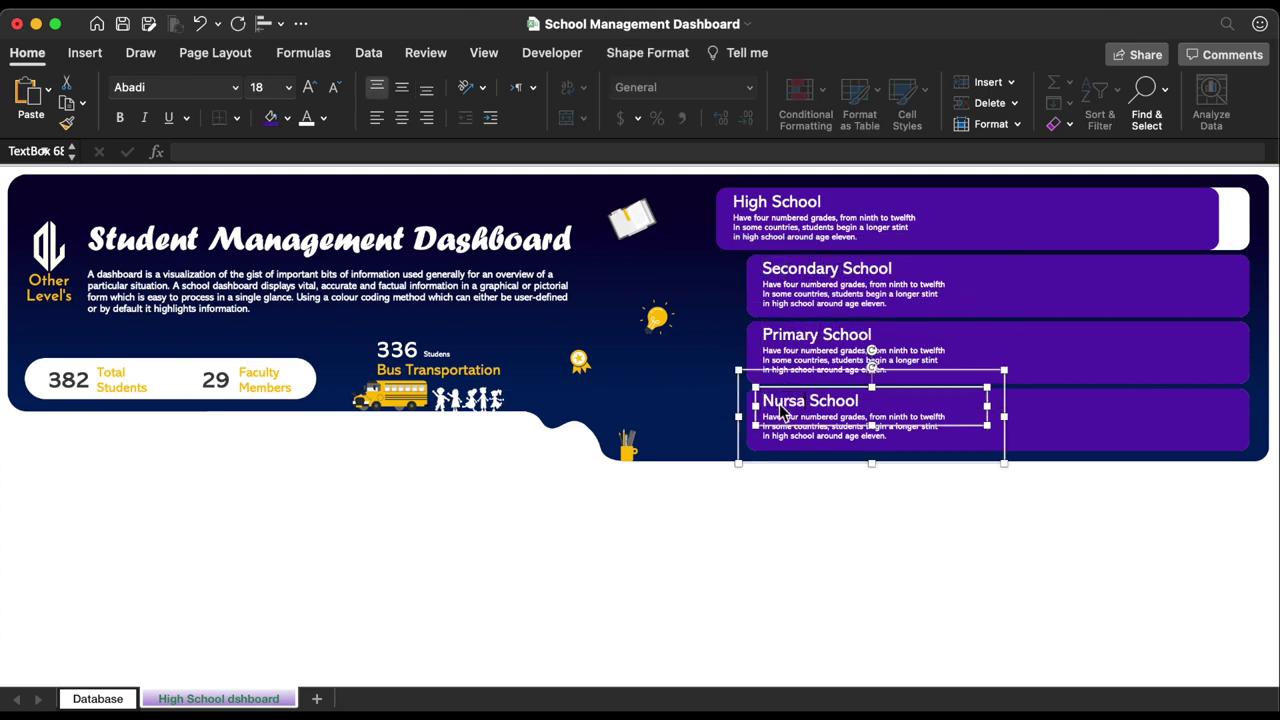
Paste new description text into the Secondary, Primary and Nursery School cards
{"action": "double_click", "coordinate": [877, 285]}
{"action": "key", "text": "super+a"}
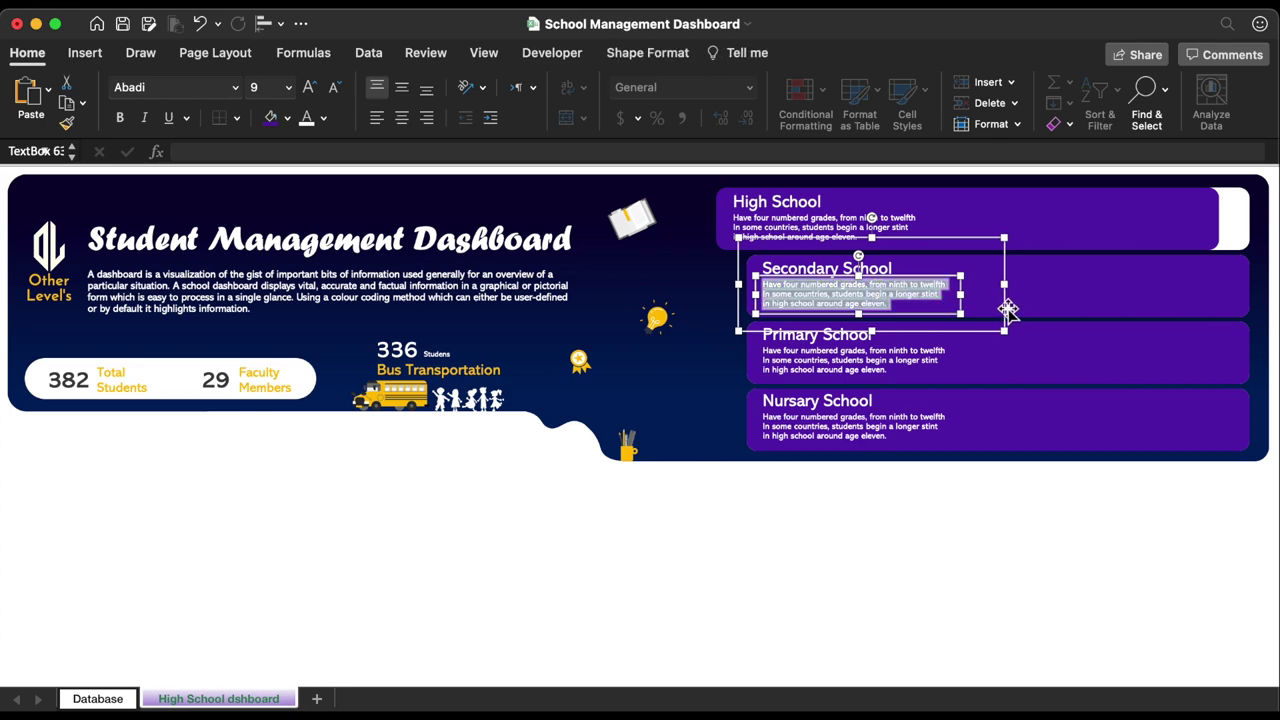
{"action": "type", "text": "Grades are 6th, 7th, and 8th grade, although some school districts include 9th grade in their middle school programs."}
{"action": "left_click_drag", "start_coordinate": [762, 347], "coordinate": [1003, 362]}
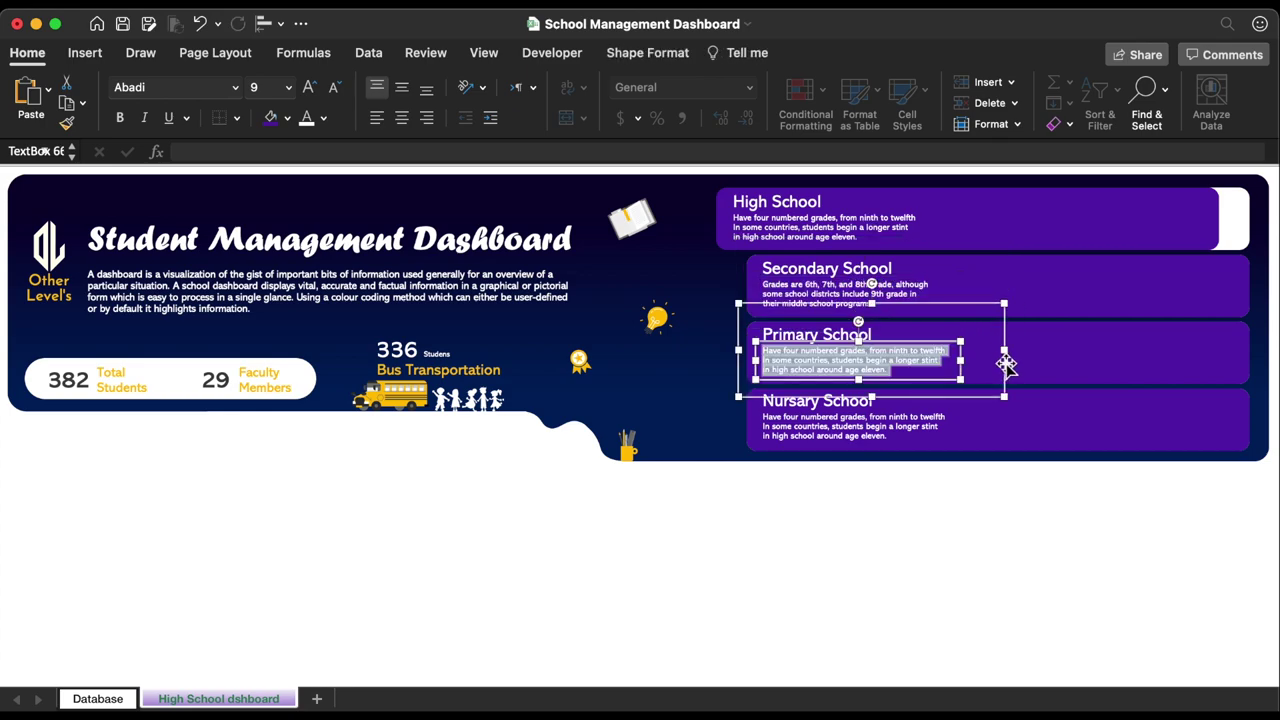
{"action": "type", "text": "Encompasses grades 1-8 and students learn basic skills in areas such as reading, writing and math."}
{"action": "left_click_drag", "start_coordinate": [762, 414], "coordinate": [910, 495]}
{"action": "type", "text": "Ages betweenof three and five years, staffed by suitably qualified and other professionals who encourage and supervise educational."}
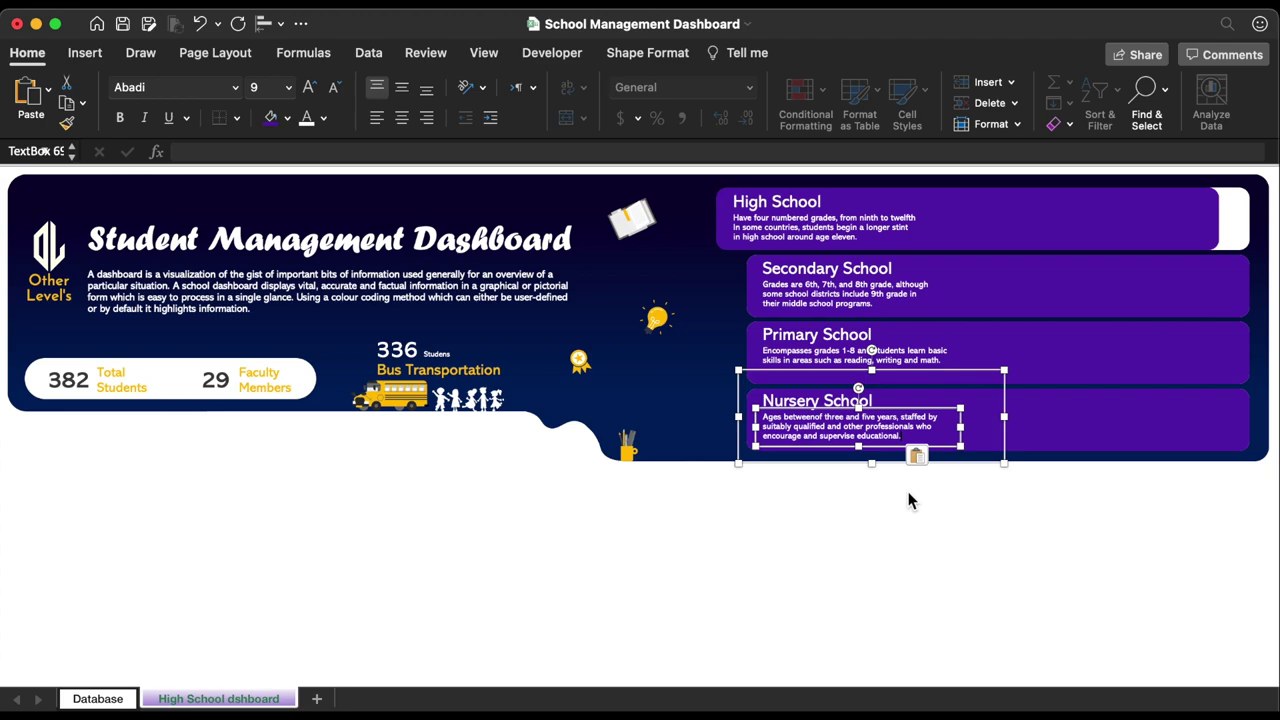
{"action": "left_click", "coordinate": [808, 503]}
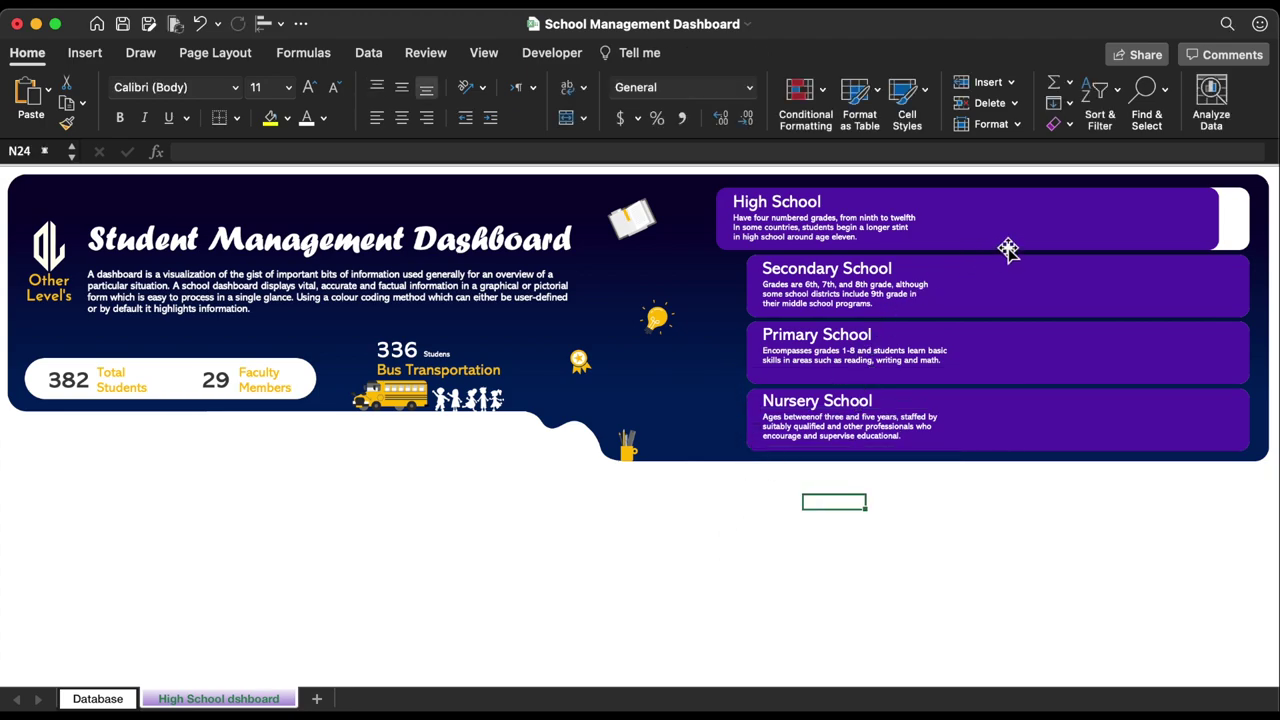
{"action": "left_click", "coordinate": [1043, 218]}
Switch the High School card to a linear gradient fill with only two end stops
{"action": "left_click", "coordinate": [1043, 220]}
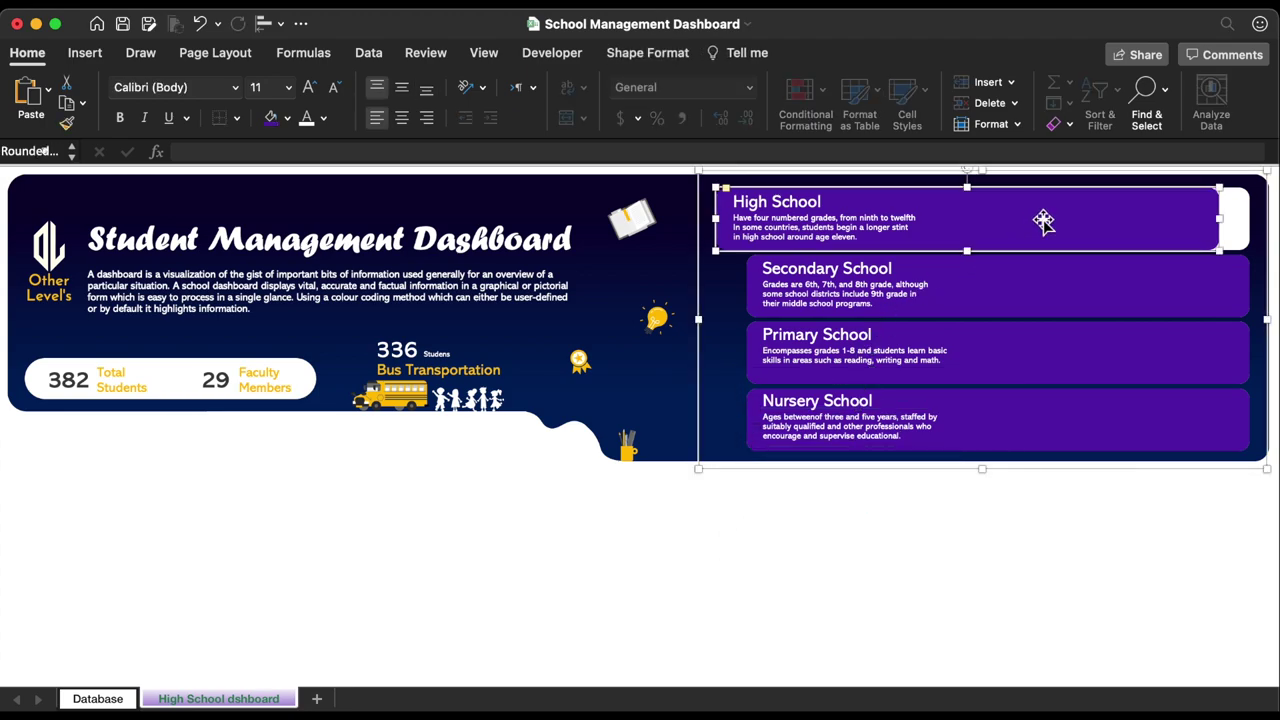
{"action": "key", "text": "super+1"}
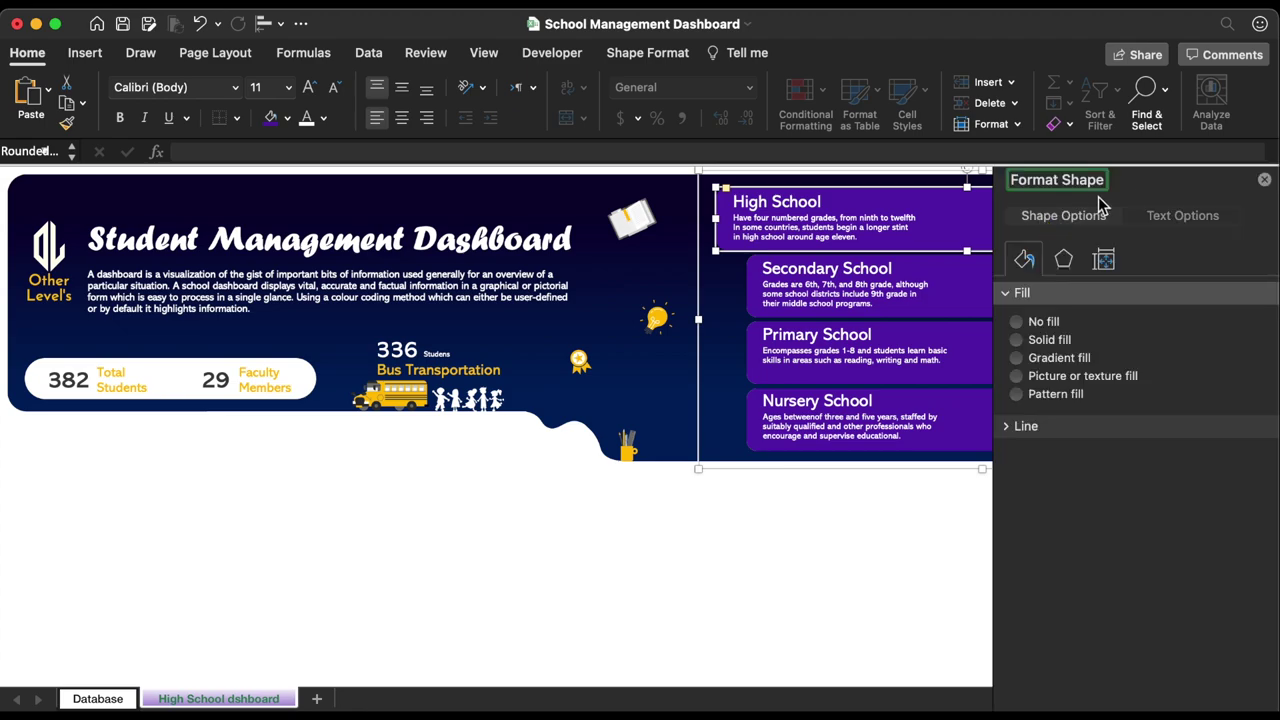
{"action": "scroll", "coordinate": [762, 395], "scroll_direction": "right", "scroll_amount": 5}
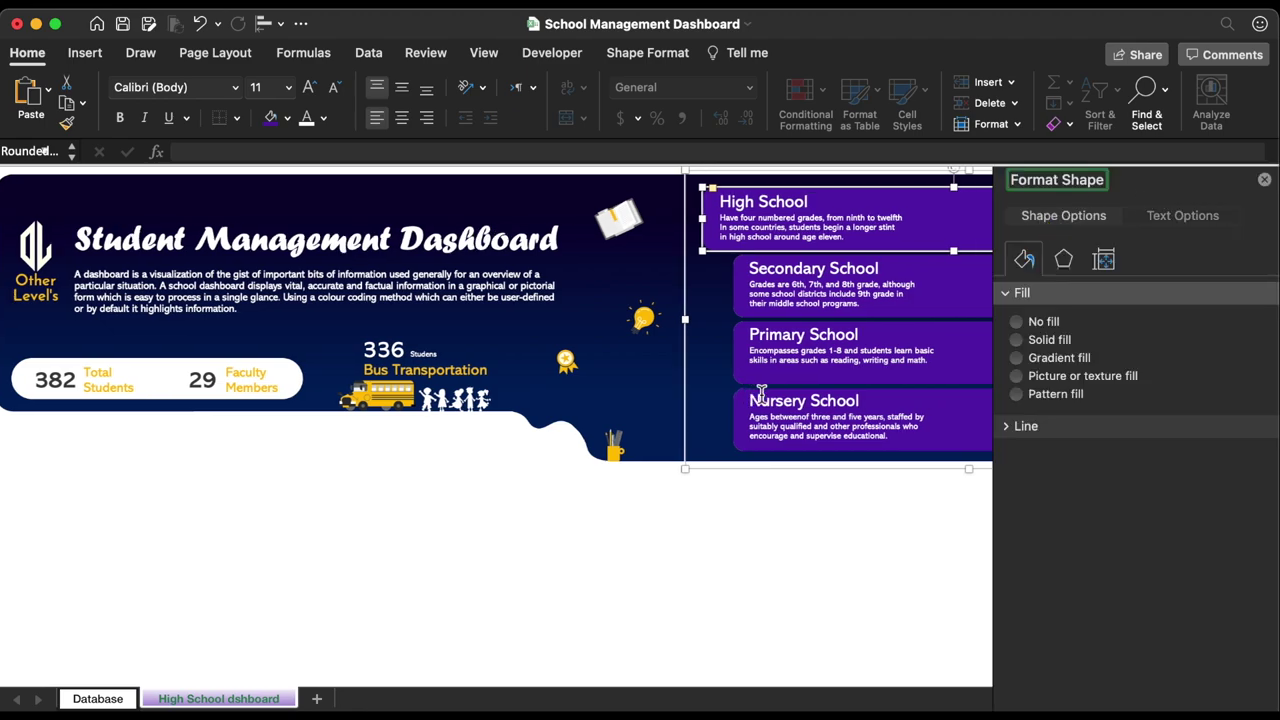
{"action": "scroll", "coordinate": [762, 398], "scroll_direction": "right", "scroll_amount": 2}
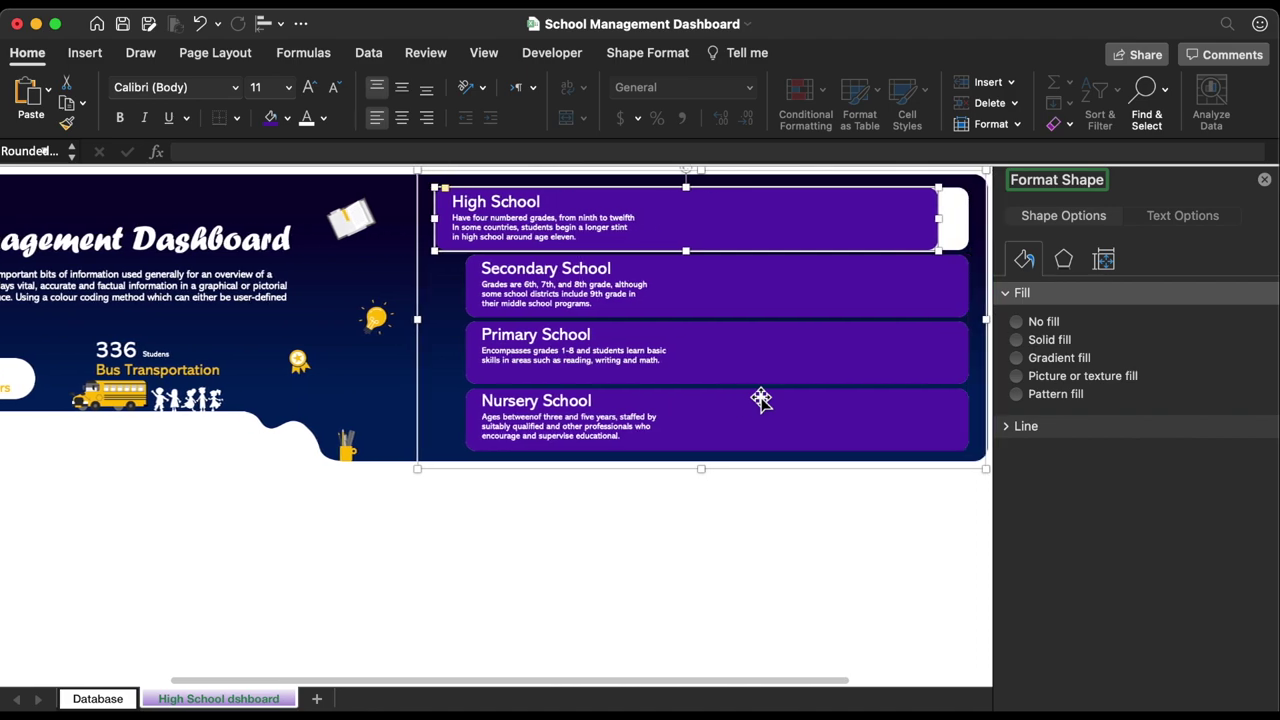
{"action": "left_click", "coordinate": [1062, 358]}
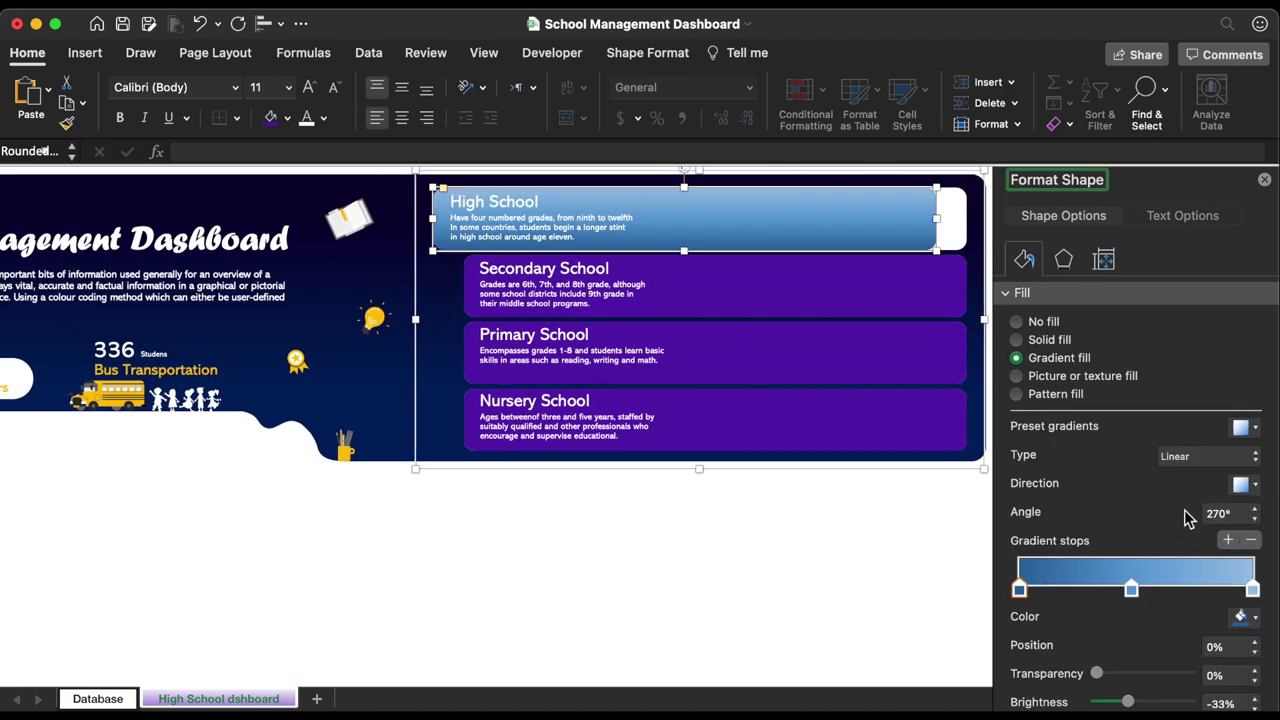
{"action": "left_click", "coordinate": [1245, 488]}
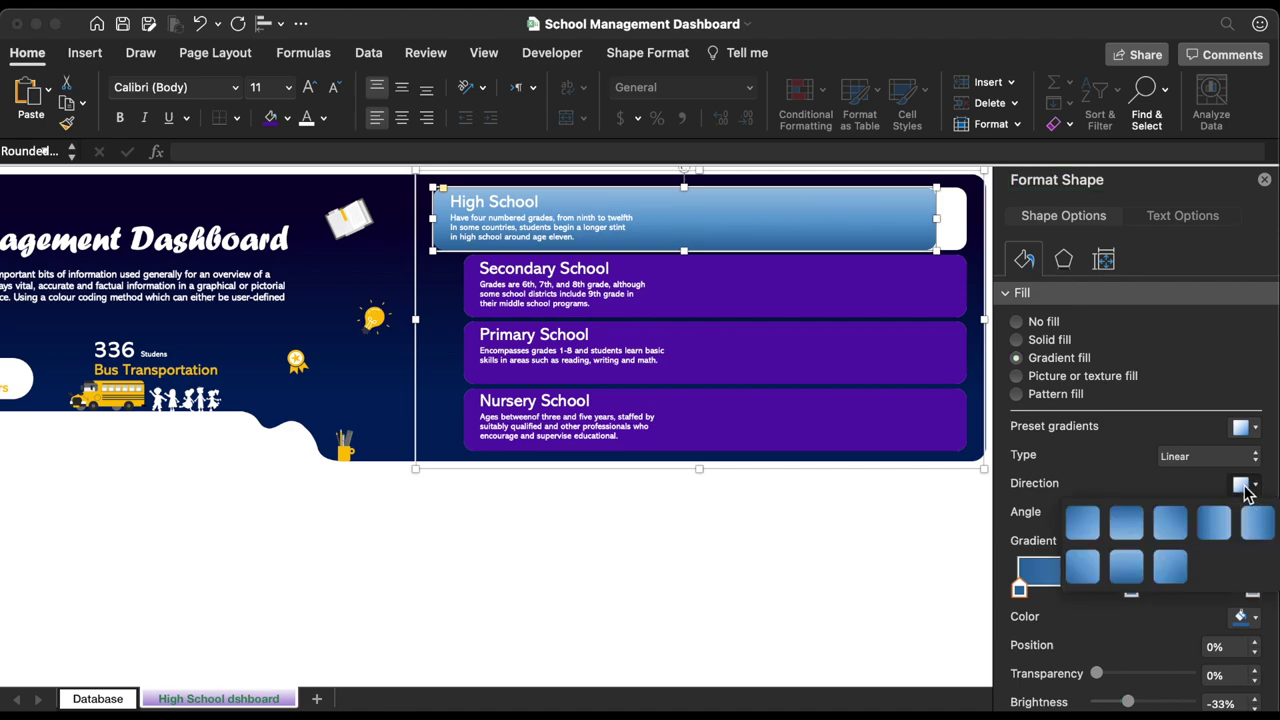
{"action": "left_click", "coordinate": [1216, 521]}
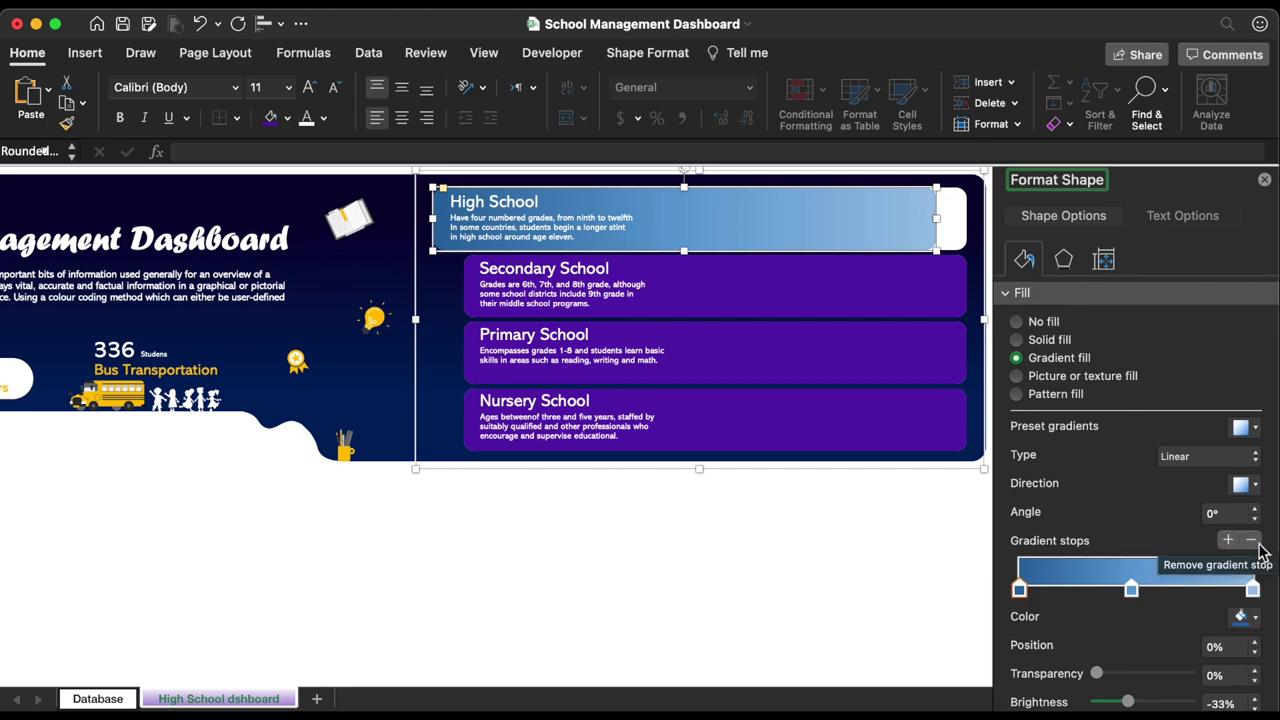
{"action": "left_click", "coordinate": [1132, 592]}
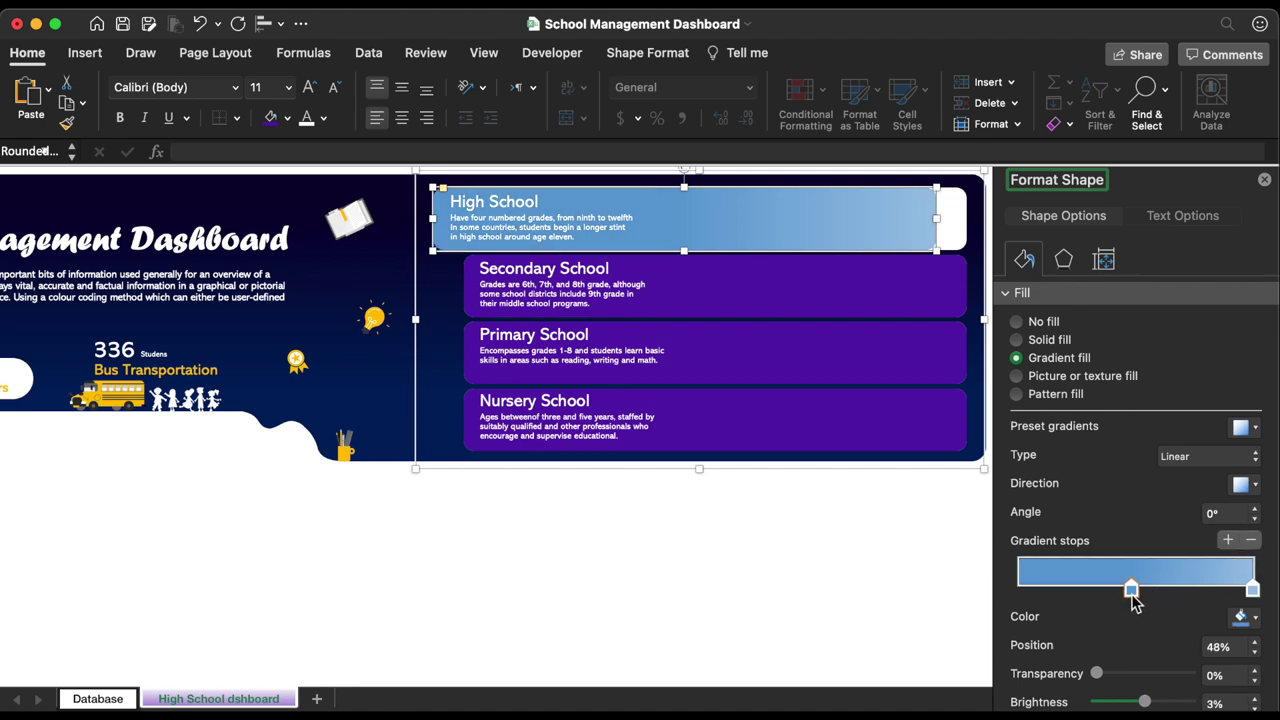
{"action": "left_click_drag", "start_coordinate": [1132, 592], "coordinate": [949, 598]}
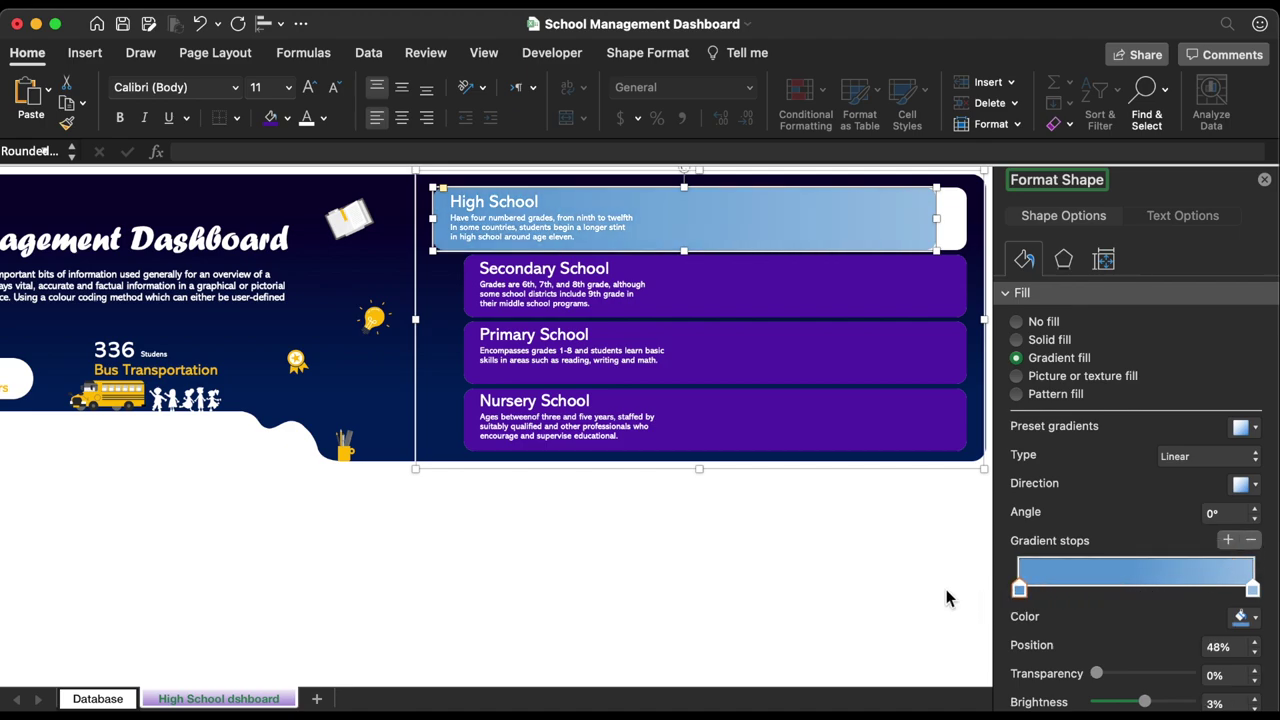
Colour the gradient stops red DF3951 at the start and purple 9355EB at the end
{"action": "left_click", "coordinate": [1244, 619]}
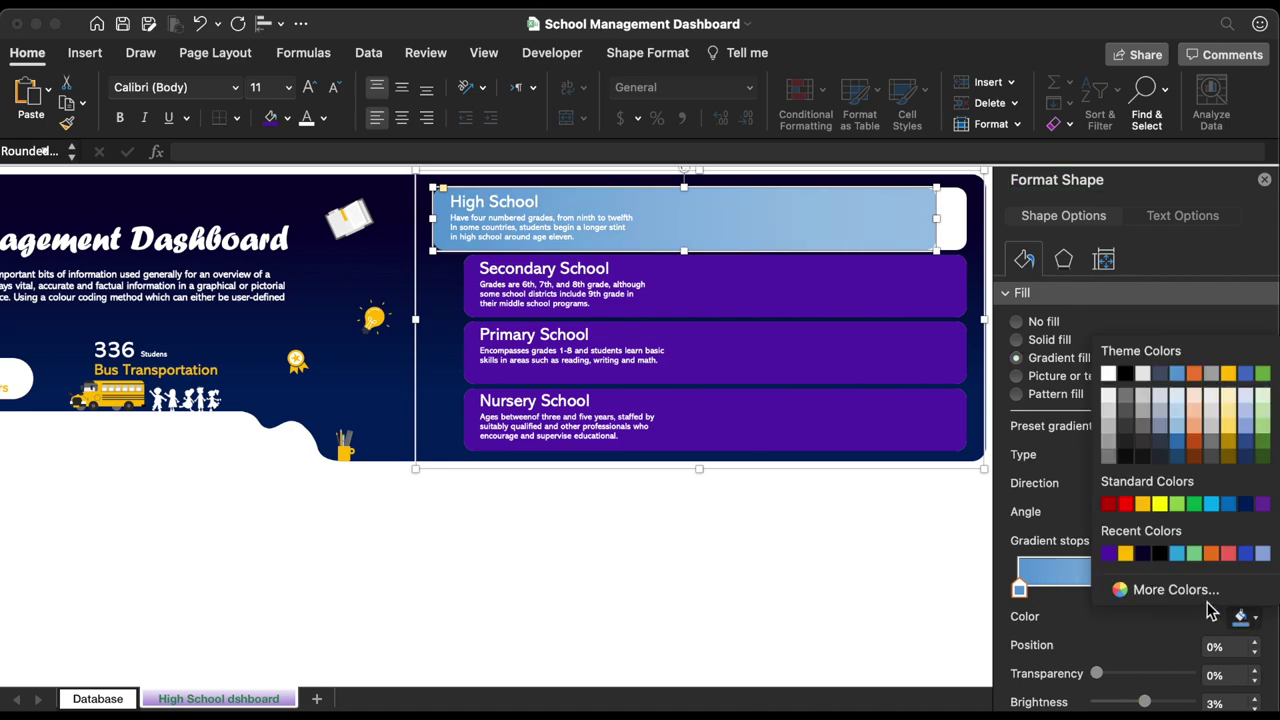
{"action": "left_click", "coordinate": [1195, 592]}
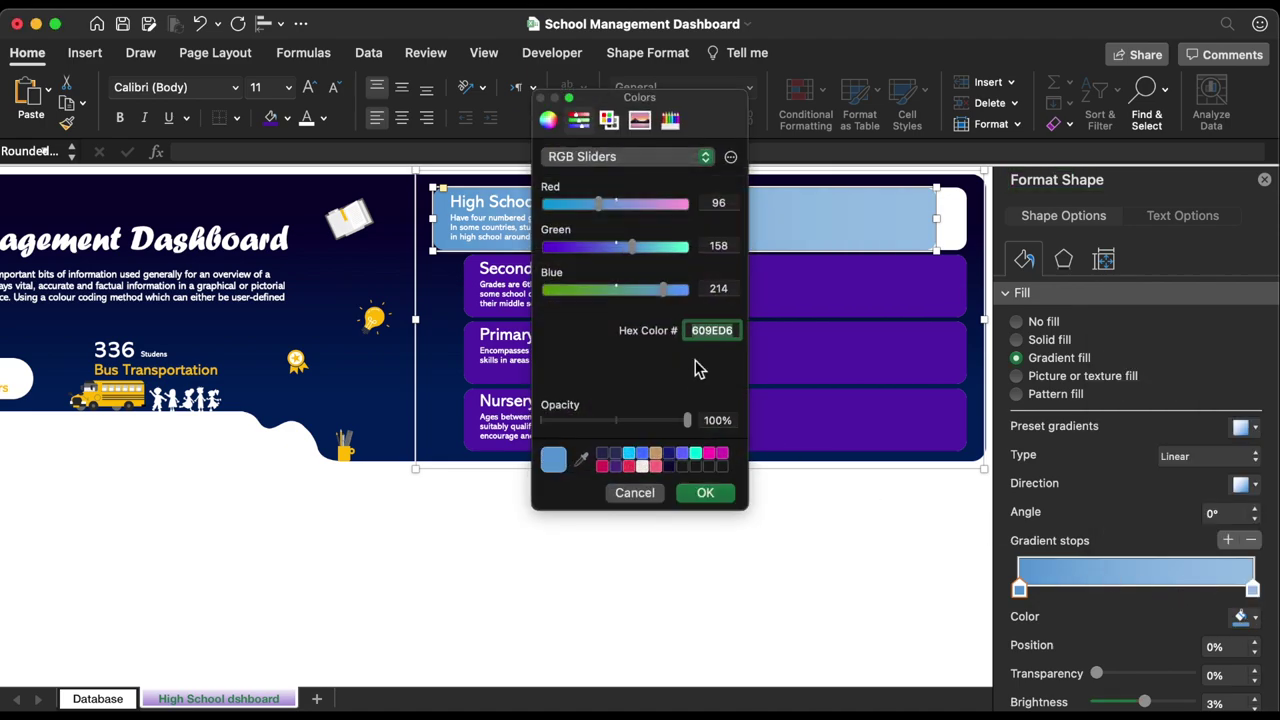
{"action": "type", "text": "DF3951"}
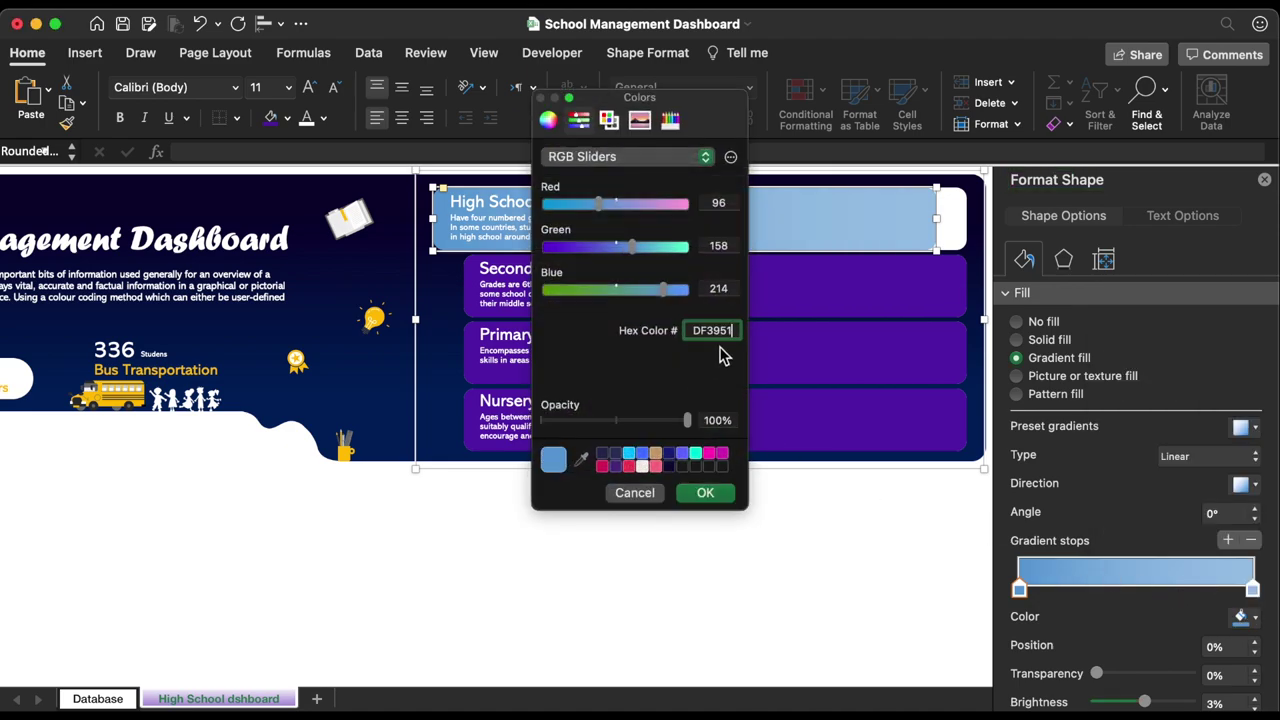
{"action": "left_click", "coordinate": [706, 492]}
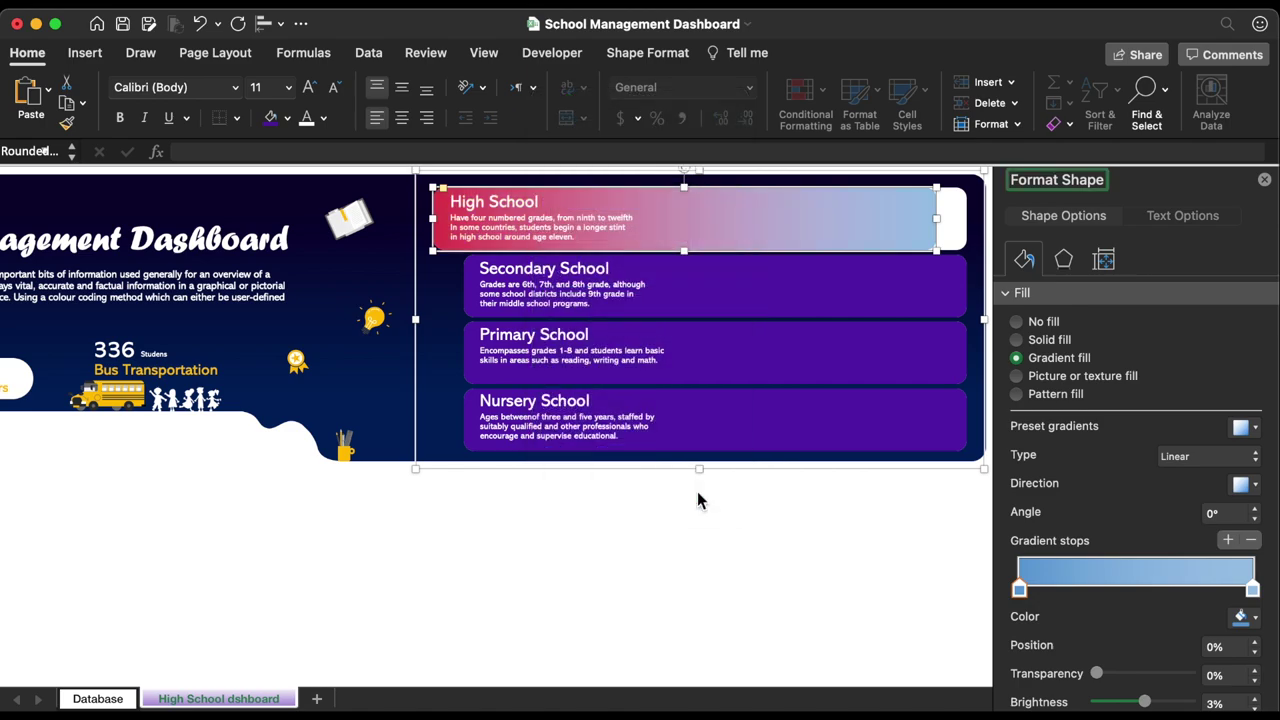
{"action": "left_click", "coordinate": [1250, 591]}
{"action": "left_click", "coordinate": [1244, 616]}
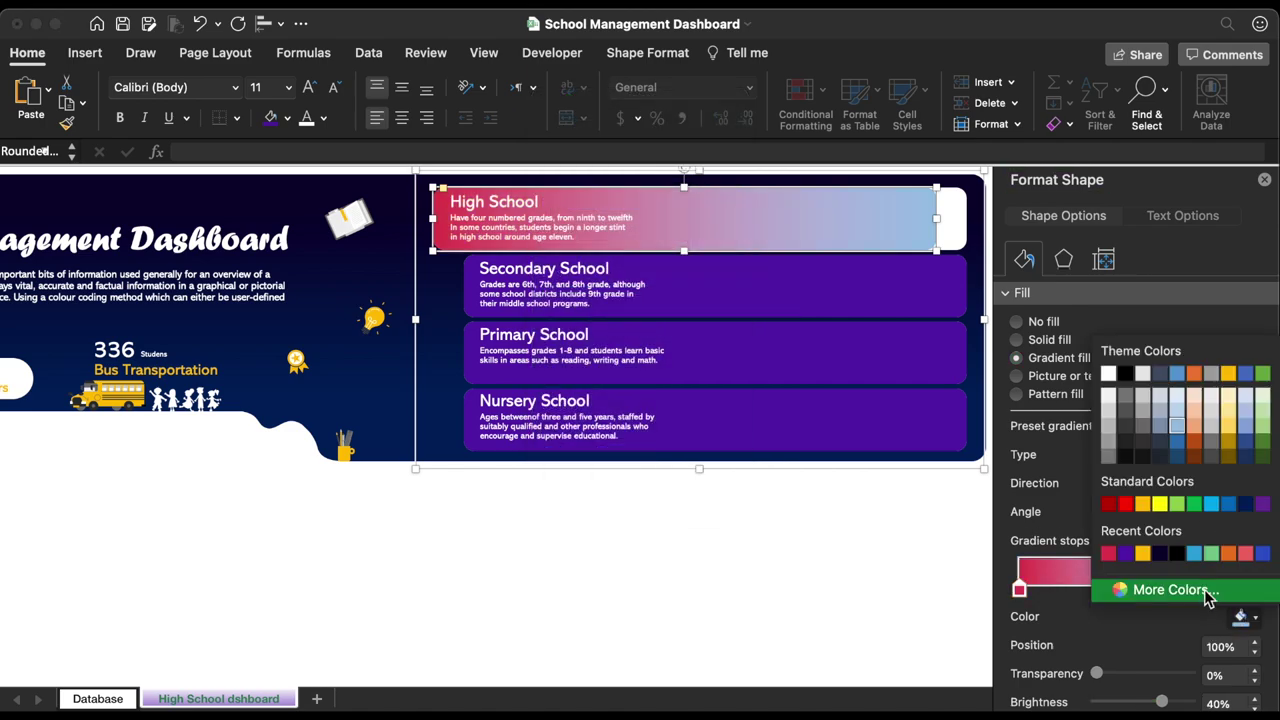
{"action": "left_click", "coordinate": [1170, 590]}
{"action": "type", "text": "9355EB"}
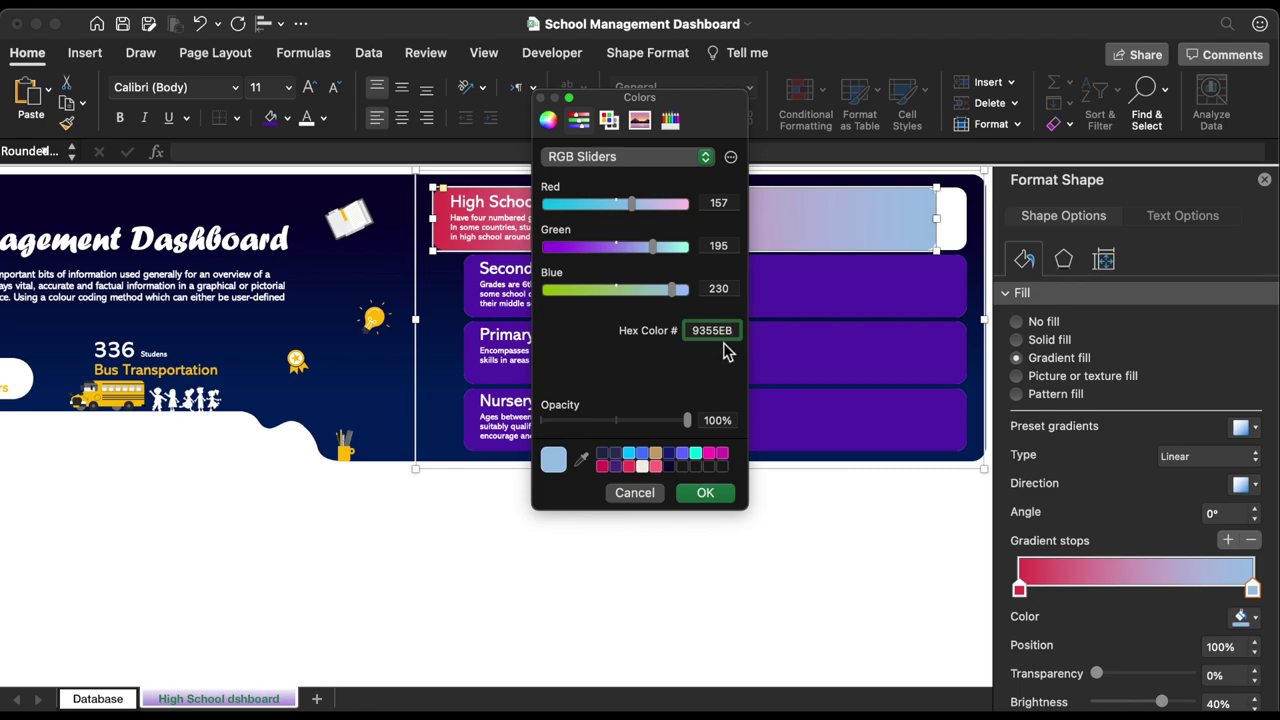
{"action": "left_click", "coordinate": [706, 494]}
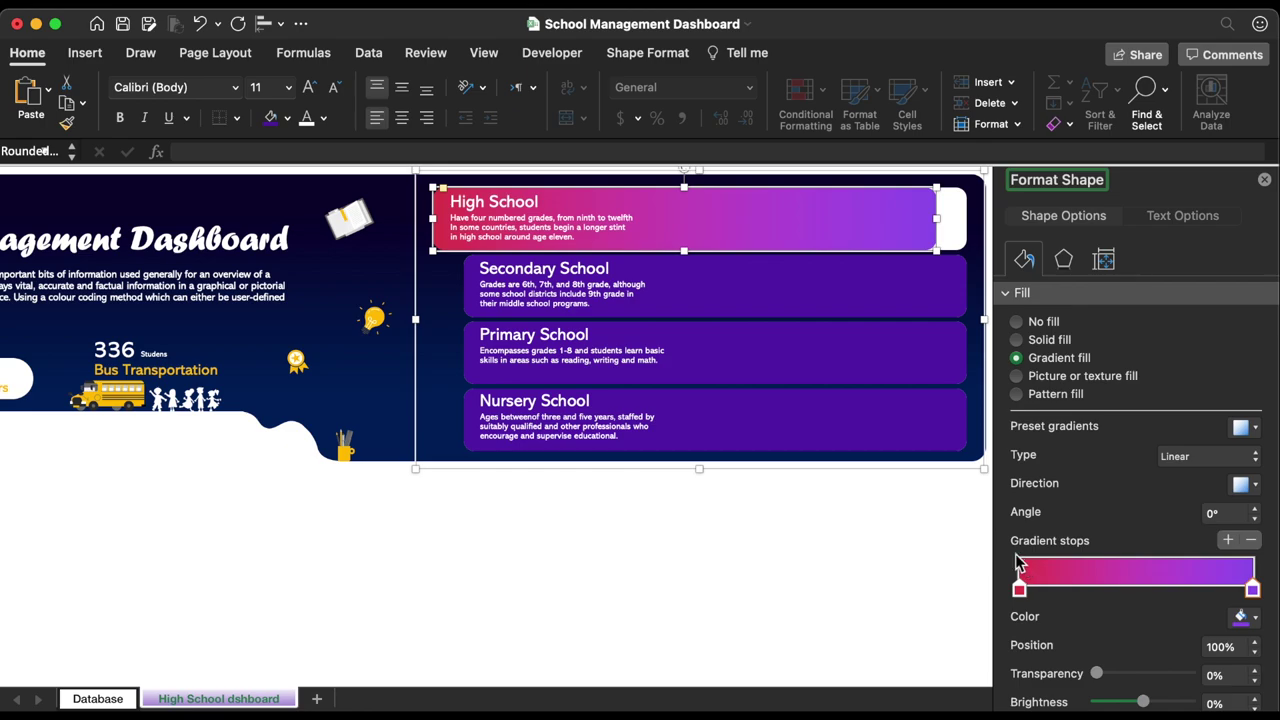
{"action": "left_click", "coordinate": [920, 276]}
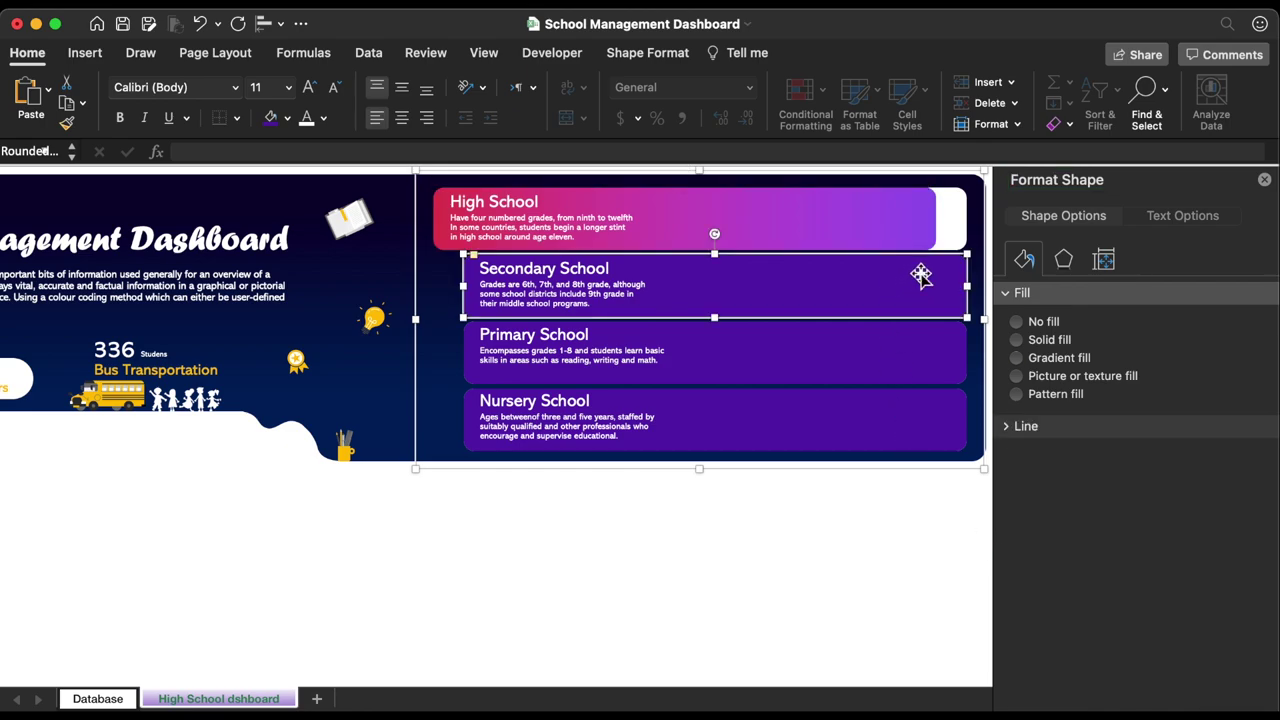
Give the Secondary School card a red gradient with EC6C66 at the left end
{"action": "left_click", "coordinate": [1034, 360]}
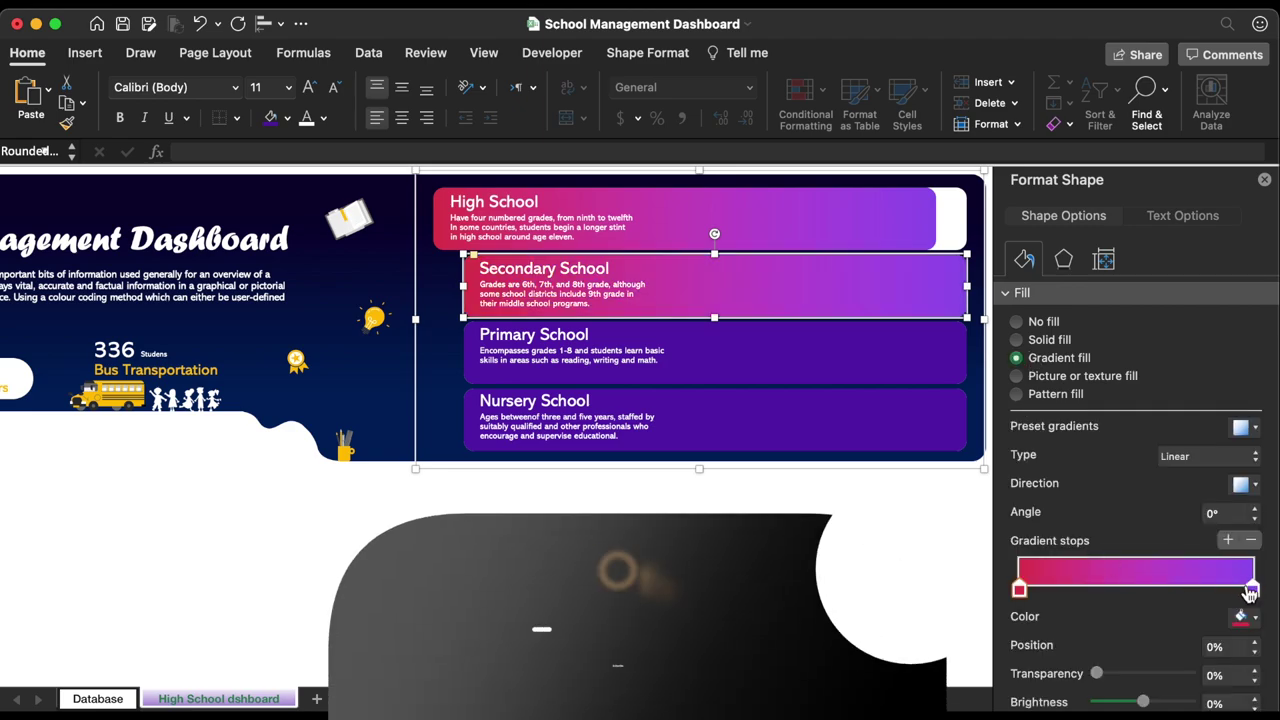
{"action": "left_click", "coordinate": [1250, 592]}
{"action": "left_click", "coordinate": [1242, 617]}
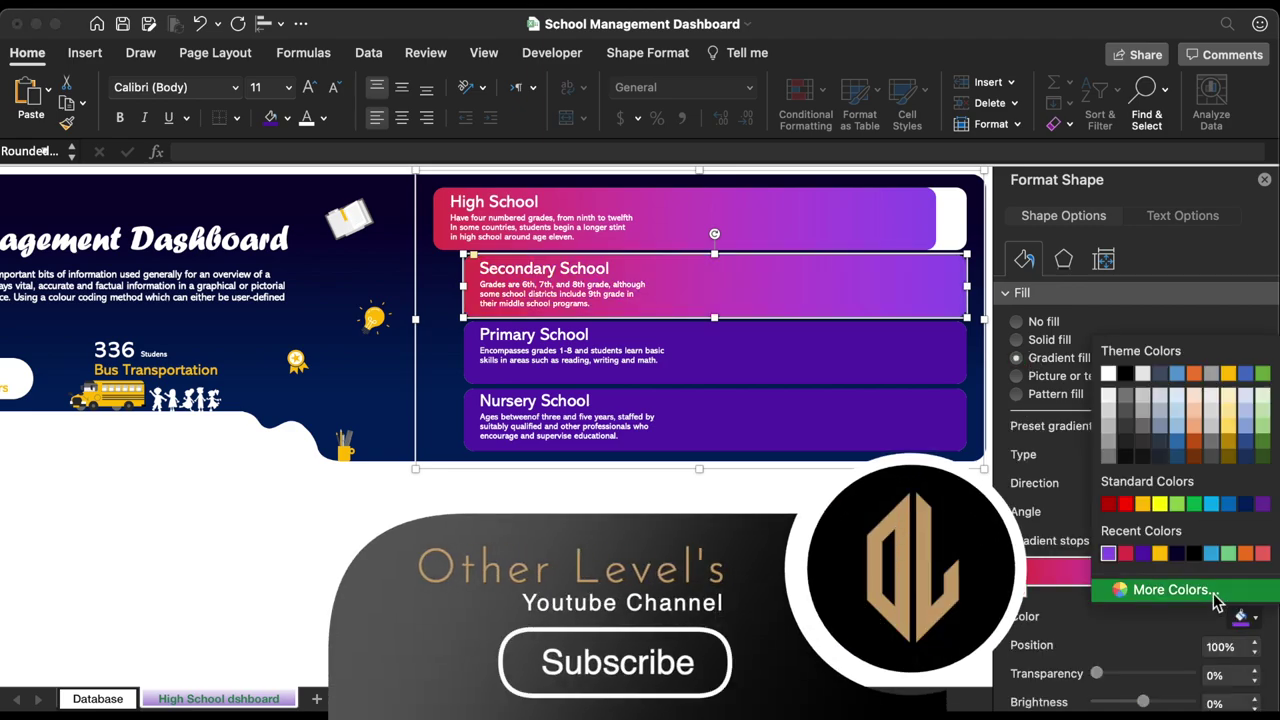
{"action": "left_click", "coordinate": [1170, 590]}
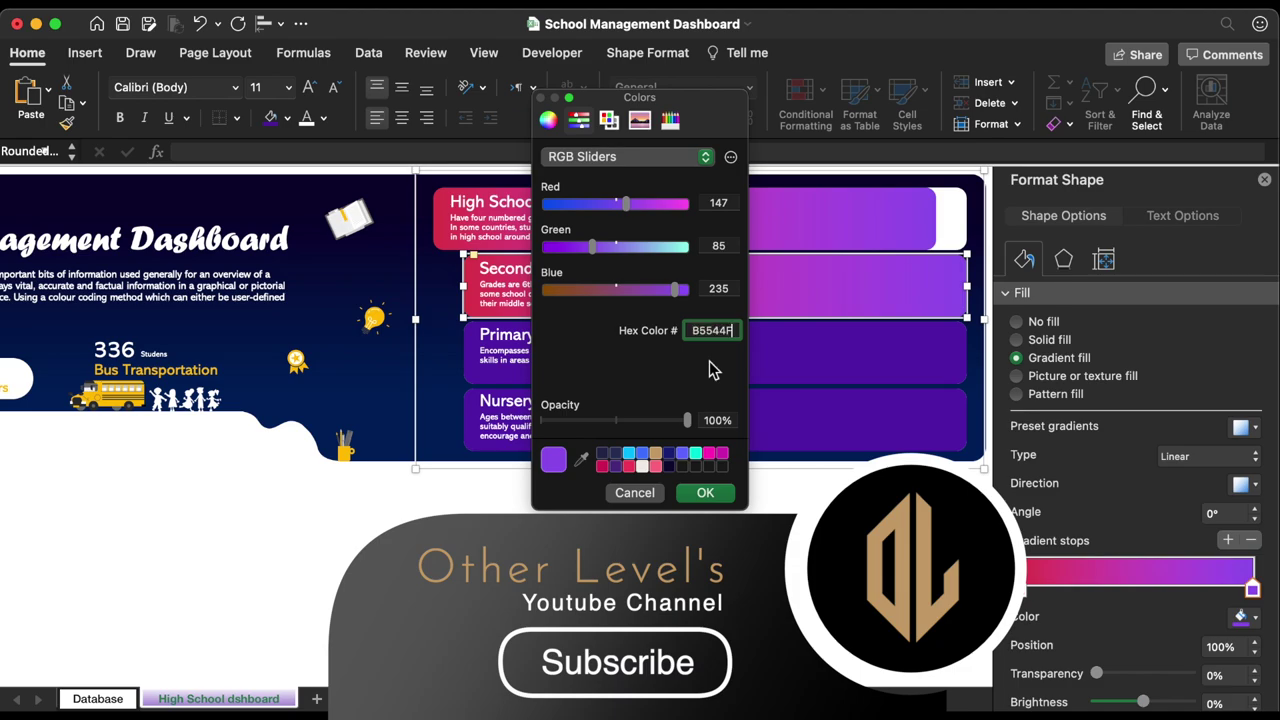
{"action": "left_click", "coordinate": [705, 492]}
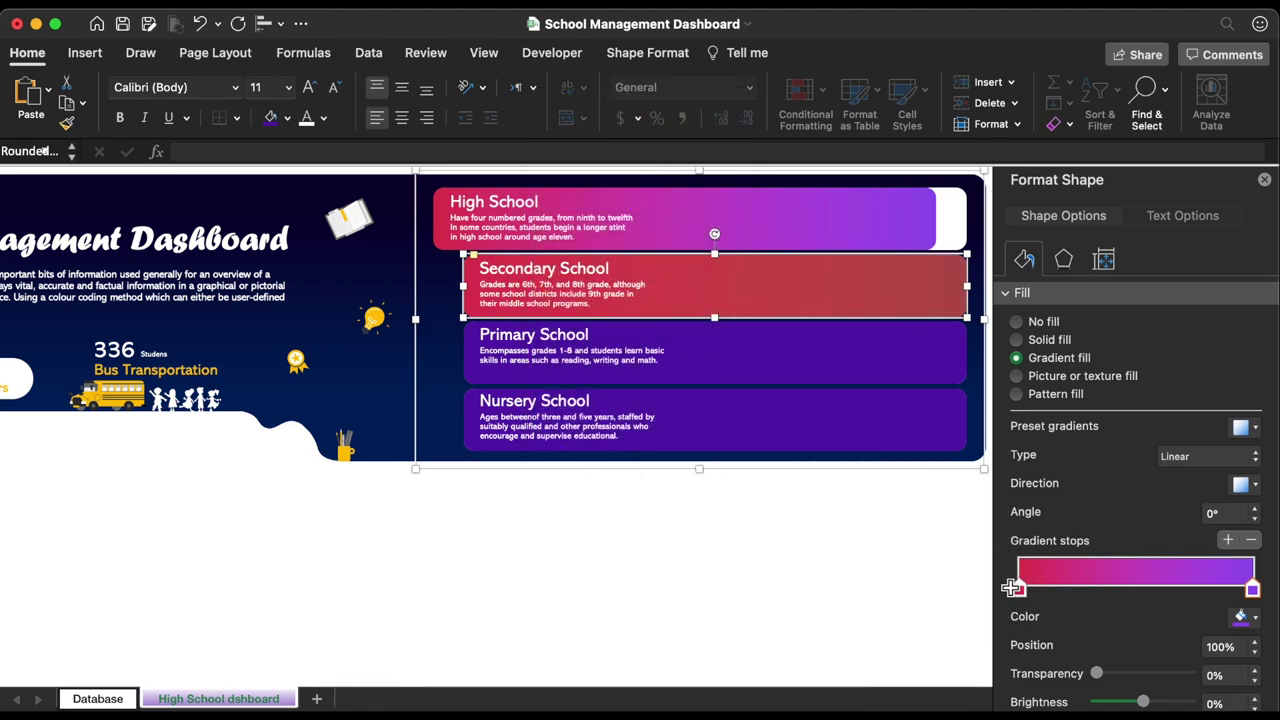
{"action": "left_click", "coordinate": [1019, 590]}
{"action": "left_click", "coordinate": [1257, 618]}
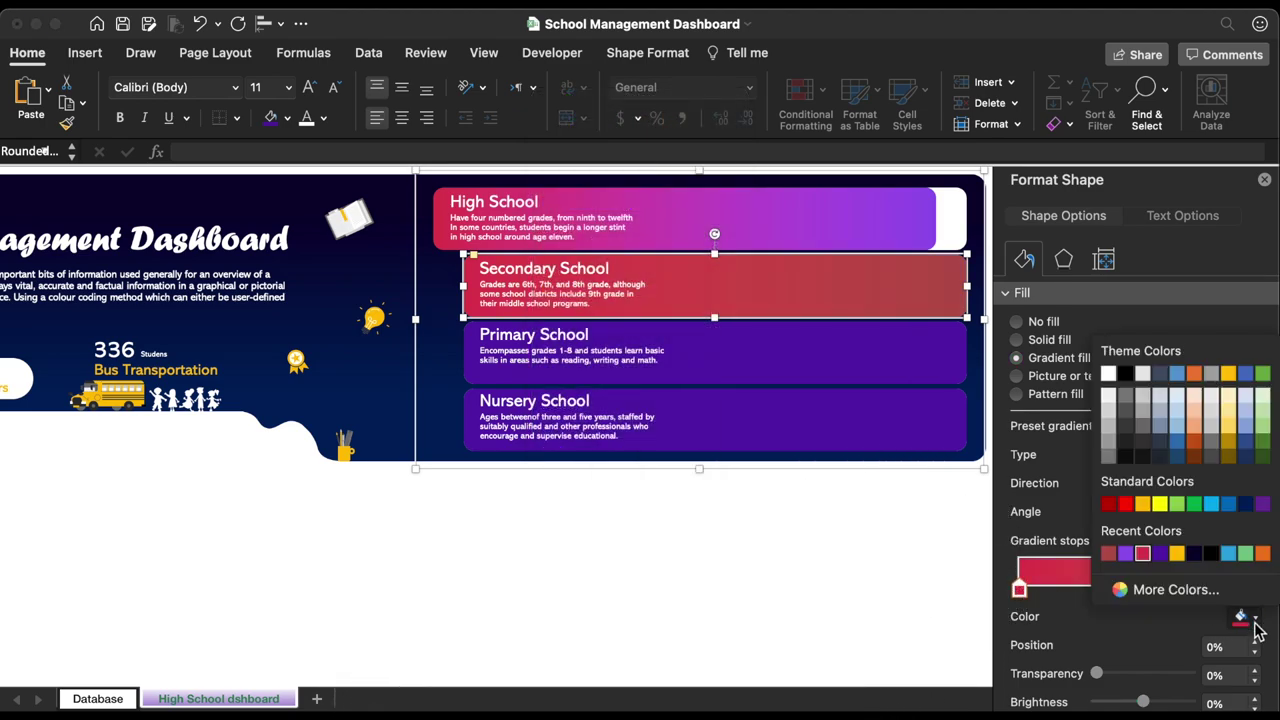
{"action": "left_click", "coordinate": [1184, 604]}
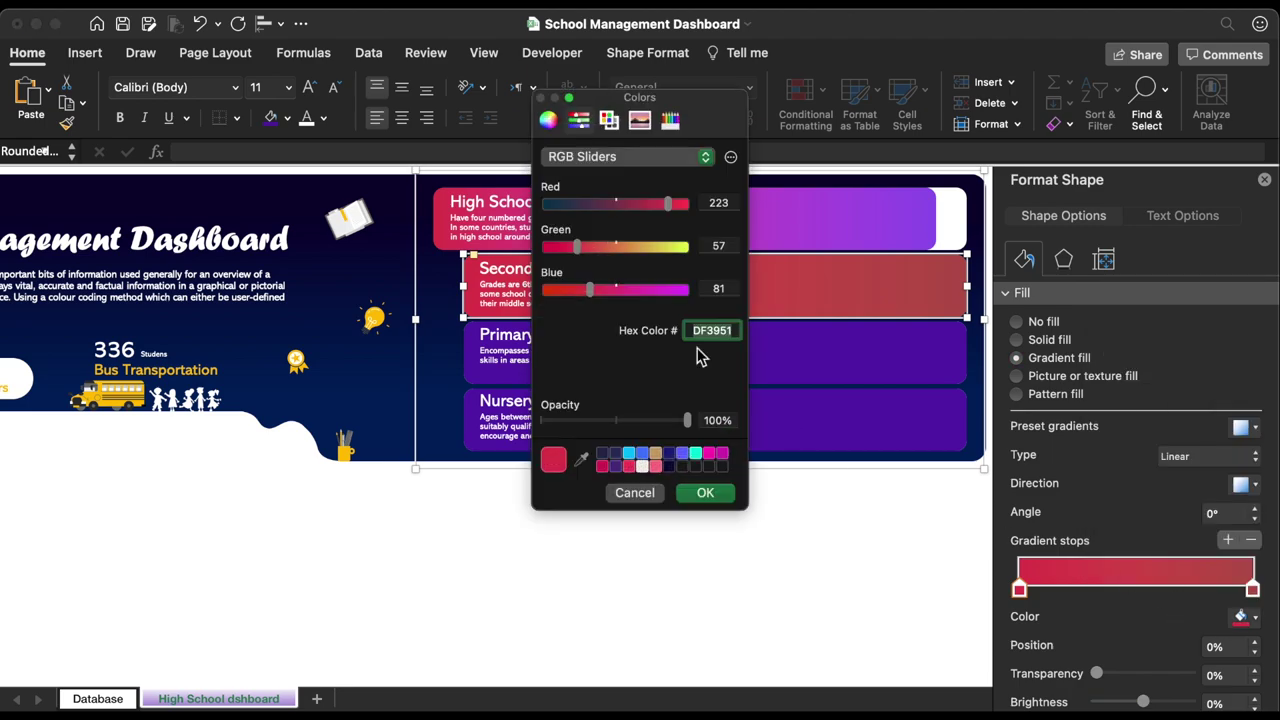
{"action": "type", "text": "EC6C66"}
{"action": "left_click", "coordinate": [706, 493]}
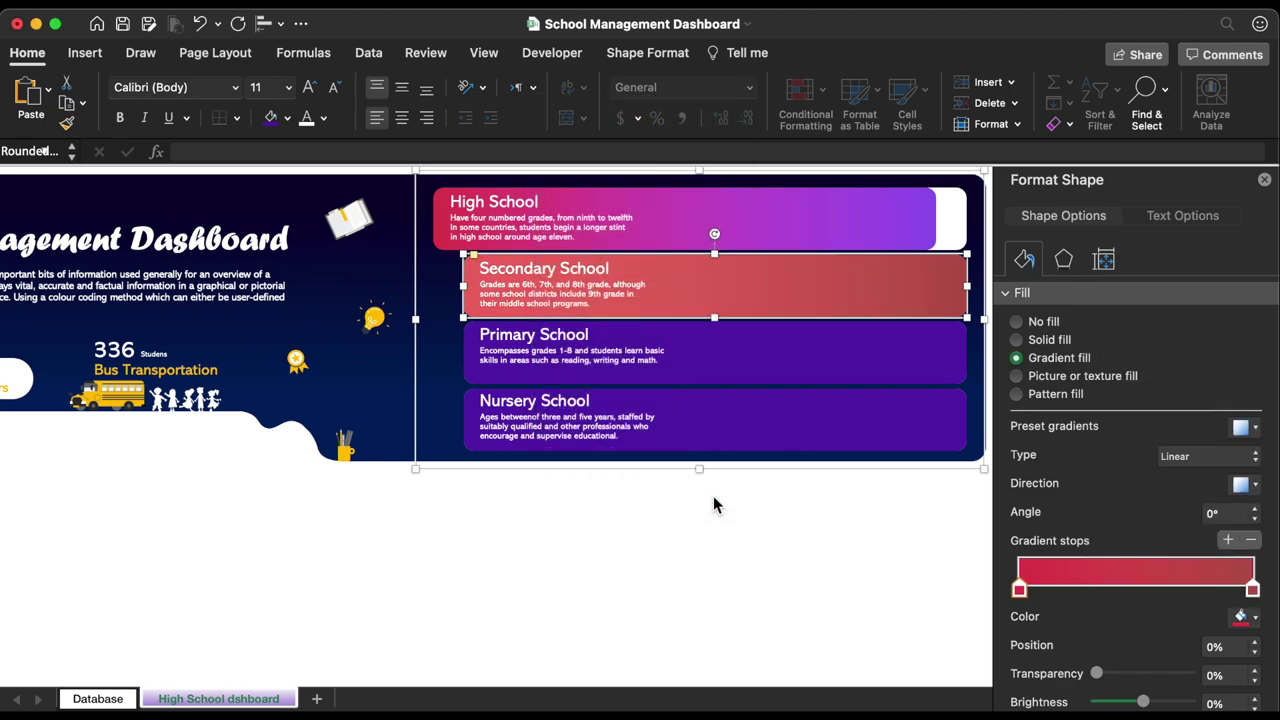
Give the Primary School card a purple gradient from 8E58ED to 5450E2
{"action": "left_click", "coordinate": [894, 342]}
{"action": "left_click", "coordinate": [1058, 357]}
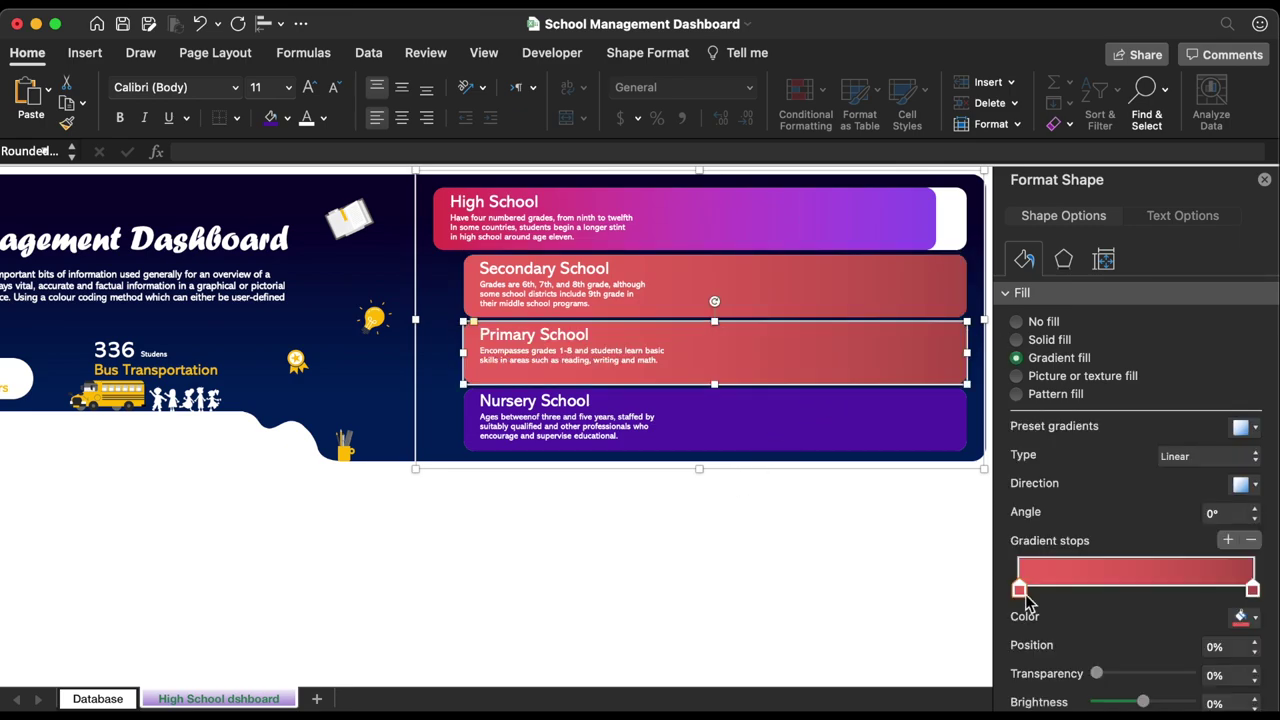
{"action": "left_click", "coordinate": [1242, 618]}
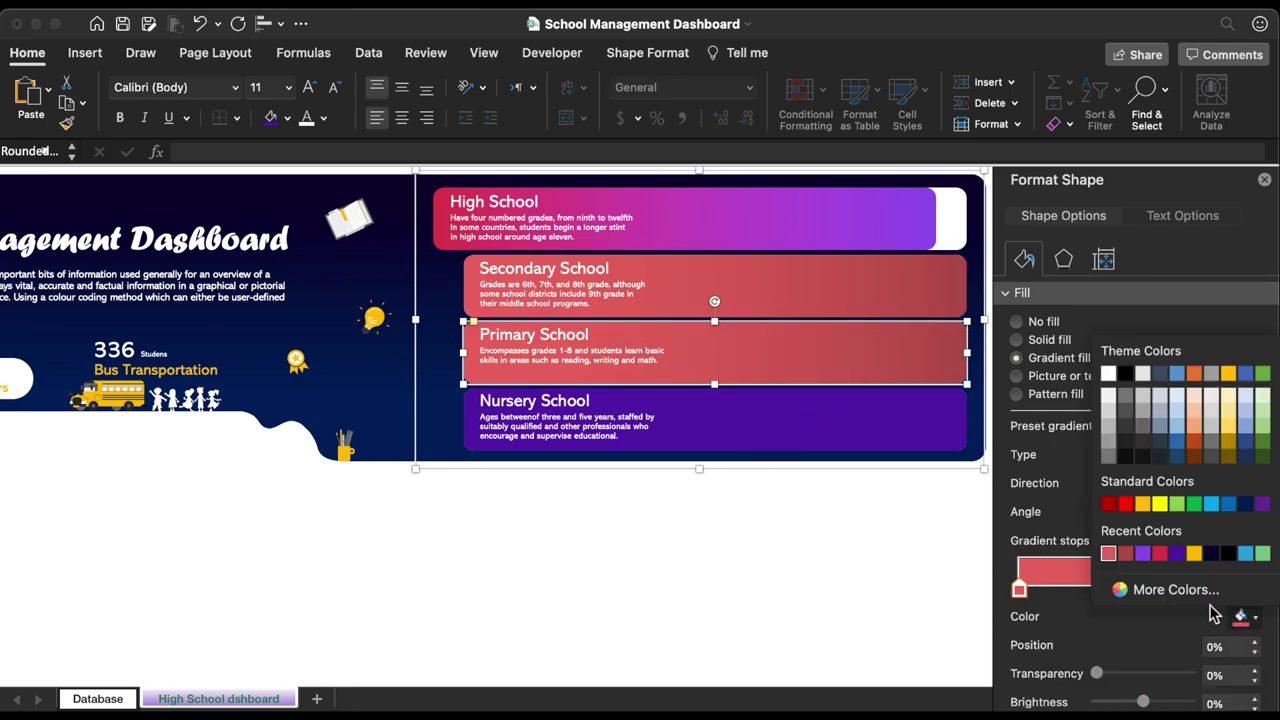
{"action": "left_click", "coordinate": [1165, 590]}
{"action": "type", "text": "8E58ED"}
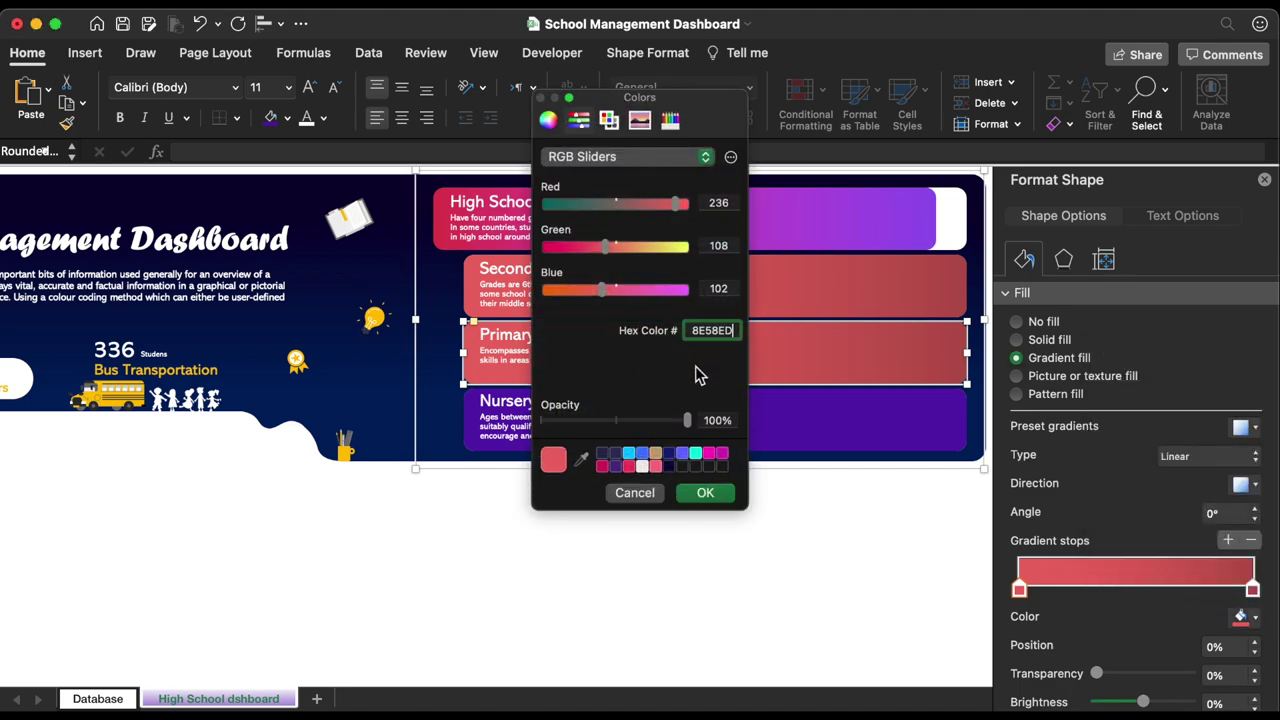
{"action": "left_click", "coordinate": [705, 492]}
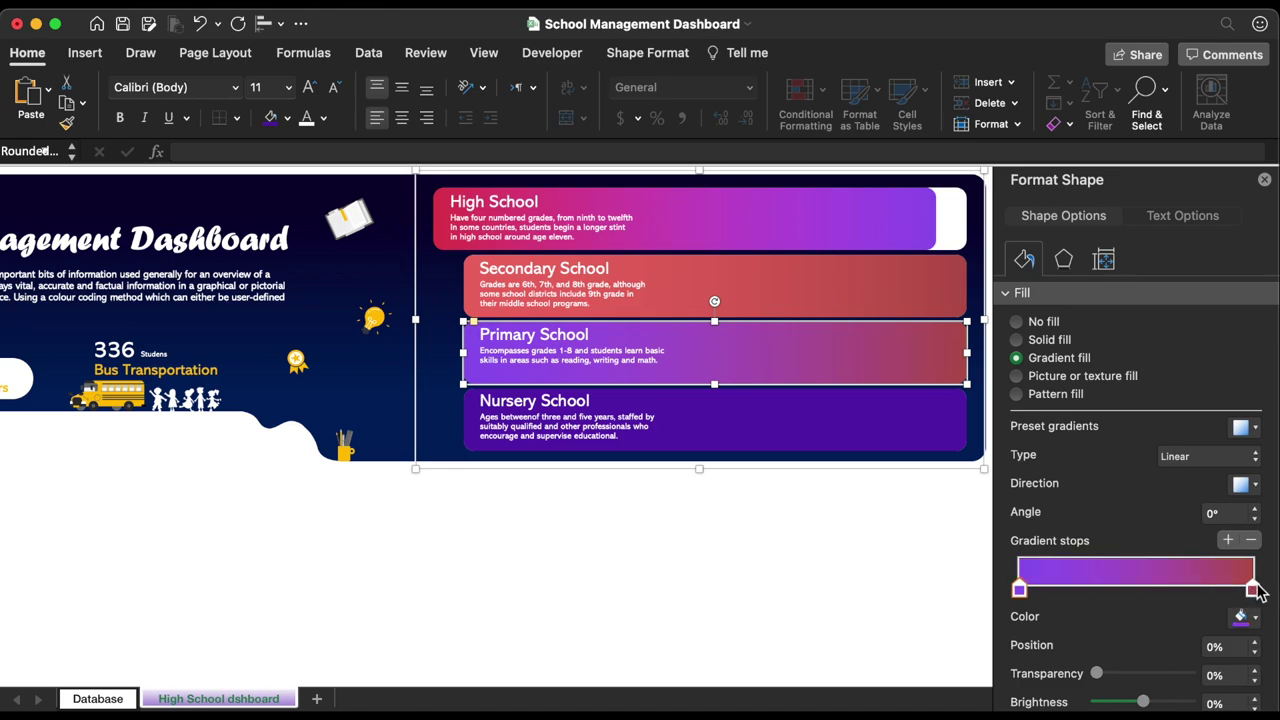
{"action": "left_click", "coordinate": [1241, 616]}
{"action": "left_click", "coordinate": [1205, 592]}
{"action": "type", "text": "5450E2"}
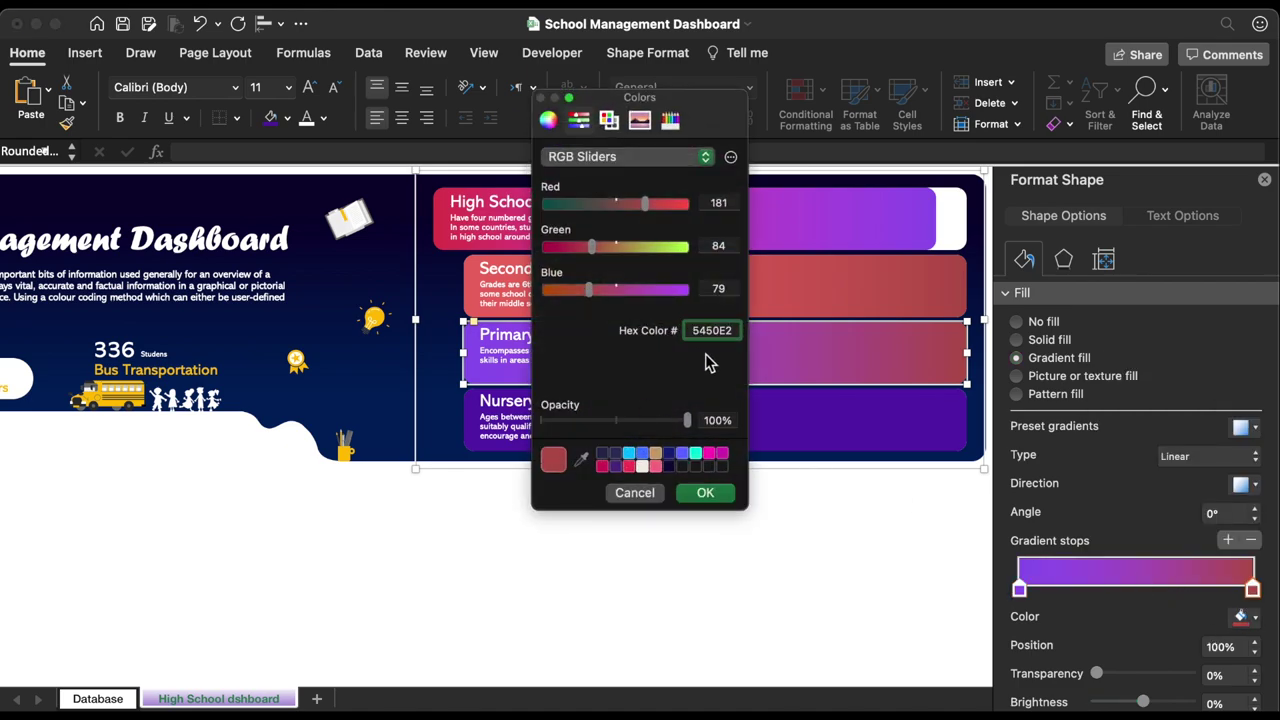
{"action": "left_click", "coordinate": [706, 492]}
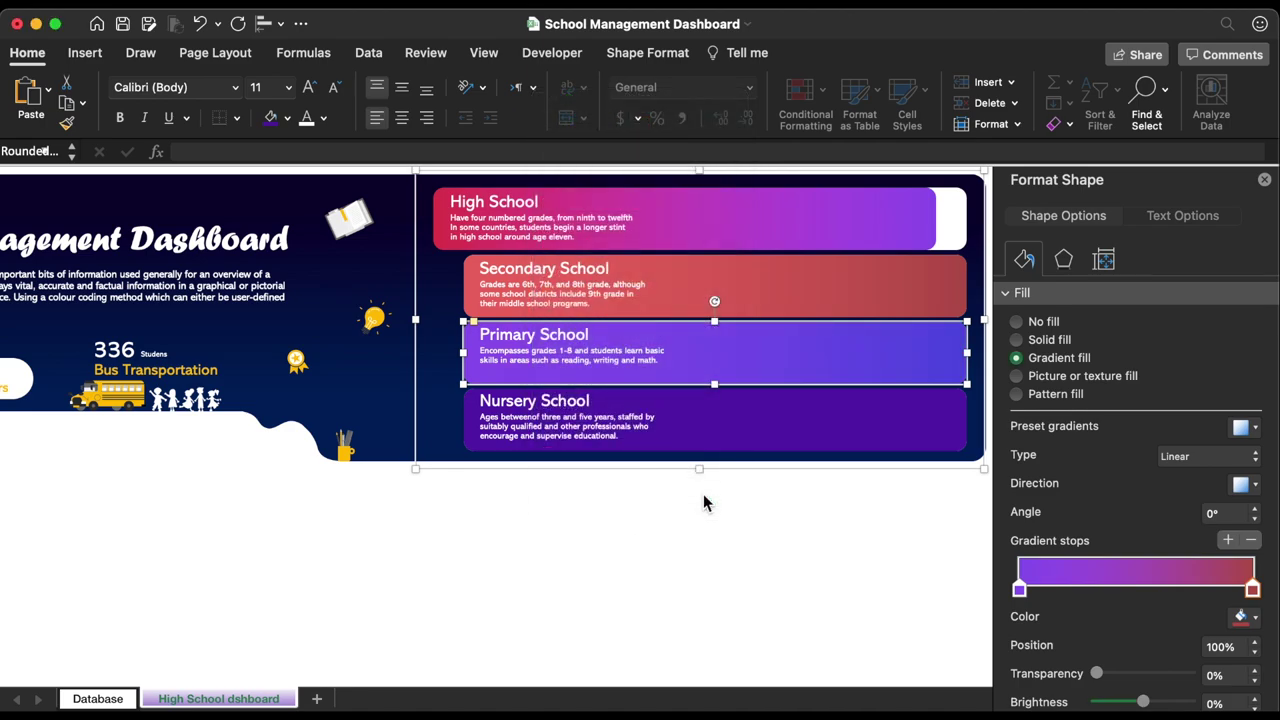
Give the Nursery School card a light-blue gradient from 1A97DA to 3BB1DF
{"action": "left_click", "coordinate": [742, 405]}
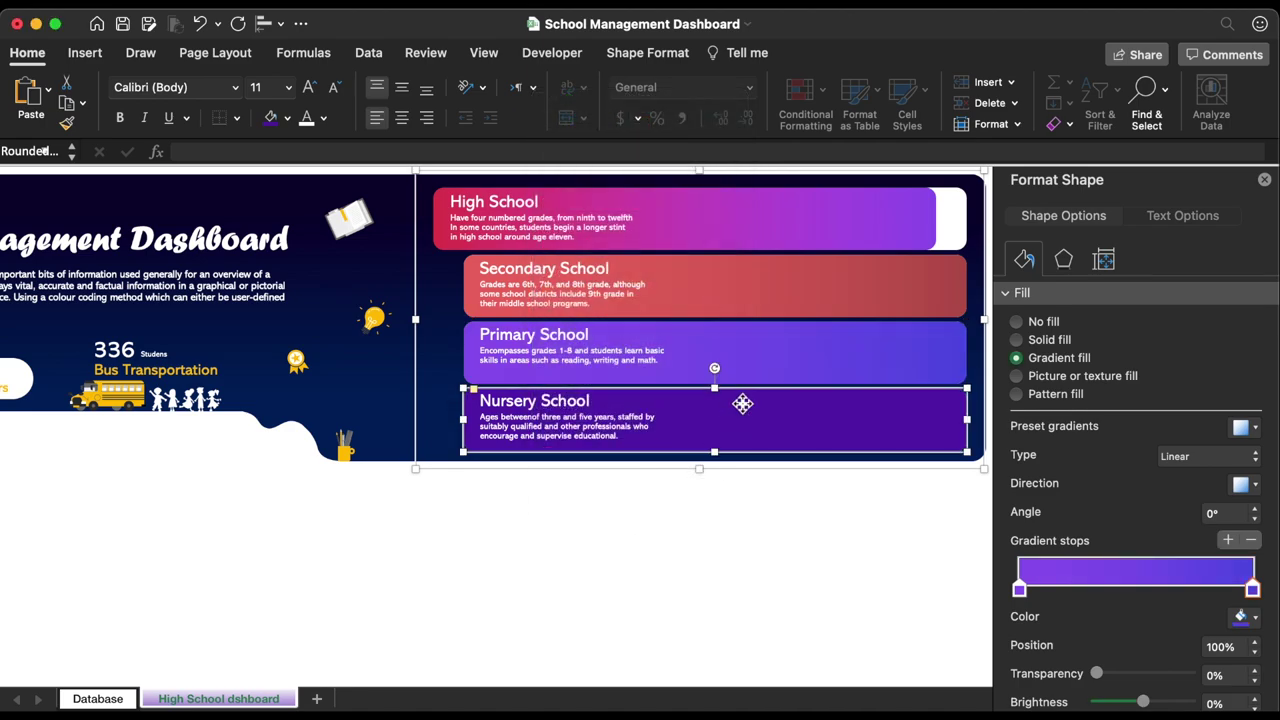
{"action": "left_click", "coordinate": [1035, 360]}
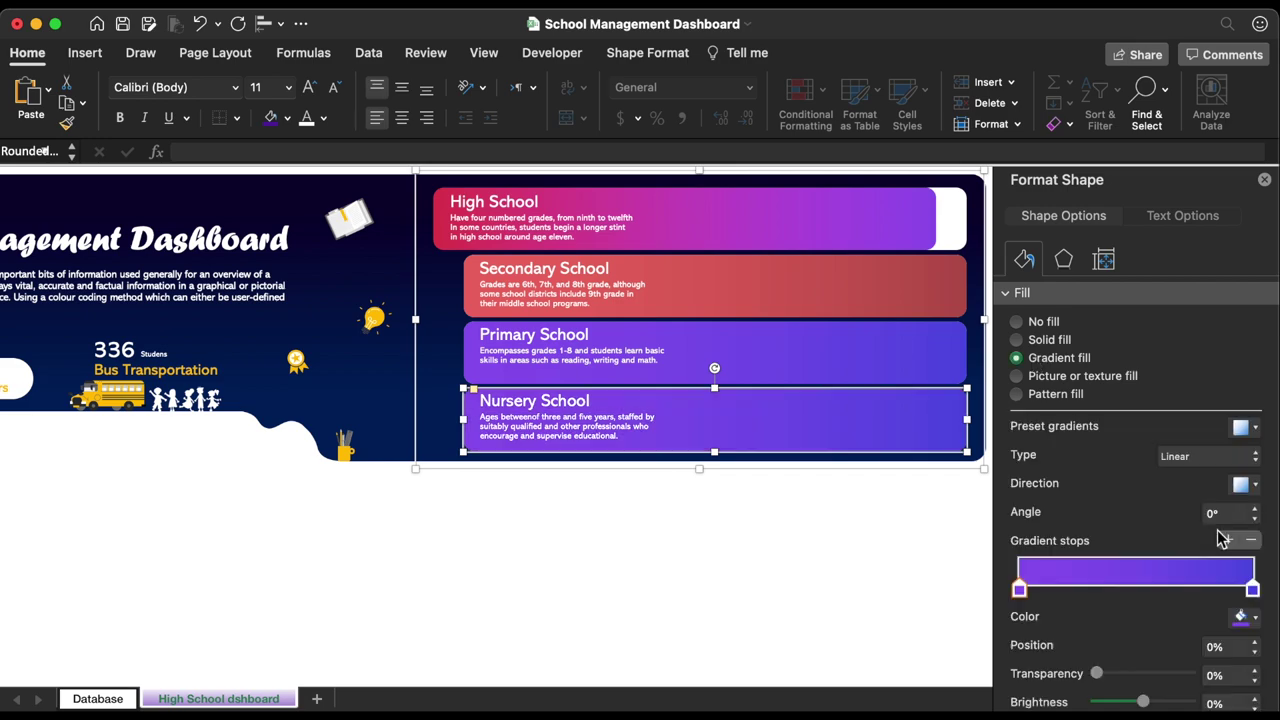
{"action": "left_click", "coordinate": [1252, 590]}
{"action": "left_click", "coordinate": [1240, 617]}
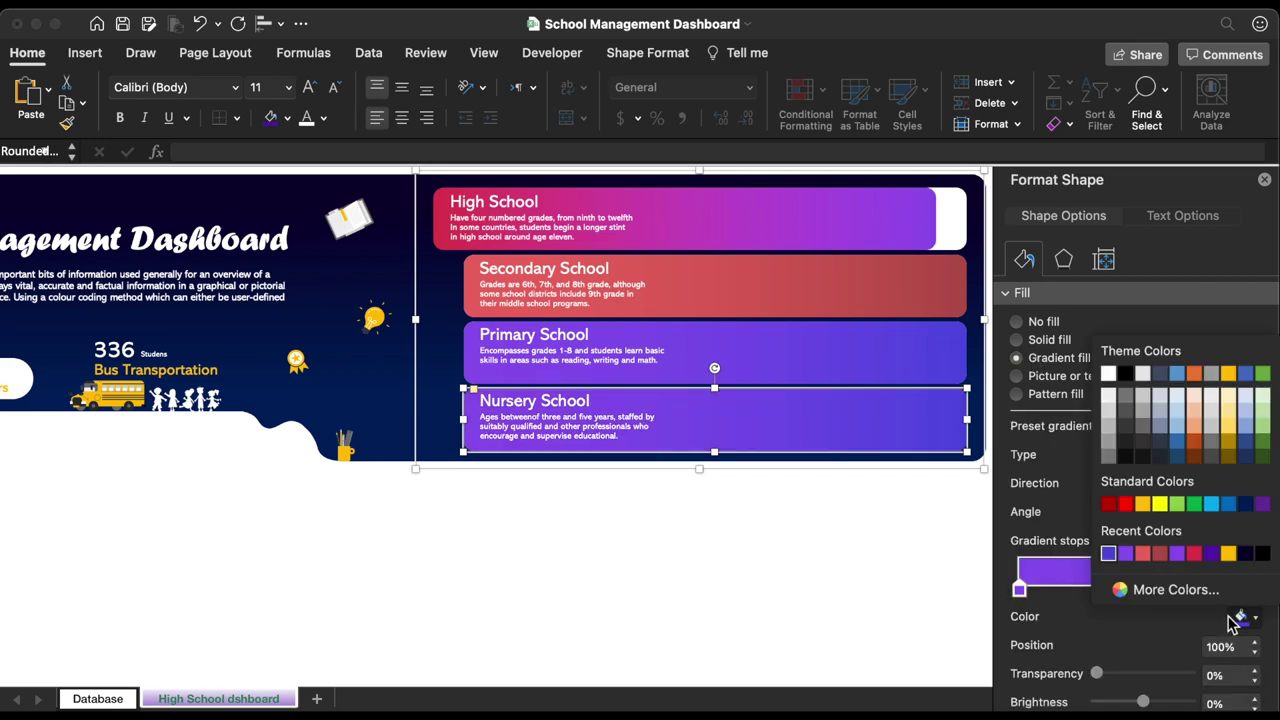
{"action": "left_click", "coordinate": [1171, 589]}
{"action": "type", "text": "3BB1DF"}
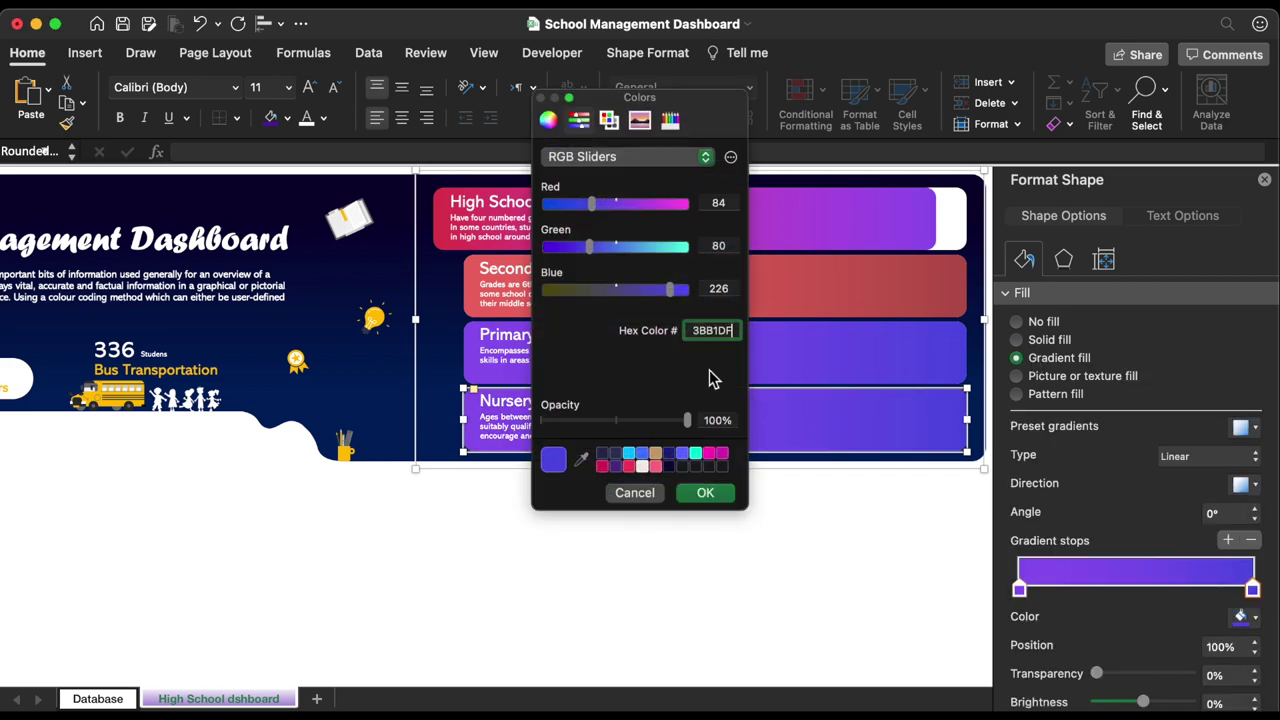
{"action": "left_click", "coordinate": [705, 493]}
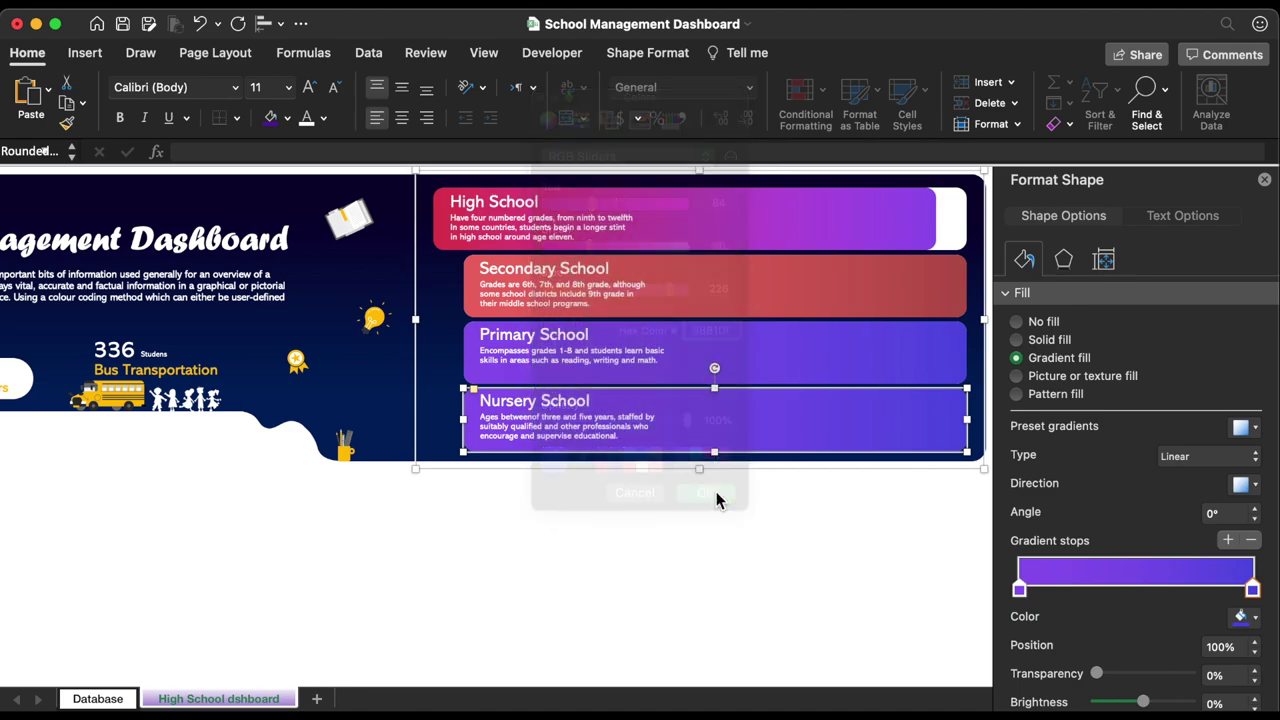
{"action": "left_click", "coordinate": [1020, 592]}
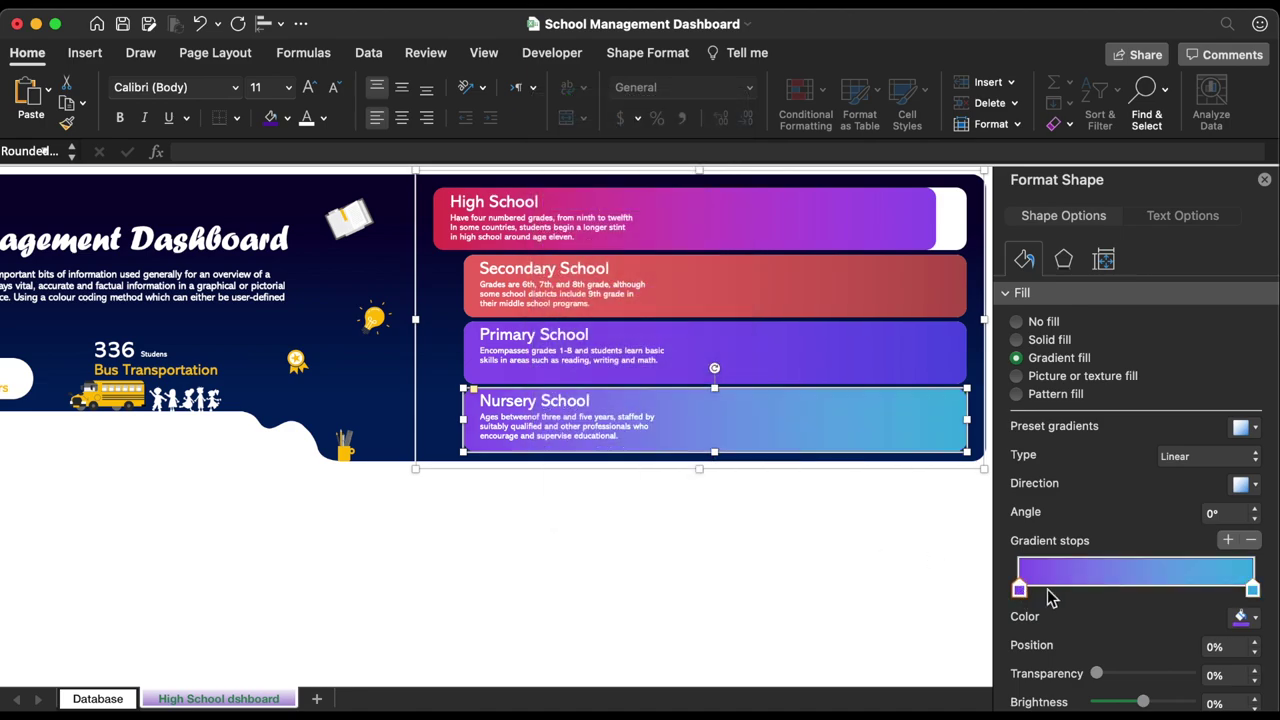
{"action": "left_click", "coordinate": [1242, 617]}
{"action": "left_click", "coordinate": [1175, 590]}
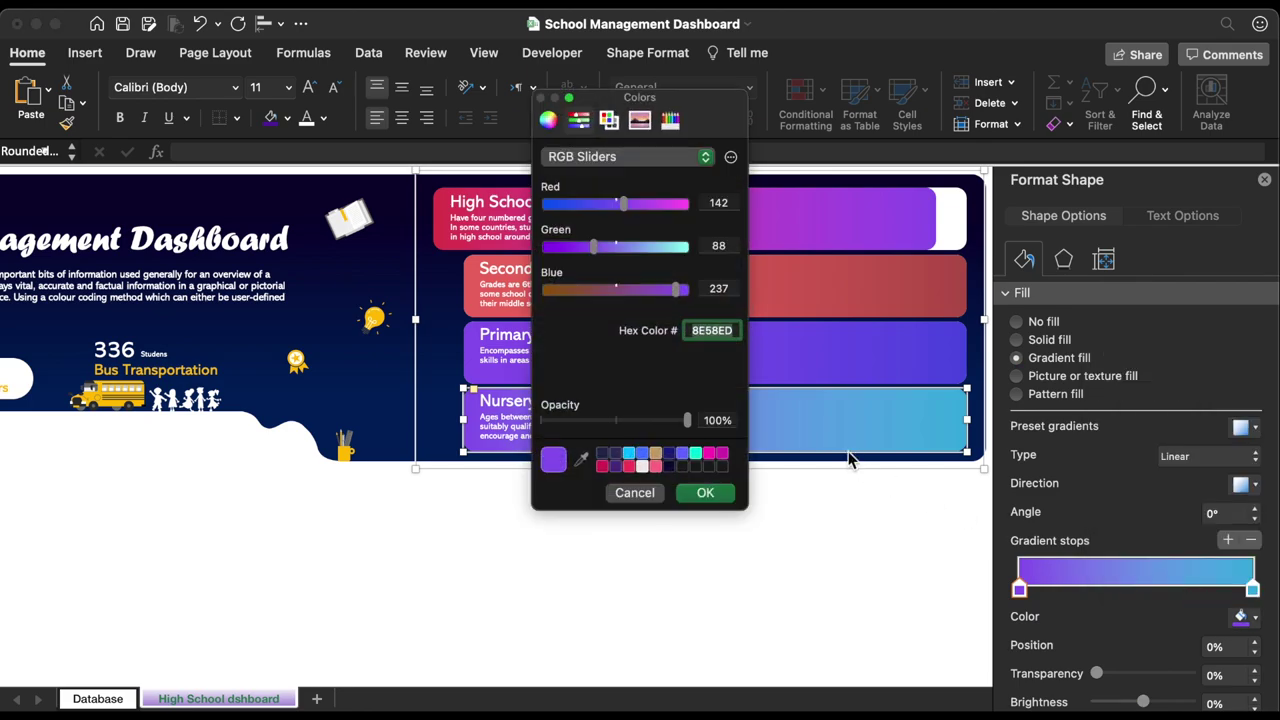
{"action": "type", "text": "1A97DA"}
{"action": "left_click", "coordinate": [706, 494]}
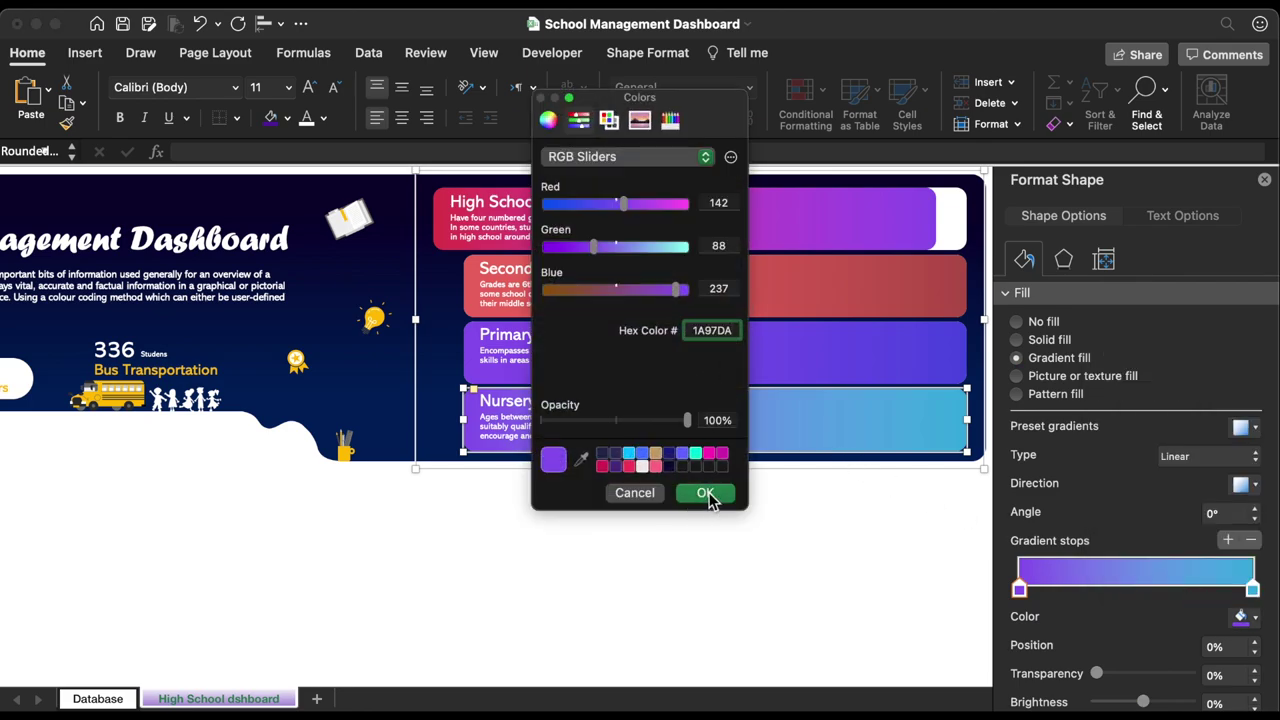
{"action": "left_click", "coordinate": [868, 549]}
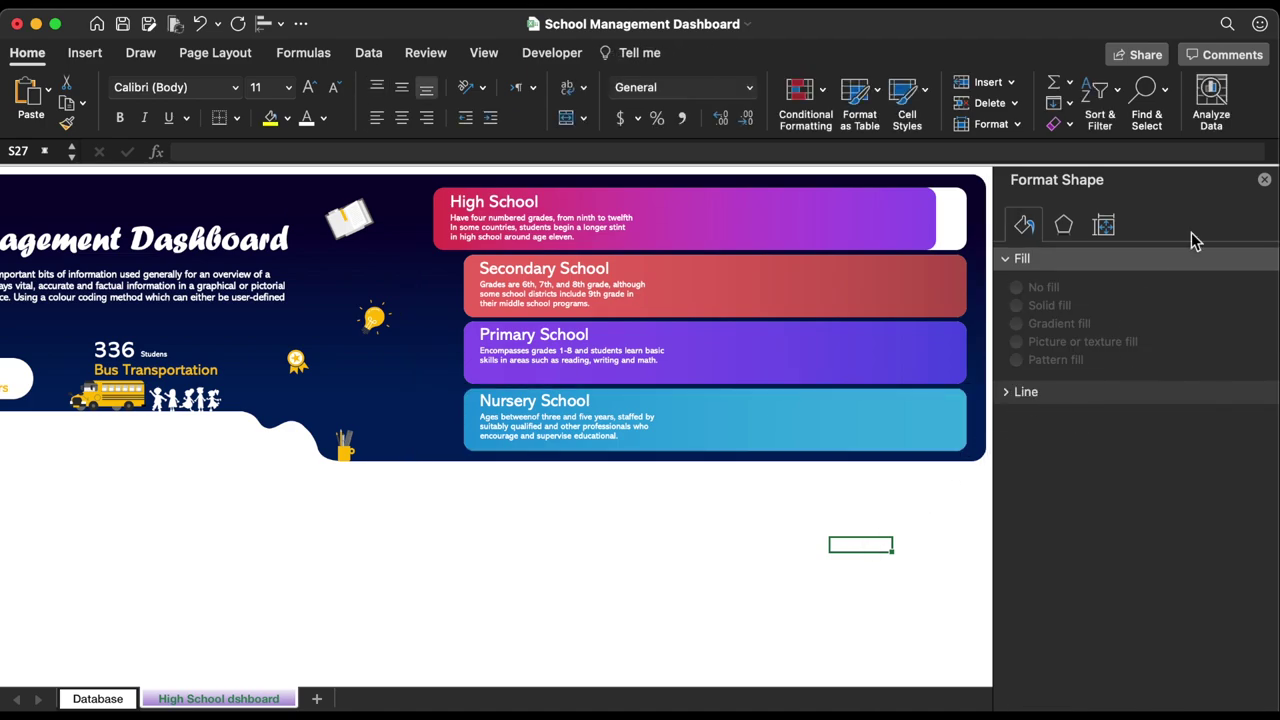
{"action": "left_click", "coordinate": [1267, 191]}
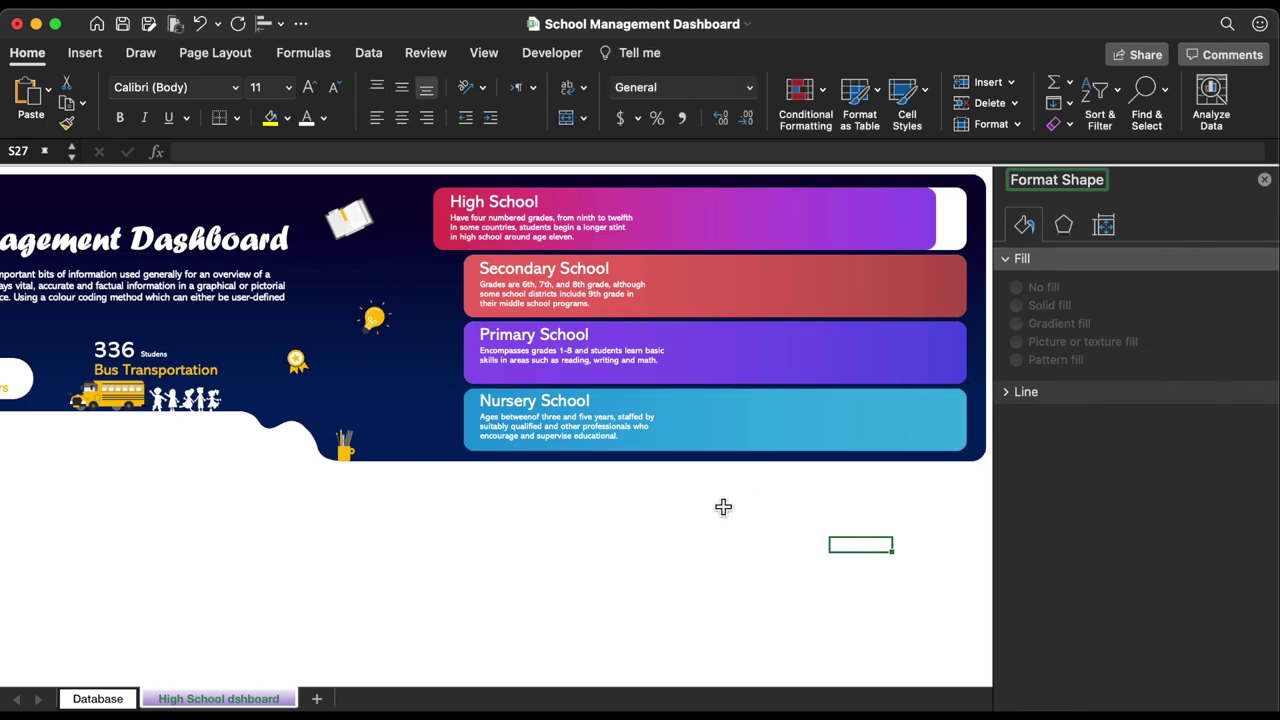
Duplicate the High School text to the right and cut its description to a smaller 'Students'
{"action": "left_click", "coordinate": [1265, 181]}
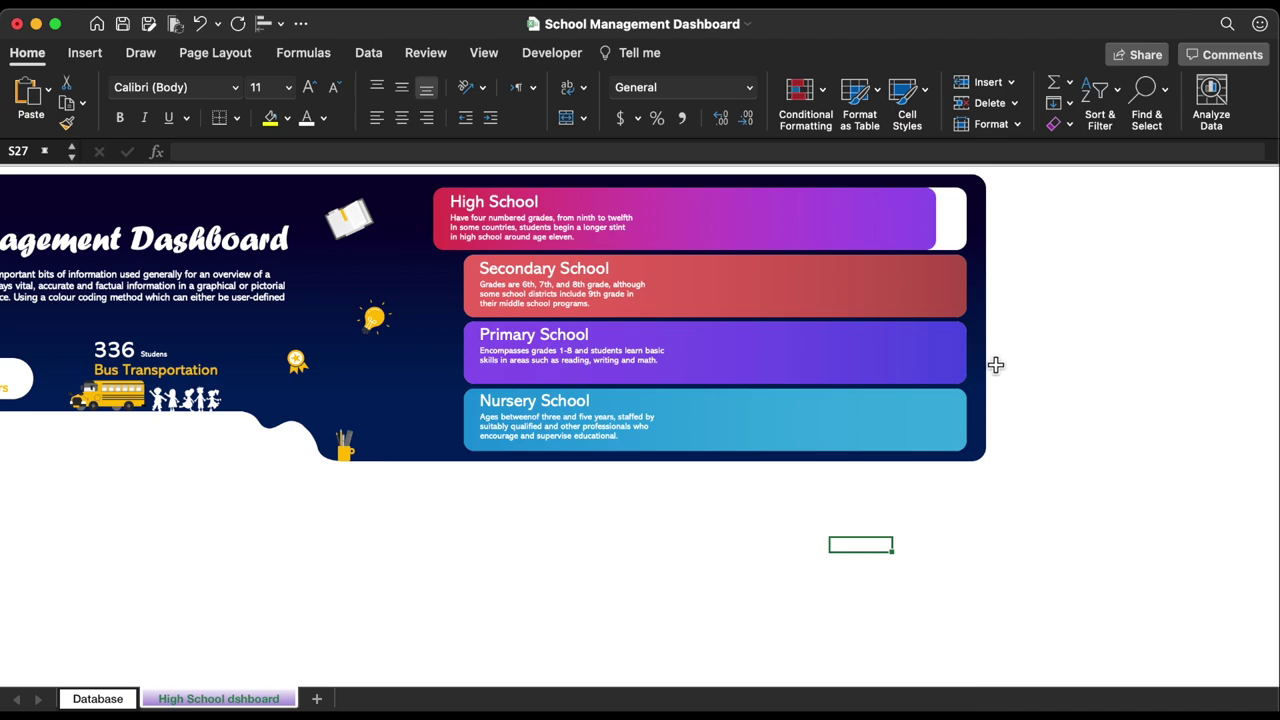
{"action": "scroll", "coordinate": [656, 532], "scroll_direction": "left", "scroll_amount": 5}
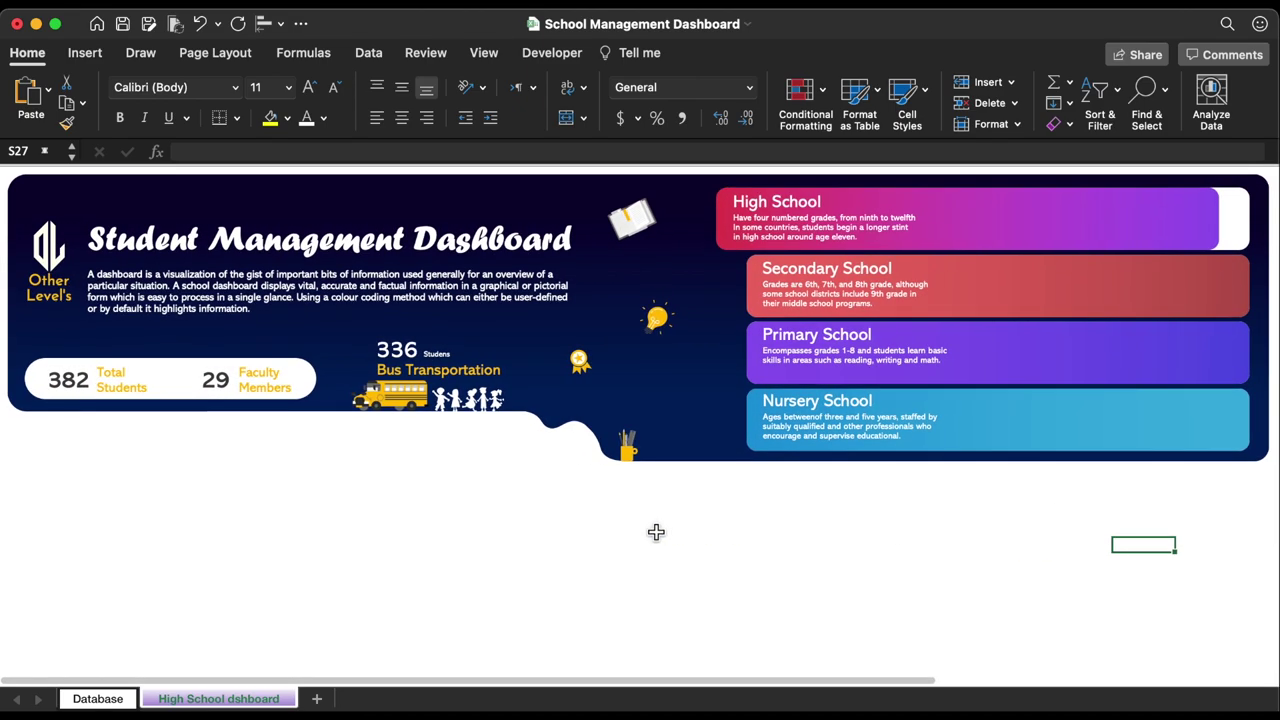
{"action": "left_click", "coordinate": [726, 266]}
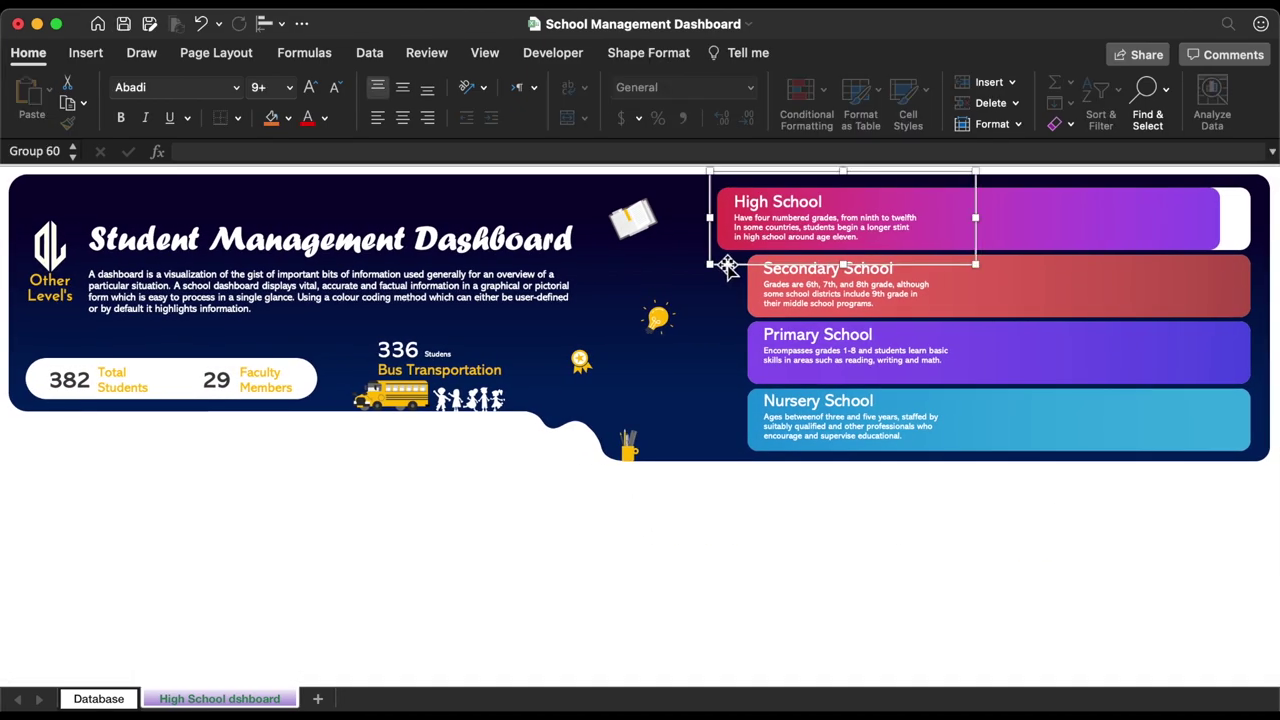
{"action": "left_click_drag", "start_coordinate": [726, 268], "coordinate": [984, 262]}
{"action": "left_click", "coordinate": [1015, 226]}
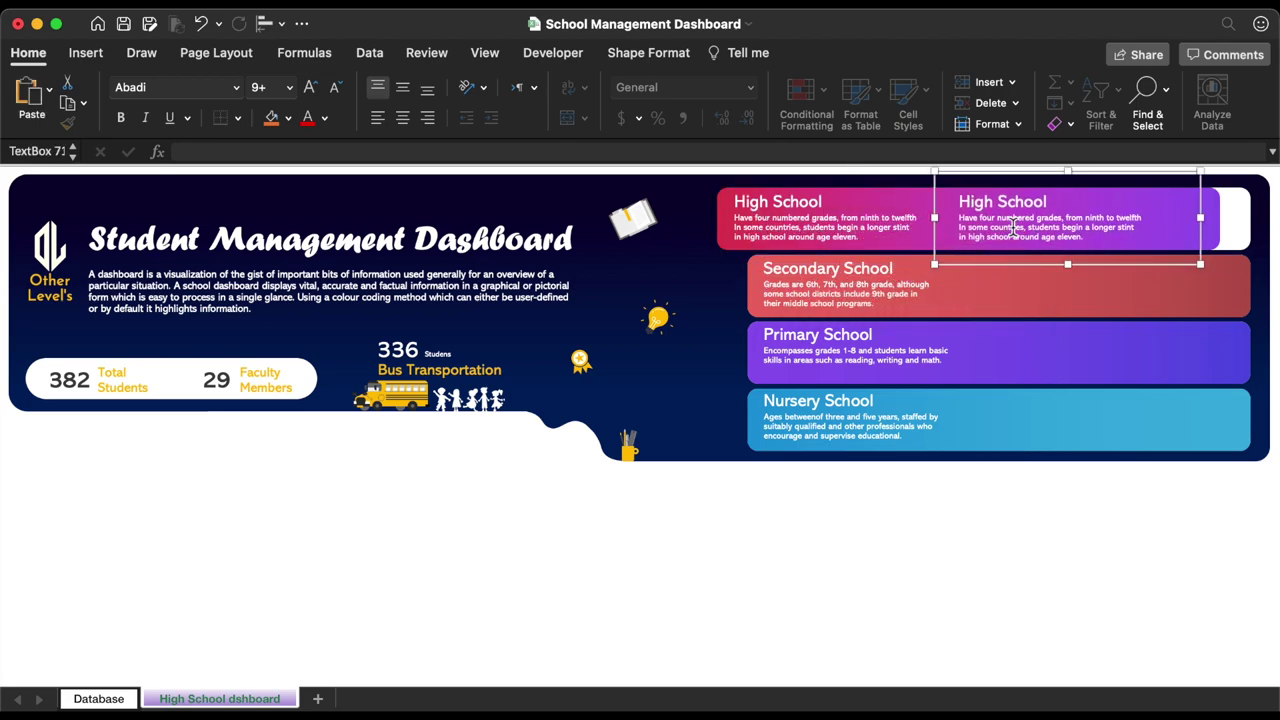
{"action": "triple_click", "coordinate": [1015, 226]}
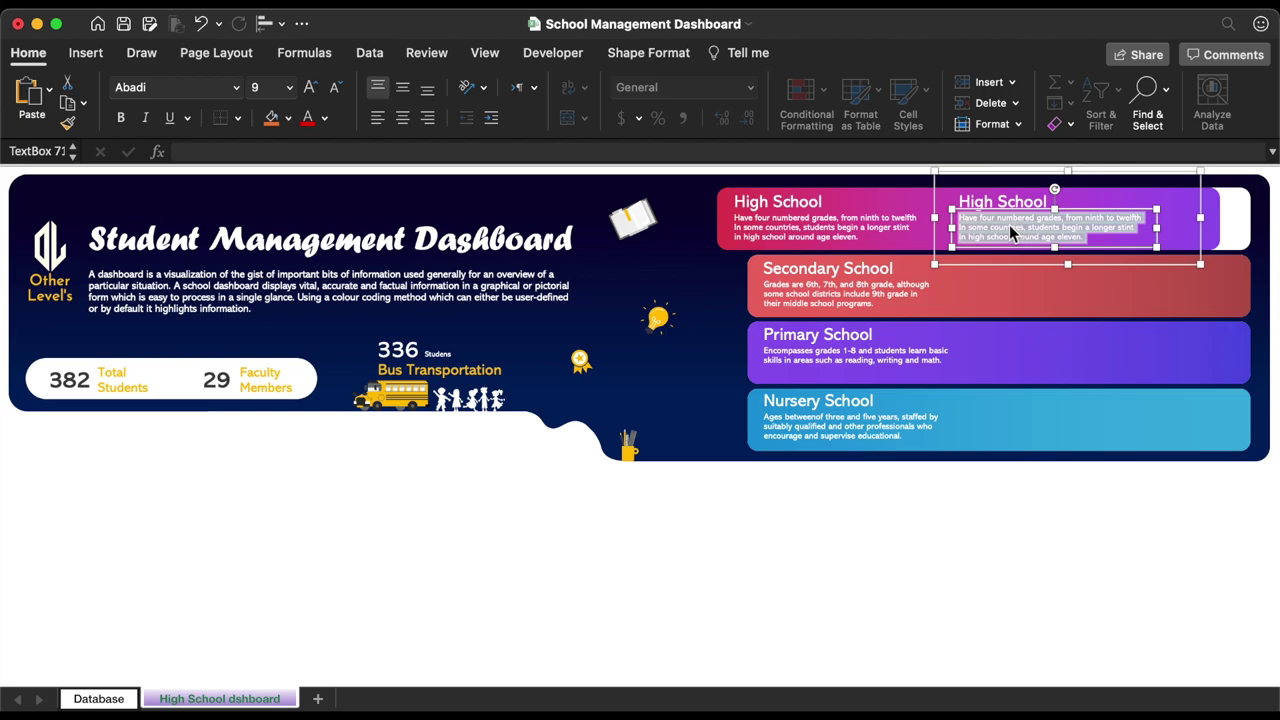
{"action": "left_click", "coordinate": [337, 88]}
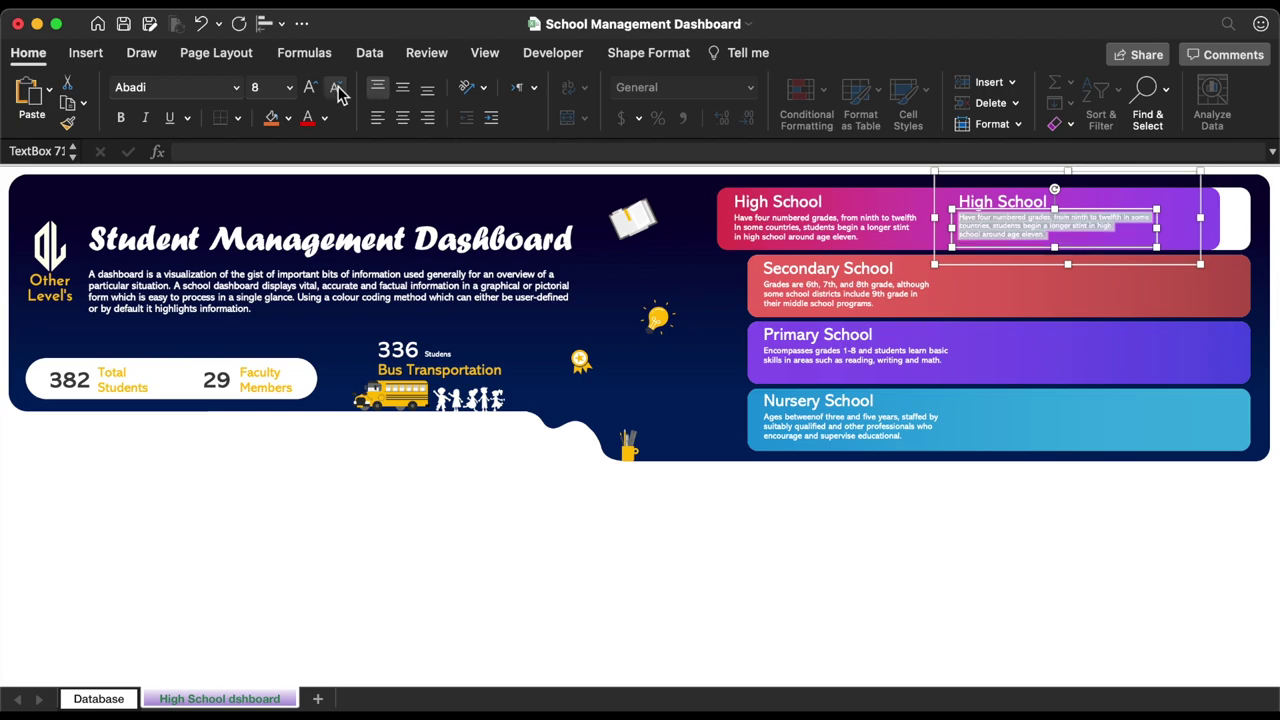
{"action": "type", "text": "Students"}
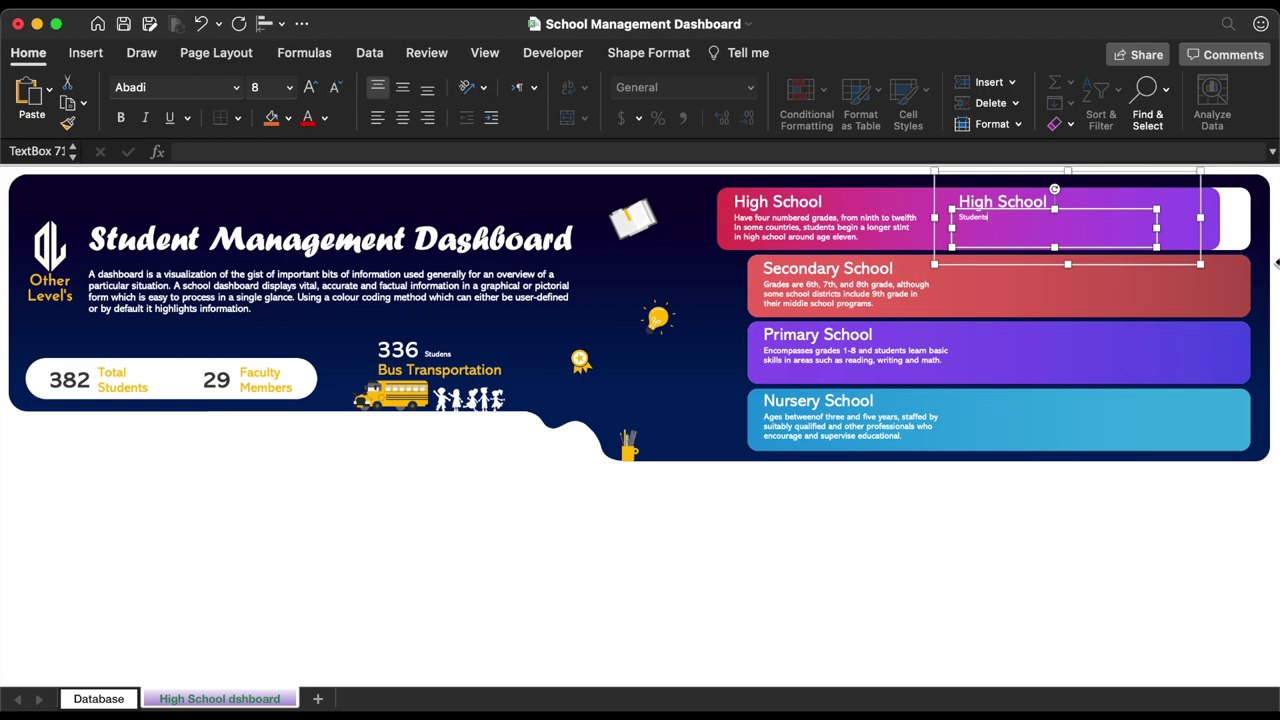
{"action": "left_click_drag", "start_coordinate": [1157, 248], "coordinate": [1017, 232]}
Delete the copy's title text and begin an = formula for the box
{"action": "left_click", "coordinate": [1031, 201]}
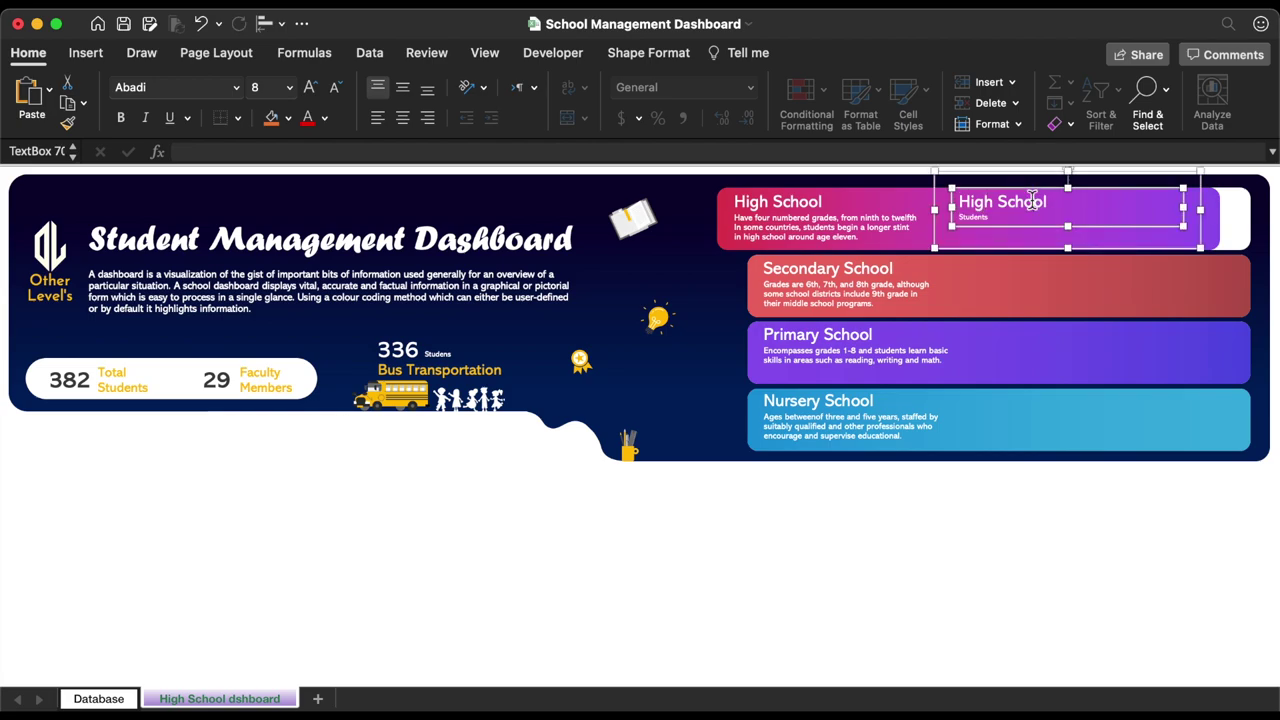
{"action": "triple_click", "coordinate": [1032, 202]}
{"action": "key", "text": "BackSpace"}
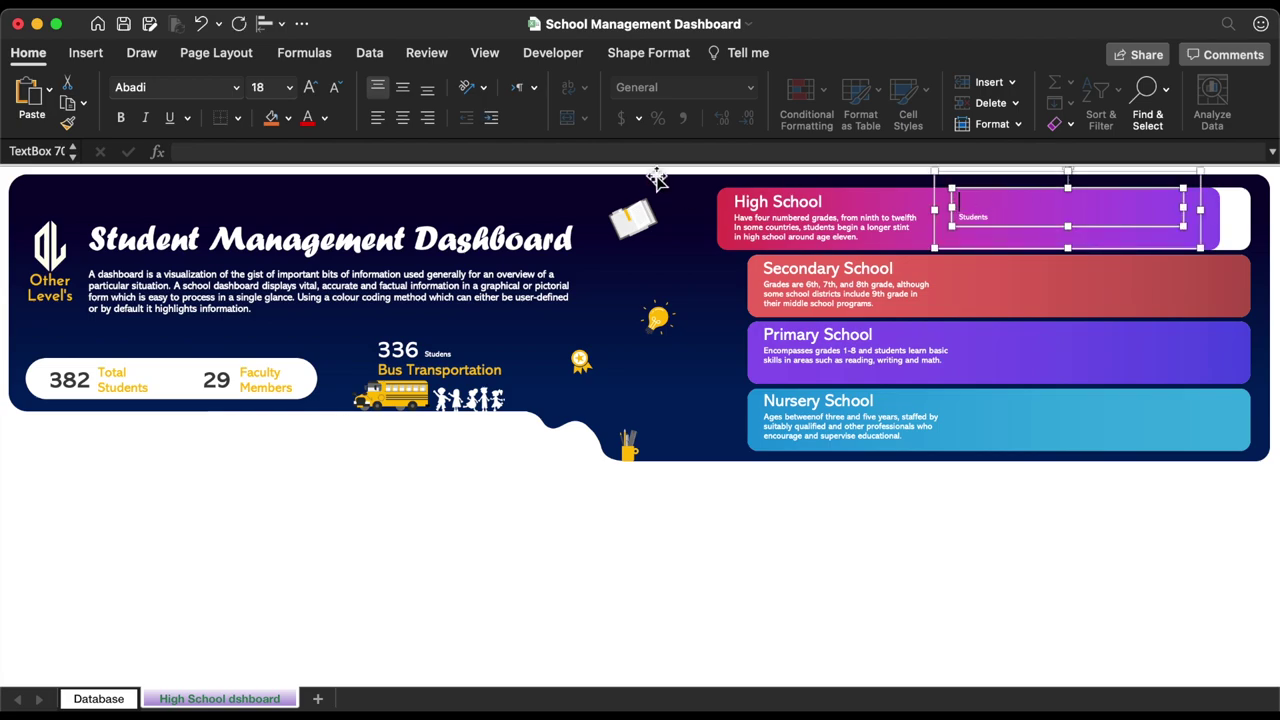
{"action": "left_click", "coordinate": [645, 150]}
{"action": "type", "text": "="}
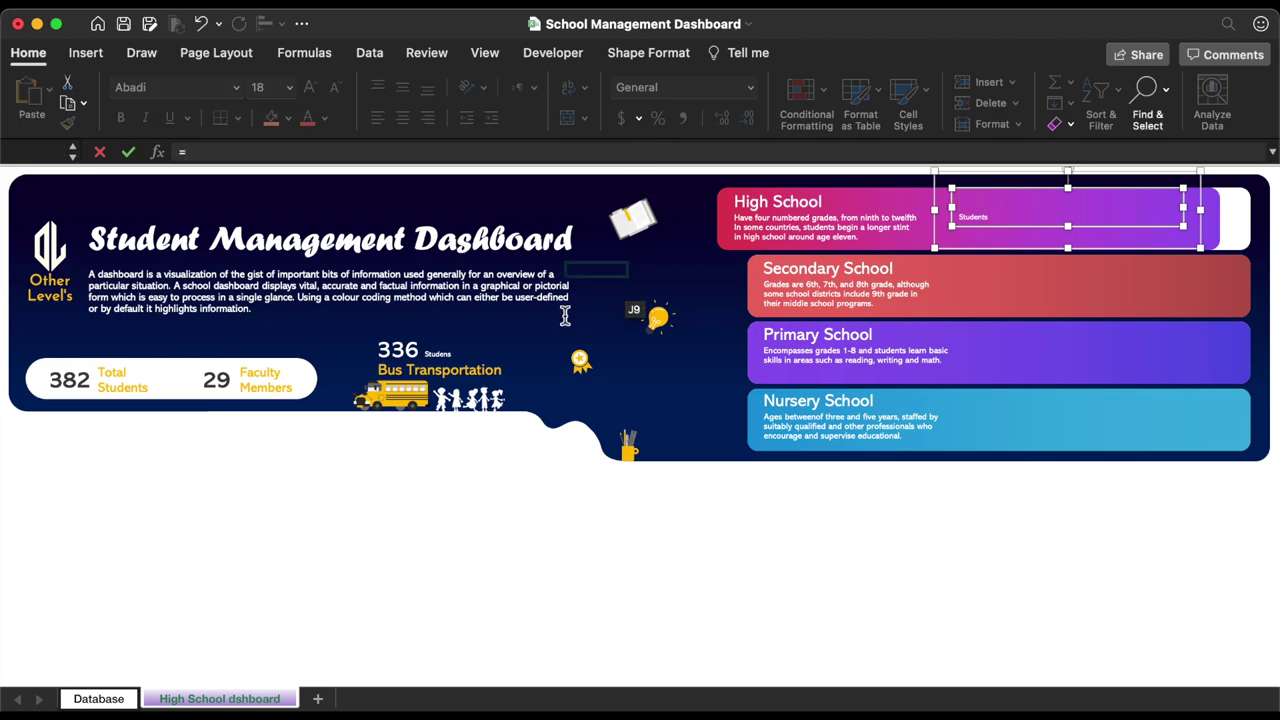
Link the box to Database!Q4 so it shows the 382 student total
{"action": "left_click", "coordinate": [99, 699]}
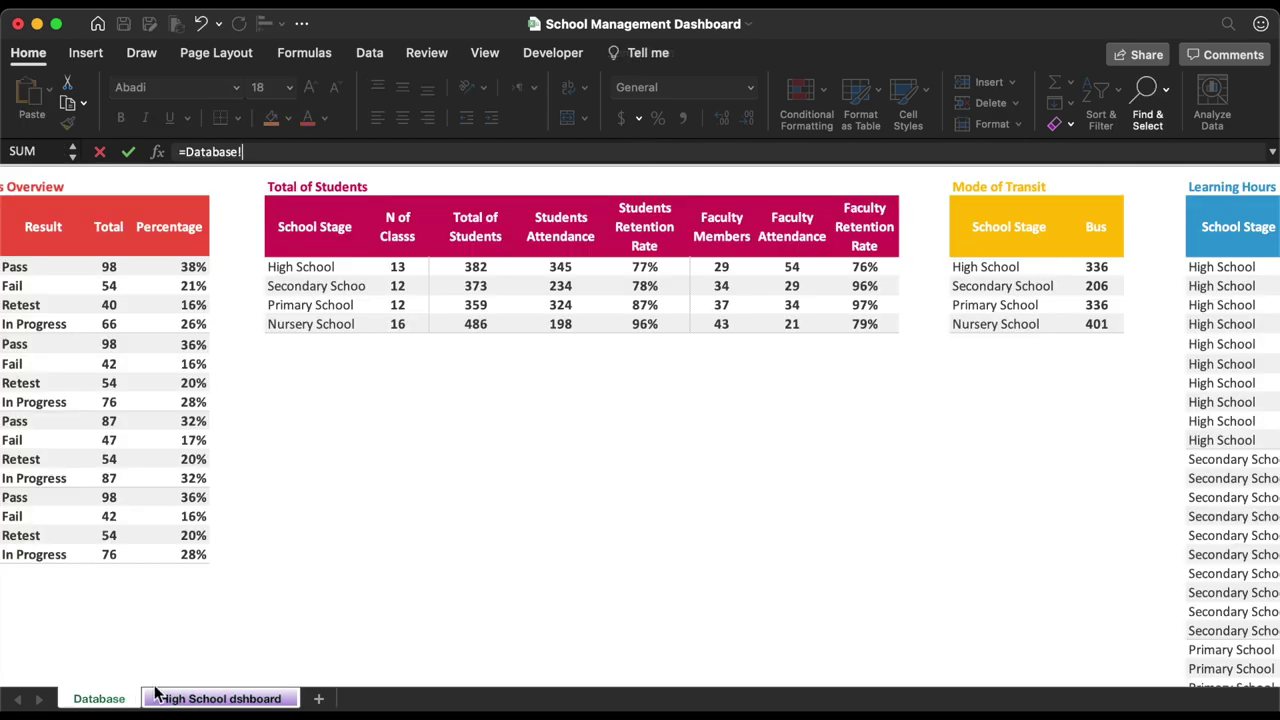
{"action": "left_click", "coordinate": [495, 267]}
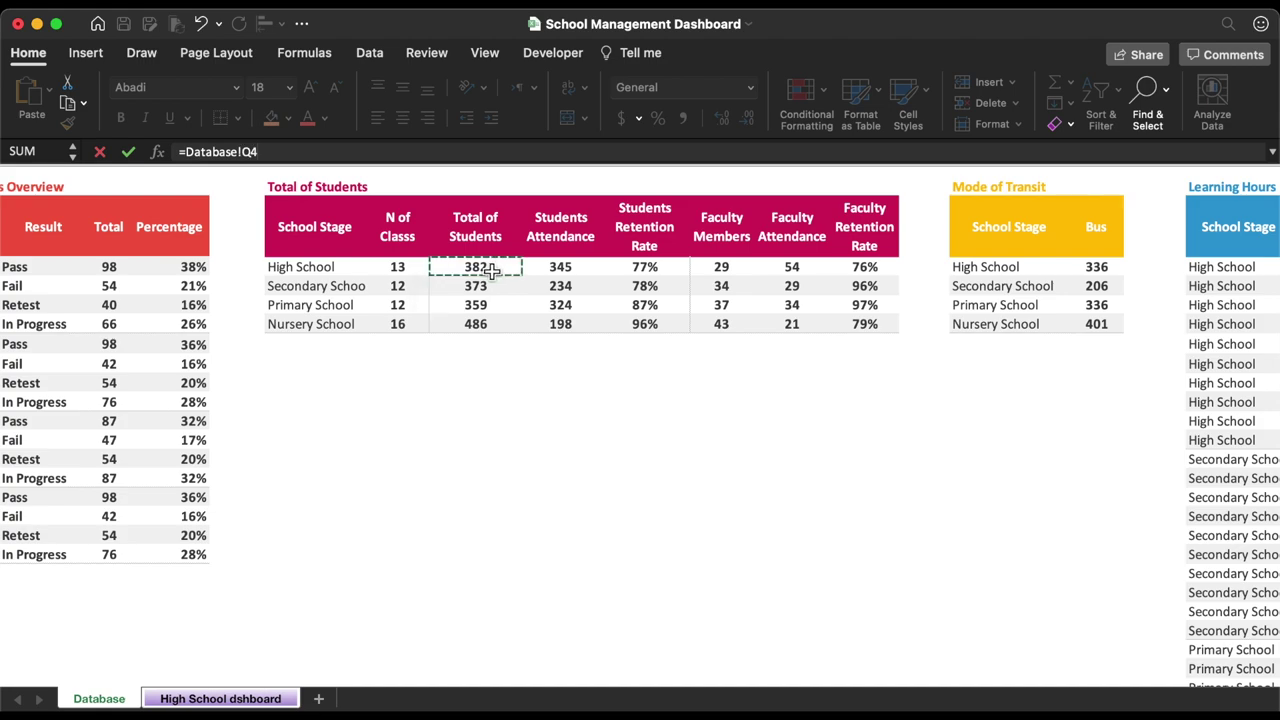
{"action": "key", "text": "Return"}
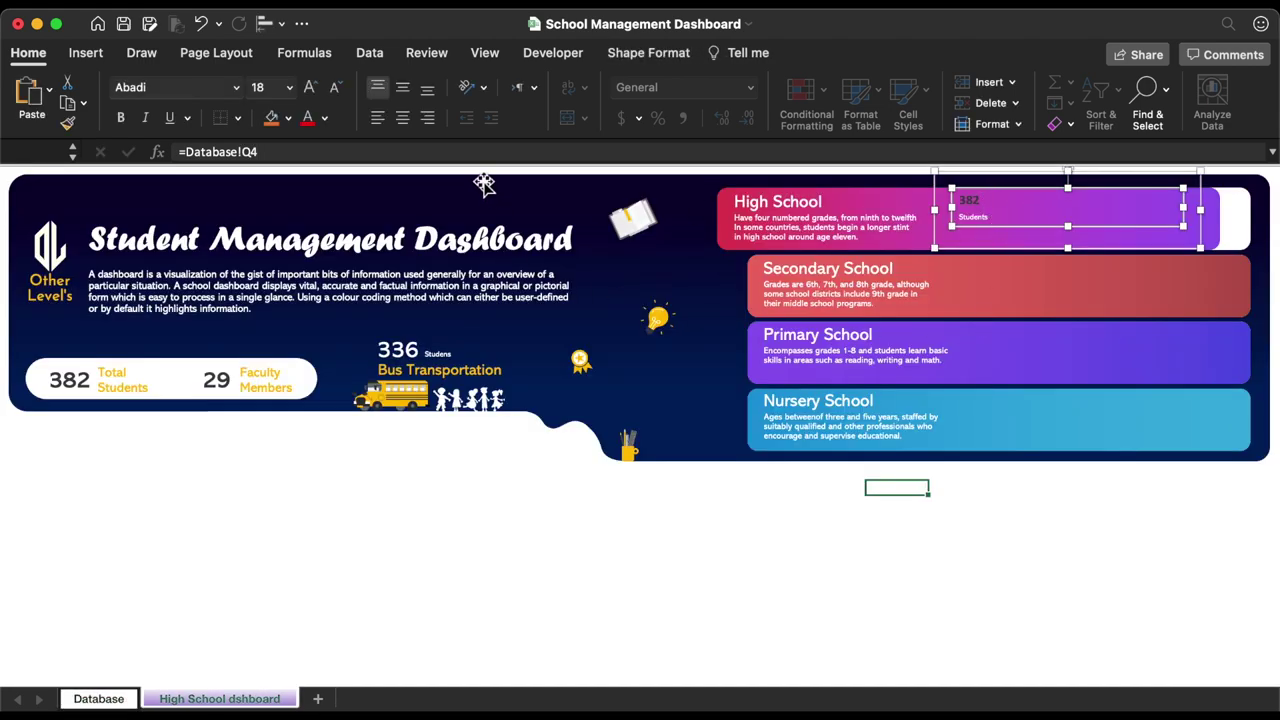
Format the 382 figure in white Abadi 16 and narrow its text box
{"action": "left_click", "coordinate": [325, 118]}
{"action": "left_click", "coordinate": [314, 202]}
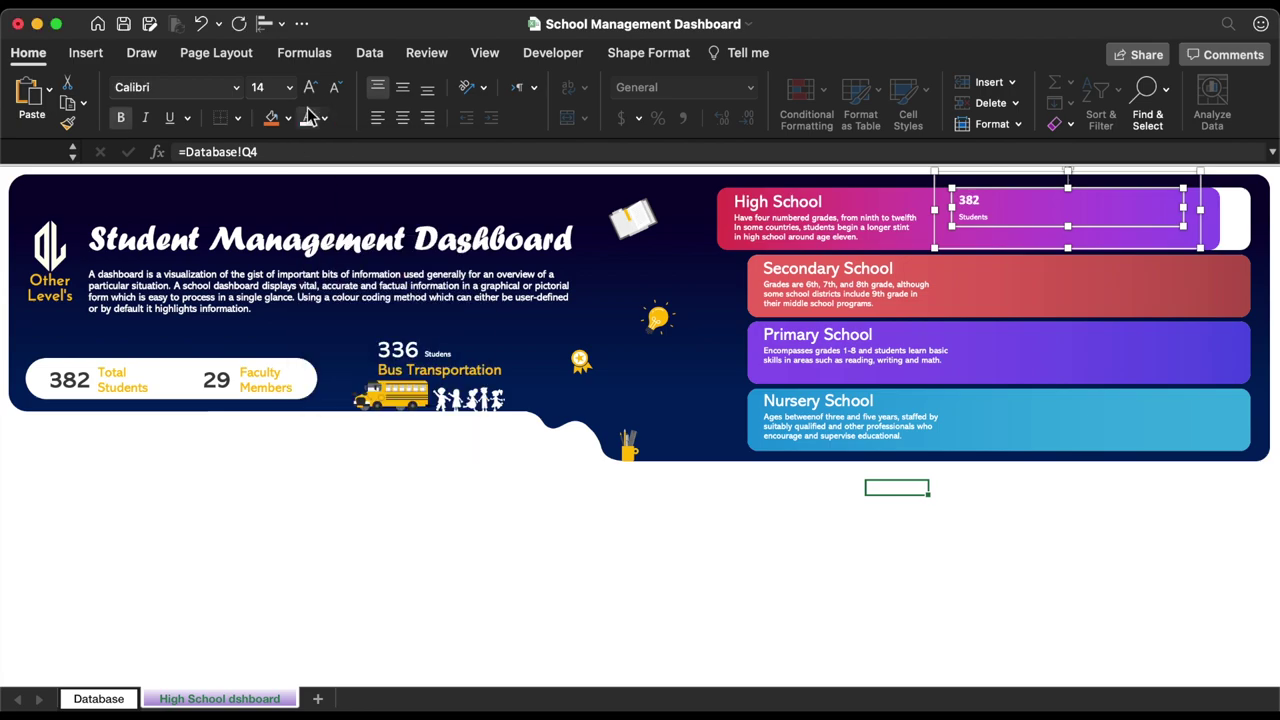
{"action": "left_click", "coordinate": [313, 92]}
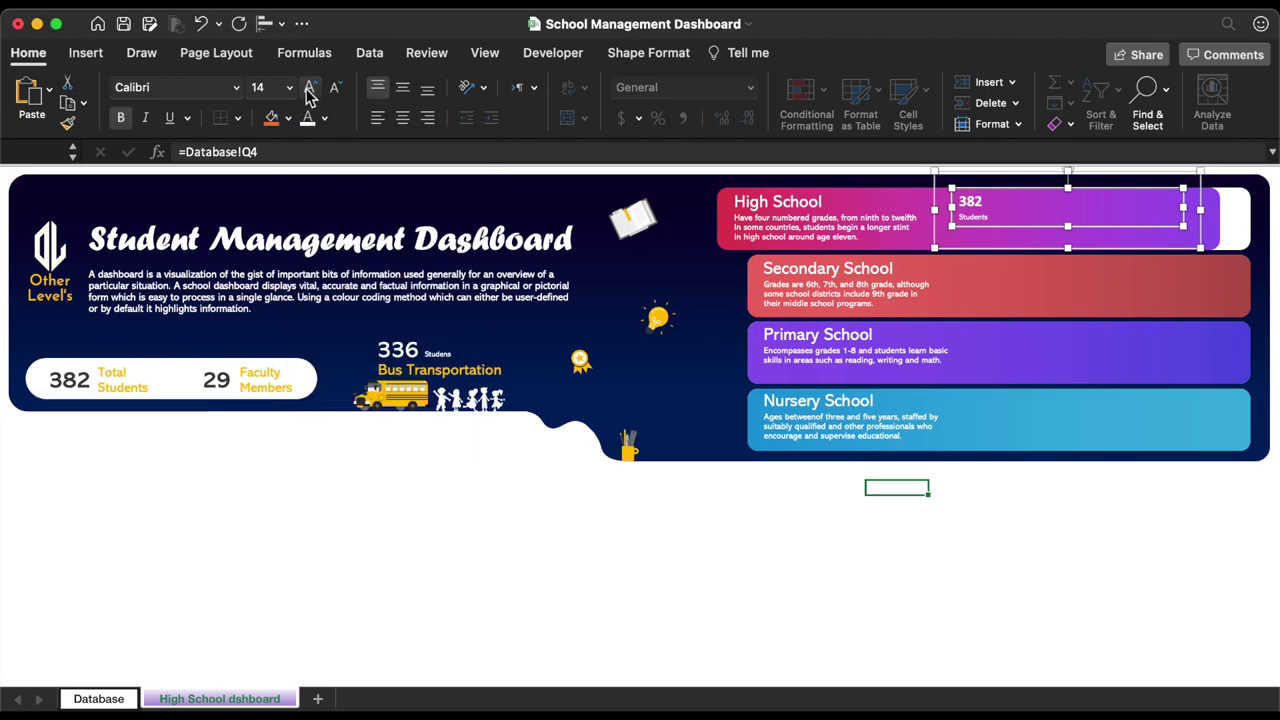
{"action": "left_click", "coordinate": [236, 87]}
{"action": "left_click", "coordinate": [200, 256]}
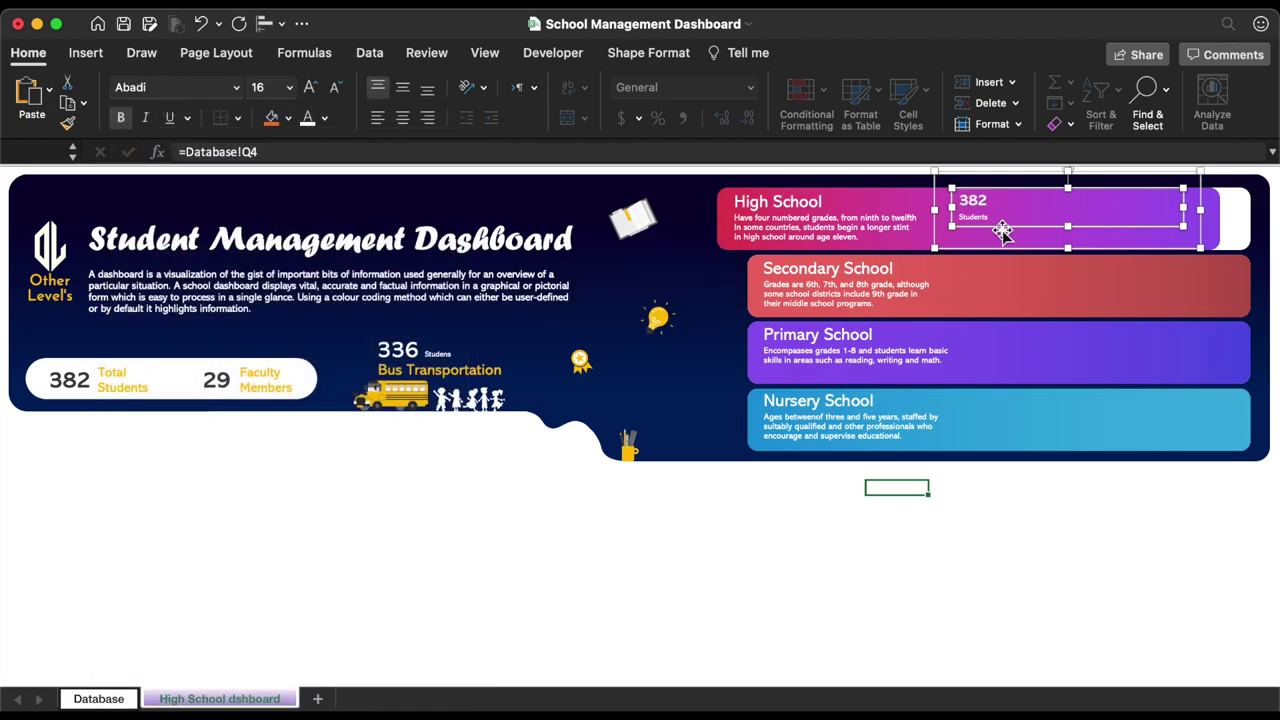
{"action": "left_click_drag", "start_coordinate": [1183, 209], "coordinate": [1013, 211]}
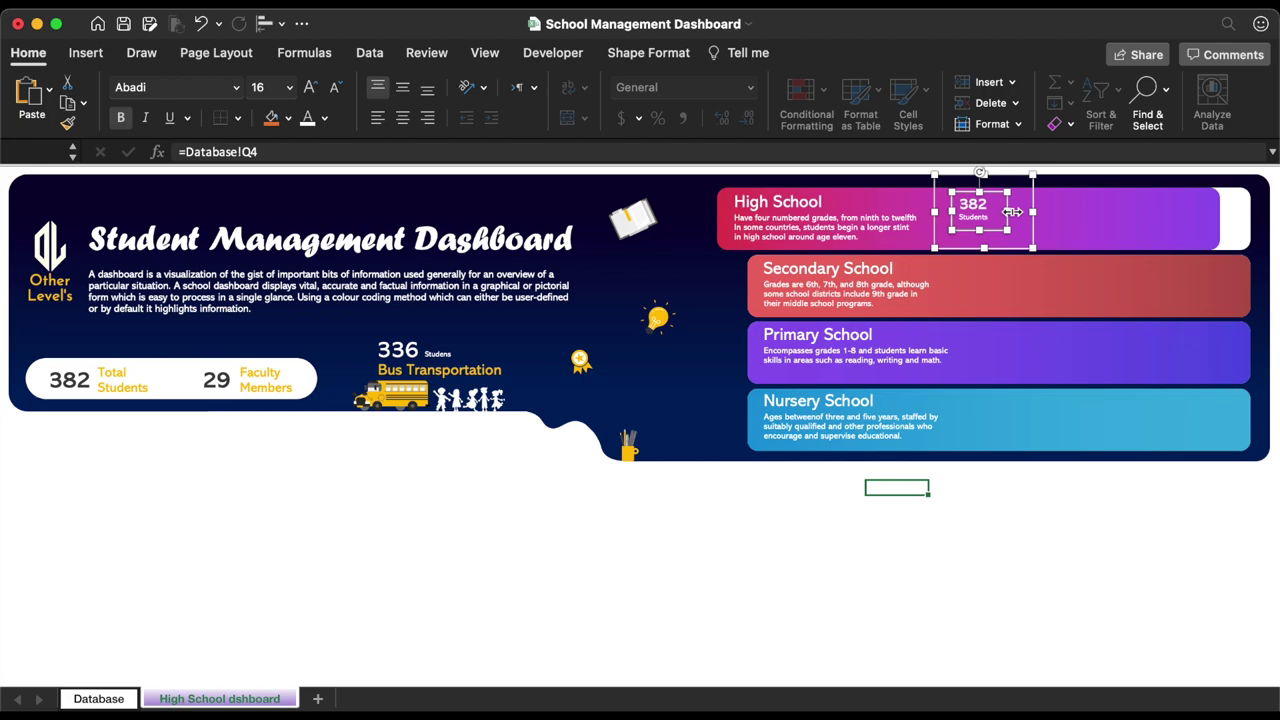
{"action": "left_click", "coordinate": [1034, 230]}
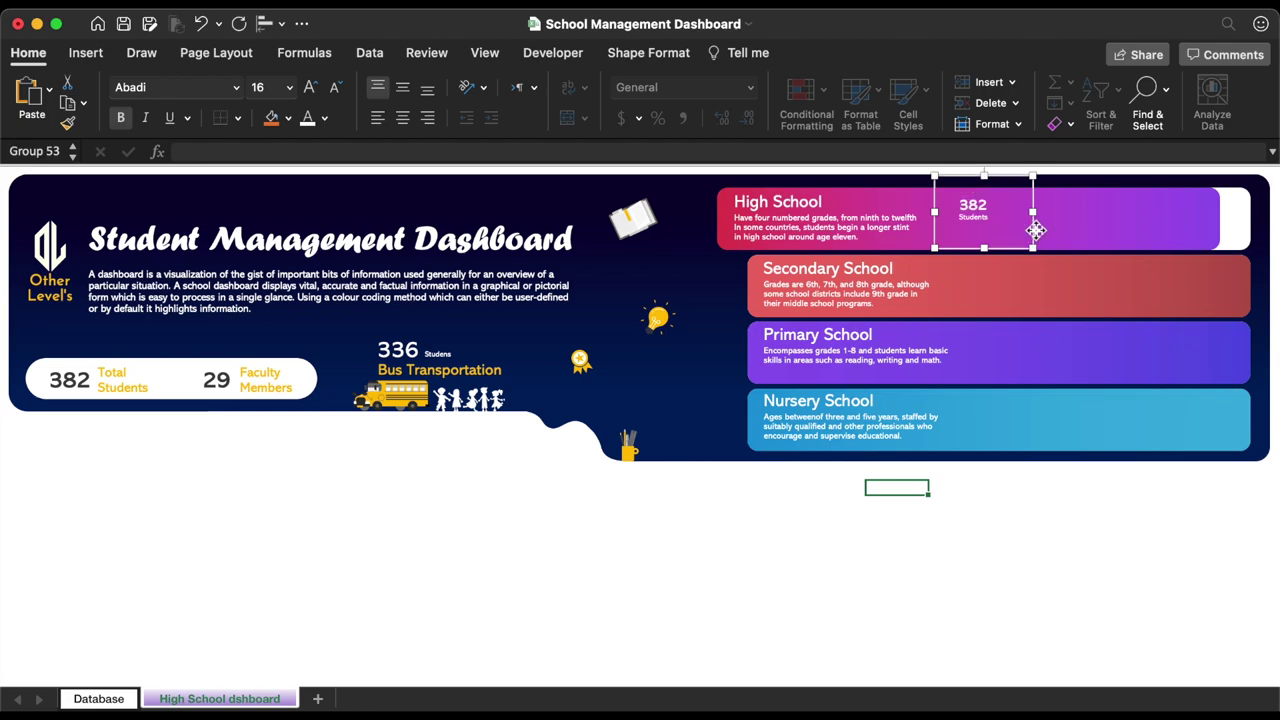
Duplicate the 382 Students group beside it and relabel the copy Classrooms
{"action": "left_click_drag", "start_coordinate": [1034, 230], "coordinate": [1111, 251]}
{"action": "key", "text": "Down"}
{"action": "key", "text": "Down"}
{"action": "key", "text": "Down"}
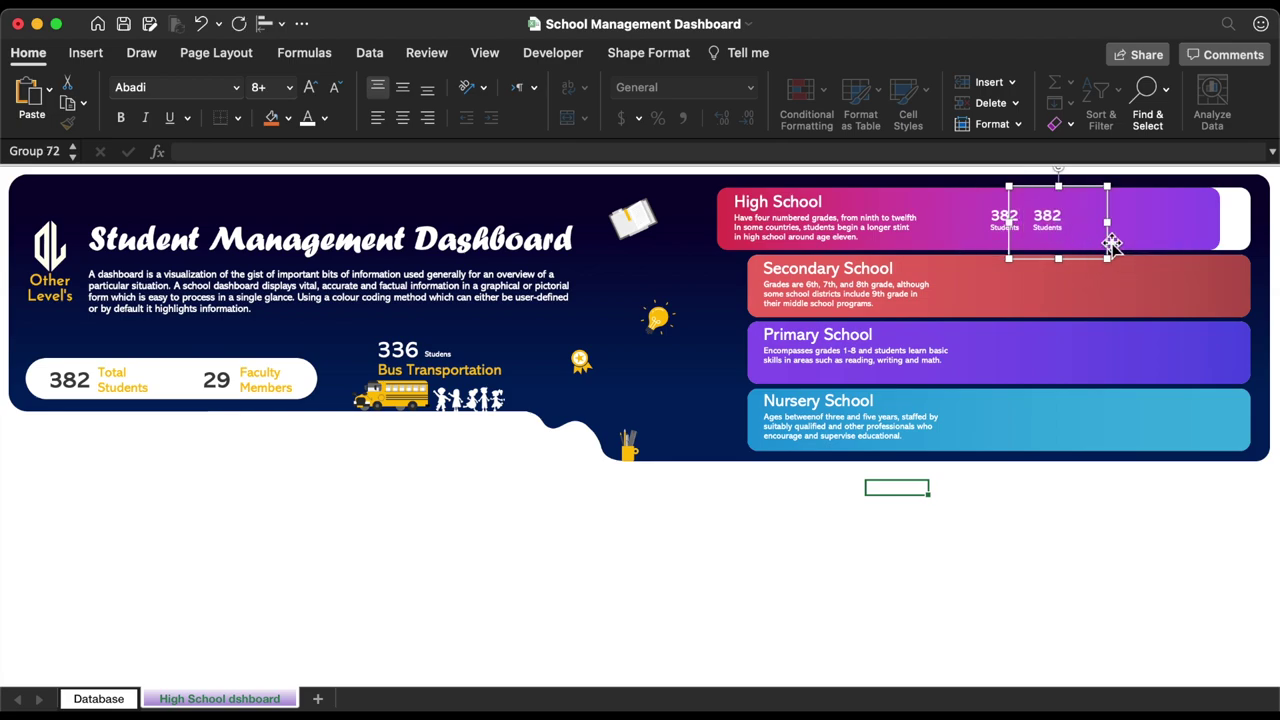
{"action": "double_click", "coordinate": [1045, 229]}
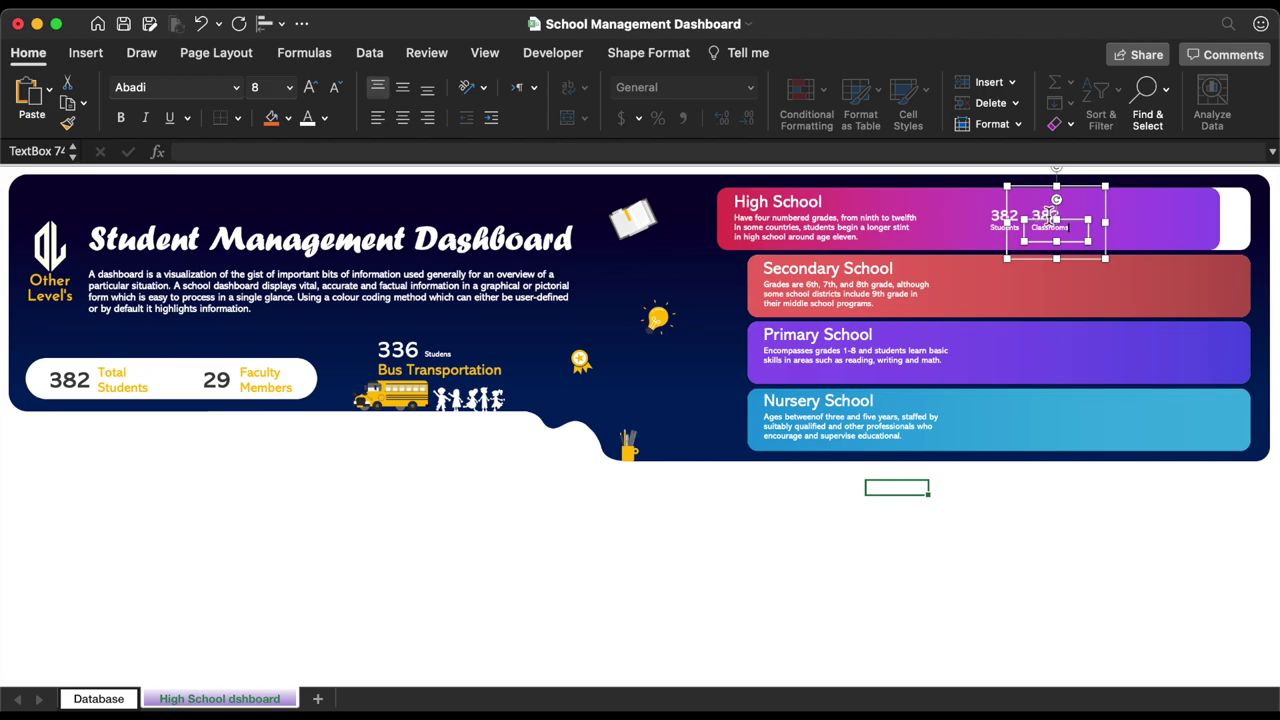
{"action": "left_click", "coordinate": [1080, 256]}
{"action": "left_click", "coordinate": [1056, 208]}
{"action": "left_click", "coordinate": [1055, 207]}
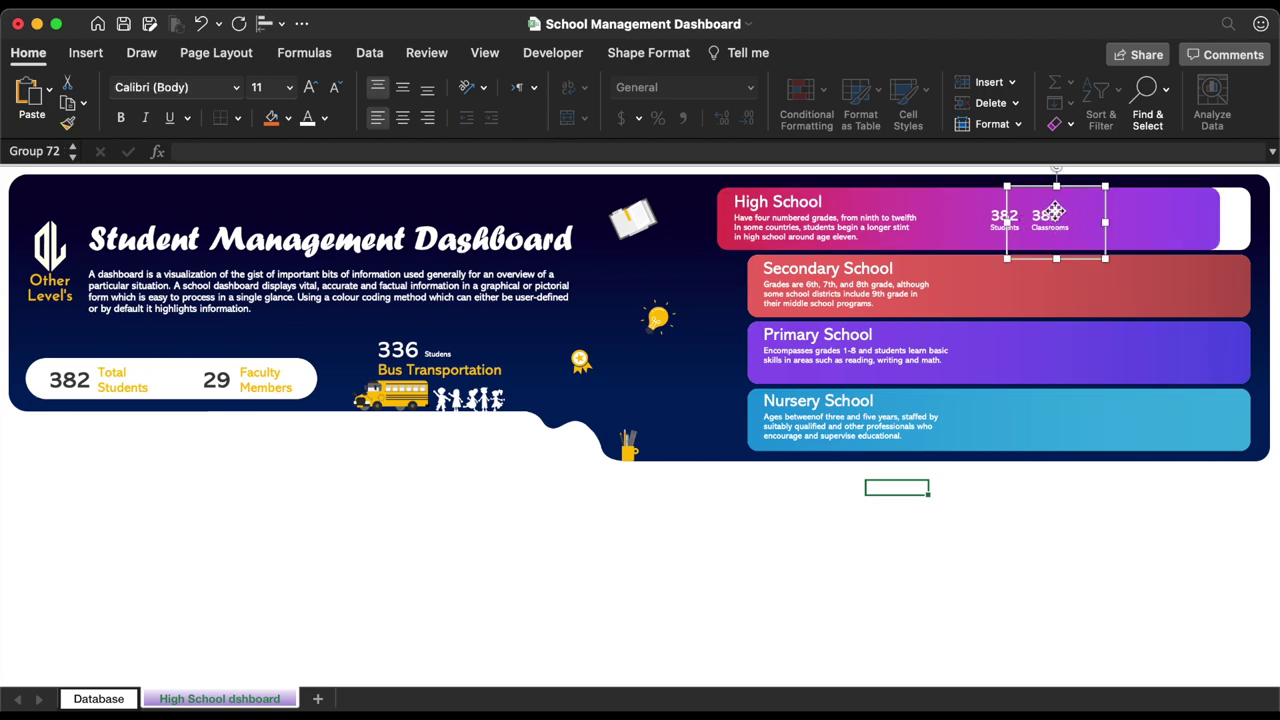
{"action": "left_click", "coordinate": [1055, 210]}
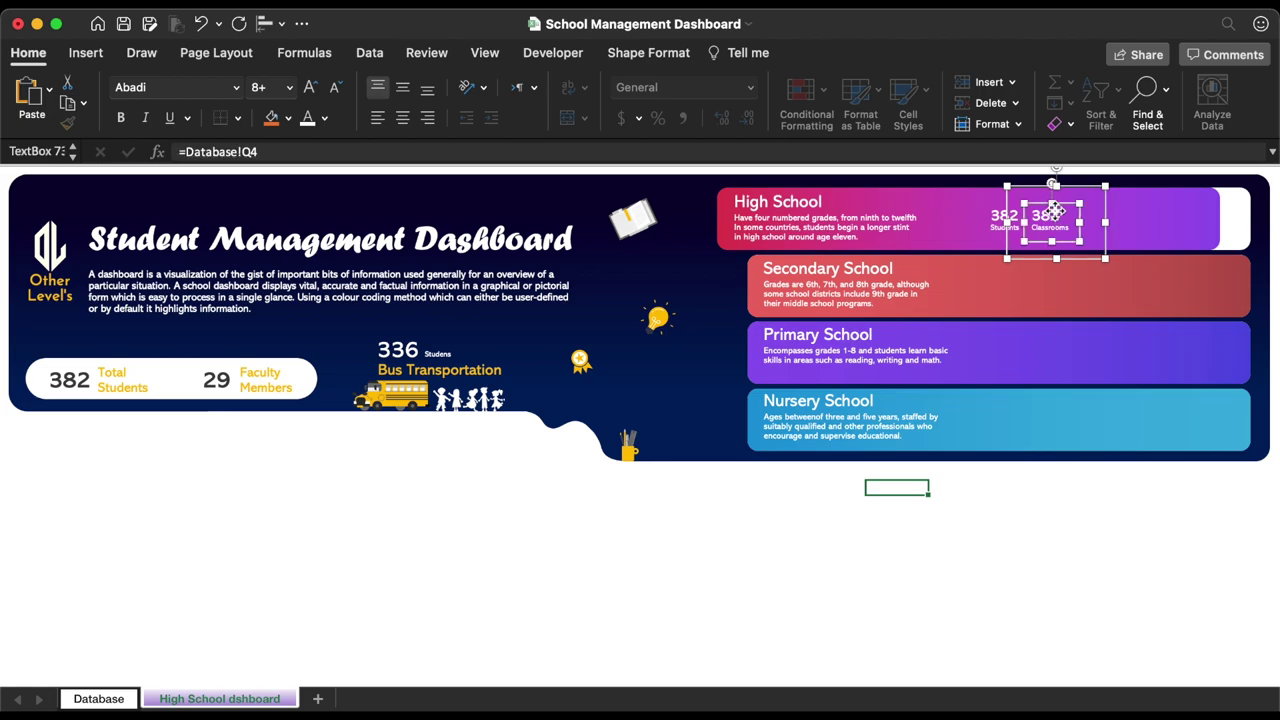
Relink the copy's number to Database!P4 to show 13 in Abadi, then select both figure groups
{"action": "triple_click", "coordinate": [643, 148]}
{"action": "type", "text": "="}
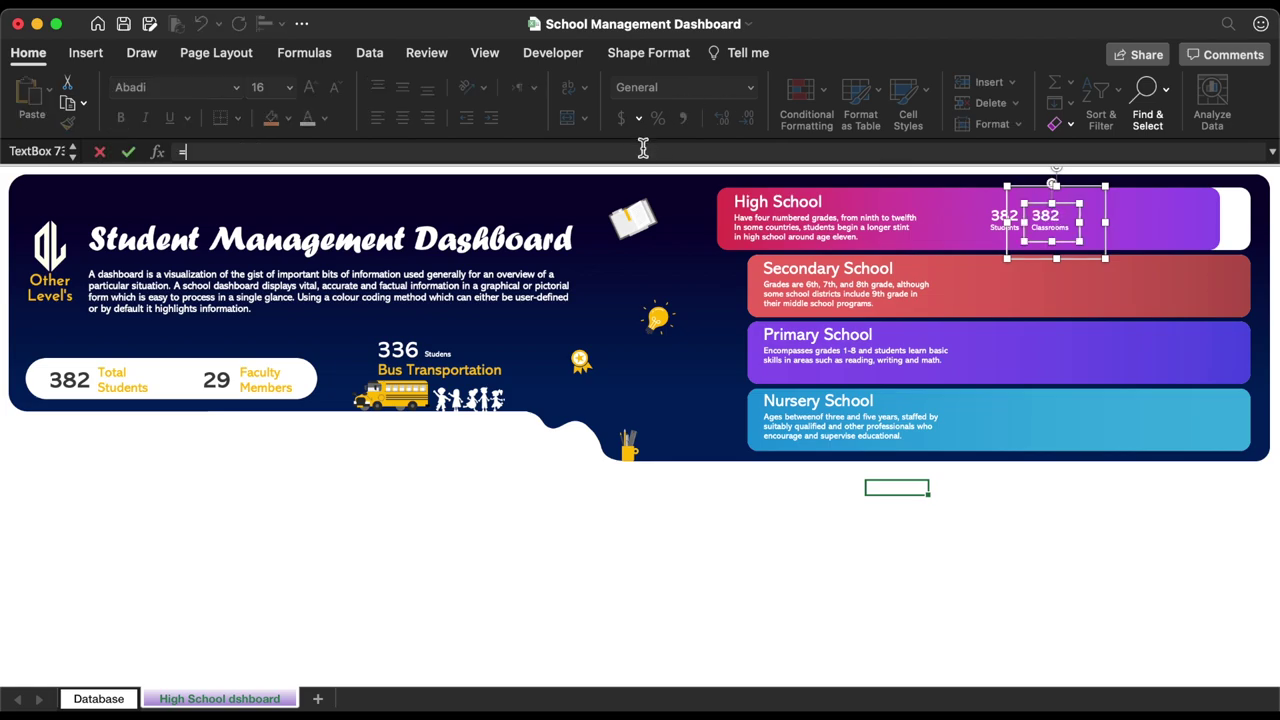
{"action": "left_click", "coordinate": [128, 698]}
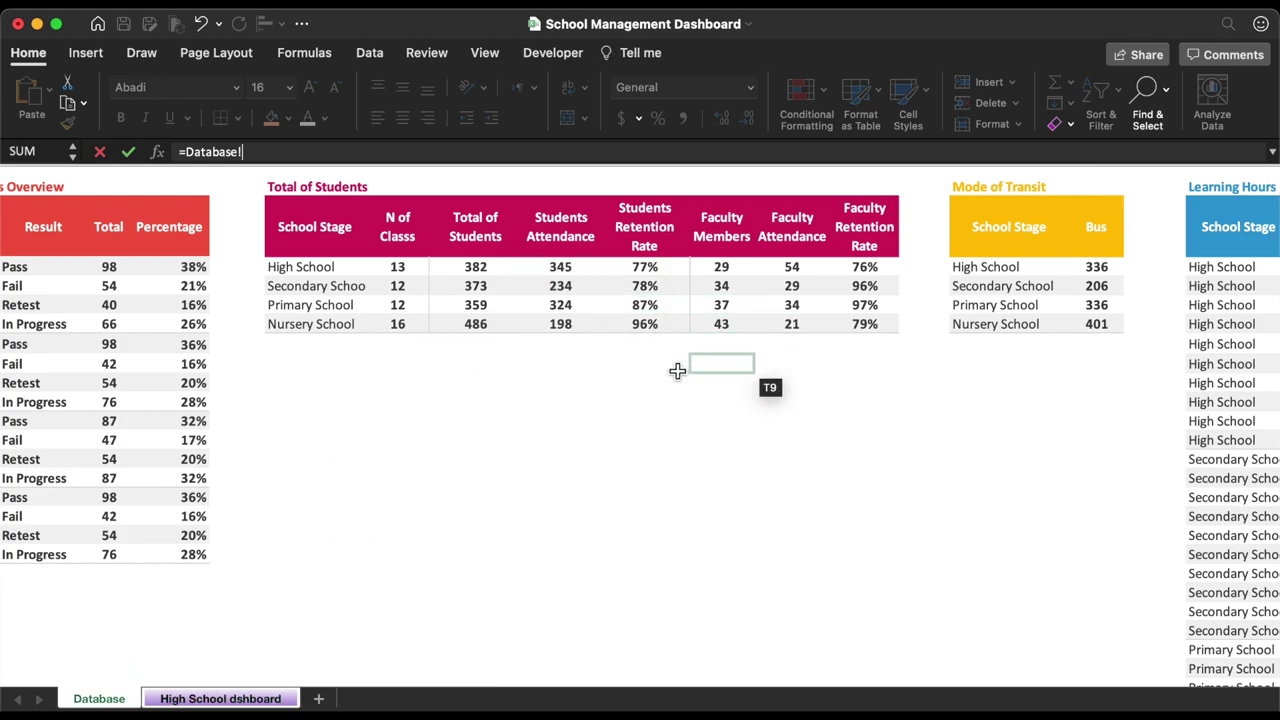
{"action": "left_click", "coordinate": [417, 270]}
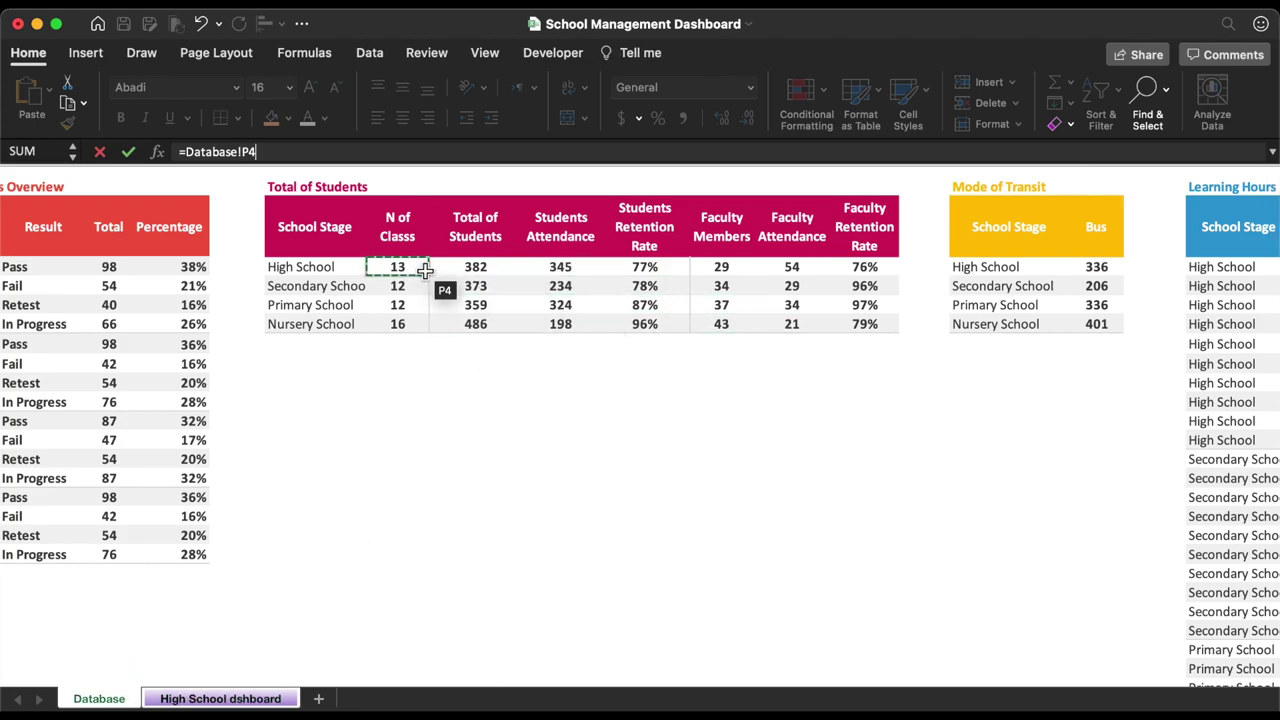
{"action": "key", "text": "Return"}
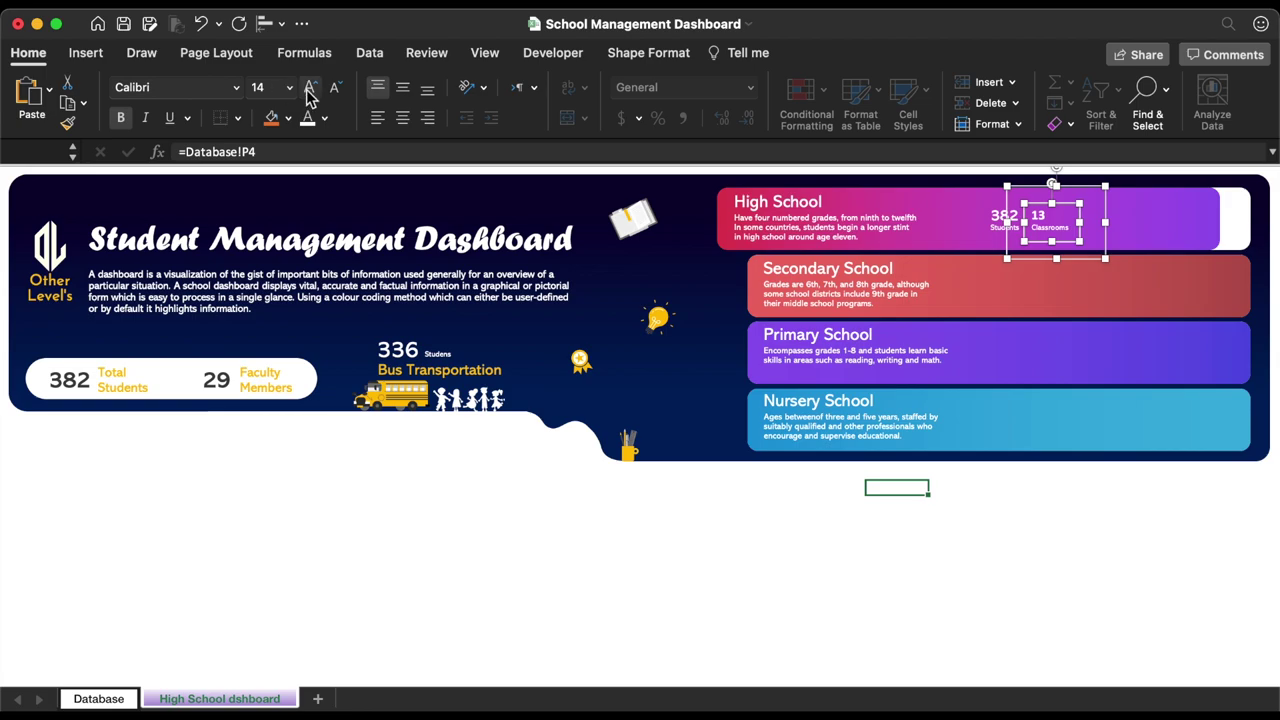
{"action": "left_click", "coordinate": [236, 87]}
{"action": "mouse_move", "coordinate": [420, 272]}
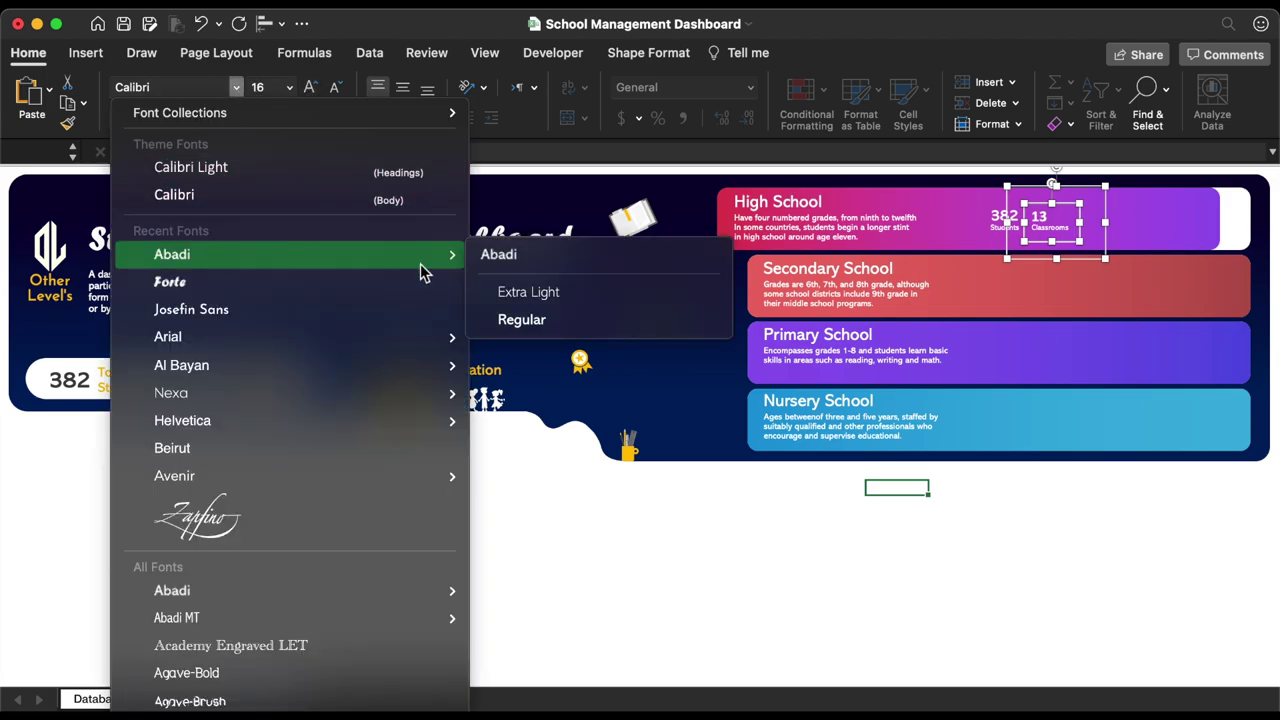
{"action": "left_click", "coordinate": [500, 255]}
{"action": "left_click", "coordinate": [998, 218], "text": "shift"}
{"action": "right_click", "coordinate": [998, 214]}
Group the figure pair, copy it onto every banner and distribute the four groups vertically
{"action": "mouse_move", "coordinate": [1100, 301]}
{"action": "left_click", "coordinate": [1228, 301]}
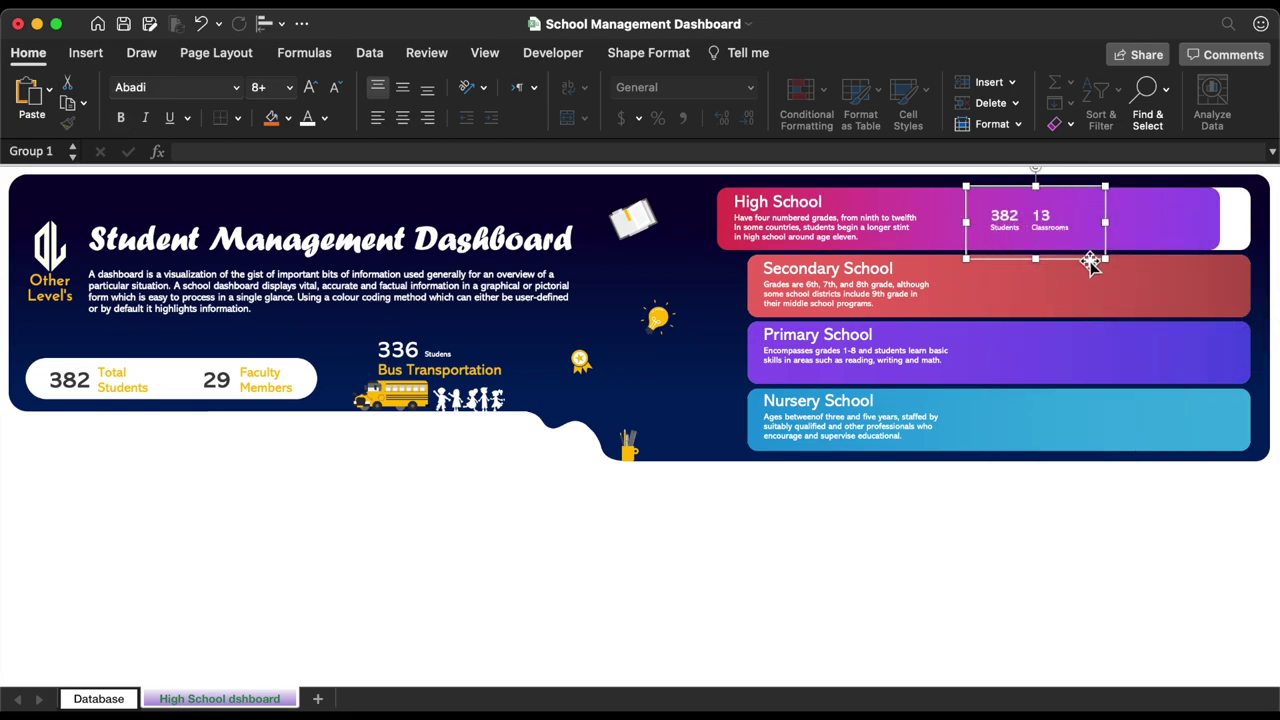
{"action": "left_click_drag", "start_coordinate": [1088, 258], "coordinate": [1098, 457]}
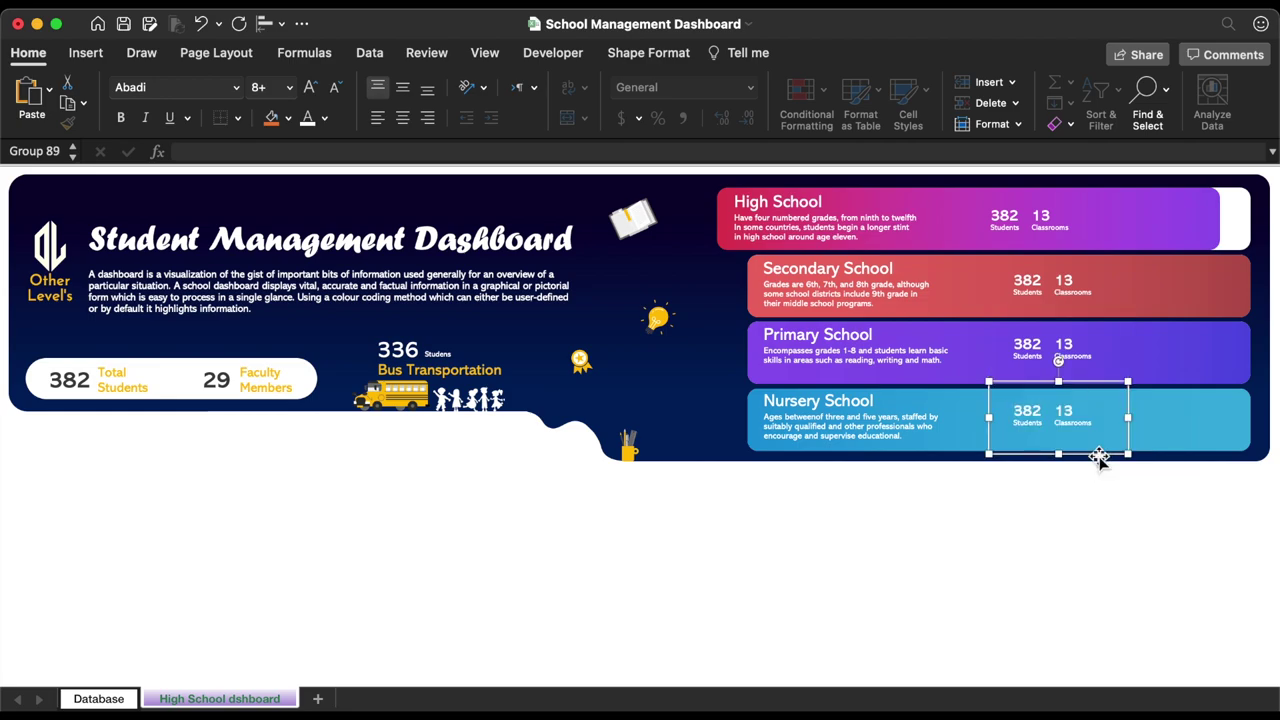
{"action": "key", "text": "Down"}
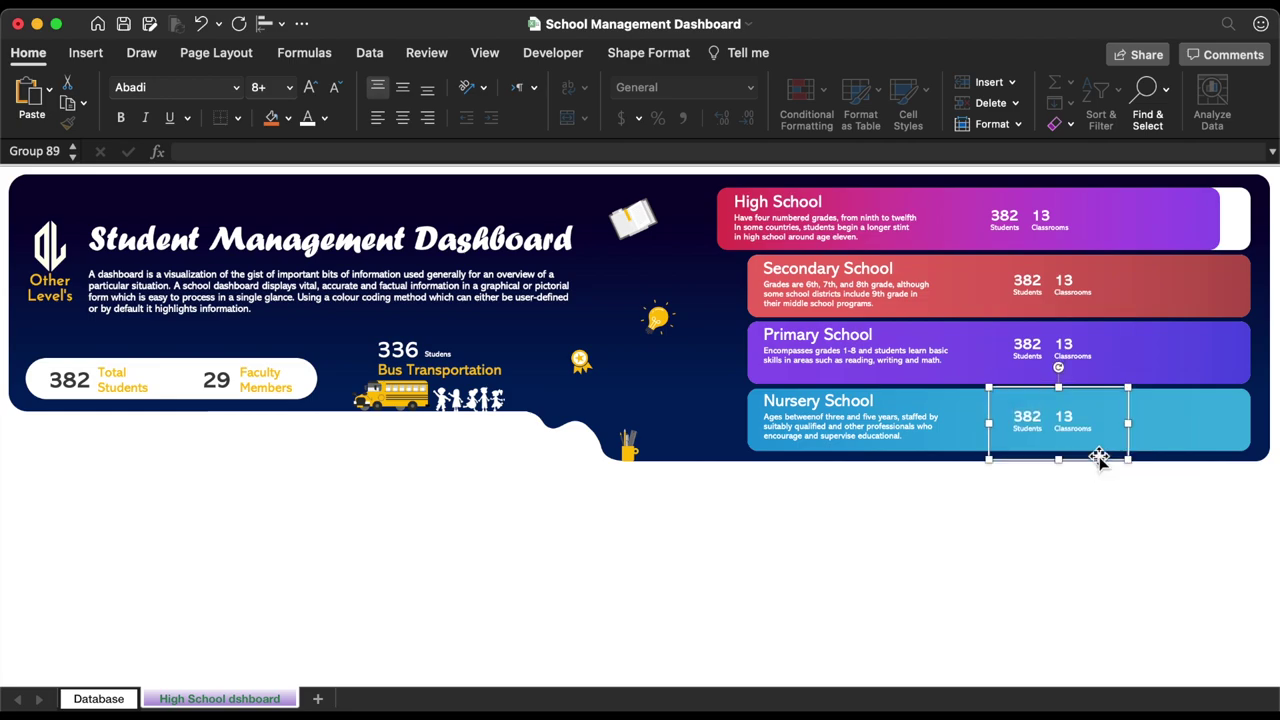
{"action": "key", "text": "Up"}
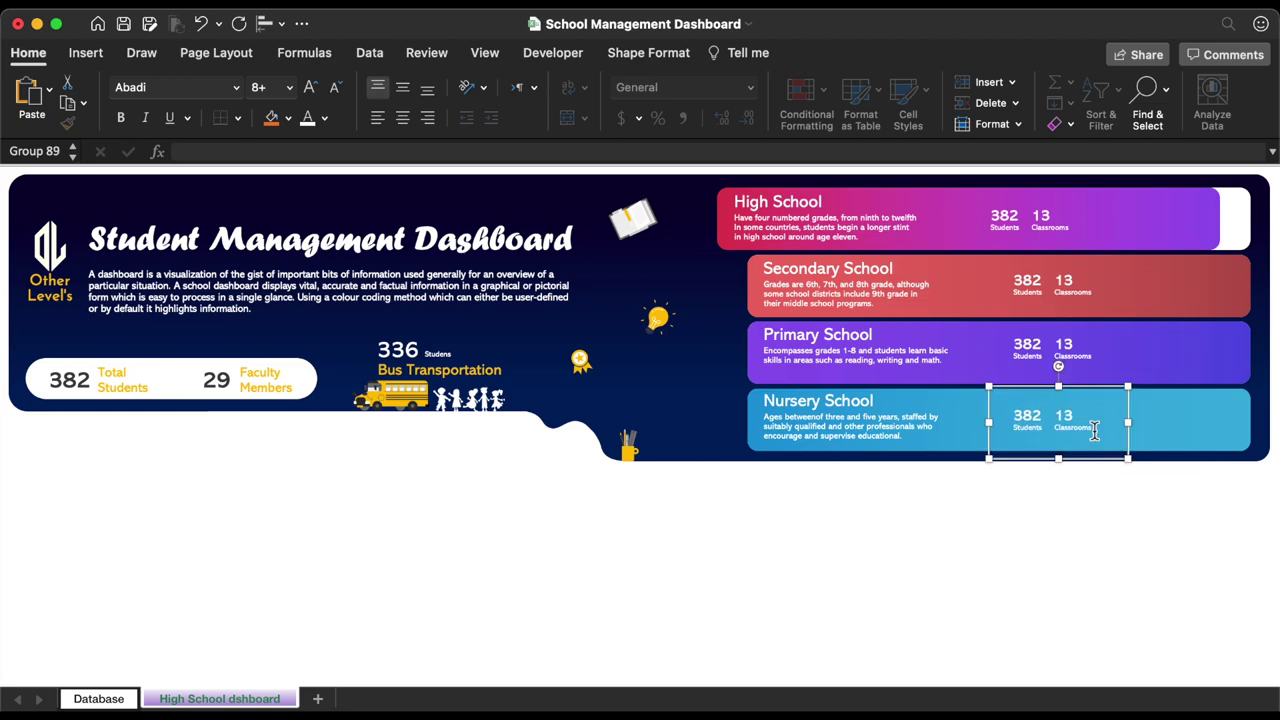
{"action": "left_click", "coordinate": [1043, 346], "text": "shift"}
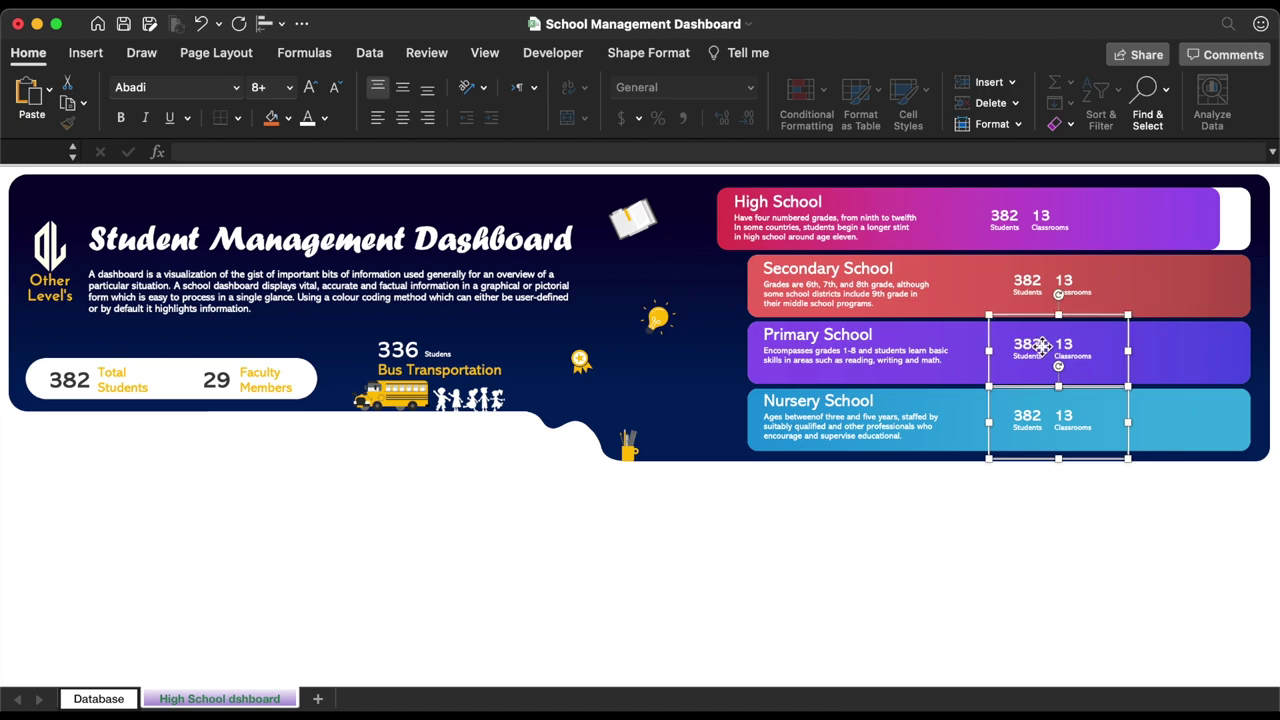
{"action": "left_click", "coordinate": [1042, 282], "text": "shift"}
{"action": "left_click", "coordinate": [1020, 215], "text": "shift"}
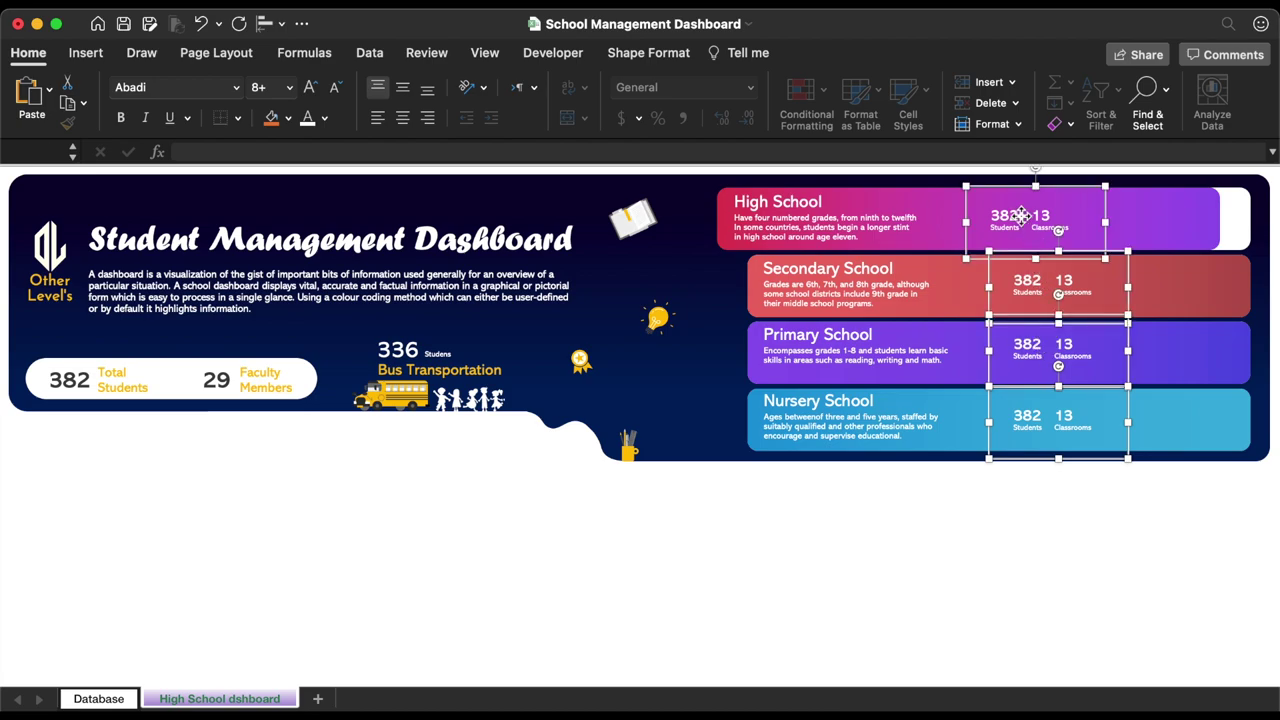
{"action": "left_click", "coordinate": [281, 23]}
{"action": "left_click", "coordinate": [300, 277]}
{"action": "left_click", "coordinate": [1040, 491]}
Relink each banner's figures to its own Database row: 373/12, 359/12 and 486/16
{"action": "left_click", "coordinate": [1034, 282]}
{"action": "left_click", "coordinate": [1035, 284]}
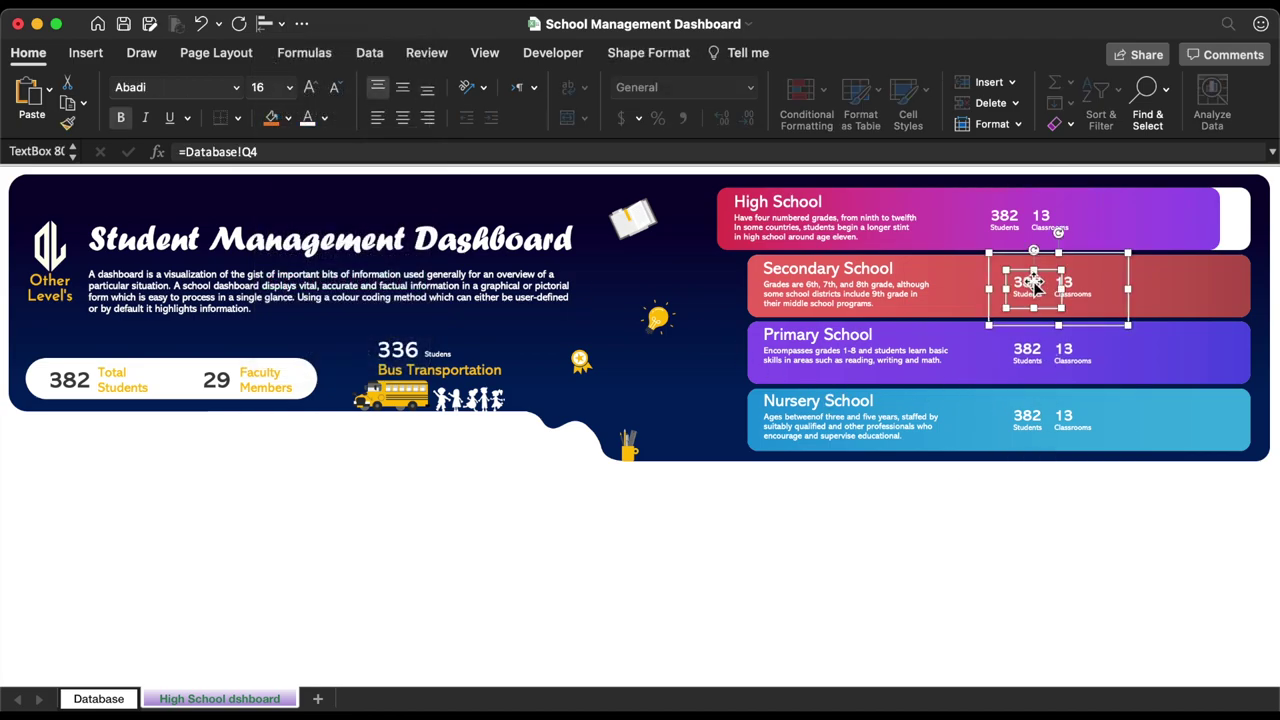
{"action": "left_click", "coordinate": [408, 151]}
{"action": "key", "text": "Return"}
{"action": "left_click", "coordinate": [1014, 352]}
{"action": "left_click", "coordinate": [1063, 350]}
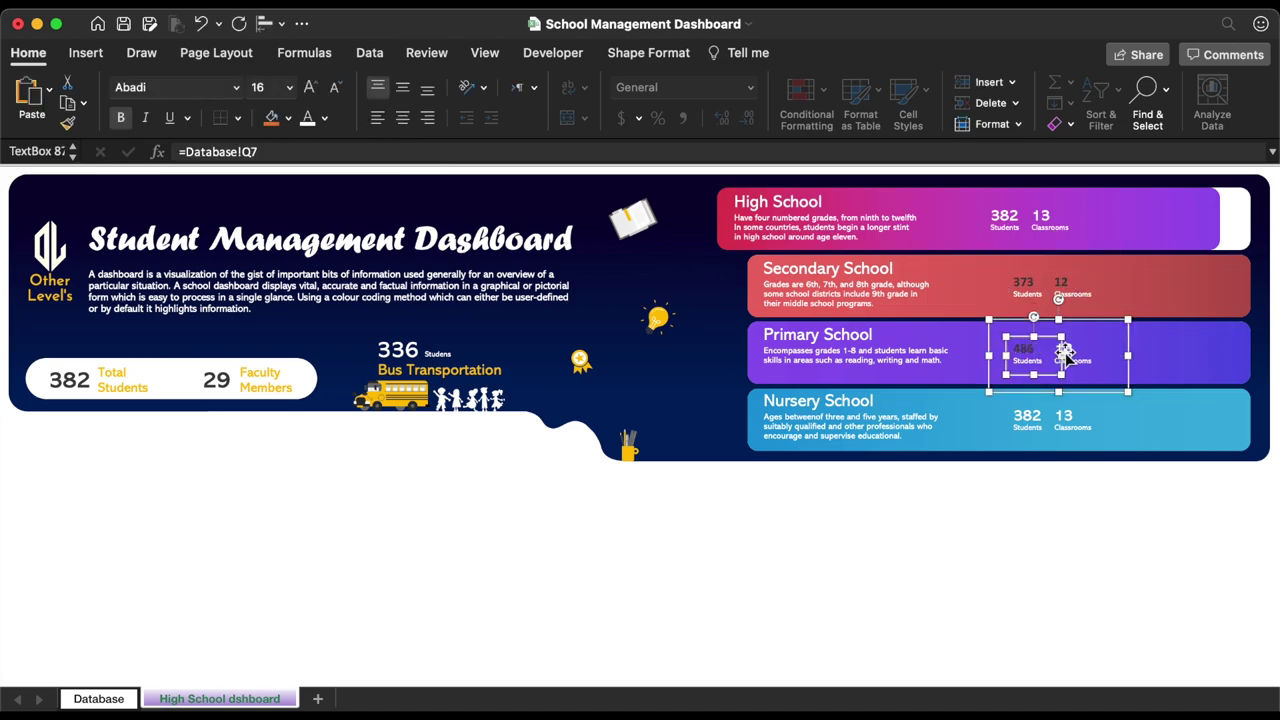
{"action": "key", "text": "super+z"}
{"action": "key", "text": "super+z"}
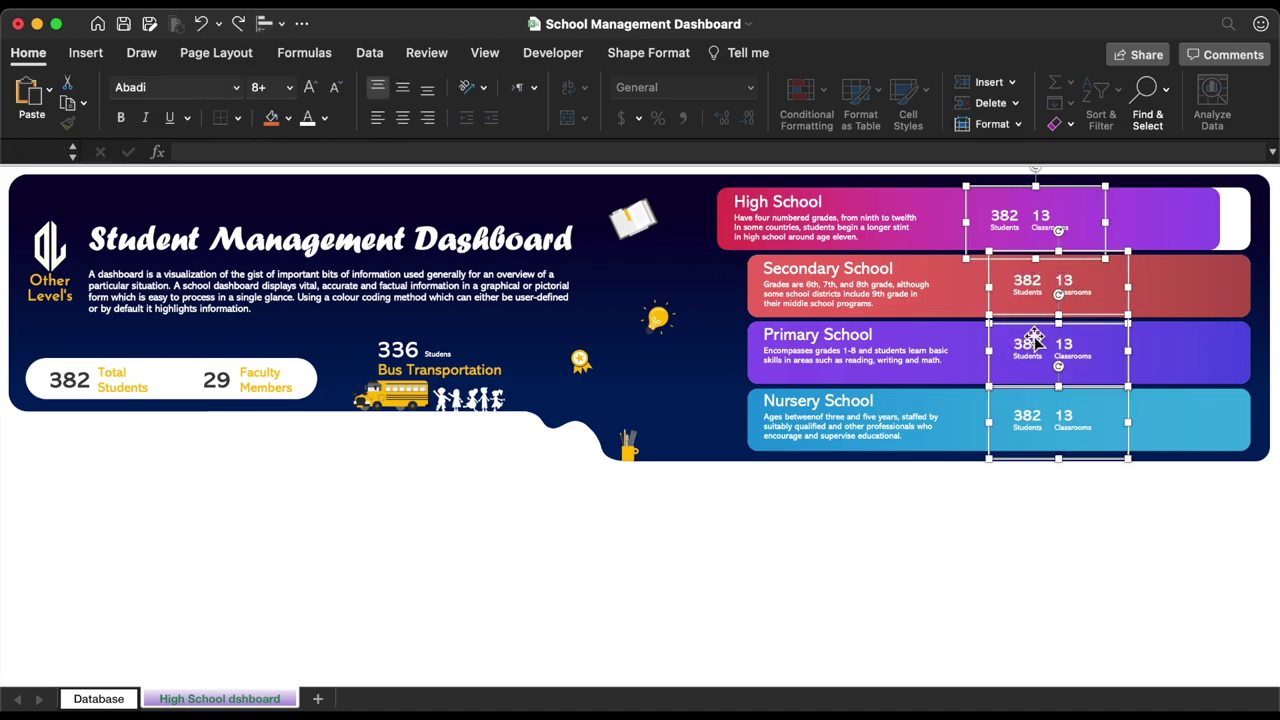
{"action": "key", "text": "super+y"}
{"action": "key", "text": "super+y"}
{"action": "left_click", "coordinate": [525, 573]}
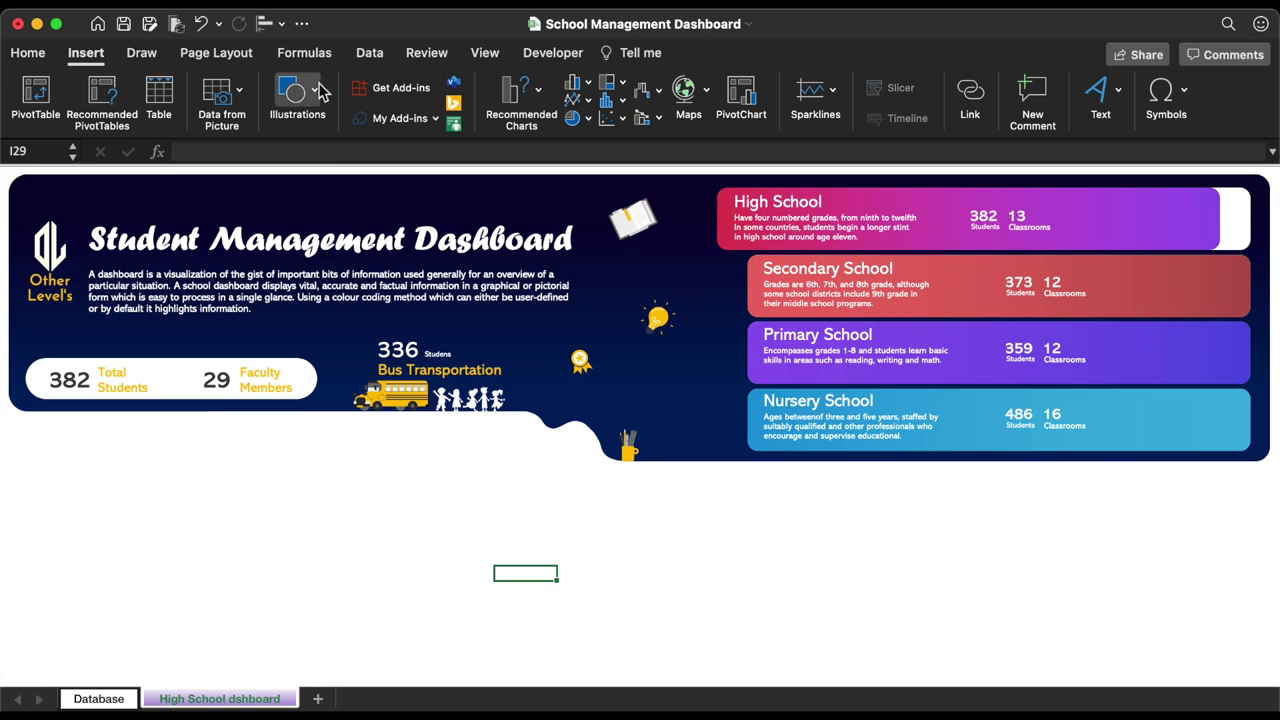
Search Online Pictures for 'light png' and insert the yellow sun-burst glow image
{"action": "left_click", "coordinate": [285, 100]}
{"action": "left_click", "coordinate": [172, 155]}
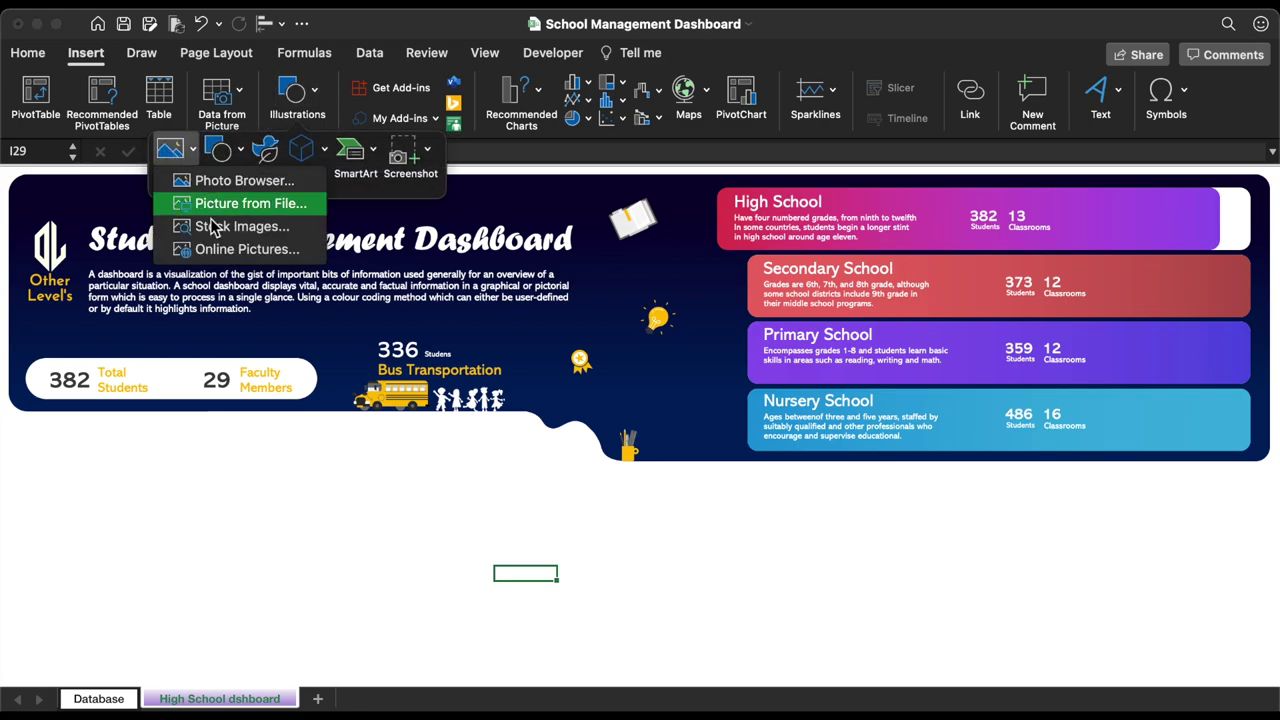
{"action": "left_click", "coordinate": [238, 250]}
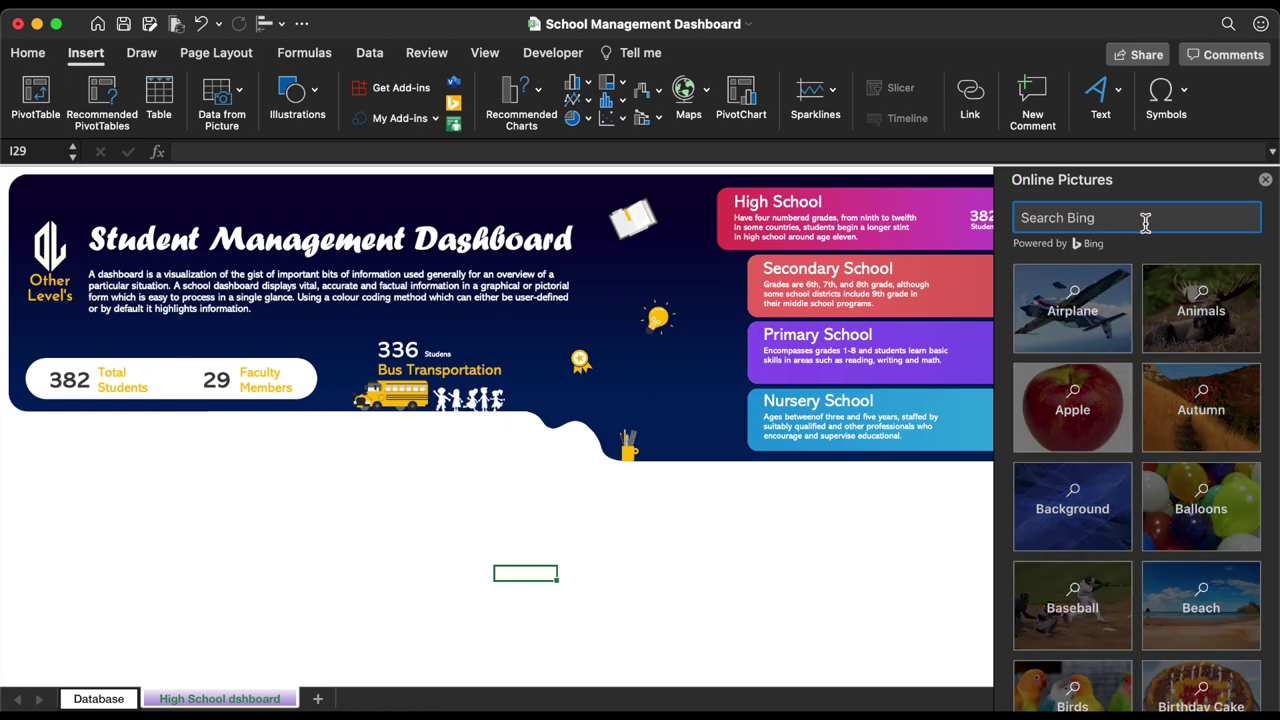
{"action": "type", "text": "light png"}
{"action": "key", "text": "Return"}
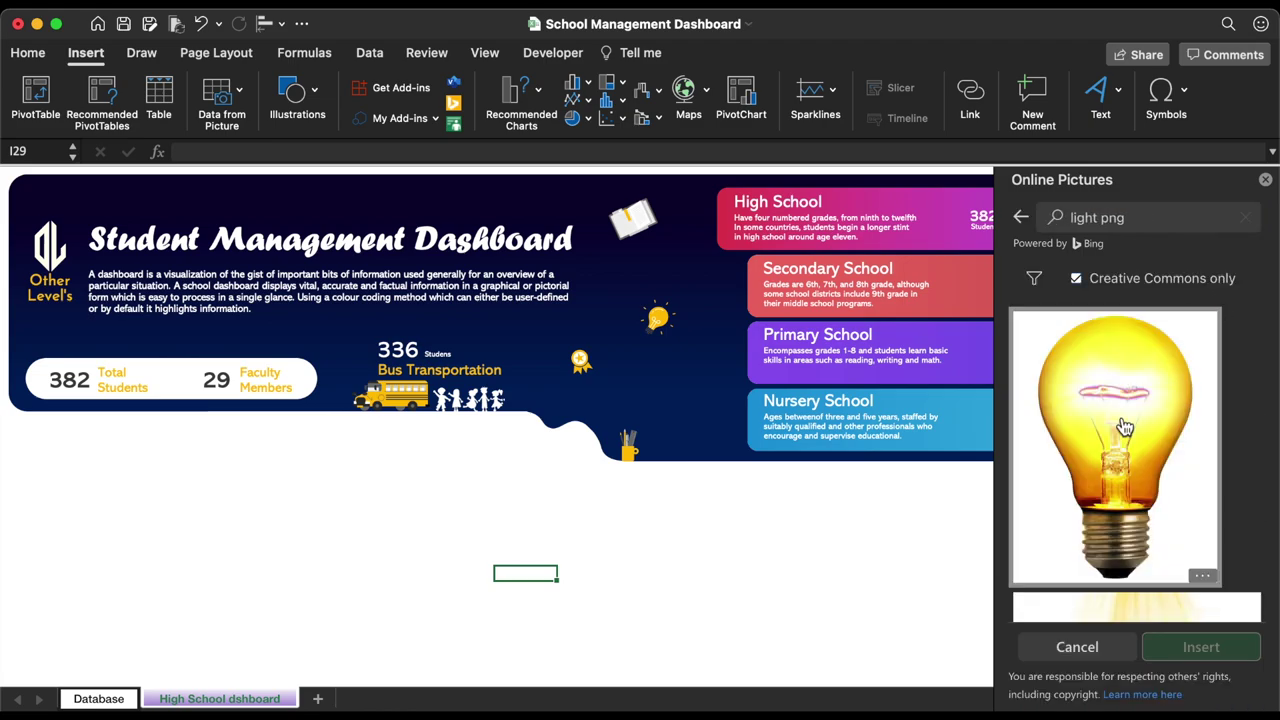
{"action": "scroll", "coordinate": [1124, 428], "scroll_direction": "down", "scroll_amount": 3}
{"action": "scroll", "coordinate": [1124, 428], "scroll_direction": "down", "scroll_amount": 10}
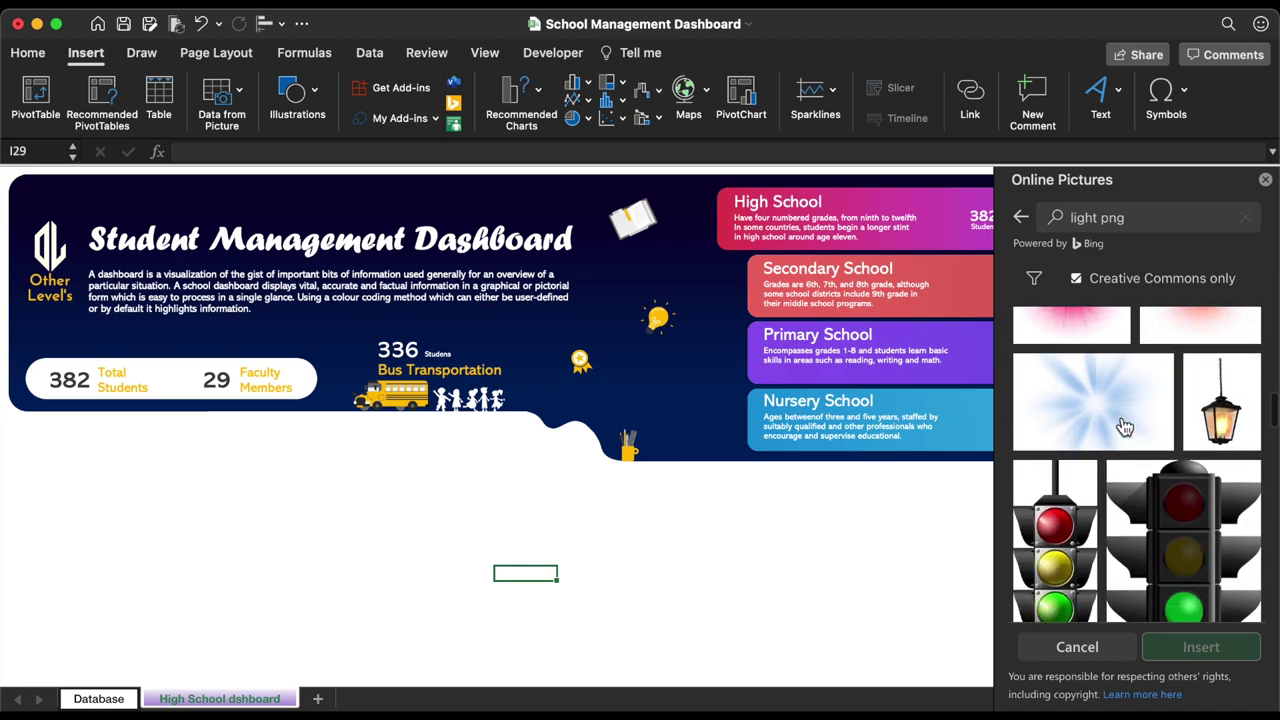
{"action": "left_click", "coordinate": [1100, 428]}
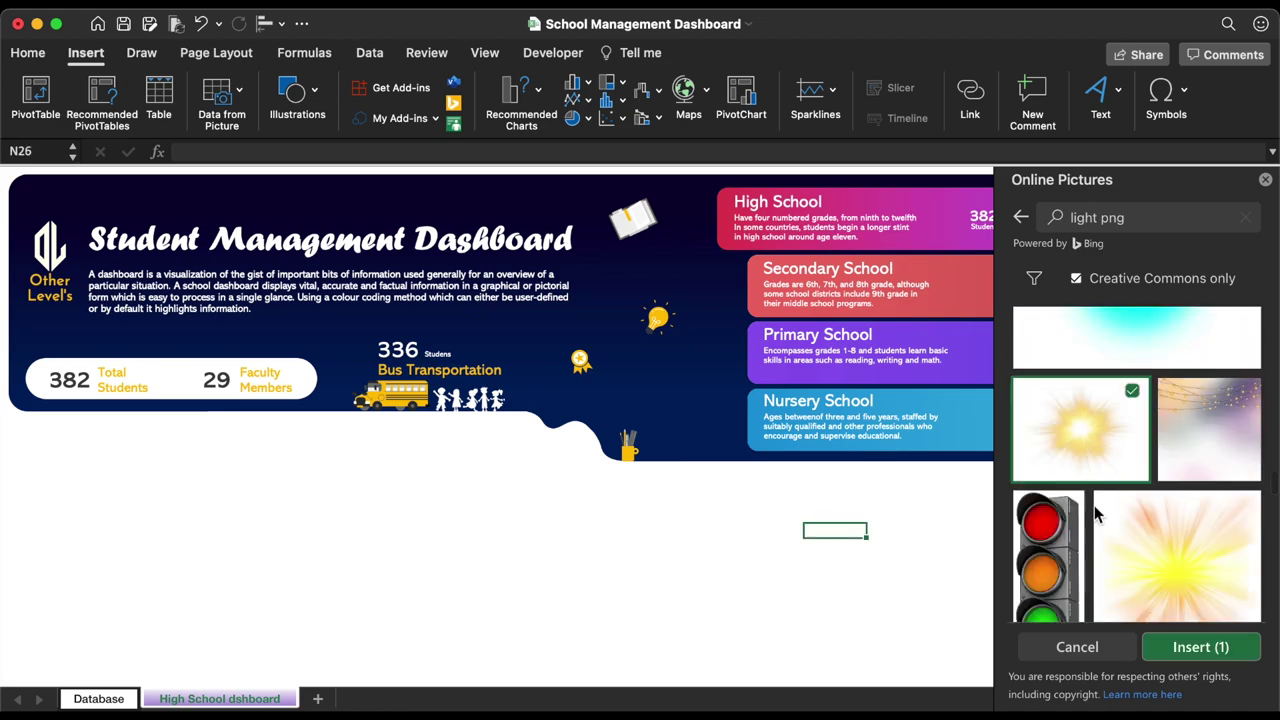
{"action": "left_click", "coordinate": [1205, 650]}
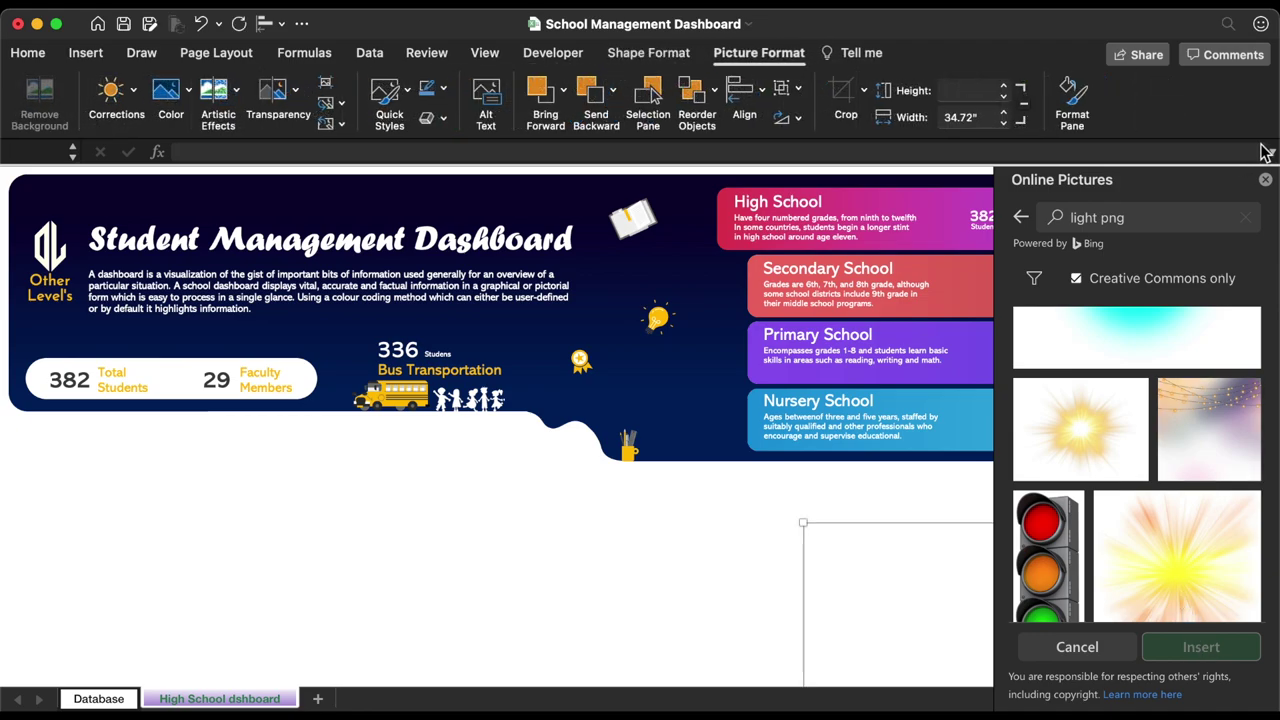
Recolour the inserted sun-burst picture white
{"action": "left_click", "coordinate": [1266, 181]}
{"action": "left_click", "coordinate": [1244, 488]}
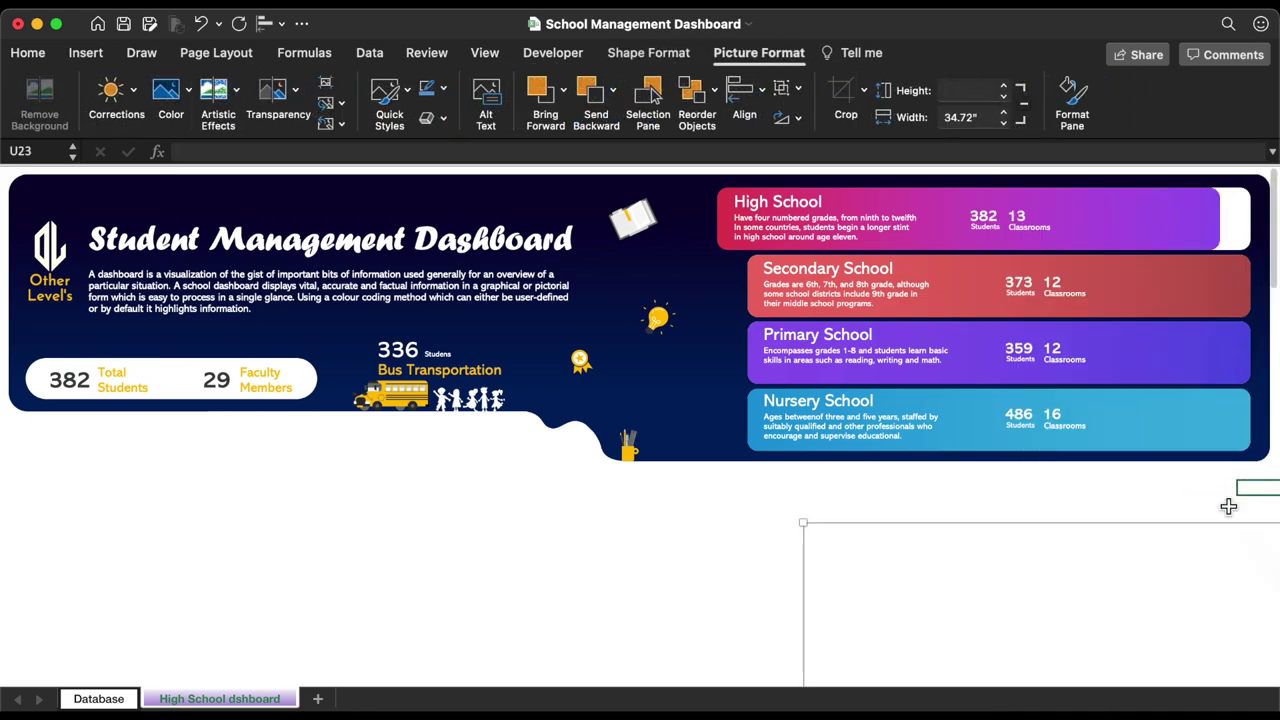
{"action": "left_click_drag", "start_coordinate": [1214, 529], "coordinate": [689, 434]}
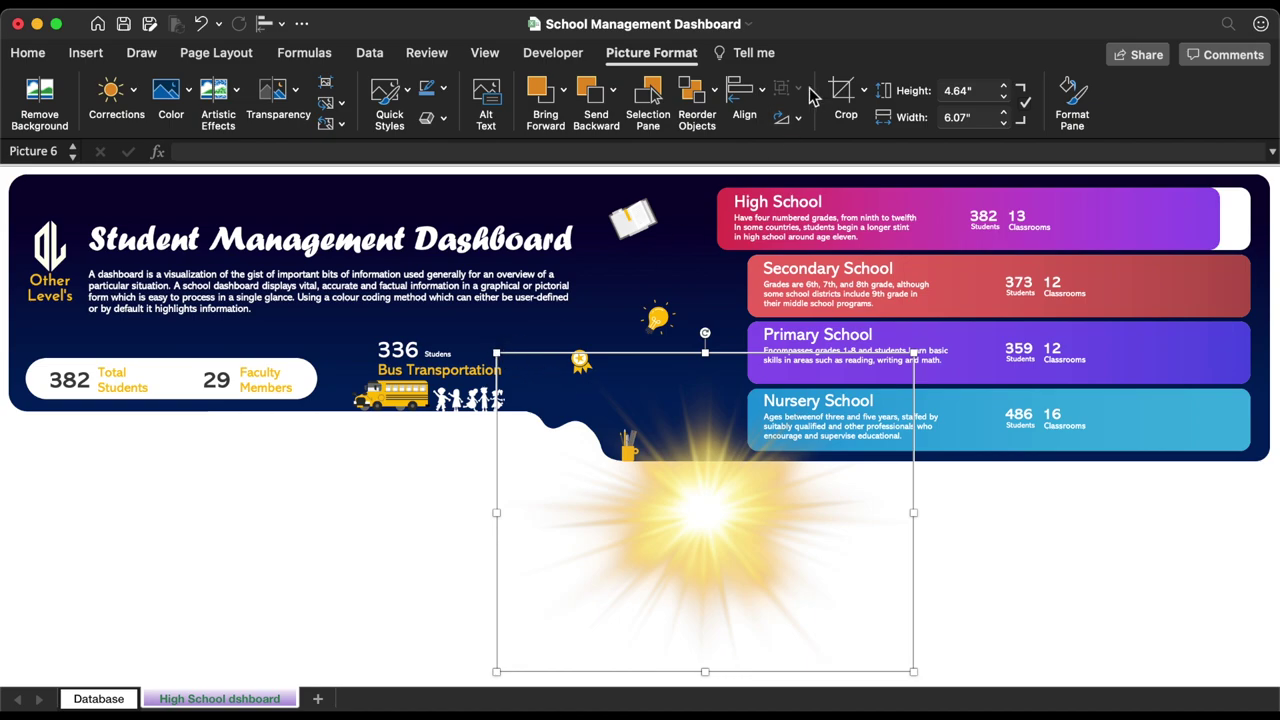
{"action": "key", "text": "super+z"}
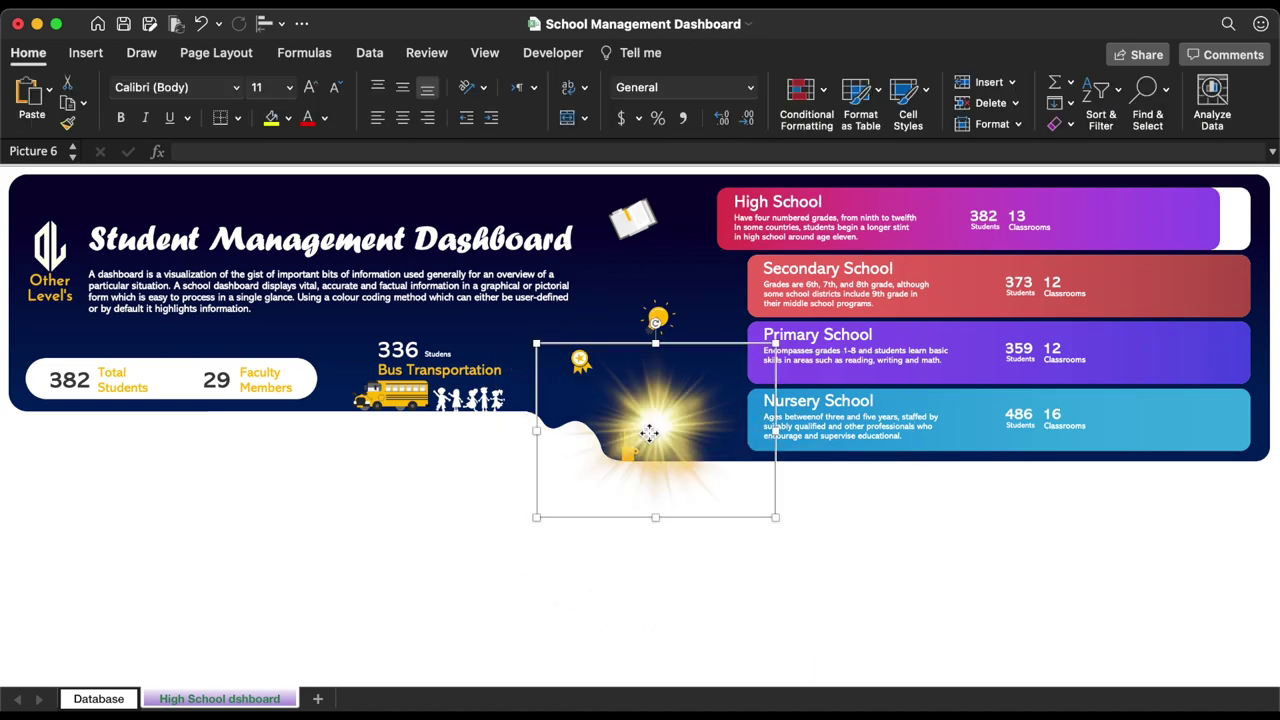
{"action": "left_click", "coordinate": [640, 54]}
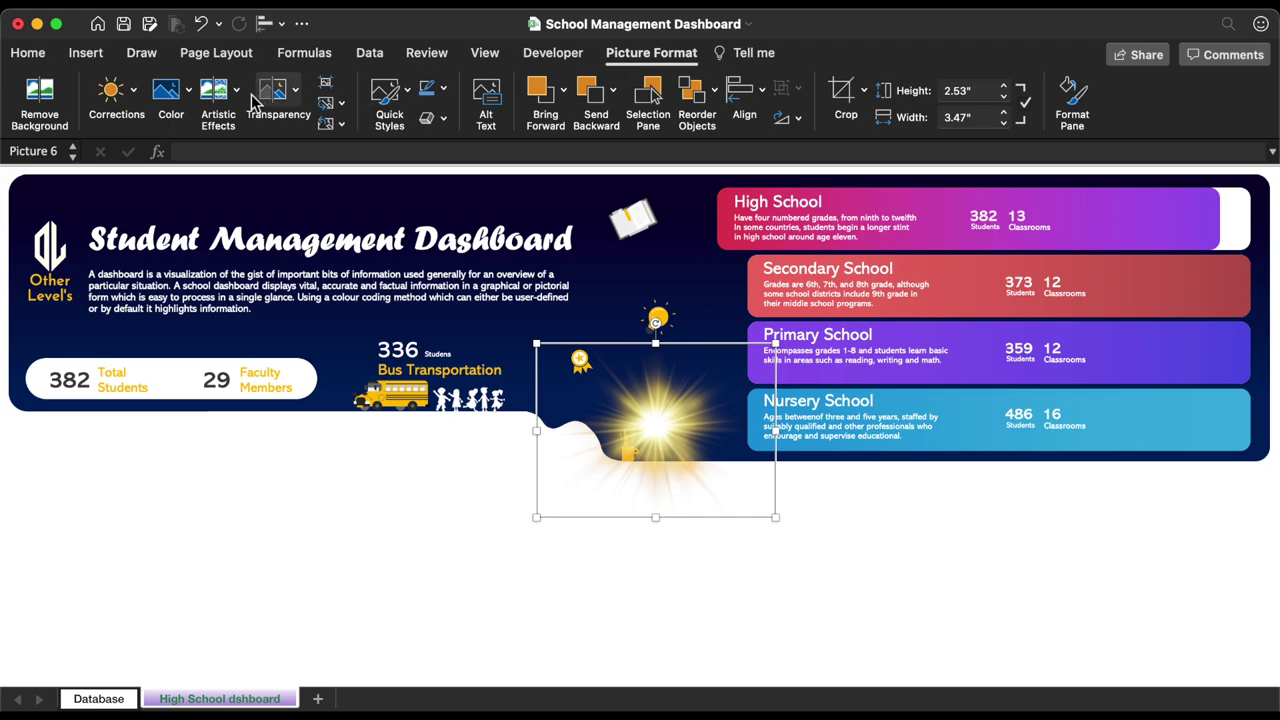
{"action": "left_click", "coordinate": [170, 95]}
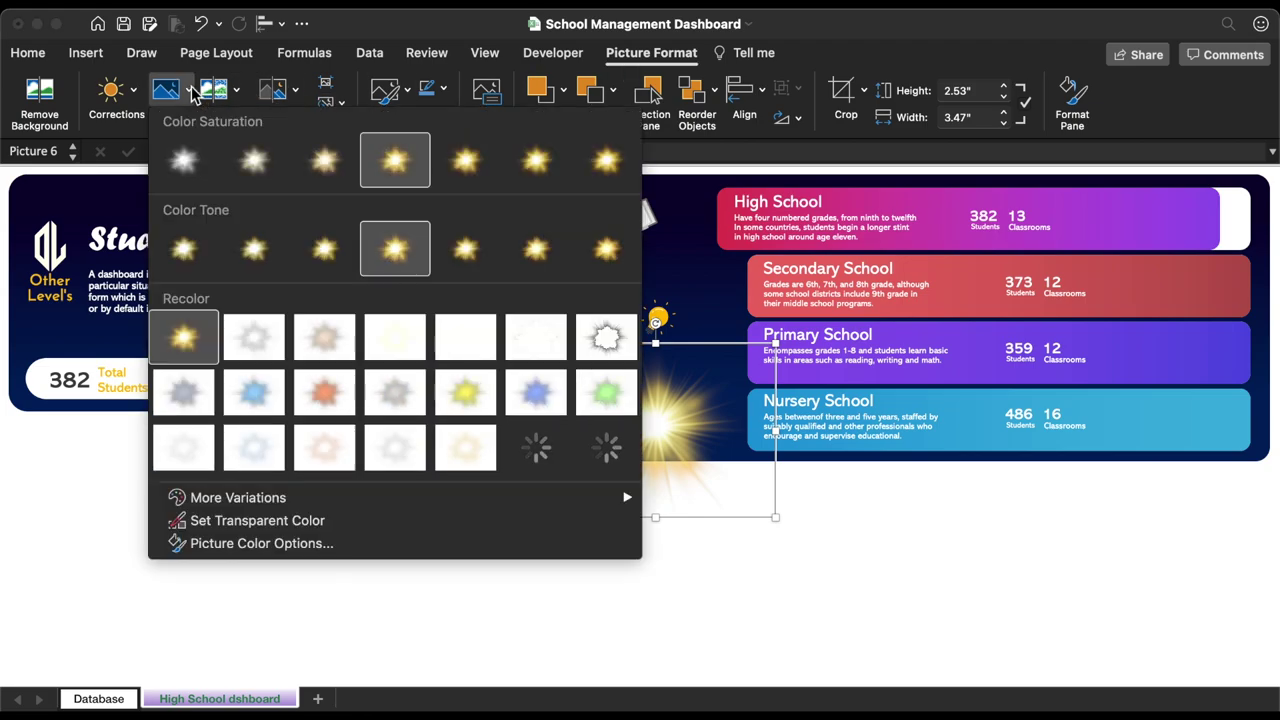
{"action": "left_click", "coordinate": [461, 350]}
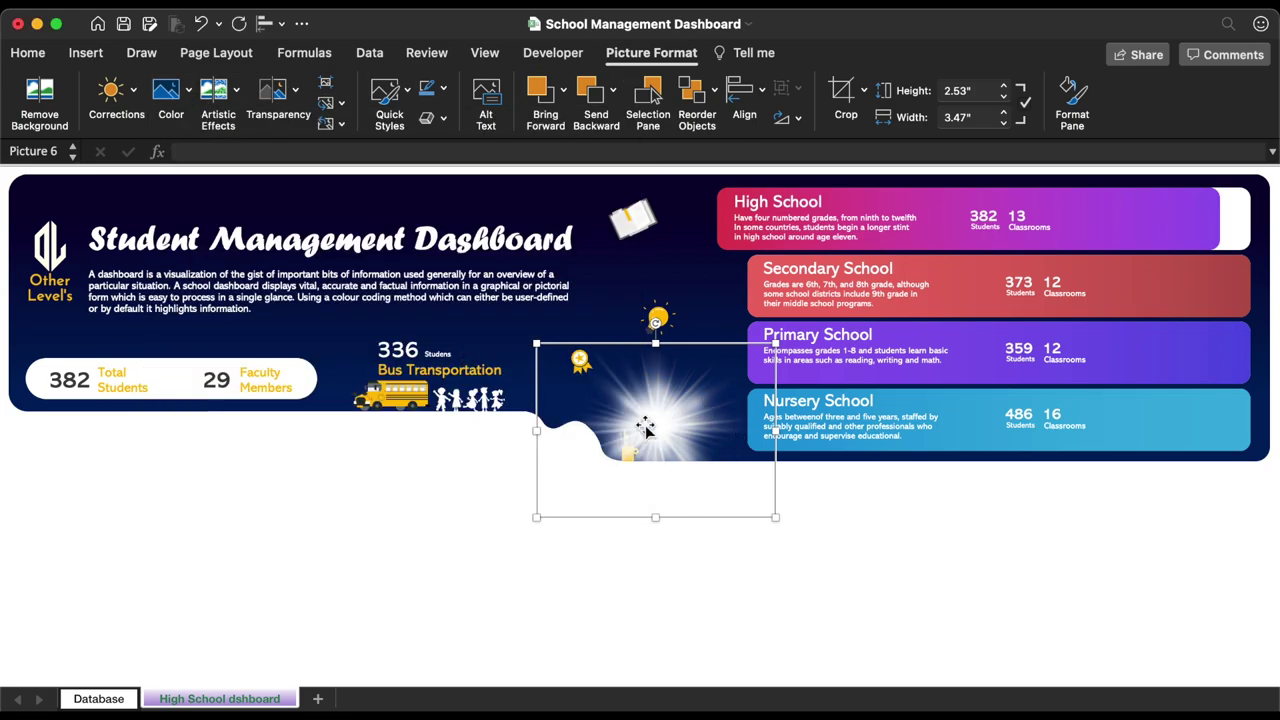
Shrink the white glow to about 1.91" x 2.63" and place it at the High School card's right end
{"action": "left_click_drag", "start_coordinate": [655, 440], "coordinate": [1226, 290]}
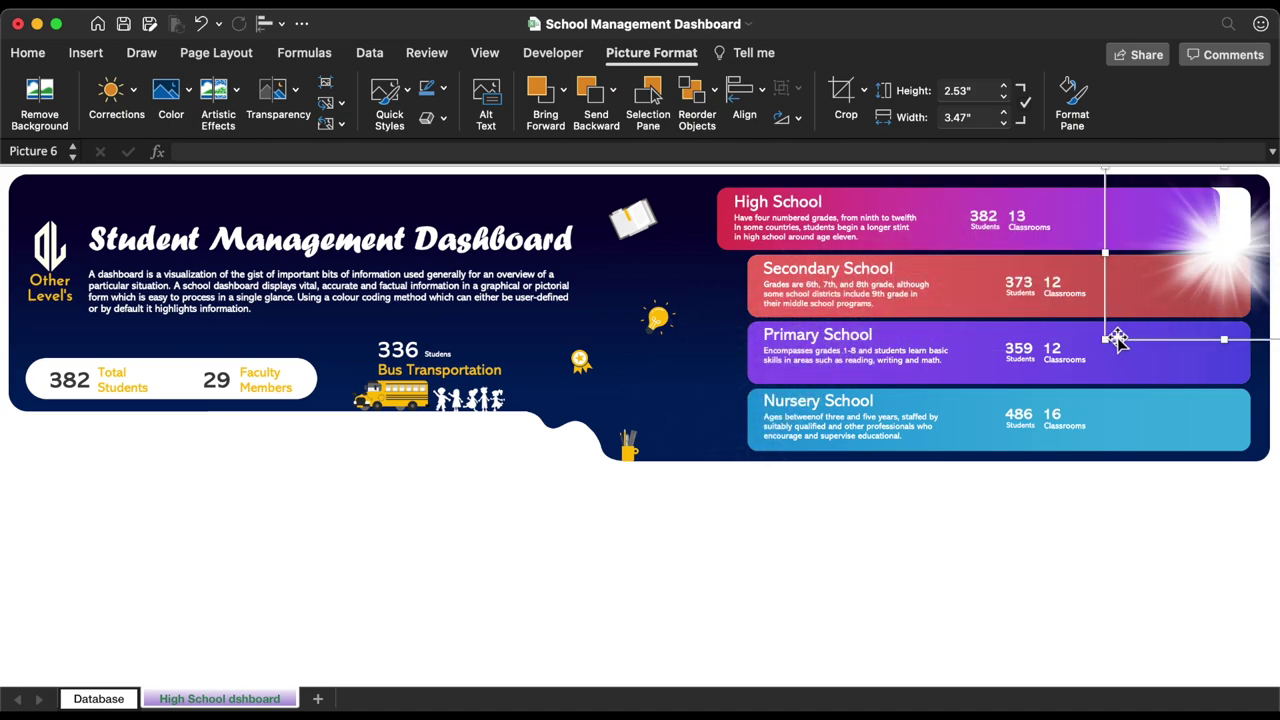
{"action": "left_click_drag", "start_coordinate": [1110, 342], "coordinate": [1137, 283]}
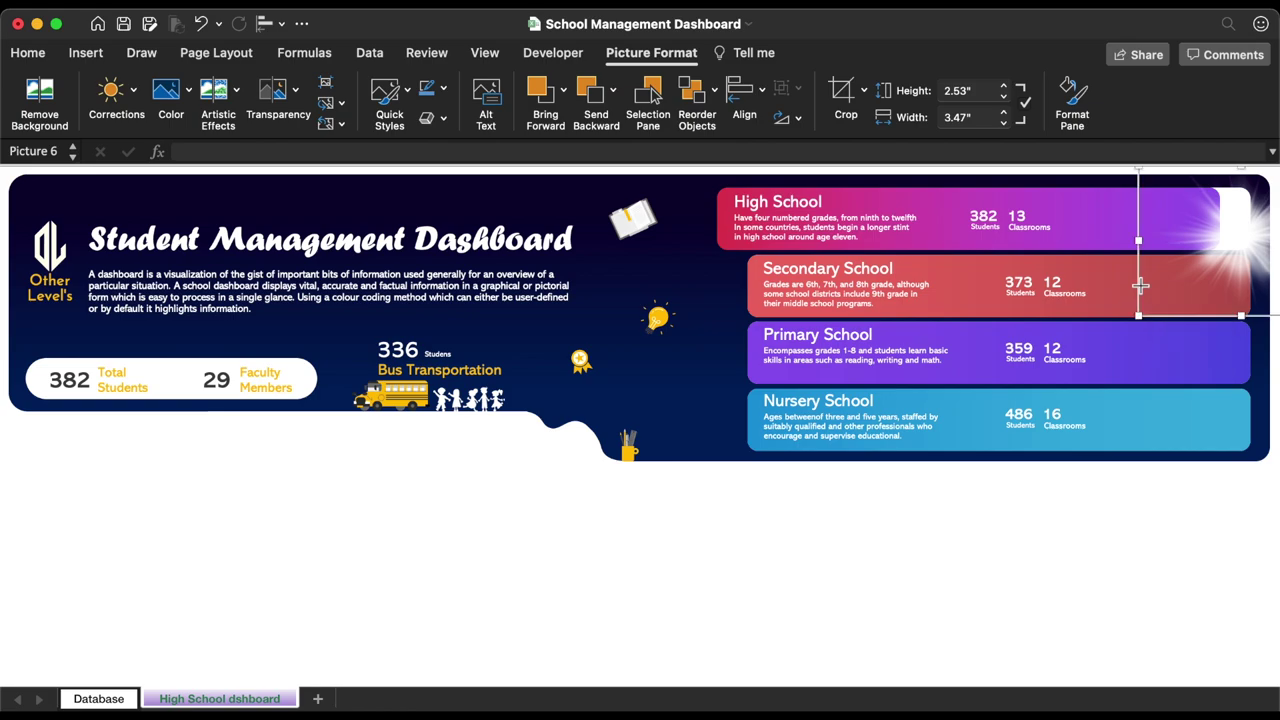
{"action": "left_click_drag", "start_coordinate": [1246, 240], "coordinate": [1226, 251]}
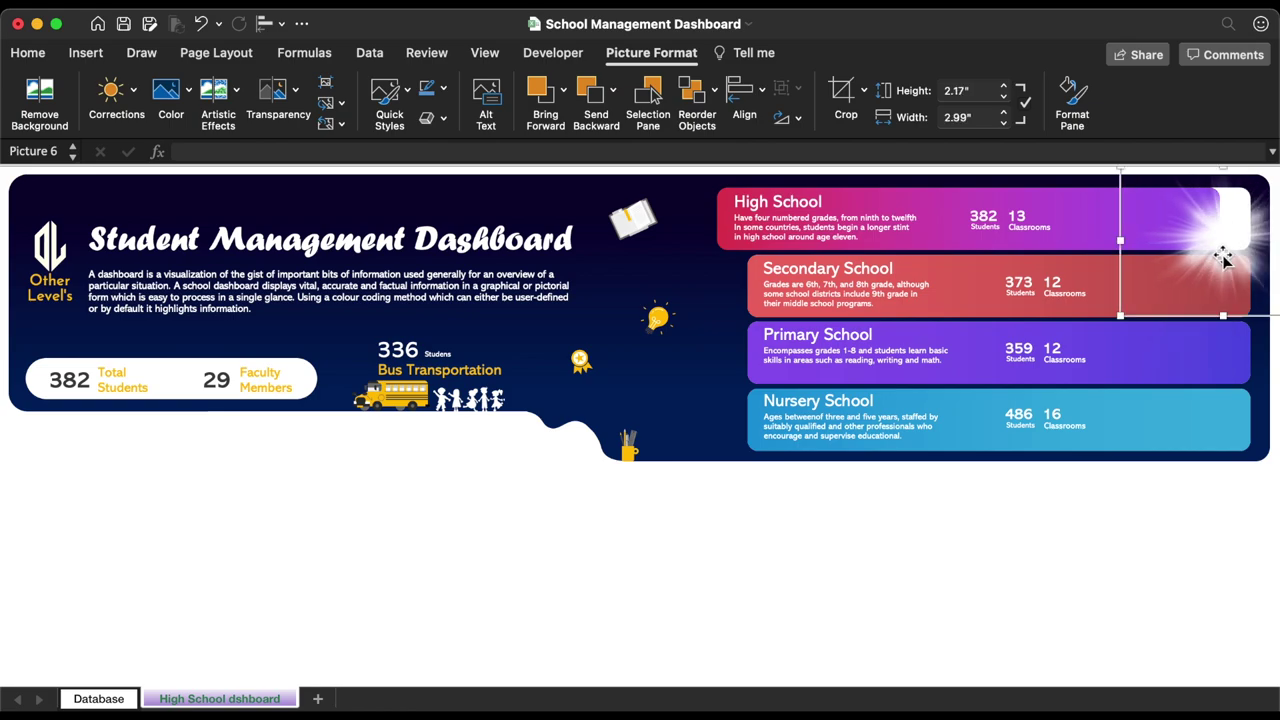
{"action": "left_click_drag", "start_coordinate": [1122, 317], "coordinate": [1145, 297]}
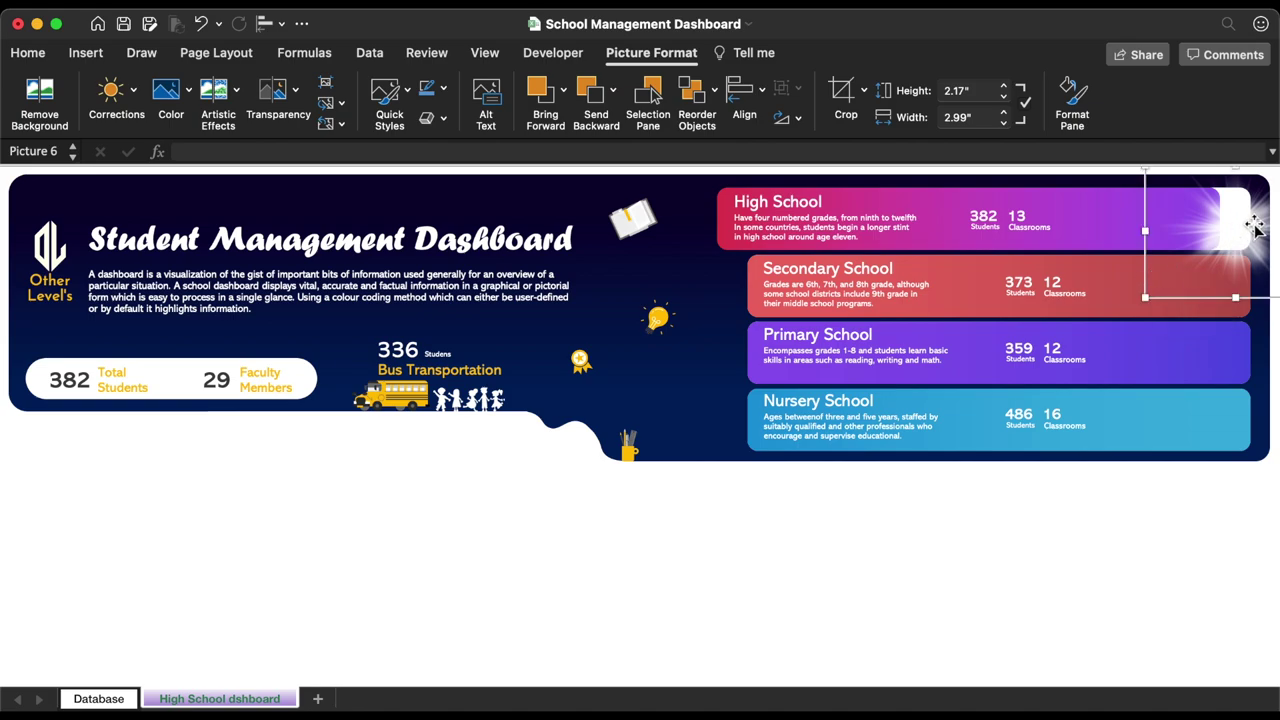
{"action": "left_click_drag", "start_coordinate": [1243, 214], "coordinate": [1248, 214]}
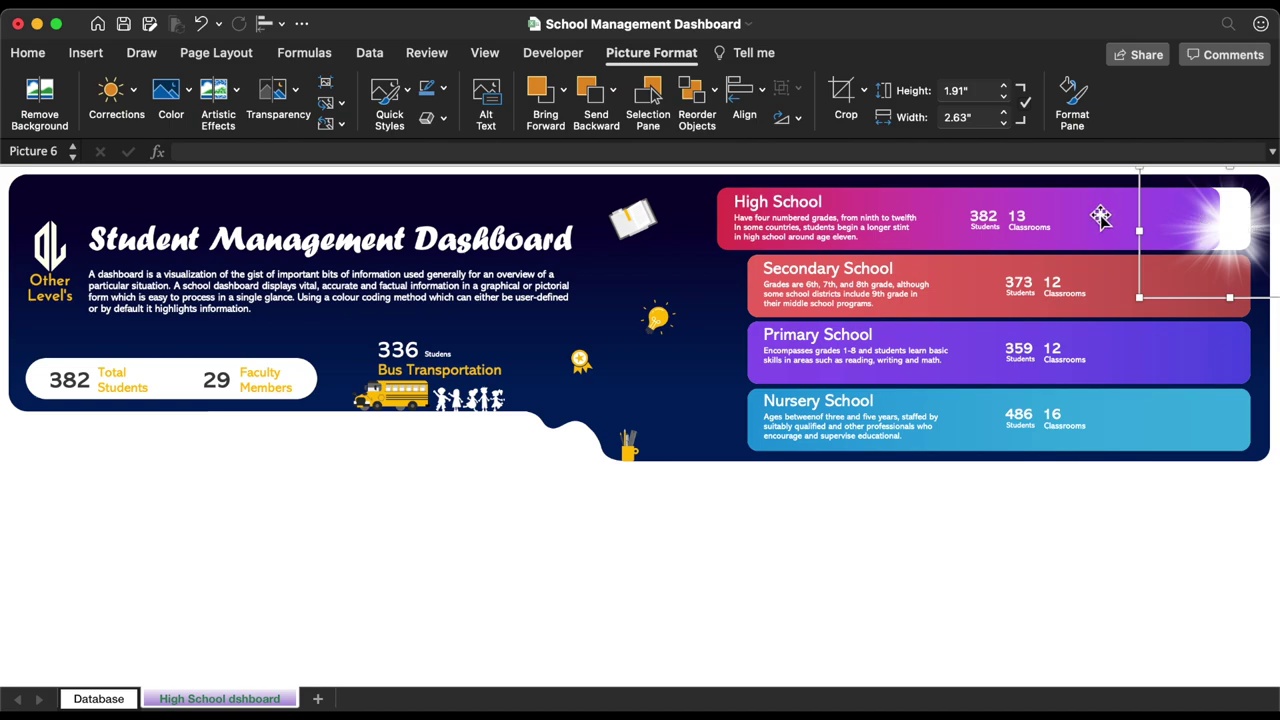
Group the High School card shape, its title and the 382 and 13 figure boxes
{"action": "left_click", "coordinate": [1100, 215]}
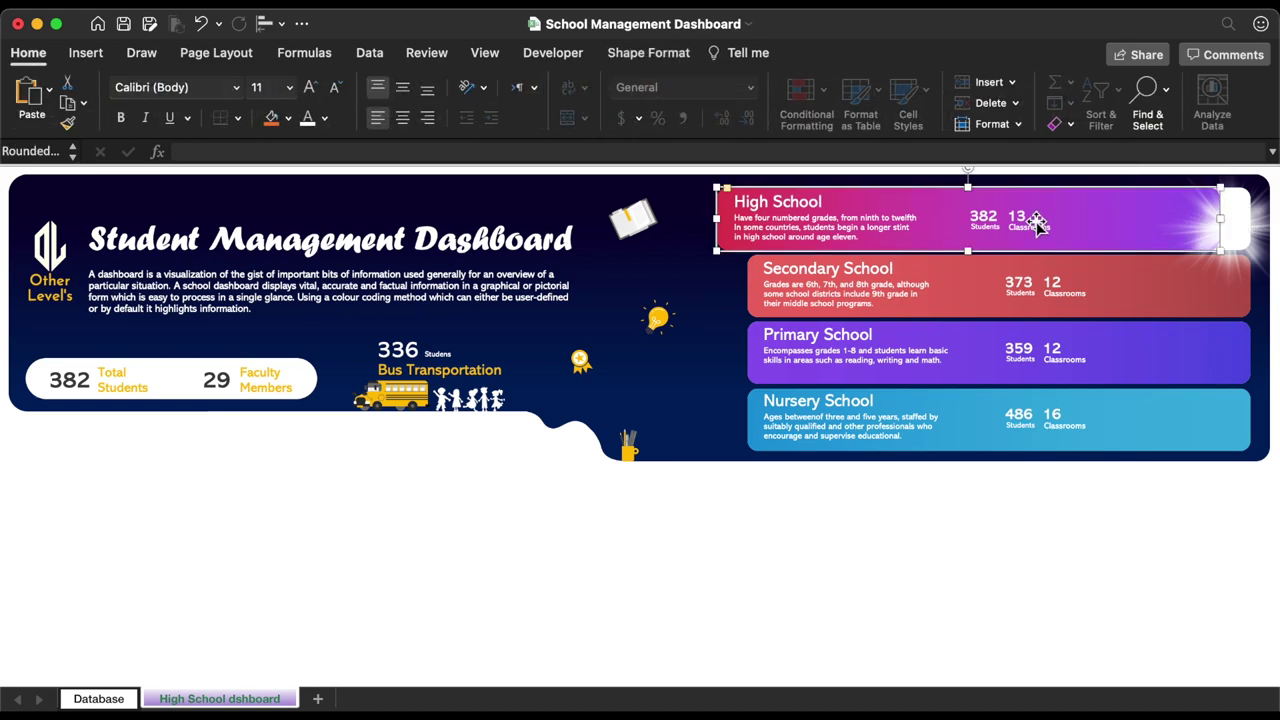
{"action": "left_click", "coordinate": [1033, 222]}
{"action": "left_click", "coordinate": [976, 224], "text": "shift"}
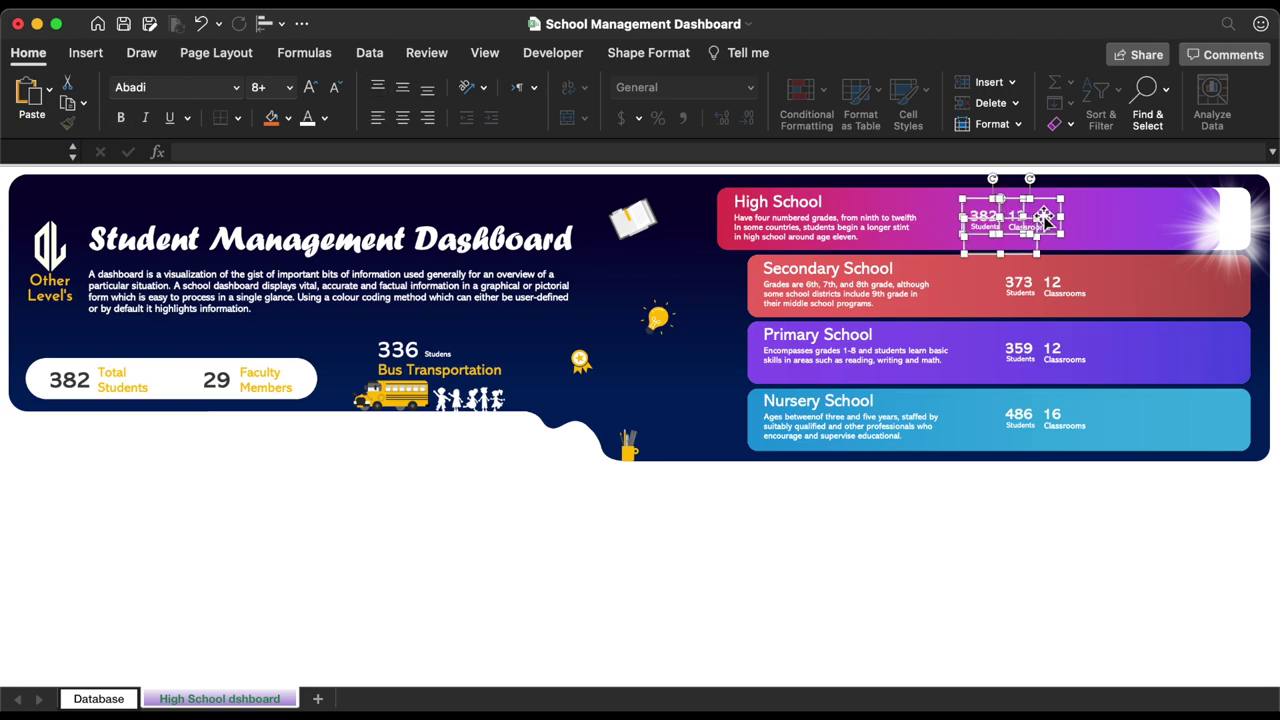
{"action": "mouse_move", "coordinate": [1057, 238]}
{"action": "left_mouse_down"}
{"action": "mouse_move", "coordinate": [1025, 248]}
{"action": "mouse_move", "coordinate": [1055, 236]}
{"action": "left_mouse_up"}
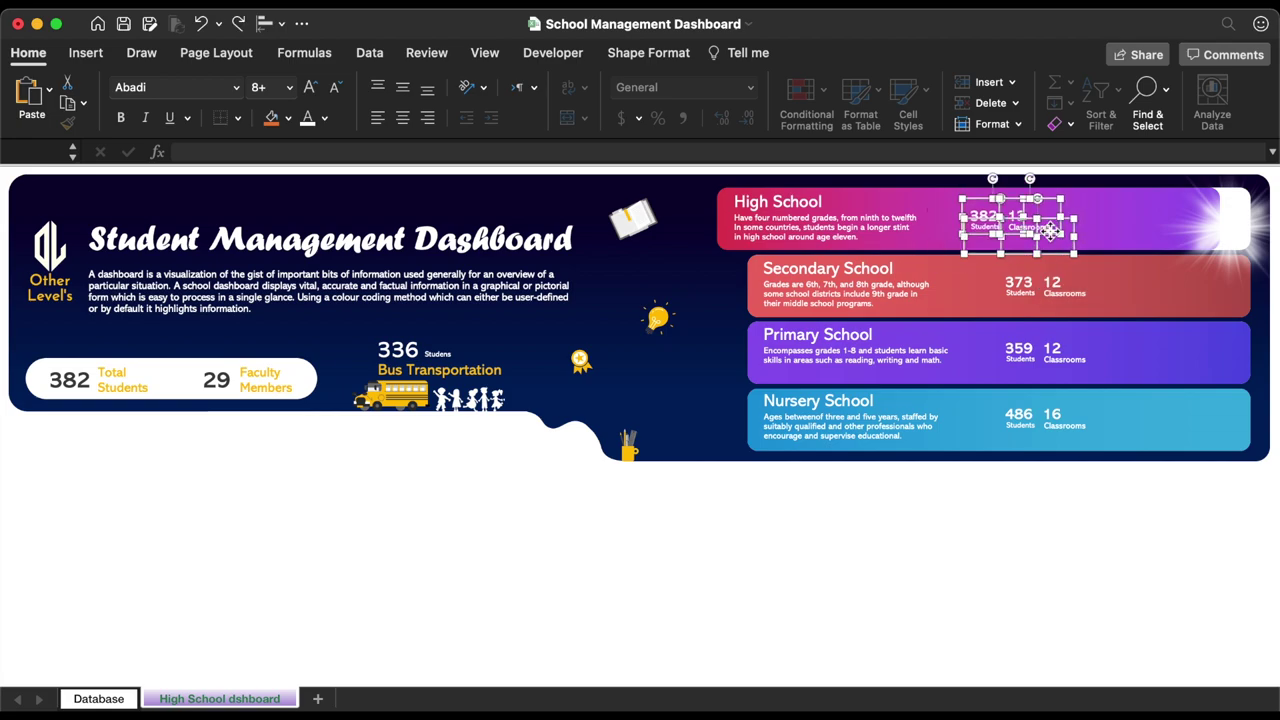
{"action": "left_click", "coordinate": [858, 223], "text": "shift"}
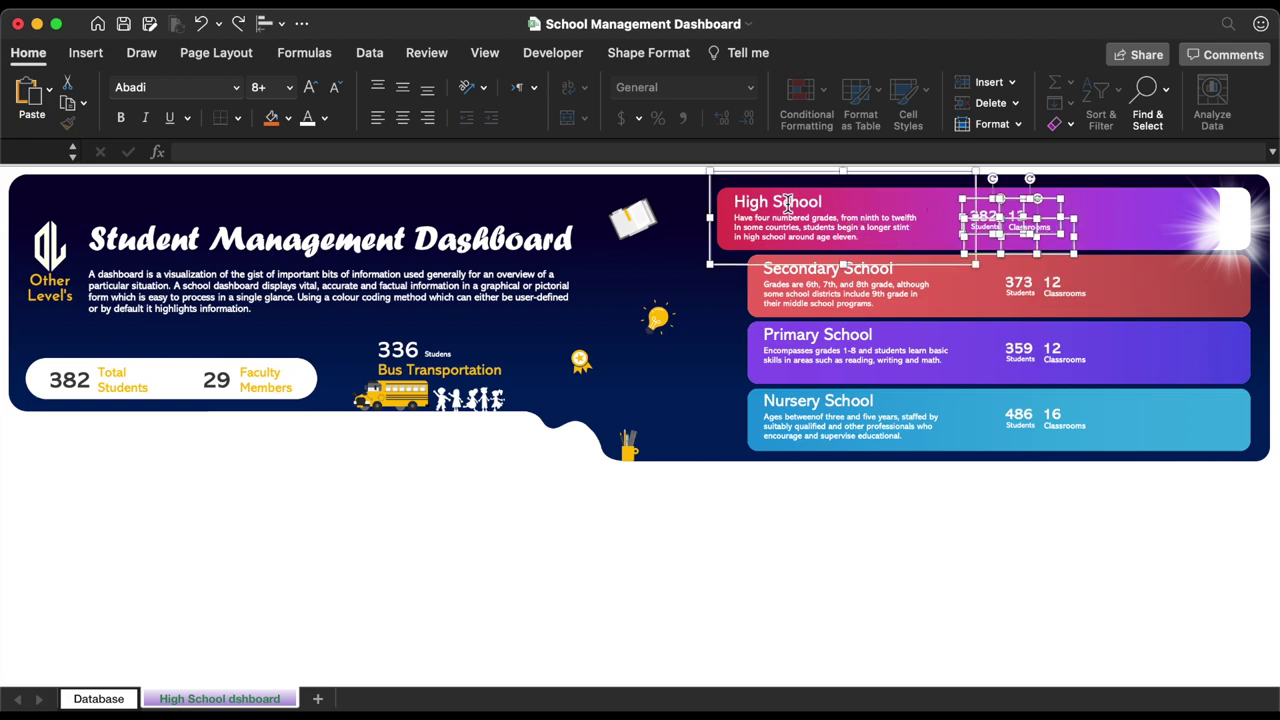
{"action": "left_click", "coordinate": [1094, 203], "text": "shift"}
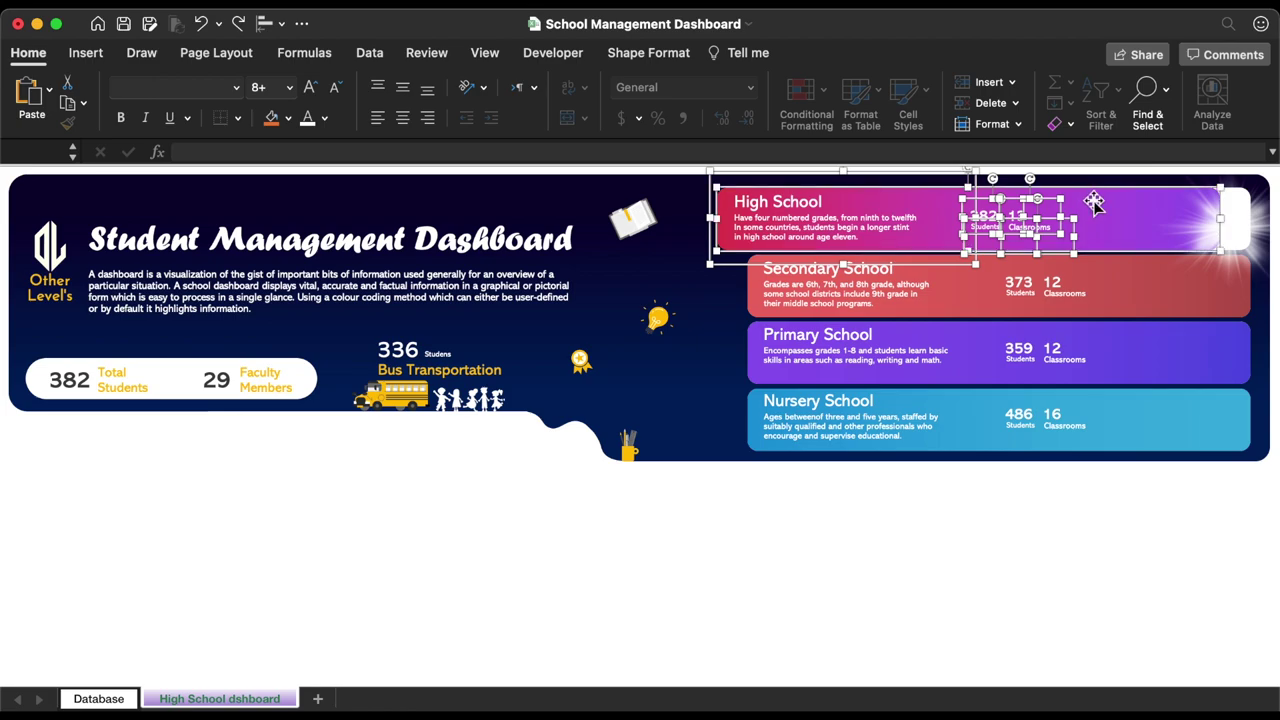
{"action": "right_click", "coordinate": [1094, 203]}
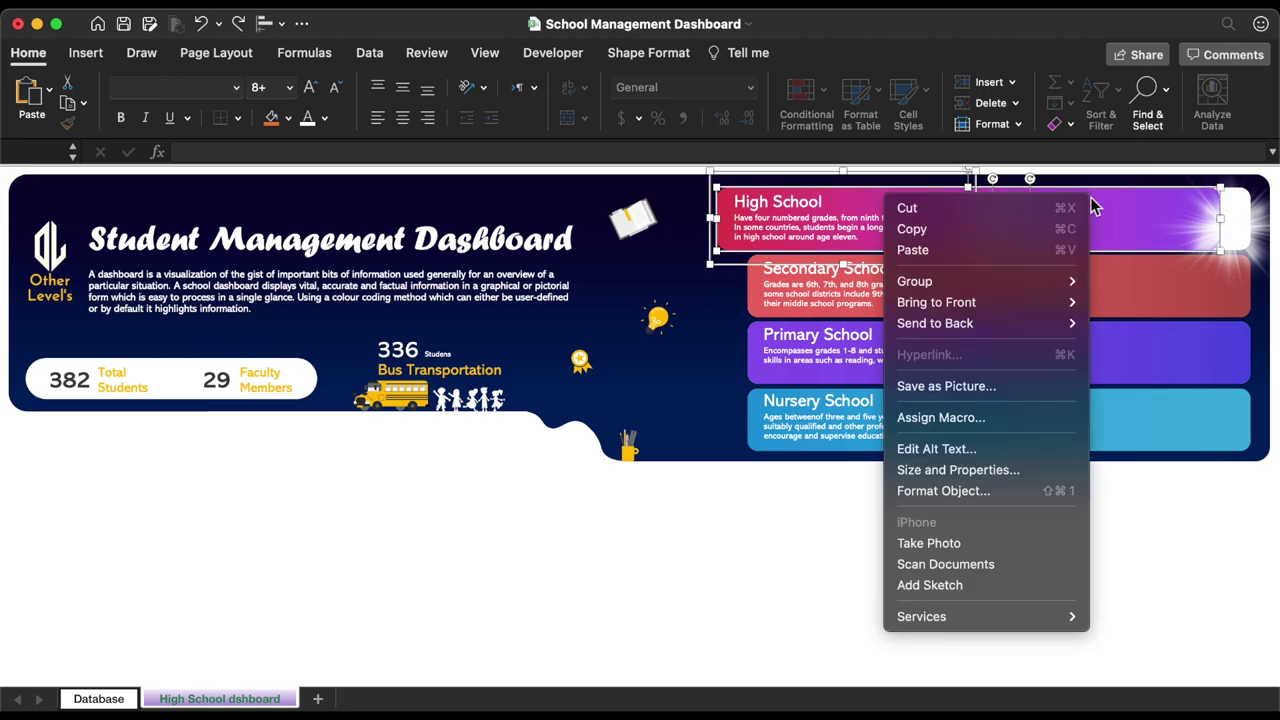
{"action": "mouse_move", "coordinate": [978, 286]}
{"action": "left_click", "coordinate": [1116, 282]}
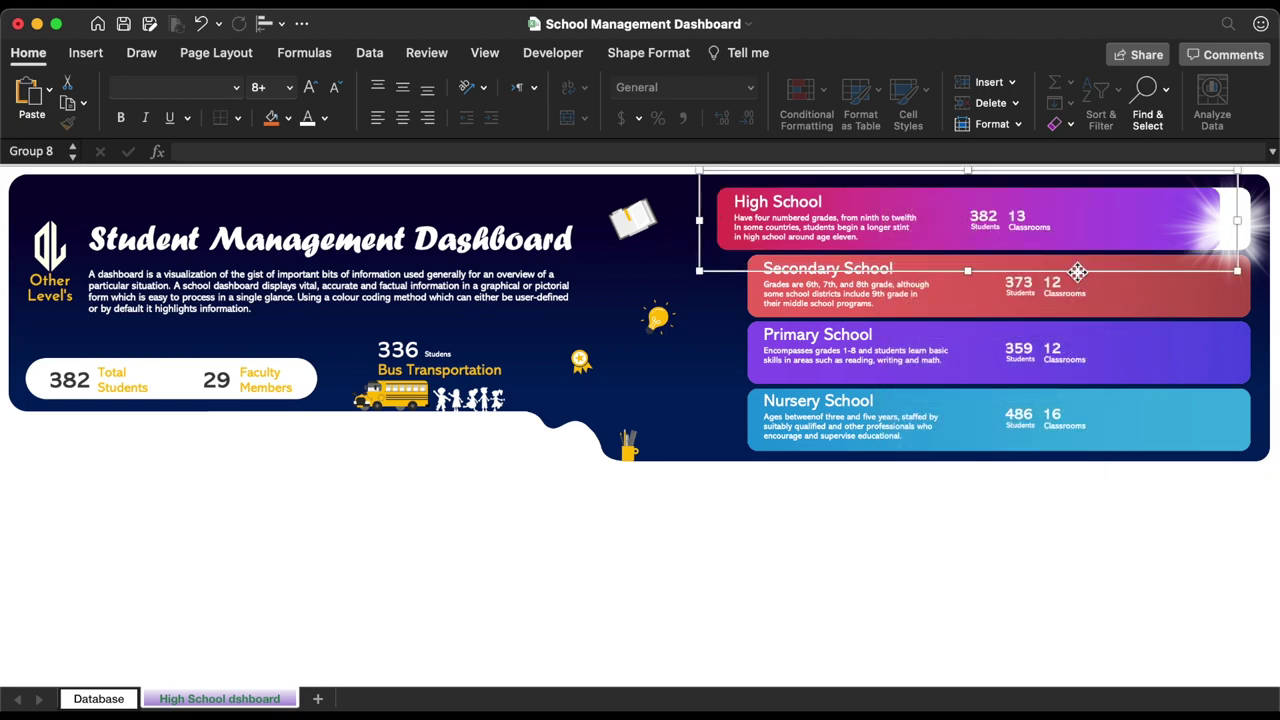
Bring the grouped High School card in front of the glow picture
{"action": "right_click", "coordinate": [1079, 275]}
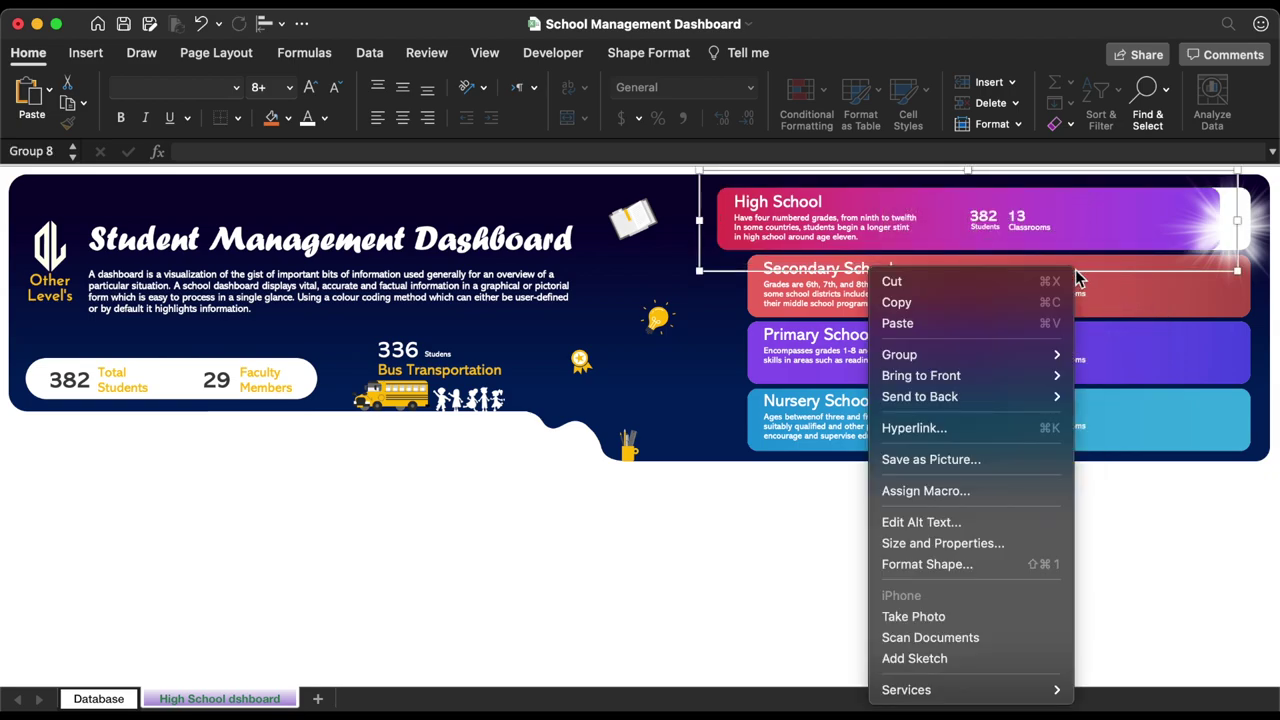
{"action": "mouse_move", "coordinate": [985, 378]}
{"action": "left_click", "coordinate": [1118, 381]}
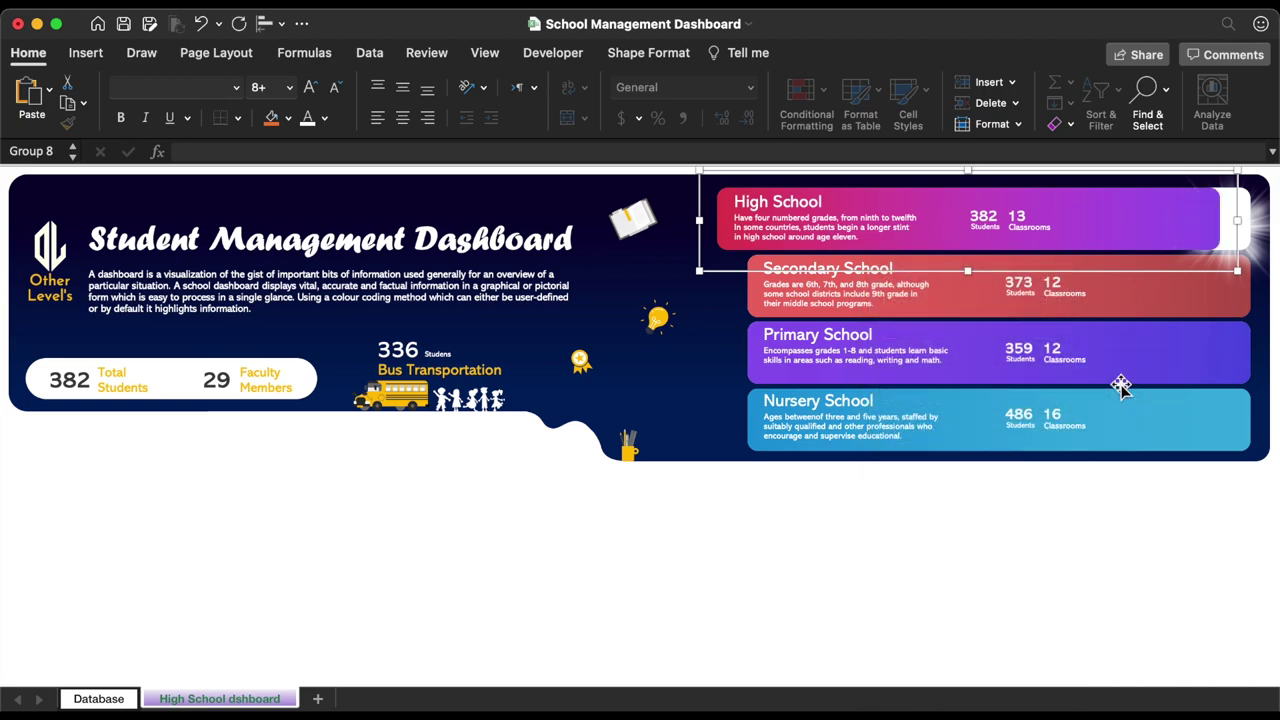
{"action": "left_click", "coordinate": [1252, 225]}
{"action": "left_click", "coordinate": [651, 53]}
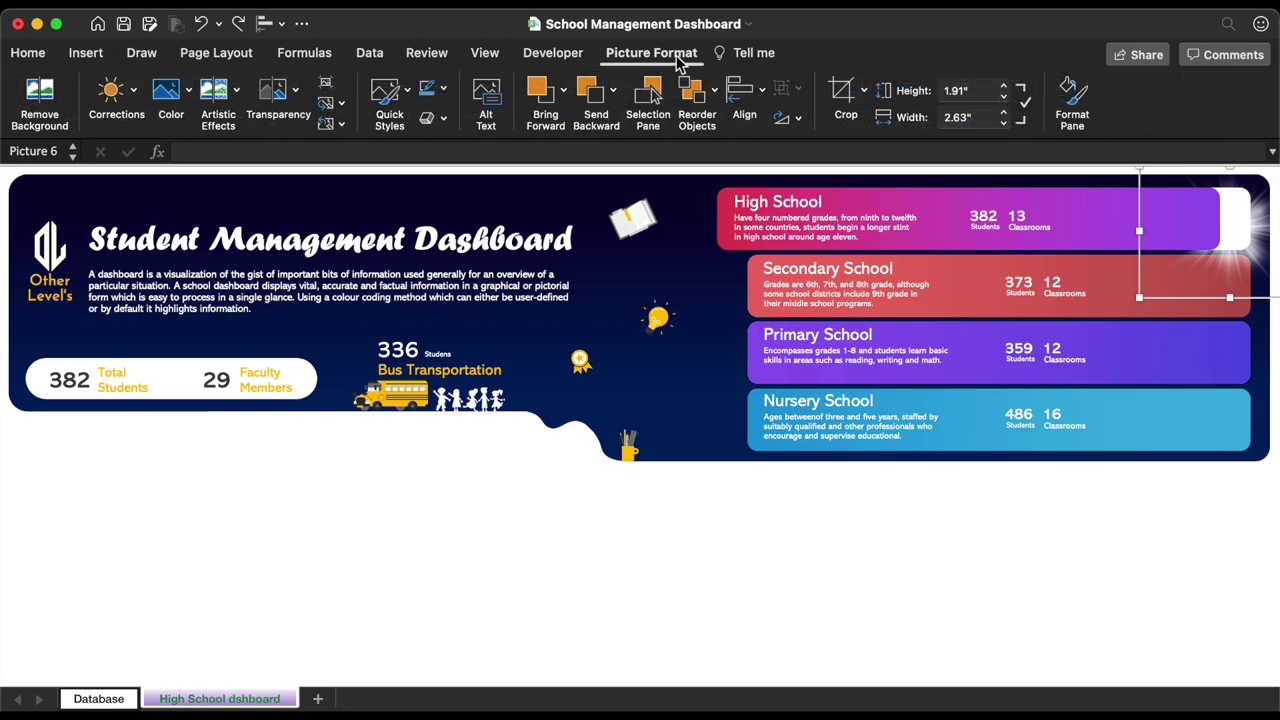
{"action": "left_click", "coordinate": [842, 92]}
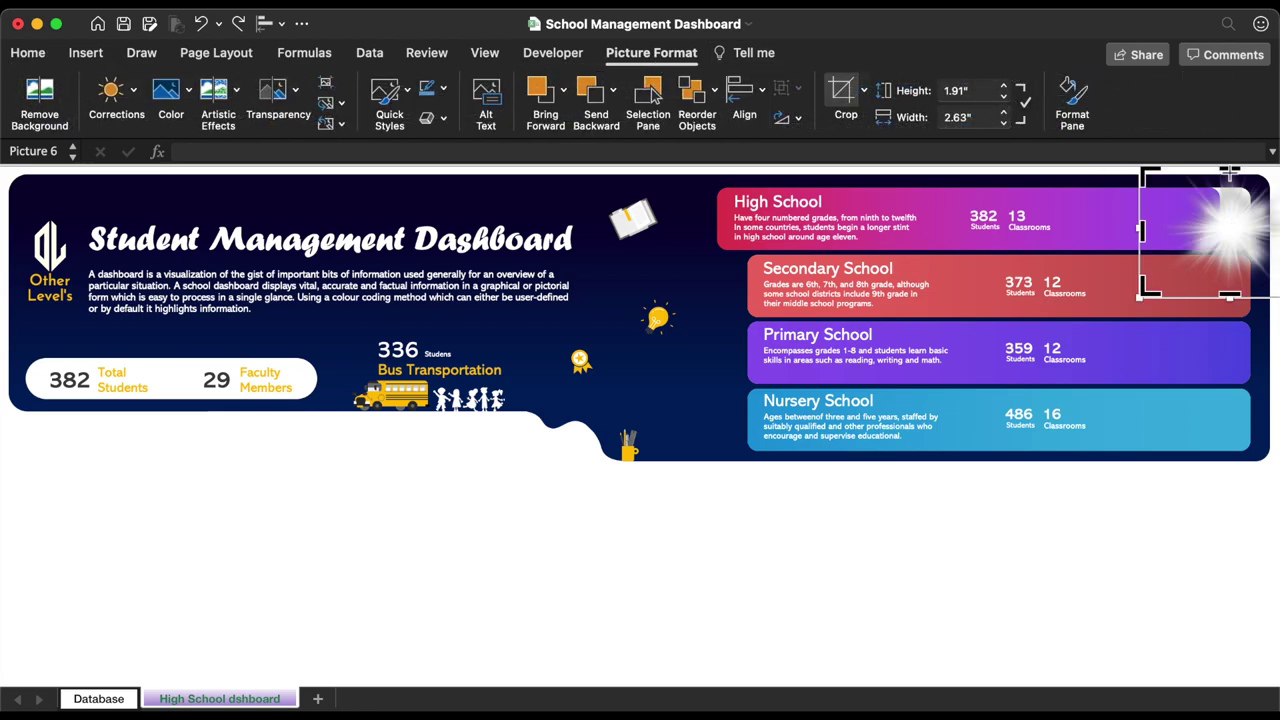
{"action": "left_click_drag", "start_coordinate": [1229, 173], "coordinate": [1229, 186]}
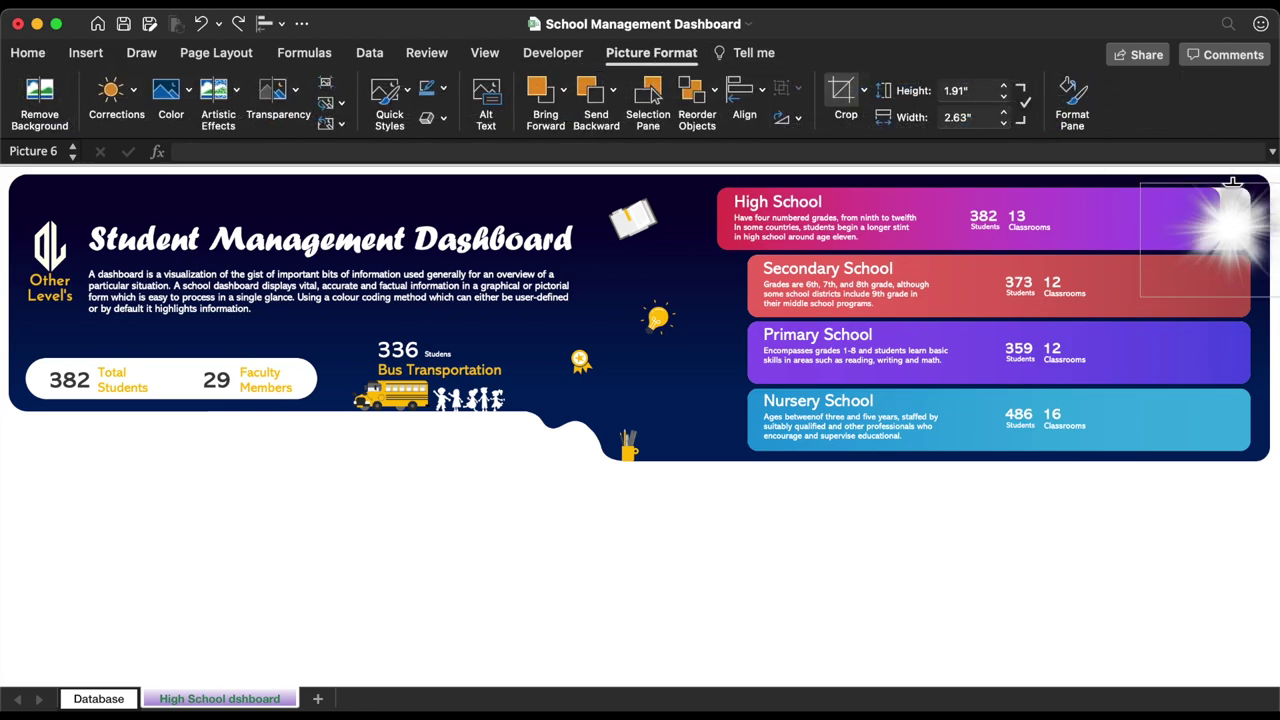
{"action": "left_click", "coordinate": [1176, 535]}
{"action": "left_click", "coordinate": [1243, 240]}
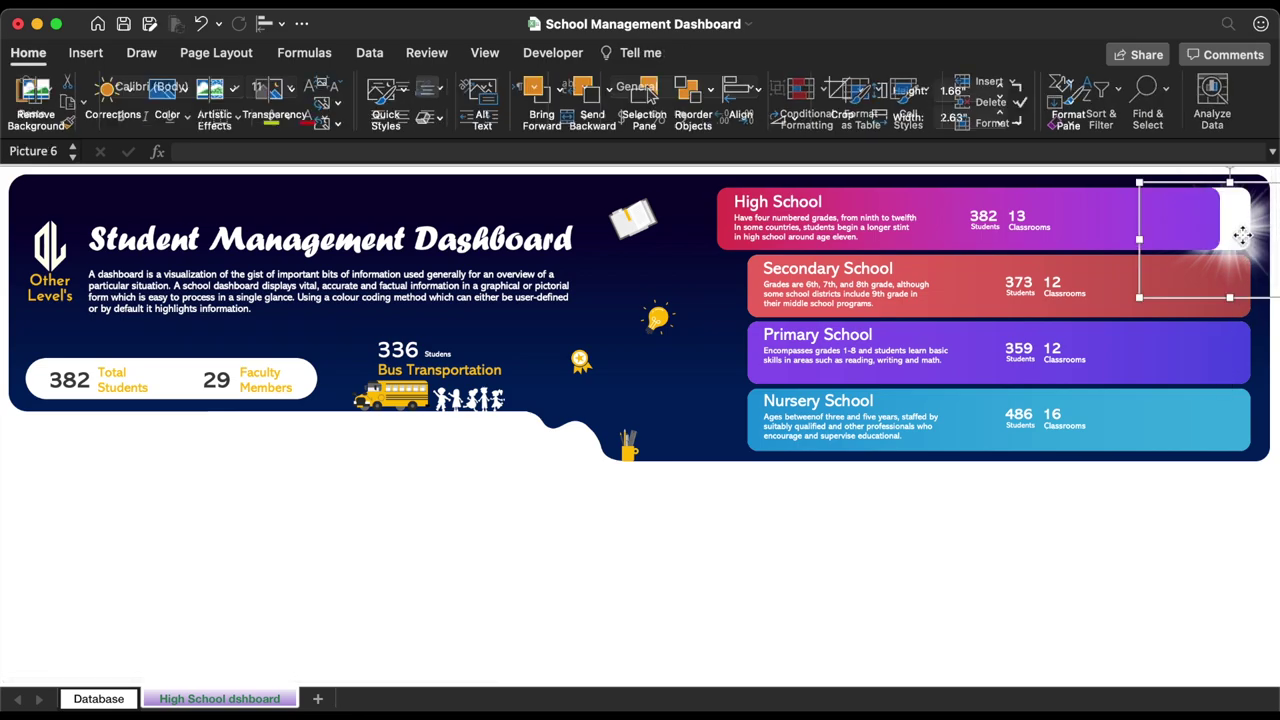
{"action": "key", "text": "Up"}
{"action": "key", "text": "Up"}
{"action": "key", "text": "Up"}
{"action": "key", "text": "Up"}
{"action": "key", "text": "Up"}
{"action": "key", "text": "Up"}
{"action": "key", "text": "Up"}
{"action": "key", "text": "Up"}
{"action": "key", "text": "Up"}
{"action": "key", "text": "Up"}
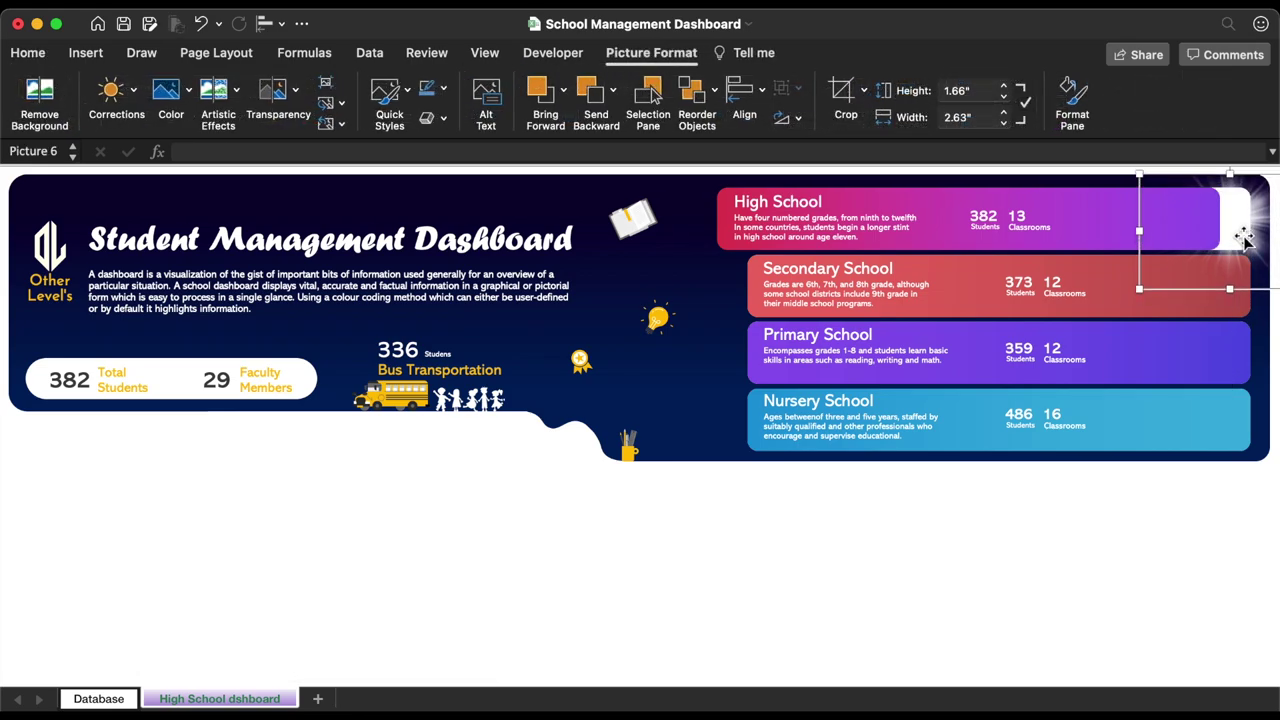
{"action": "key", "text": "Up"}
{"action": "key", "text": "Up"}
{"action": "key", "text": "Up"}
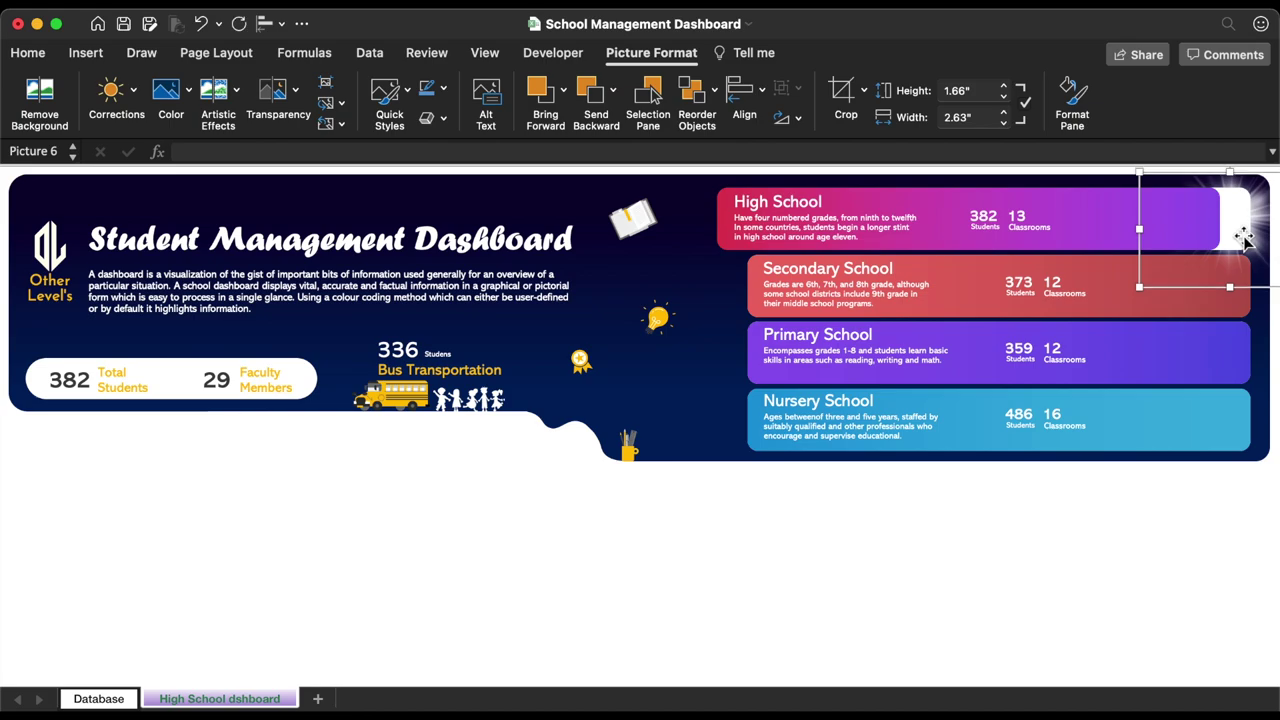
{"action": "left_click", "coordinate": [1056, 490]}
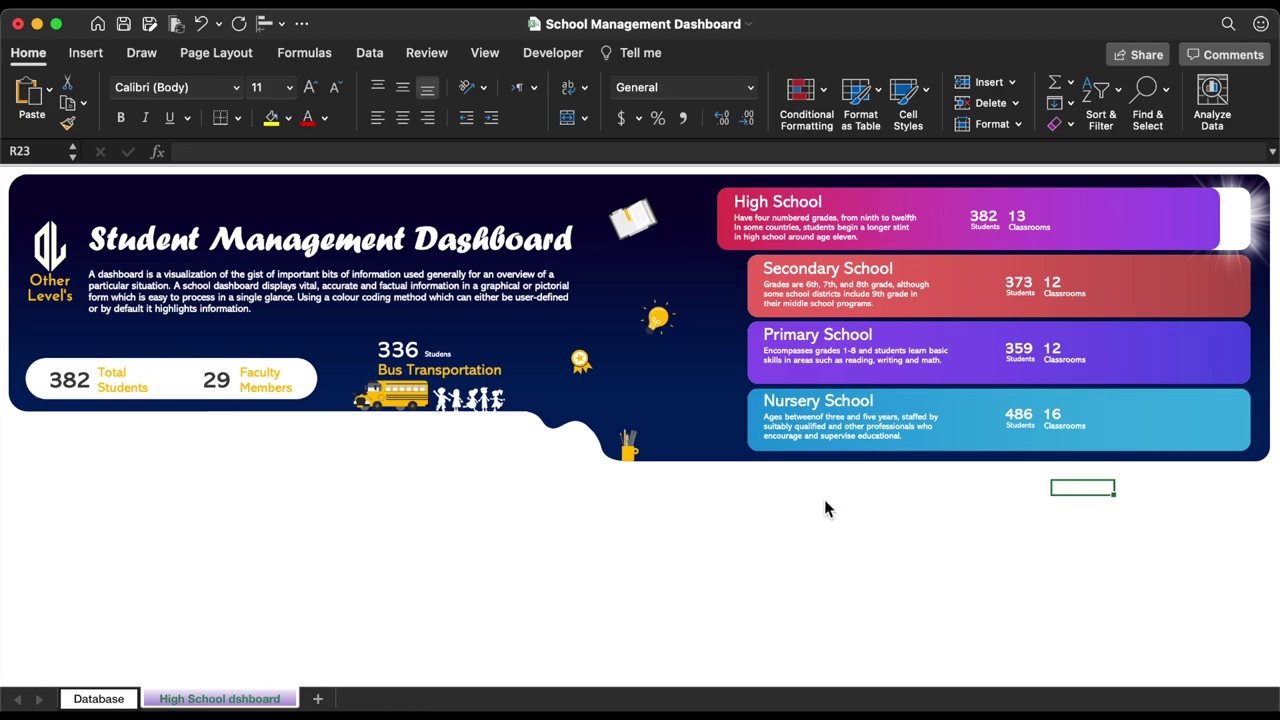
Search Online Pictures for 'Kids png'
{"action": "left_click", "coordinate": [86, 53]}
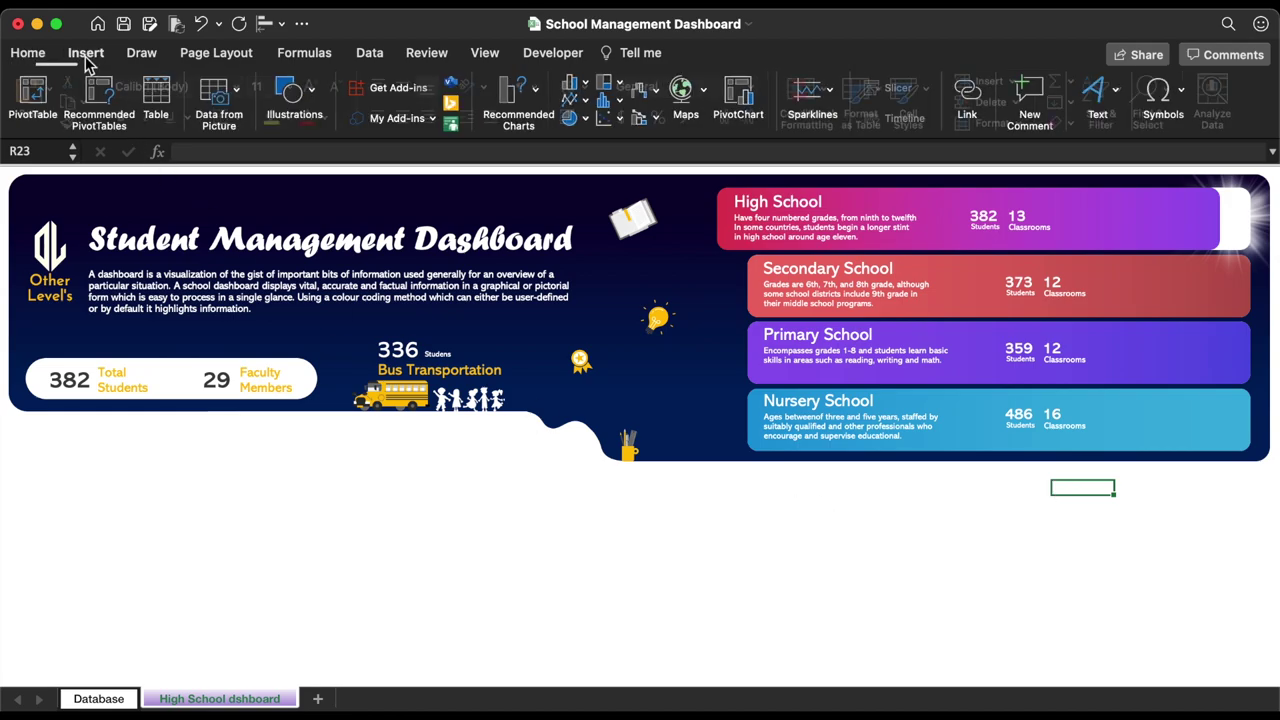
{"action": "left_click", "coordinate": [295, 92]}
{"action": "left_click", "coordinate": [175, 152]}
{"action": "left_click", "coordinate": [243, 248]}
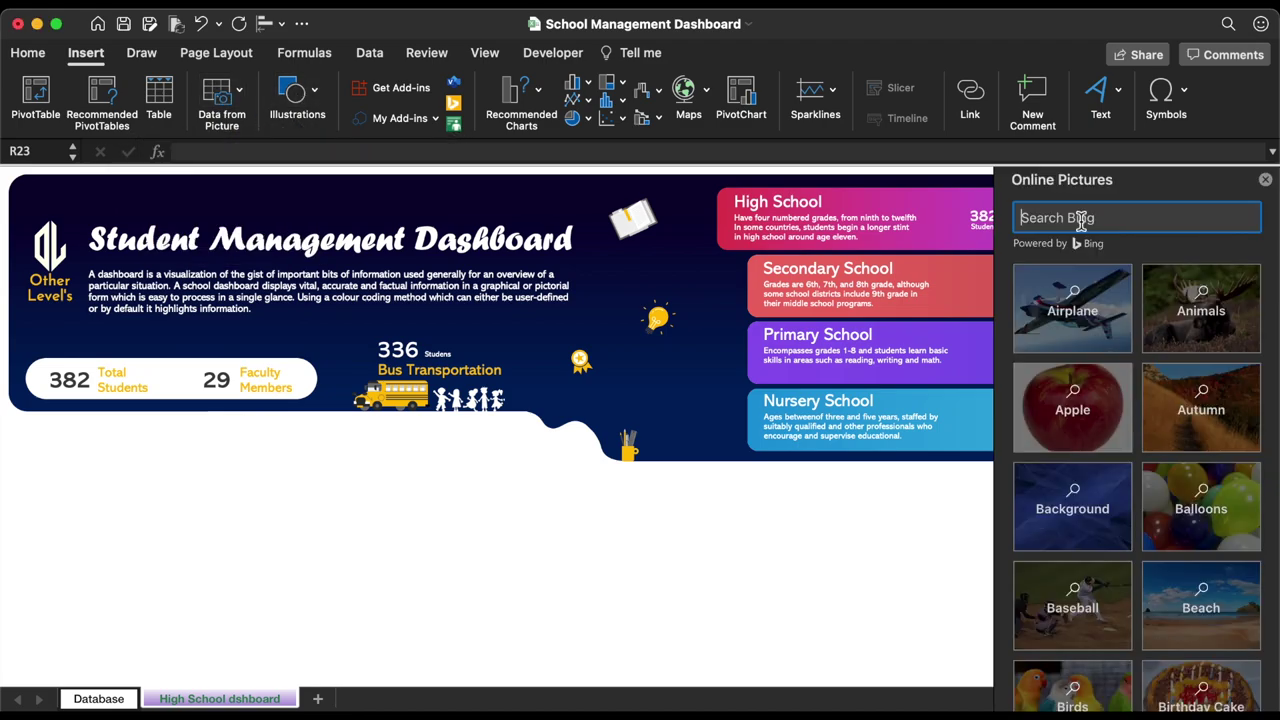
{"action": "type", "text": "kids"}
{"action": "key", "text": "Down"}
{"action": "key", "text": "Return"}
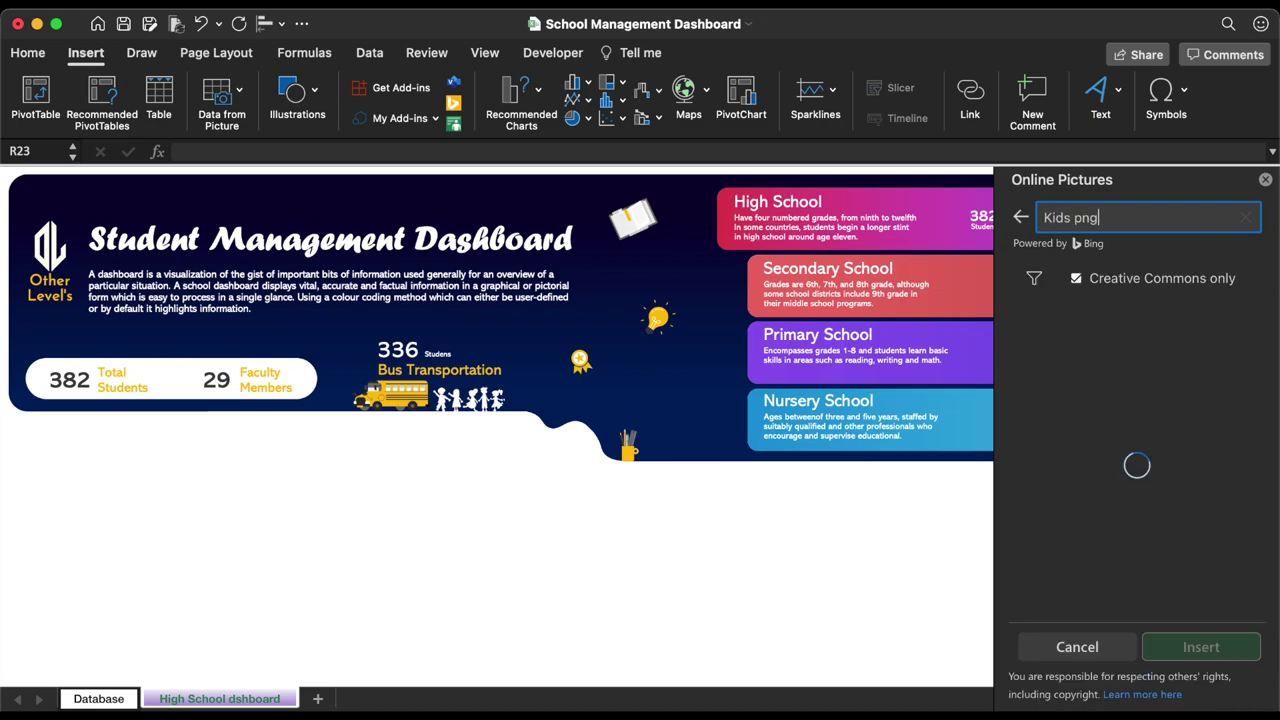
Insert the smiling girl photo and the cartoon children strip from the results
{"action": "scroll", "coordinate": [1150, 422], "scroll_direction": "down", "scroll_amount": 5}
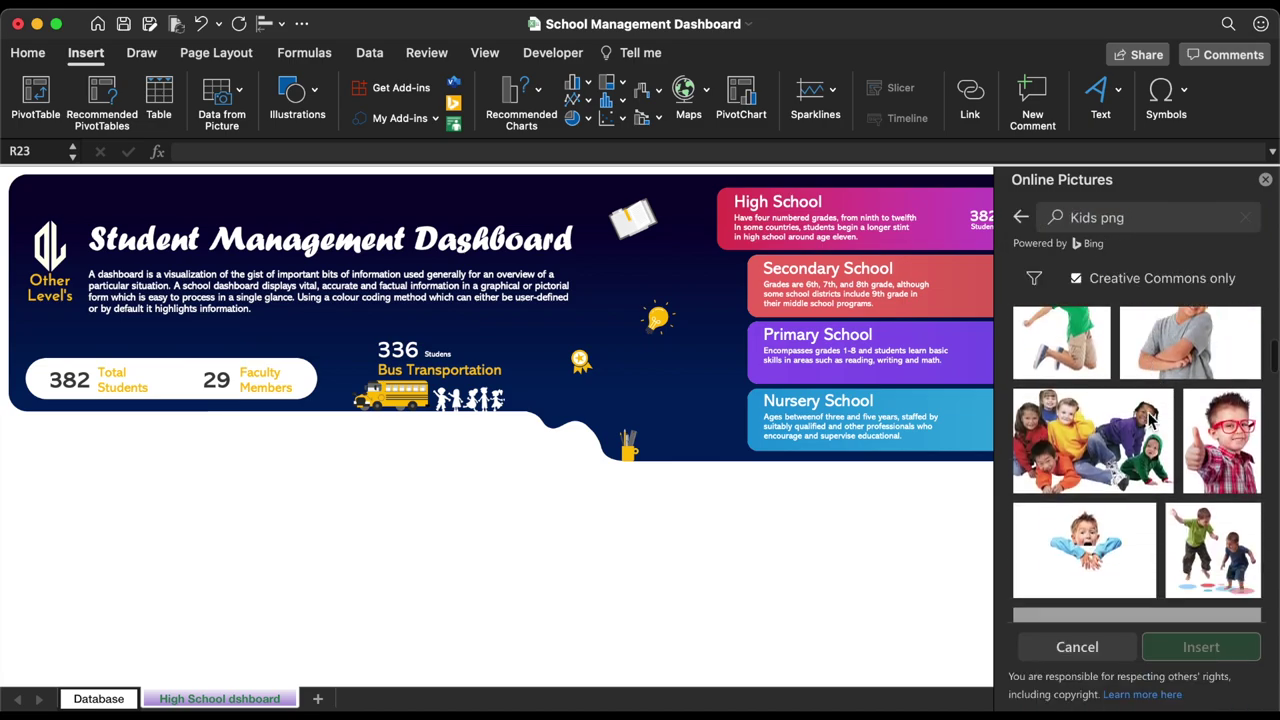
{"action": "scroll", "coordinate": [1150, 422], "scroll_direction": "down", "scroll_amount": 10}
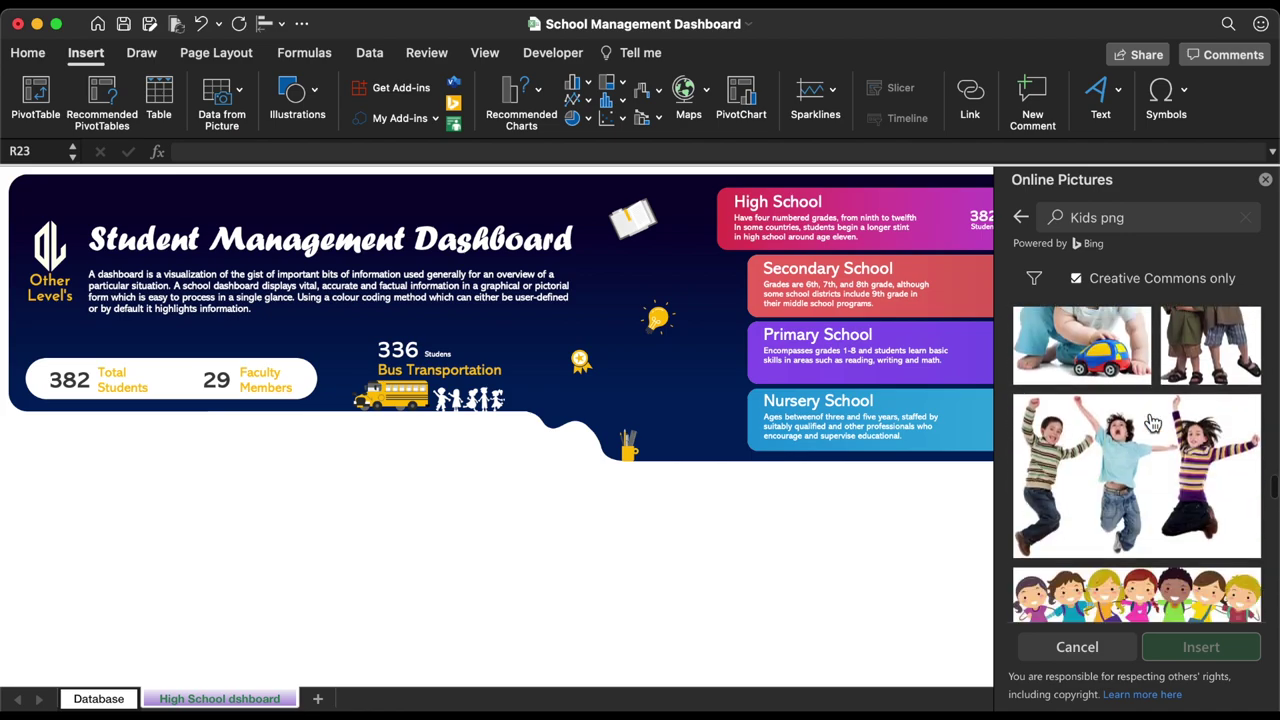
{"action": "scroll", "coordinate": [1152, 424], "scroll_direction": "down", "scroll_amount": 8}
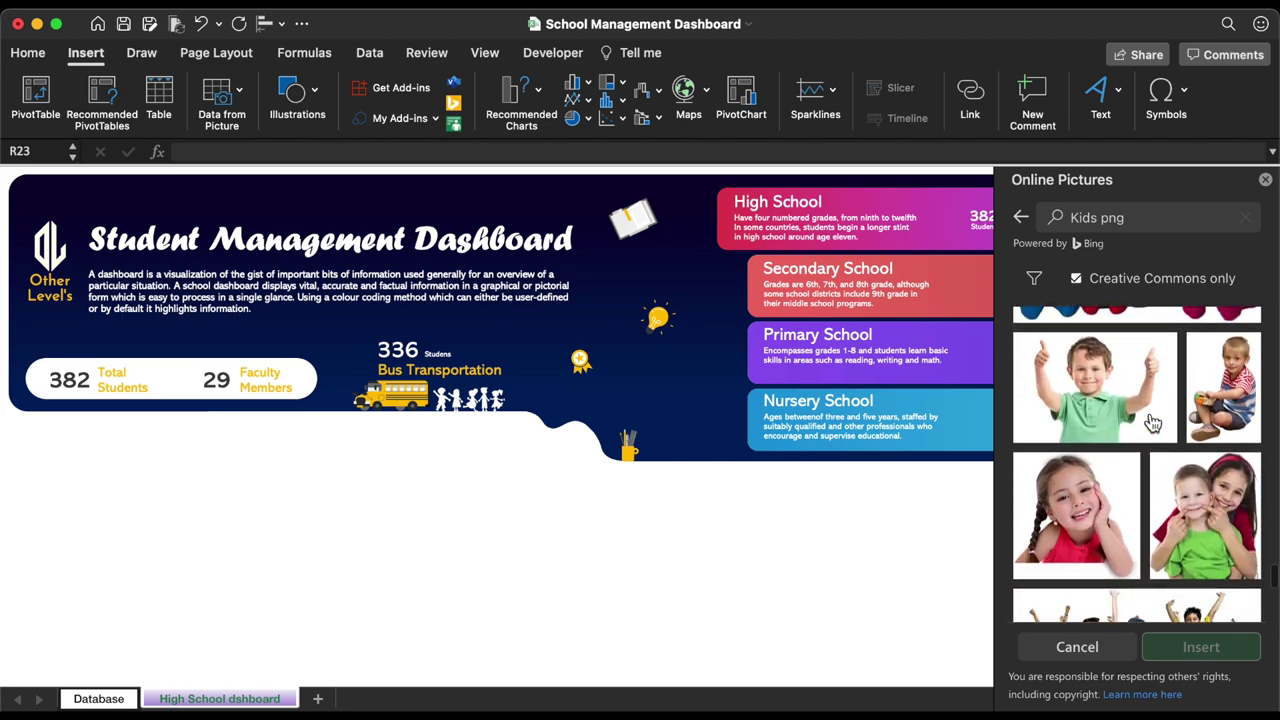
{"action": "scroll", "coordinate": [1152, 424], "scroll_direction": "down", "scroll_amount": 3}
{"action": "left_click", "coordinate": [1085, 380]}
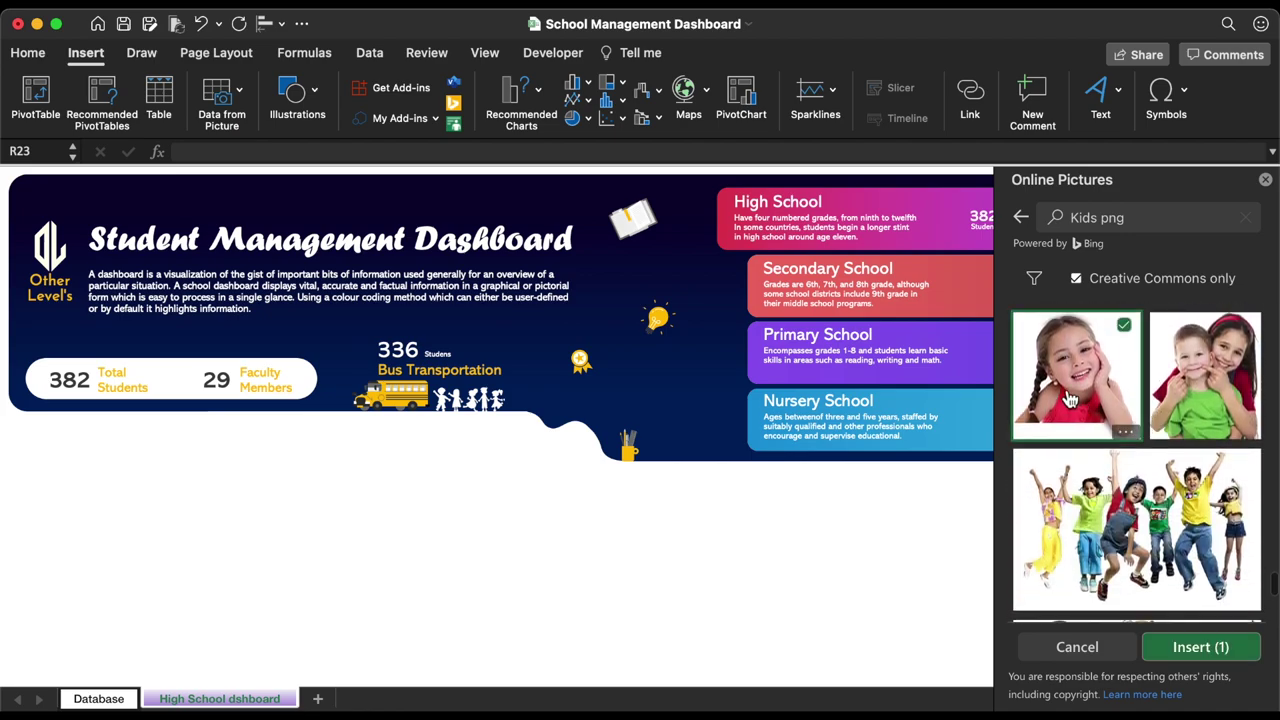
{"action": "scroll", "coordinate": [1107, 530], "scroll_direction": "down", "scroll_amount": 3}
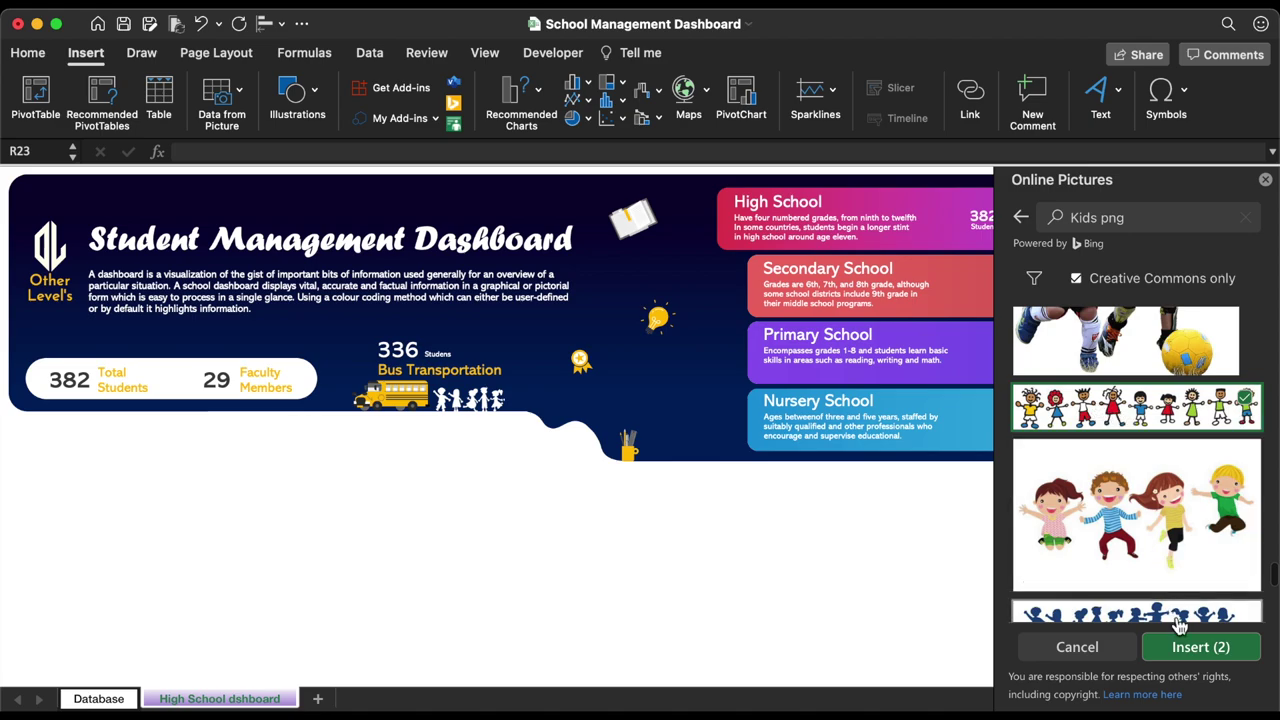
{"action": "left_click", "coordinate": [1190, 650]}
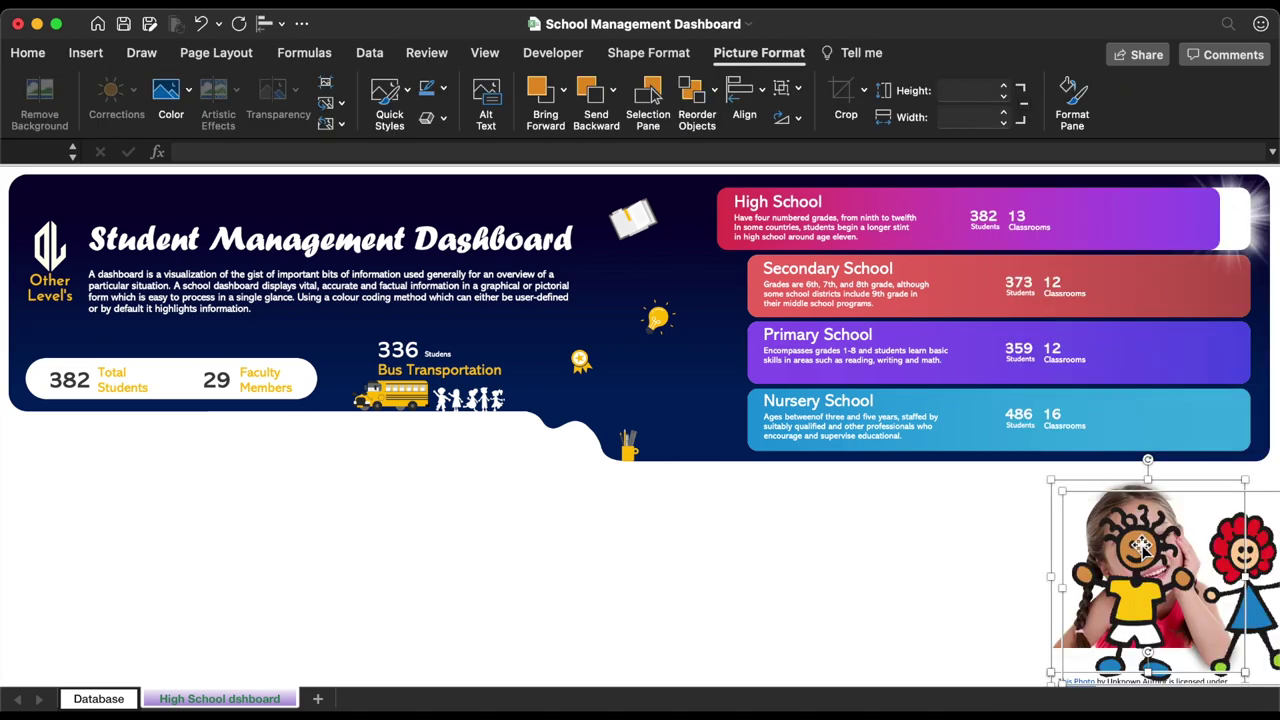
Shrink the cartoon kids strip and place it on the Nursery School card
{"action": "left_click_drag", "start_coordinate": [1141, 545], "coordinate": [933, 471]}
{"action": "left_click_drag", "start_coordinate": [854, 526], "coordinate": [762, 505]}
{"action": "left_click_drag", "start_coordinate": [1030, 435], "coordinate": [1144, 446]}
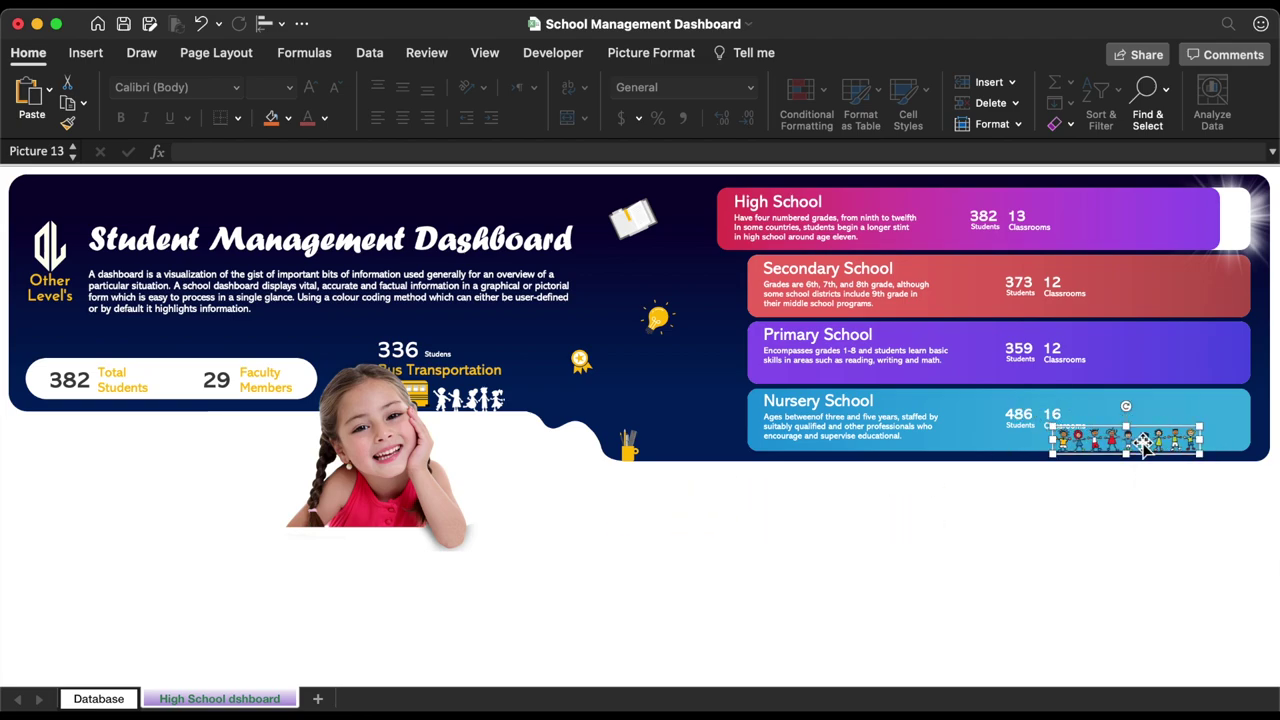
Shrink the girl photo to about 1.07 inches and place it on the Nursery School card
{"action": "left_click_drag", "start_coordinate": [410, 438], "coordinate": [1168, 556]}
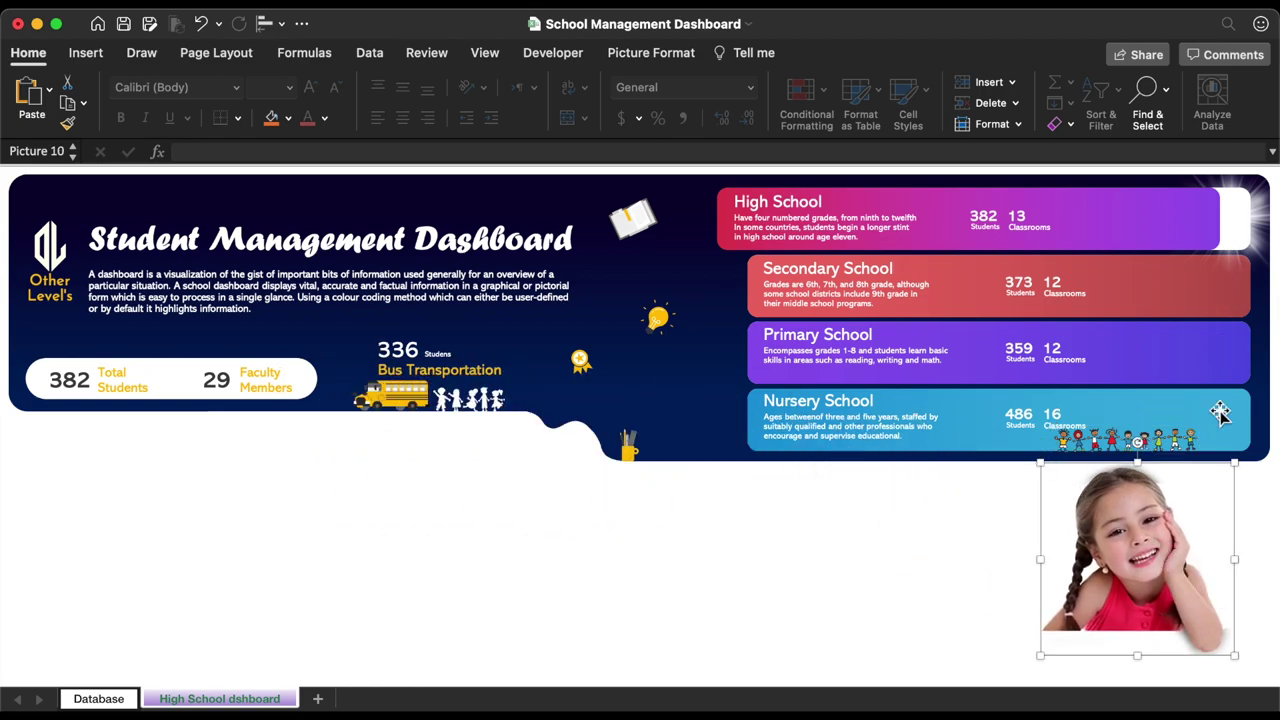
{"action": "left_click_drag", "start_coordinate": [1041, 464], "coordinate": [1135, 537]}
{"action": "left_click_drag", "start_coordinate": [1180, 630], "coordinate": [1190, 446]}
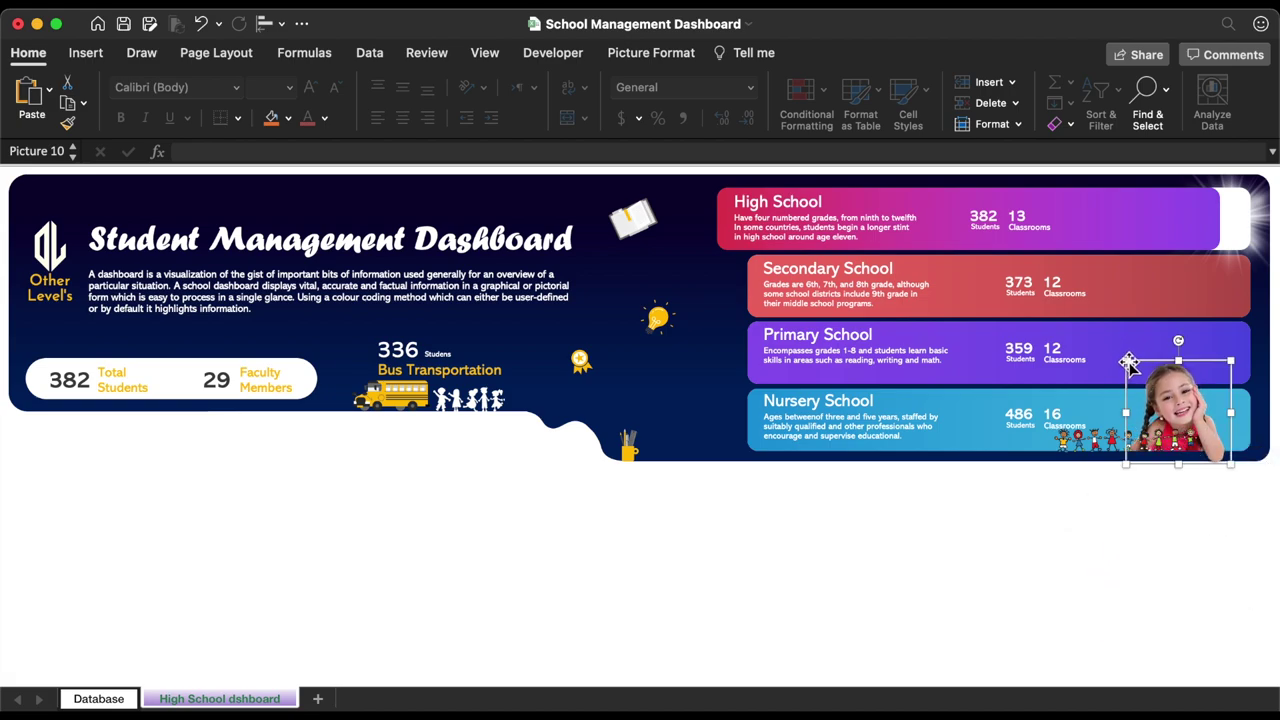
{"action": "left_click_drag", "start_coordinate": [1128, 362], "coordinate": [1160, 392]}
Narrow the cartoon kids strip and shift it slightly right
{"action": "left_click", "coordinate": [1120, 440]}
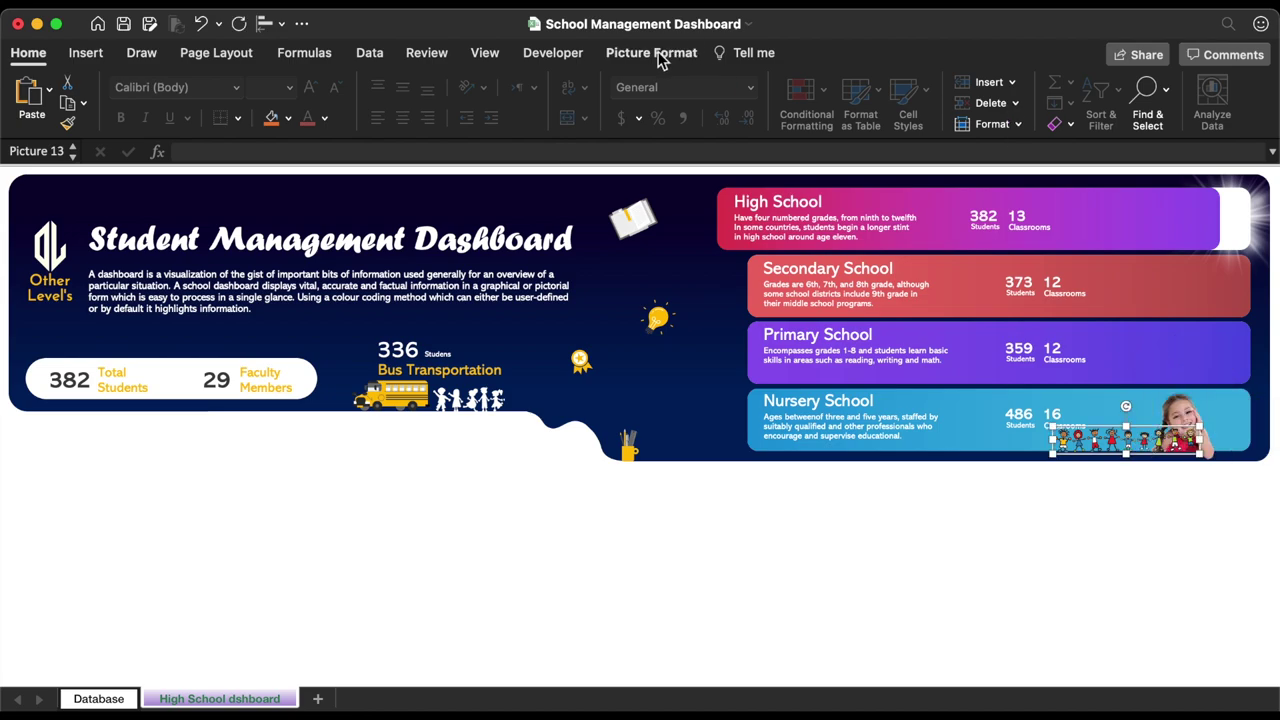
{"action": "left_click", "coordinate": [651, 52]}
{"action": "left_click_drag", "start_coordinate": [1210, 440], "coordinate": [1088, 438]}
{"action": "left_click", "coordinate": [1111, 506]}
{"action": "left_click", "coordinate": [1083, 516]}
{"action": "left_click", "coordinate": [1110, 440]}
{"action": "left_click", "coordinate": [1108, 525]}
Open the Stock Images collection from Insert > Pictures
{"action": "left_click", "coordinate": [86, 53]}
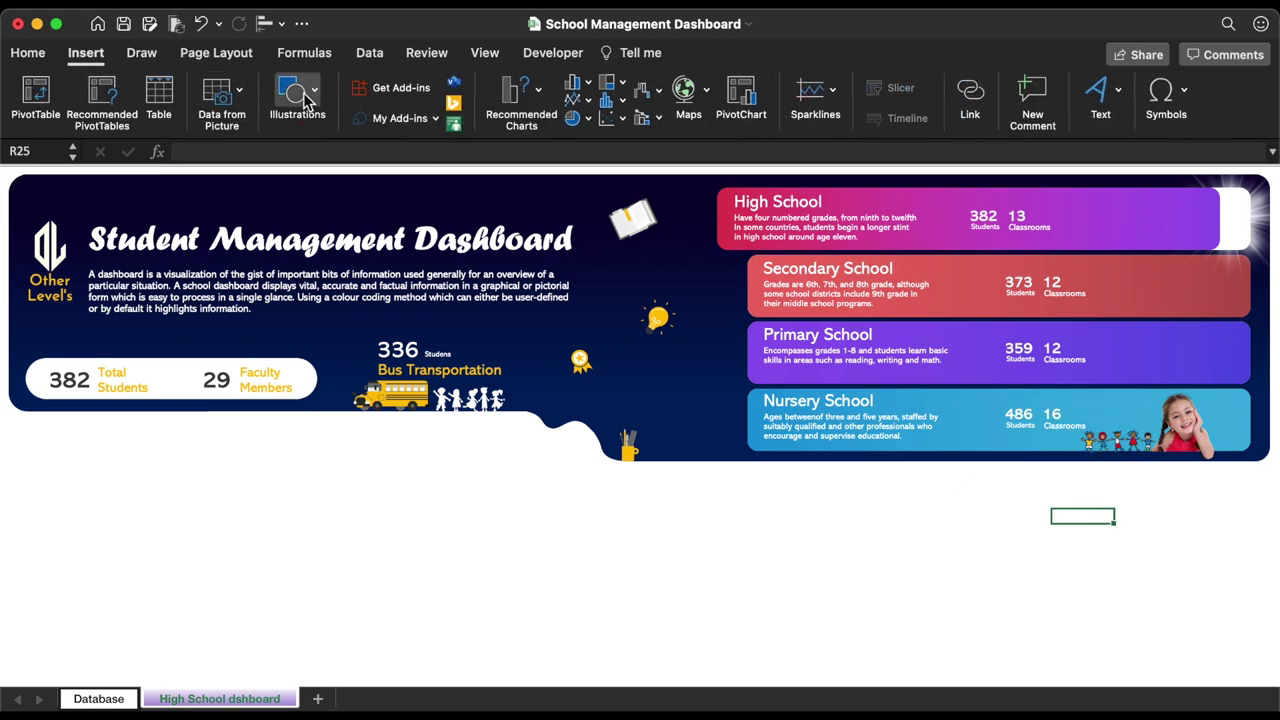
{"action": "left_click", "coordinate": [297, 100]}
{"action": "left_click", "coordinate": [177, 143]}
{"action": "left_click", "coordinate": [200, 226]}
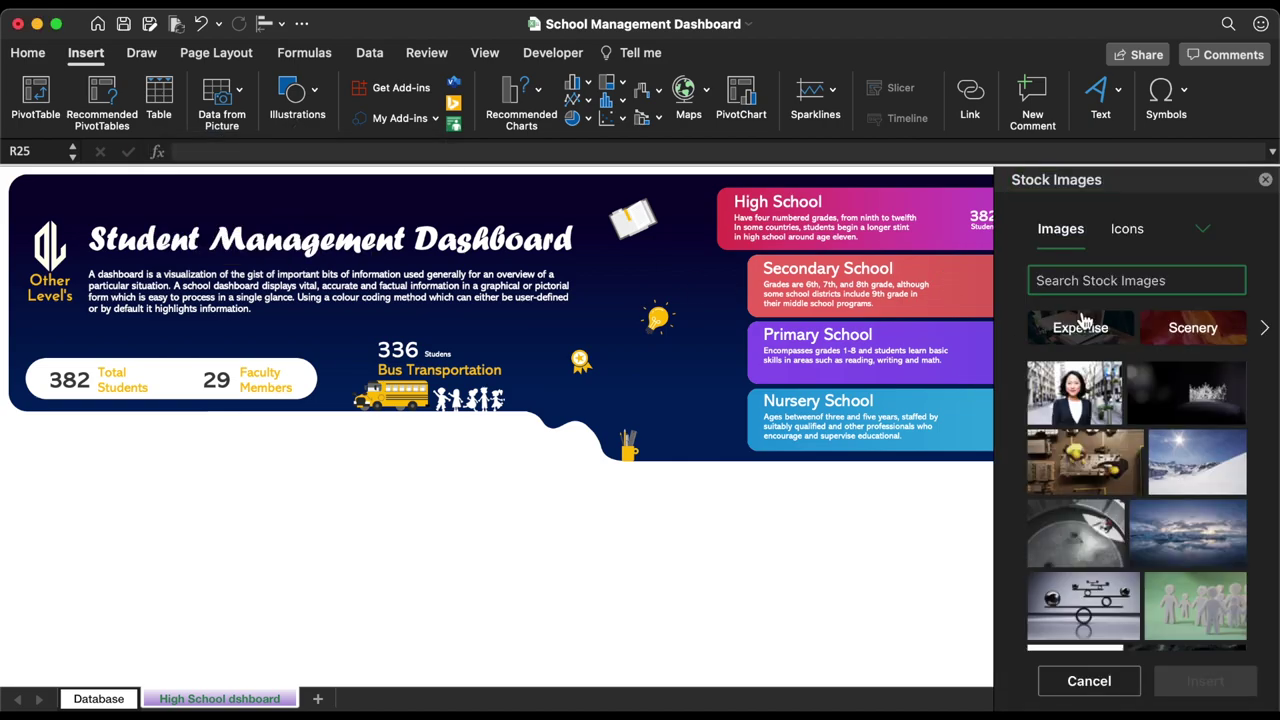
Insert the cloud-and-sun graphic from a stock Illustrations search for 'cloud'
{"action": "left_click", "coordinate": [1208, 231]}
{"action": "left_click", "coordinate": [1147, 341]}
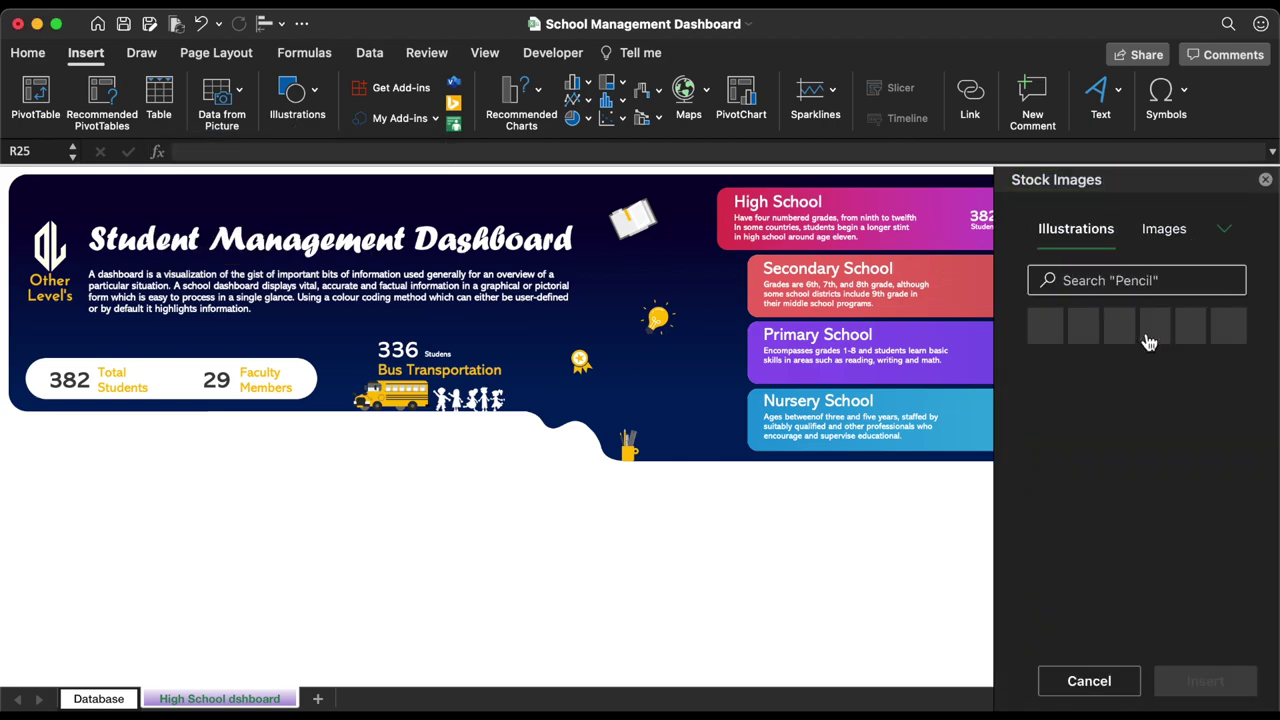
{"action": "left_click", "coordinate": [1100, 279]}
{"action": "type", "text": "cloud"}
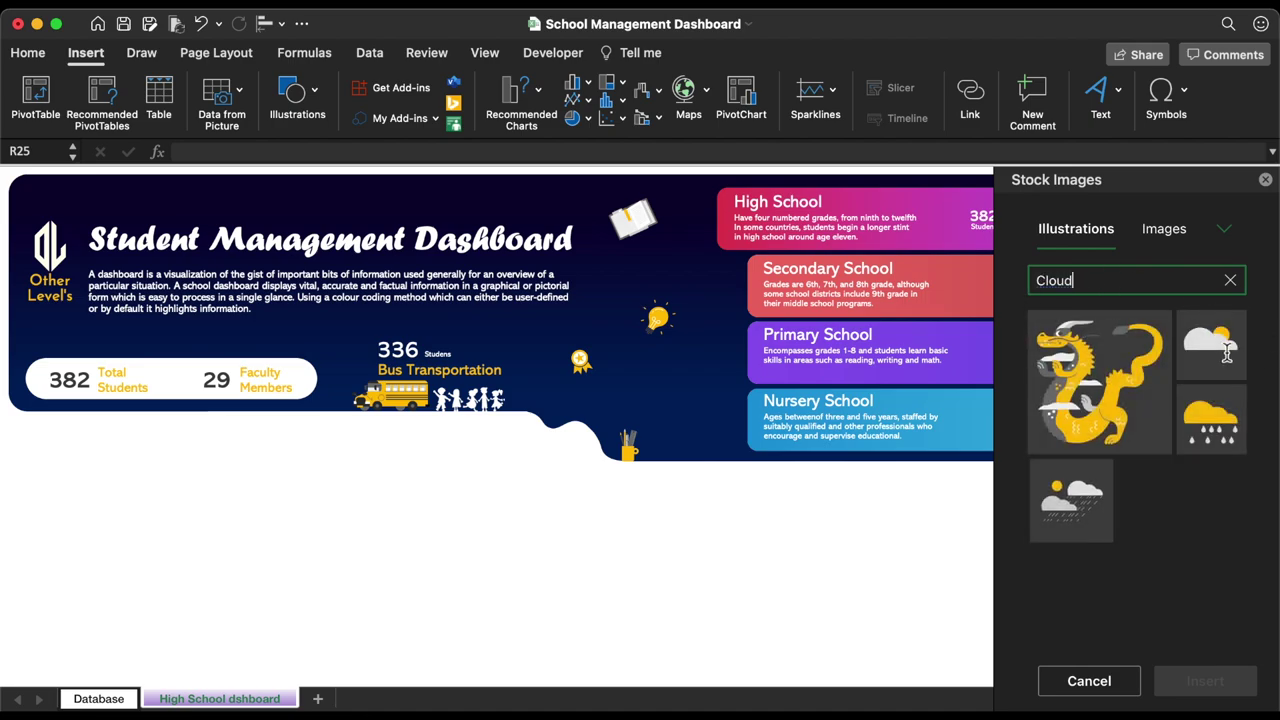
{"action": "left_click", "coordinate": [1210, 342]}
{"action": "left_click", "coordinate": [1192, 688]}
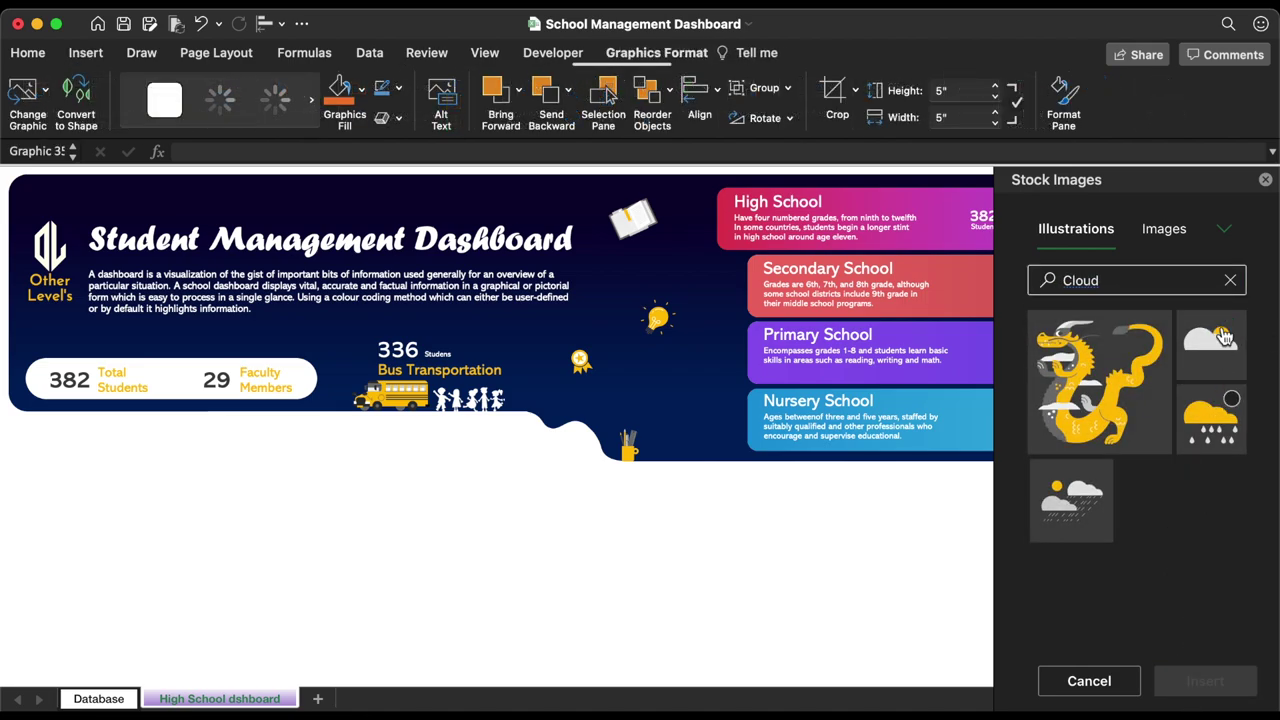
Shrink the cloud graphic and move it onto the Nursery School card
{"action": "scroll", "coordinate": [820, 593], "scroll_direction": "right", "scroll_amount": 5}
{"action": "scroll", "coordinate": [820, 593], "scroll_direction": "right", "scroll_amount": 5}
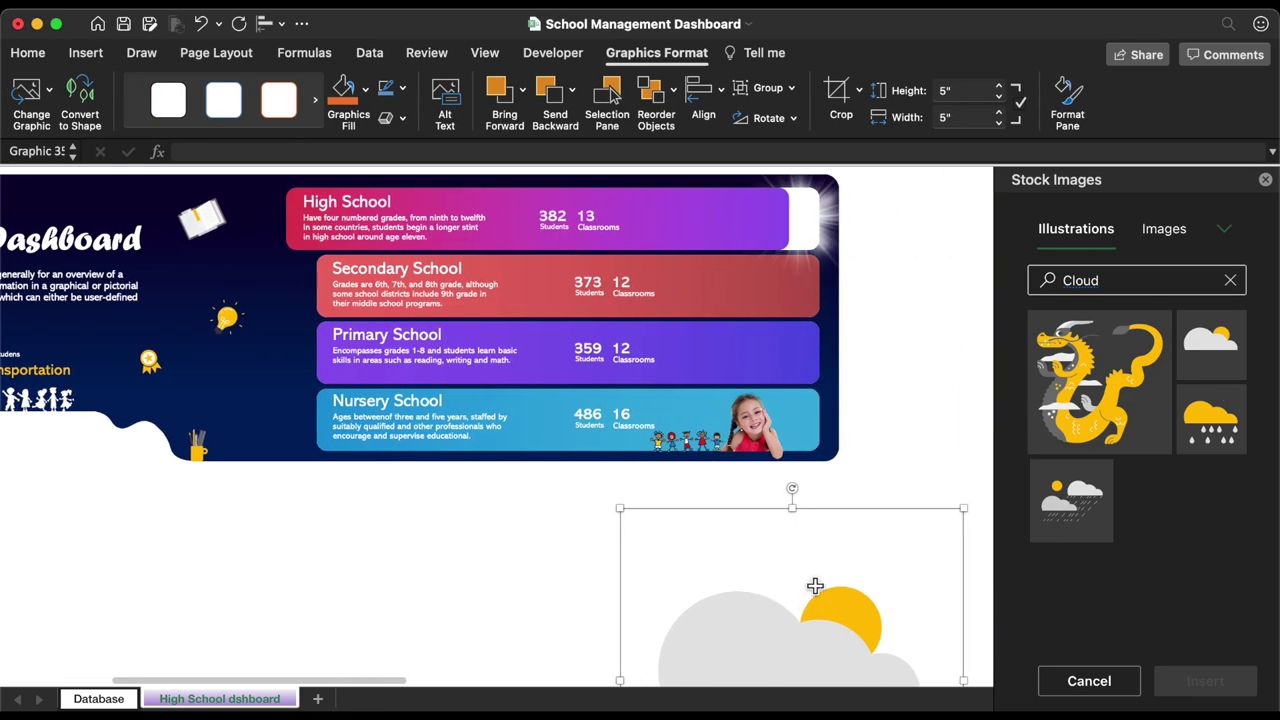
{"action": "left_click_drag", "start_coordinate": [806, 620], "coordinate": [593, 380]}
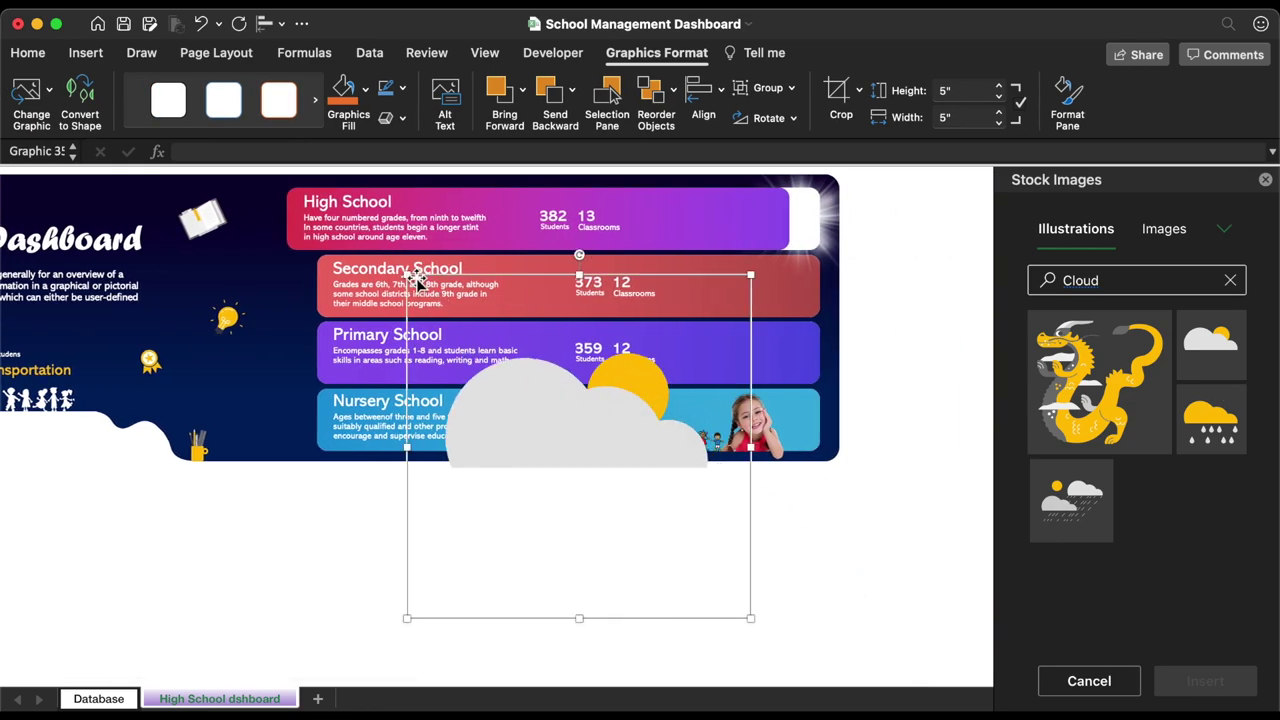
{"action": "left_click_drag", "start_coordinate": [407, 275], "coordinate": [598, 466]}
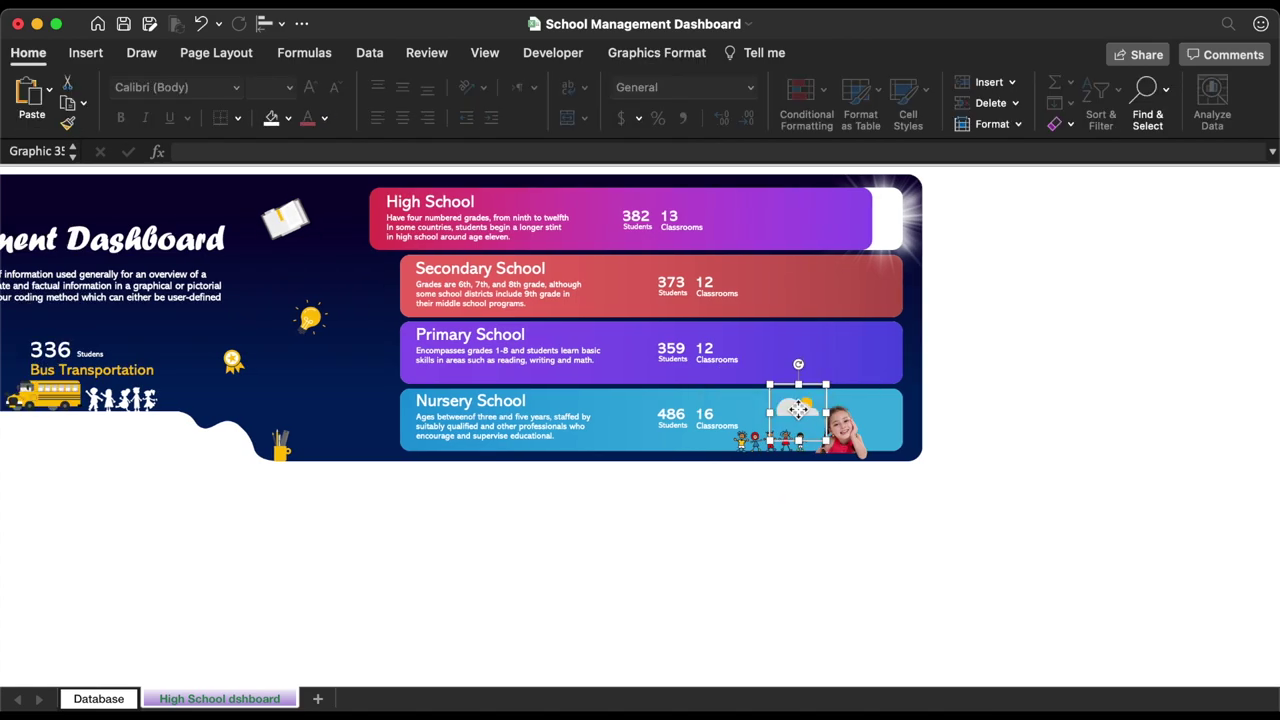
{"action": "left_click_drag", "start_coordinate": [798, 408], "coordinate": [764, 417]}
Shift the cartoon kids strip slightly right
{"action": "left_click", "coordinate": [753, 448]}
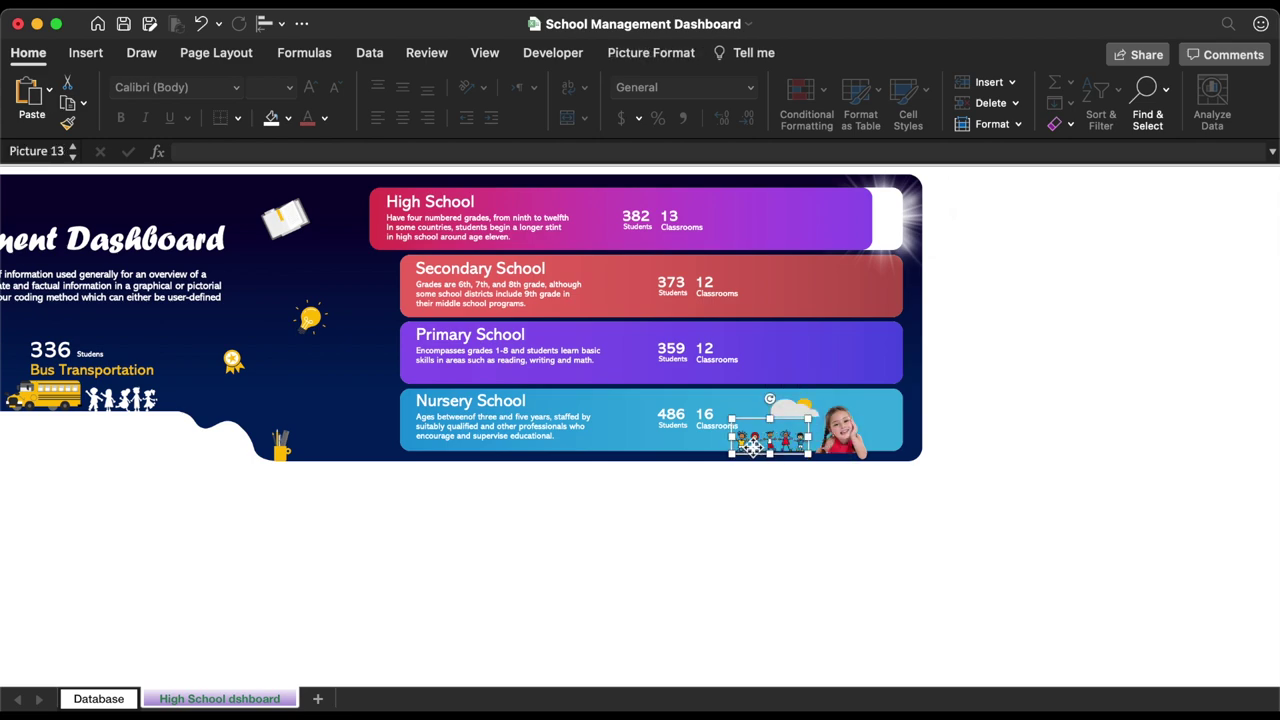
{"action": "left_click_drag", "start_coordinate": [755, 450], "coordinate": [762, 450]}
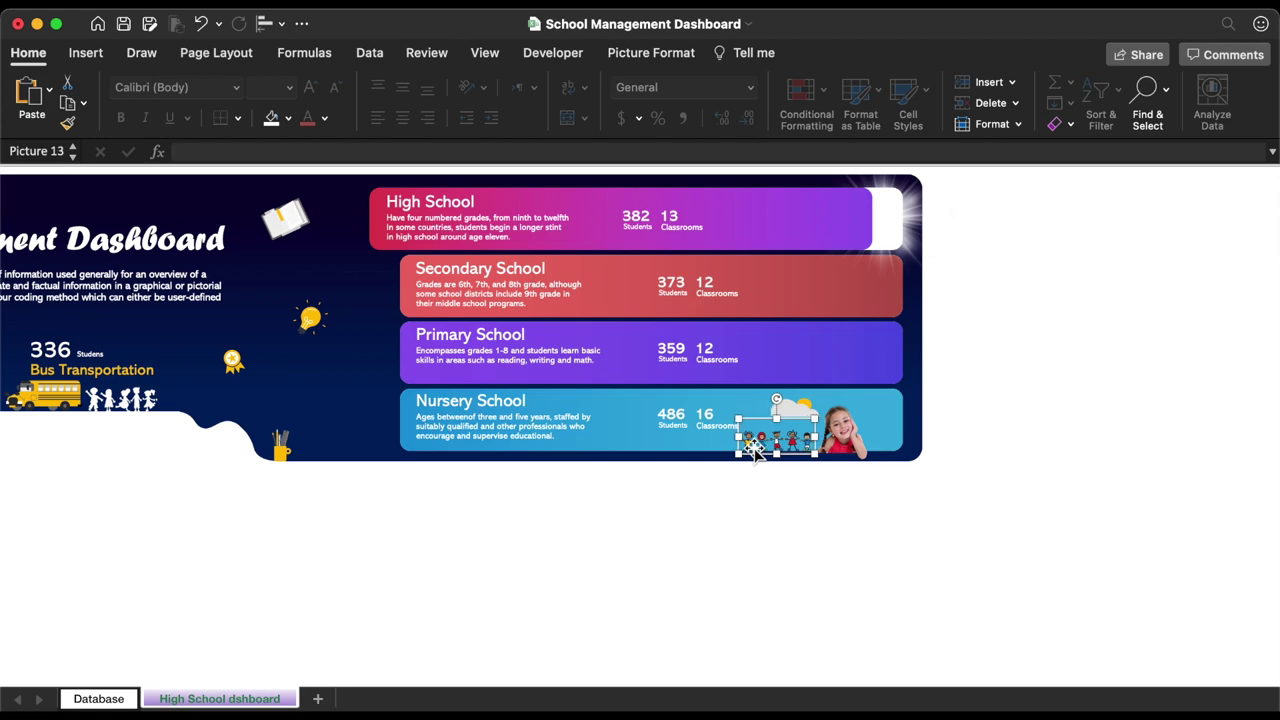
{"action": "left_click", "coordinate": [775, 489]}
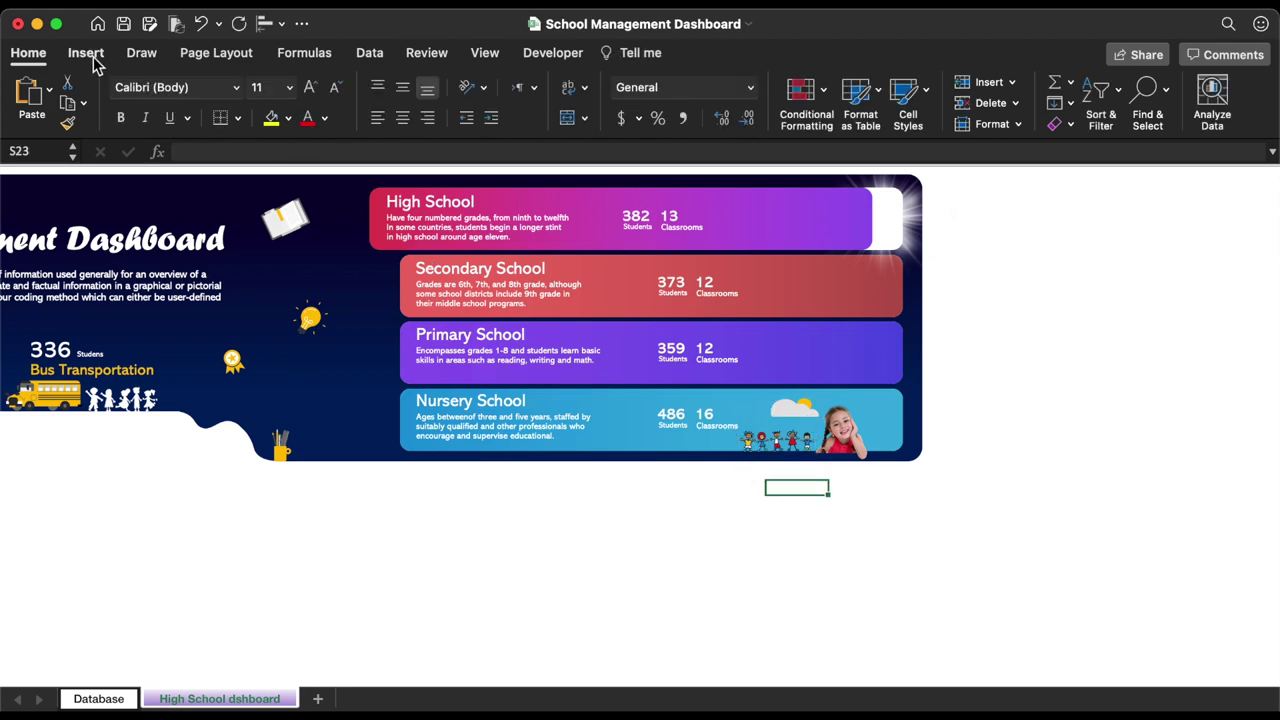
Run an Online Pictures search for 'Kids PNG'
{"action": "left_click", "coordinate": [88, 54]}
{"action": "left_click", "coordinate": [297, 95]}
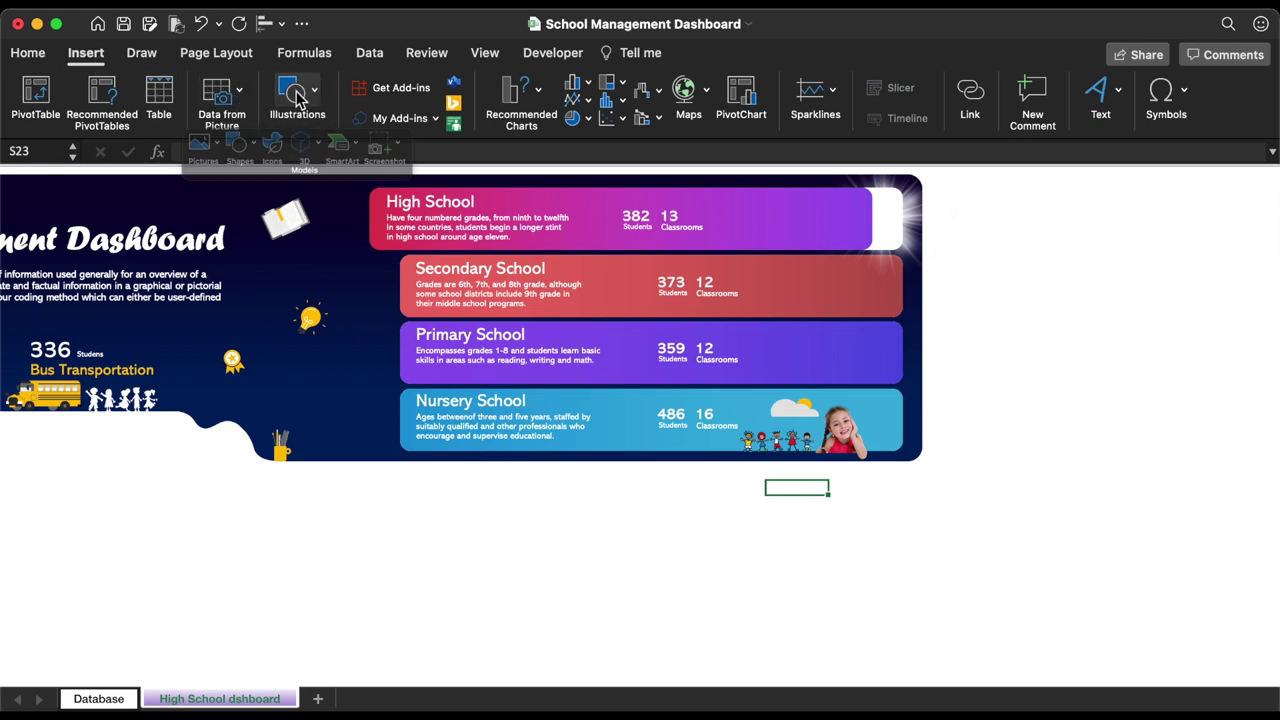
{"action": "left_click", "coordinate": [170, 150]}
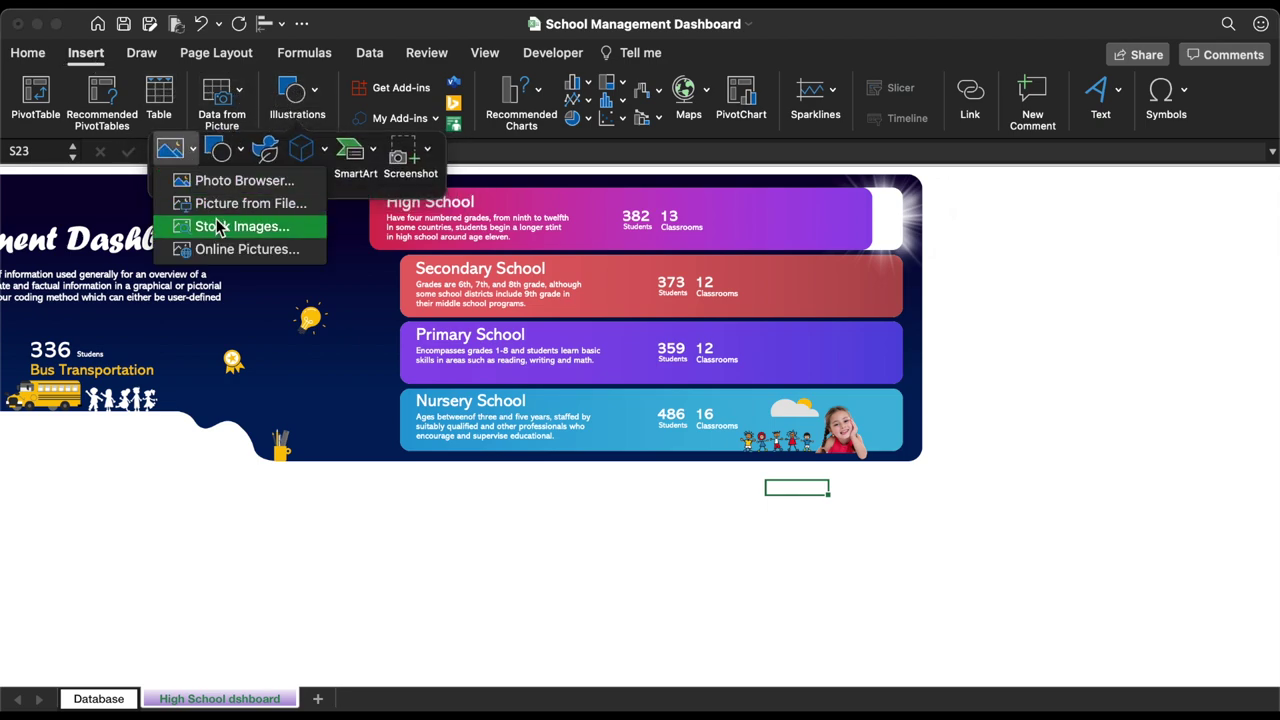
{"action": "left_click", "coordinate": [234, 250]}
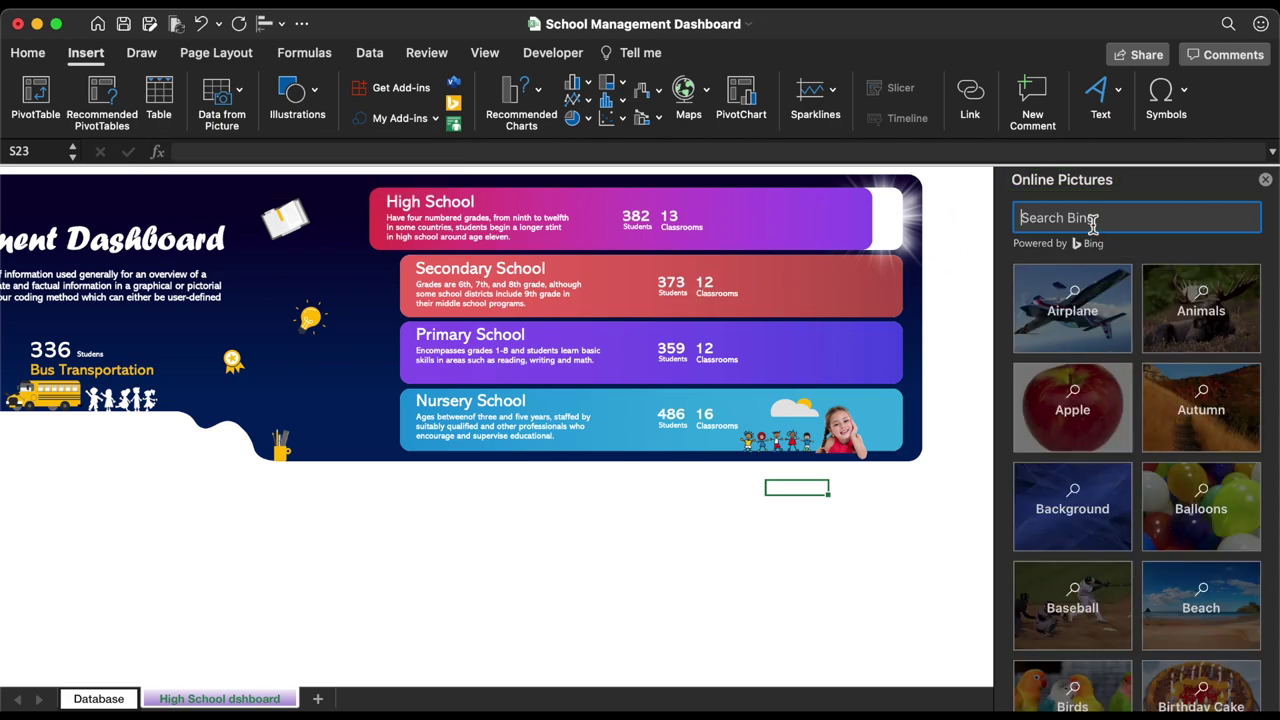
{"action": "type", "text": "p"}
{"action": "key", "text": "Return"}
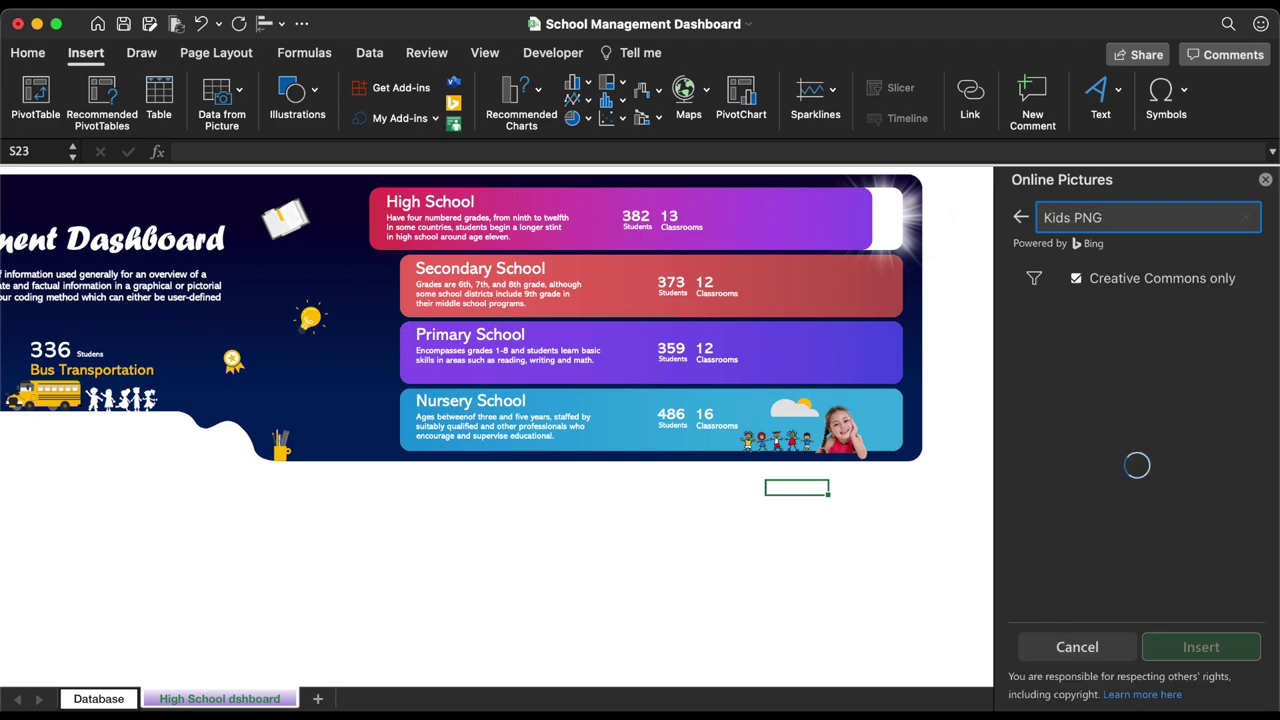
Insert the photo of children reading books
{"action": "scroll", "coordinate": [1150, 372], "scroll_direction": "down", "scroll_amount": 5}
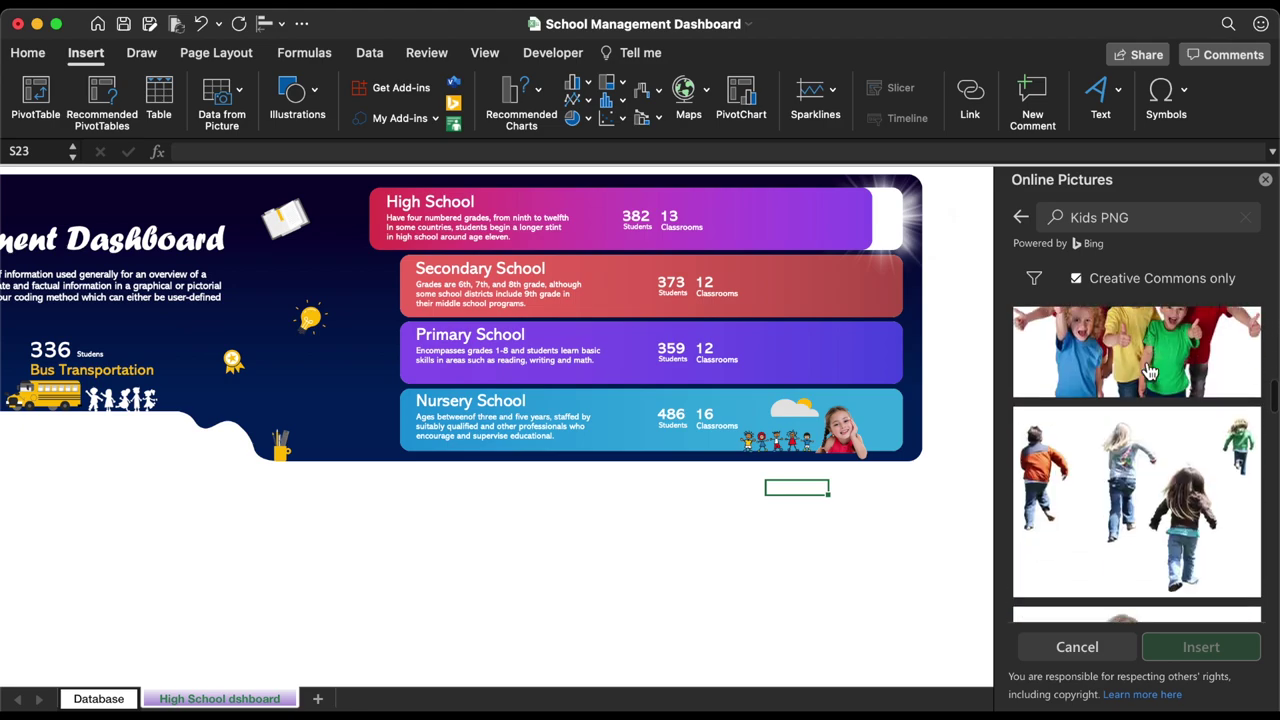
{"action": "scroll", "coordinate": [1150, 372], "scroll_direction": "down", "scroll_amount": 10}
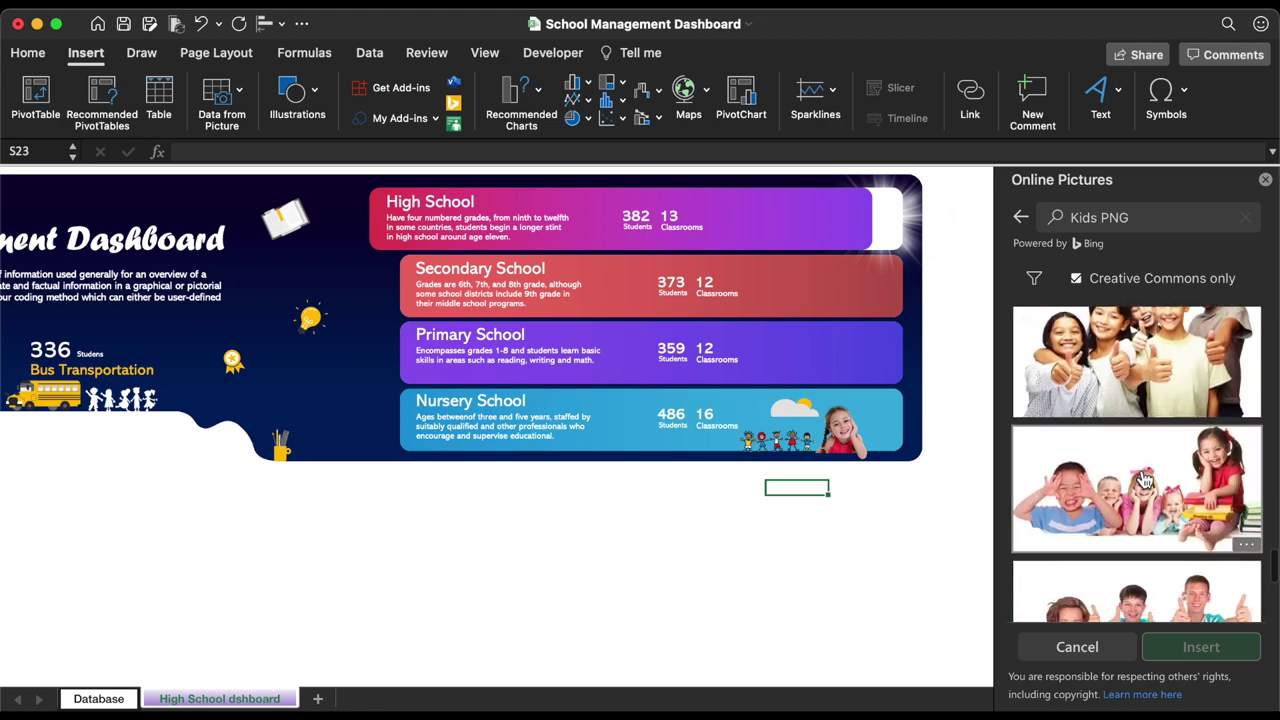
{"action": "scroll", "coordinate": [1145, 480], "scroll_direction": "down", "scroll_amount": 10}
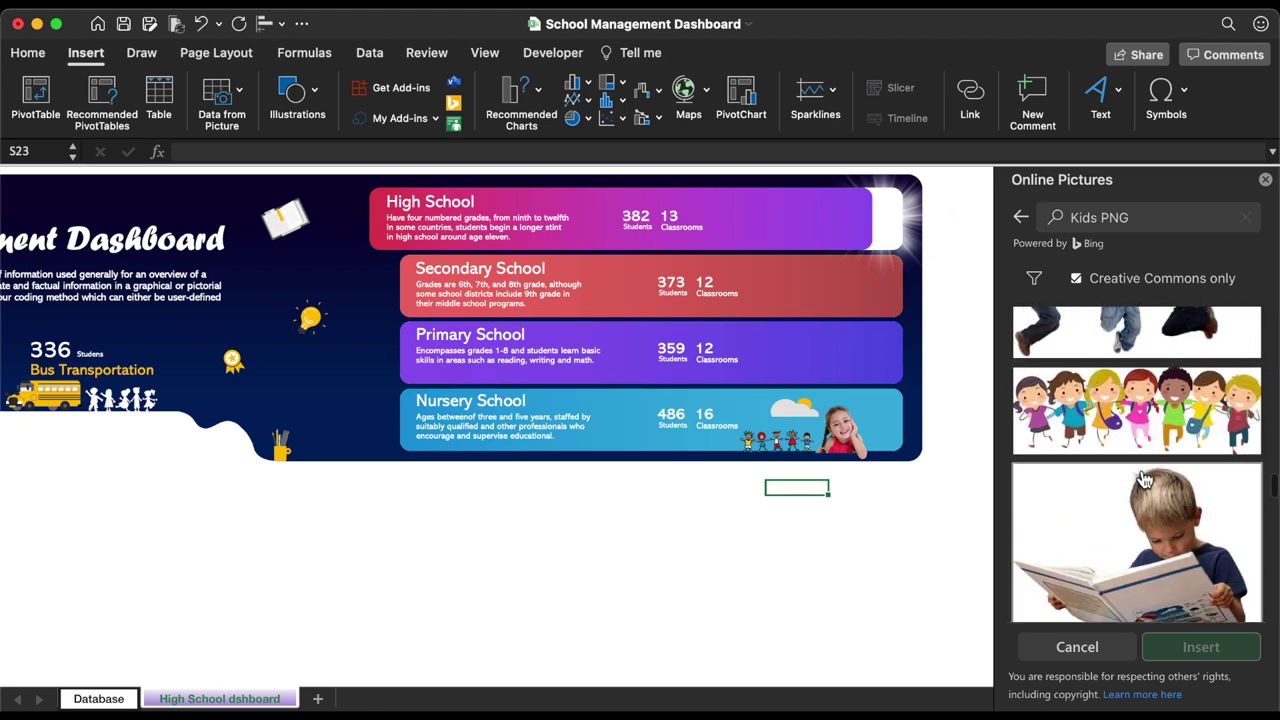
{"action": "scroll", "coordinate": [1145, 480], "scroll_direction": "down", "scroll_amount": 10}
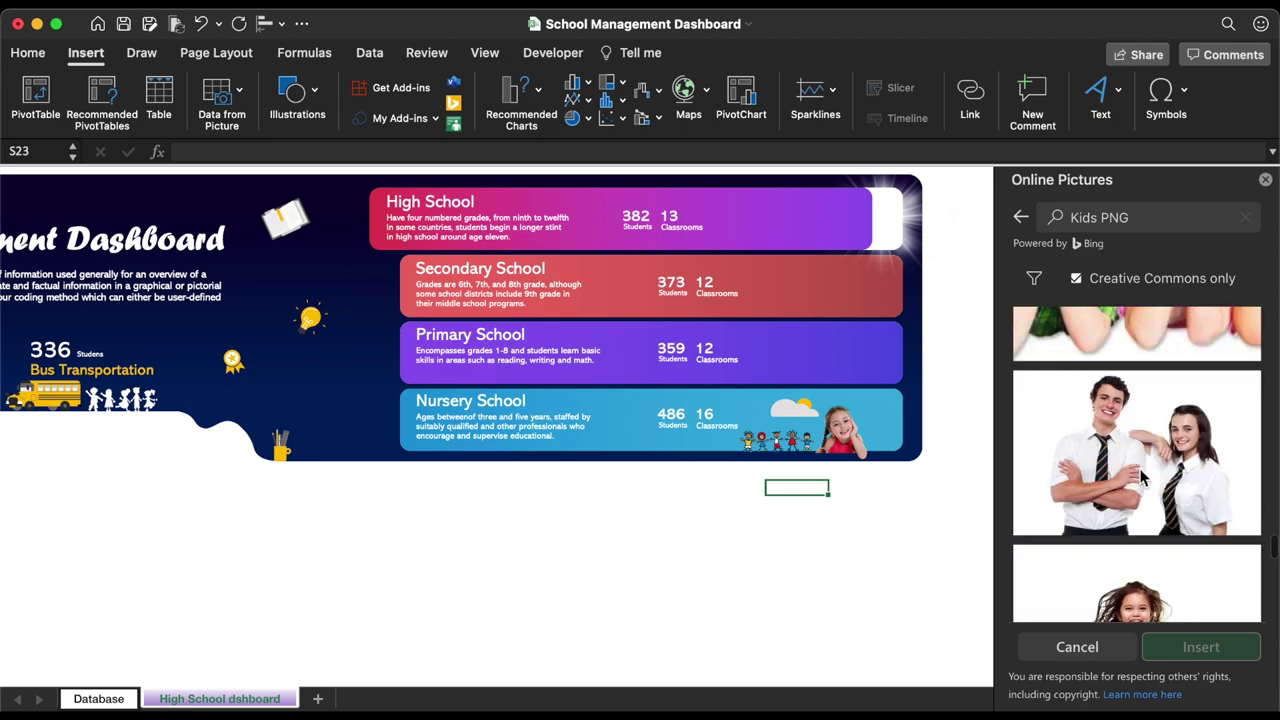
{"action": "left_click", "coordinate": [1143, 479]}
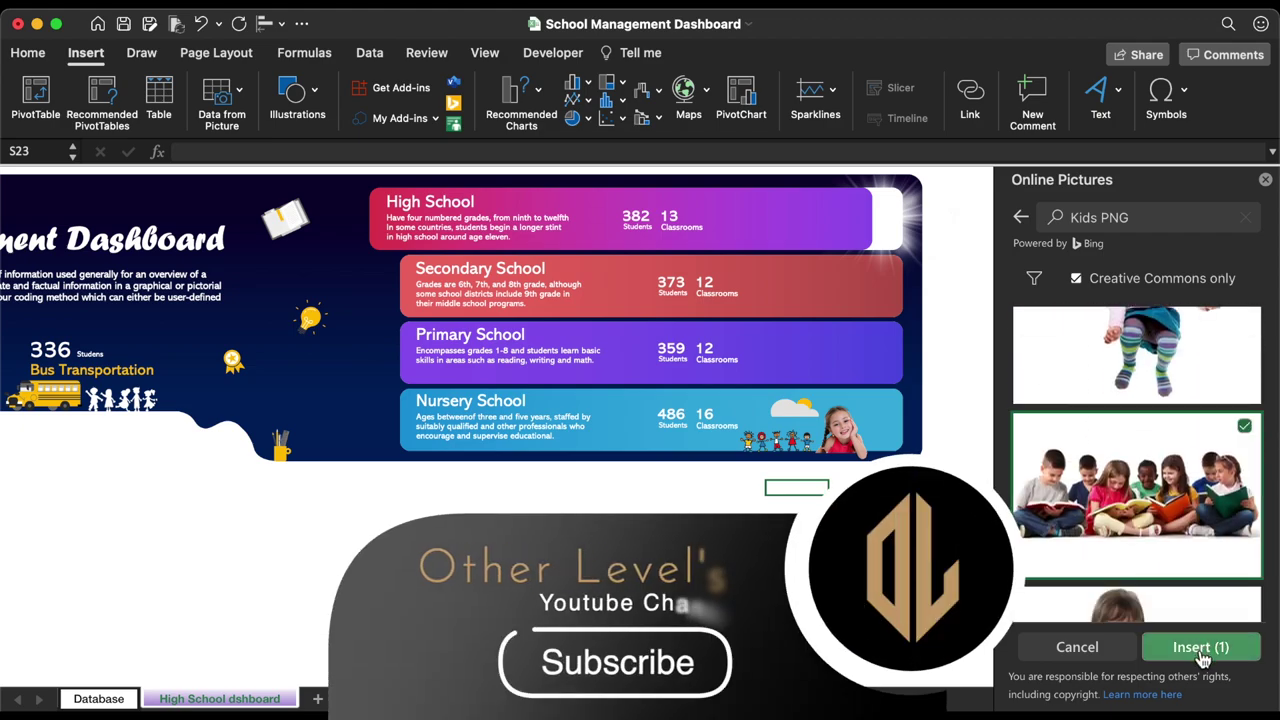
{"action": "left_click", "coordinate": [1200, 650]}
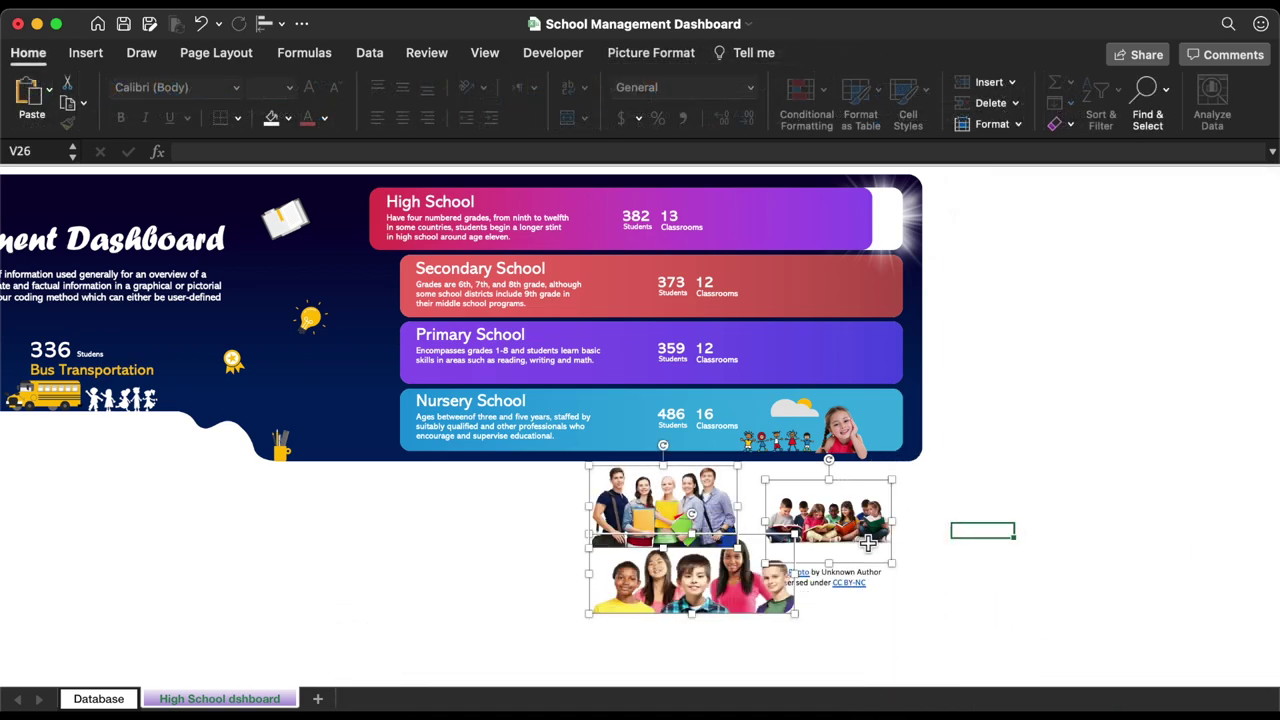
Delete the attribution caption and move the reading photo onto the Primary School card
{"action": "left_click", "coordinate": [868, 543]}
{"action": "left_click", "coordinate": [863, 571]}
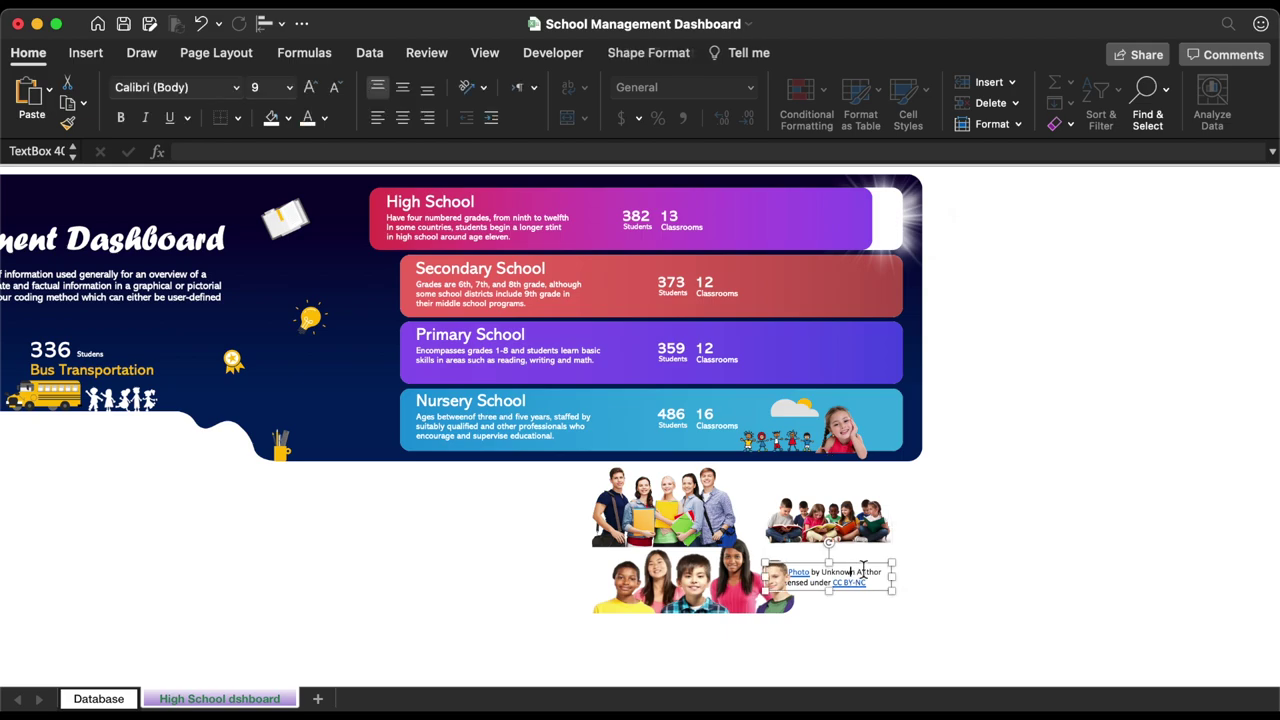
{"action": "left_click", "coordinate": [868, 573]}
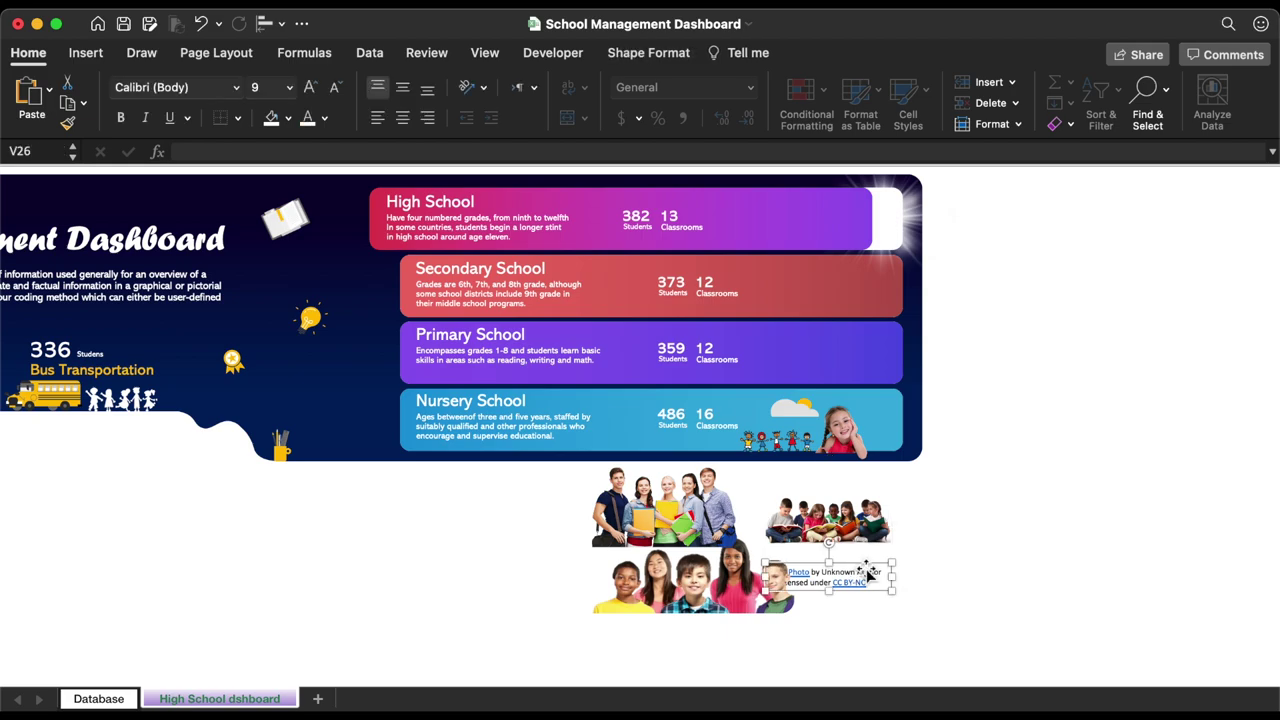
{"action": "key", "text": "Delete"}
{"action": "left_click", "coordinate": [840, 518]}
{"action": "left_click_drag", "start_coordinate": [840, 518], "coordinate": [830, 378]}
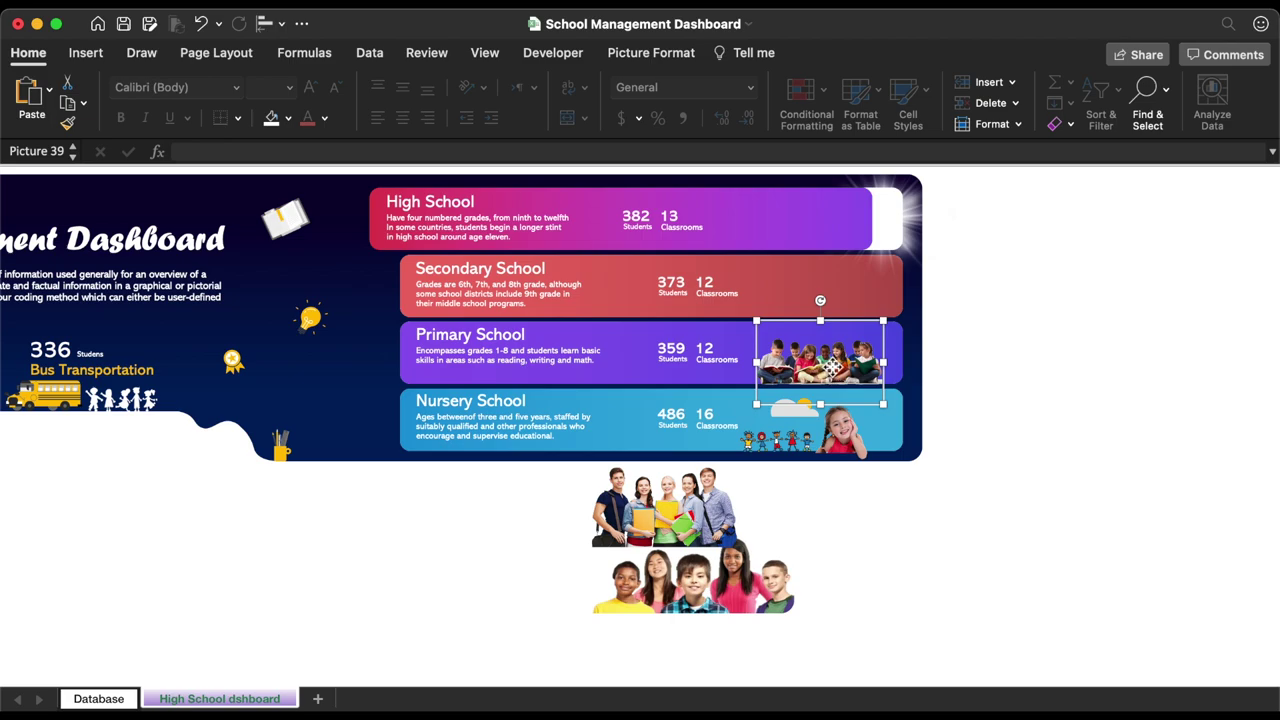
Crop the bottom off the children-reading photo and nudge it into place
{"action": "left_click", "coordinate": [852, 92]}
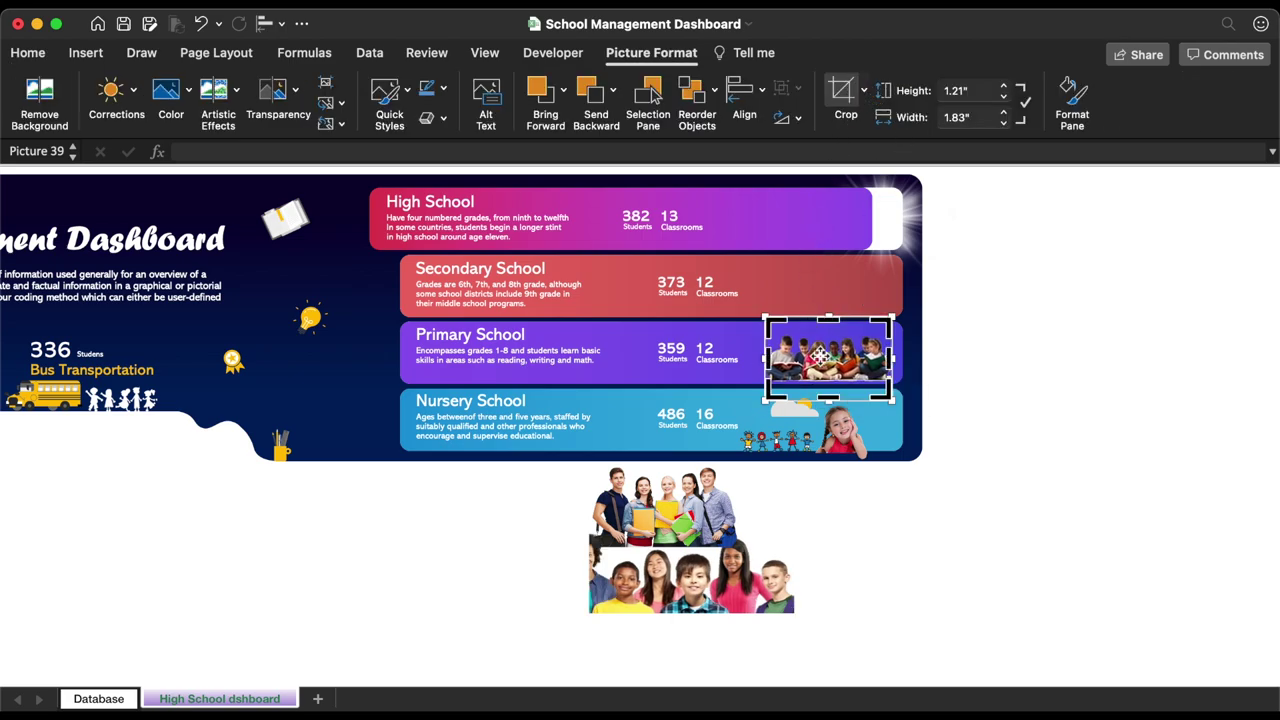
{"action": "left_click_drag", "start_coordinate": [833, 405], "coordinate": [850, 381]}
{"action": "left_click", "coordinate": [984, 397]}
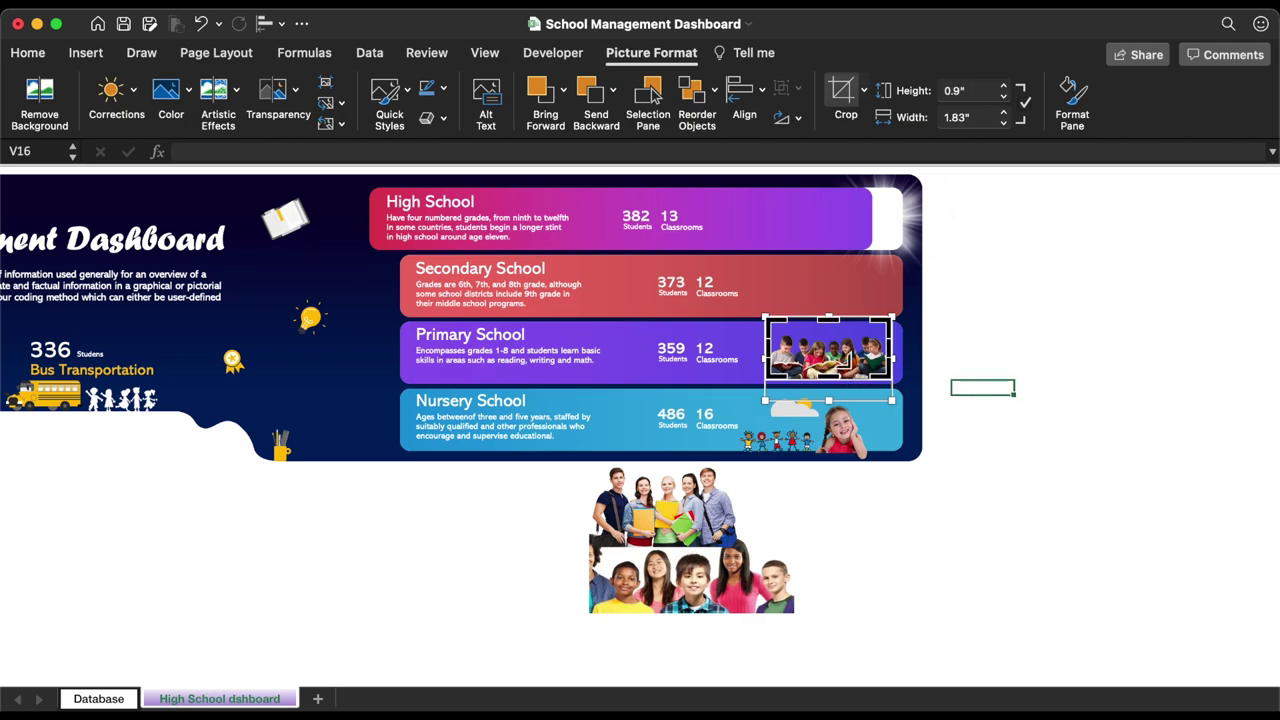
{"action": "left_click", "coordinate": [862, 360]}
{"action": "left_click_drag", "start_coordinate": [862, 360], "coordinate": [866, 365]}
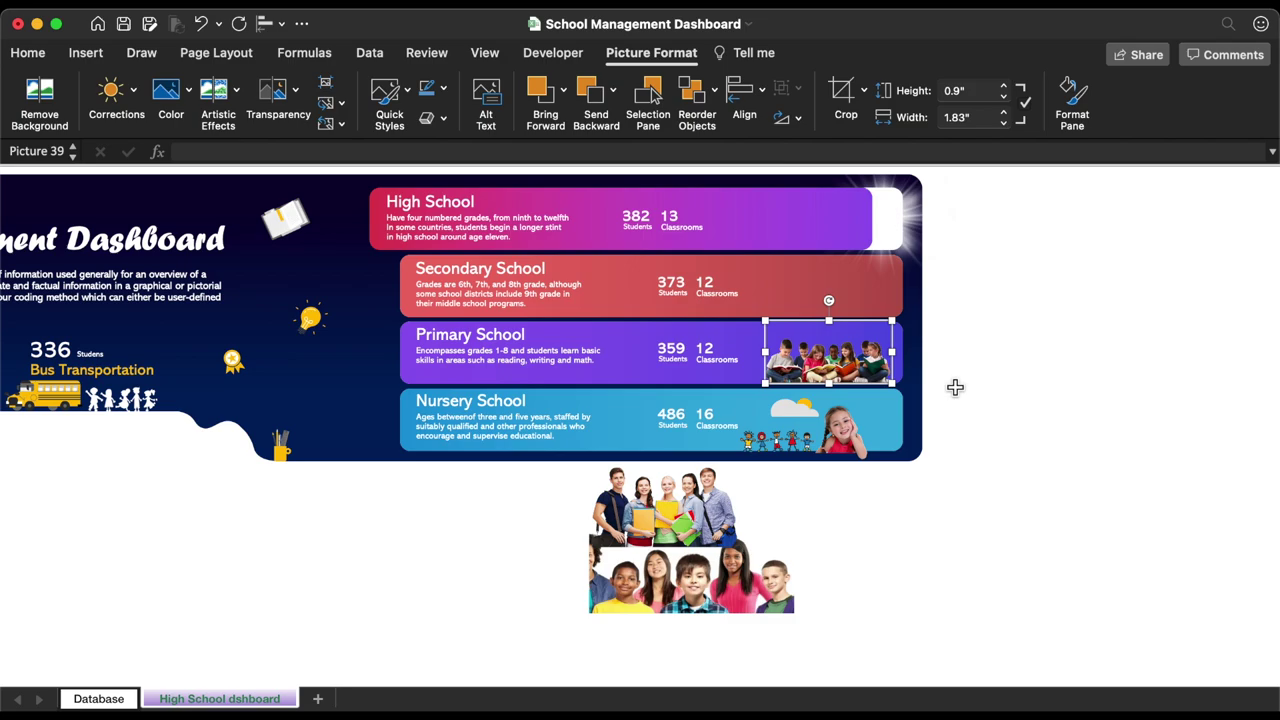
{"action": "key", "text": "Left"}
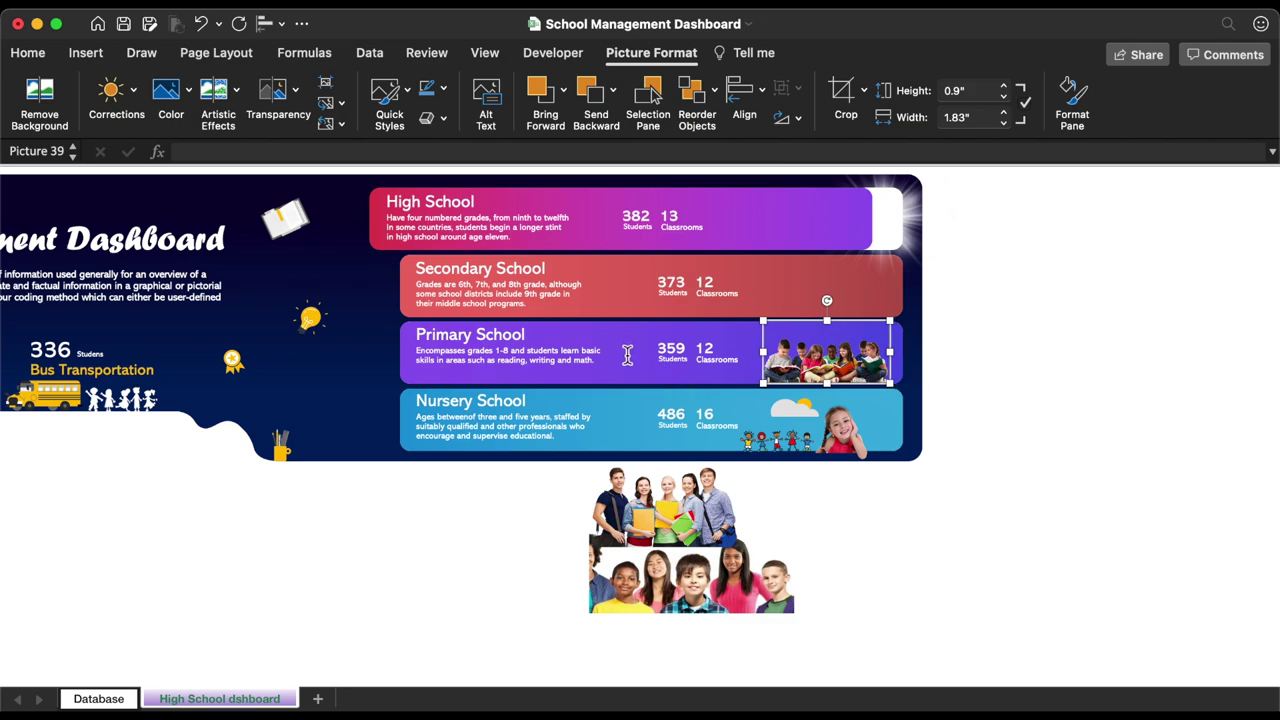
Align the photo's bottom with the Primary School card's bottom
{"action": "left_click", "coordinate": [897, 336], "text": "shift"}
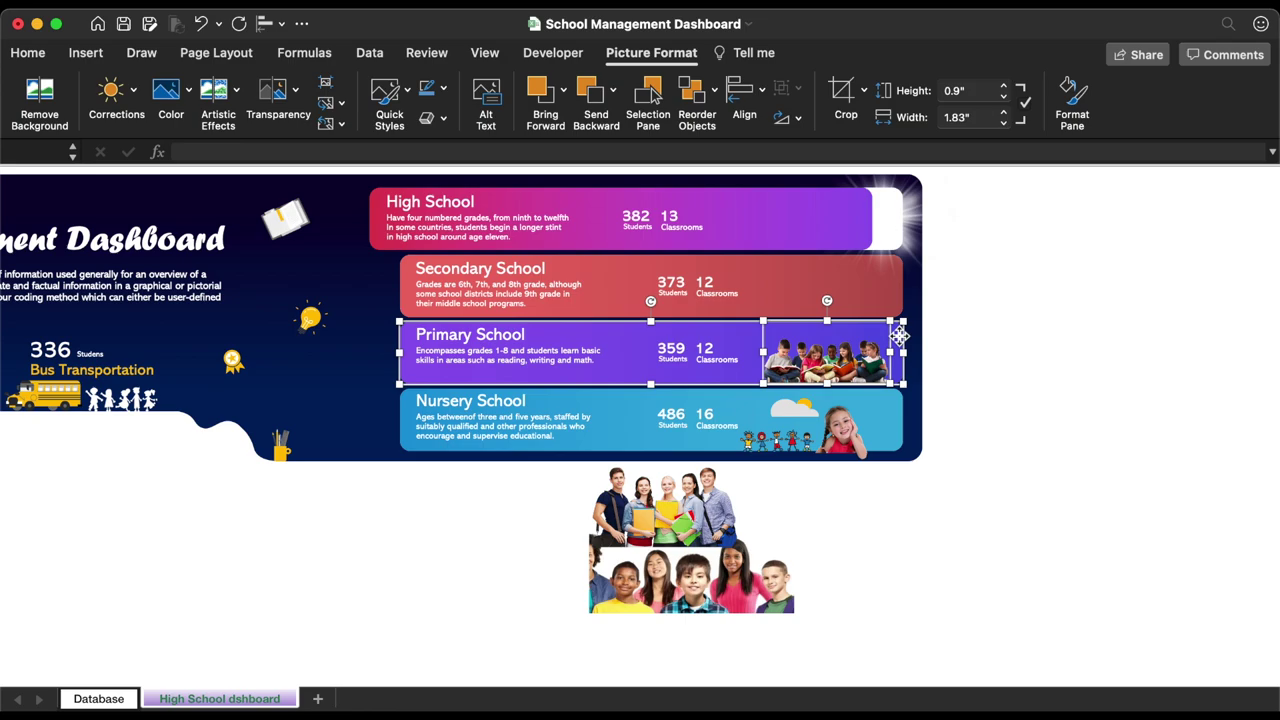
{"action": "left_click", "coordinate": [748, 96]}
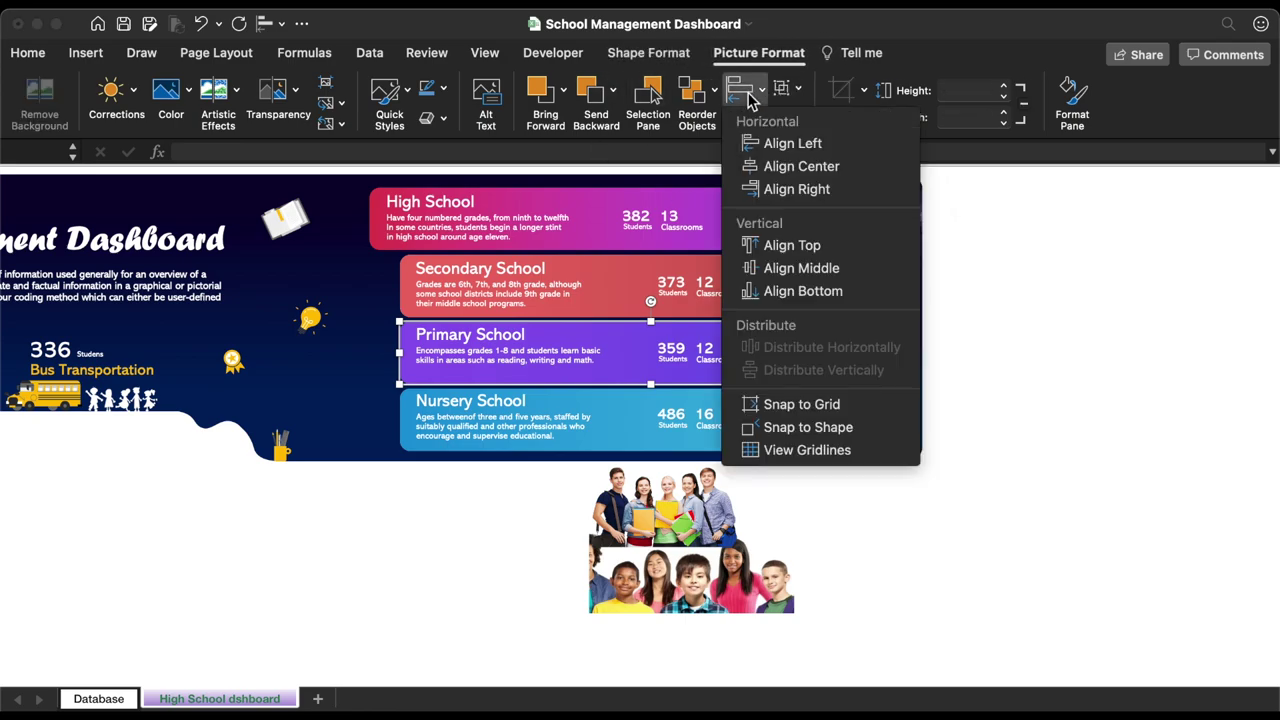
{"action": "left_click", "coordinate": [812, 290]}
Move the kids group photo up onto the school cards
{"action": "left_click", "coordinate": [895, 545]}
{"action": "left_click", "coordinate": [850, 562]}
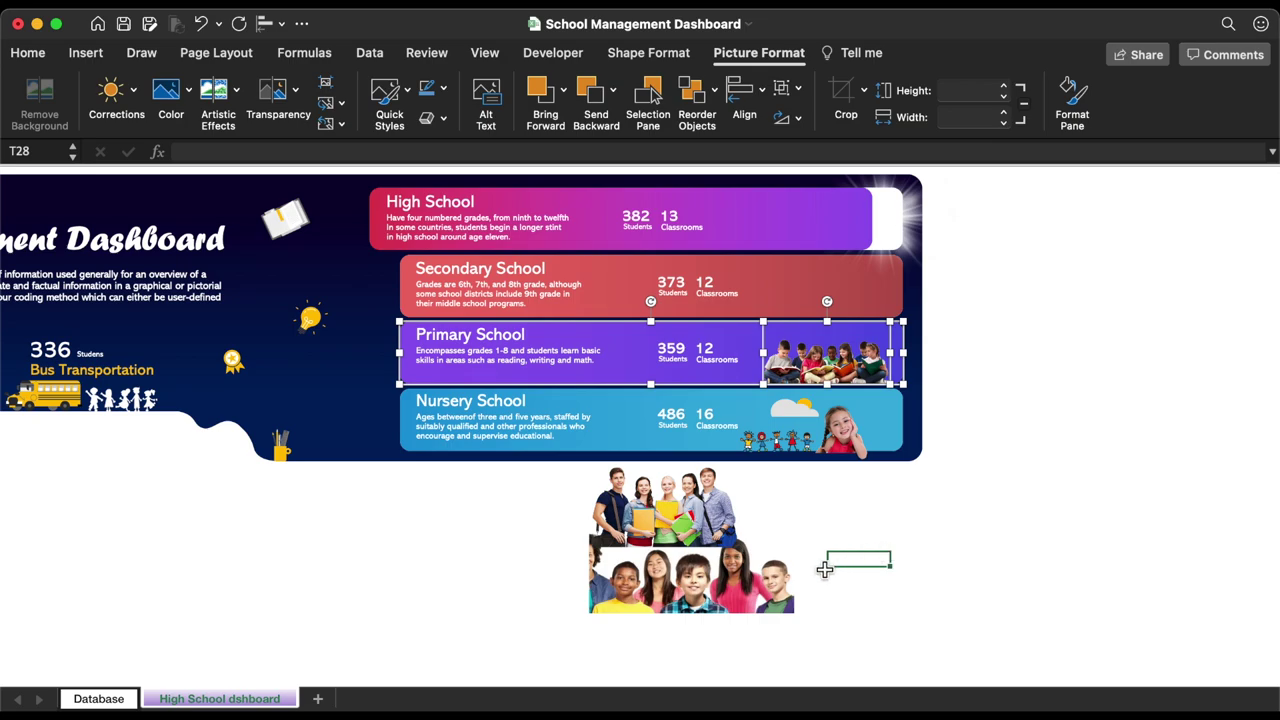
{"action": "left_click", "coordinate": [736, 600]}
{"action": "left_click_drag", "start_coordinate": [736, 600], "coordinate": [845, 330]}
Remove the kids group photo's background, marking the children as areas to keep
{"action": "left_click", "coordinate": [654, 52]}
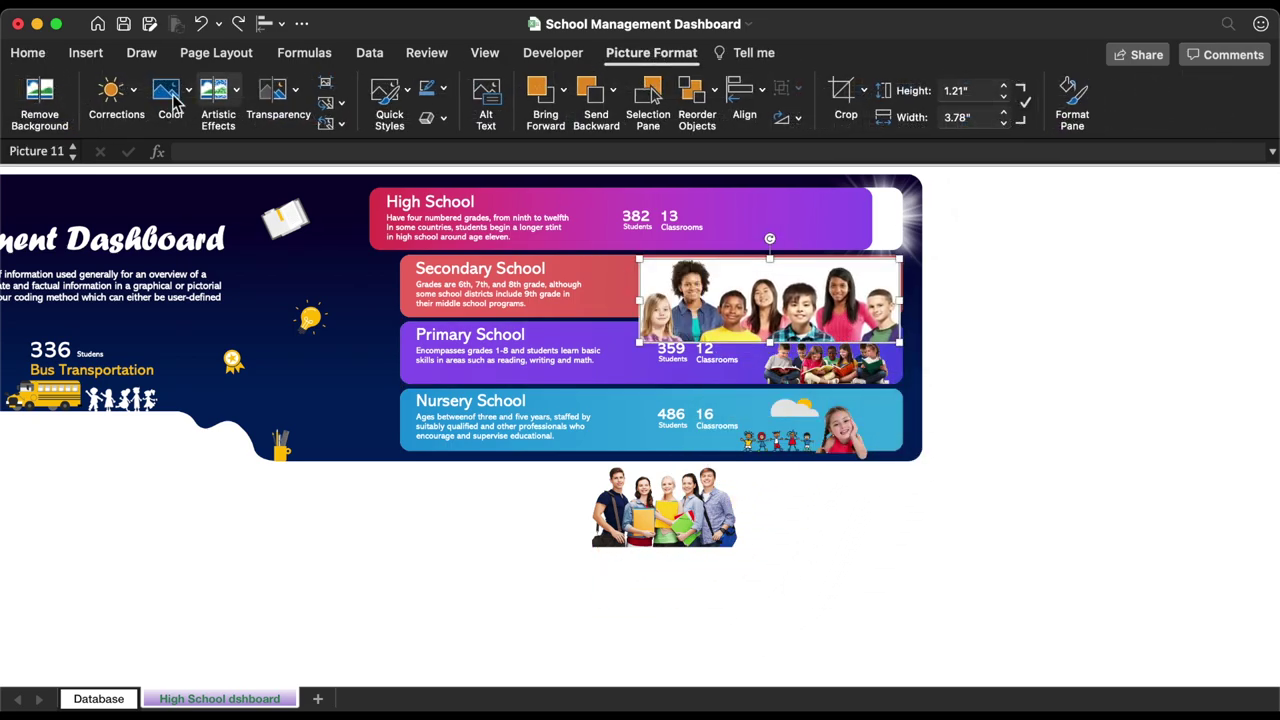
{"action": "left_click", "coordinate": [38, 94]}
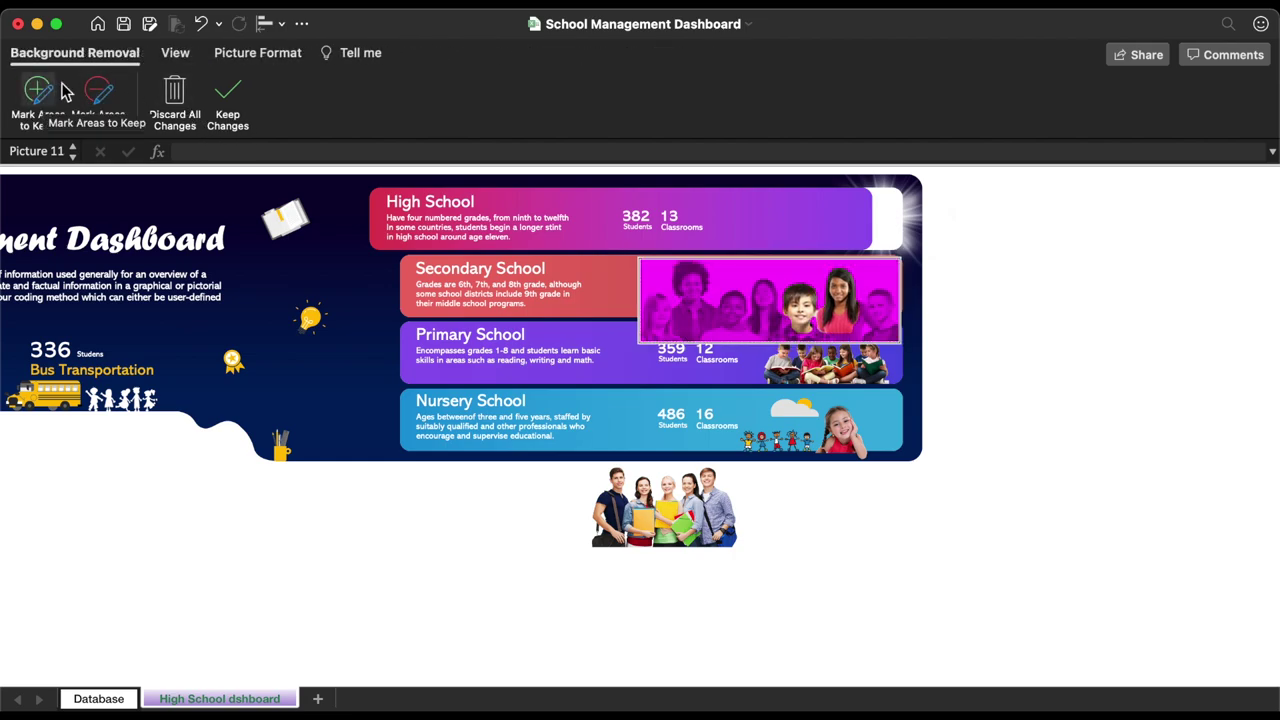
{"action": "left_click", "coordinate": [60, 118]}
{"action": "left_click_drag", "start_coordinate": [700, 276], "coordinate": [704, 320]}
{"action": "mouse_move", "coordinate": [897, 300]}
{"action": "left_mouse_down"}
{"action": "mouse_move", "coordinate": [891, 325]}
{"action": "mouse_move", "coordinate": [700, 338]}
{"action": "left_mouse_up"}
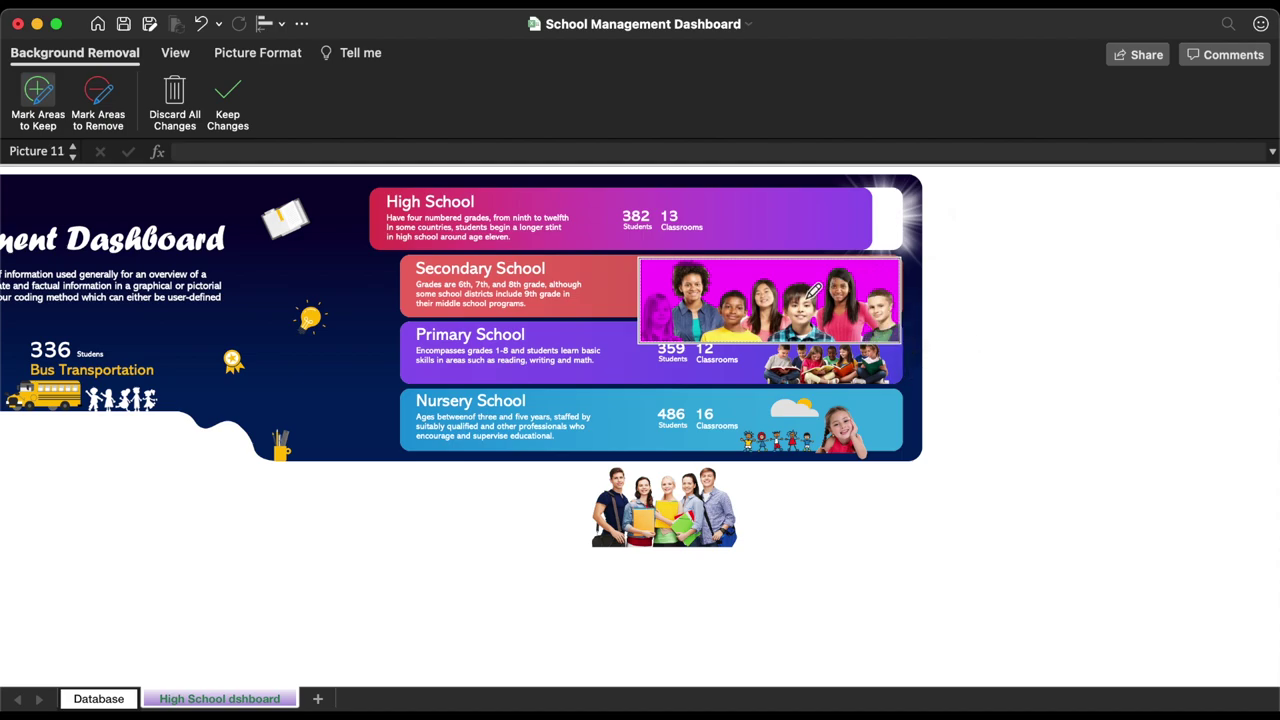
{"action": "left_click", "coordinate": [228, 100]}
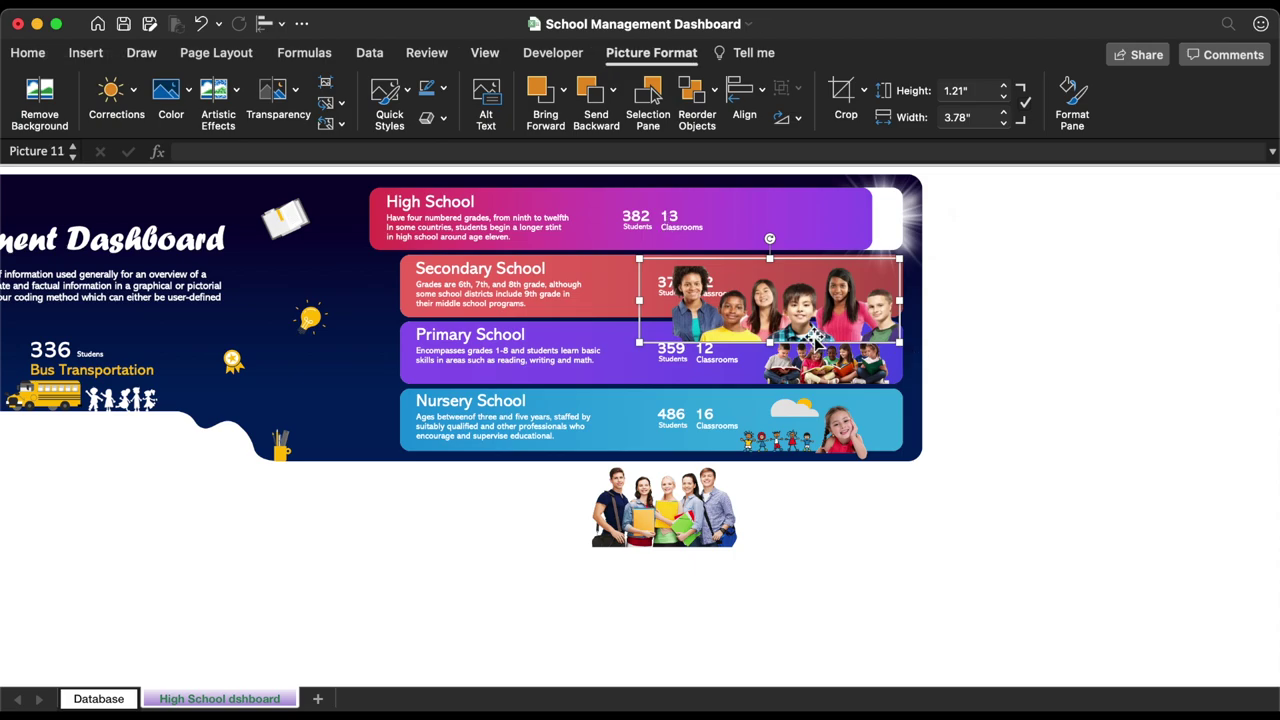
Shrink the photo onto the Secondary School card and crop it to a rectangle shape
{"action": "left_click_drag", "start_coordinate": [793, 322], "coordinate": [800, 303]}
{"action": "left_click_drag", "start_coordinate": [648, 237], "coordinate": [731, 262]}
{"action": "left_click", "coordinate": [864, 90]}
{"action": "mouse_move", "coordinate": [870, 145]}
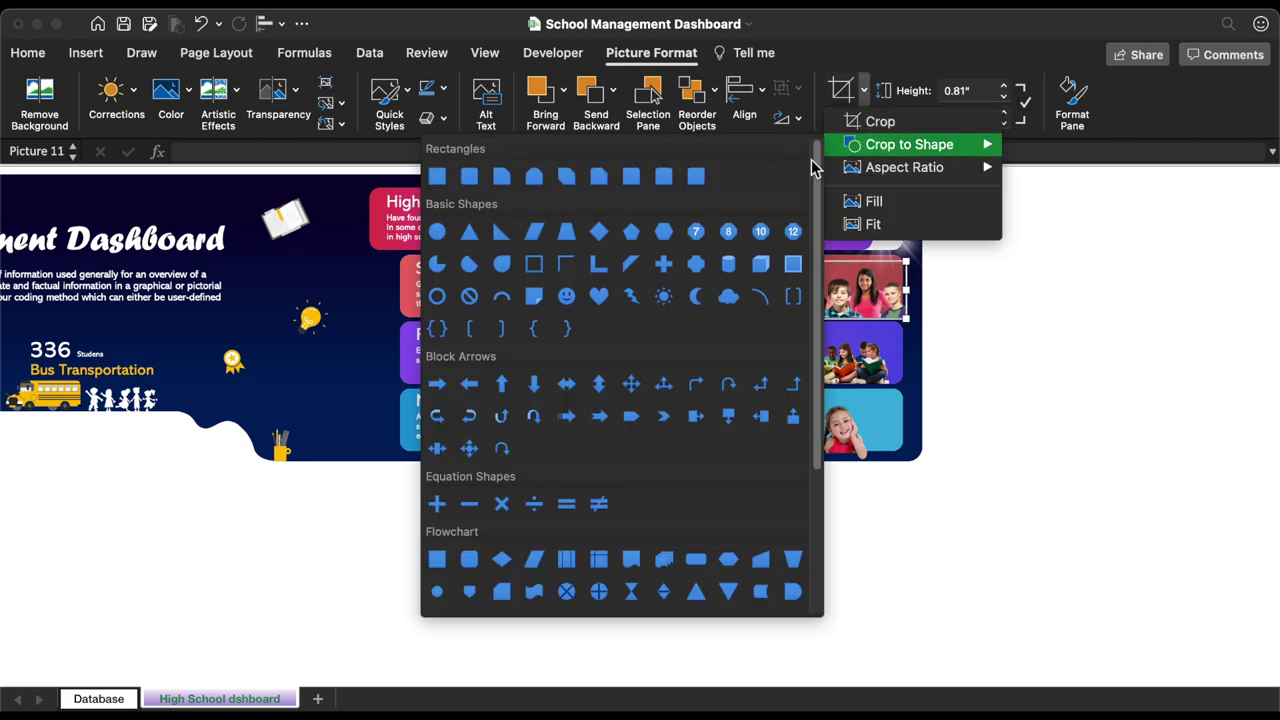
{"action": "left_click", "coordinate": [463, 178]}
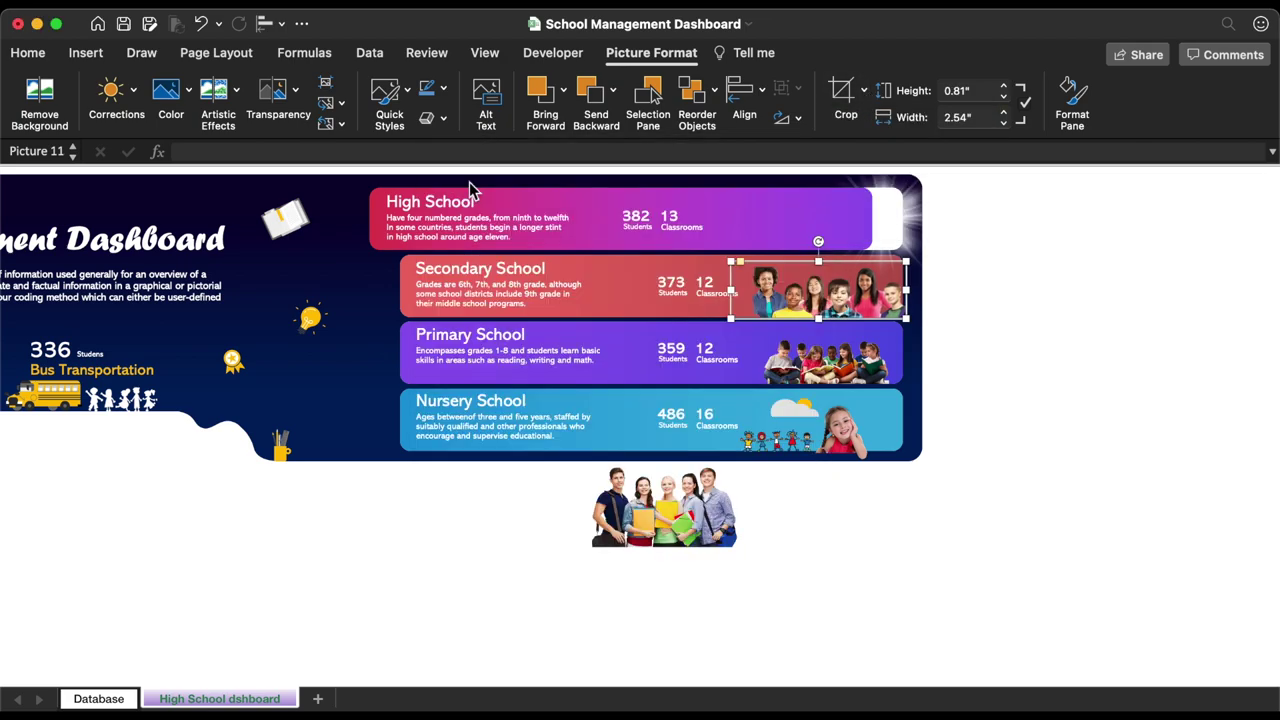
Trim the photo's right and bottom edges to about 0.81" x 2.55"
{"action": "left_click", "coordinate": [842, 90]}
{"action": "scroll", "coordinate": [871, 312], "scroll_direction": "up", "scroll_amount": 5}
{"action": "scroll", "coordinate": [886, 297], "scroll_direction": "up", "scroll_amount": 5}
{"action": "scroll", "coordinate": [886, 297], "scroll_direction": "right", "scroll_amount": 2}
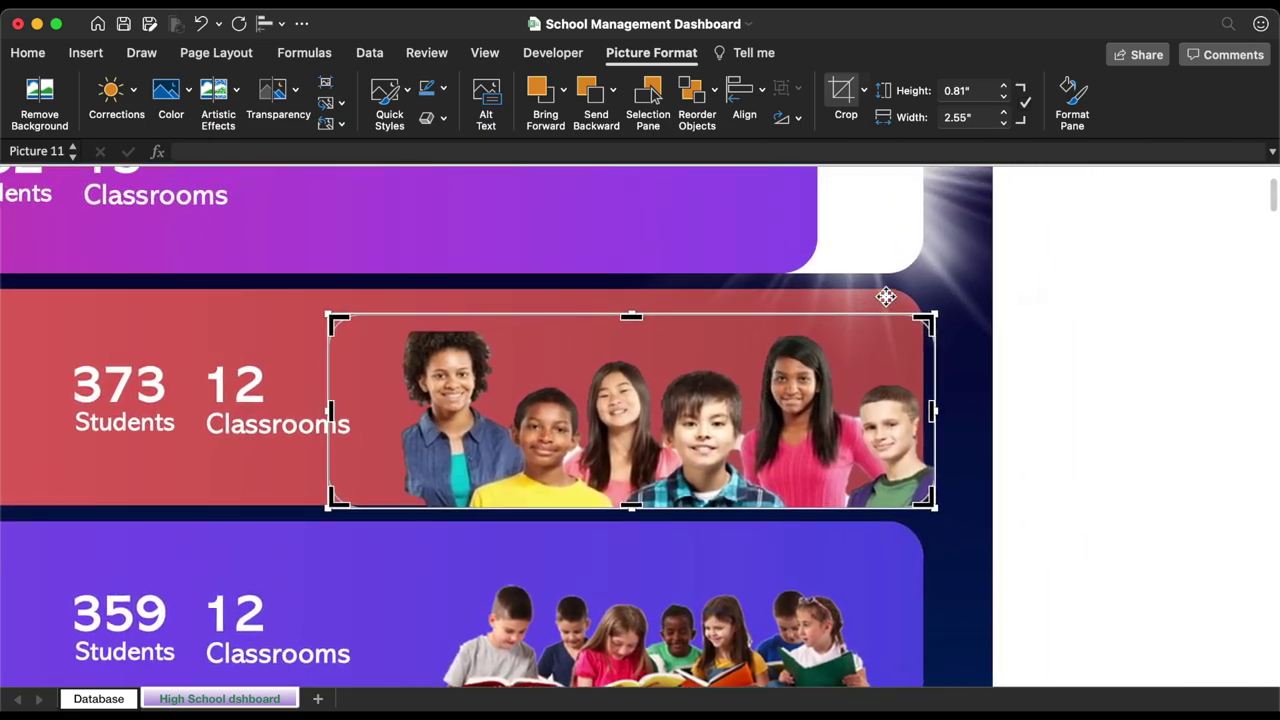
{"action": "left_click_drag", "start_coordinate": [899, 515], "coordinate": [891, 524]}
{"action": "left_click", "coordinate": [1036, 300]}
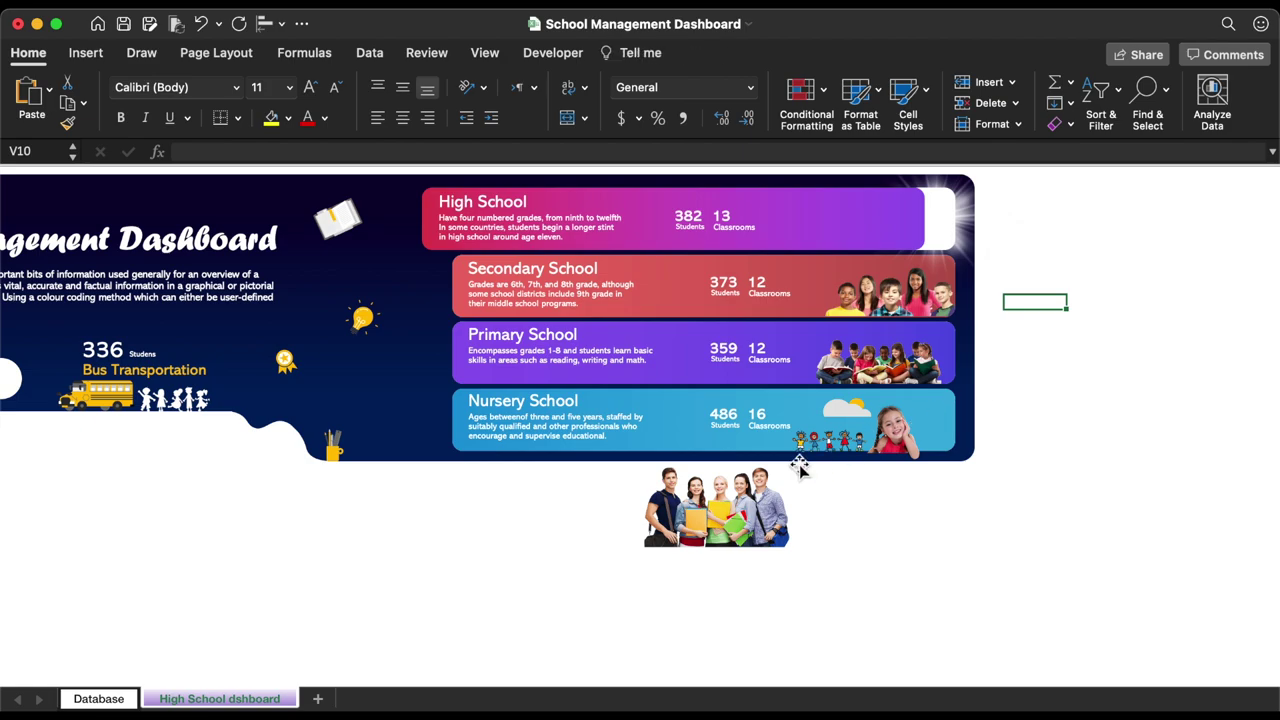
{"action": "left_click", "coordinate": [743, 509]}
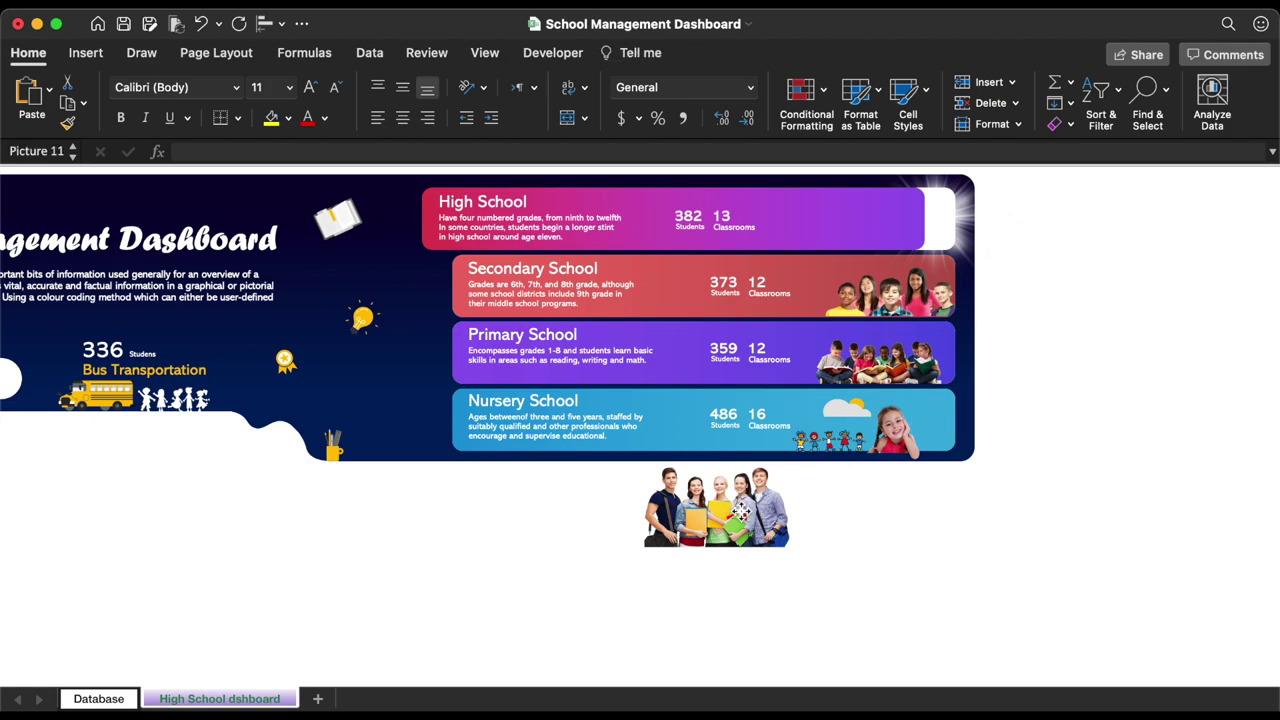
{"action": "left_click_drag", "start_coordinate": [743, 509], "coordinate": [735, 510]}
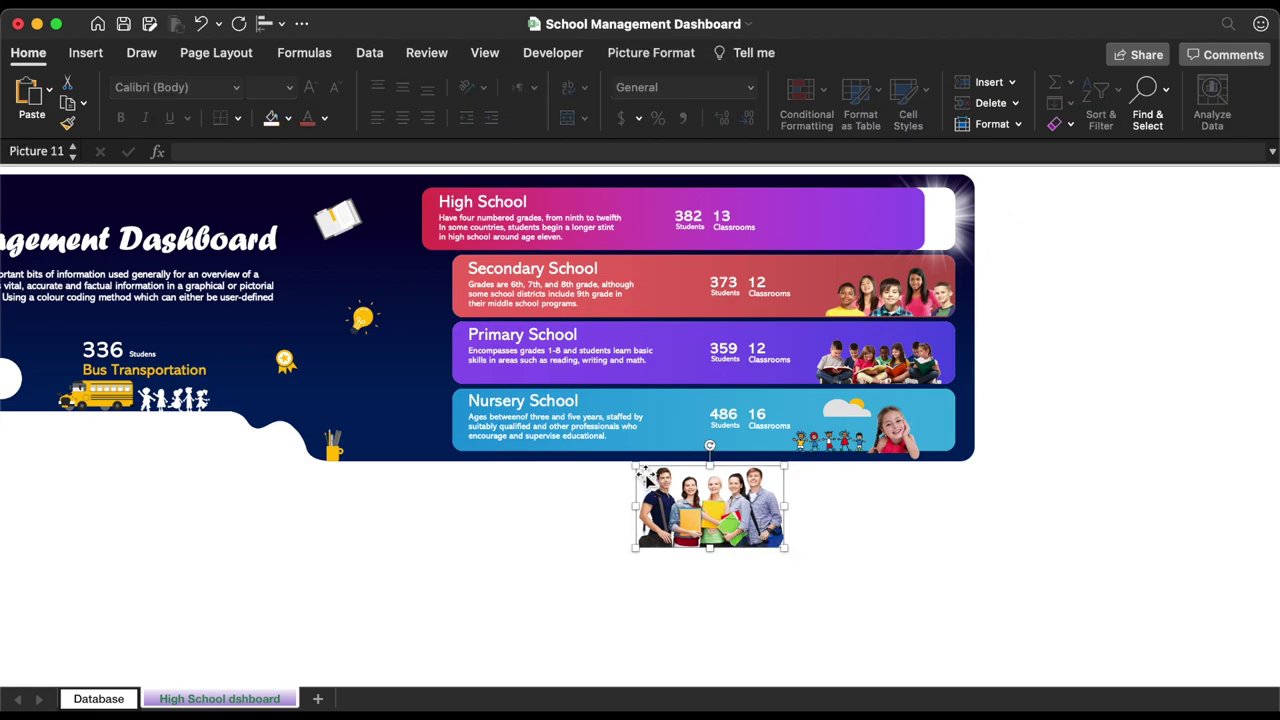
Shrink the teenage group photo and fit it inside the High School card's right end
{"action": "left_click_drag", "start_coordinate": [636, 466], "coordinate": [690, 494]}
{"action": "left_click_drag", "start_coordinate": [826, 232], "coordinate": [845, 229]}
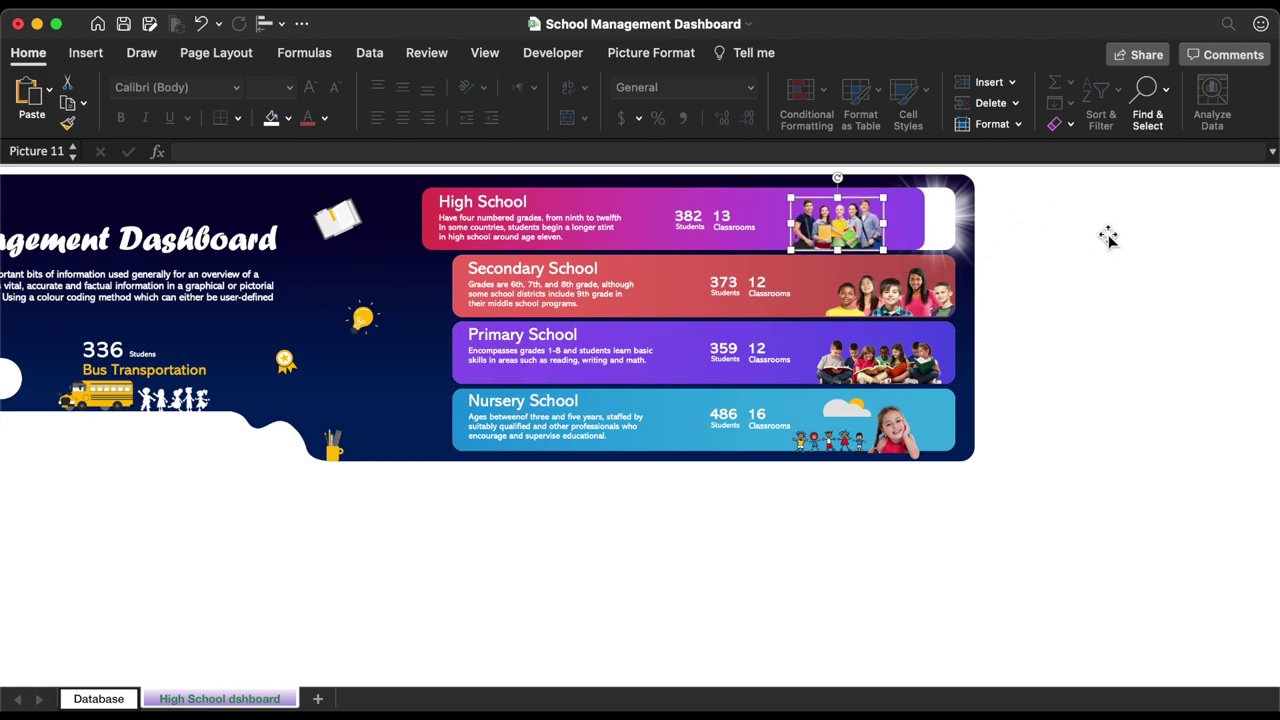
{"action": "key", "text": "Down"}
{"action": "left_click", "coordinate": [1068, 328]}
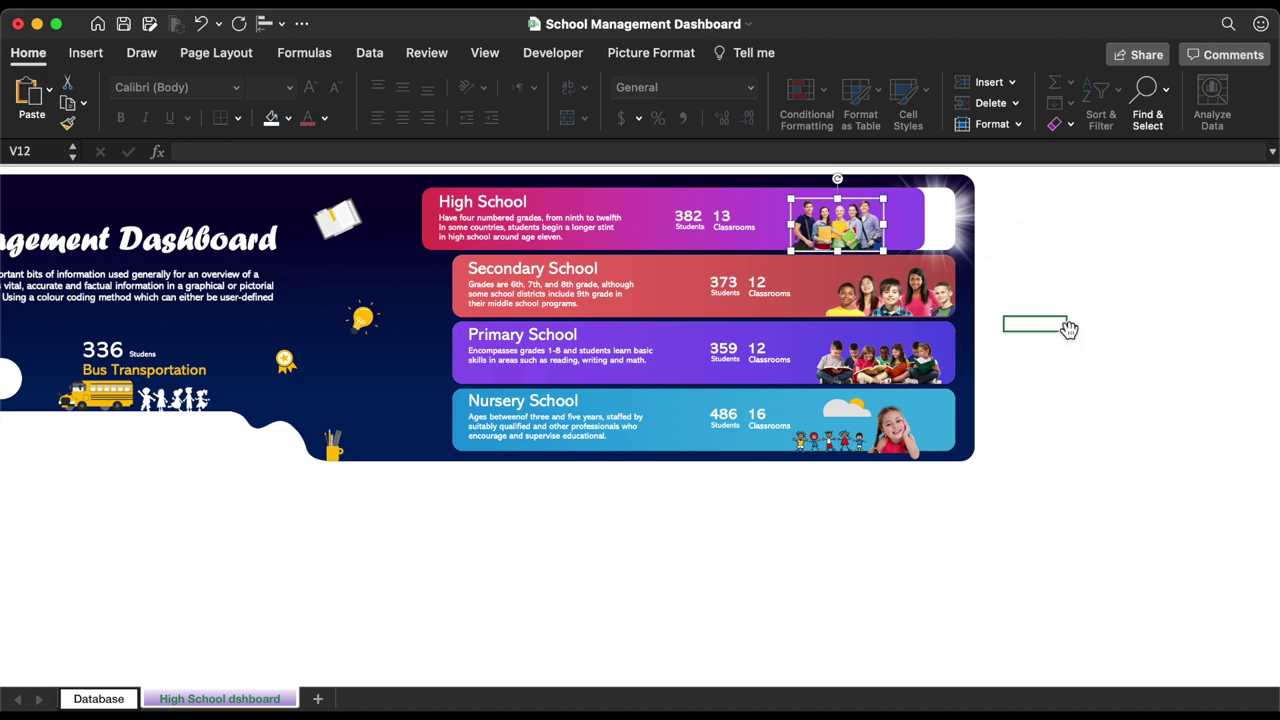
{"action": "scroll", "coordinate": [1100, 310], "scroll_direction": "left", "scroll_amount": 3}
{"action": "left_click", "coordinate": [1118, 300]}
{"action": "left_click_drag", "start_coordinate": [1118, 300], "coordinate": [1092, 306]}
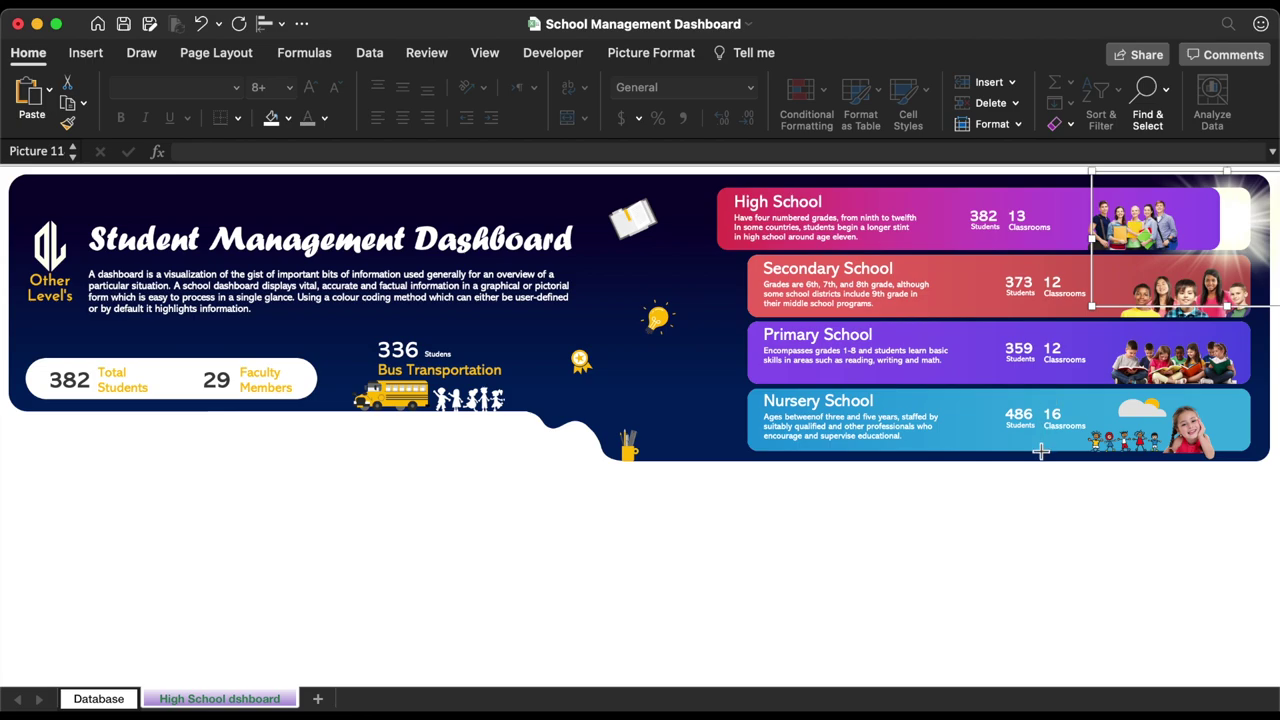
{"action": "left_click", "coordinate": [1045, 491]}
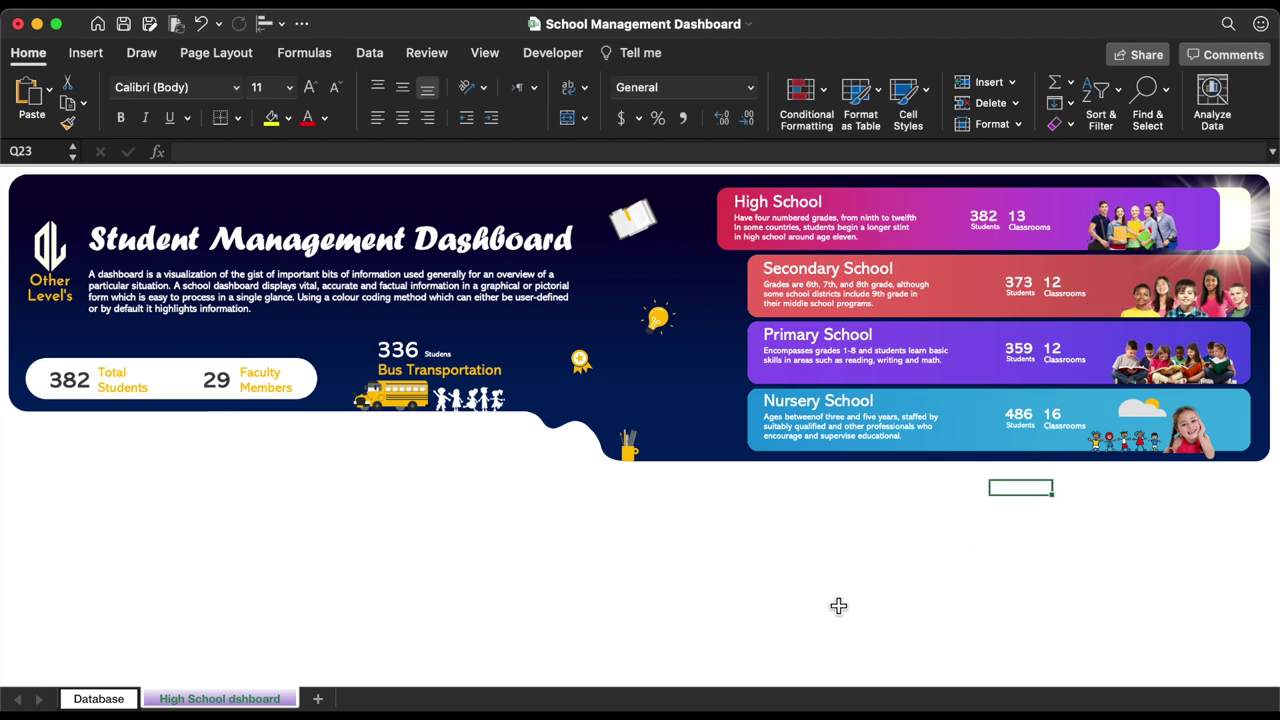
{"action": "left_click", "coordinate": [87, 53]}
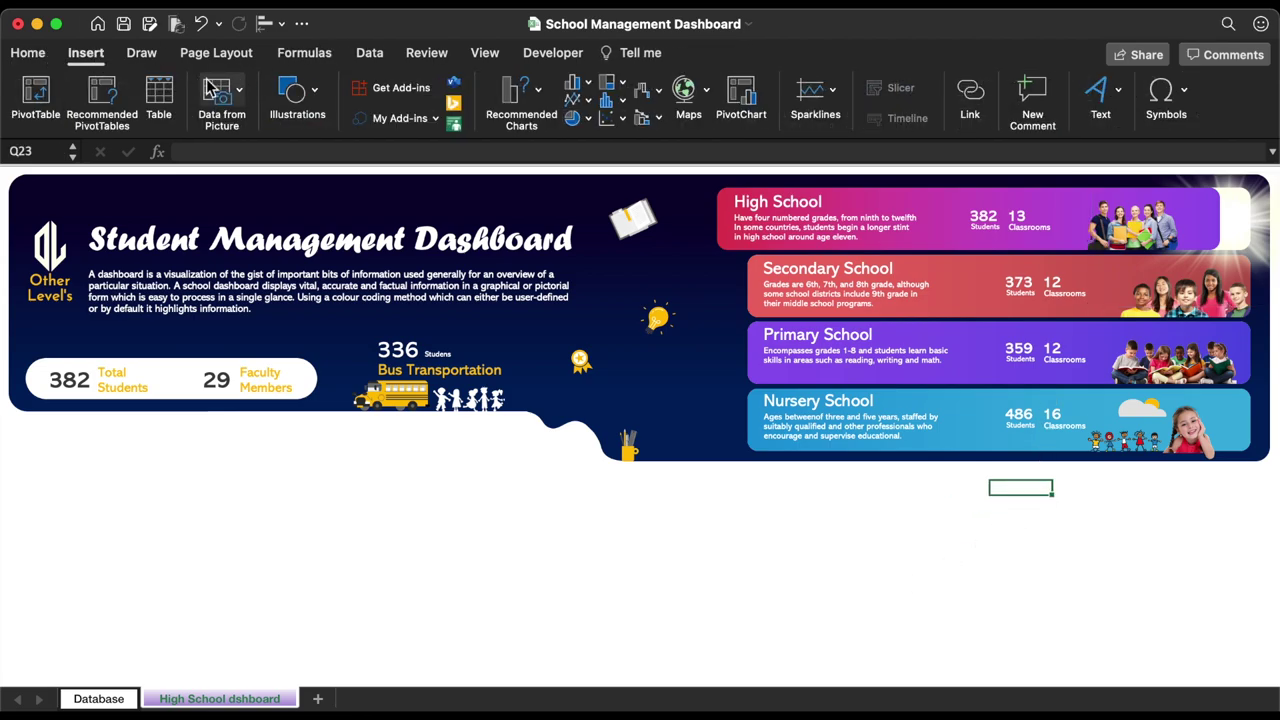
Search the Stock Images Illustrations library for 'school'
{"action": "left_click", "coordinate": [298, 104]}
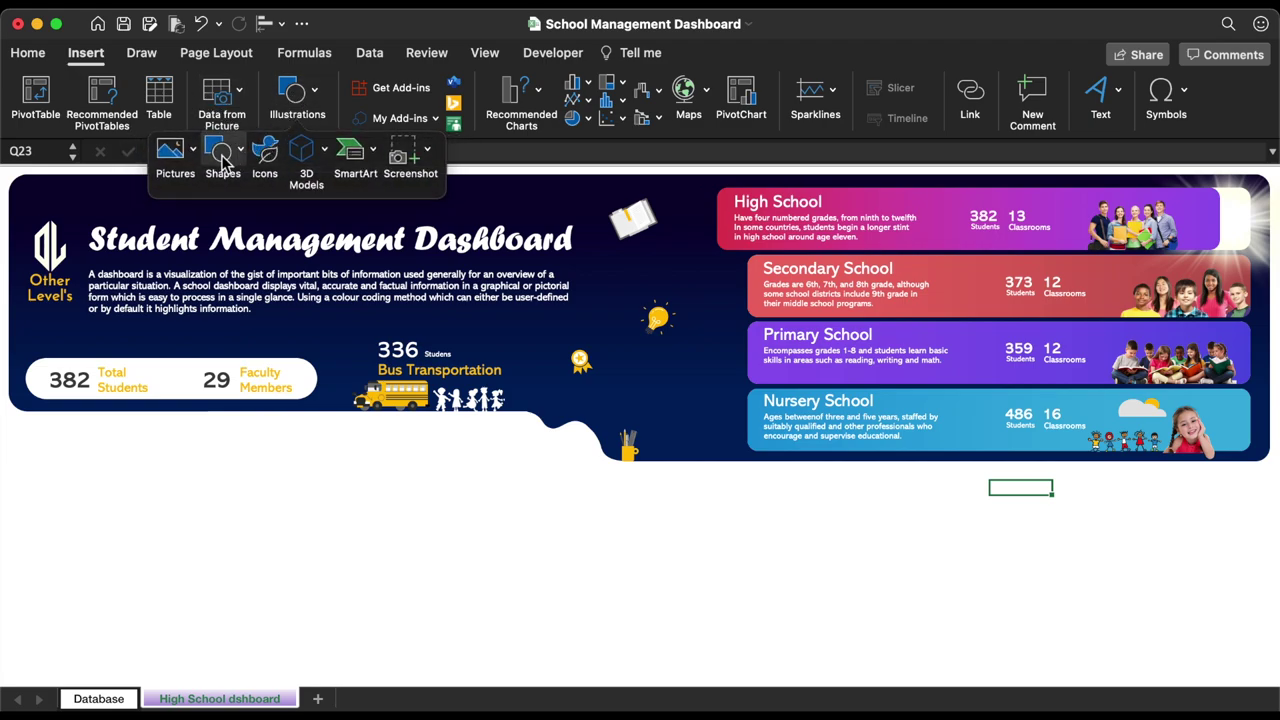
{"action": "left_click", "coordinate": [183, 158]}
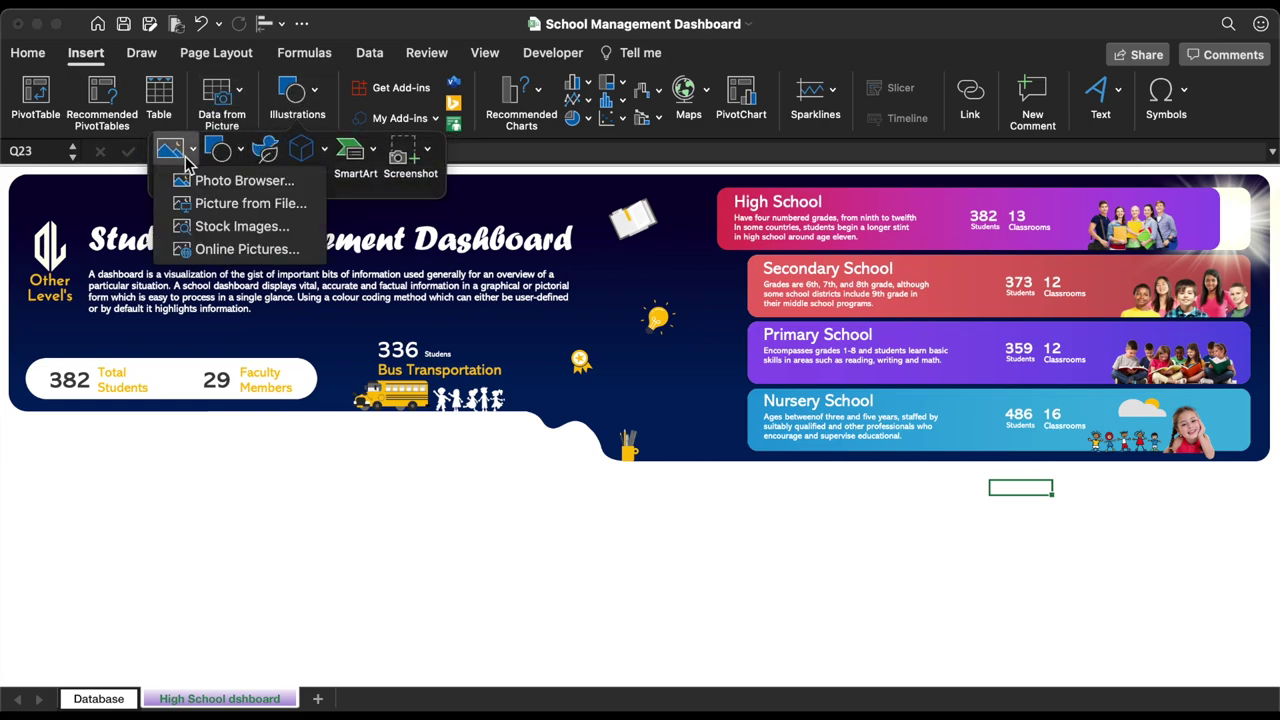
{"action": "left_click", "coordinate": [240, 236]}
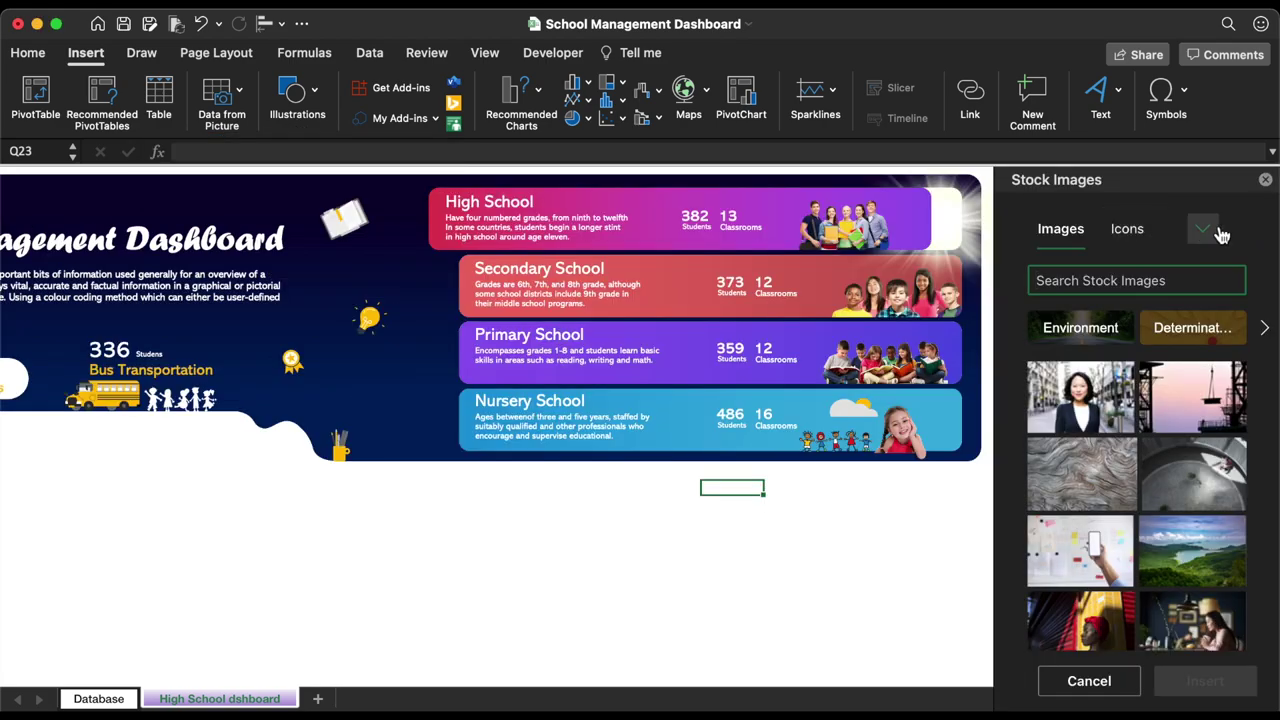
{"action": "left_click", "coordinate": [1218, 232]}
{"action": "left_click", "coordinate": [1140, 340]}
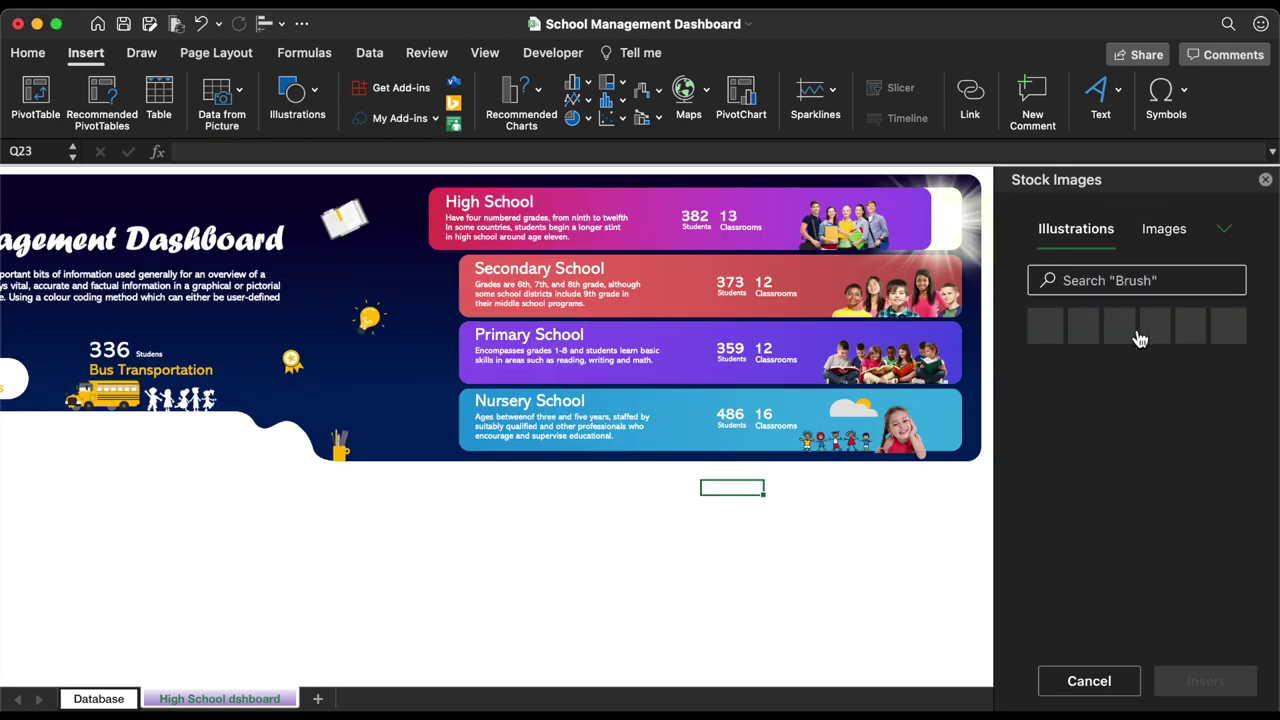
{"action": "left_click", "coordinate": [1089, 280]}
{"action": "type", "text": "school"}
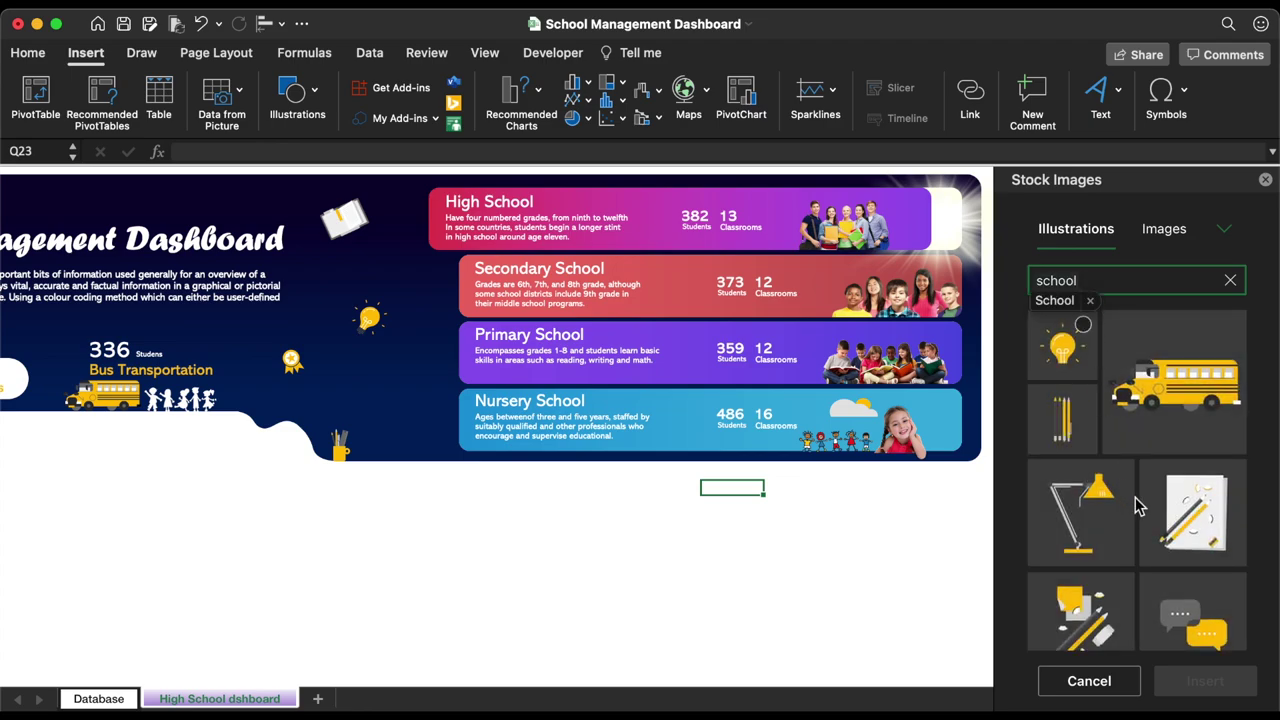
{"action": "key", "text": "Return"}
Insert the lab-equipment illustration from the school results onto the sheet
{"action": "scroll", "coordinate": [1155, 500], "scroll_direction": "down", "scroll_amount": 3}
{"action": "scroll", "coordinate": [1163, 528], "scroll_direction": "up", "scroll_amount": 2}
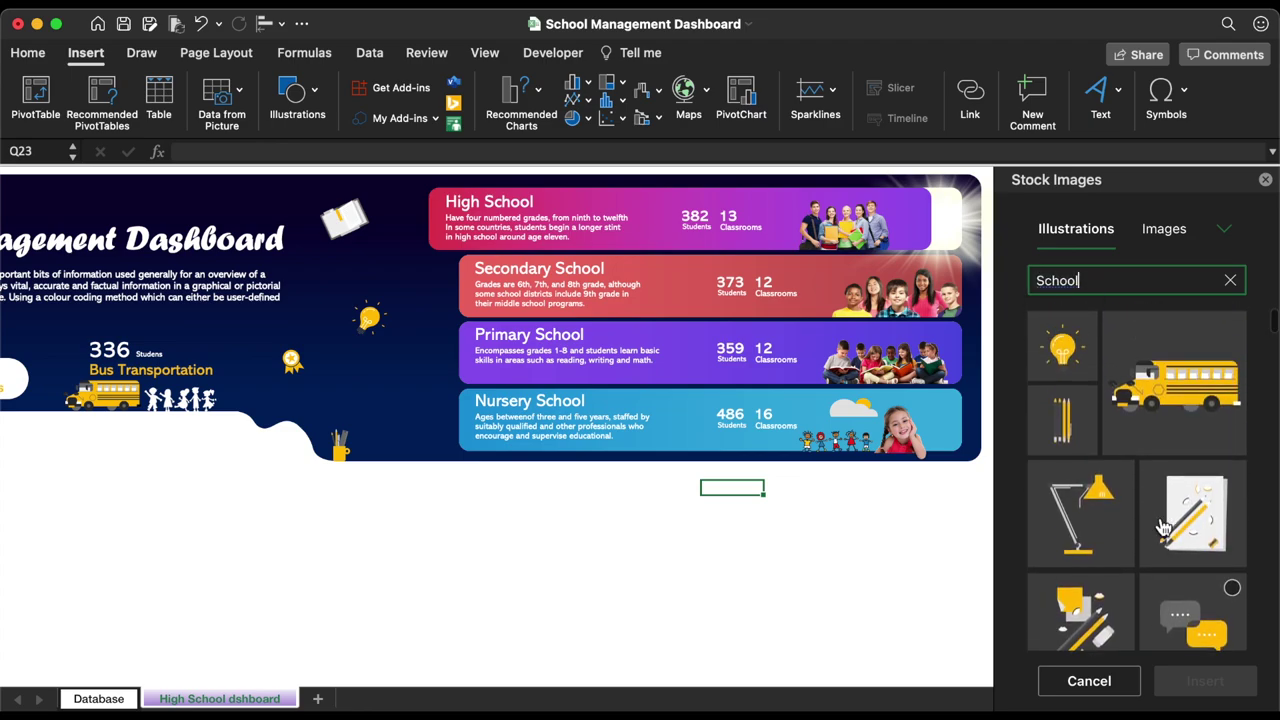
{"action": "scroll", "coordinate": [1163, 528], "scroll_direction": "down", "scroll_amount": 5}
{"action": "scroll", "coordinate": [1163, 528], "scroll_direction": "down", "scroll_amount": 5}
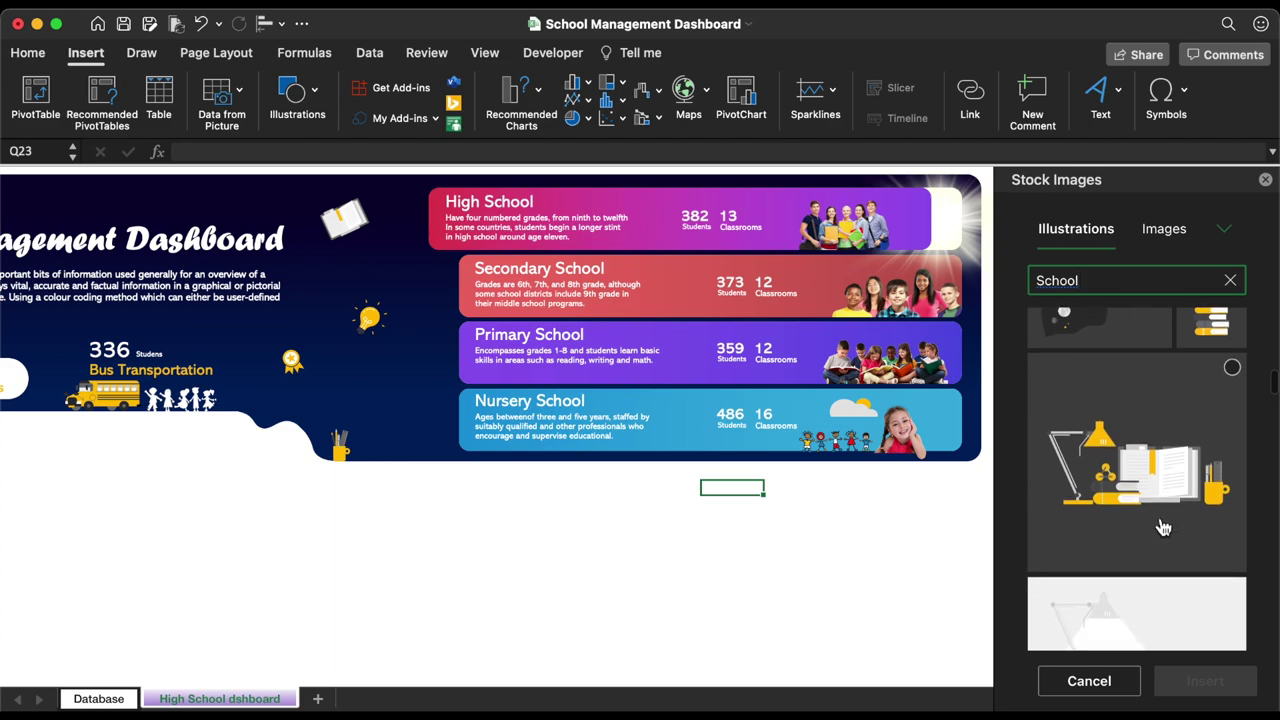
{"action": "left_click", "coordinate": [1163, 528]}
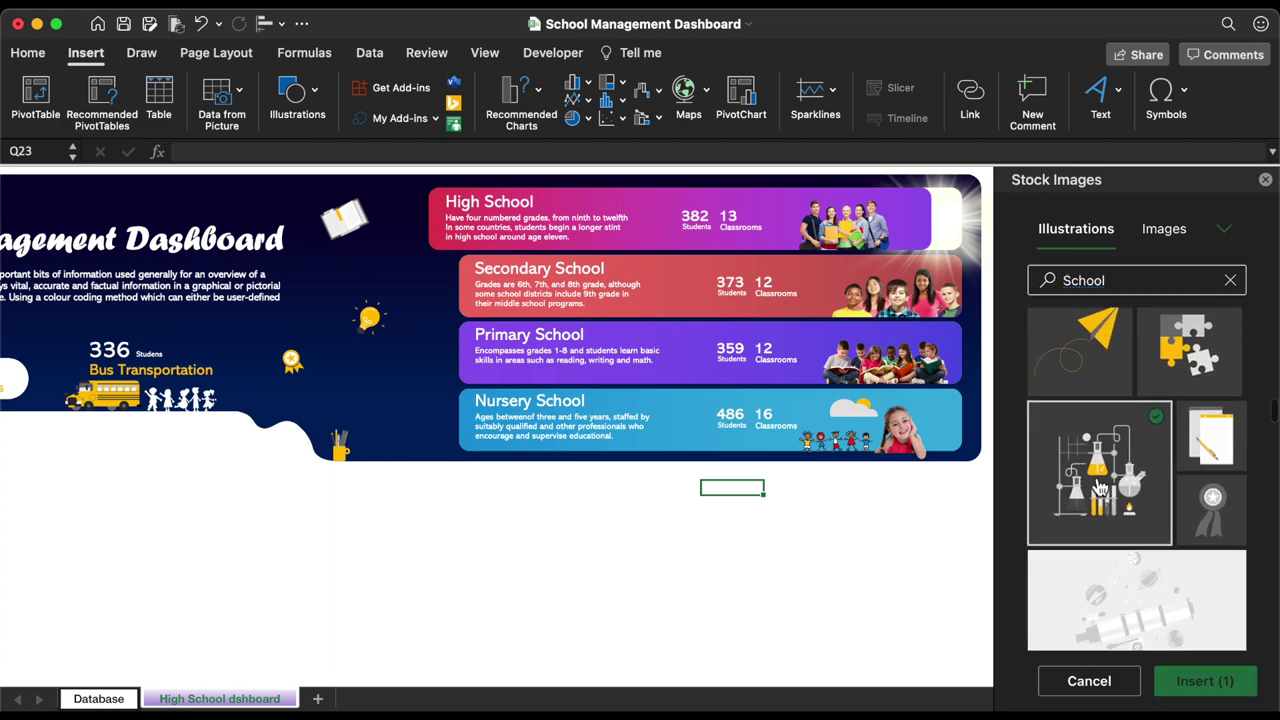
{"action": "left_click", "coordinate": [1205, 681]}
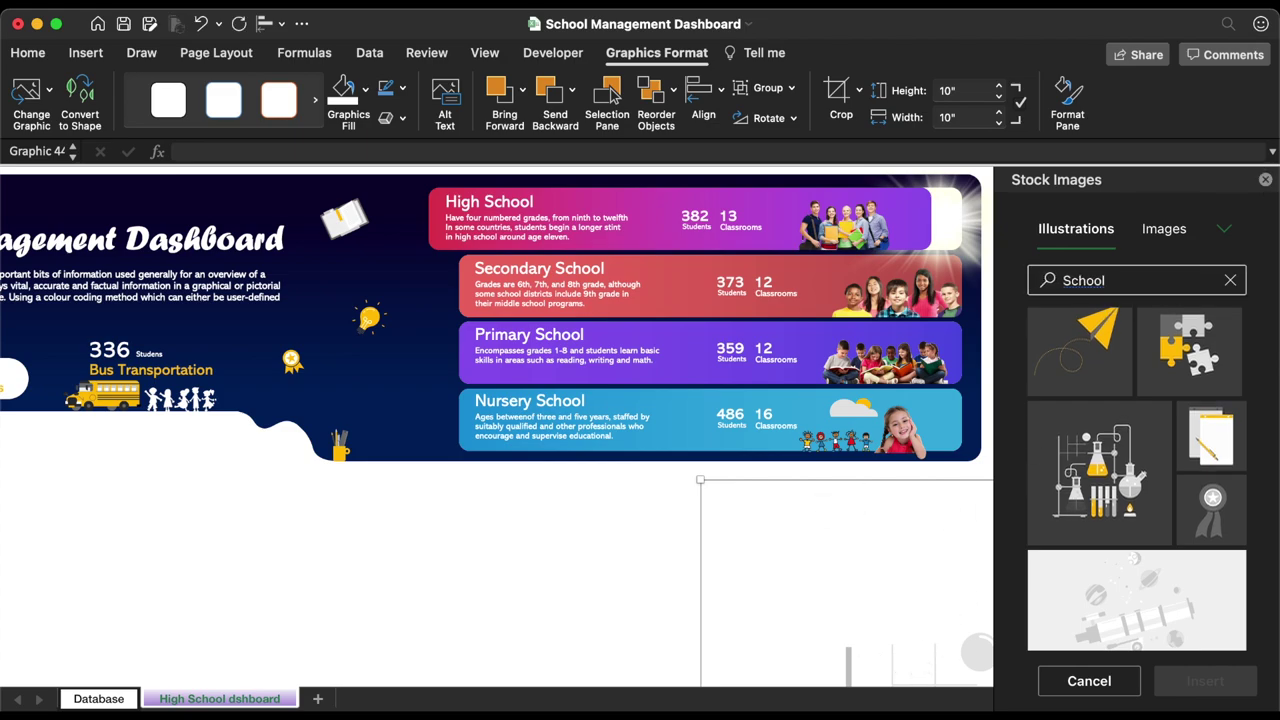
Shrink the lab illustration to a small icon on the High School card
{"action": "left_click_drag", "start_coordinate": [883, 663], "coordinate": [583, 506]}
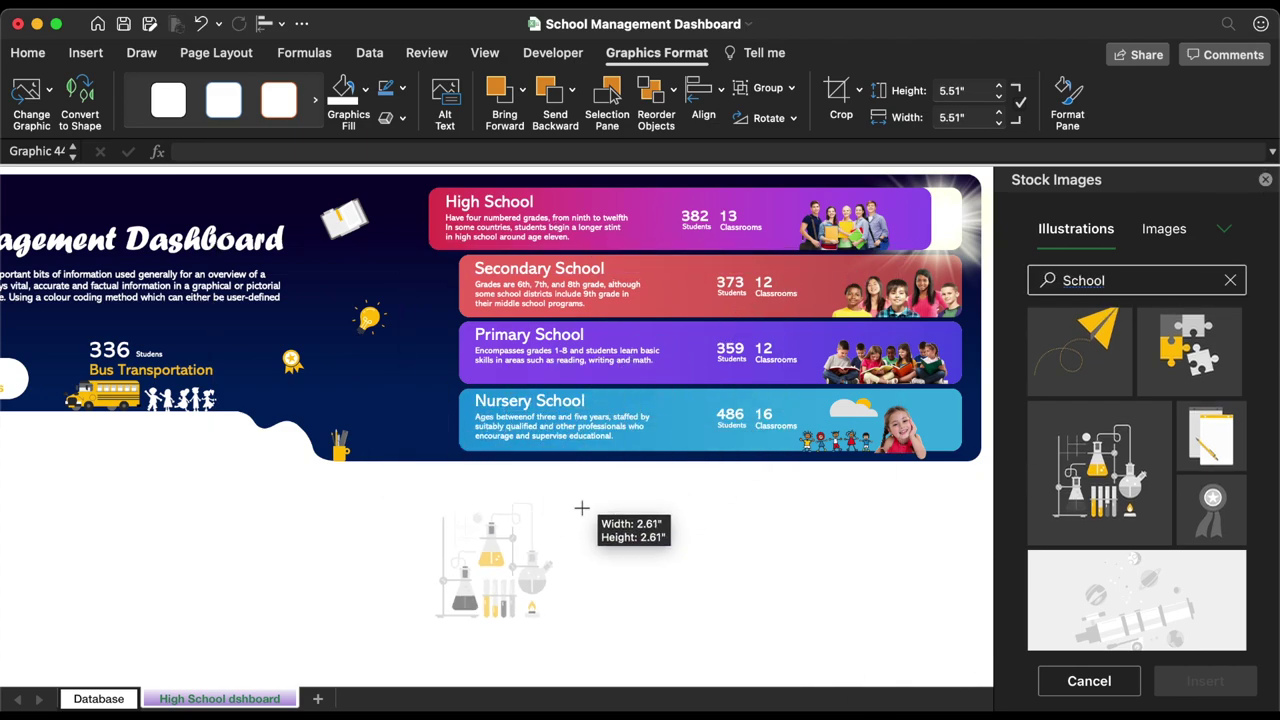
{"action": "left_click_drag", "start_coordinate": [515, 550], "coordinate": [668, 275]}
{"action": "left_click_drag", "start_coordinate": [733, 329], "coordinate": [639, 238]}
{"action": "left_click_drag", "start_coordinate": [608, 205], "coordinate": [654, 231]}
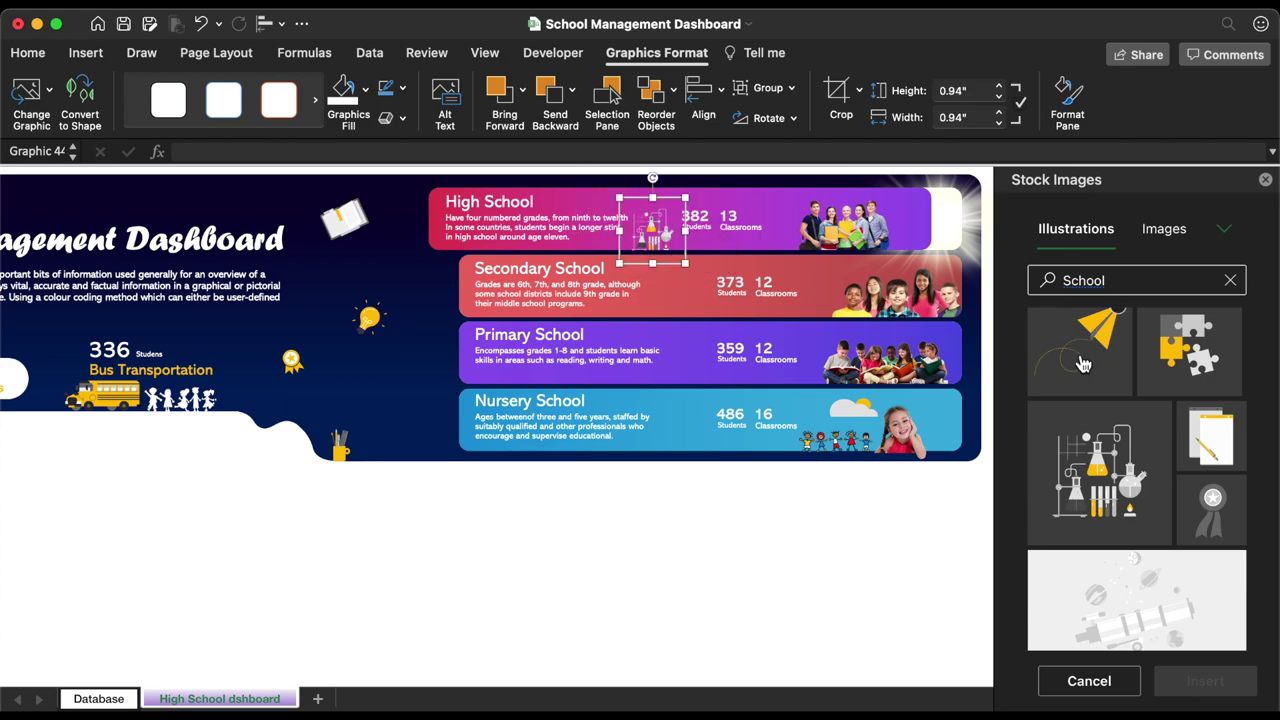
Insert the paper-plane illustration, shrink it onto the Secondary School card, and make it white
{"action": "left_click", "coordinate": [1082, 364]}
{"action": "left_click", "coordinate": [1150, 278]}
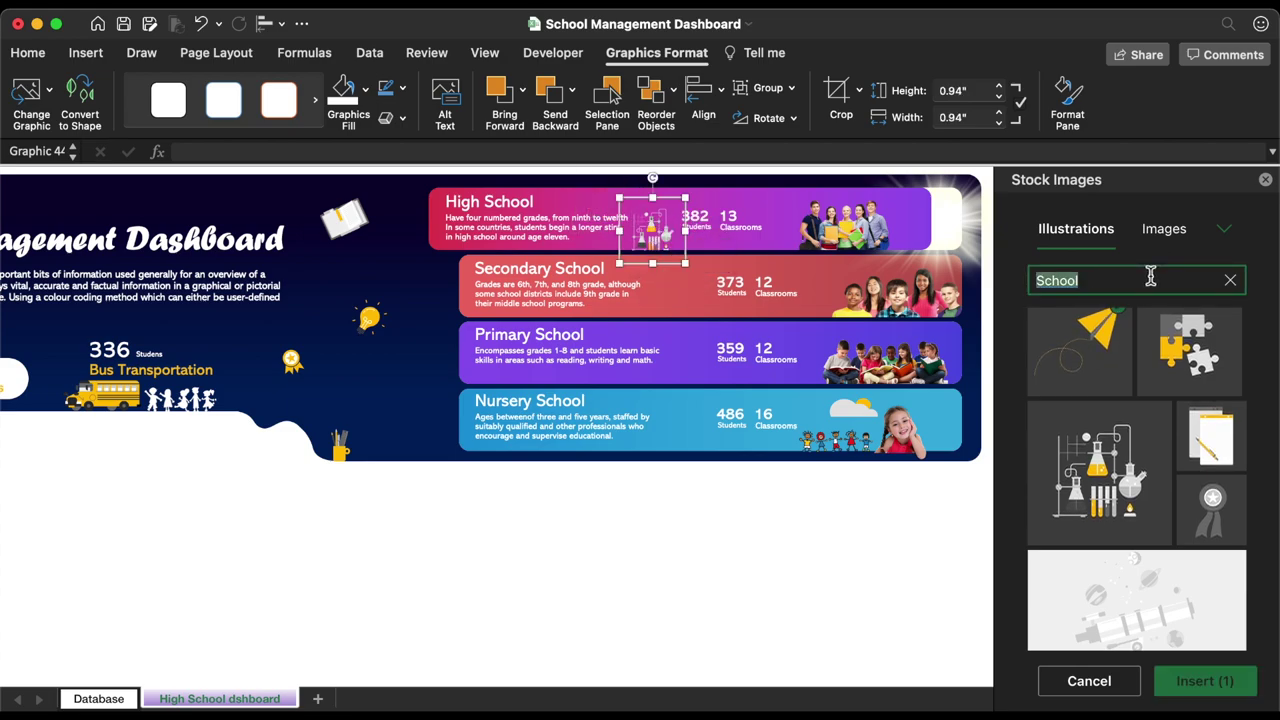
{"action": "left_click", "coordinate": [1205, 681]}
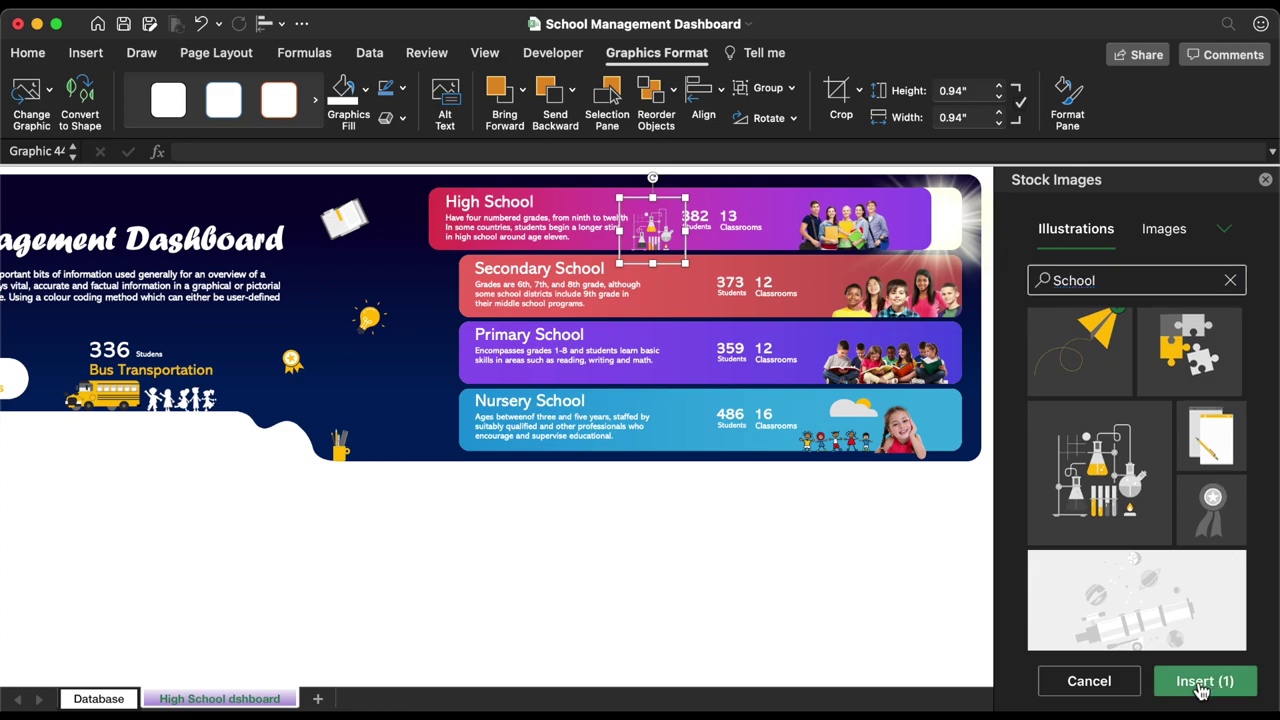
{"action": "left_click_drag", "start_coordinate": [909, 591], "coordinate": [496, 371]}
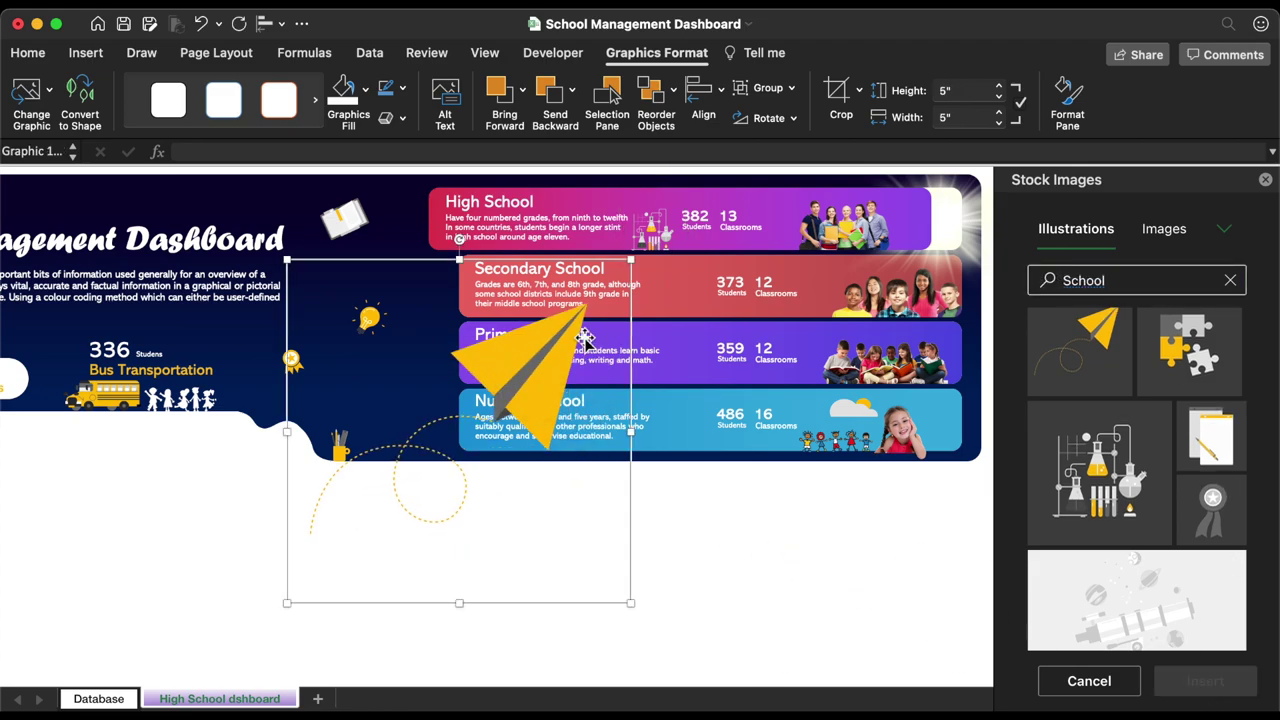
{"action": "left_click_drag", "start_coordinate": [636, 260], "coordinate": [680, 286]}
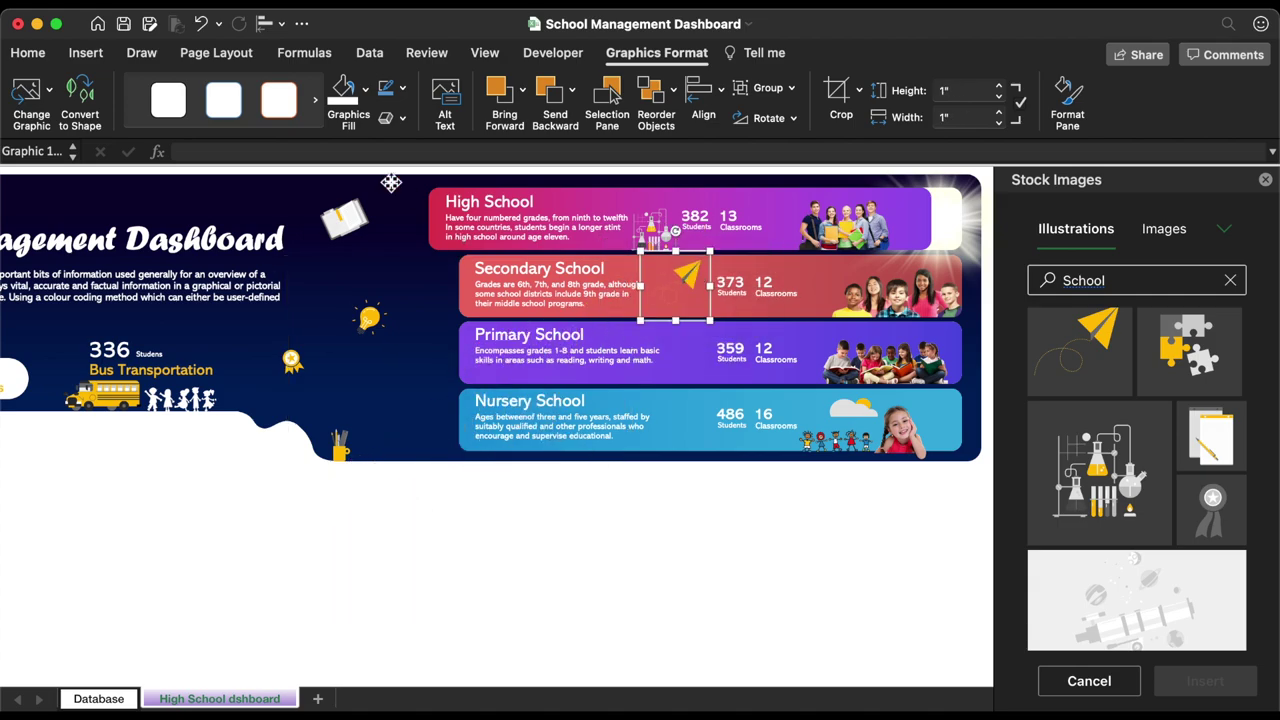
{"action": "left_click", "coordinate": [343, 90]}
{"action": "left_click", "coordinate": [1118, 284]}
Search stock images for balloons and insert the grey and yellow balloon illustration
{"action": "double_click", "coordinate": [1118, 284]}
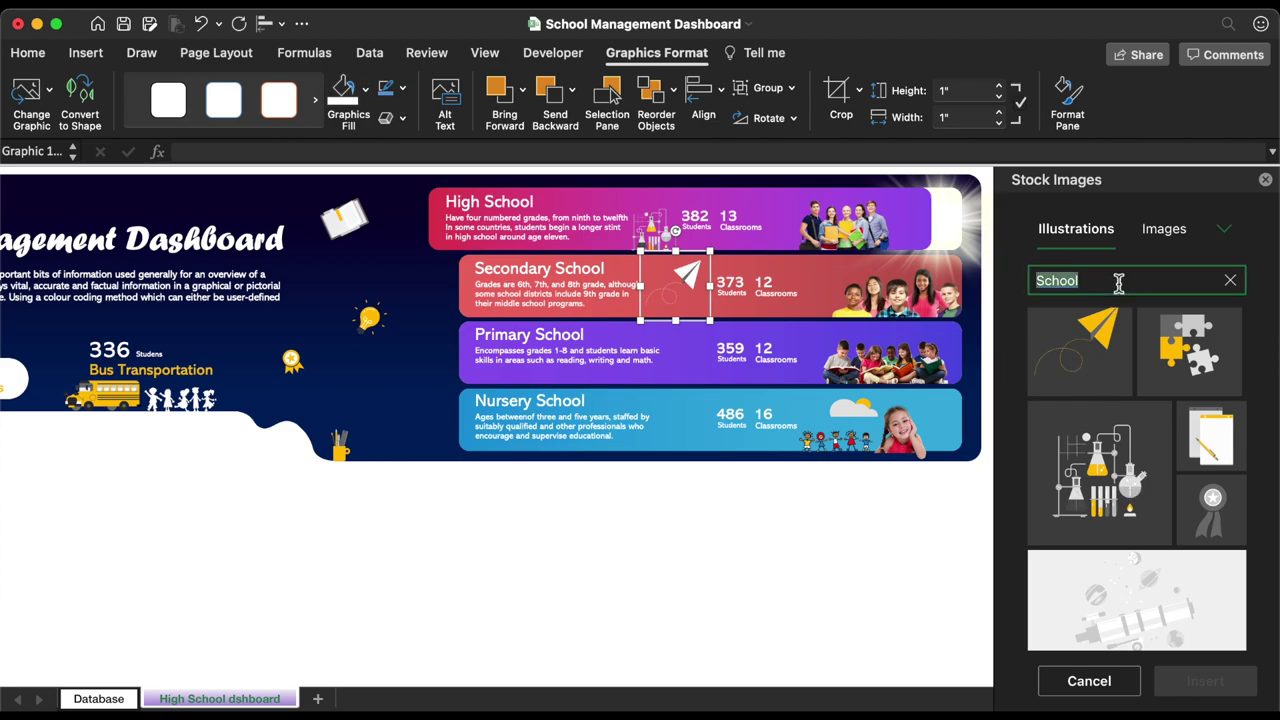
{"action": "type", "text": "baloon"}
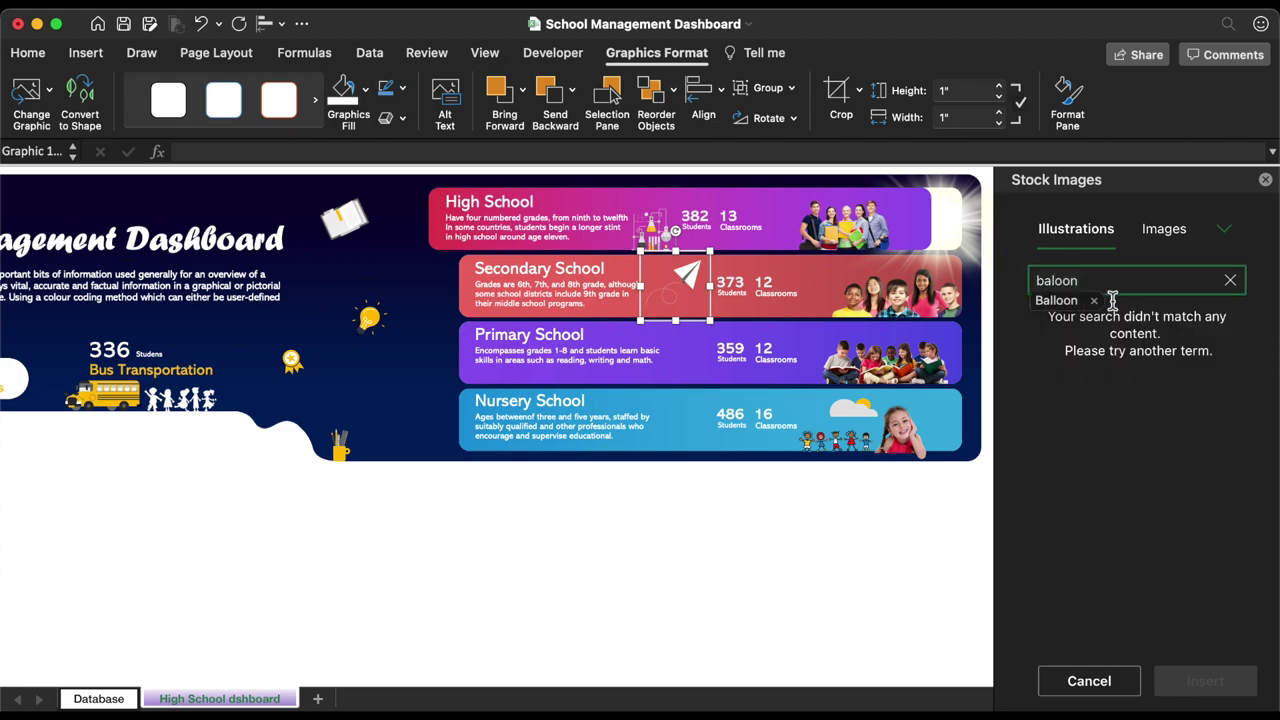
{"action": "left_click", "coordinate": [1058, 300]}
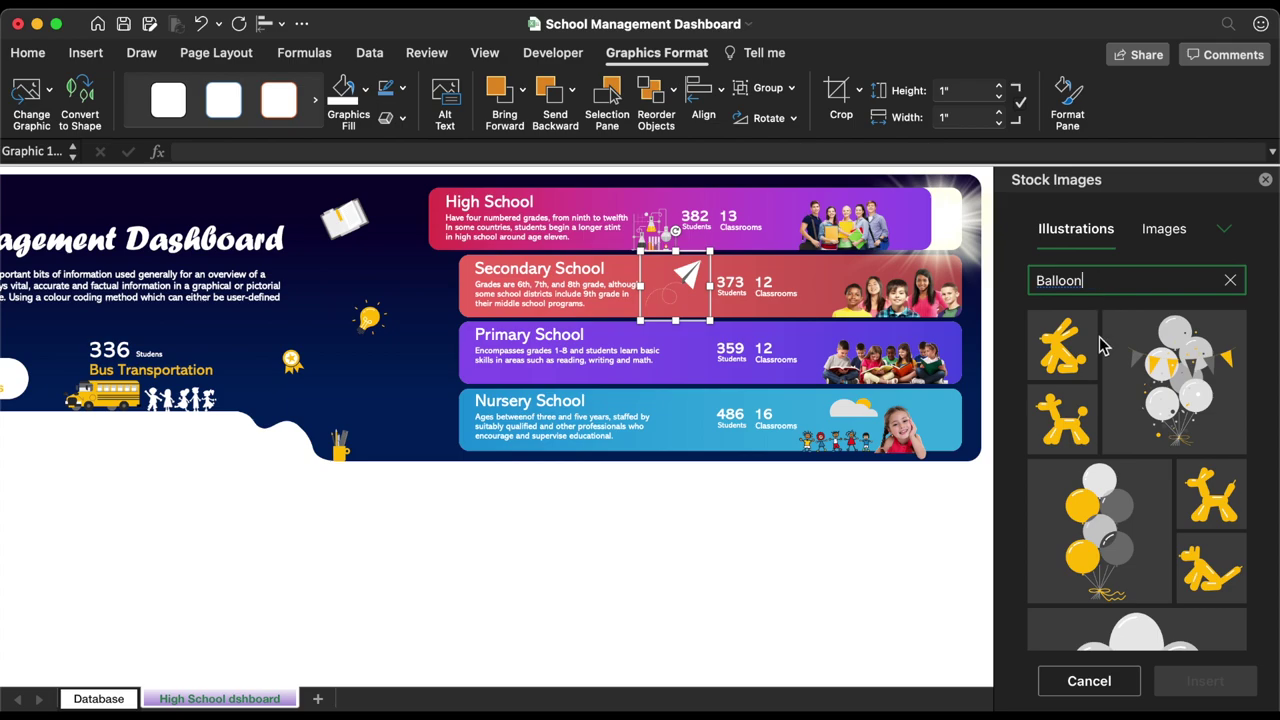
{"action": "scroll", "coordinate": [1118, 528], "scroll_direction": "down", "scroll_amount": 4}
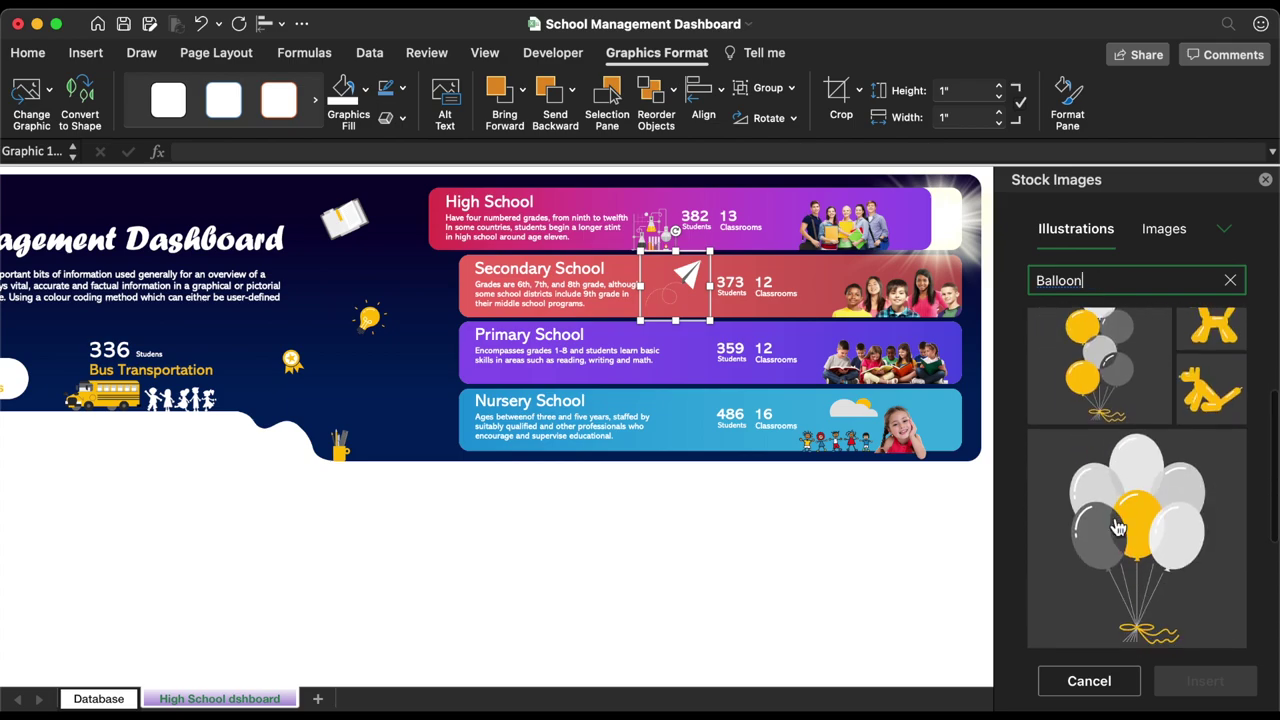
{"action": "left_click", "coordinate": [1143, 538]}
{"action": "left_click", "coordinate": [1204, 680]}
Search 'book', insert the book-stack illustration, and close the stock library
{"action": "double_click", "coordinate": [1085, 280]}
{"action": "type", "text": "book"}
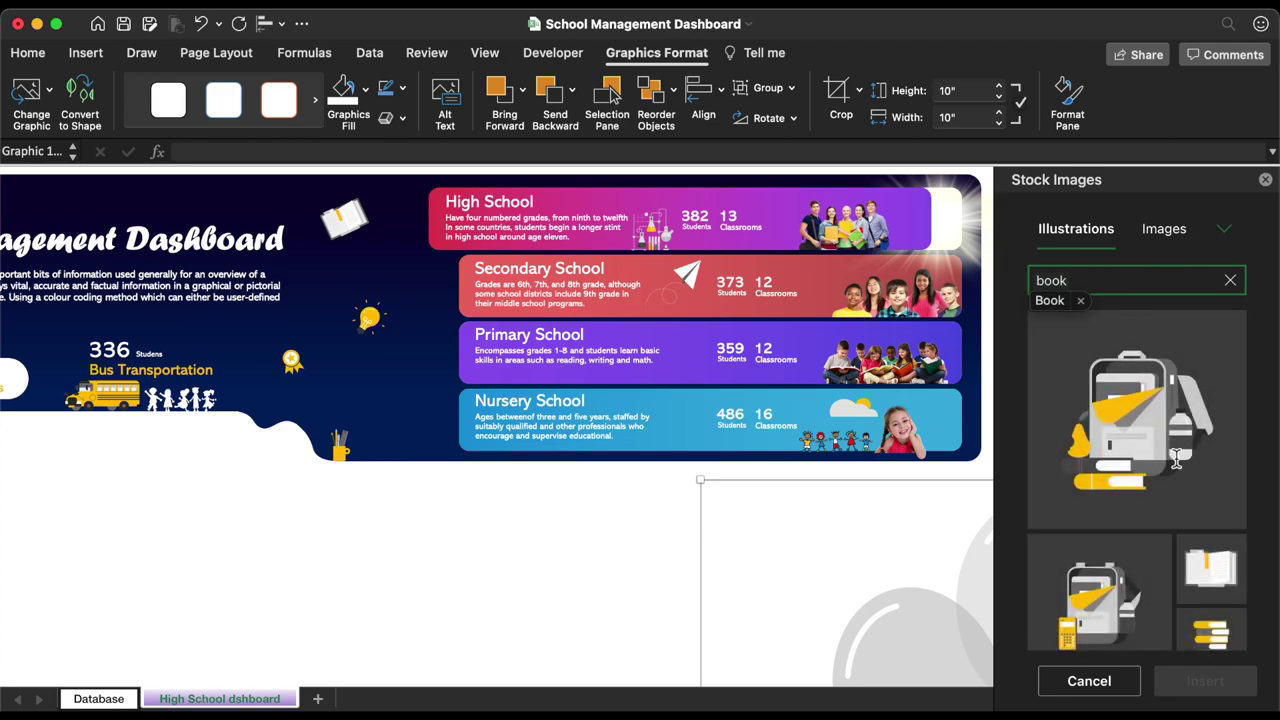
{"action": "scroll", "coordinate": [1195, 520], "scroll_direction": "down", "scroll_amount": 2}
{"action": "left_click", "coordinate": [1211, 580]}
{"action": "left_click", "coordinate": [1210, 682]}
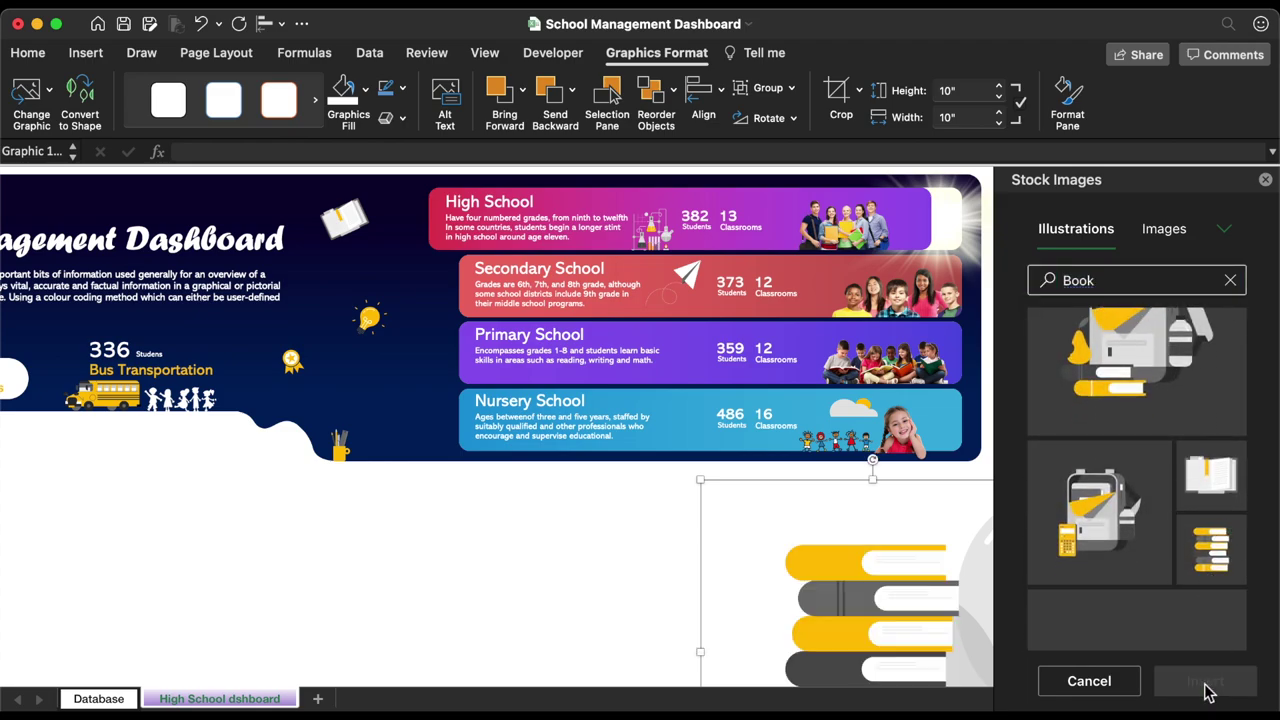
{"action": "left_click", "coordinate": [1265, 181]}
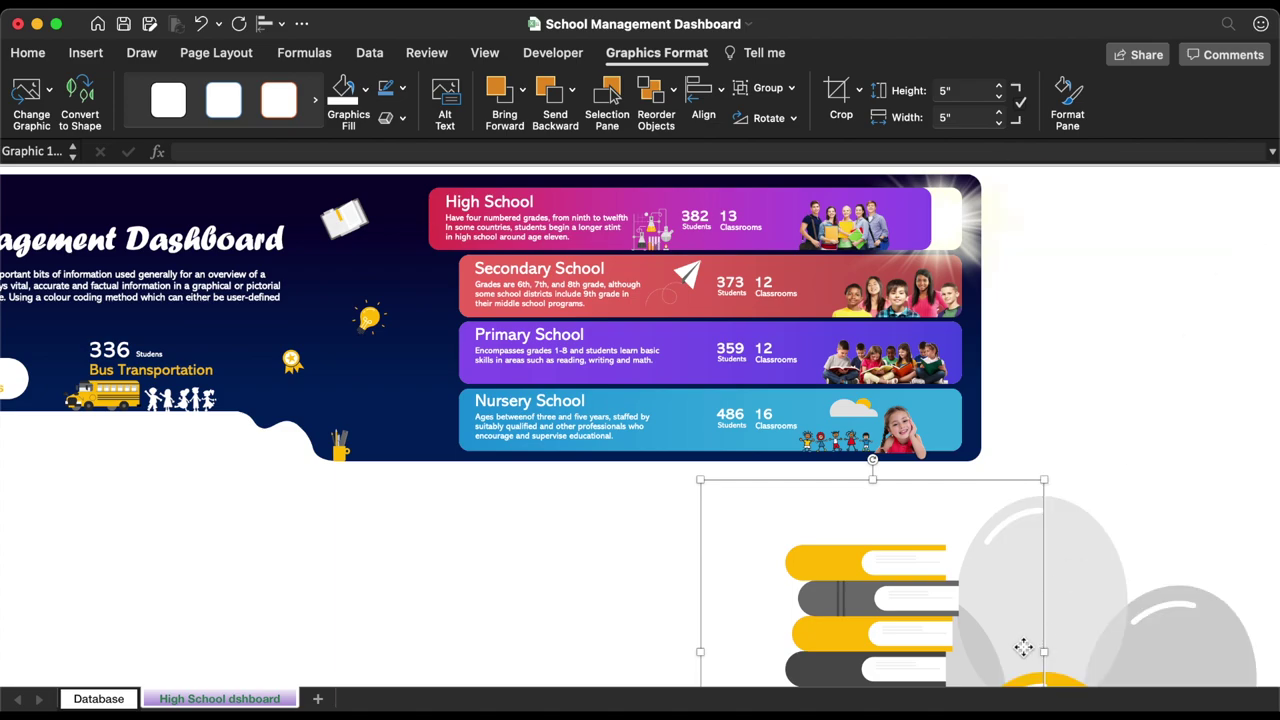
Shrink the book stack and balloons into small icons on the Primary and Nursery cards
{"action": "left_click_drag", "start_coordinate": [1023, 649], "coordinate": [600, 440]}
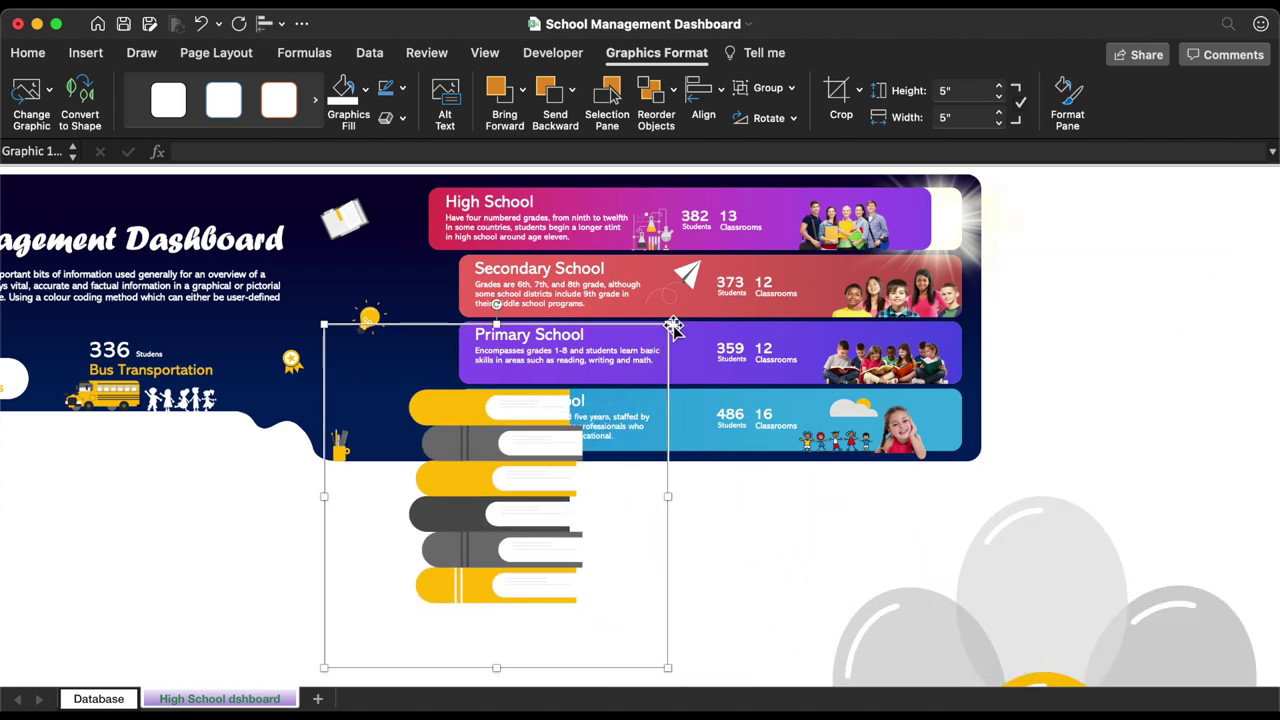
{"action": "left_click_drag", "start_coordinate": [668, 325], "coordinate": [692, 375]}
{"action": "left_click_drag", "start_coordinate": [1058, 563], "coordinate": [553, 376]}
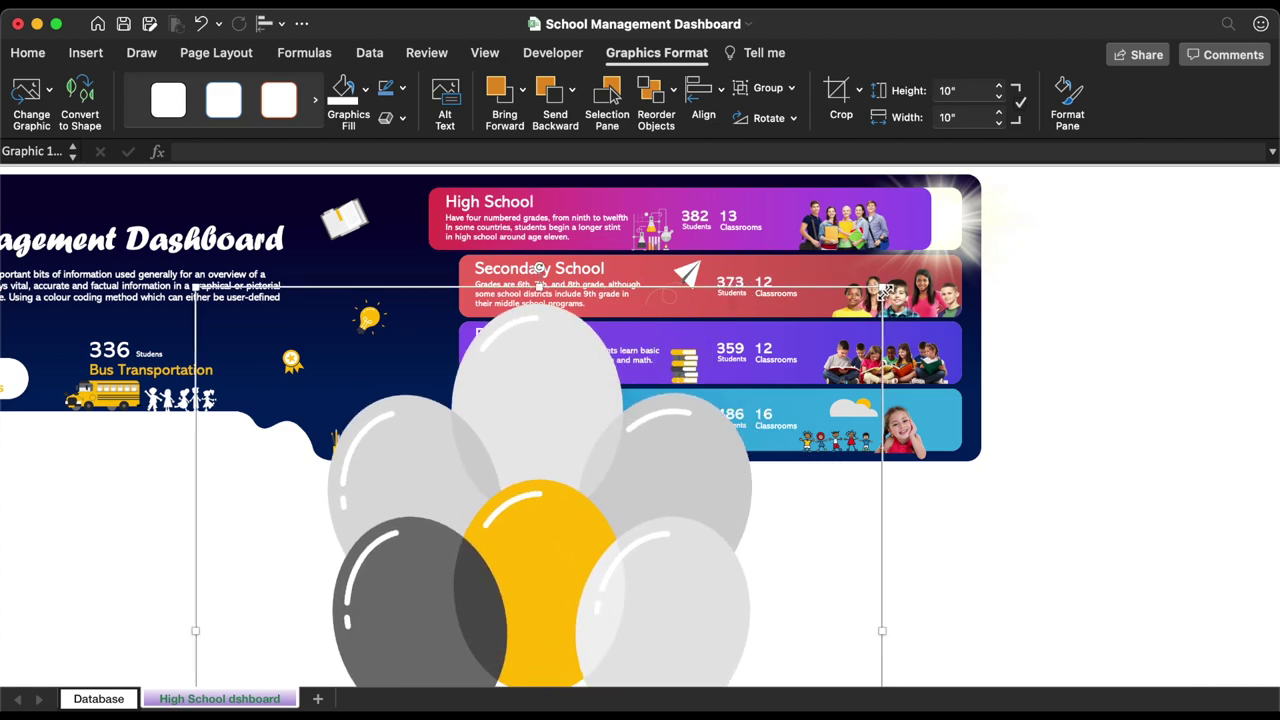
{"action": "left_click_drag", "start_coordinate": [882, 289], "coordinate": [613, 557]}
{"action": "left_click_drag", "start_coordinate": [558, 615], "coordinate": [712, 389]}
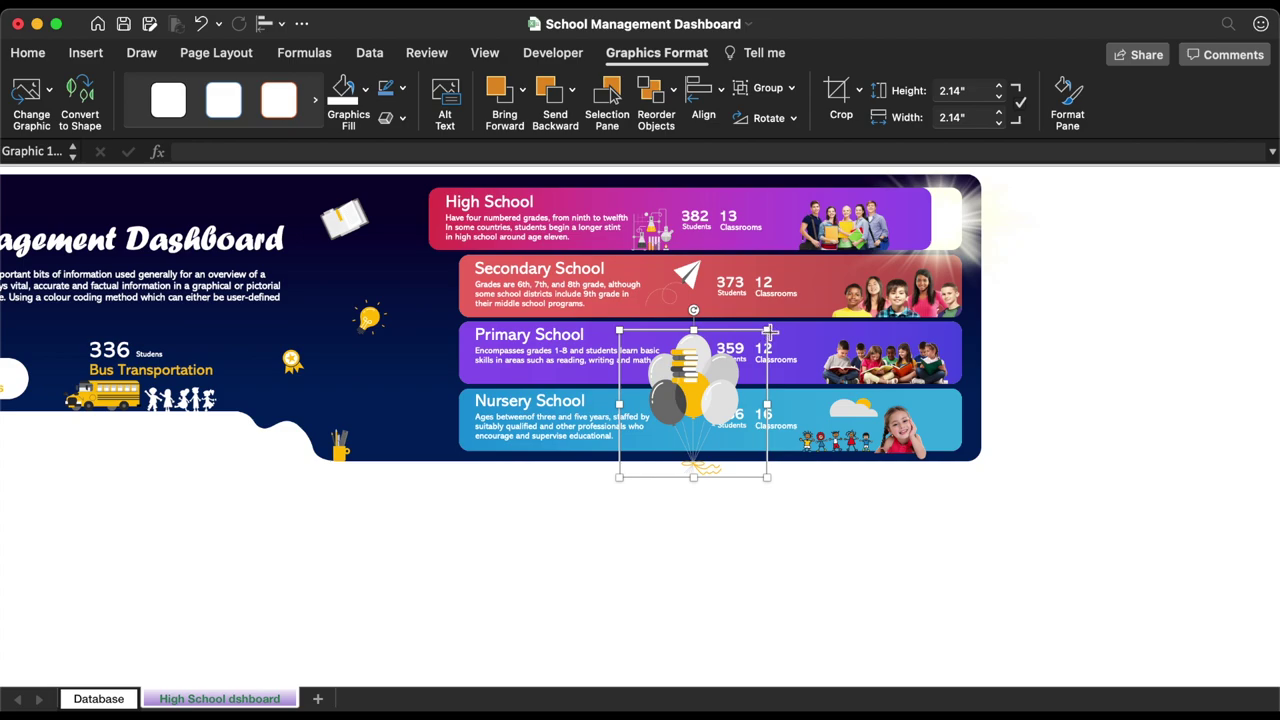
{"action": "left_click_drag", "start_coordinate": [769, 330], "coordinate": [696, 418]}
Make the books icon slightly smaller and select it together with the balloons
{"action": "left_click", "coordinate": [689, 362]}
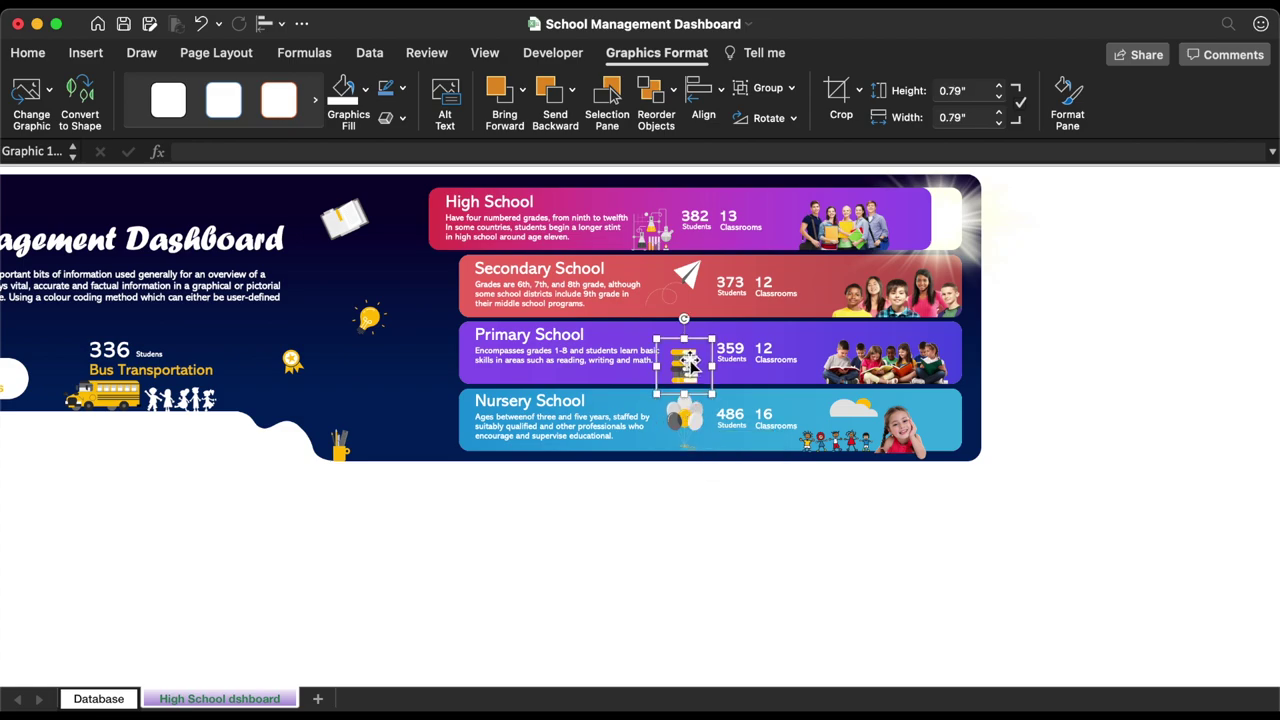
{"action": "left_click_drag", "start_coordinate": [659, 339], "coordinate": [663, 345]}
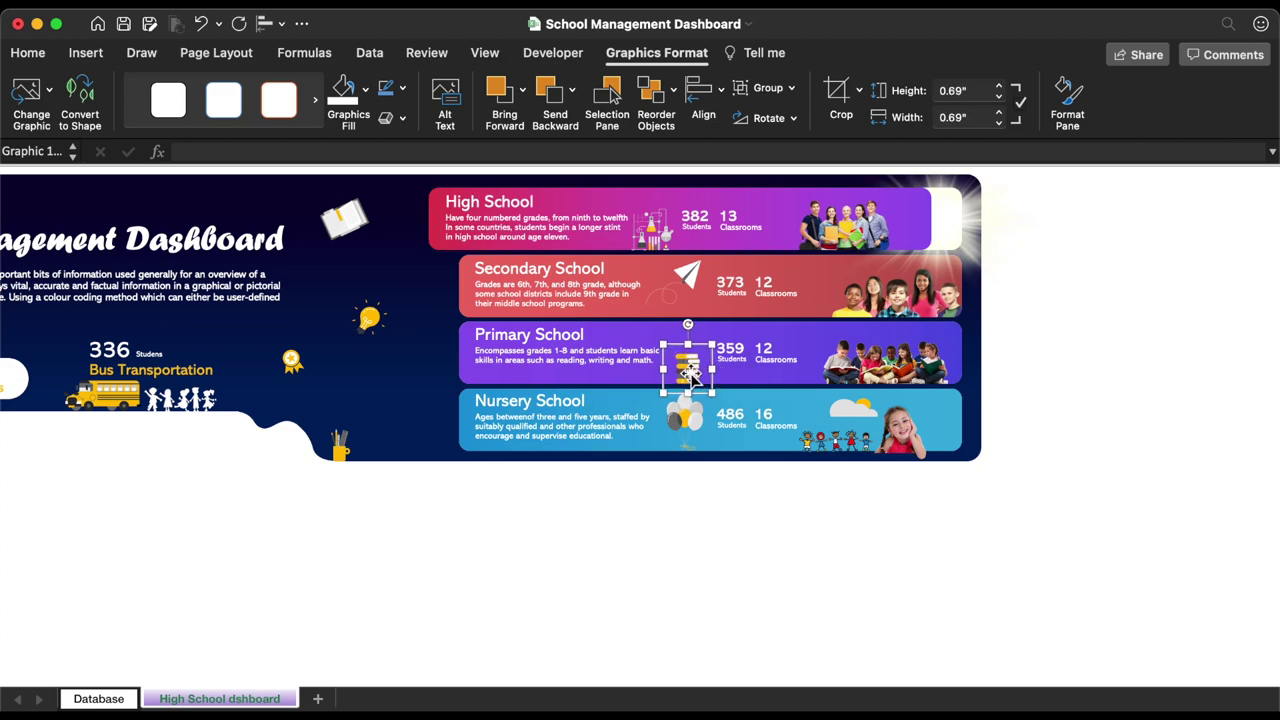
{"action": "left_click", "coordinate": [690, 428], "text": "shift"}
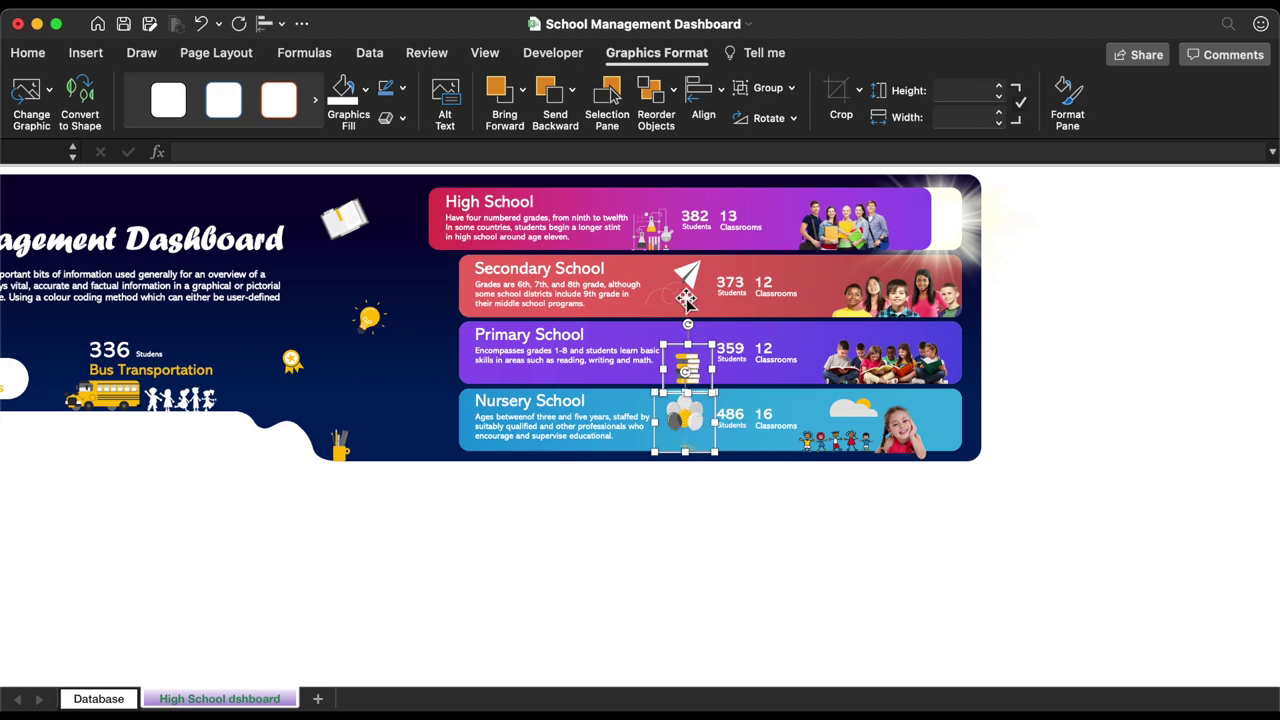
Group the paper-plane, book-stack and balloon icons together
{"action": "left_click", "coordinate": [688, 280], "text": "shift"}
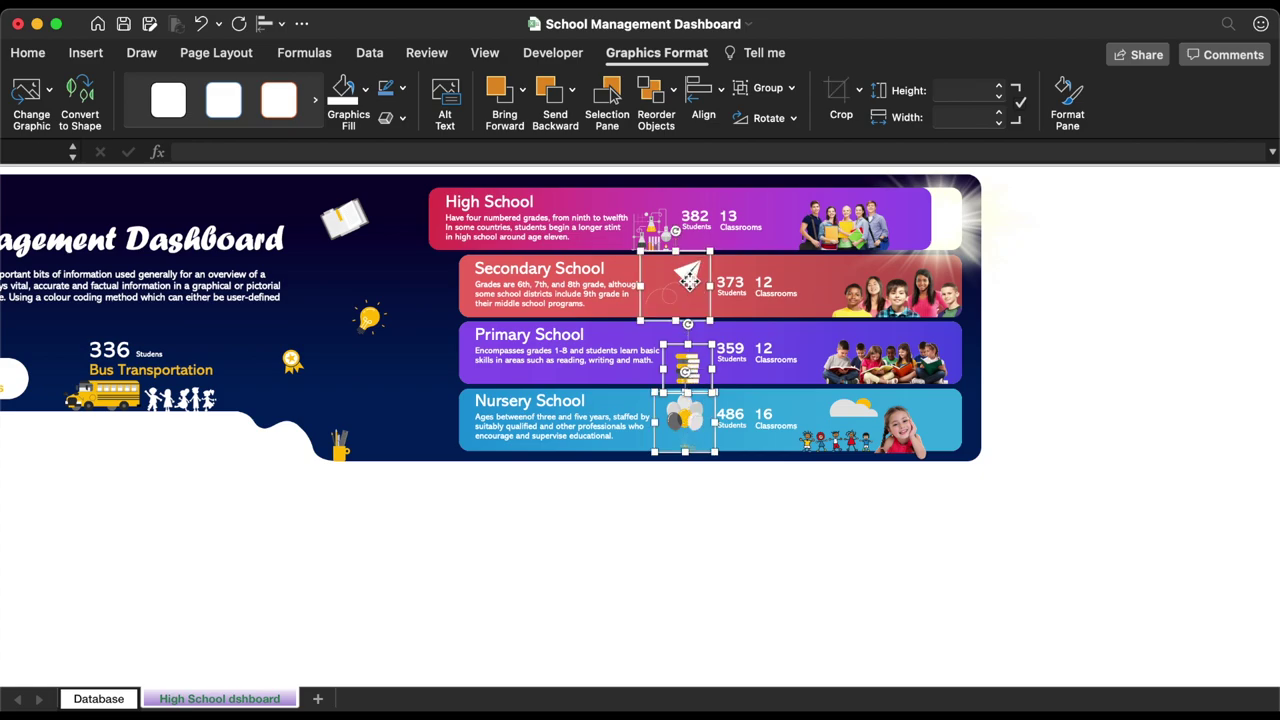
{"action": "right_click", "coordinate": [688, 282]}
{"action": "mouse_move", "coordinate": [766, 437]}
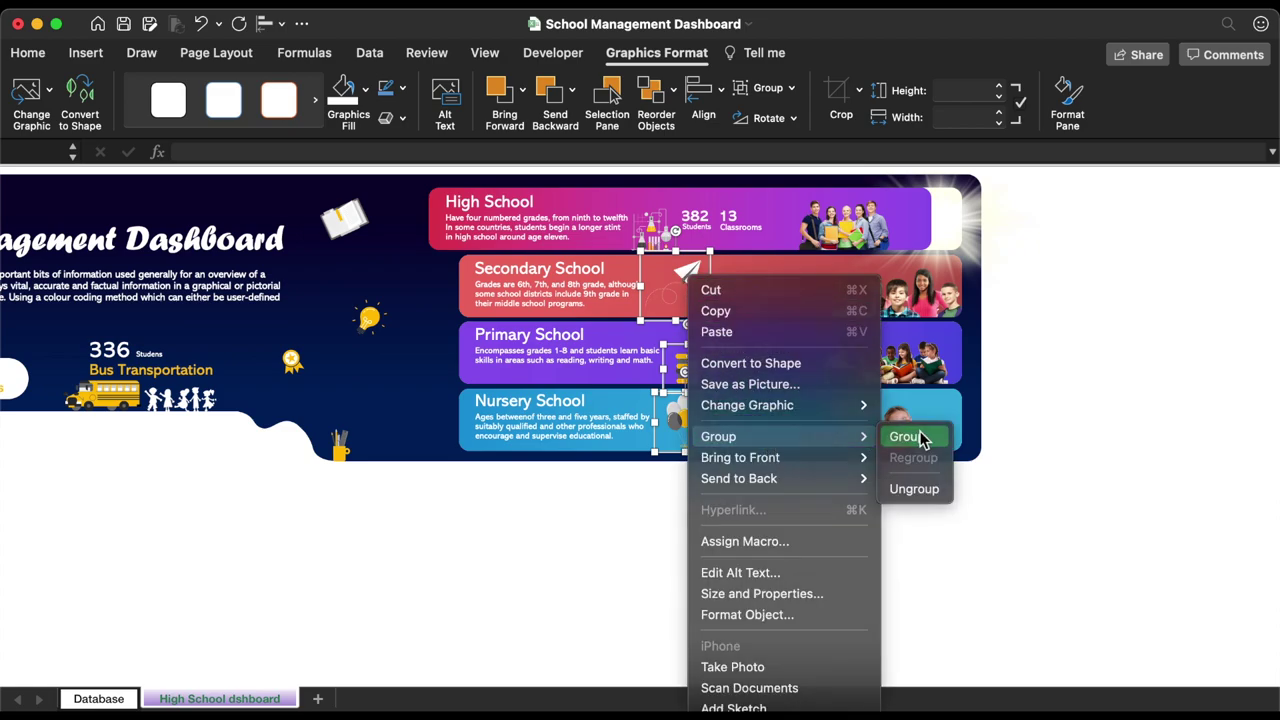
{"action": "left_click", "coordinate": [906, 437]}
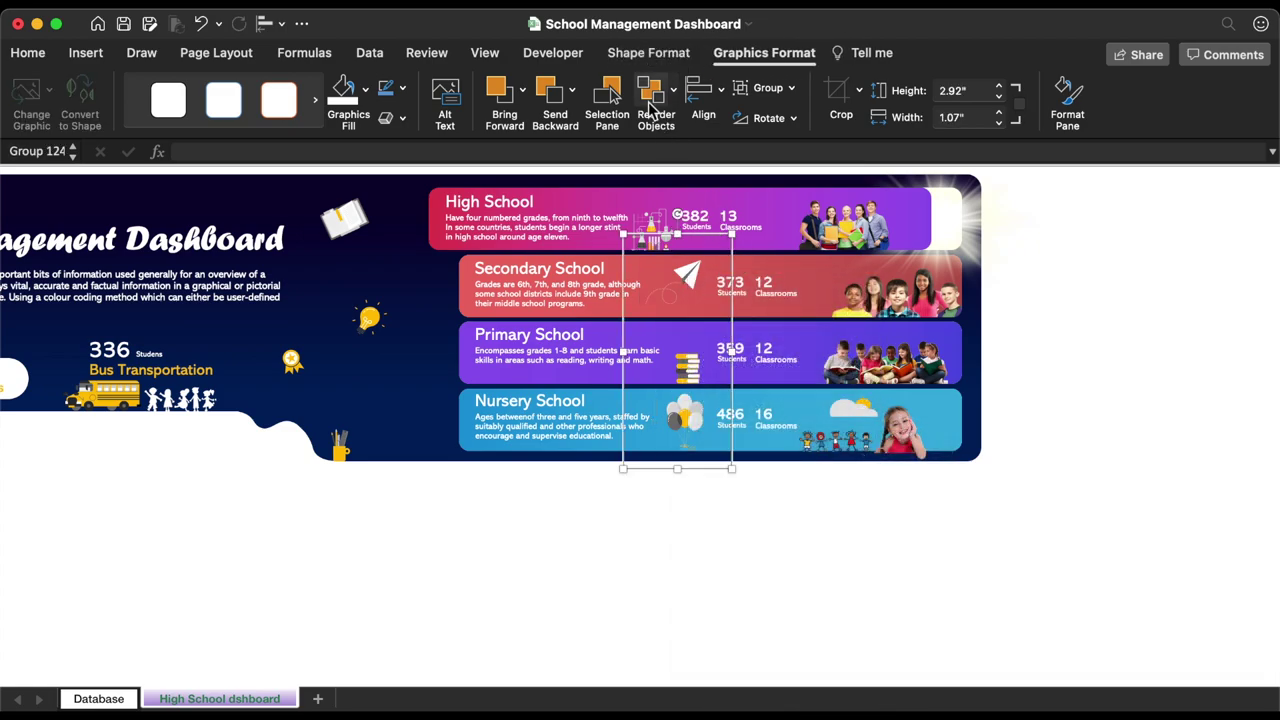
Hide the new icon group in the Selection Pane and deselect it
{"action": "left_click", "coordinate": [618, 95]}
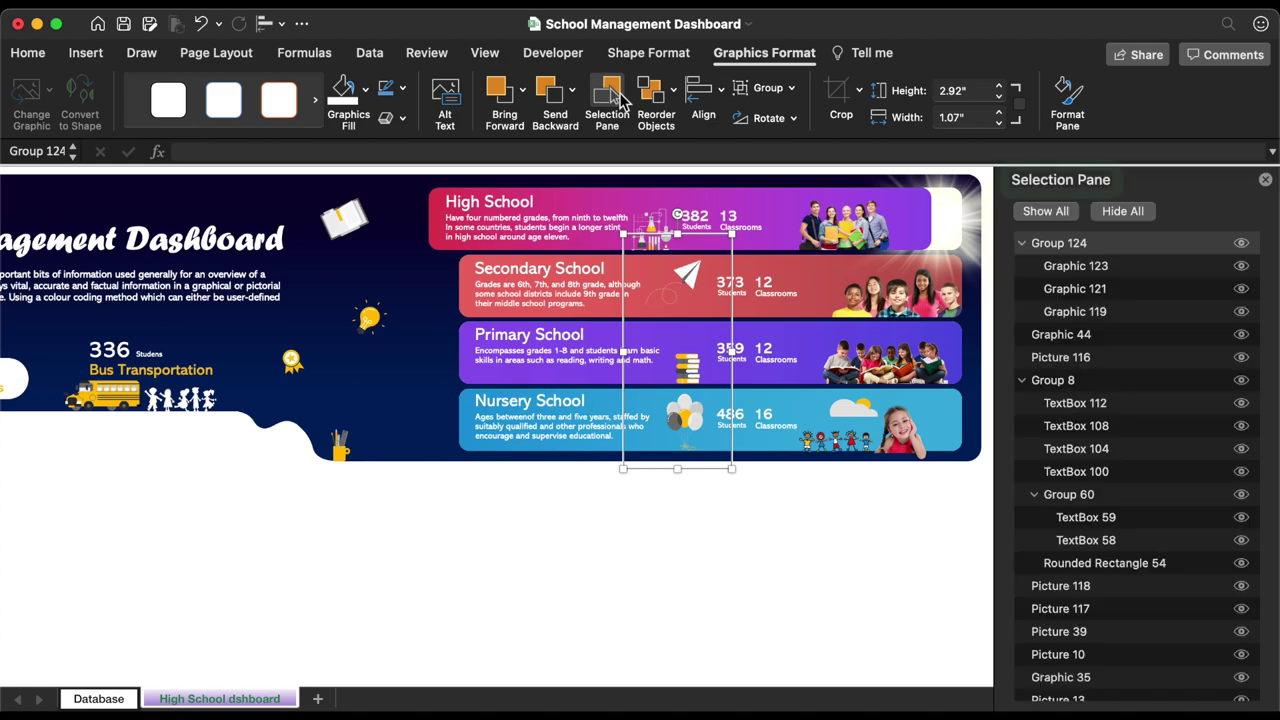
{"action": "left_click", "coordinate": [1242, 244]}
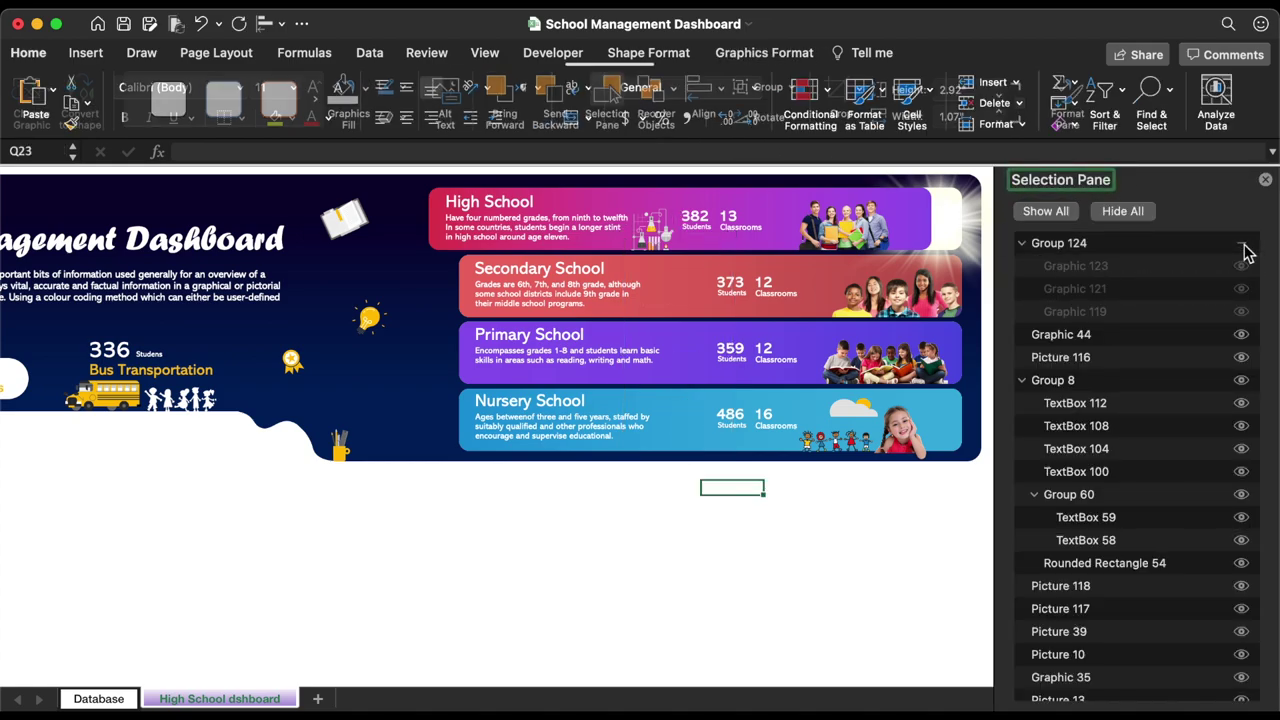
{"action": "left_click", "coordinate": [1265, 183]}
{"action": "left_click", "coordinate": [577, 535]}
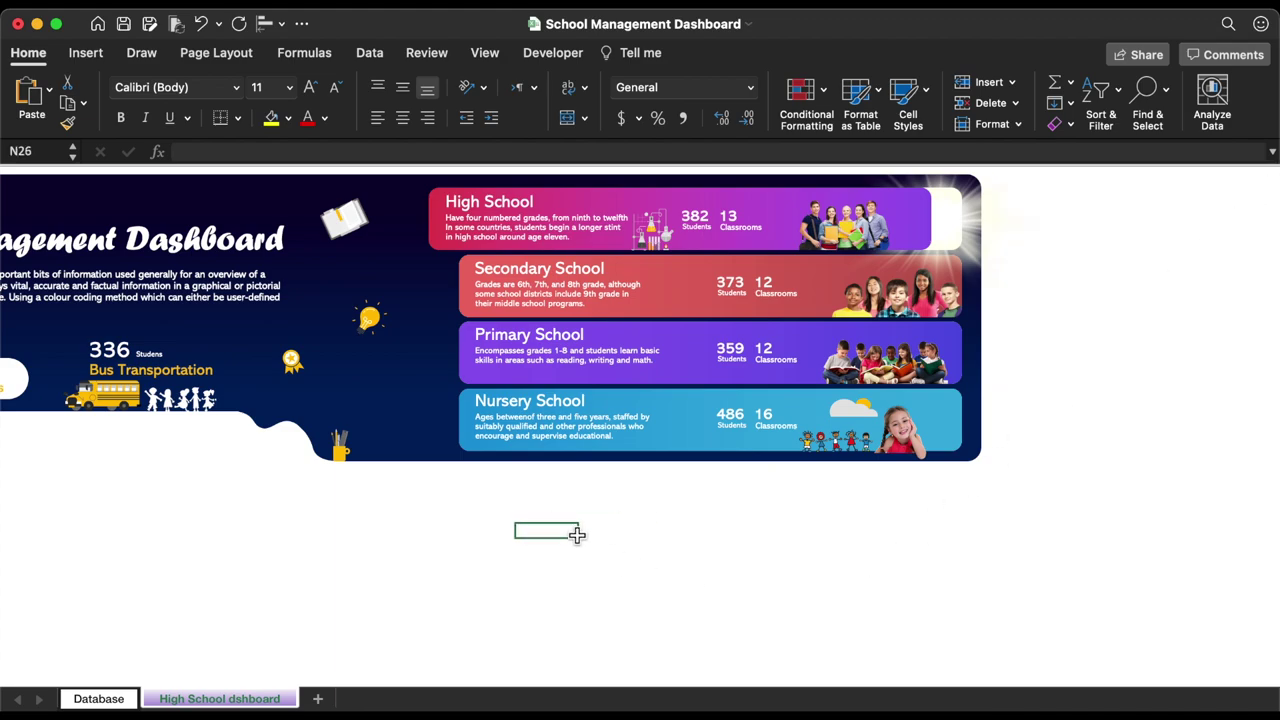
{"action": "scroll", "coordinate": [577, 535], "scroll_direction": "left", "scroll_amount": 5}
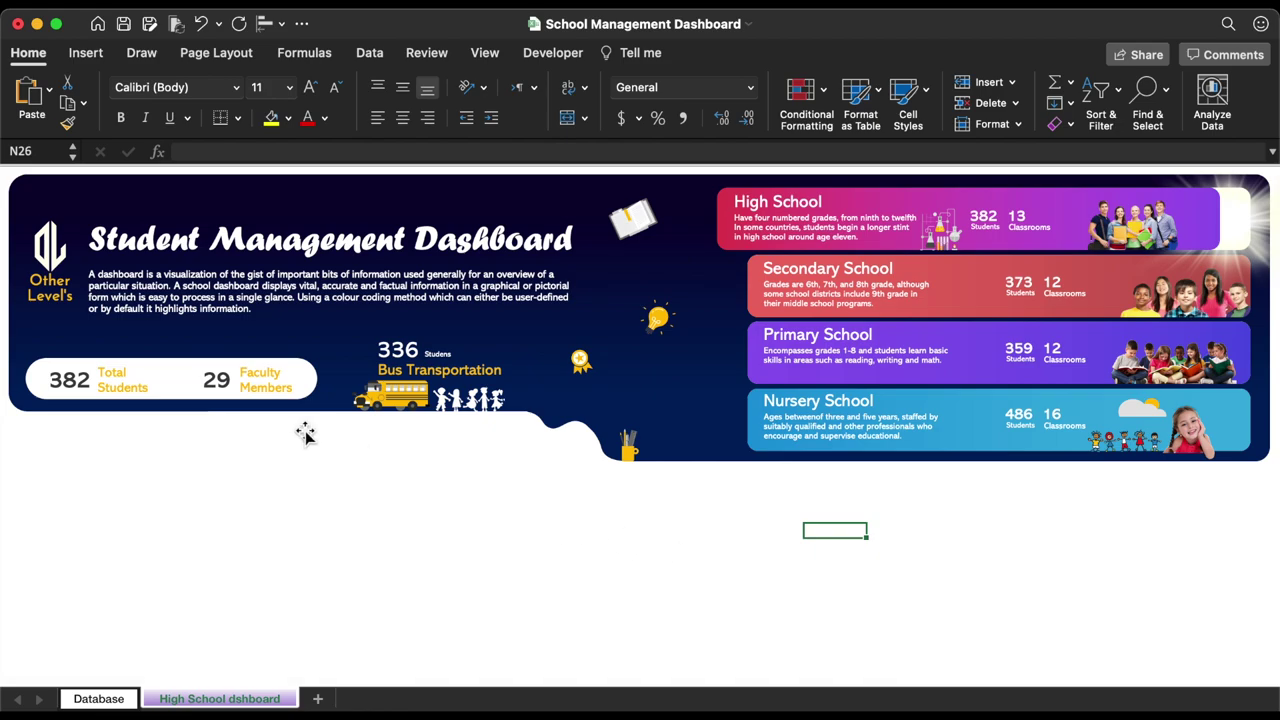
Copy the 29 Faculty Members figure to just below the banner
{"action": "left_click", "coordinate": [277, 372]}
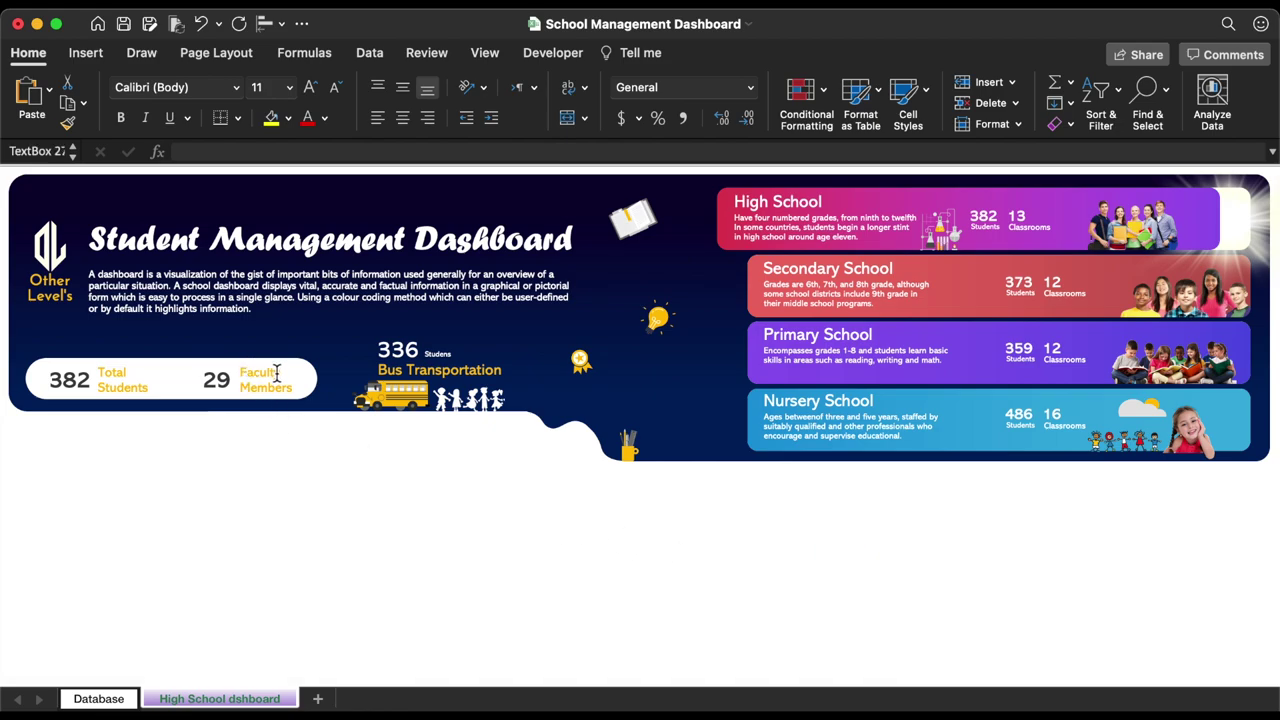
{"action": "left_click_drag", "start_coordinate": [219, 366], "coordinate": [232, 378]}
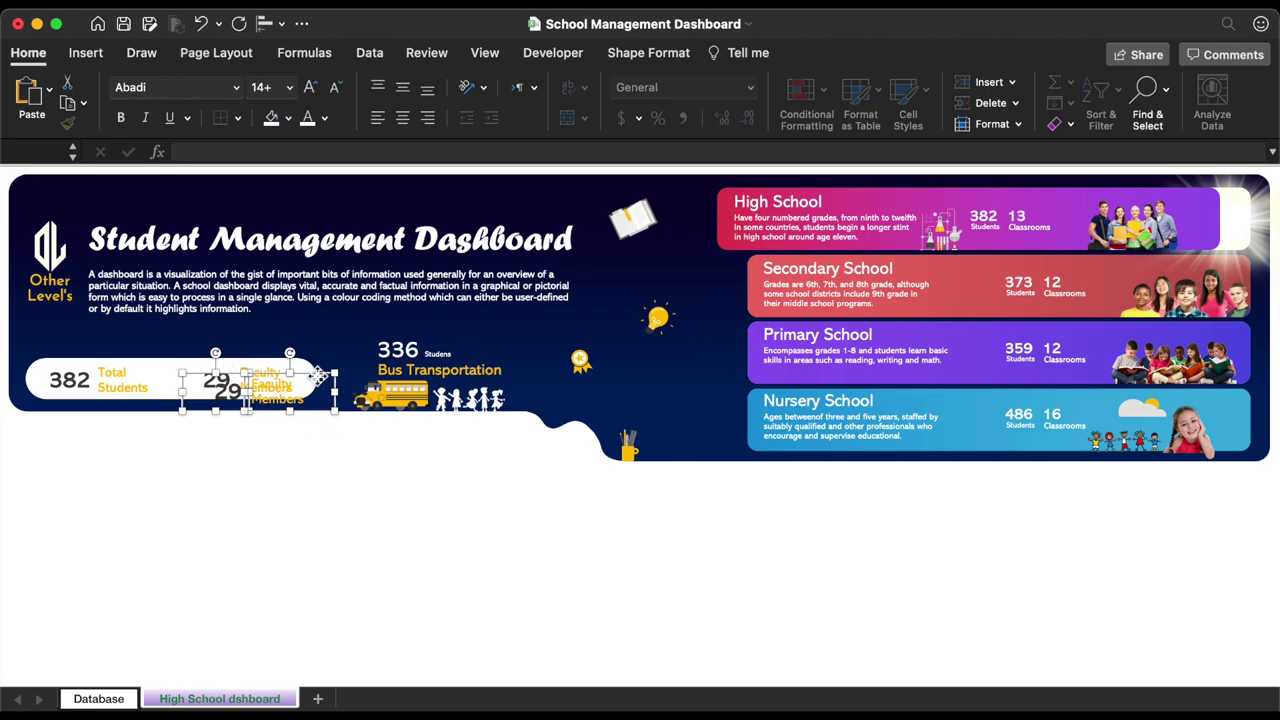
{"action": "left_click_drag", "start_coordinate": [318, 374], "coordinate": [203, 436]}
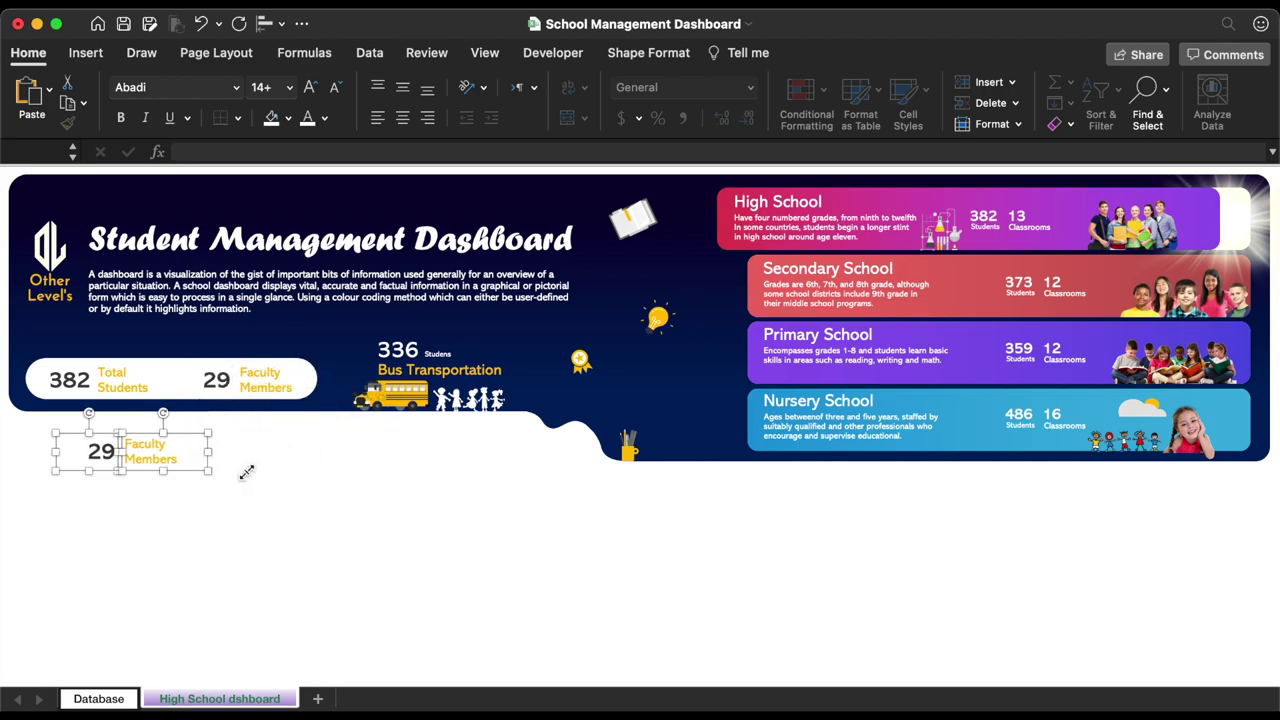
Format the copied label text in Calibri with a dark font colour
{"action": "left_click", "coordinate": [160, 455]}
{"action": "left_click_drag", "start_coordinate": [125, 443], "coordinate": [180, 461]}
{"action": "left_click", "coordinate": [237, 88]}
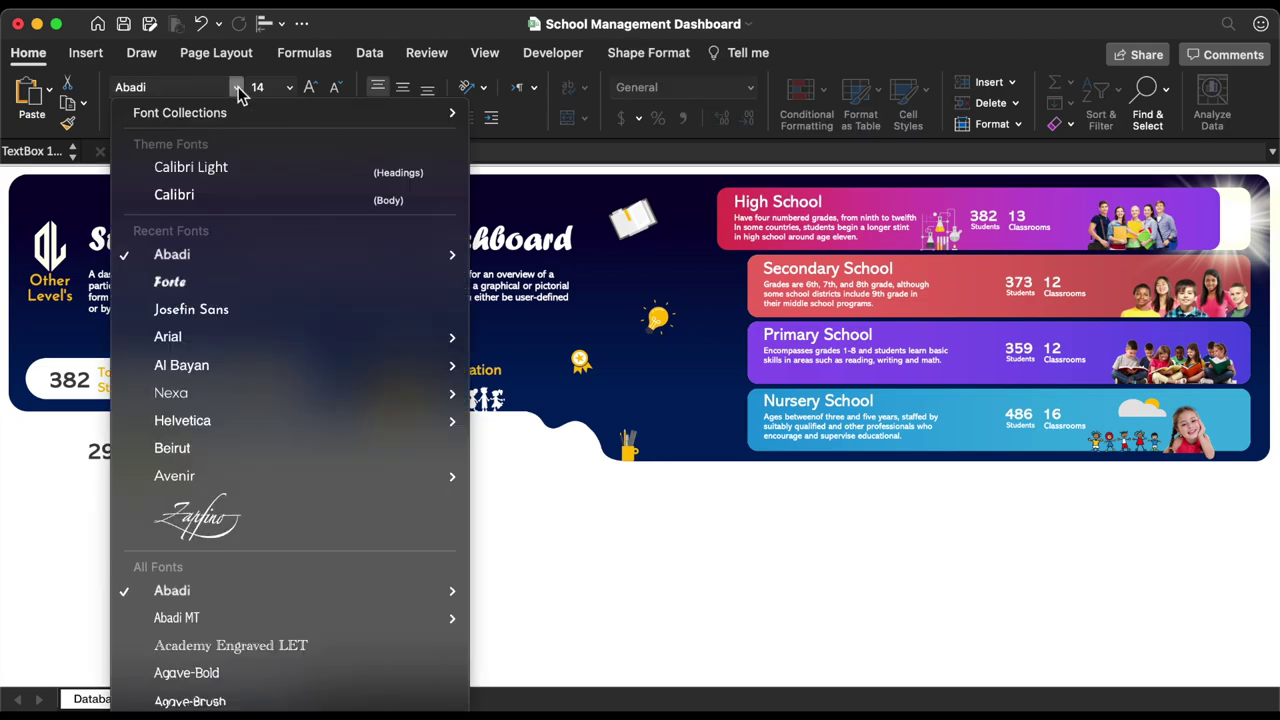
{"action": "left_click", "coordinate": [190, 167]}
{"action": "left_click", "coordinate": [324, 118]}
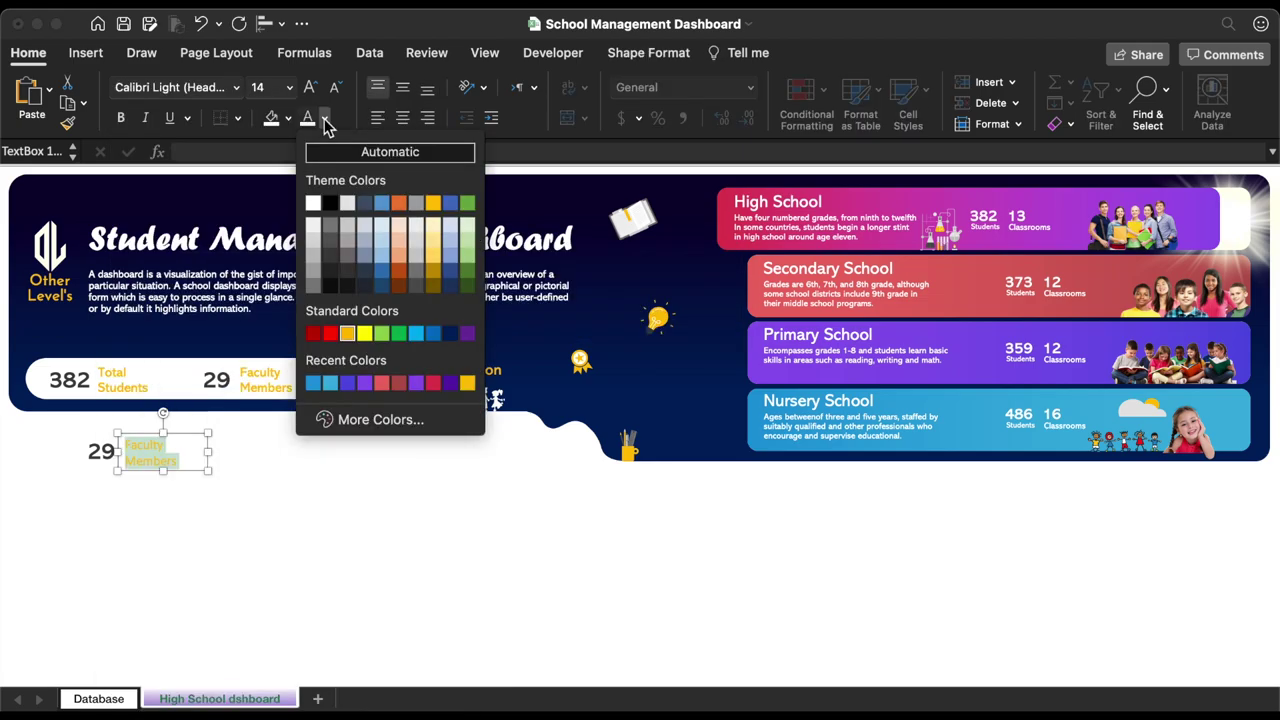
{"action": "left_click", "coordinate": [450, 334]}
Change the label to Student Attendance and align it above the number
{"action": "left_click_drag", "start_coordinate": [208, 470], "coordinate": [228, 485]}
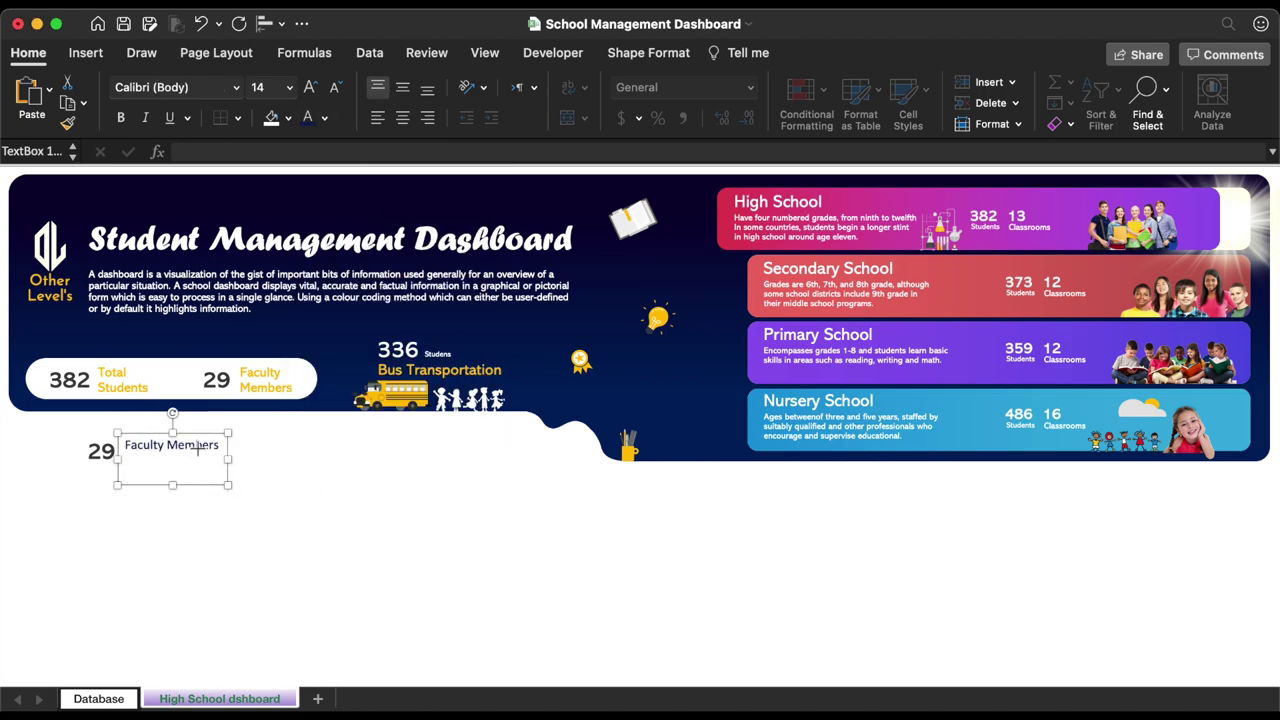
{"action": "triple_click", "coordinate": [197, 450]}
{"action": "type", "text": "Student Attendance"}
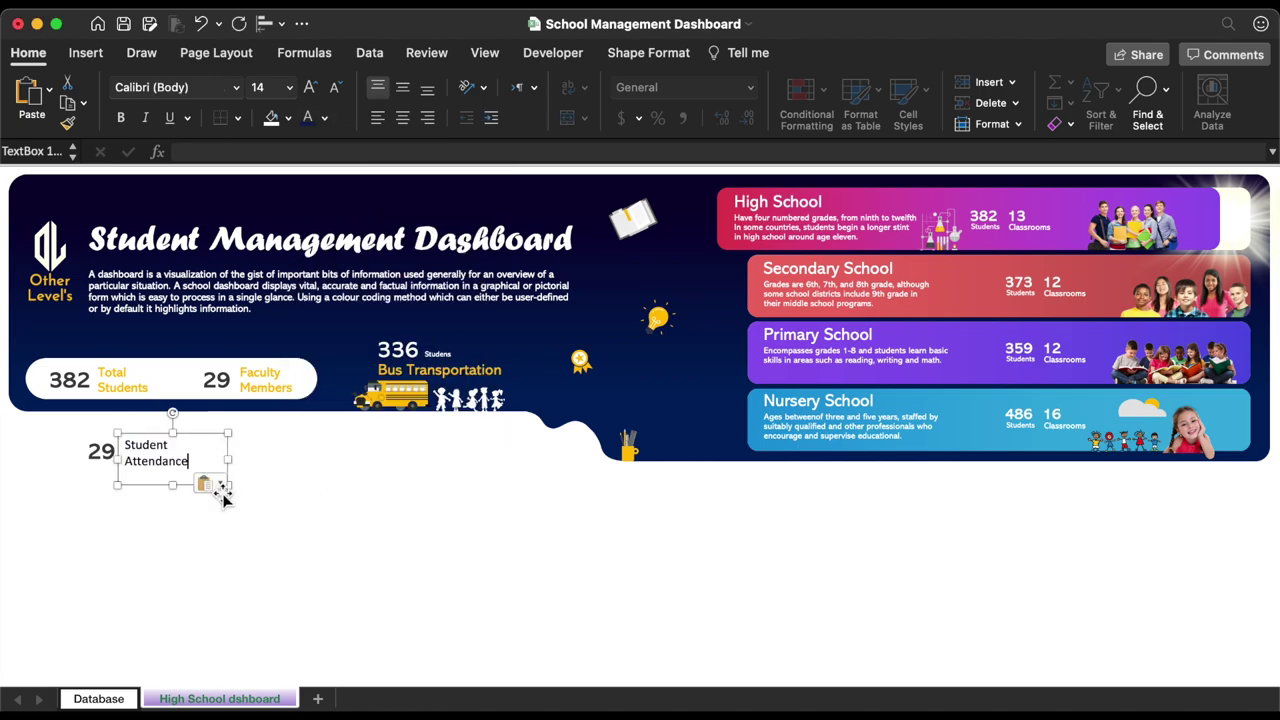
{"action": "left_click_drag", "start_coordinate": [224, 470], "coordinate": [97, 474]}
{"action": "left_click", "coordinate": [110, 451]}
Point the number's formula at the High School attendance value 345 on the Database sheet
{"action": "double_click", "coordinate": [275, 151]}
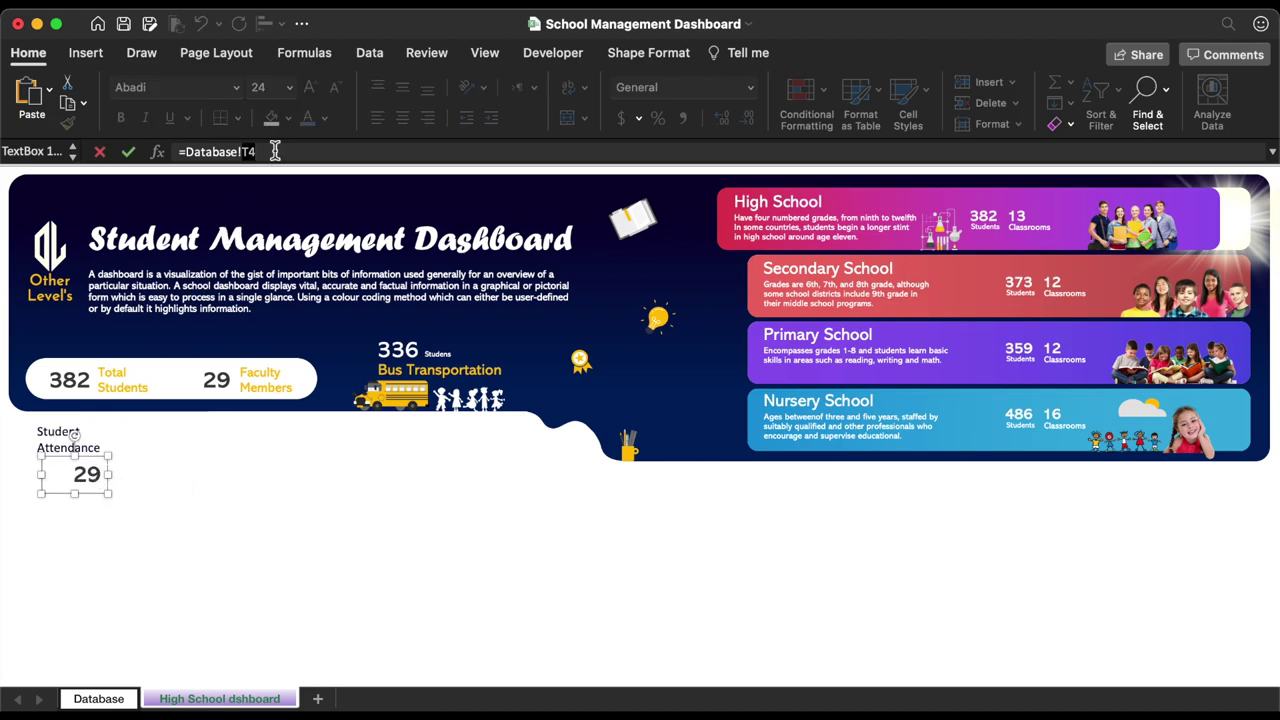
{"action": "key", "text": "BackSpace"}
{"action": "left_click", "coordinate": [100, 699]}
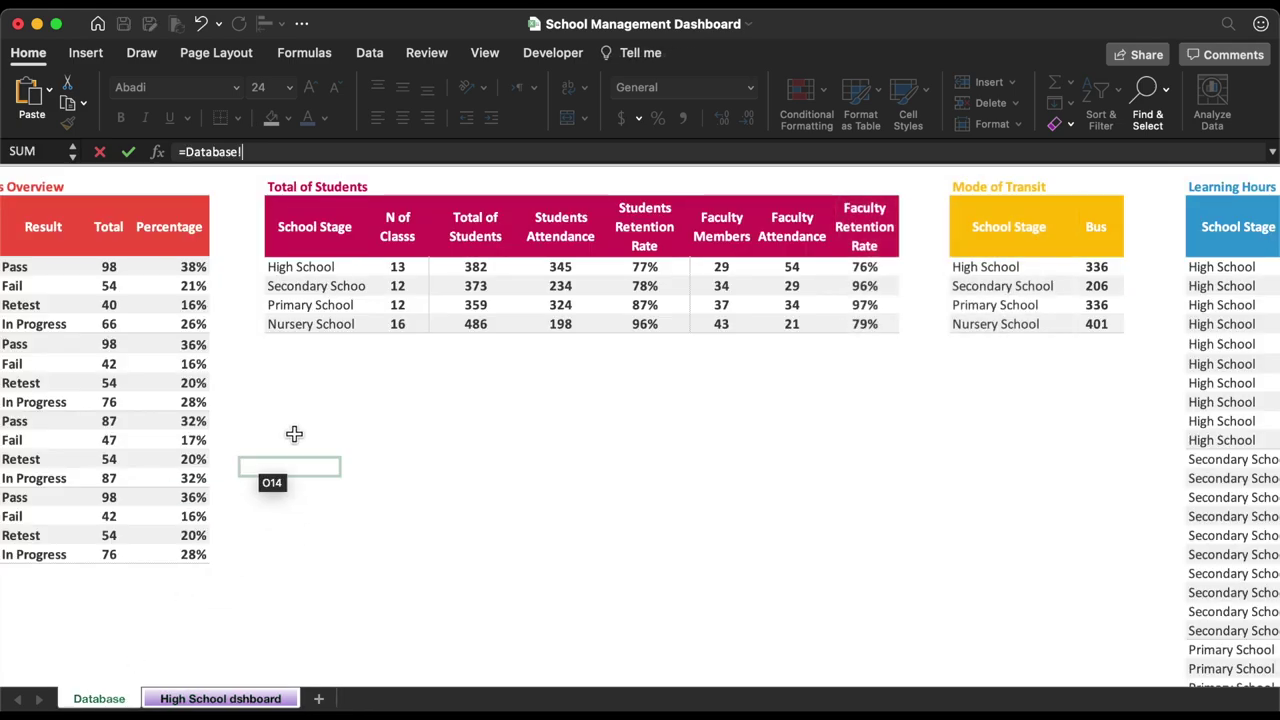
{"action": "left_click", "coordinate": [564, 269]}
Confirm the link and colour the 345 figure custom coral FC7269
{"action": "key", "text": "Return"}
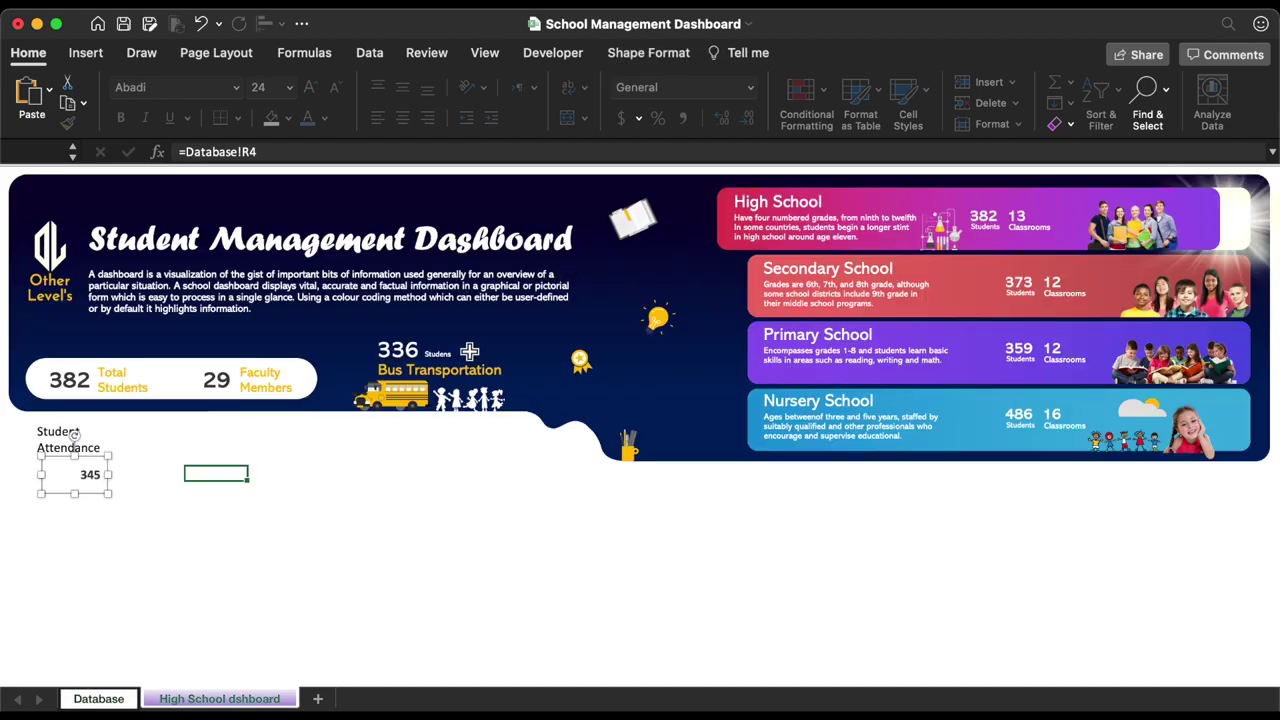
{"action": "left_click", "coordinate": [324, 118]}
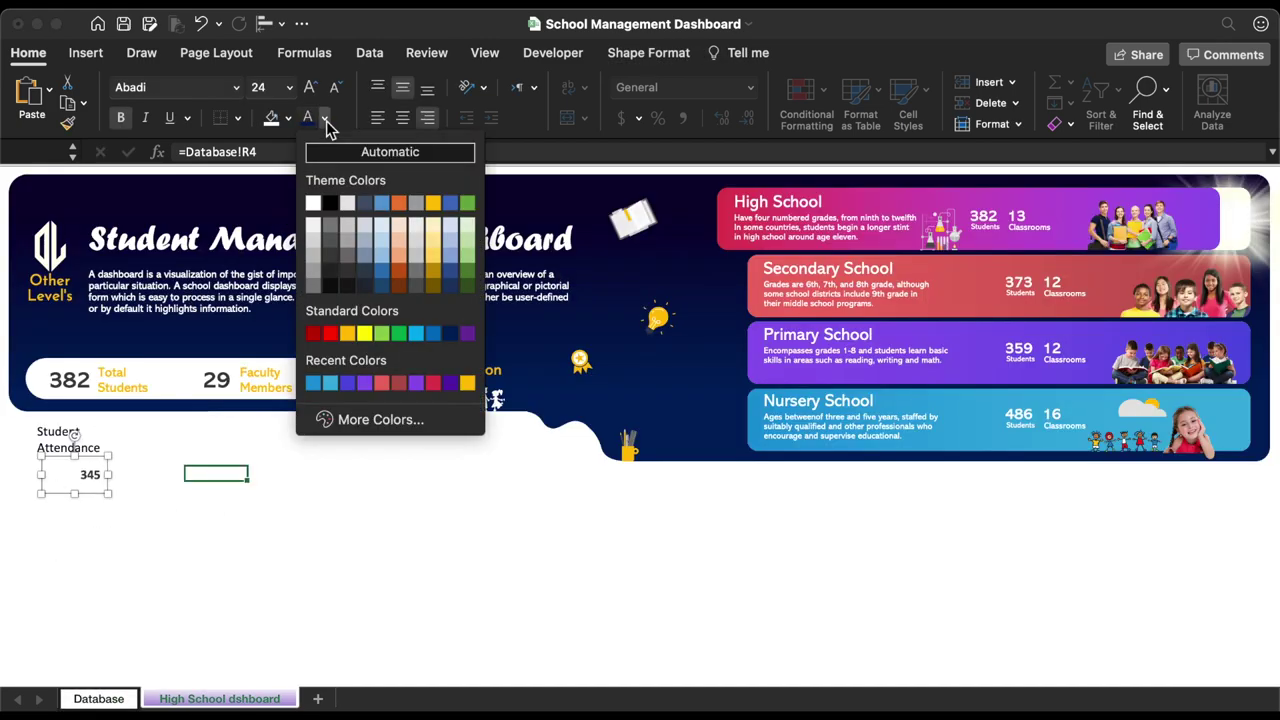
{"action": "left_click", "coordinate": [351, 422]}
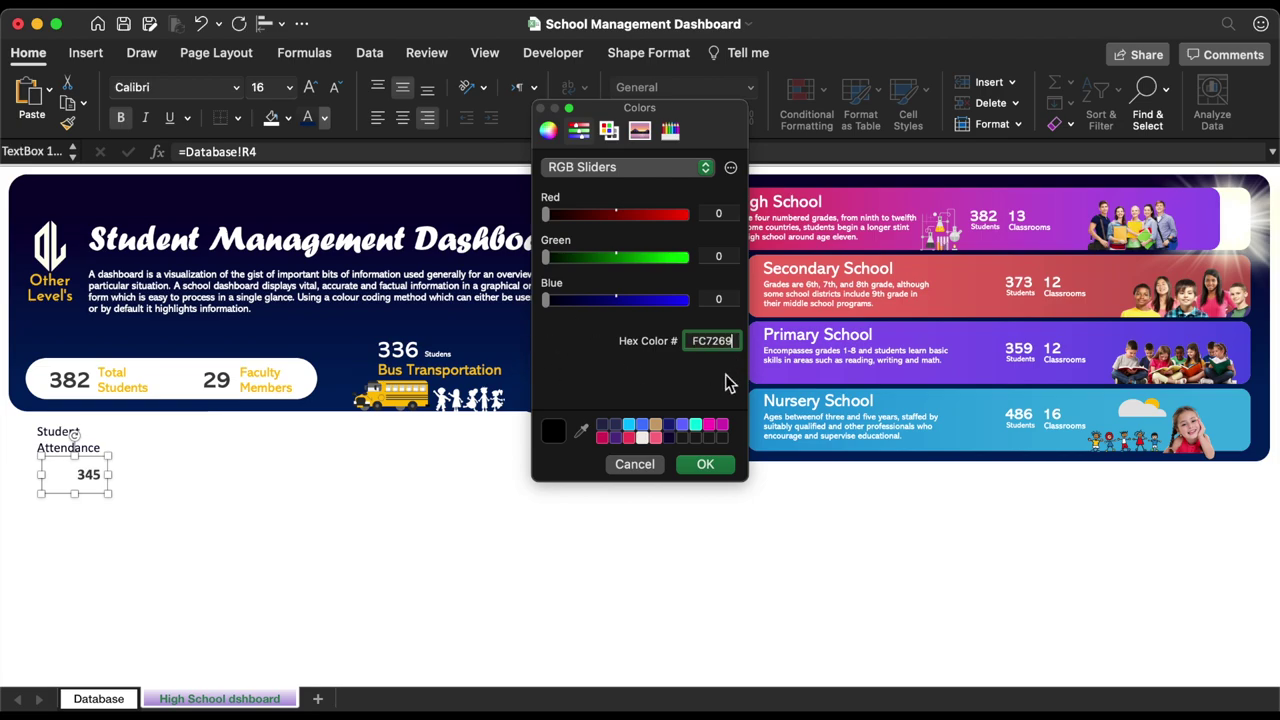
{"action": "left_click", "coordinate": [705, 464]}
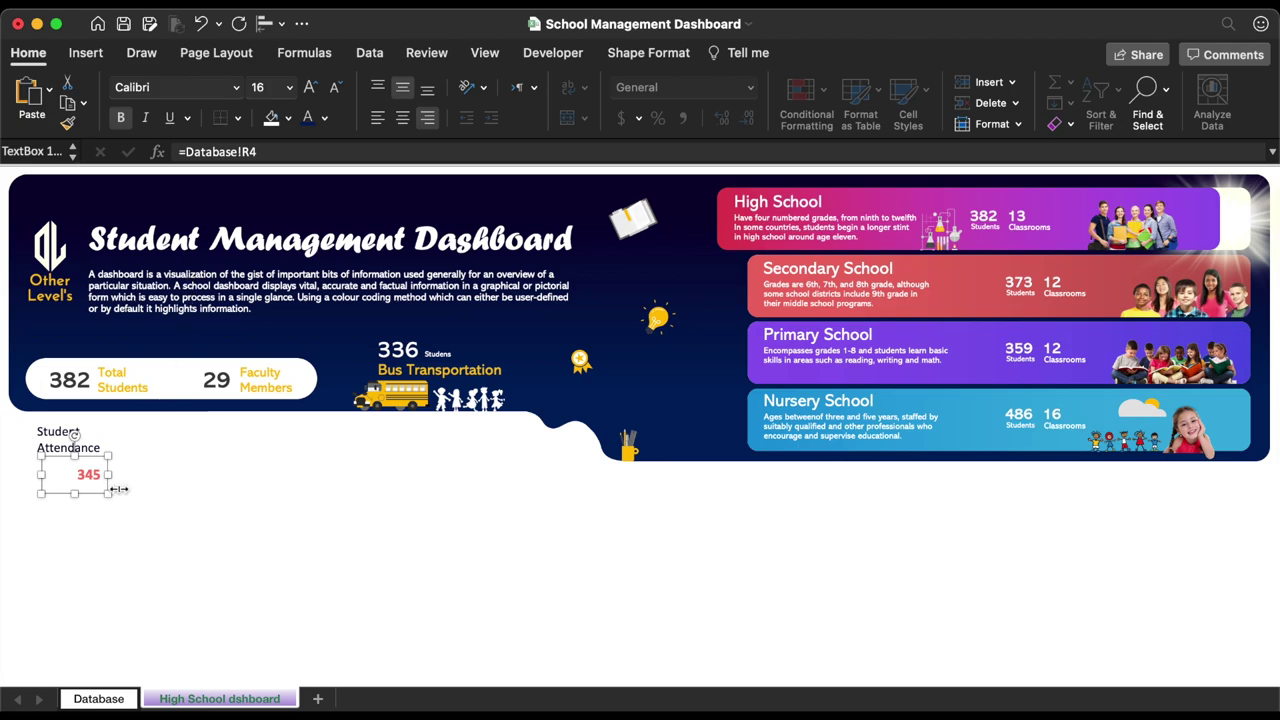
Nudge the 345 figure up and left under the Student Attendance label
{"action": "left_click_drag", "start_coordinate": [93, 496], "coordinate": [86, 491]}
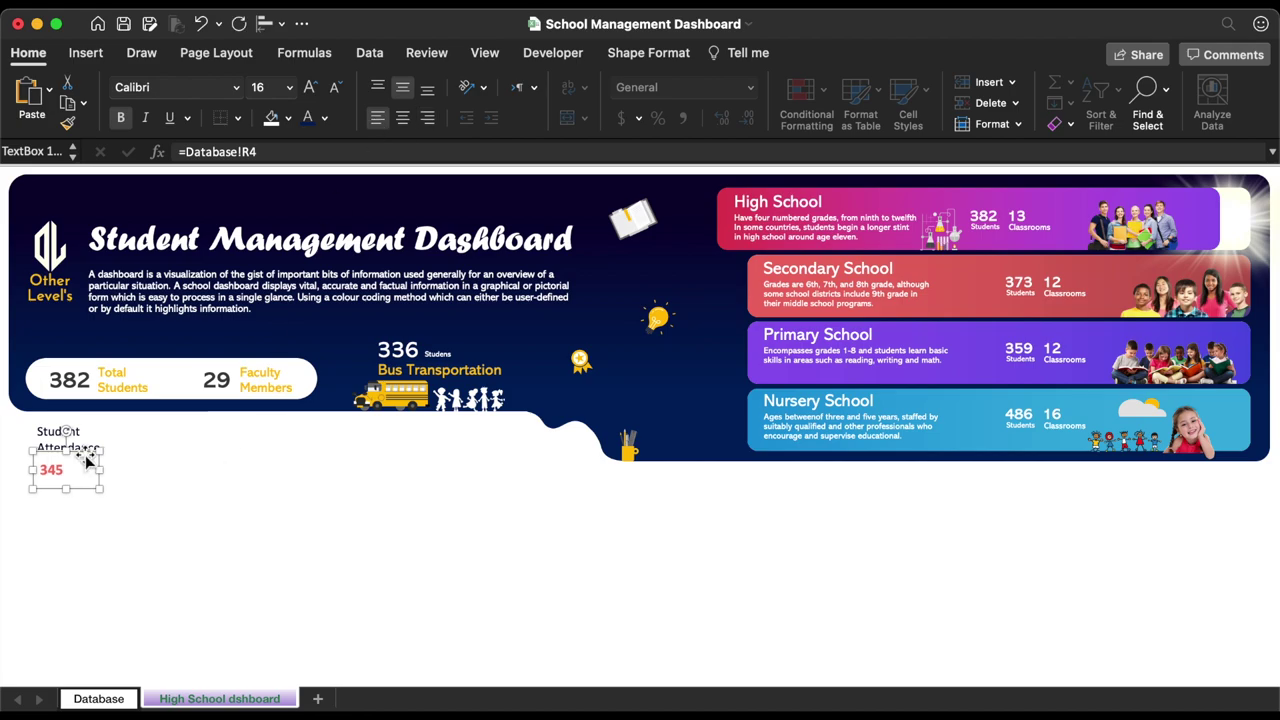
{"action": "key", "text": "Left"}
{"action": "key", "text": "Left"}
{"action": "key", "text": "Left"}
{"action": "key", "text": "Left"}
{"action": "key", "text": "Left"}
{"action": "key", "text": "Up"}
{"action": "key", "text": "Up"}
{"action": "key", "text": "Up"}
Group the Student Attendance label with its 345 figure and copy the block rightward
{"action": "left_click", "coordinate": [99, 428]}
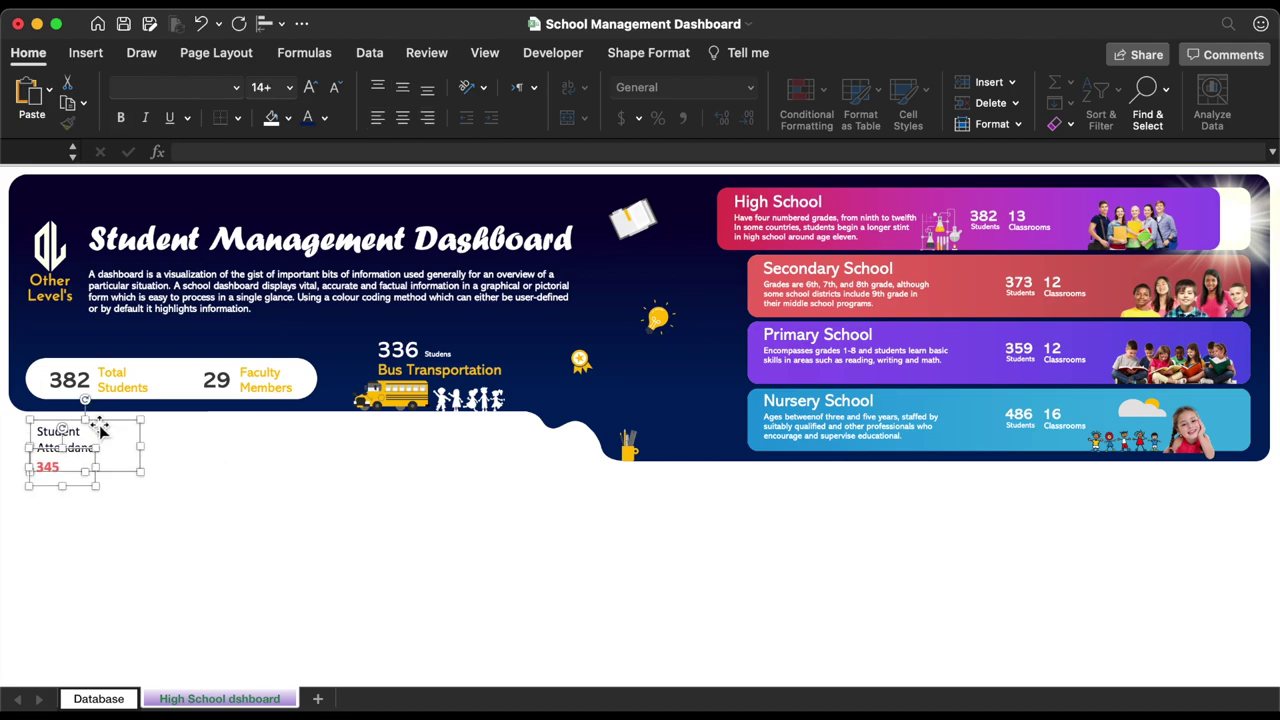
{"action": "right_click", "coordinate": [99, 428]}
{"action": "mouse_move", "coordinate": [150, 453]}
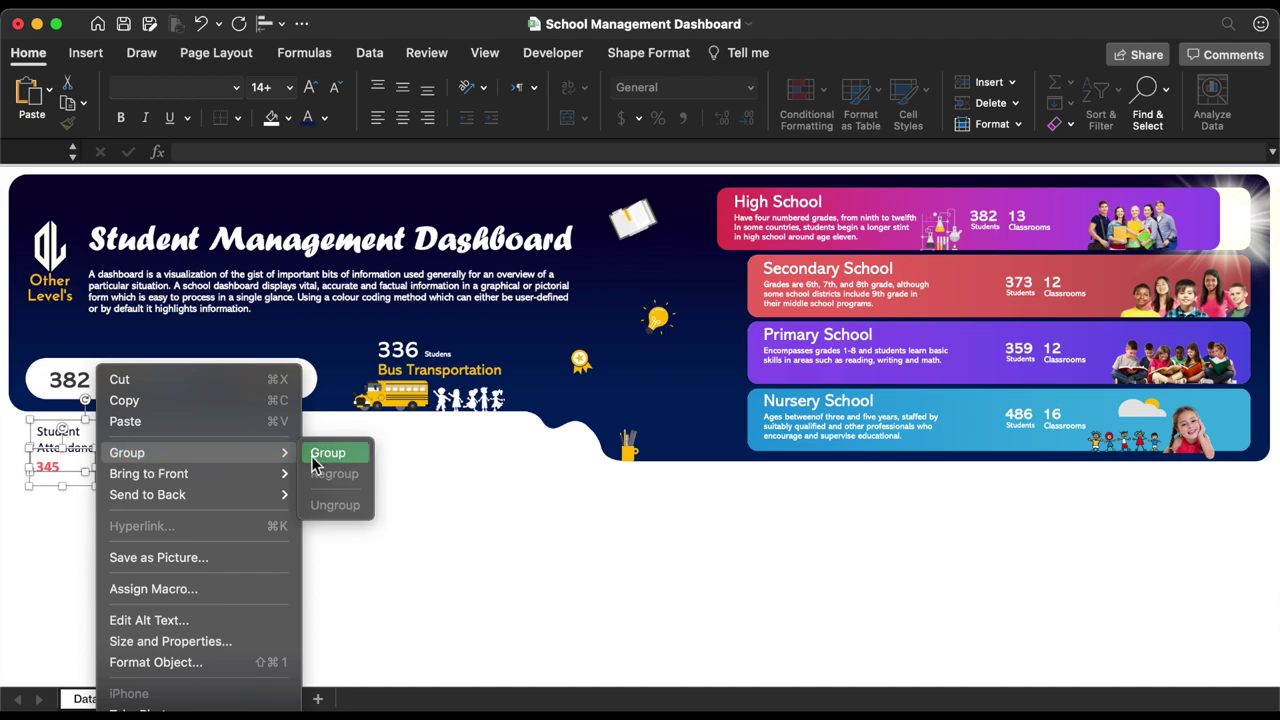
{"action": "left_click", "coordinate": [322, 456]}
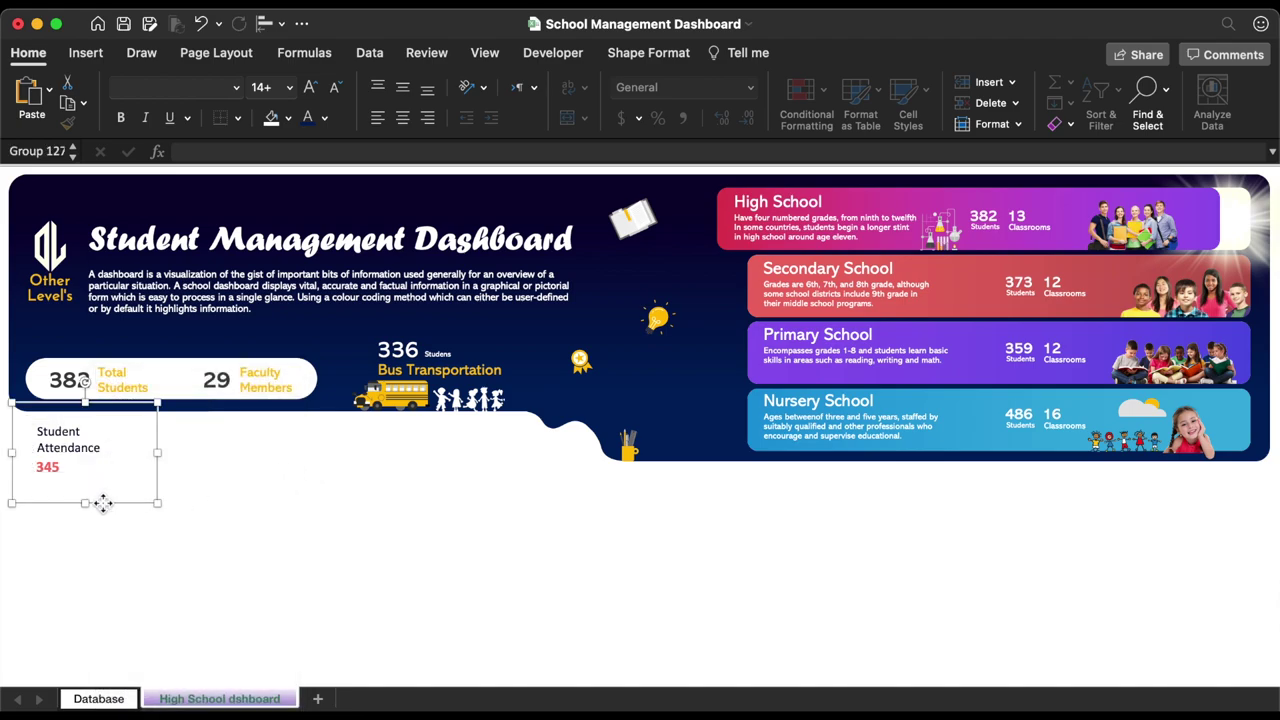
{"action": "left_click_drag", "start_coordinate": [103, 503], "coordinate": [512, 495]}
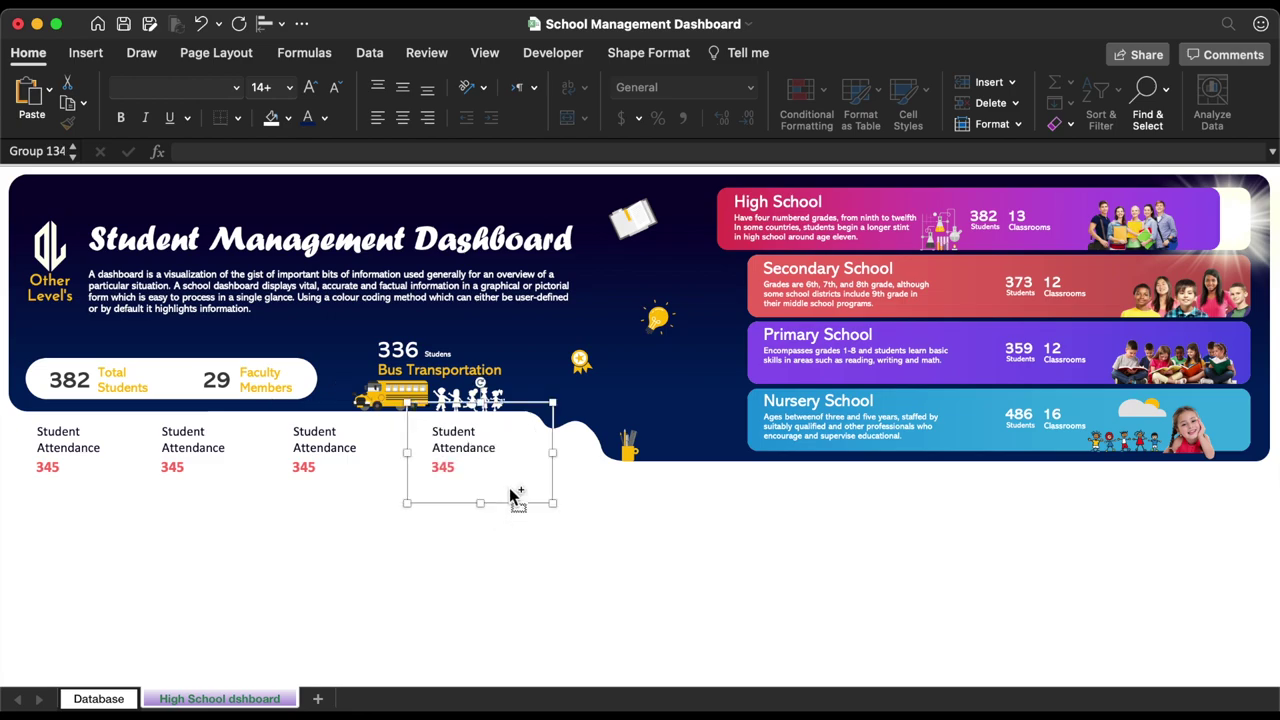
Select all four attendance blocks and distribute them horizontally
{"action": "left_click", "coordinate": [303, 457], "text": "shift"}
{"action": "left_click", "coordinate": [195, 452], "text": "shift"}
{"action": "left_click", "coordinate": [83, 456], "text": "shift"}
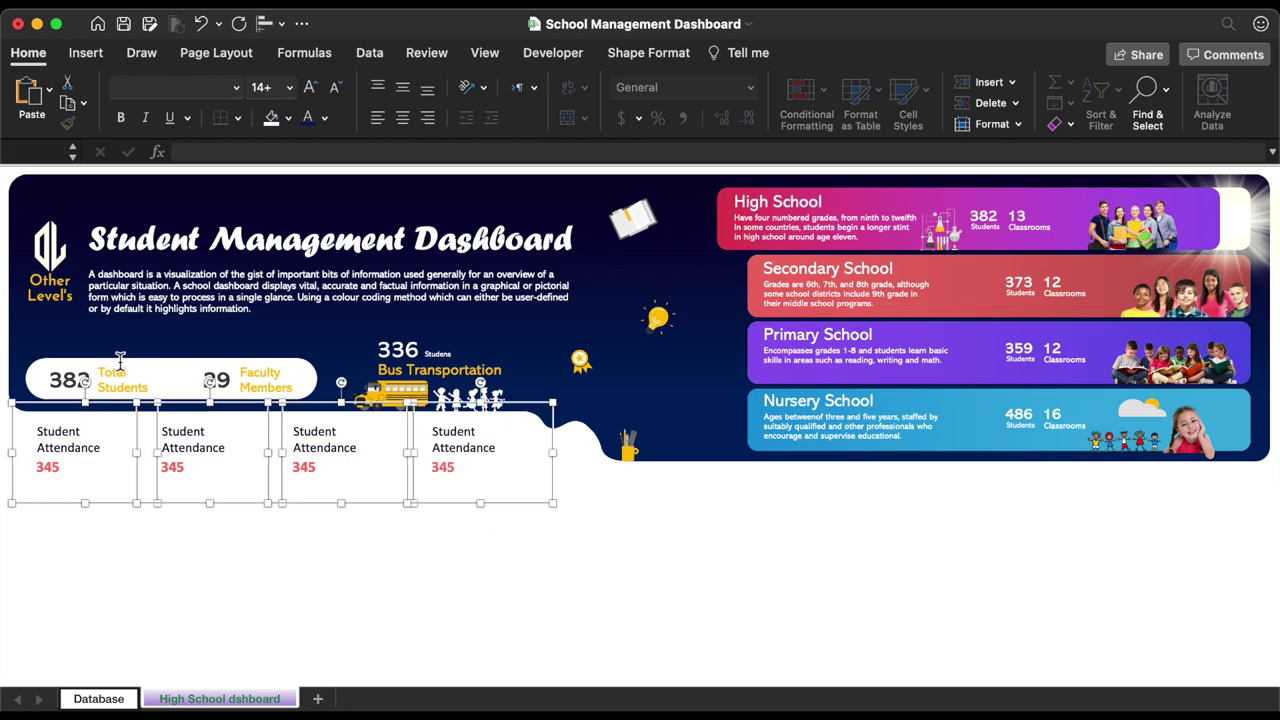
{"action": "left_click", "coordinate": [276, 30]}
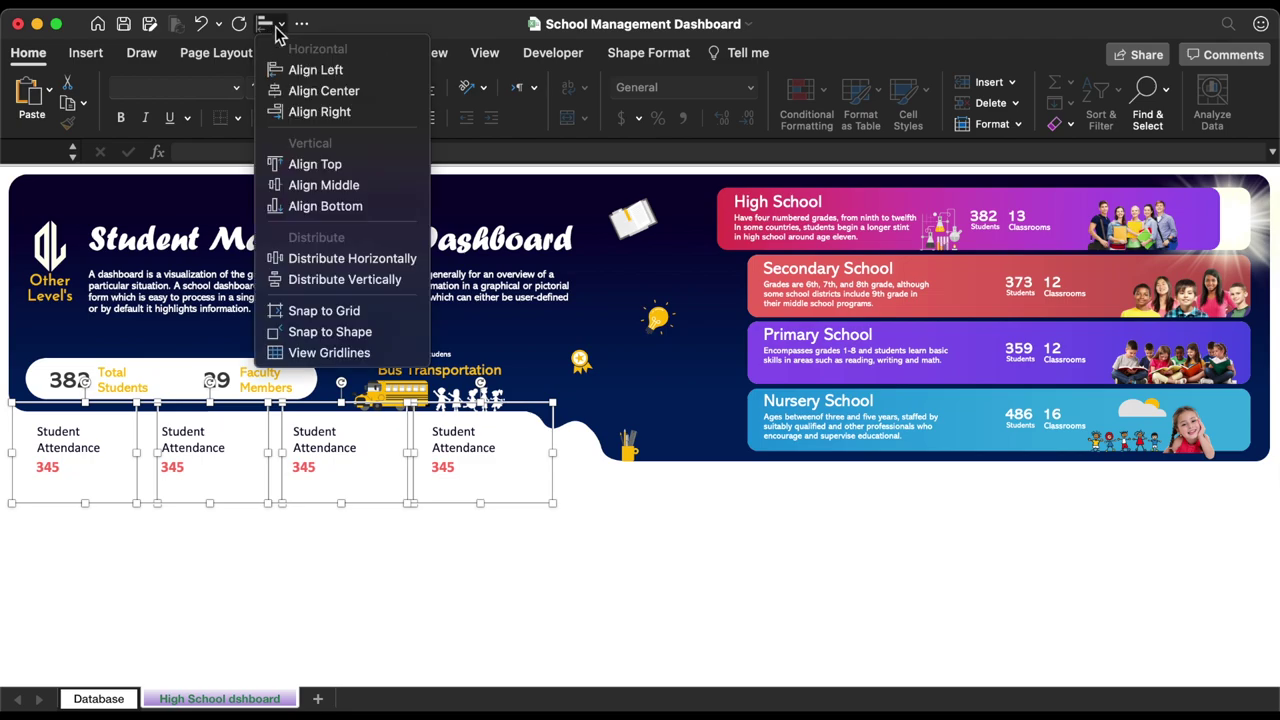
{"action": "left_click", "coordinate": [291, 262]}
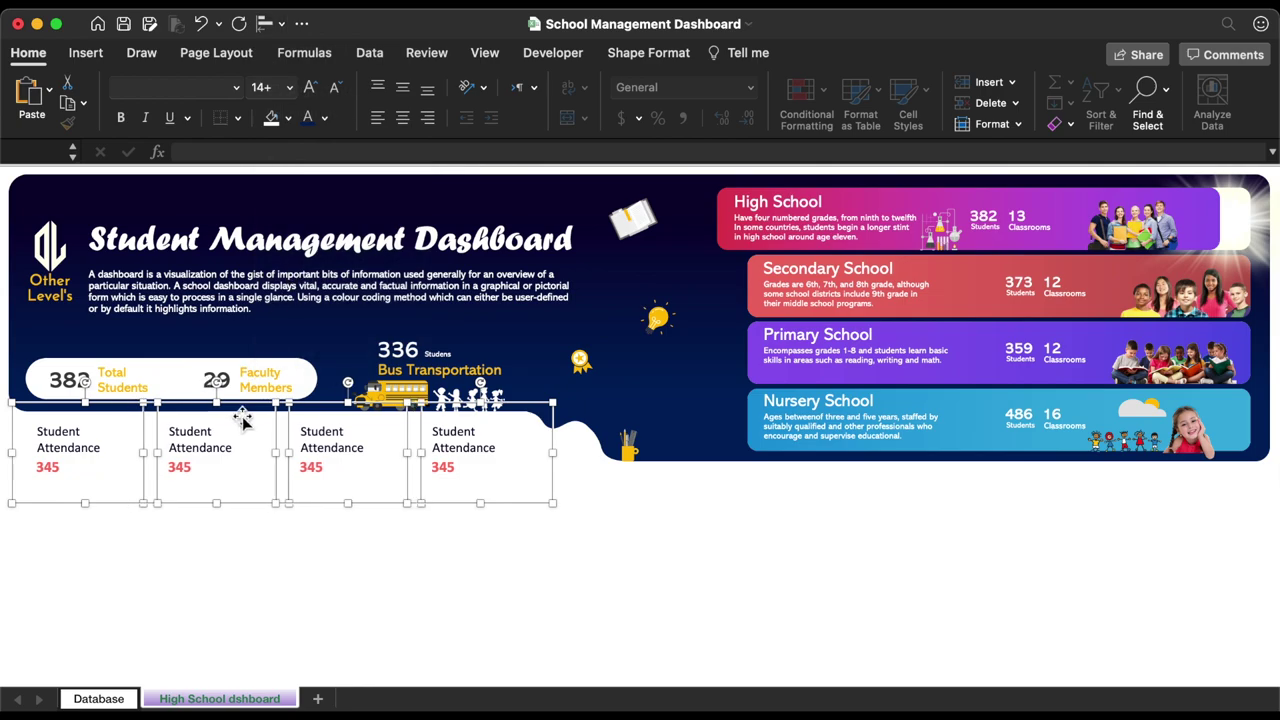
{"action": "left_click", "coordinate": [195, 536]}
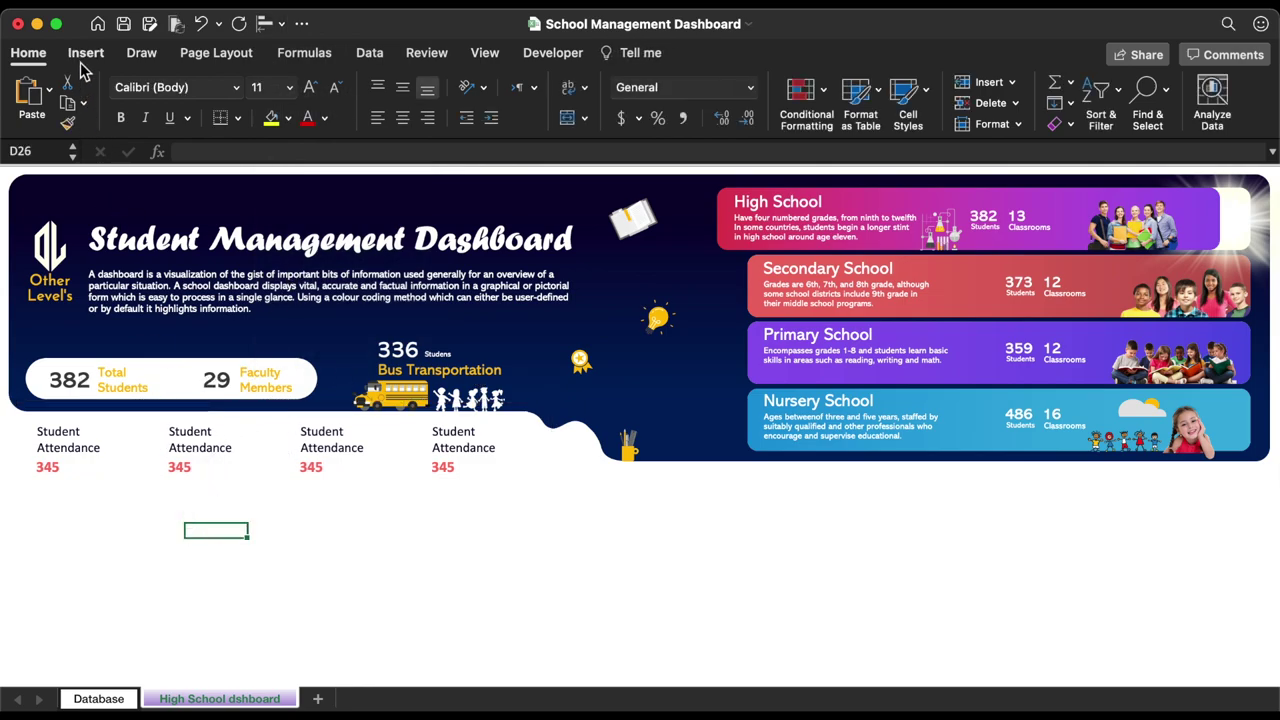
Draw a vertical line beside the first KPI with a light grey outline
{"action": "left_click", "coordinate": [85, 55]}
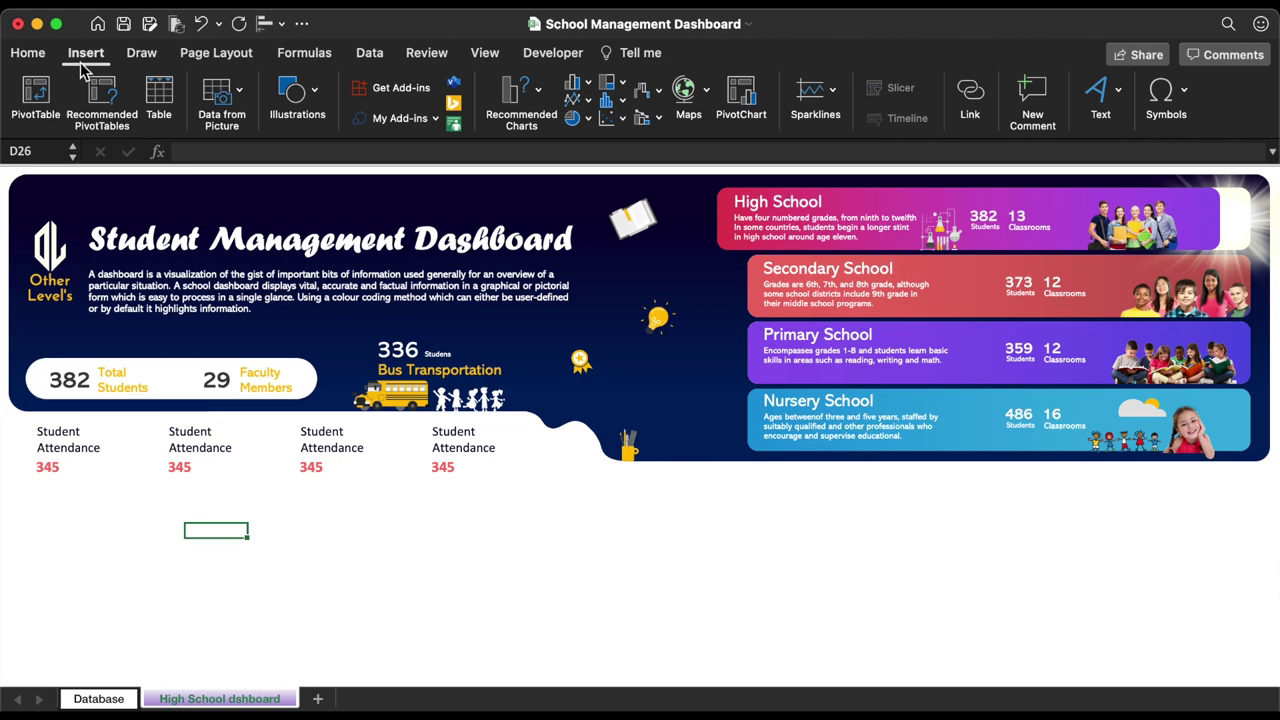
{"action": "left_click", "coordinate": [295, 100]}
{"action": "left_click", "coordinate": [214, 160]}
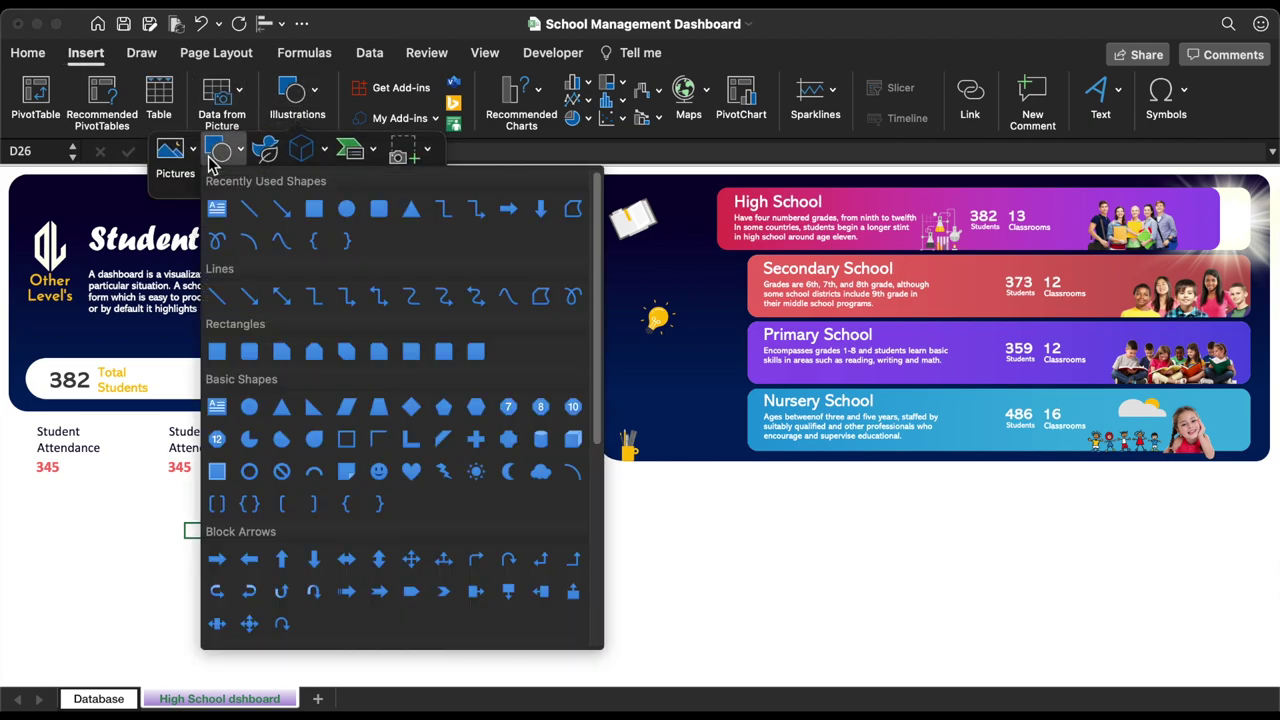
{"action": "left_click", "coordinate": [249, 208]}
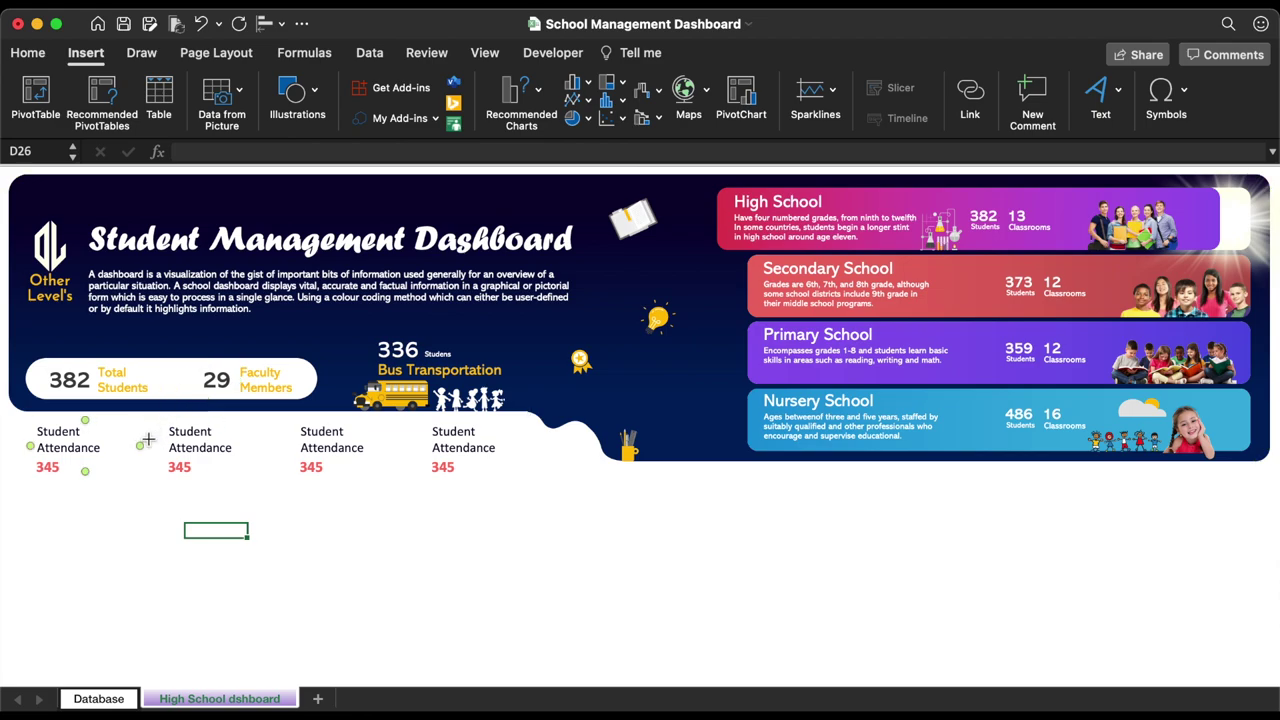
{"action": "left_click_drag", "start_coordinate": [134, 435], "coordinate": [134, 470]}
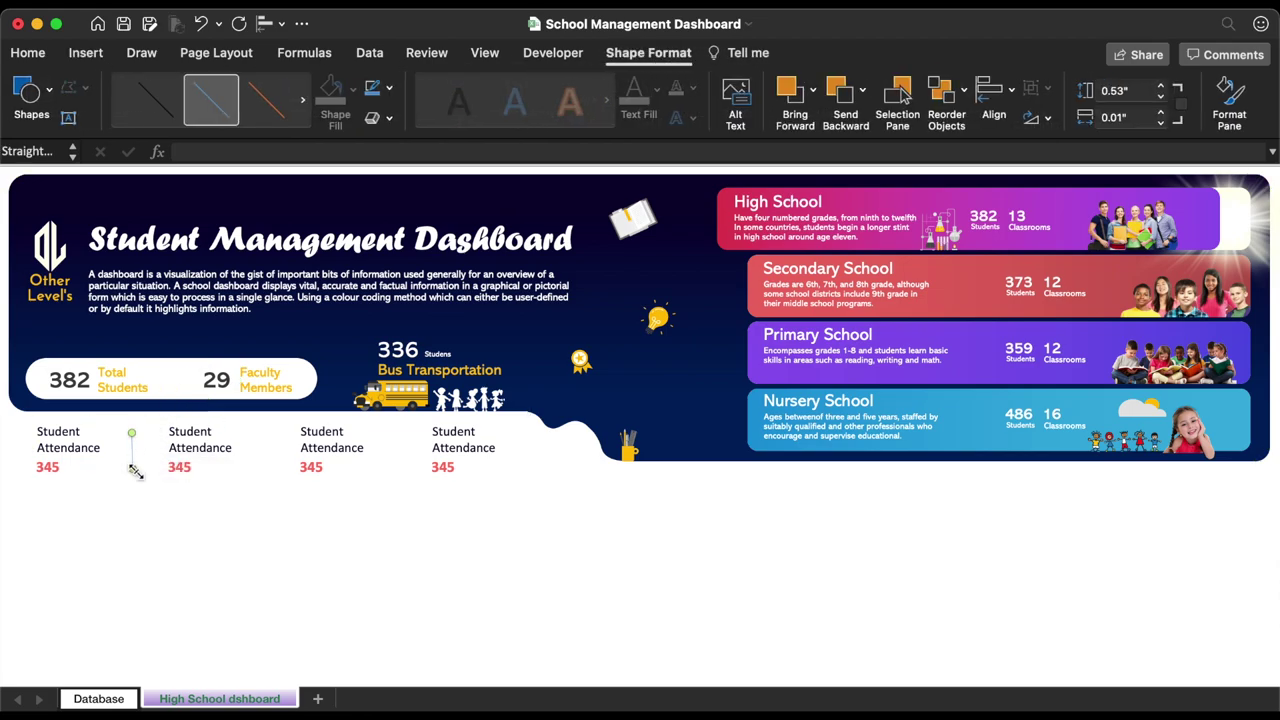
{"action": "left_click", "coordinate": [390, 87]}
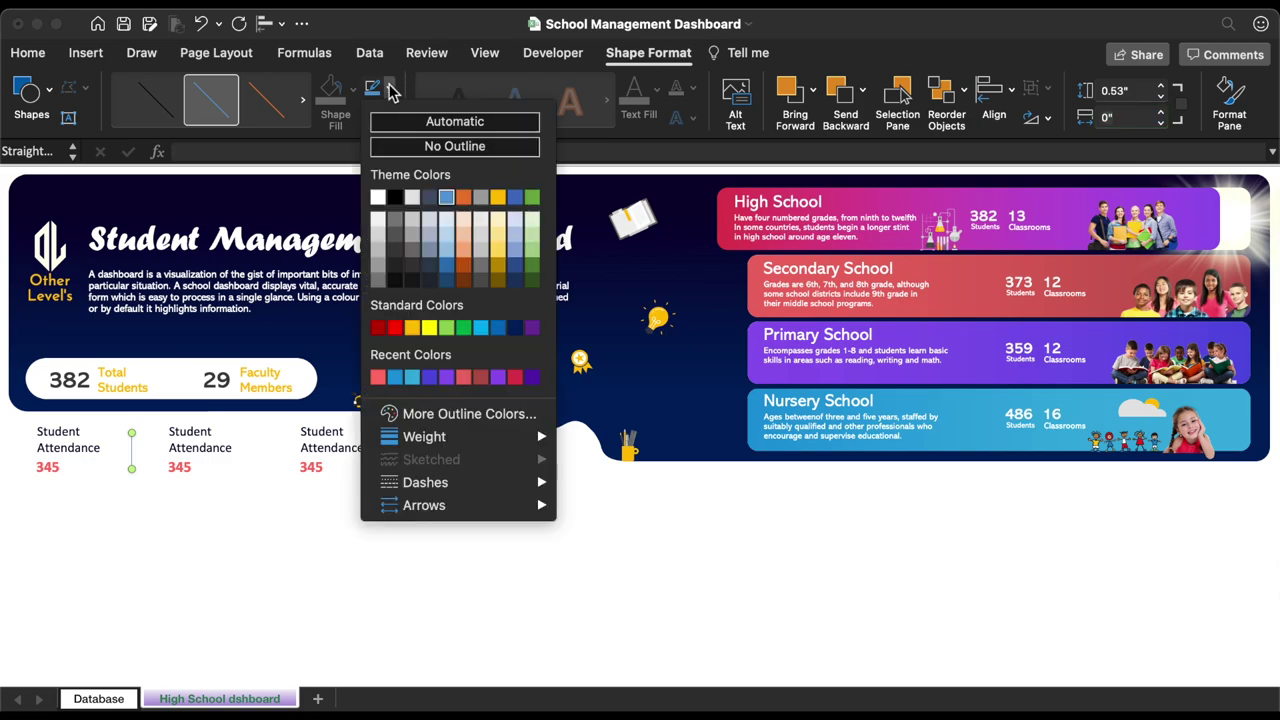
{"action": "left_click", "coordinate": [378, 252]}
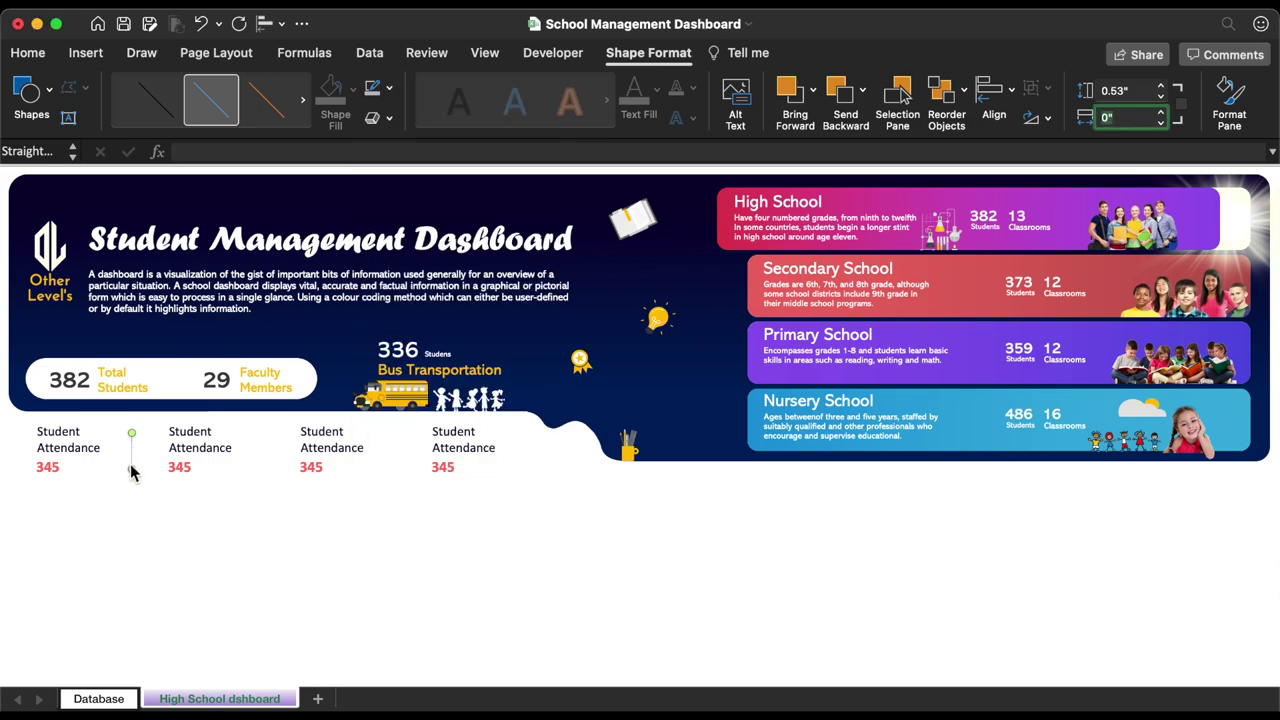
Duplicate the divider between the other KPIs and set all three to 0.4" height
{"action": "left_click_drag", "start_coordinate": [134, 465], "coordinate": [405, 466]}
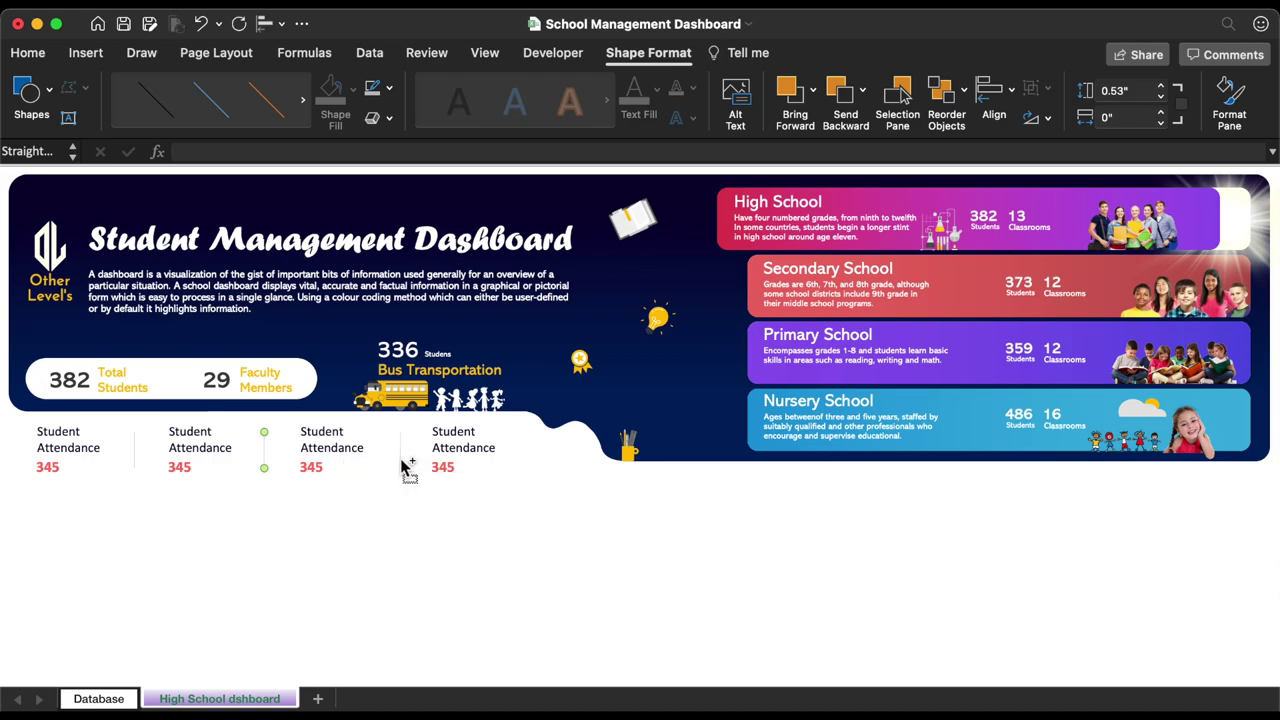
{"action": "left_click", "coordinate": [264, 457], "text": "shift"}
{"action": "left_click", "coordinate": [135, 452], "text": "shift"}
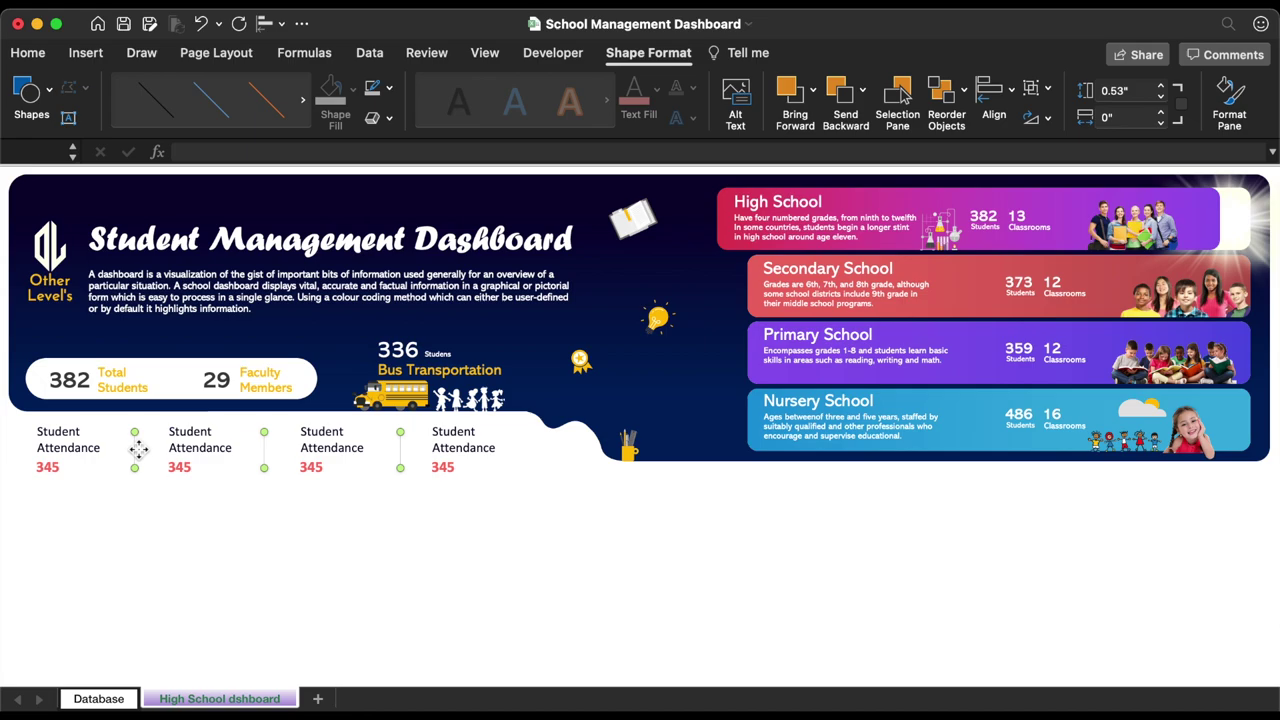
{"action": "left_click", "coordinate": [1159, 97]}
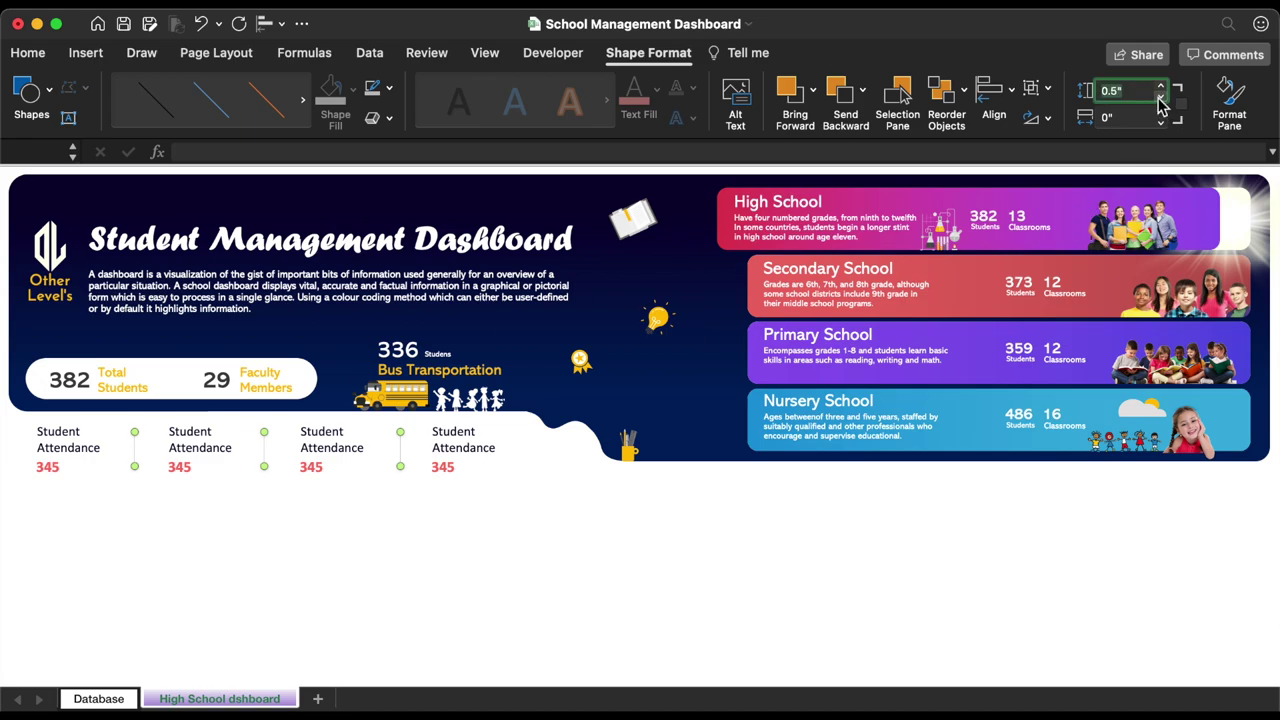
{"action": "left_click", "coordinate": [1160, 99]}
{"action": "left_click", "coordinate": [190, 433]}
Paste the labels Student Retention Rate, Facult Attendance and Facult Retention Rate into KPIs two to four
{"action": "double_click", "coordinate": [190, 432]}
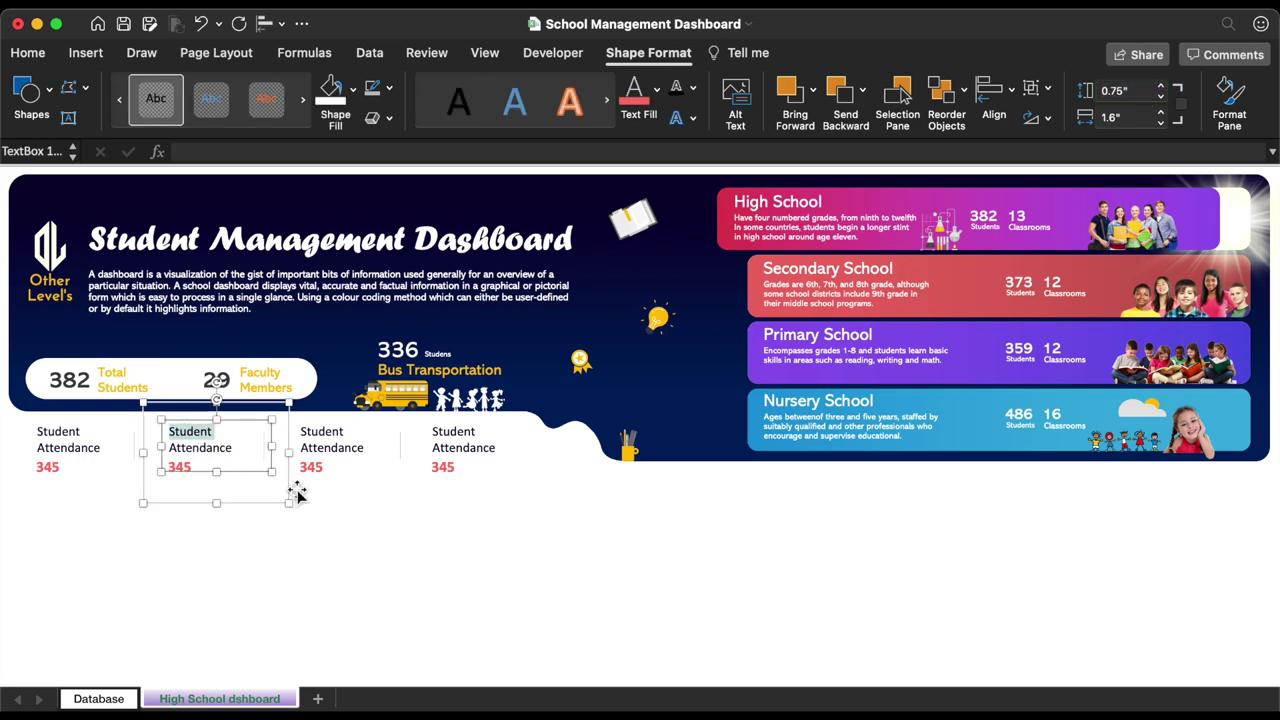
{"action": "key", "text": "super+a"}
{"action": "type", "text": "Student Retention Rate"}
{"action": "left_click", "coordinate": [330, 435]}
{"action": "double_click", "coordinate": [328, 435]}
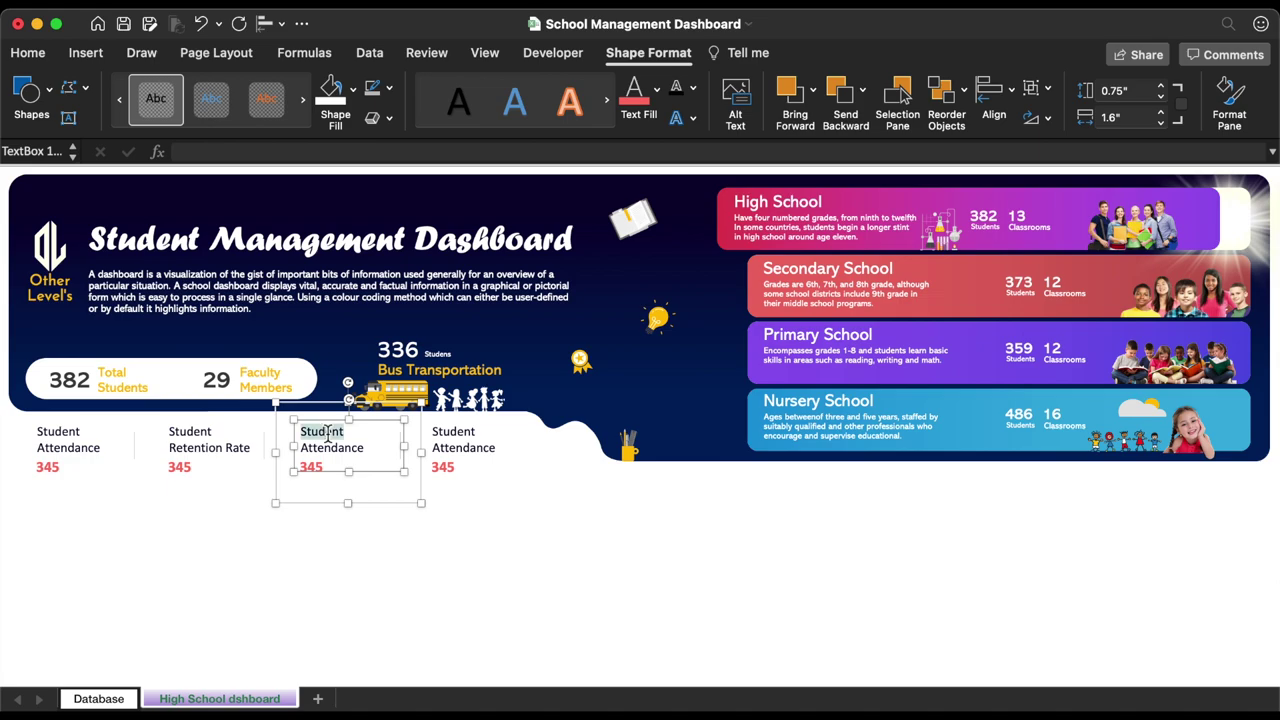
{"action": "key", "text": "super+a"}
{"action": "type", "text": "Facult Attendance"}
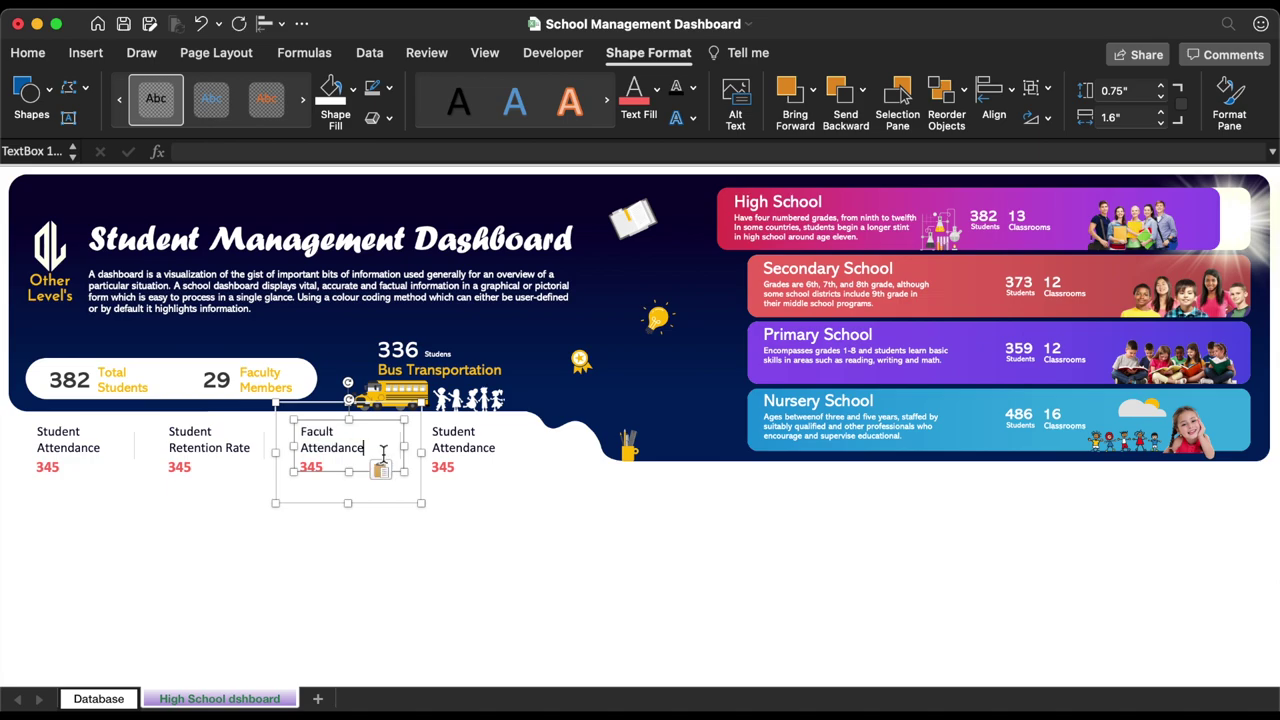
{"action": "left_click", "coordinate": [456, 433]}
{"action": "key", "text": "super+a"}
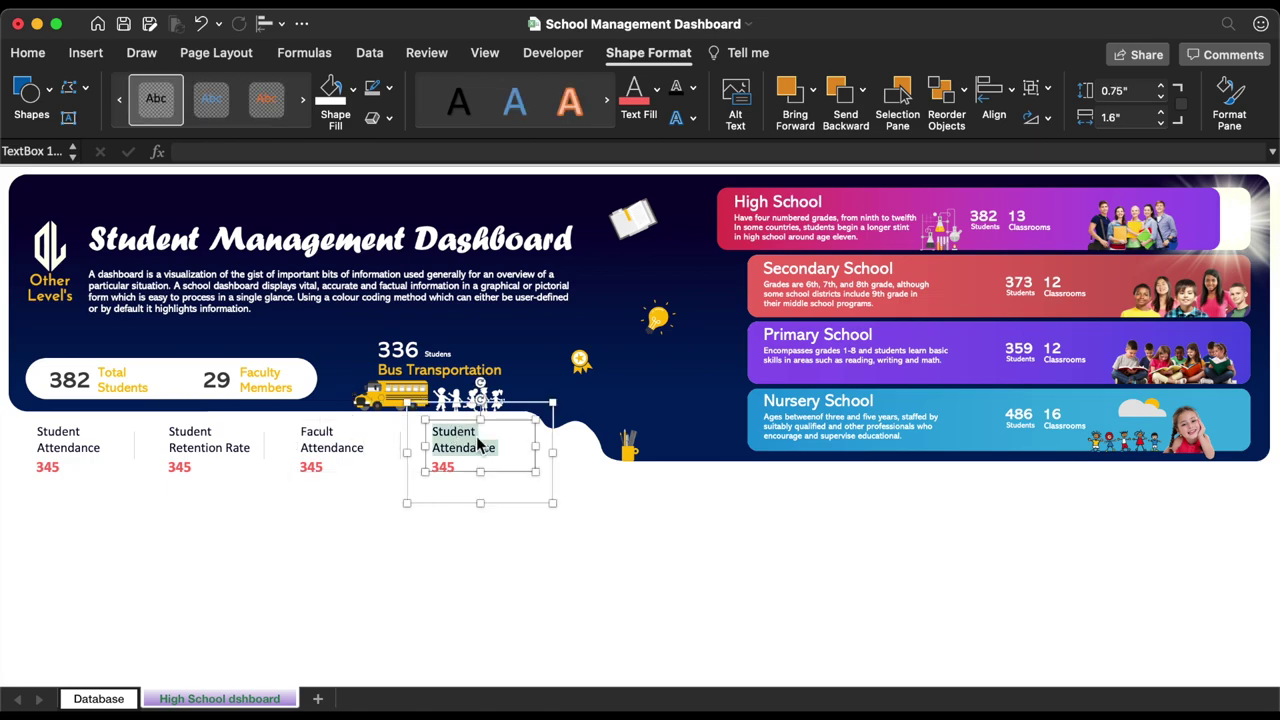
{"action": "type", "text": "Facult Retention Rate"}
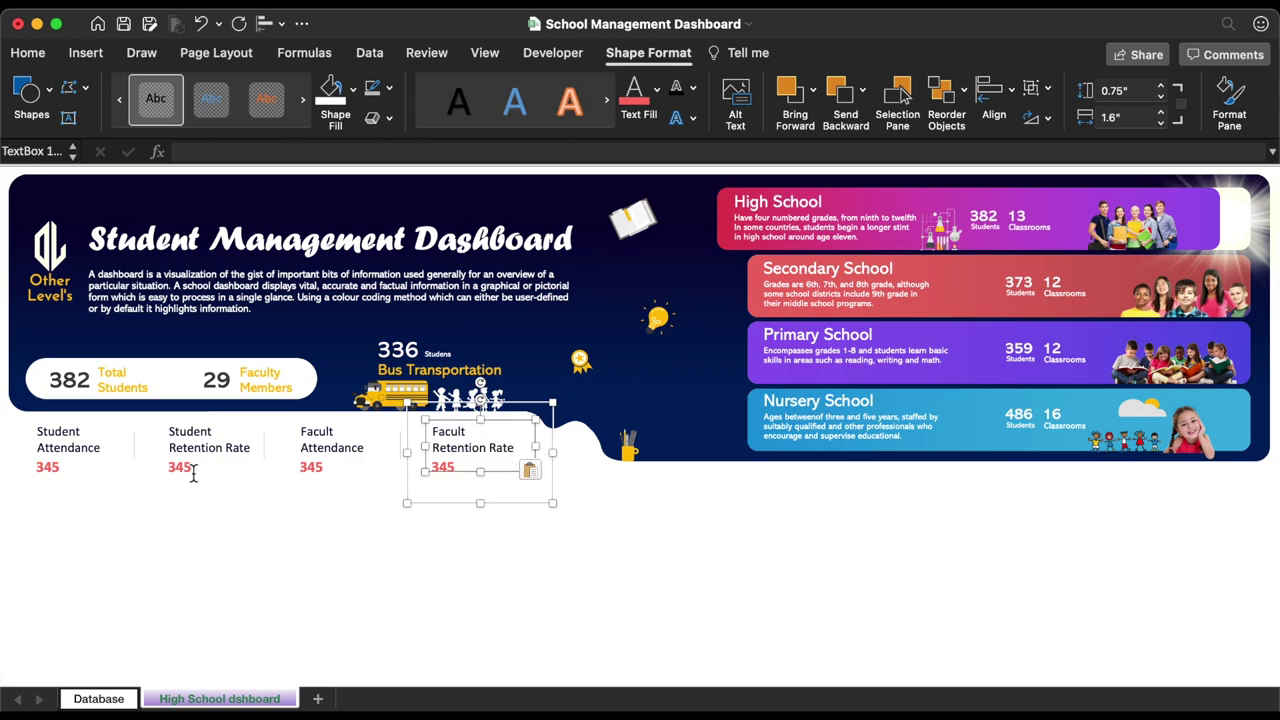
{"action": "left_click", "coordinate": [193, 474]}
Link the first new KPI value to Database cell S4 so it shows 77%
{"action": "left_click", "coordinate": [264, 152]}
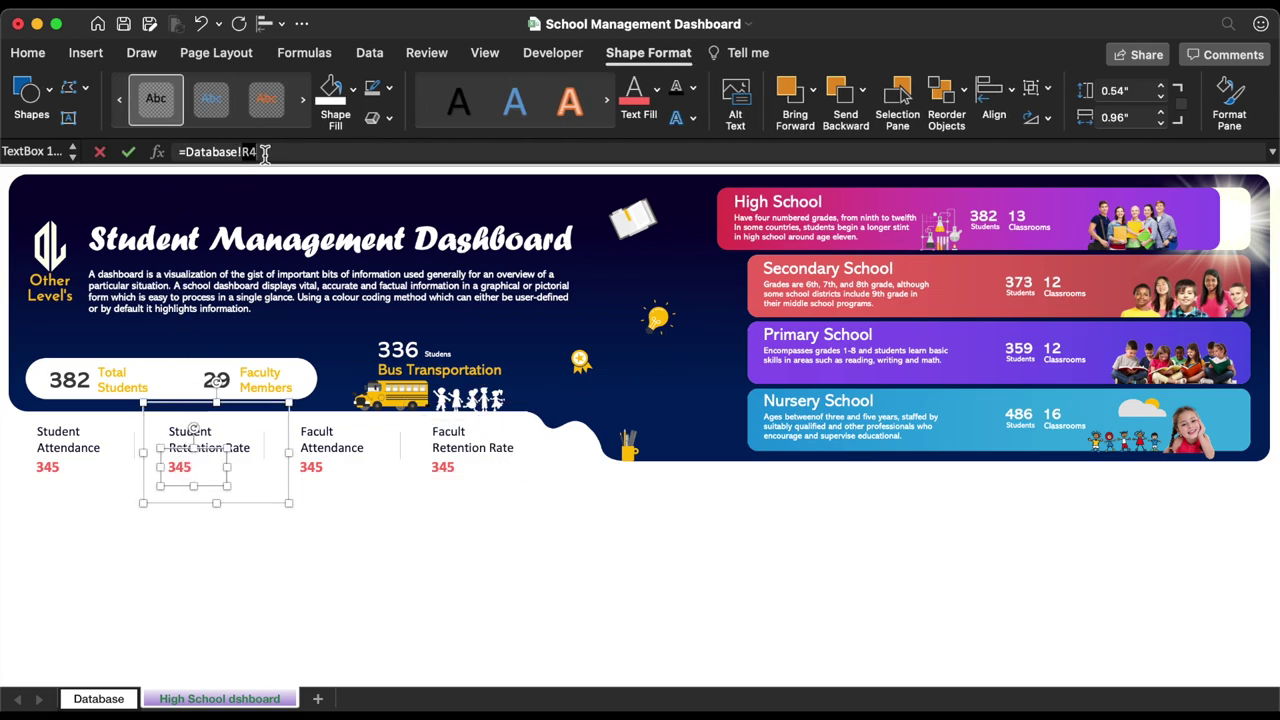
{"action": "key", "text": "super+a"}
{"action": "type", "text": "="}
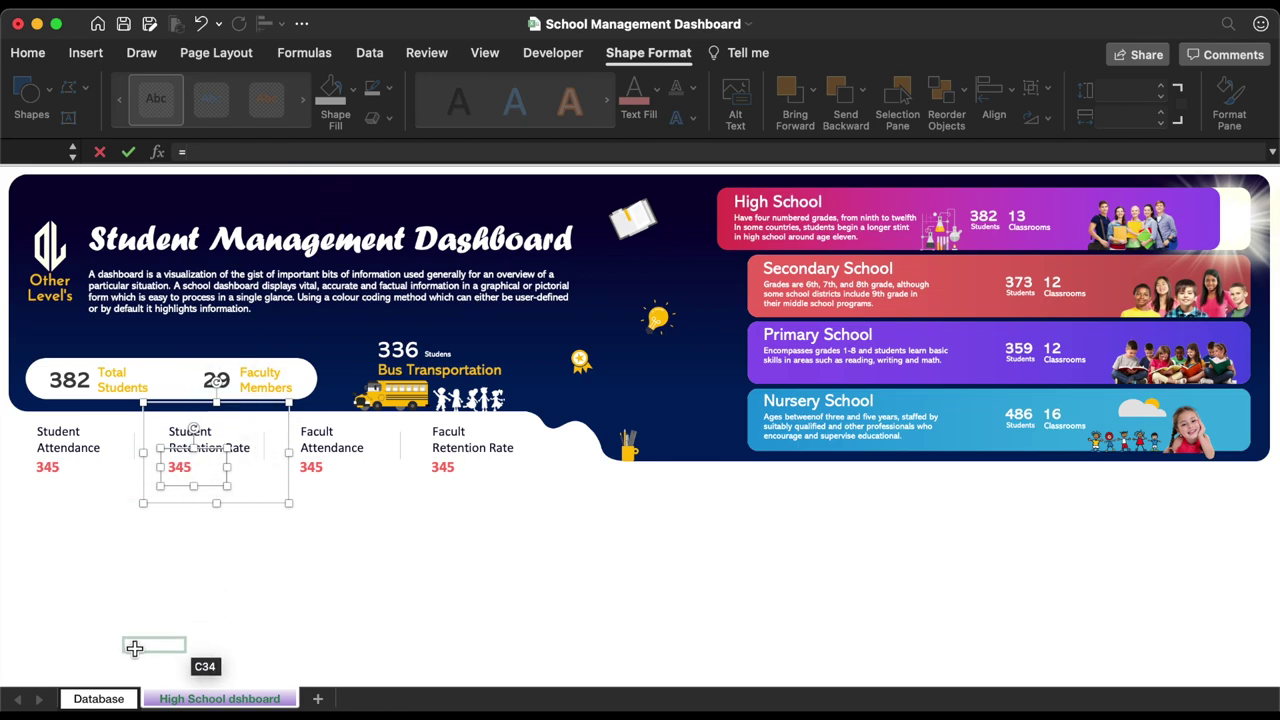
{"action": "left_click", "coordinate": [98, 699]}
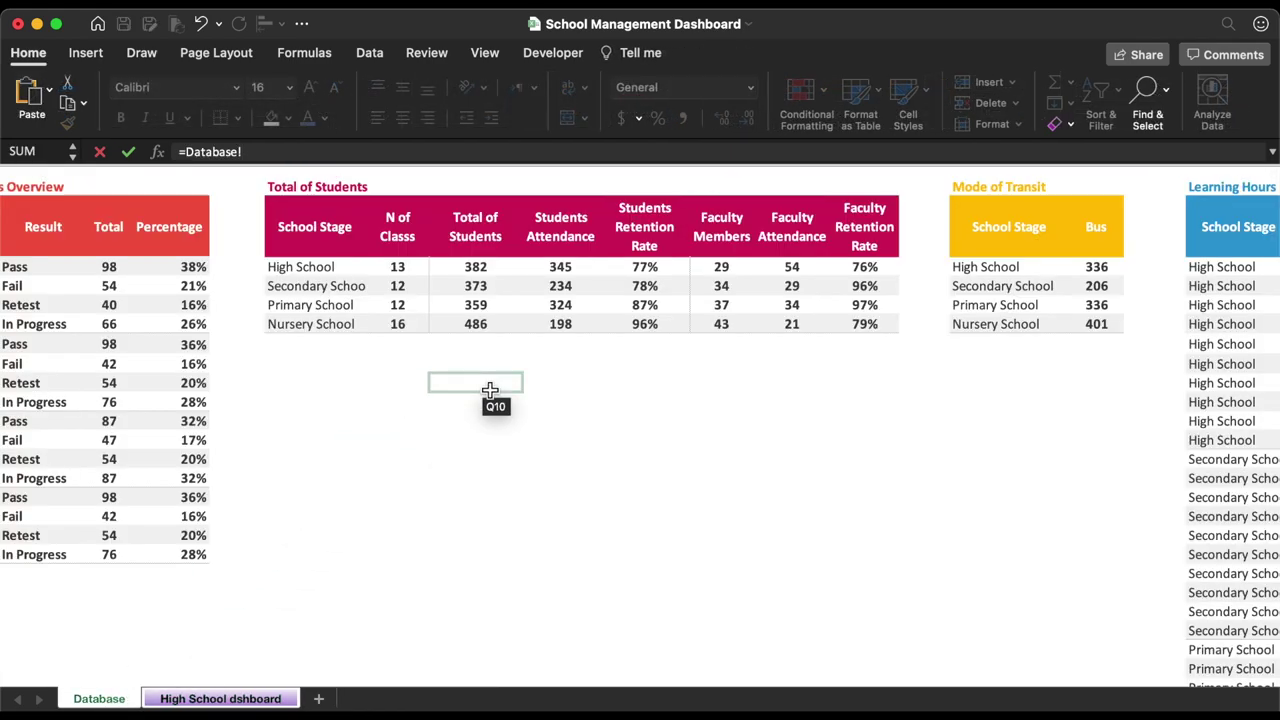
{"action": "left_click", "coordinate": [660, 270]}
{"action": "key", "text": "Return"}
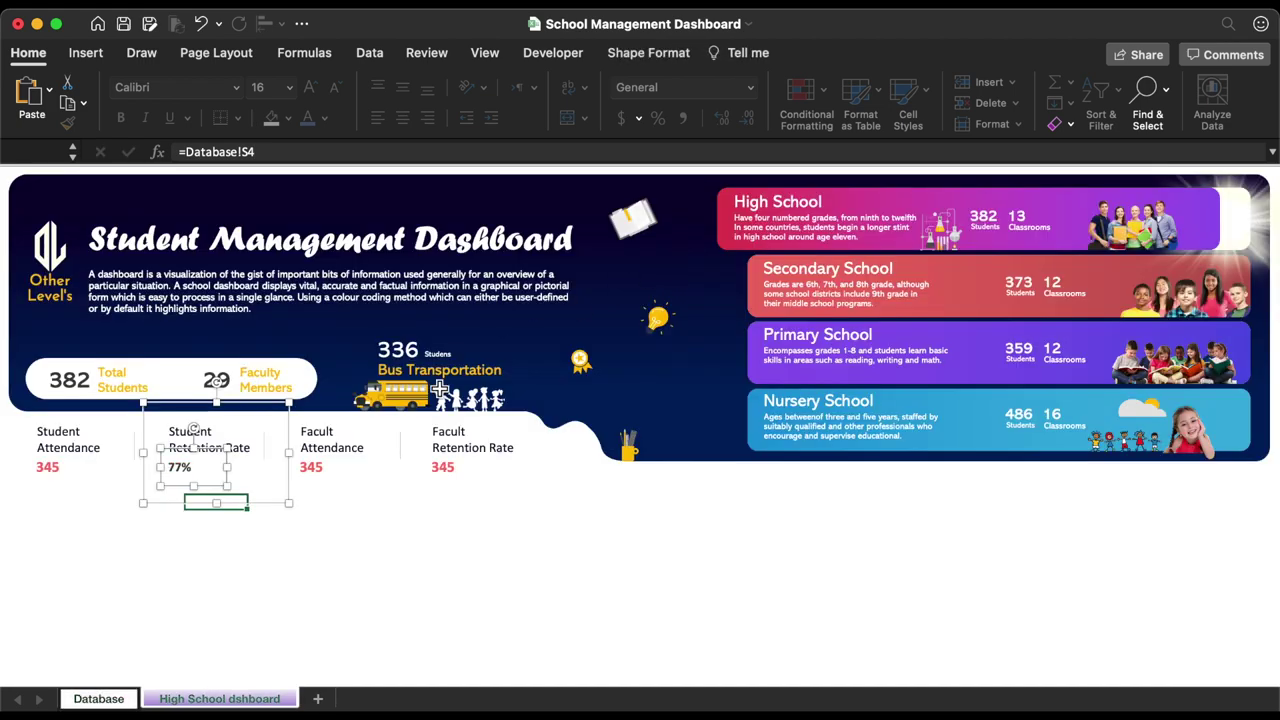
Link the Faculty Attendance KPI value to Database cell U4, showing 54
{"action": "left_click", "coordinate": [322, 478]}
{"action": "left_click", "coordinate": [322, 474]}
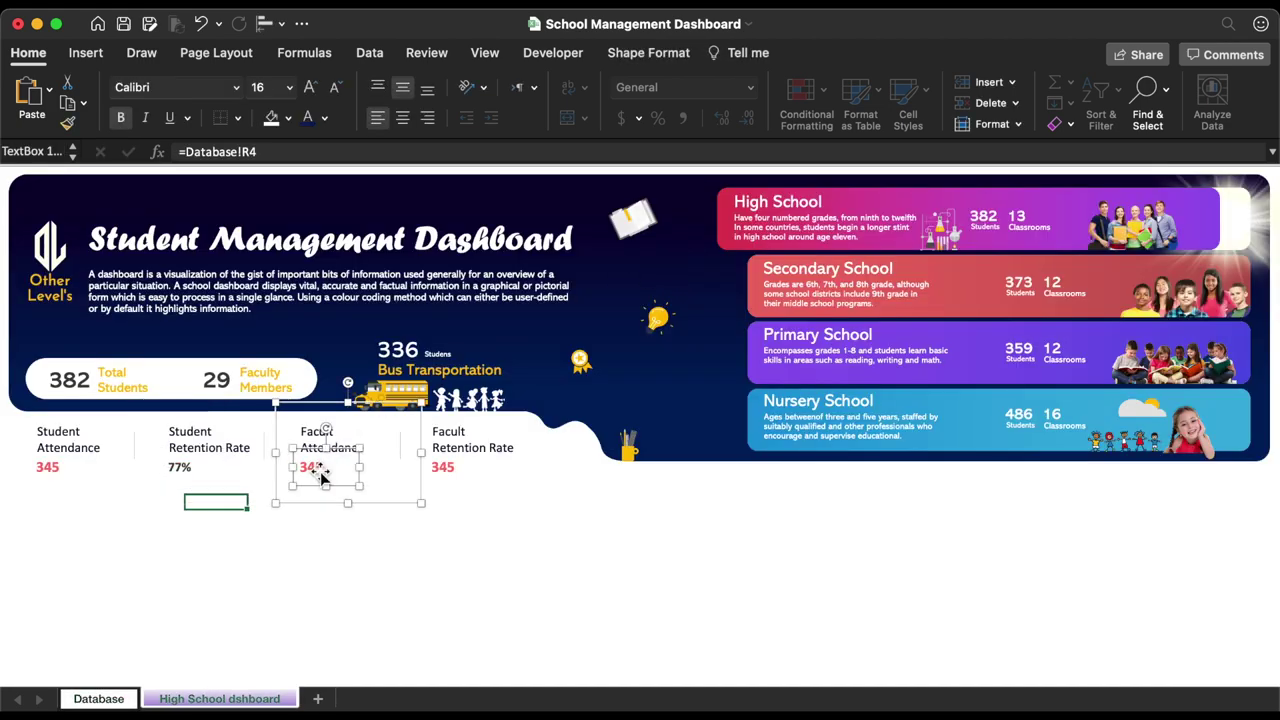
{"action": "left_click", "coordinate": [294, 152]}
{"action": "triple_click", "coordinate": [294, 152]}
{"action": "type", "text": "="}
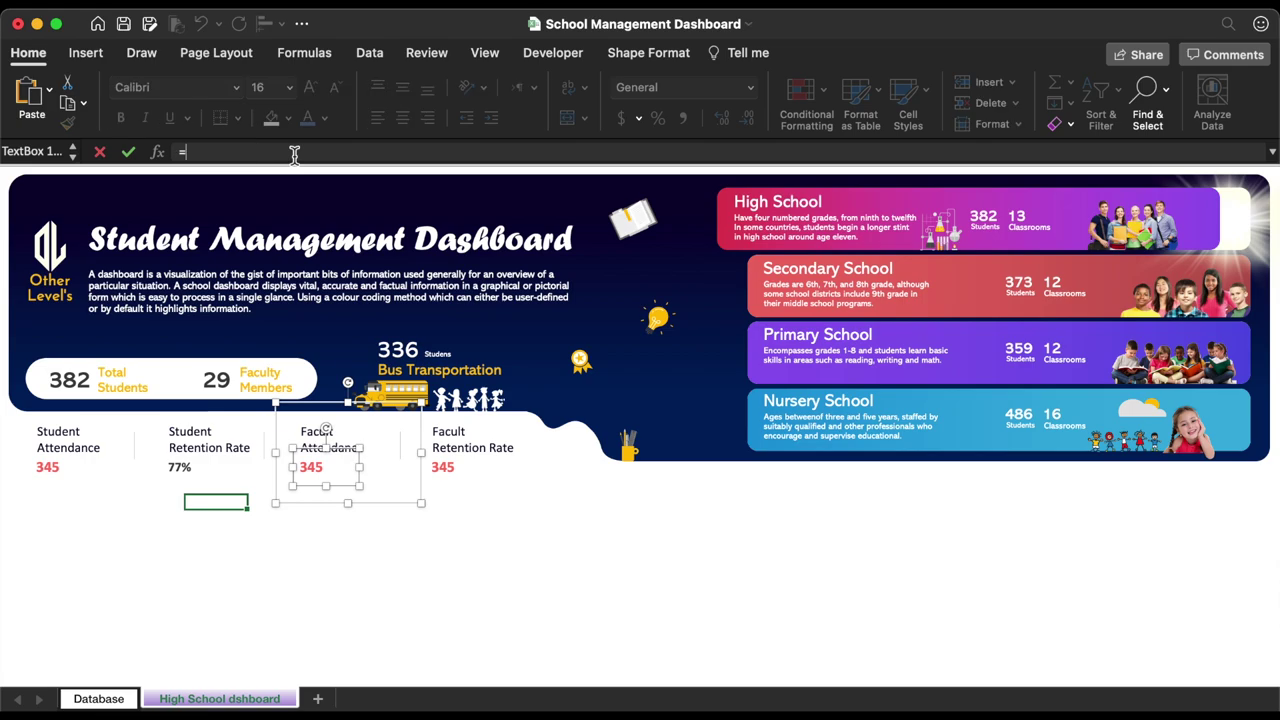
{"action": "left_click", "coordinate": [97, 700]}
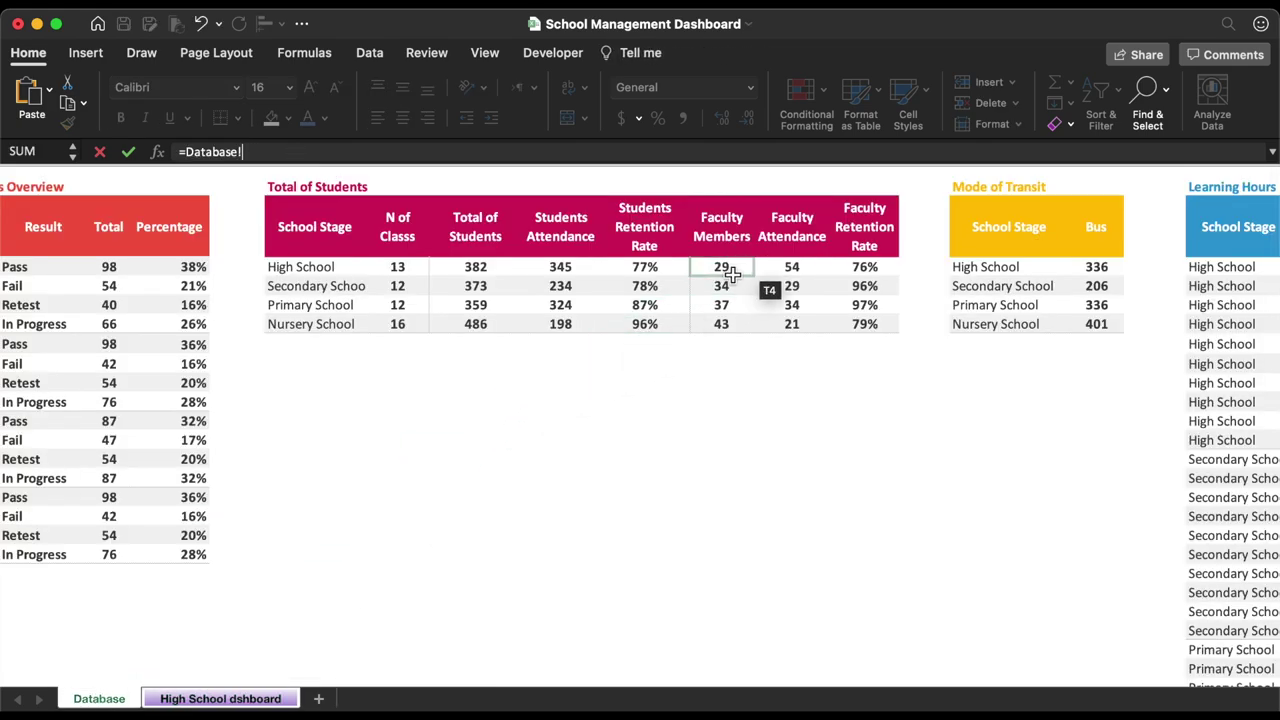
{"action": "left_click", "coordinate": [792, 268]}
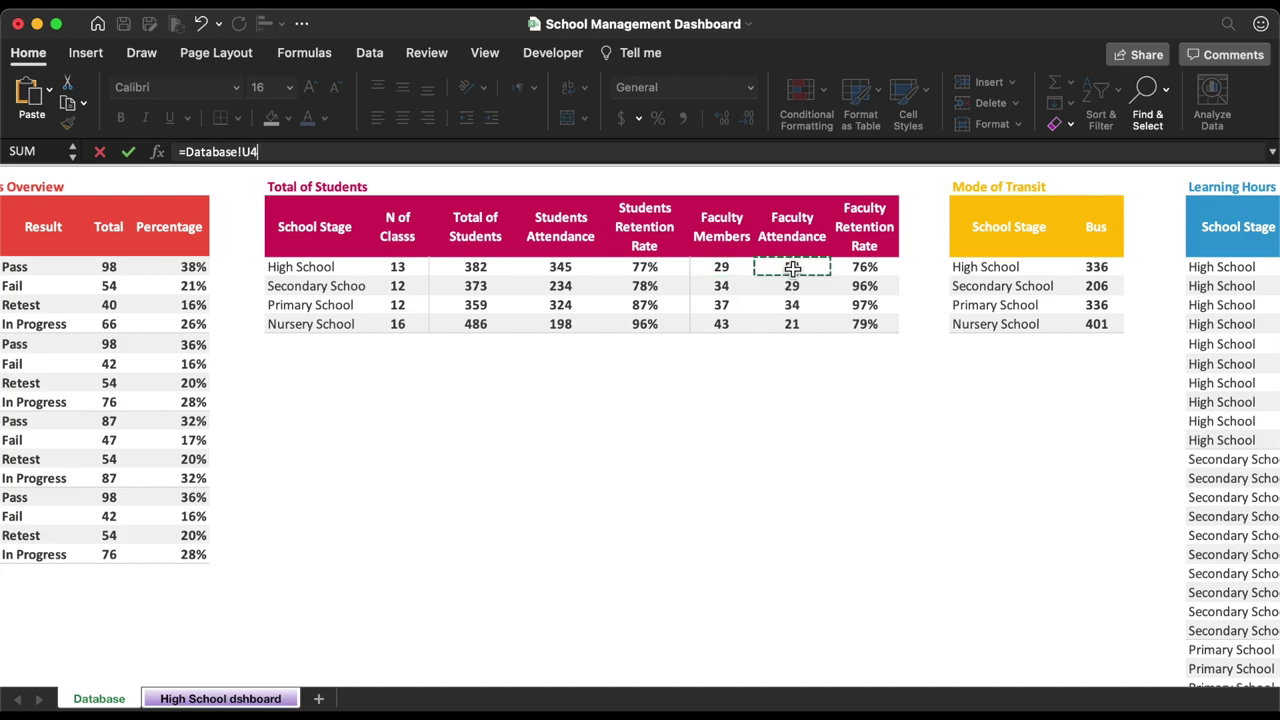
{"action": "key", "text": "Return"}
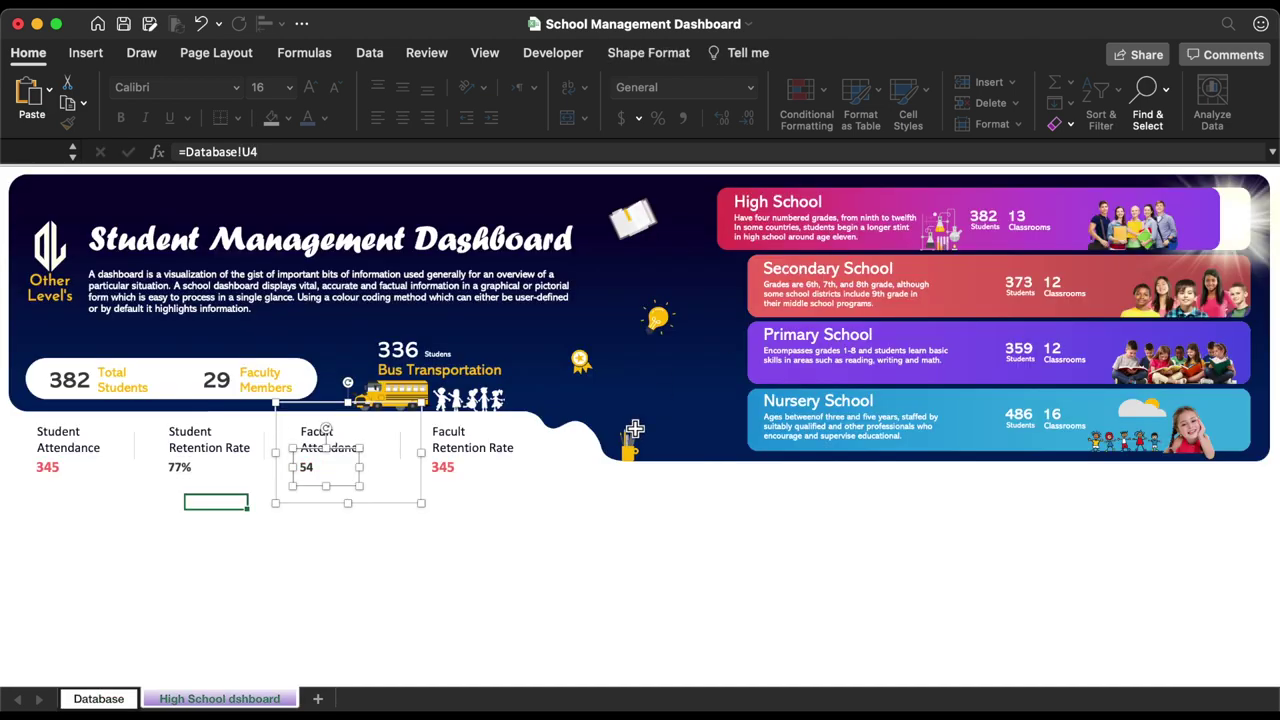
Link the Faculty Retention Rate KPI value to Database cell V4, showing 76%
{"action": "left_click", "coordinate": [450, 470]}
{"action": "left_click", "coordinate": [448, 470]}
{"action": "left_click", "coordinate": [361, 150]}
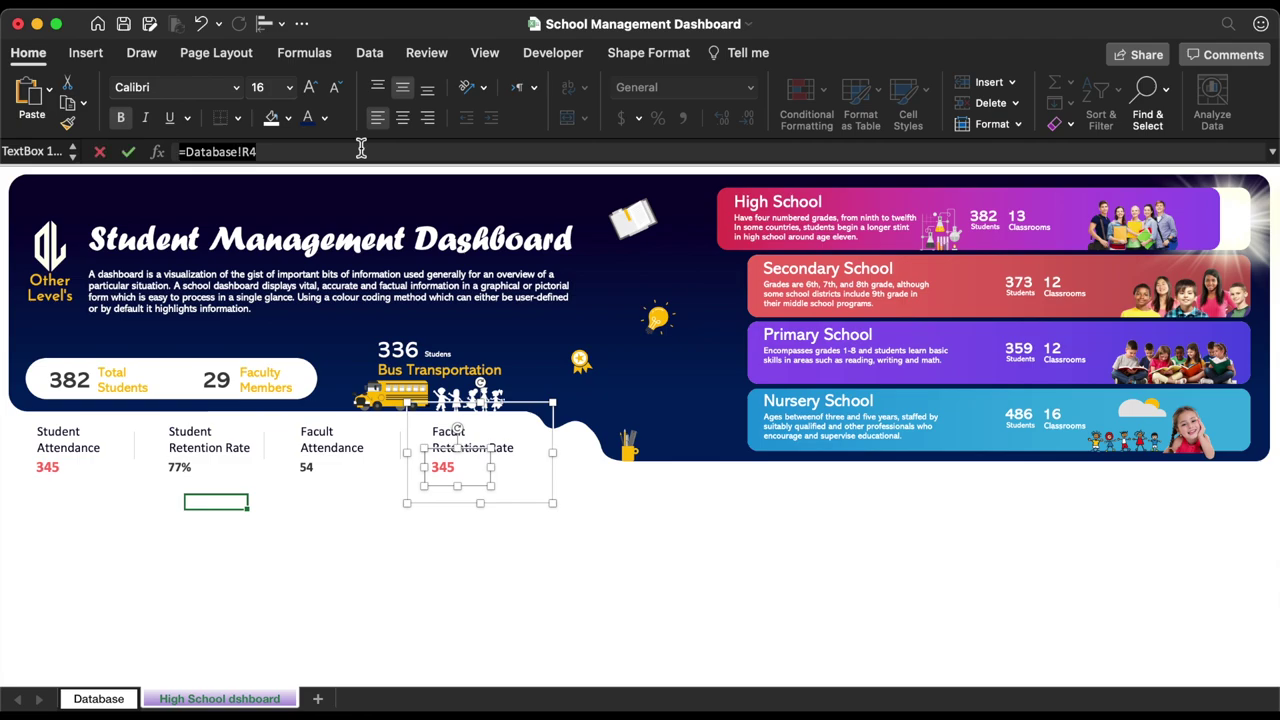
{"action": "key", "text": "BackSpace"}
{"action": "key", "text": "BackSpace"}
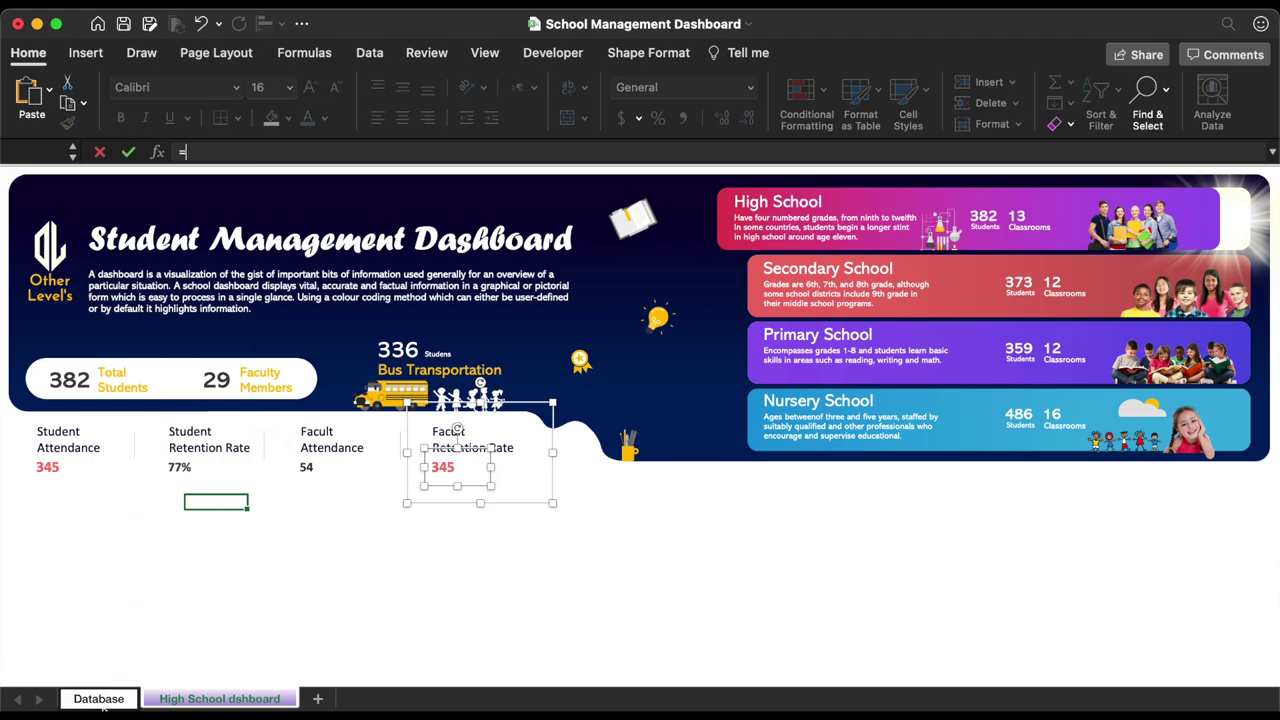
{"action": "left_click", "coordinate": [100, 699]}
{"action": "left_click", "coordinate": [864, 270]}
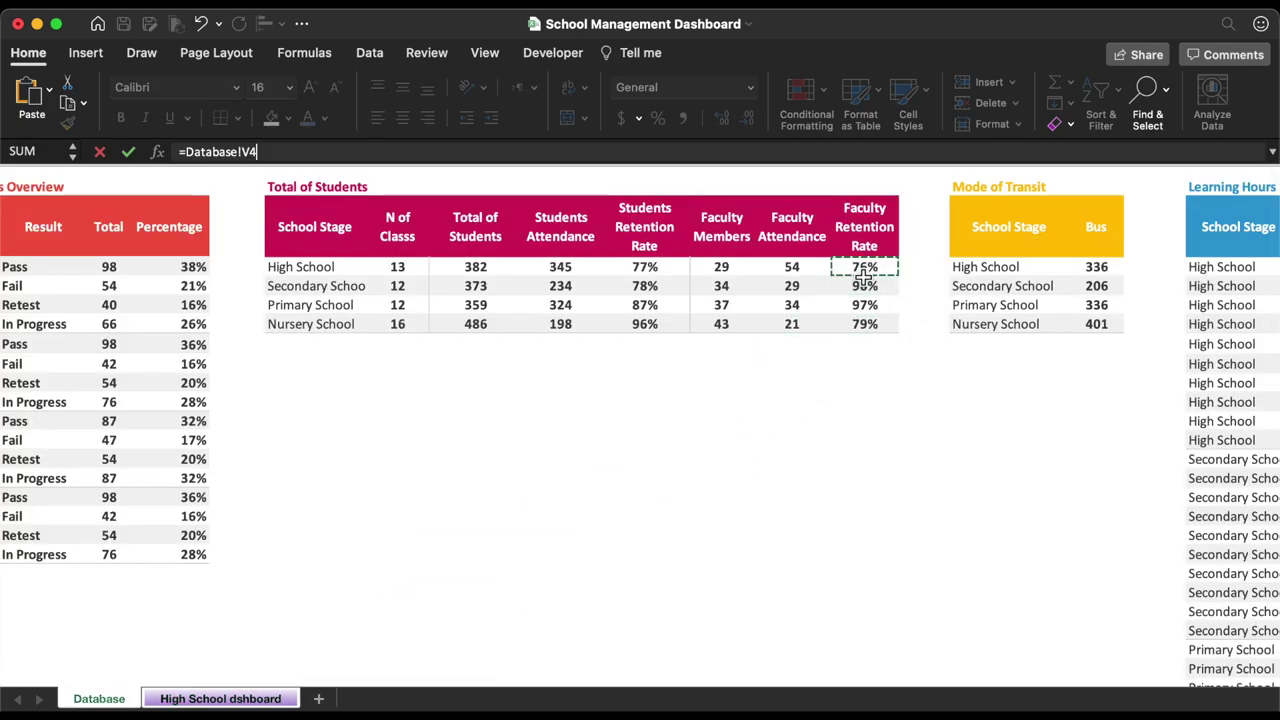
{"action": "key", "text": "Return"}
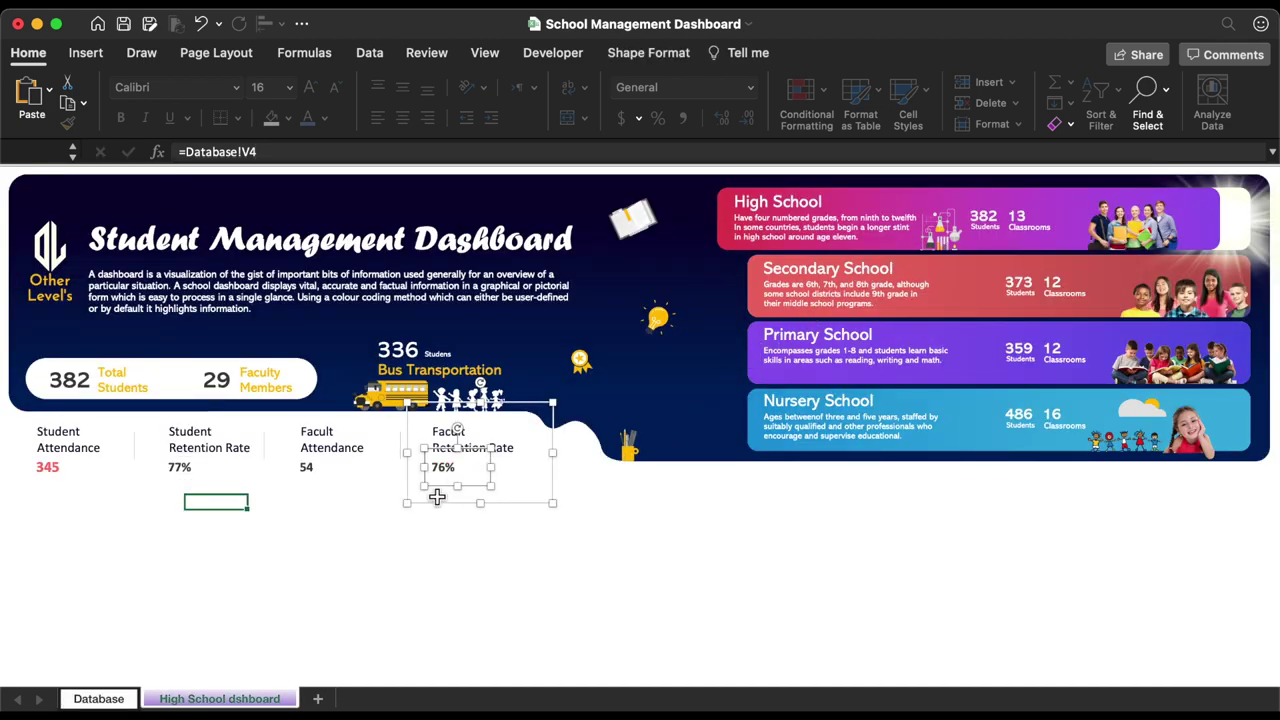
Copy the red 345 Student Attendance value's formatting with Format Painter
{"action": "left_click", "coordinate": [46, 472]}
{"action": "left_click", "coordinate": [46, 468]}
{"action": "left_click", "coordinate": [67, 122]}
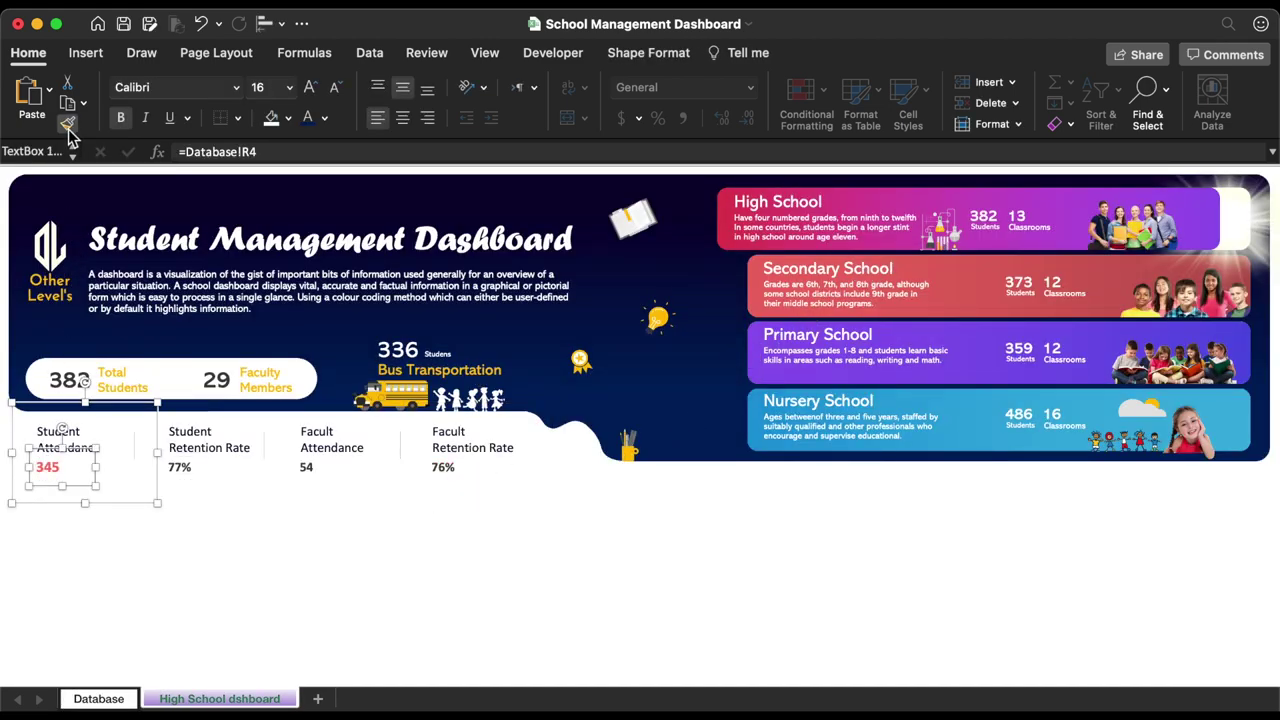
Paint the coral red 345 style onto the 77%, 54 and 76% KPI values
{"action": "left_click", "coordinate": [180, 468]}
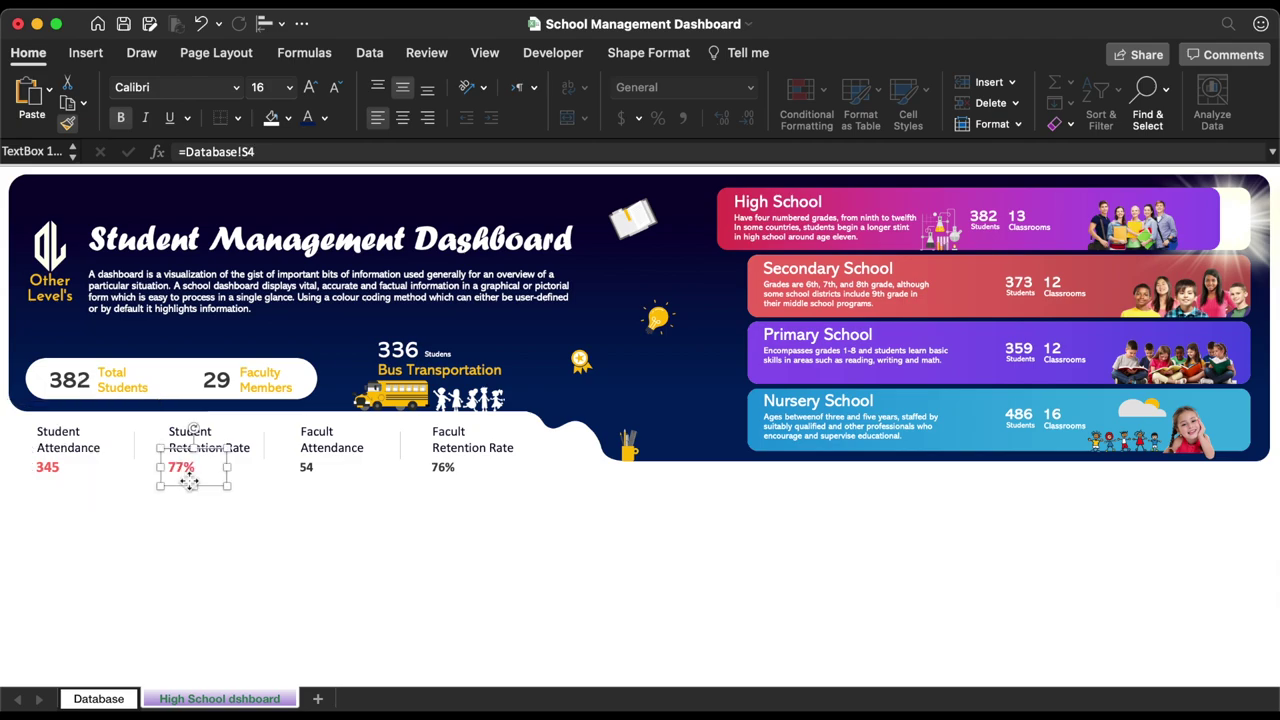
{"action": "left_click", "coordinate": [306, 470]}
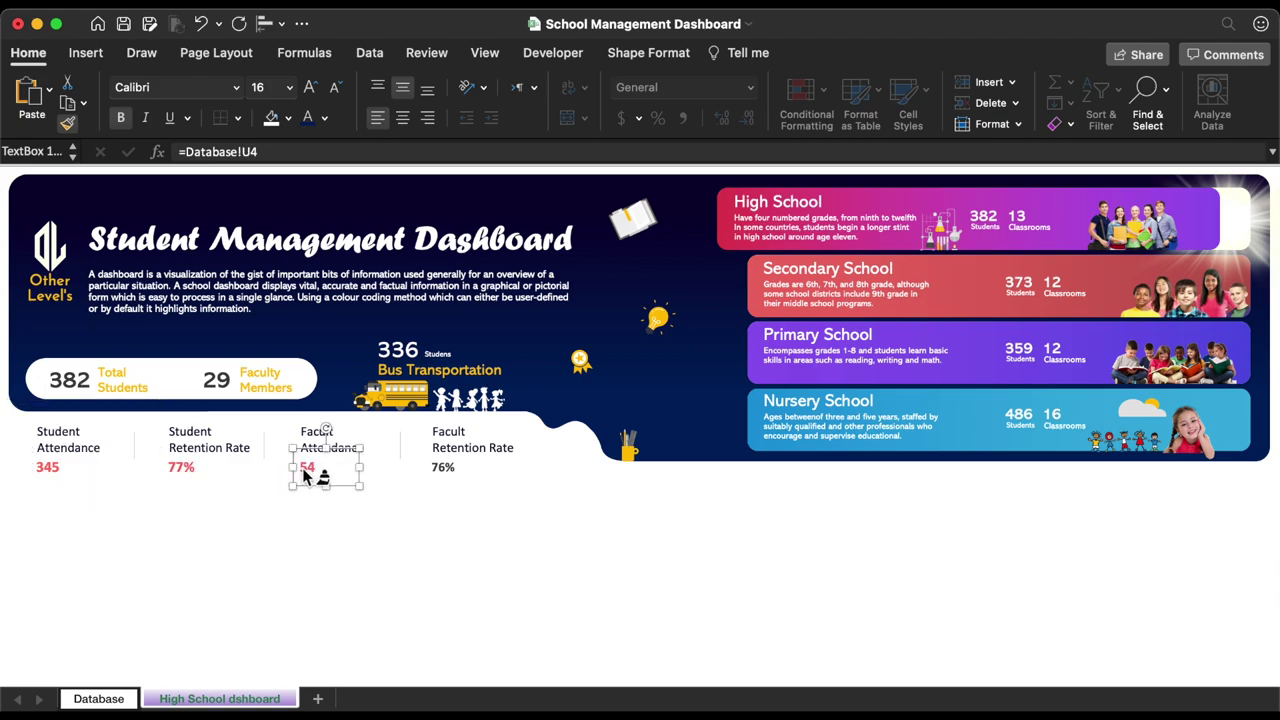
{"action": "left_click", "coordinate": [448, 472]}
{"action": "key", "text": "Escape"}
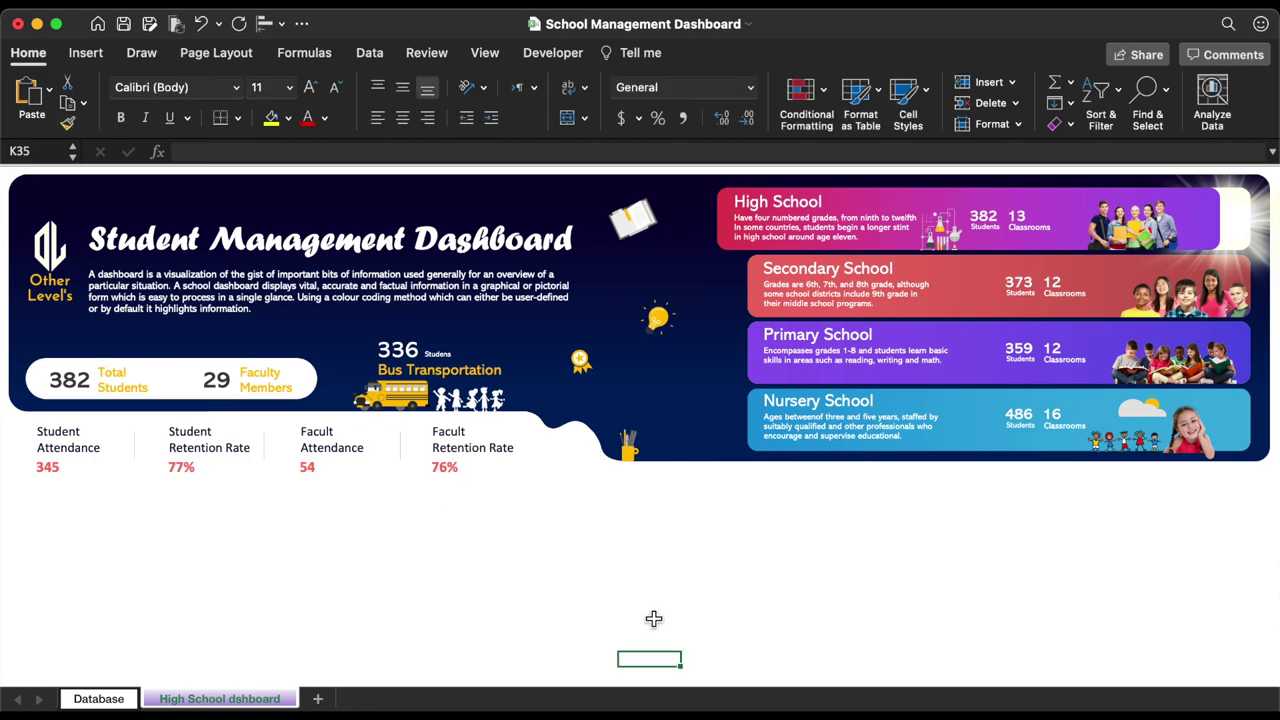